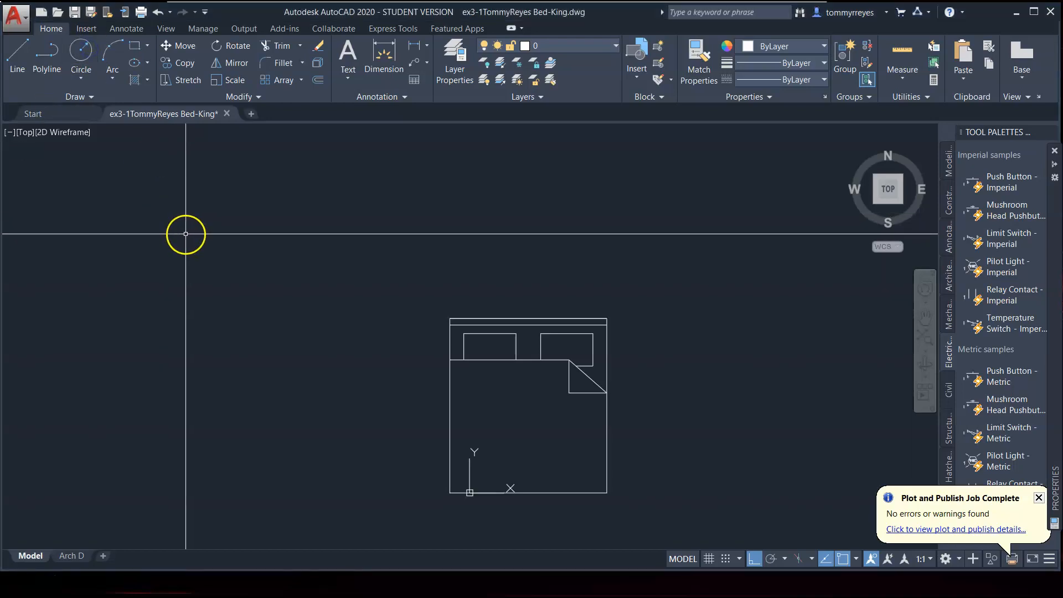
Save the drawing as a new file, replacing the Bed-King ending of its name with Laundry-Sink
{"action": "key", "text": "ctrl+shift+s"}
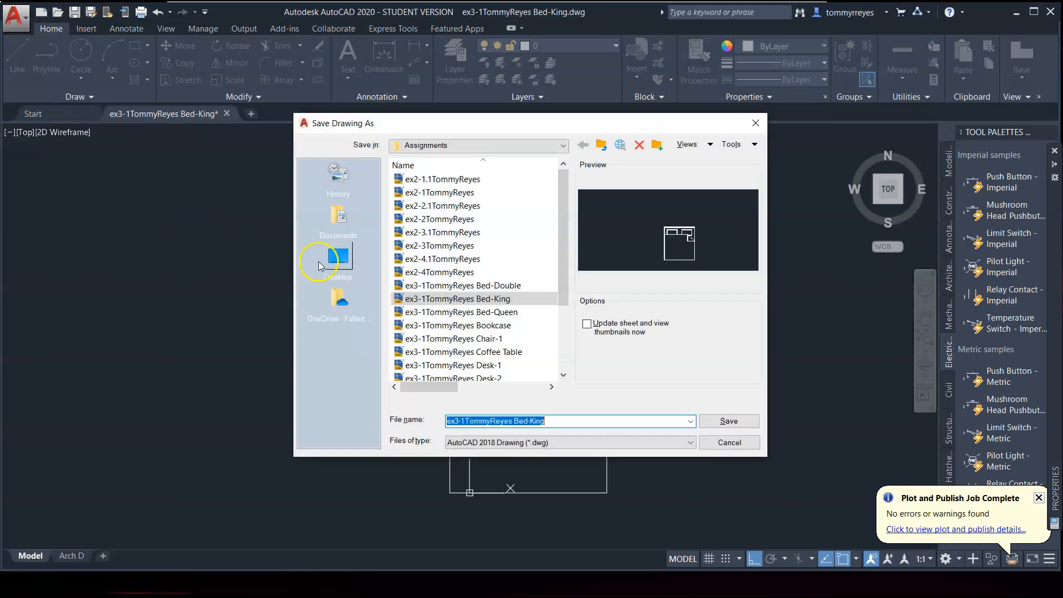
{"action": "left_click", "coordinate": [562, 421]}
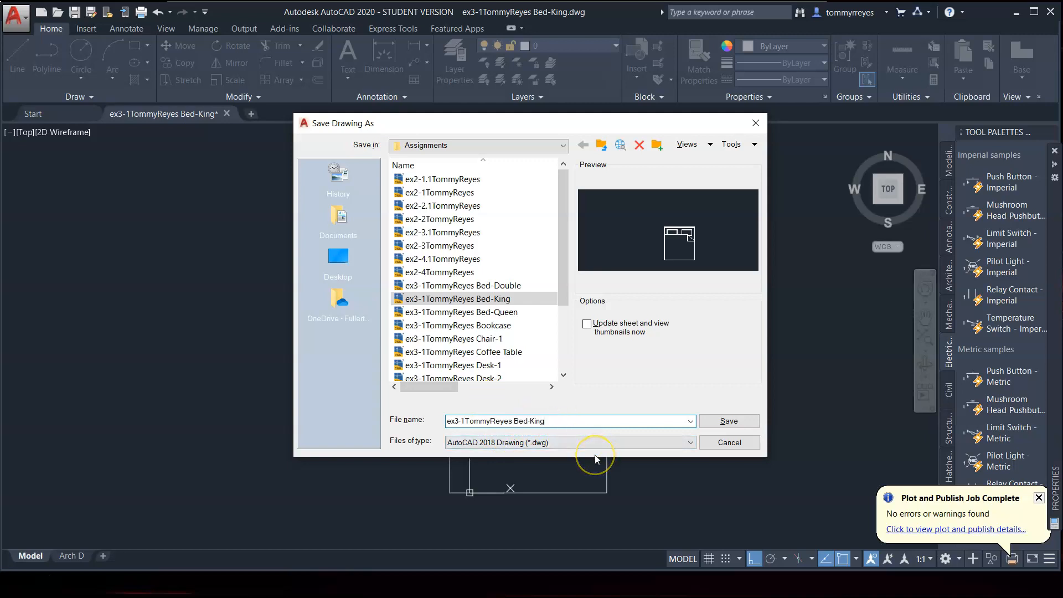
{"action": "key", "text": "BackSpace"}
{"action": "key", "text": "BackSpace"}
{"action": "key", "text": "BackSpace"}
{"action": "key", "text": "BackSpace"}
{"action": "key", "text": "BackSpace"}
{"action": "key", "text": "BackSpace"}
{"action": "key", "text": "BackSpace"}
{"action": "key", "text": "BackSpace"}
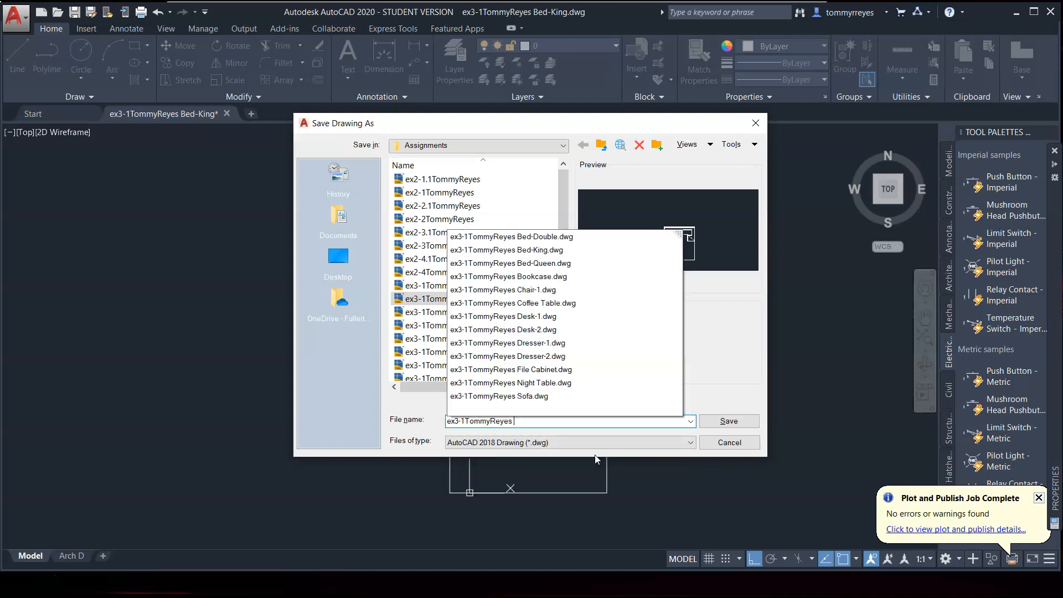
{"action": "type", "text": "Laundry"}
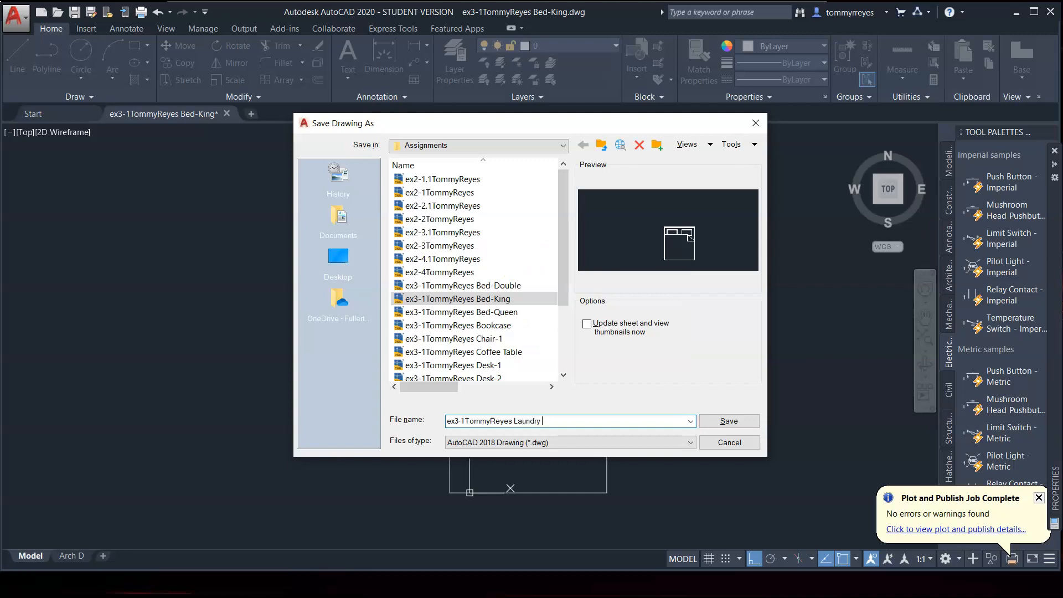
{"action": "type", "text": "-Sink"}
{"action": "left_click", "coordinate": [729, 421]}
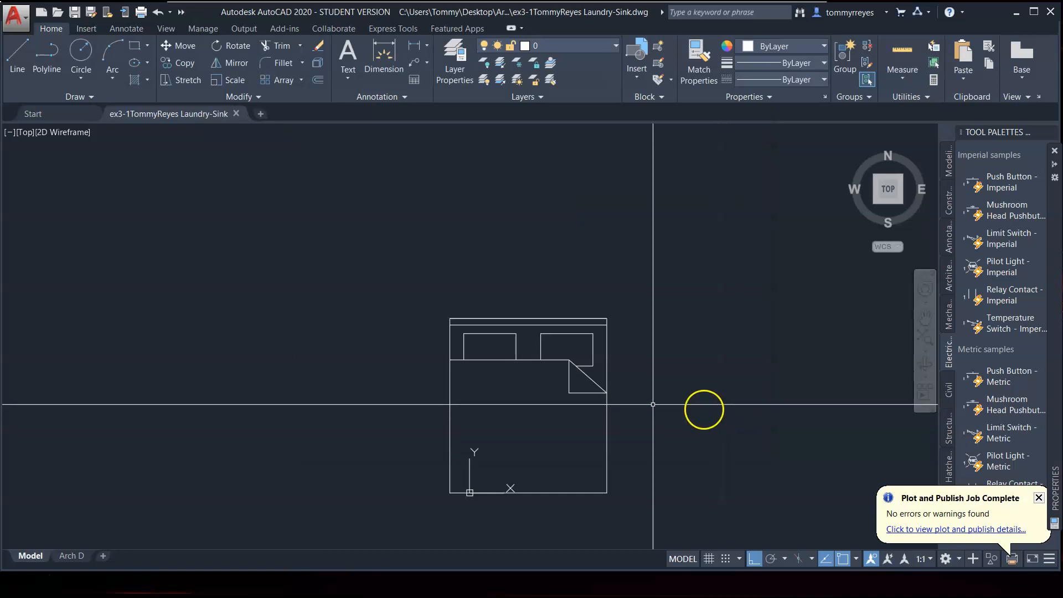
Delete the entire king bed drawing from the Laundry-Sink file
{"action": "left_click", "coordinate": [417, 289]}
{"action": "left_click", "coordinate": [712, 523]}
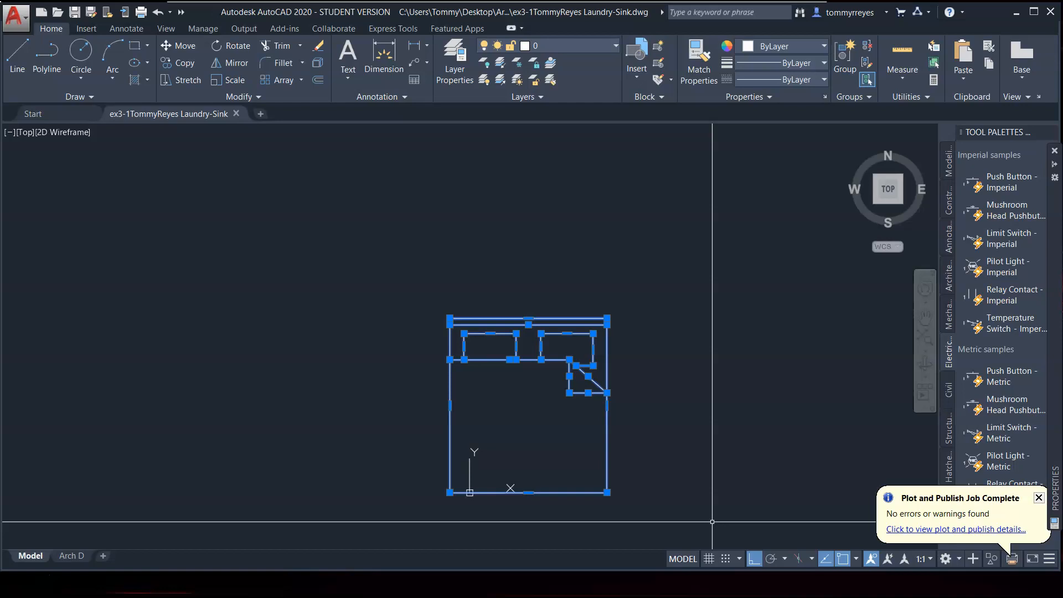
{"action": "key", "text": "Delete"}
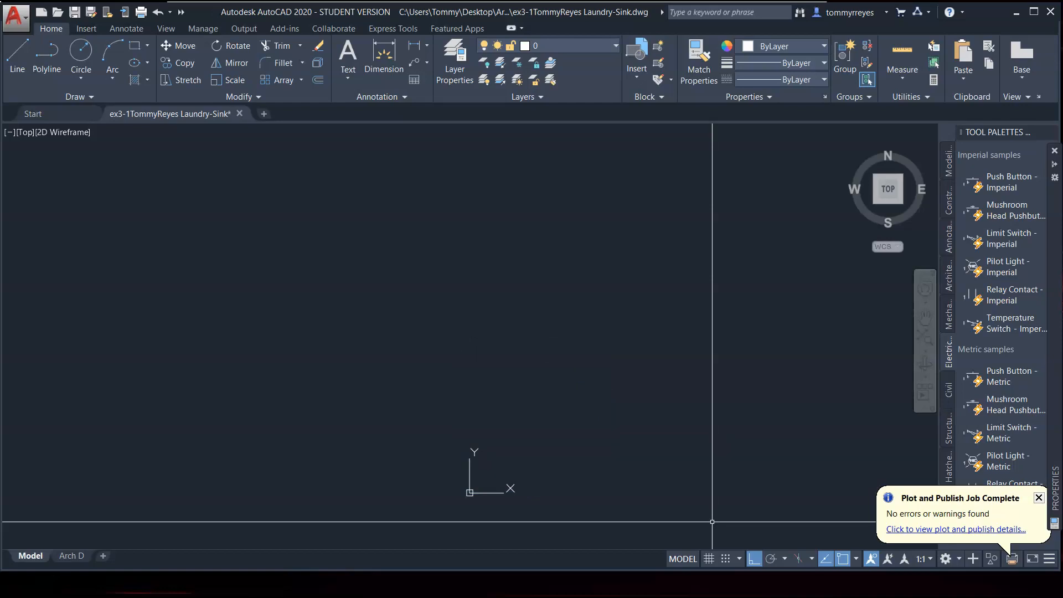
Draw a rectangle from the origin 0,0, 24 inches wide and 18 inches high, as the sink outline
{"action": "type", "text": "REC"}
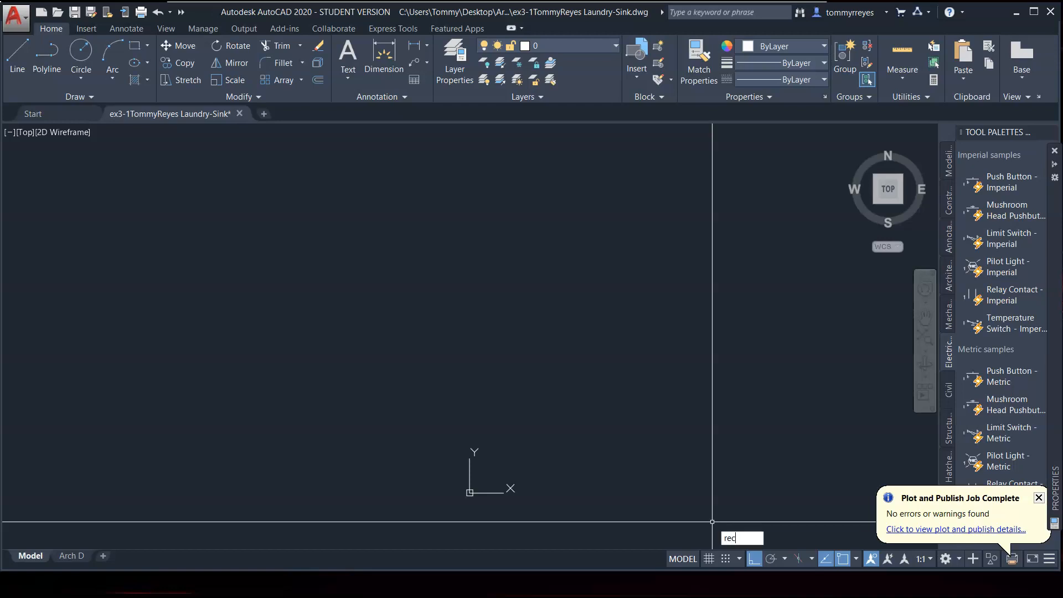
{"action": "key", "text": "Return"}
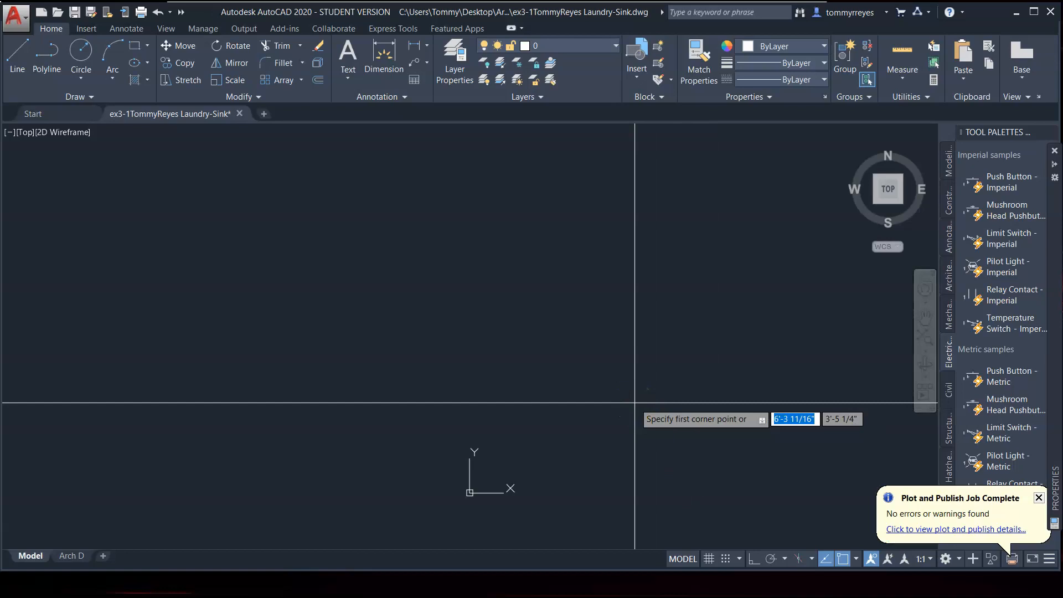
{"action": "type", "text": "0,0,"}
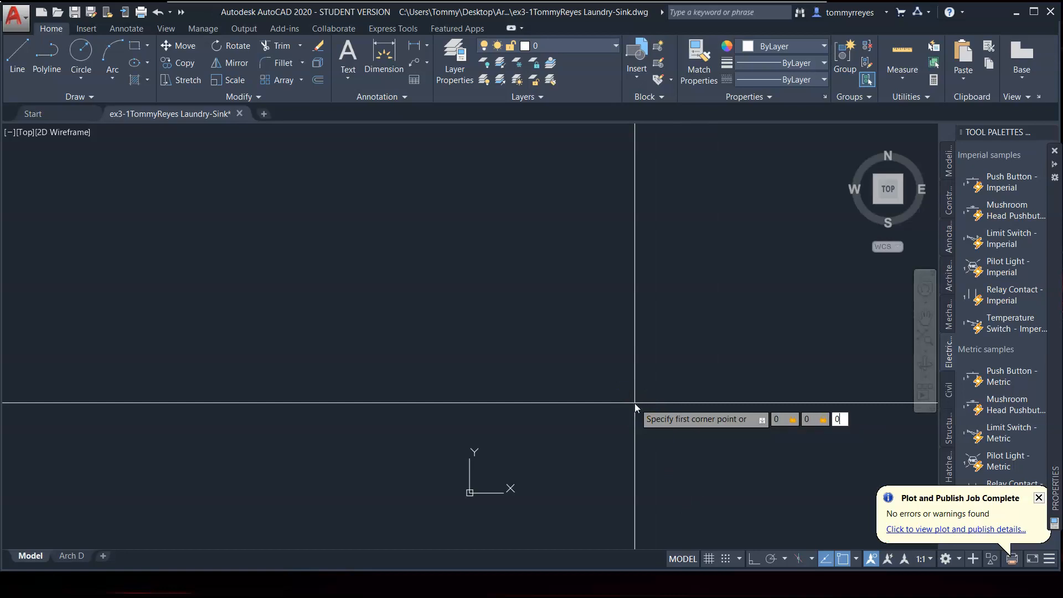
{"action": "key", "text": "Return"}
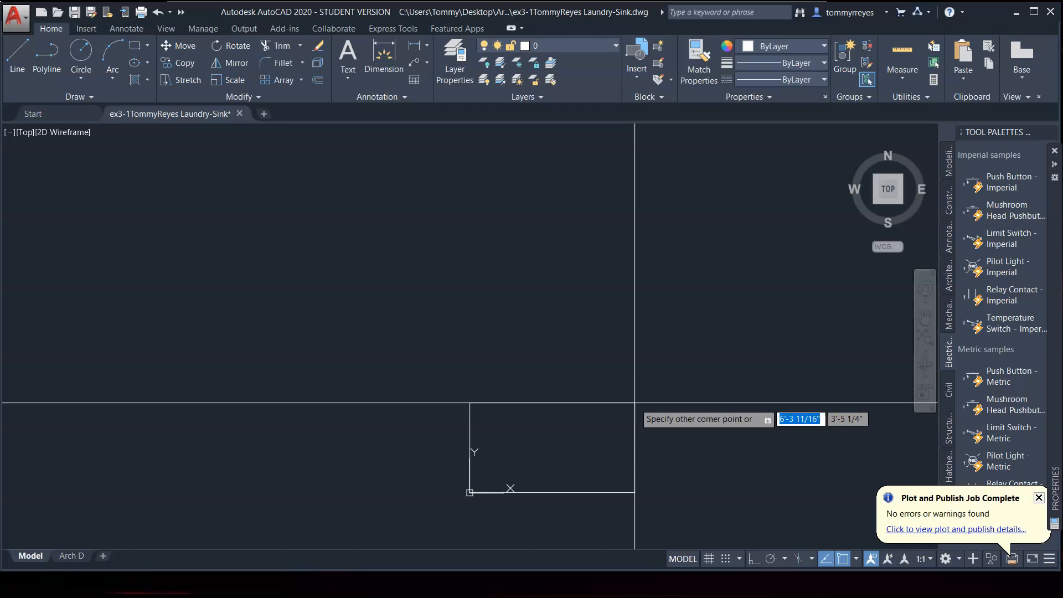
{"action": "type", "text": "24"}
{"action": "key", "text": "Tab"}
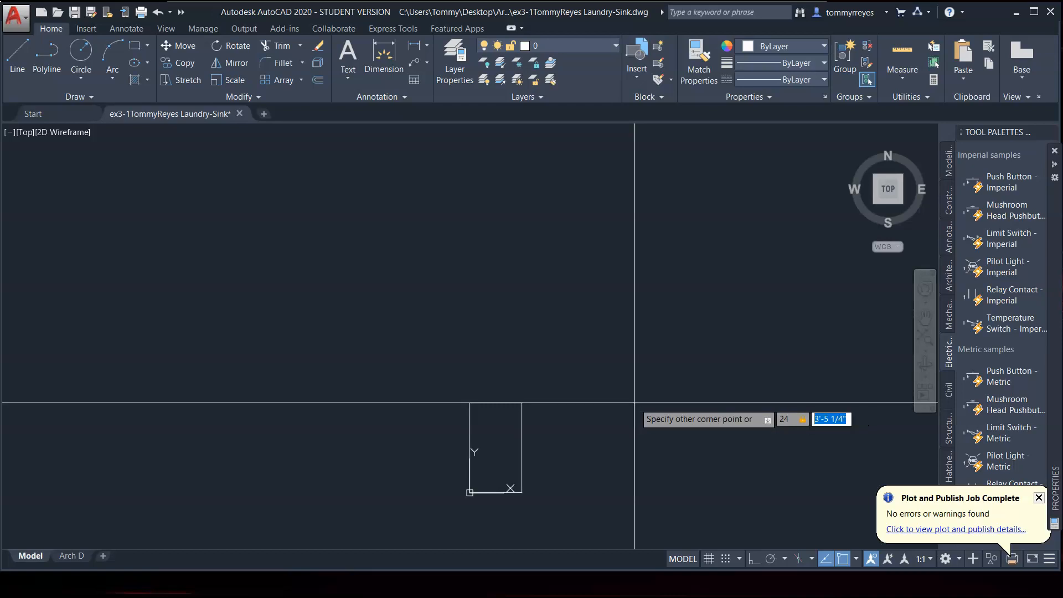
{"action": "type", "text": "18"}
{"action": "key", "text": "Return"}
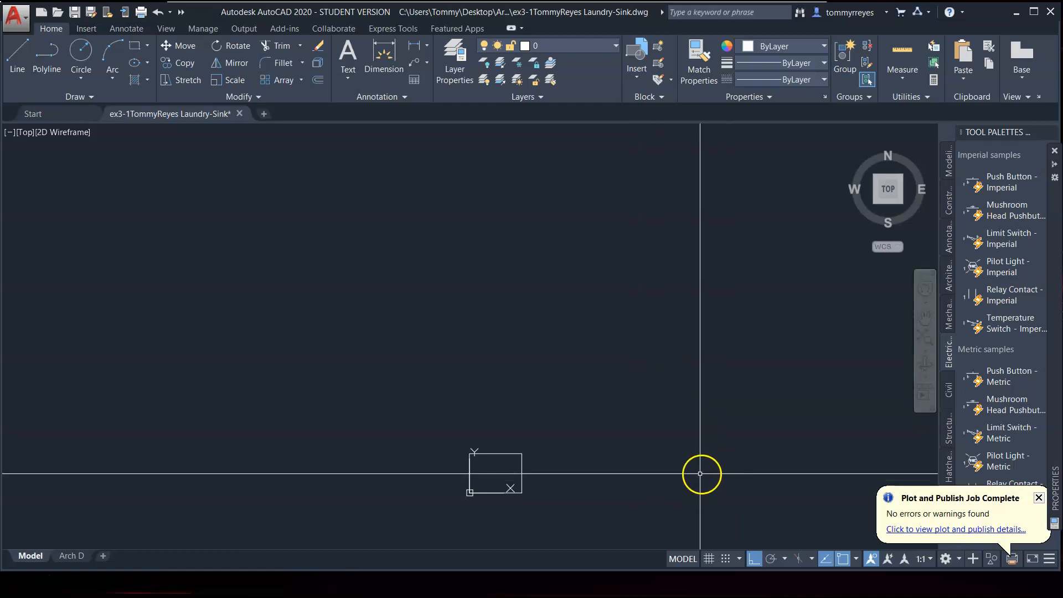
Draw a circle with a 1-inch radius centred on the midpoint of the rectangle's upper edge
{"action": "type", "text": "c"}
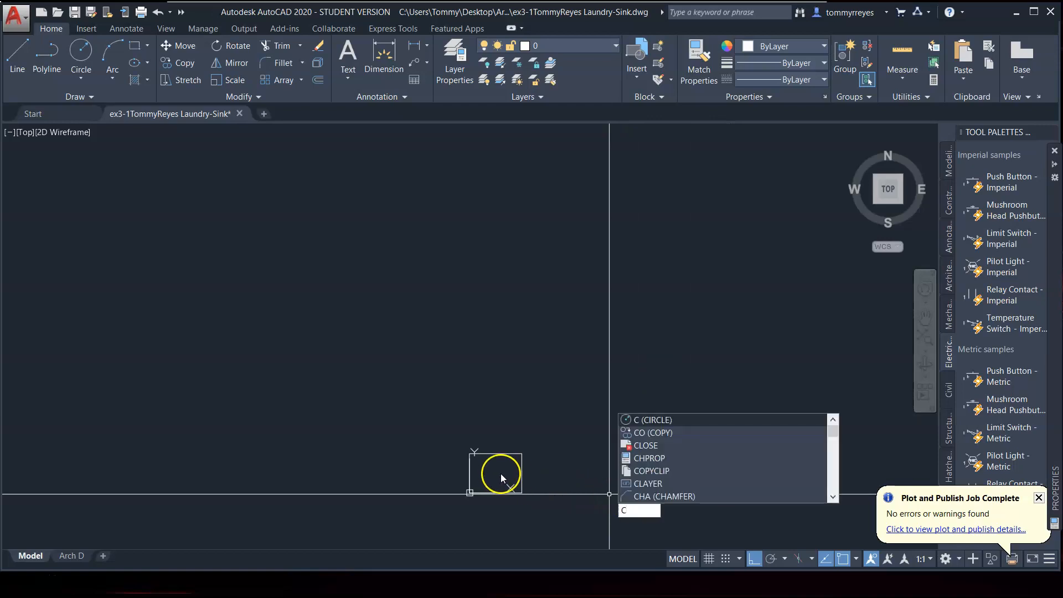
{"action": "key", "text": "Return"}
{"action": "scroll", "coordinate": [499, 470], "scroll_direction": "up", "scroll_amount": 3}
{"action": "scroll", "coordinate": [499, 471], "scroll_direction": "up", "scroll_amount": 5}
{"action": "scroll", "coordinate": [543, 443], "scroll_direction": "down", "scroll_amount": 5}
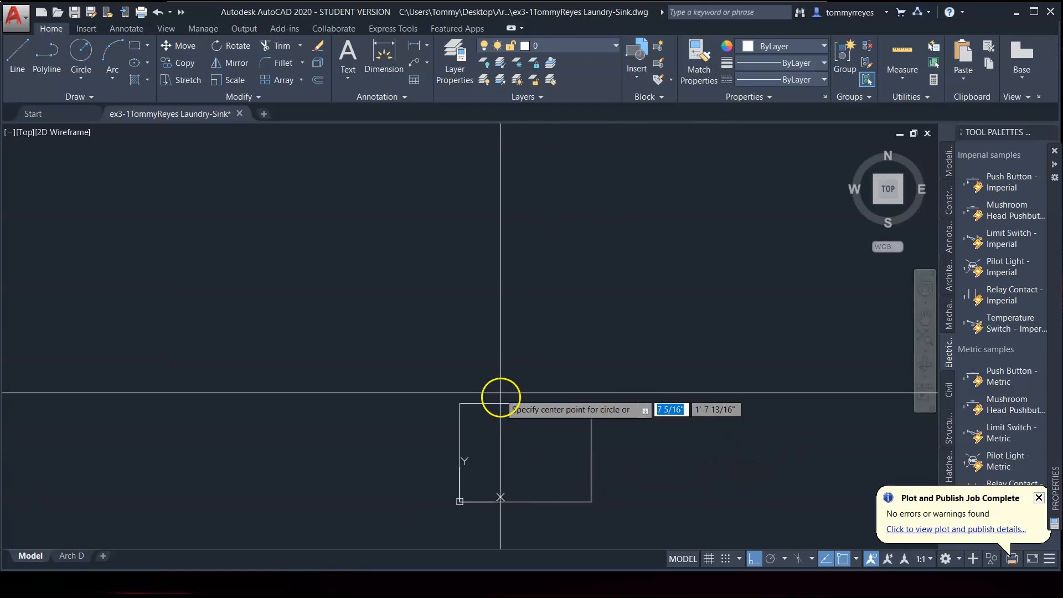
{"action": "left_click", "coordinate": [530, 405]}
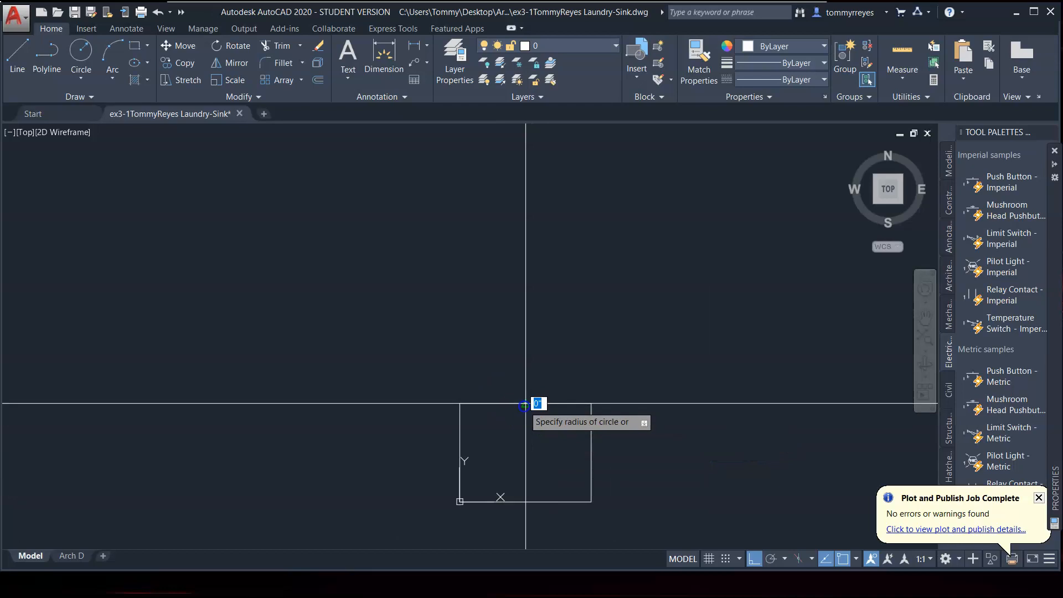
{"action": "type", "text": "1"}
{"action": "key", "text": "Return"}
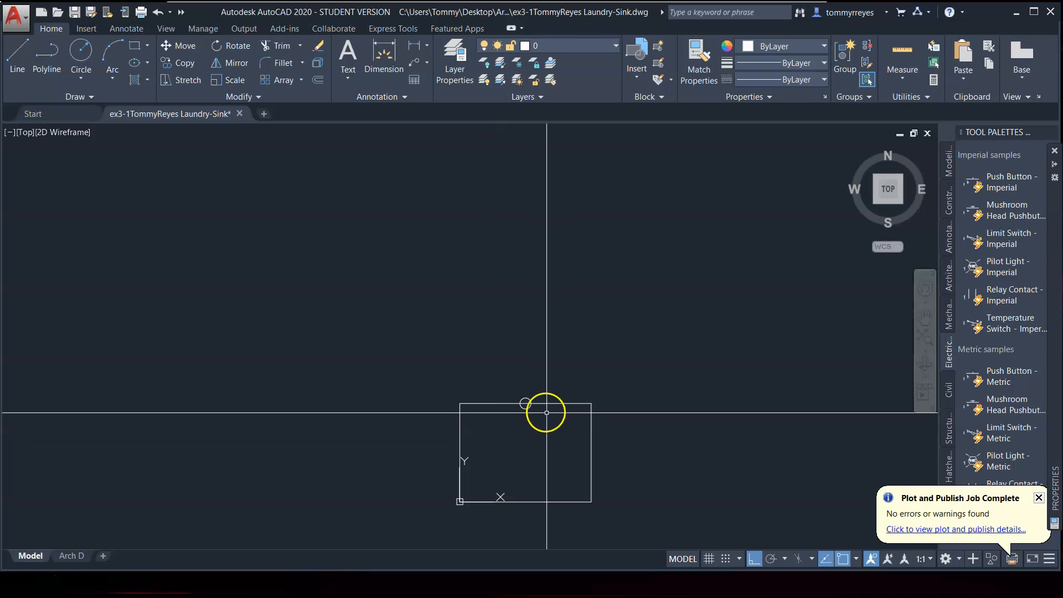
{"action": "scroll", "coordinate": [533, 435], "scroll_direction": "up", "scroll_amount": 6}
{"action": "left_click_drag", "start_coordinate": [506, 323], "coordinate": [501, 339]}
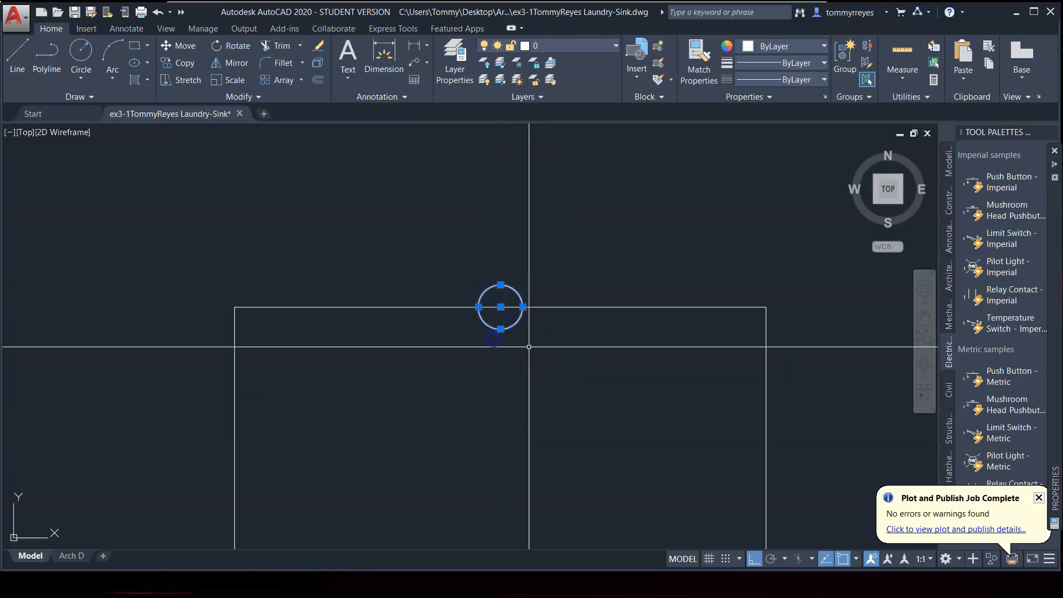
{"action": "type", "text": "m"}
{"action": "key", "text": "Return"}
{"action": "left_click", "coordinate": [500, 307]}
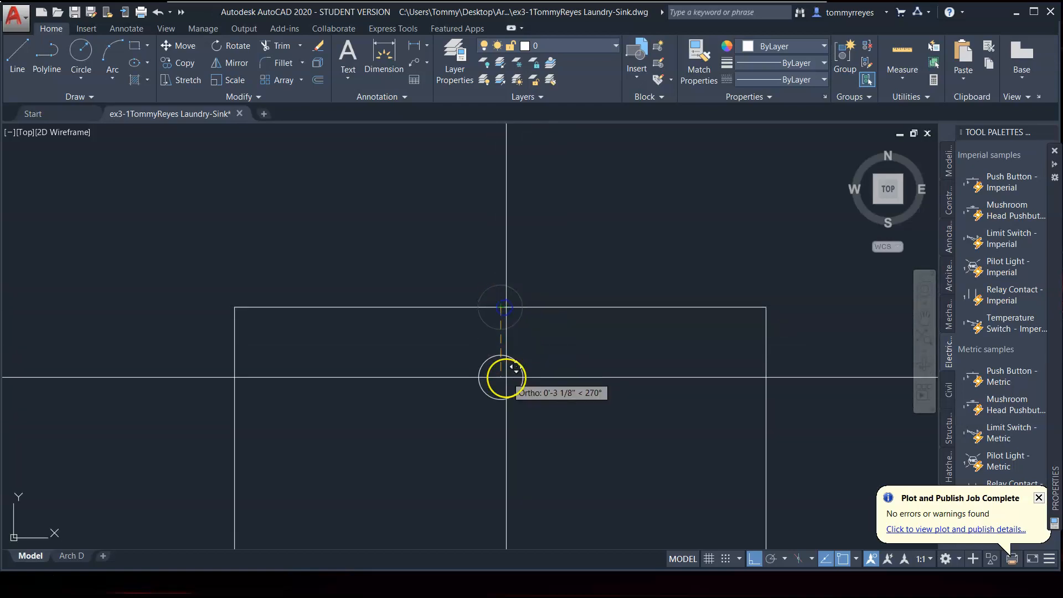
{"action": "left_click", "coordinate": [512, 376]}
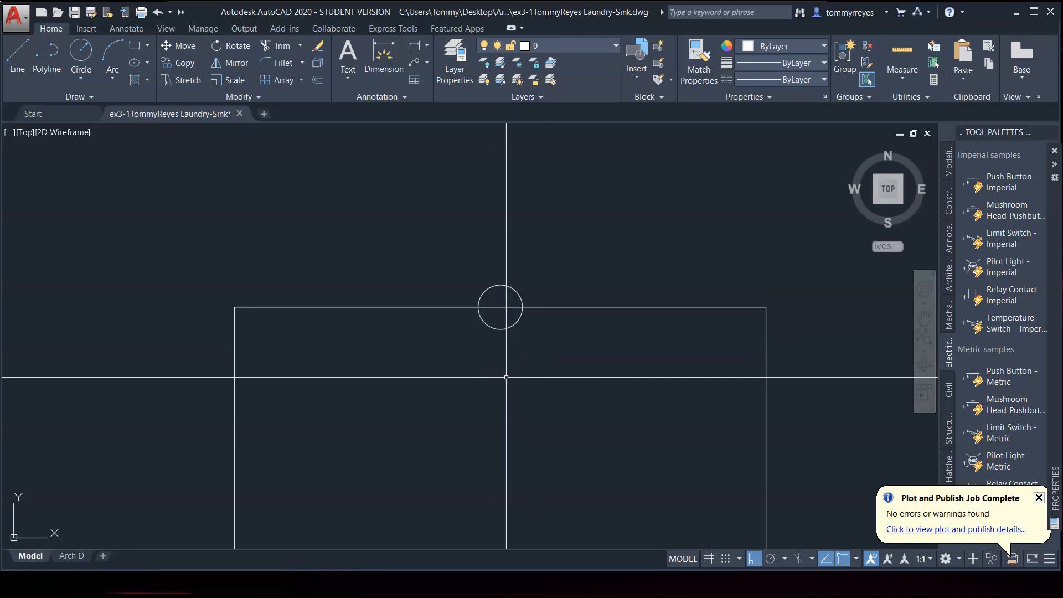
{"action": "key", "text": "Return"}
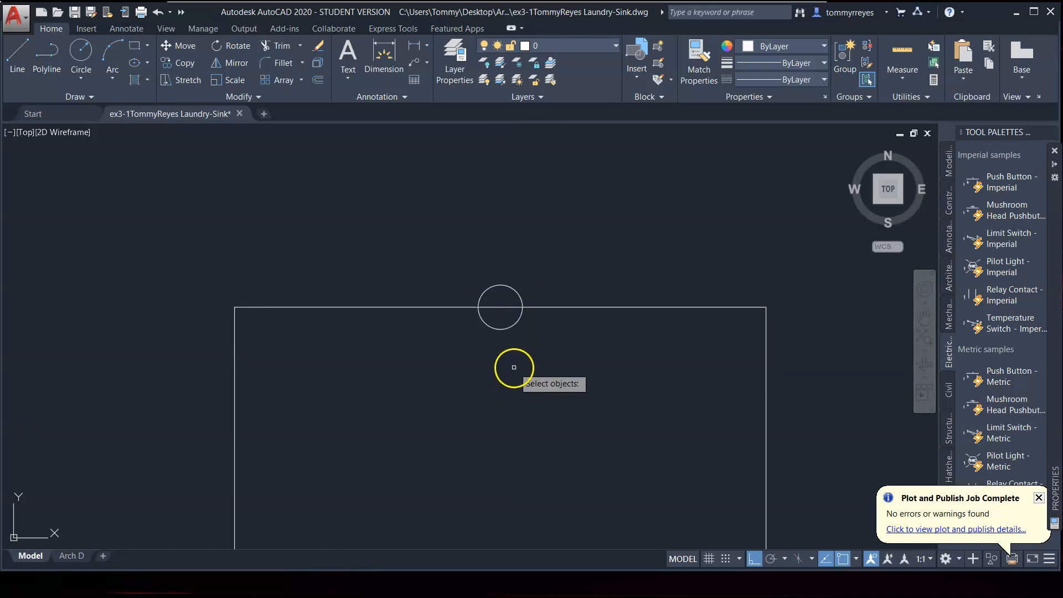
{"action": "key", "text": "Escape"}
Move the circle 5 inches straight down from the upper edge's midpoint into the rectangle, and save the drawing
{"action": "type", "text": "co"}
{"action": "key", "text": "Return"}
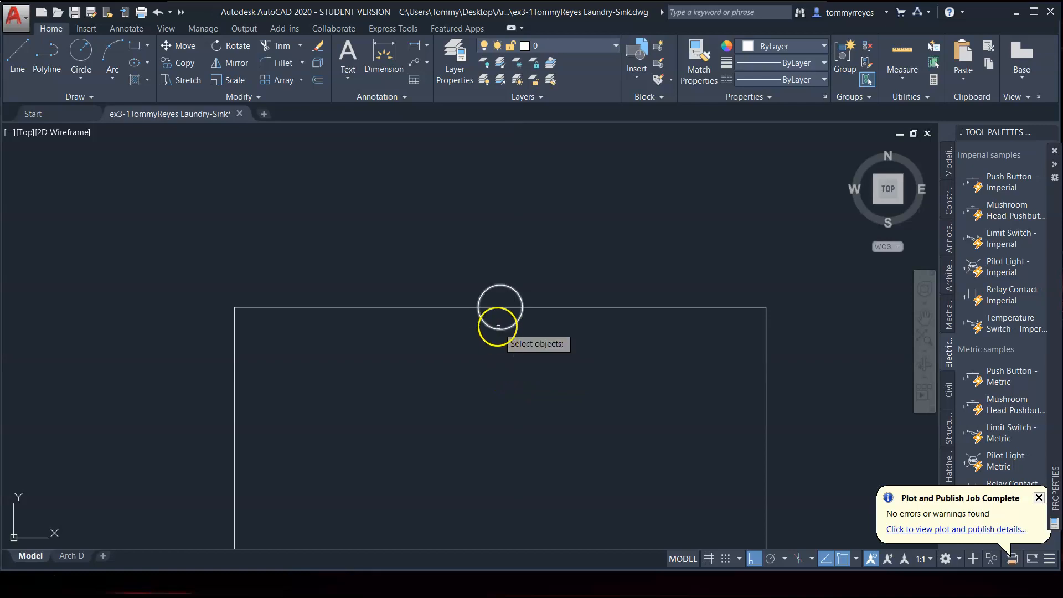
{"action": "left_click", "coordinate": [502, 326]}
{"action": "key", "text": "Return"}
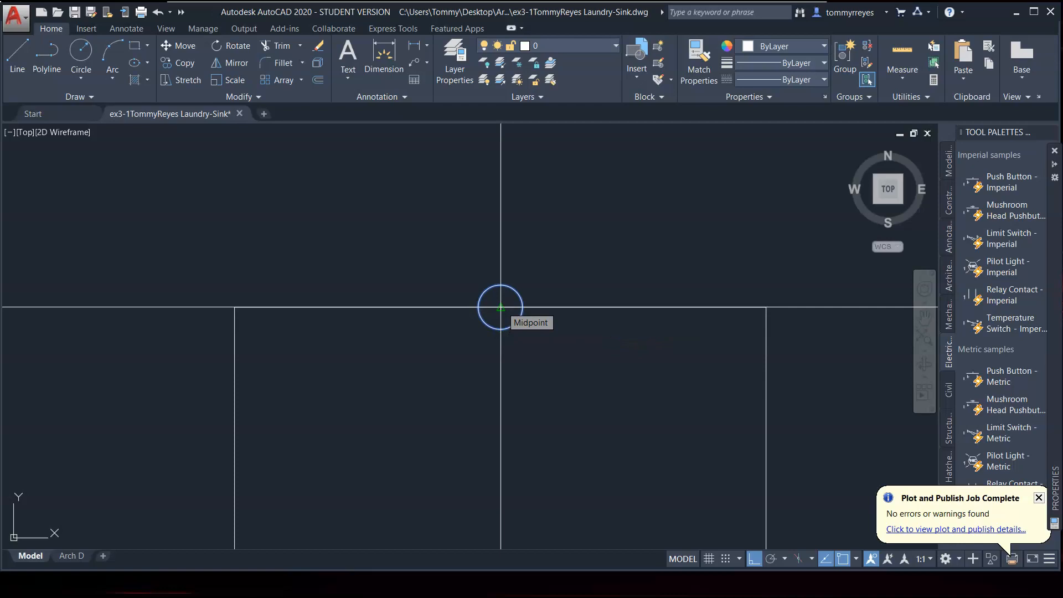
{"action": "left_click", "coordinate": [501, 307]}
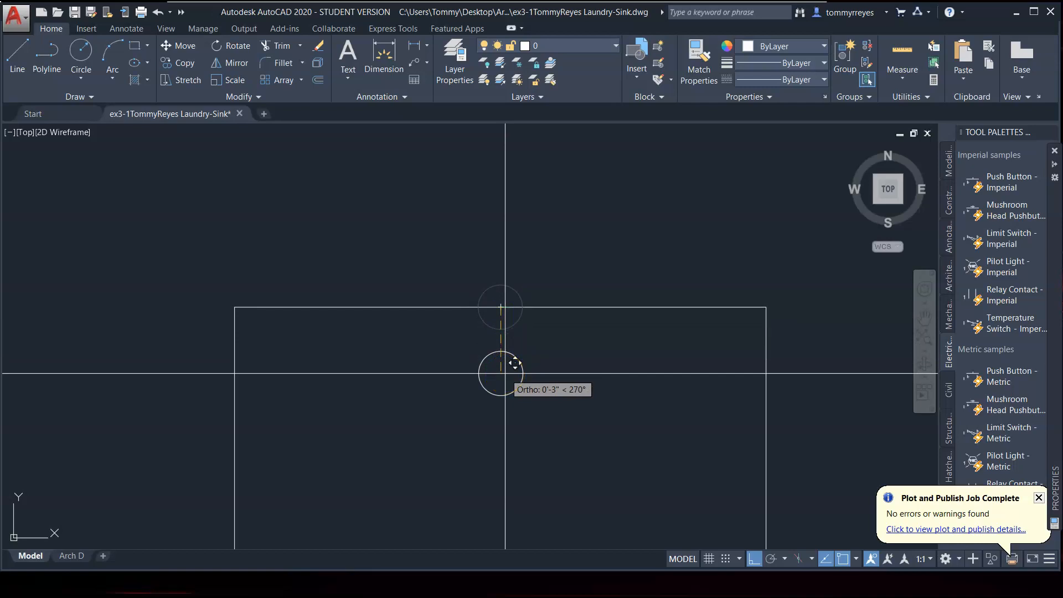
{"action": "type", "text": "5"}
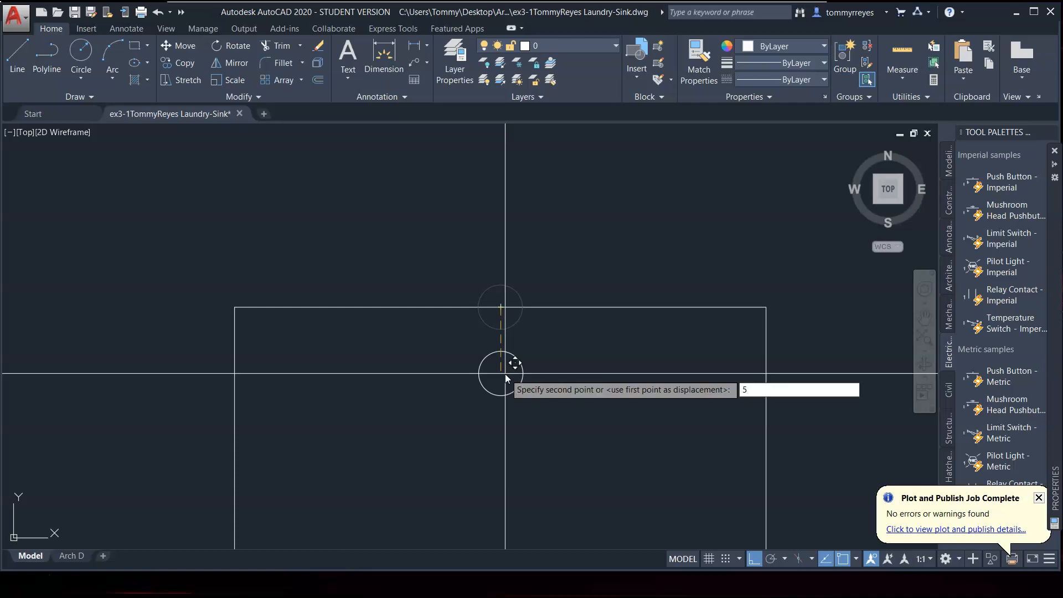
{"action": "key", "text": "Return"}
{"action": "scroll", "coordinate": [577, 368], "scroll_direction": "down", "scroll_amount": 5}
{"action": "scroll", "coordinate": [586, 391], "scroll_direction": "up", "scroll_amount": 3}
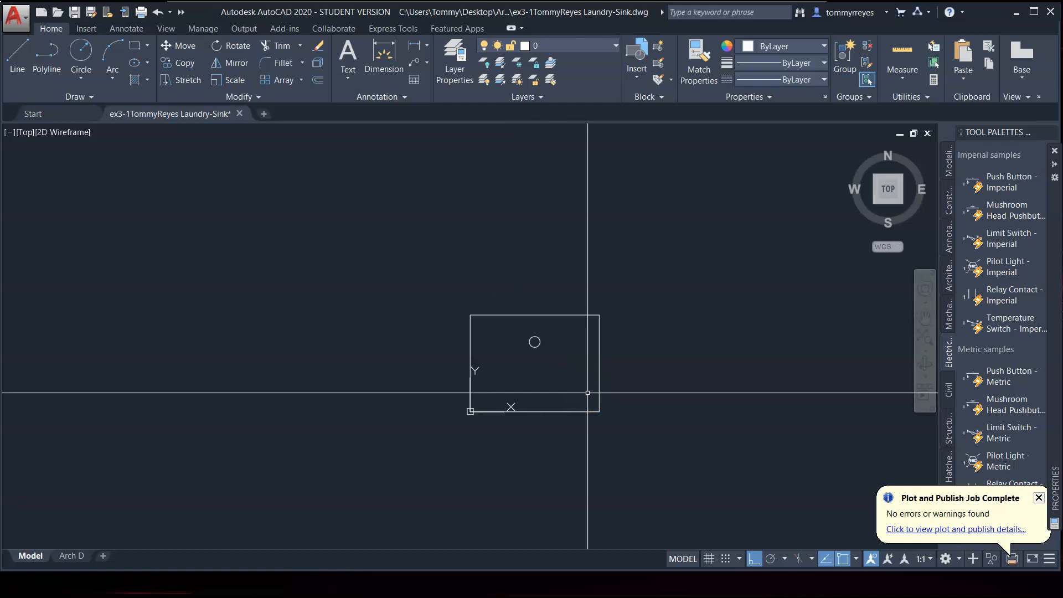
{"action": "key", "text": "ctrl+s"}
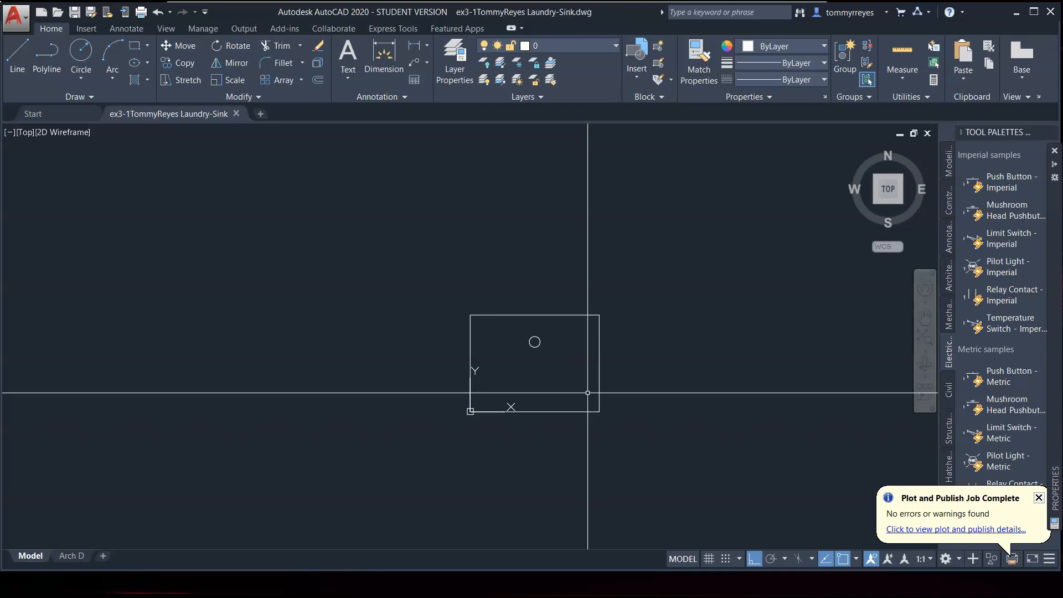
Save the drawing as a new file, replacing the Laundry-Sink ending of its name with Dryer
{"action": "key", "text": "ctrl+shift+s"}
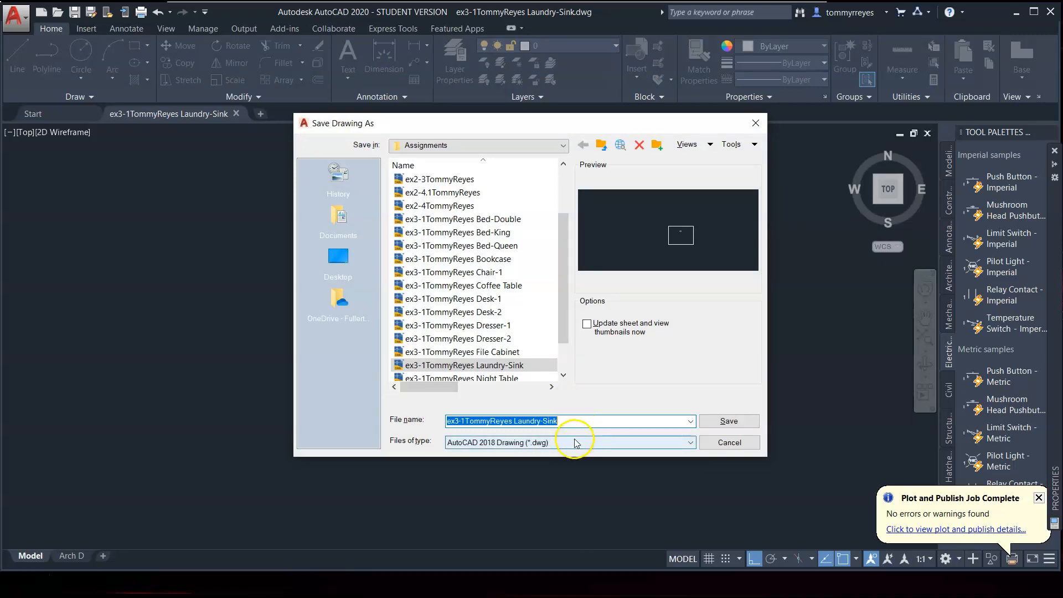
{"action": "left_click", "coordinate": [574, 422]}
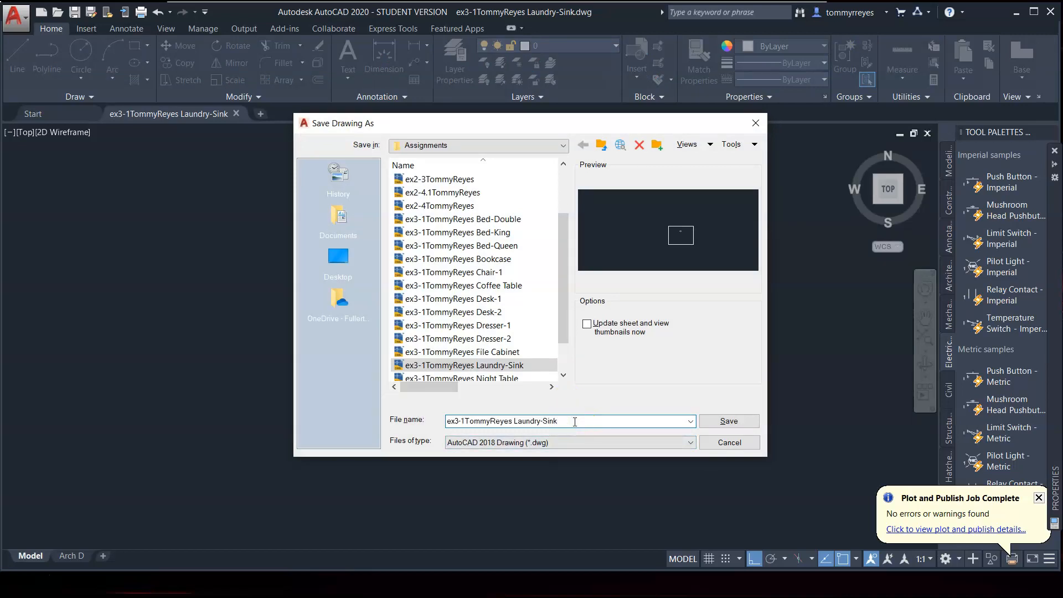
{"action": "key", "text": "BackSpace"}
{"action": "key", "text": "BackSpace"}
{"action": "key", "text": "BackSpace"}
{"action": "key", "text": "BackSpace"}
{"action": "key", "text": "BackSpace"}
{"action": "key", "text": "BackSpace"}
{"action": "key", "text": "BackSpace"}
{"action": "key", "text": "BackSpace"}
{"action": "key", "text": "BackSpace"}
{"action": "key", "text": "BackSpace"}
{"action": "key", "text": "BackSpace"}
{"action": "key", "text": "BackSpace"}
{"action": "type", "text": "Dryer"}
{"action": "left_click", "coordinate": [730, 420]}
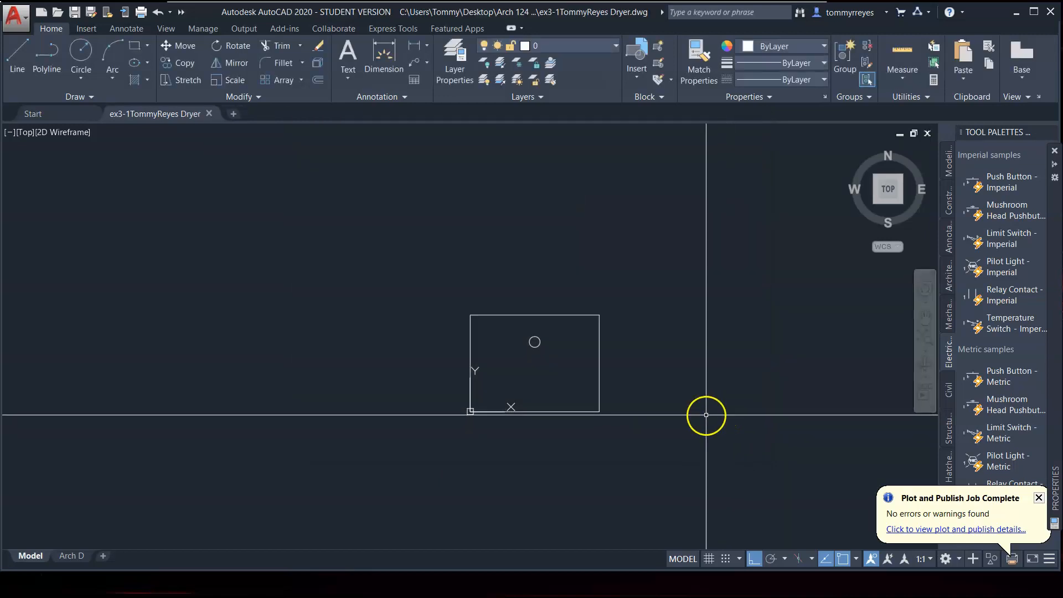
Delete the sink rectangle and its drain circle from the Dryer file
{"action": "left_click", "coordinate": [436, 294]}
{"action": "left_click", "coordinate": [663, 444]}
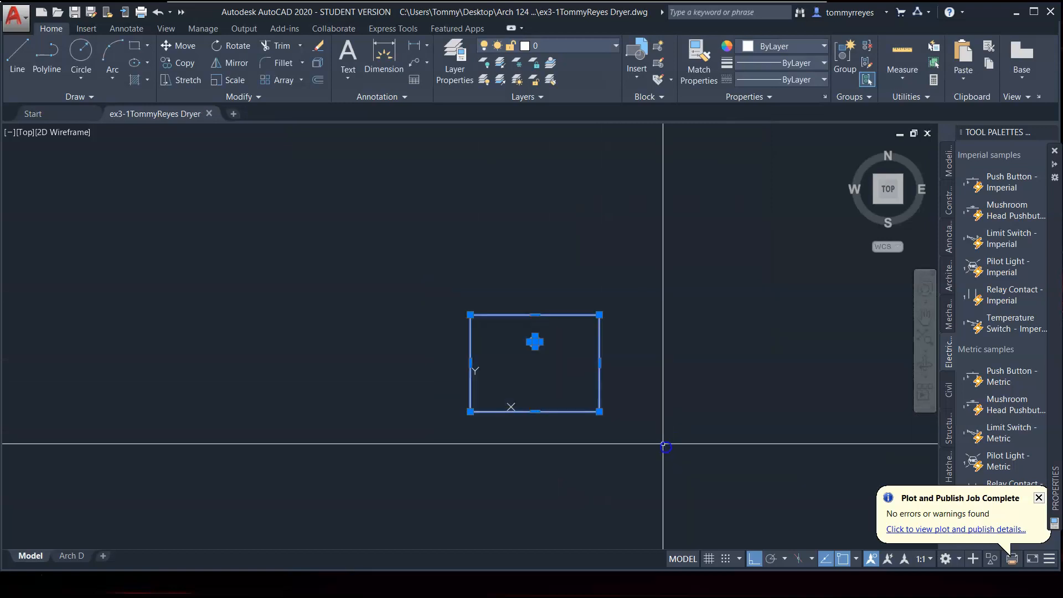
{"action": "key", "text": "Delete"}
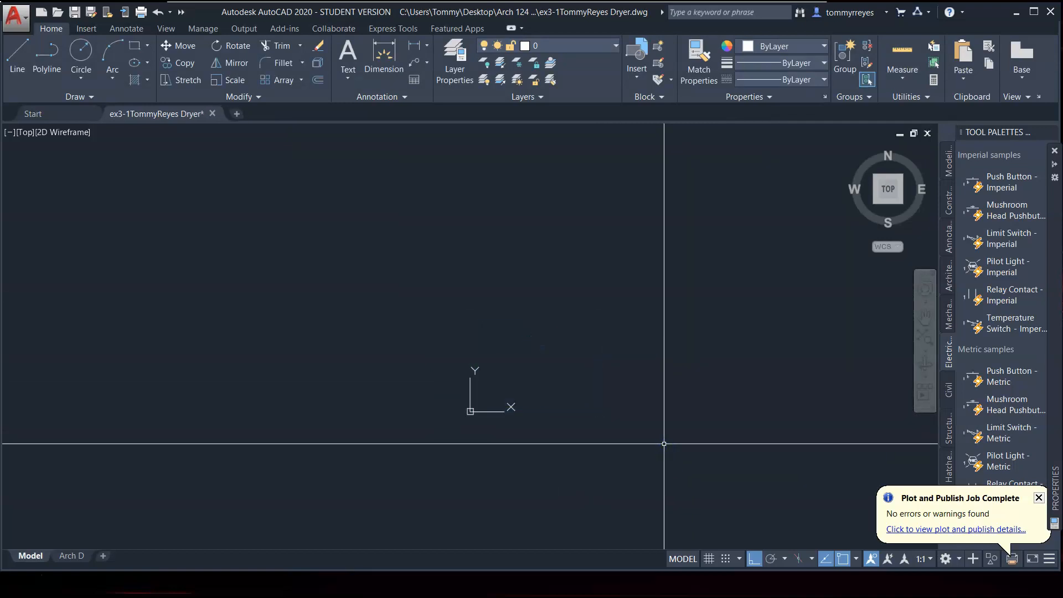
Draw a rectangle from the origin (0,0), 2'6" wide and 2'2" high, as the dryer outline
{"action": "type", "text": "RE"}
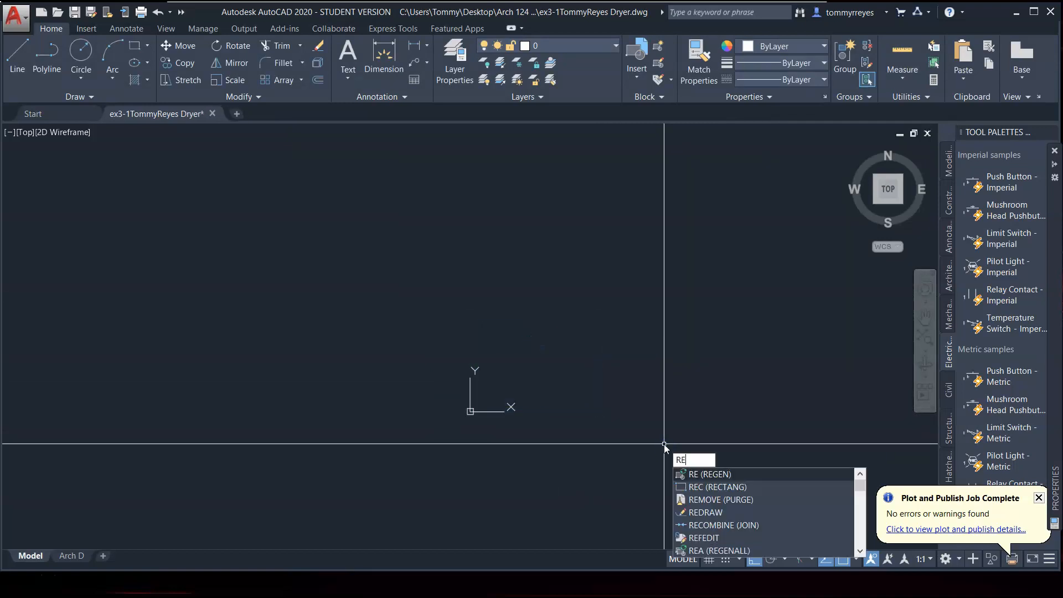
{"action": "type", "text": "C"}
{"action": "key", "text": "Return"}
{"action": "type", "text": "0"}
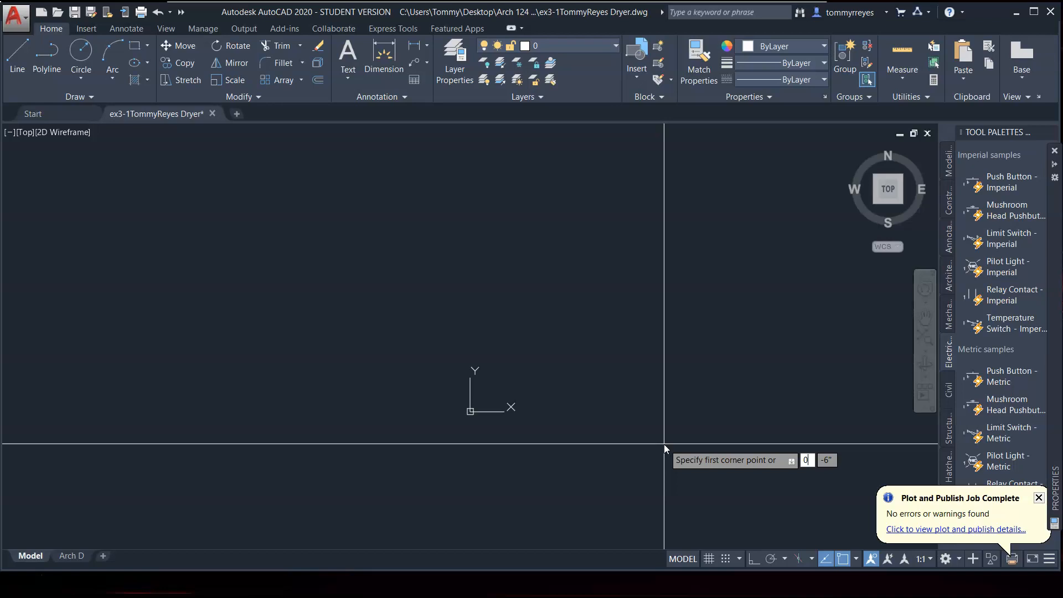
{"action": "key", "text": "Tab"}
{"action": "type", "text": "0"}
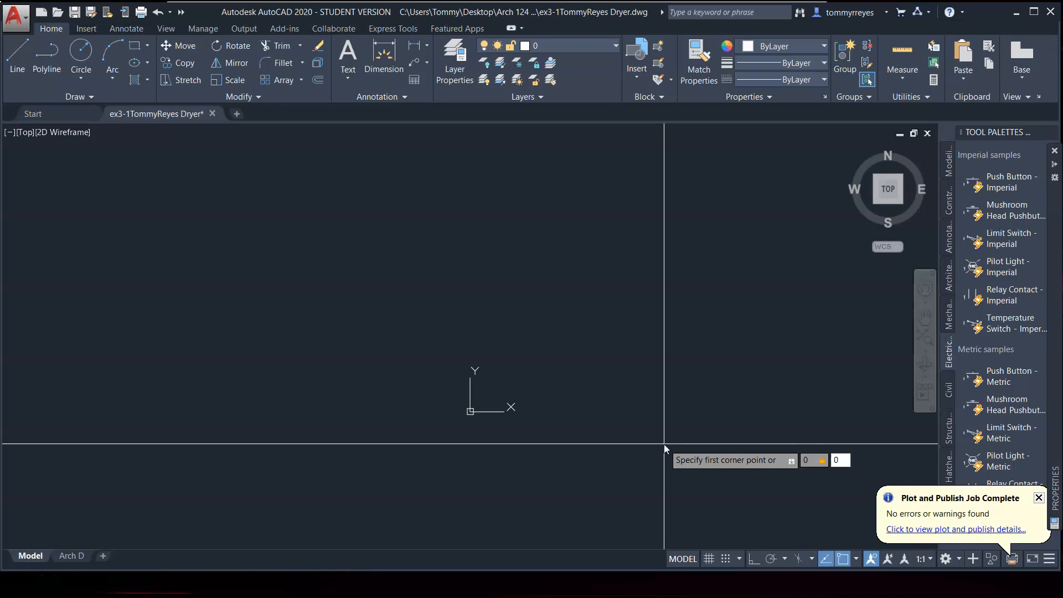
{"action": "key", "text": "Tab"}
{"action": "type", "text": "0"}
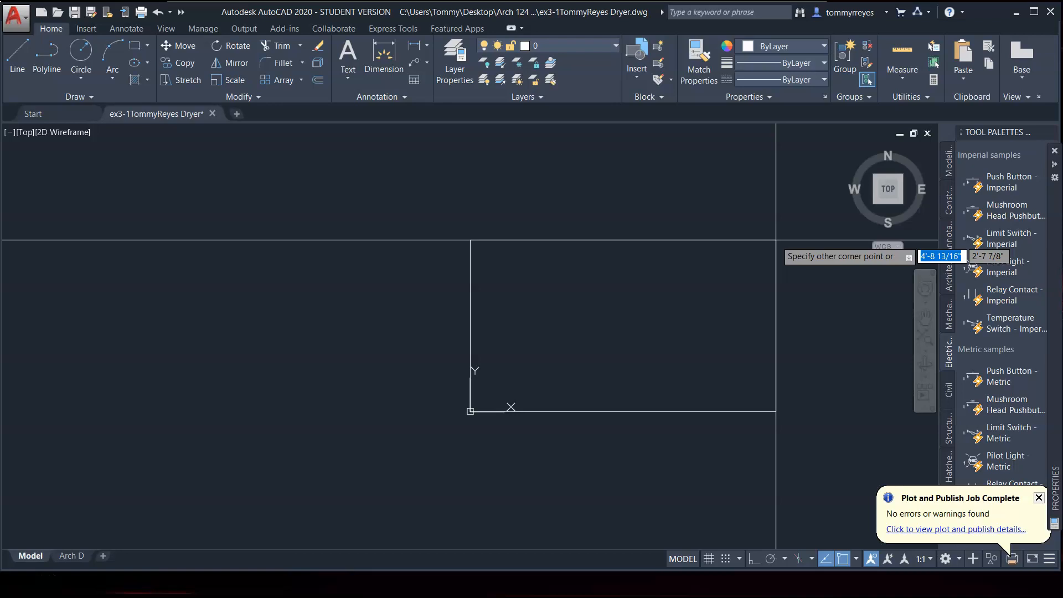
{"action": "type", "text": "2'"}
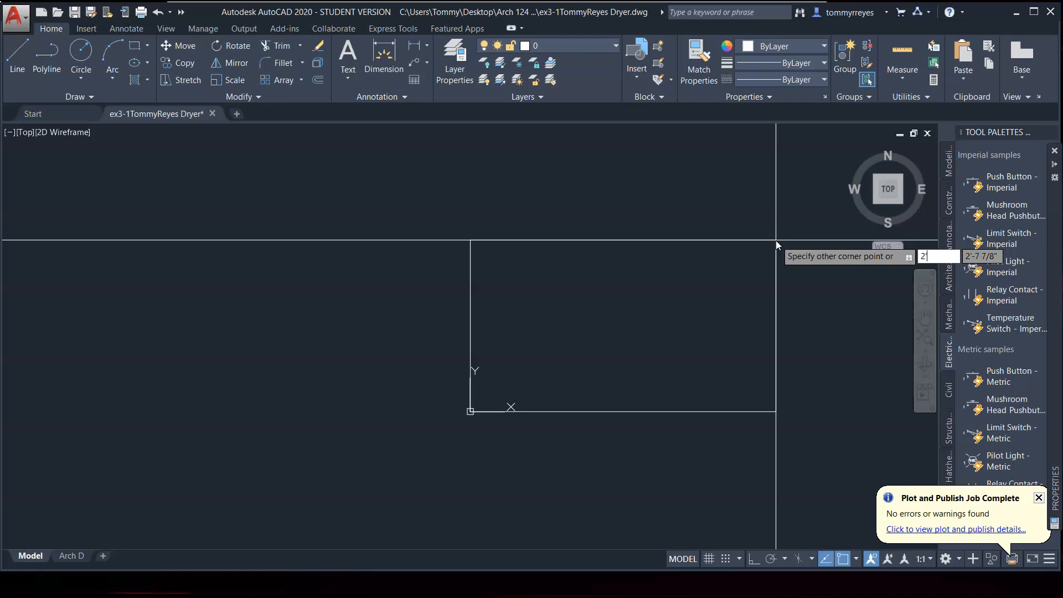
{"action": "type", "text": "6"}
{"action": "key", "text": "Tab"}
{"action": "type", "text": "2'2"}
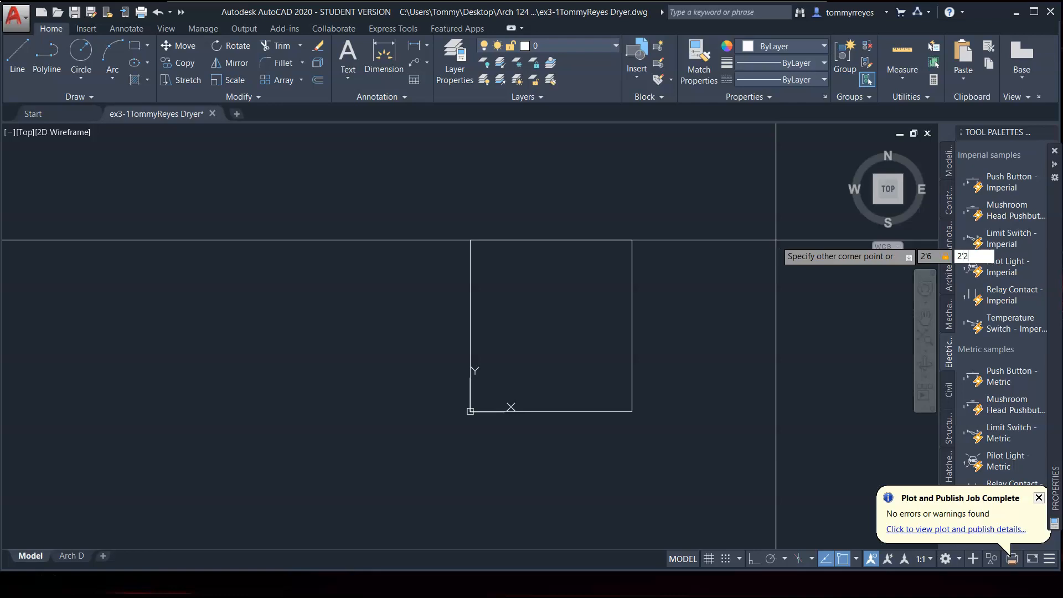
{"action": "key", "text": "Return"}
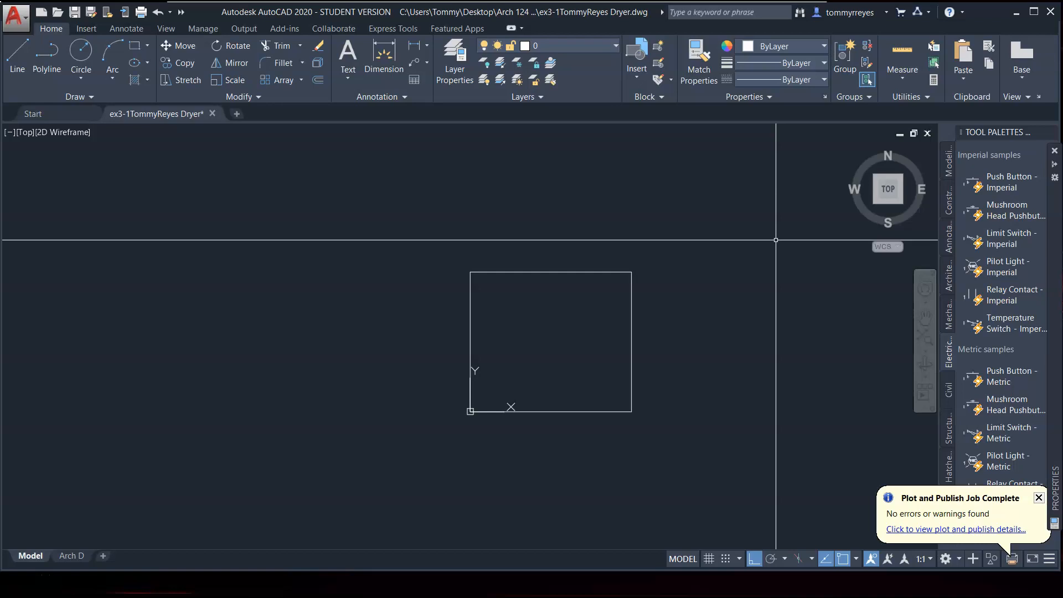
Draw a line along the rectangle's upper edge from its left corner to its right corner
{"action": "type", "text": "l"}
{"action": "key", "text": "Return"}
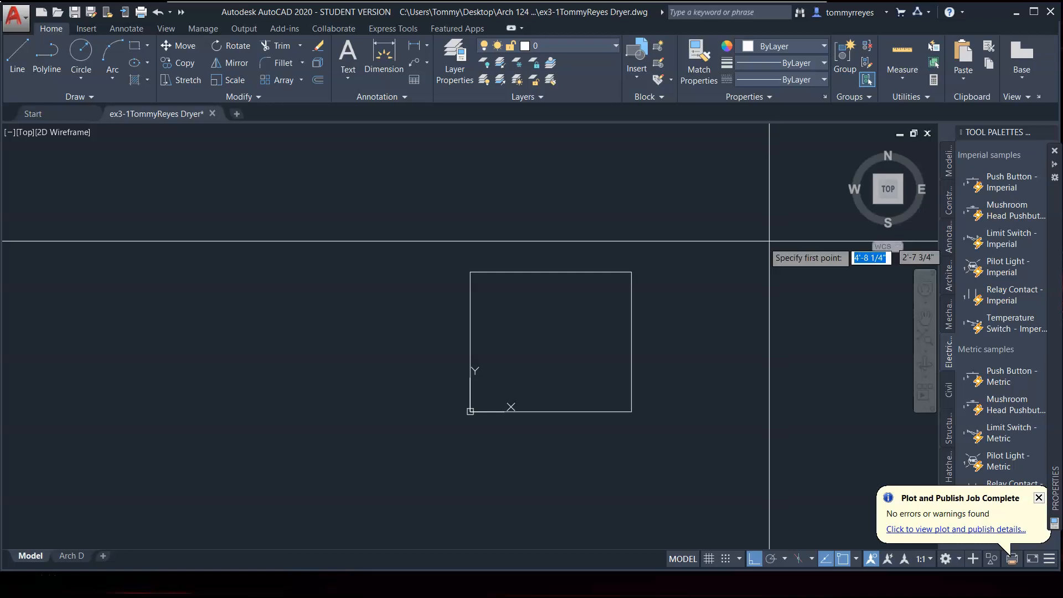
{"action": "left_click", "coordinate": [473, 273]}
{"action": "left_click", "coordinate": [629, 271]}
{"action": "key", "text": "Return"}
Move the line on the rectangle's upper edge 2.5 inches straight down into the rectangle
{"action": "left_click", "coordinate": [590, 272]}
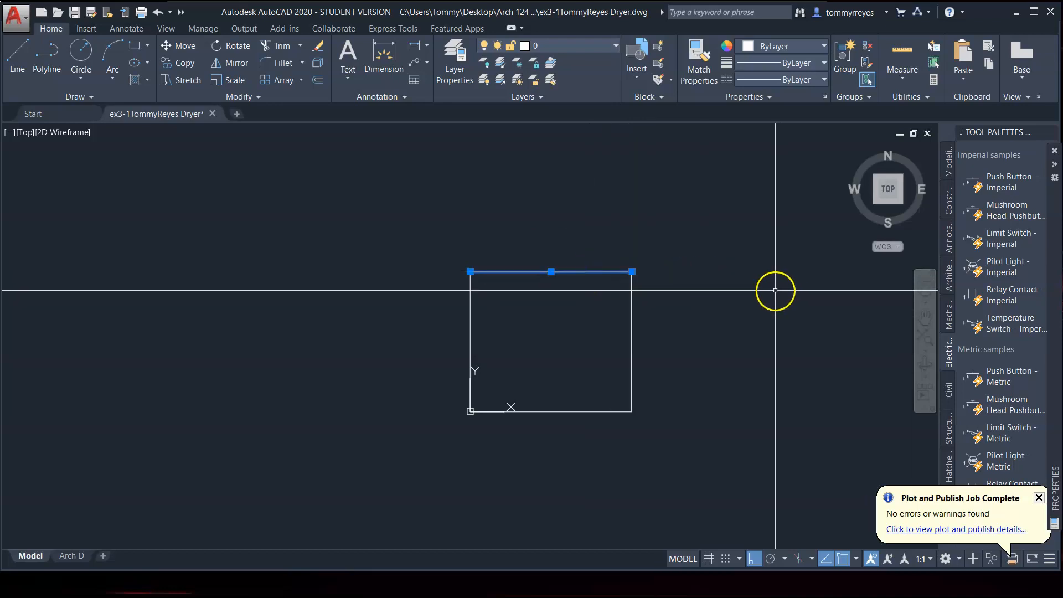
{"action": "type", "text": "m"}
{"action": "key", "text": "Return"}
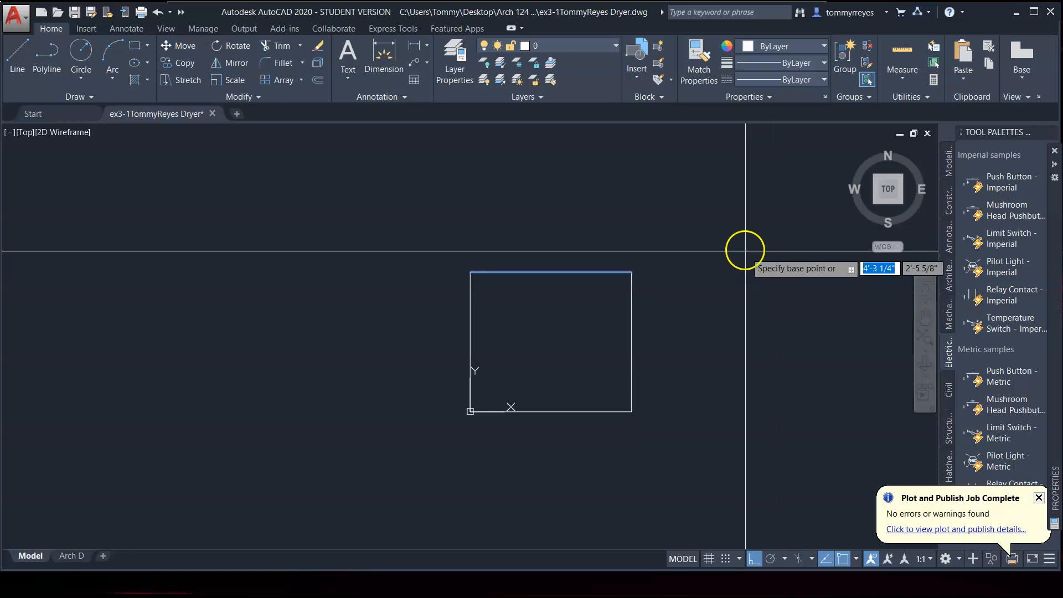
{"action": "left_click", "coordinate": [745, 250]}
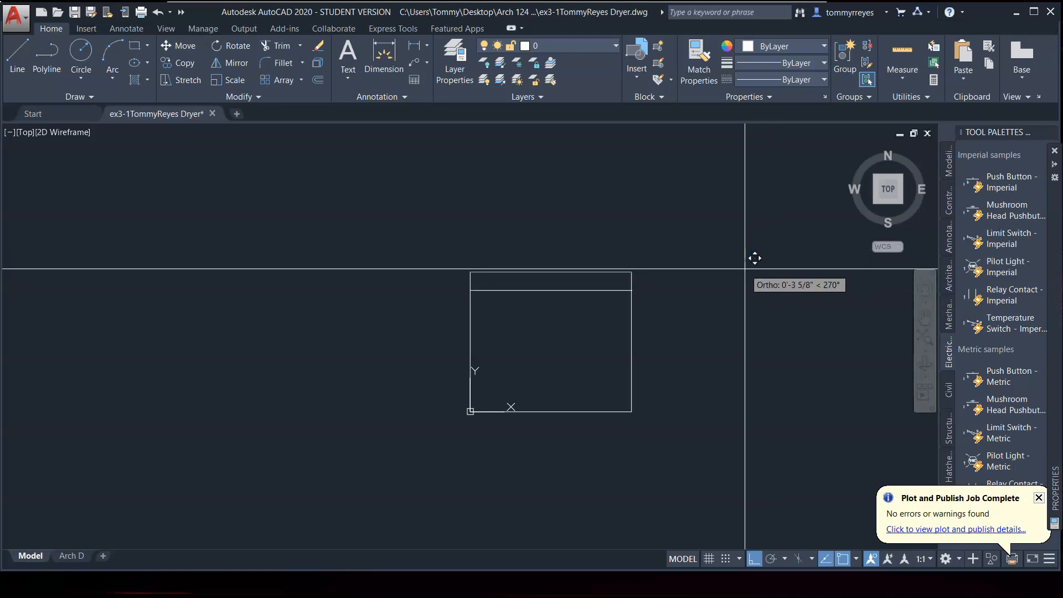
{"action": "type", "text": "2.5"}
{"action": "key", "text": "Return"}
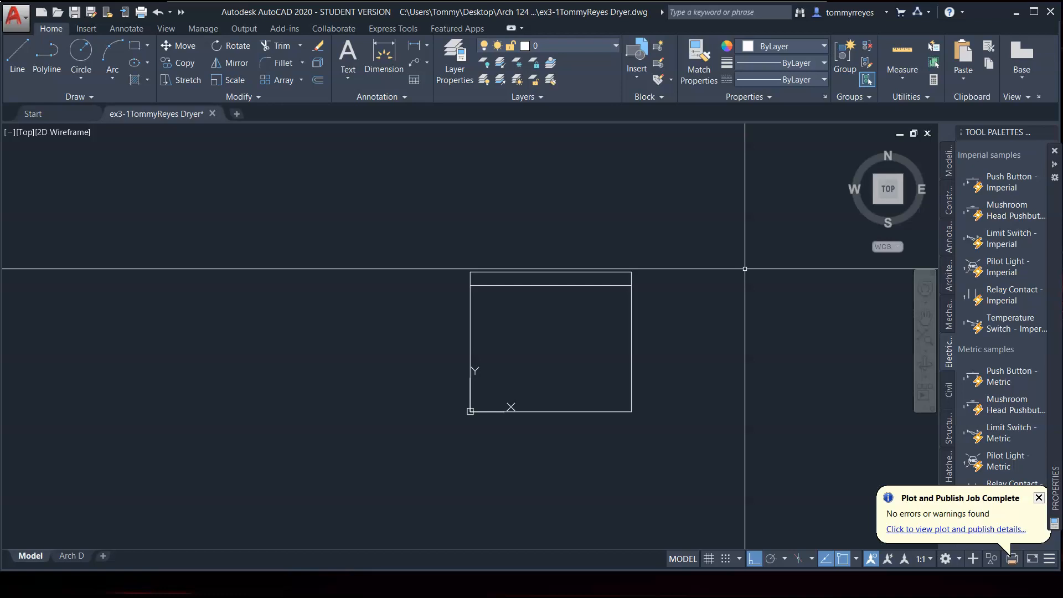
Try to fillet the rectangle's lower-right corner, picking its lower edge and its right edge
{"action": "type", "text": "f"}
{"action": "key", "text": "Return"}
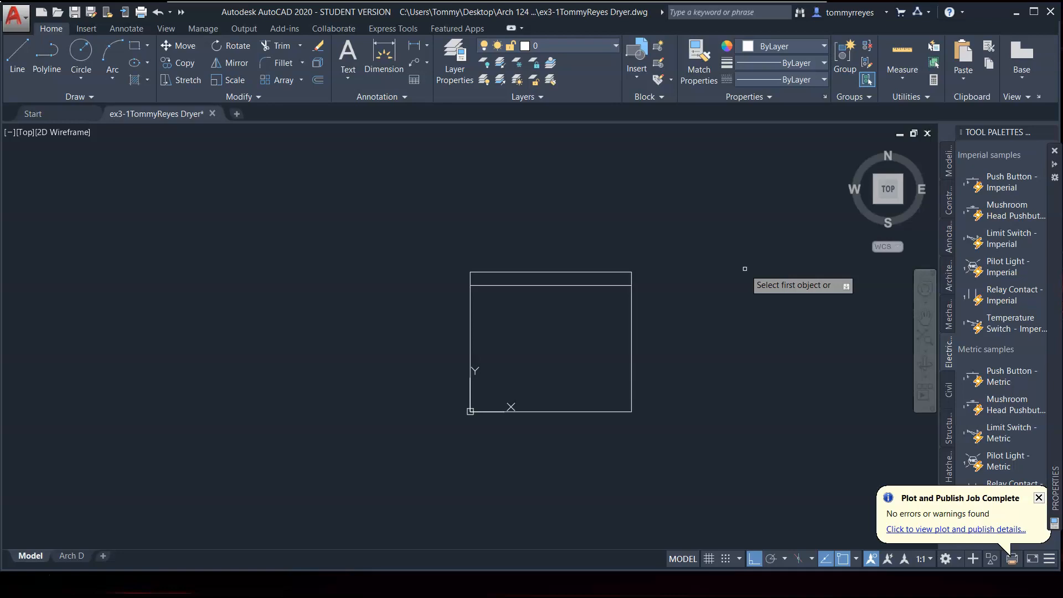
{"action": "type", "text": "2"}
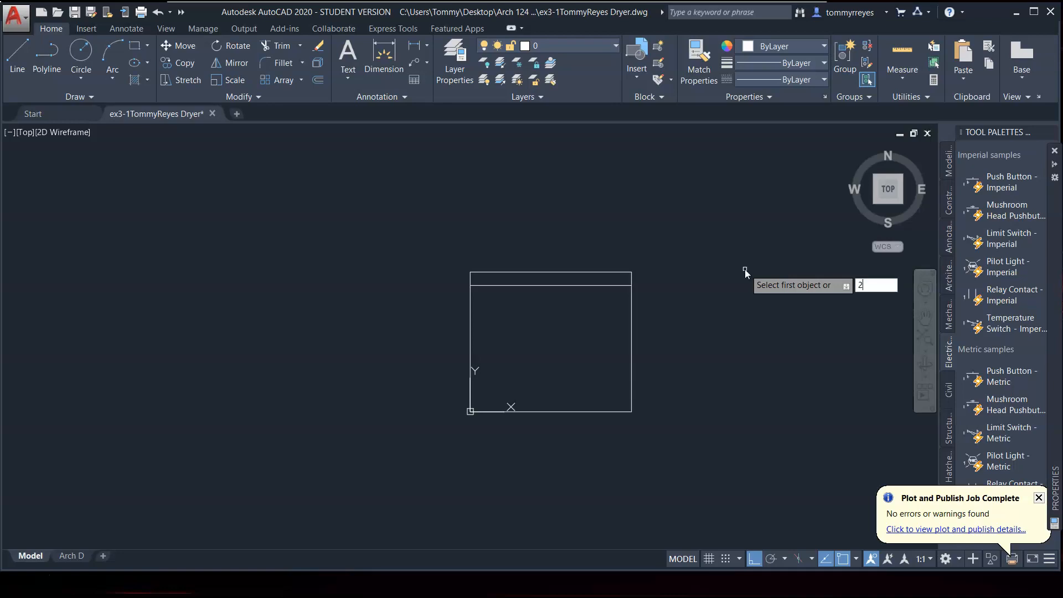
{"action": "key", "text": "BackSpace"}
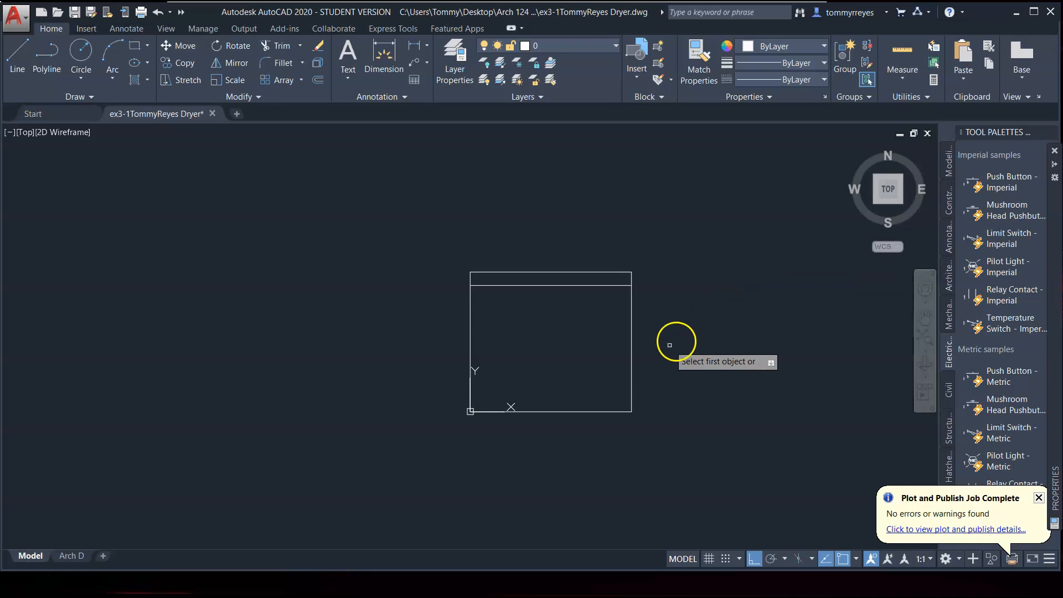
{"action": "scroll", "coordinate": [465, 425], "scroll_direction": "up", "scroll_amount": 2}
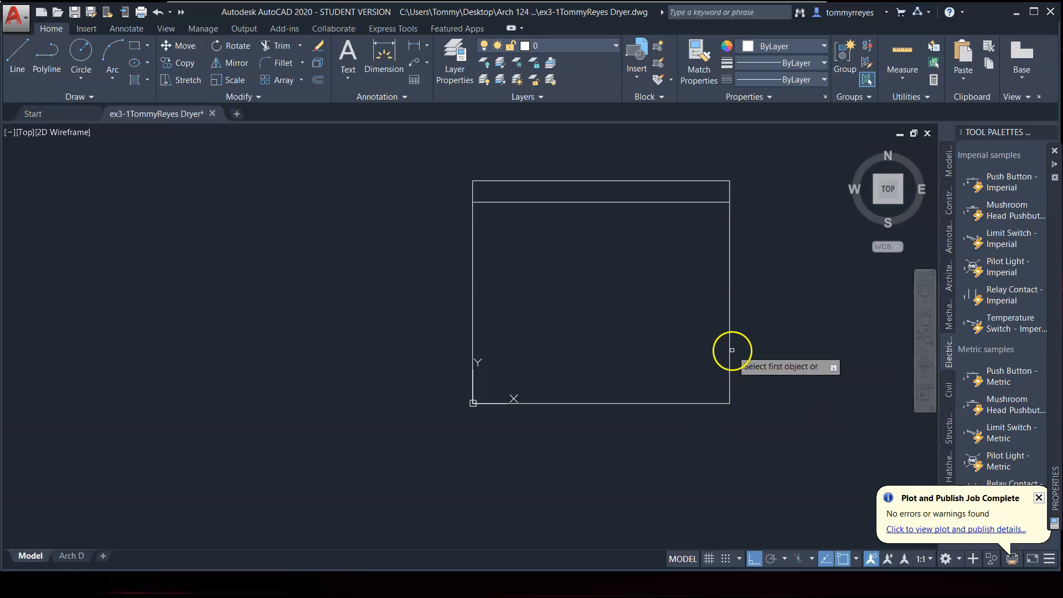
{"action": "left_click", "coordinate": [692, 403]}
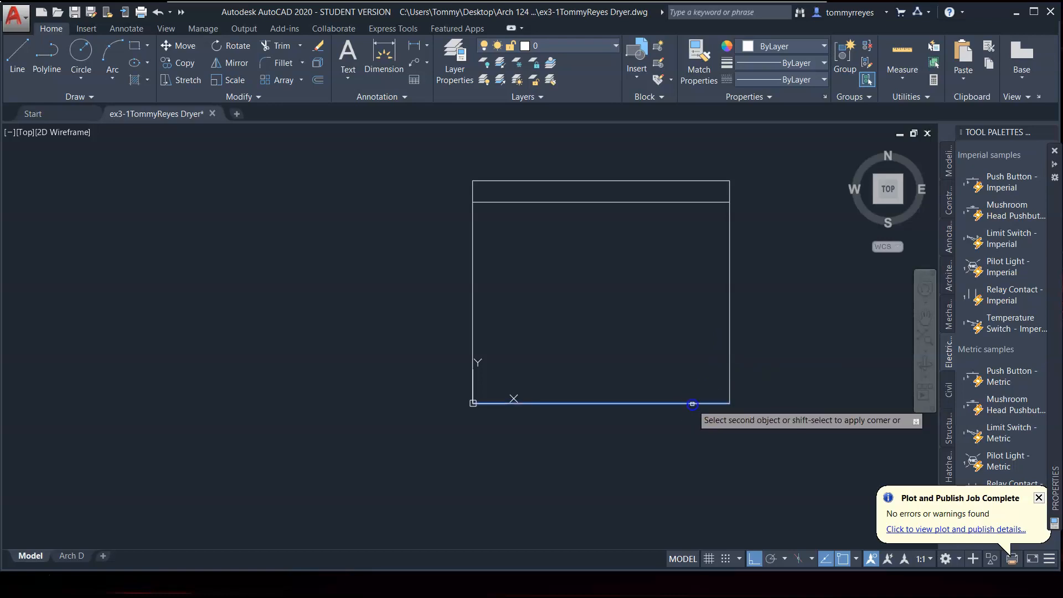
{"action": "left_click", "coordinate": [729, 367]}
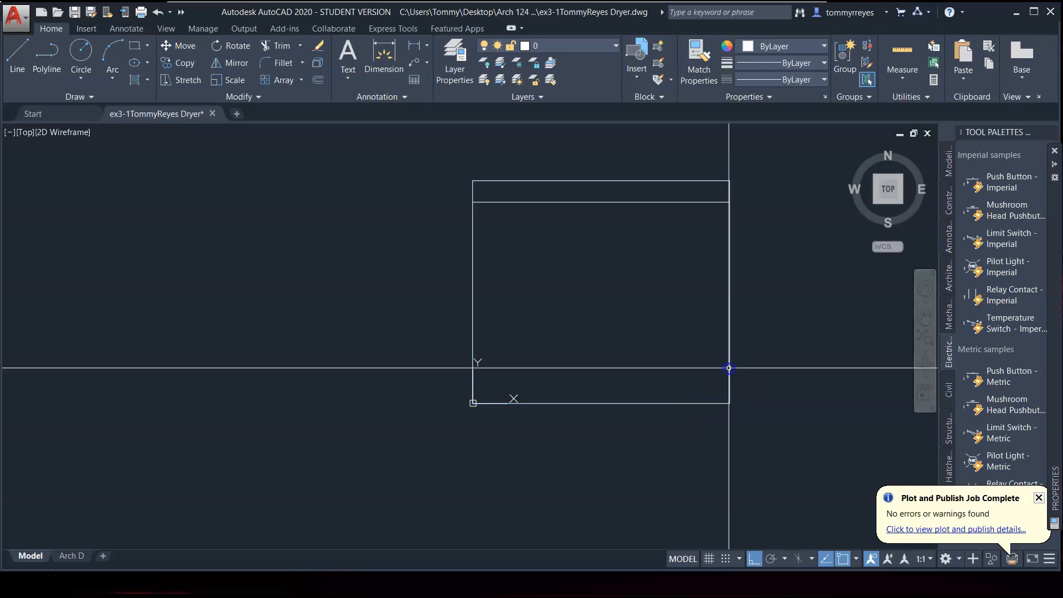
{"action": "left_click", "coordinate": [729, 379]}
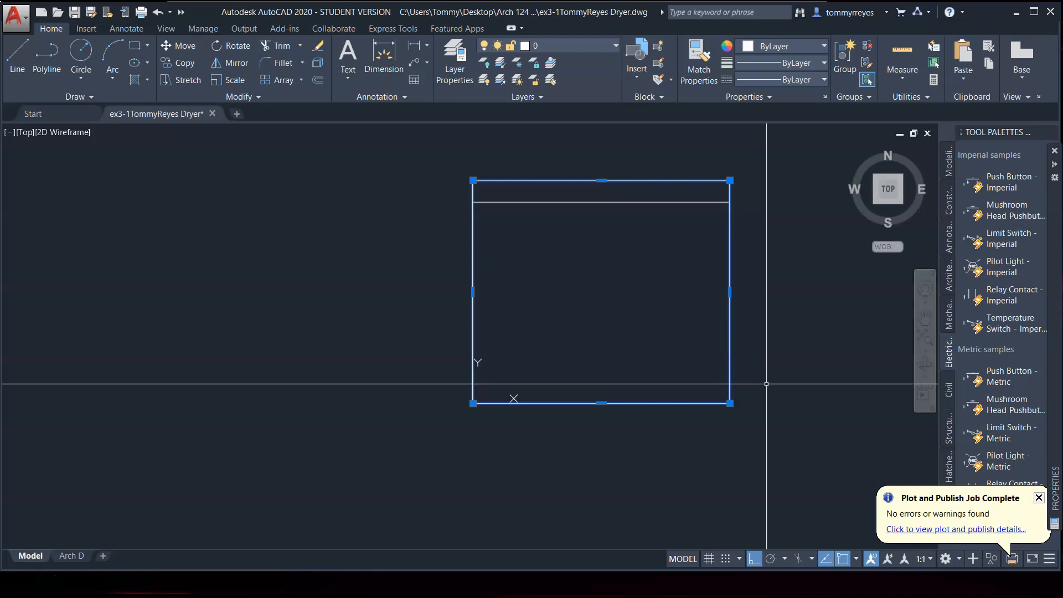
{"action": "key", "text": "Escape"}
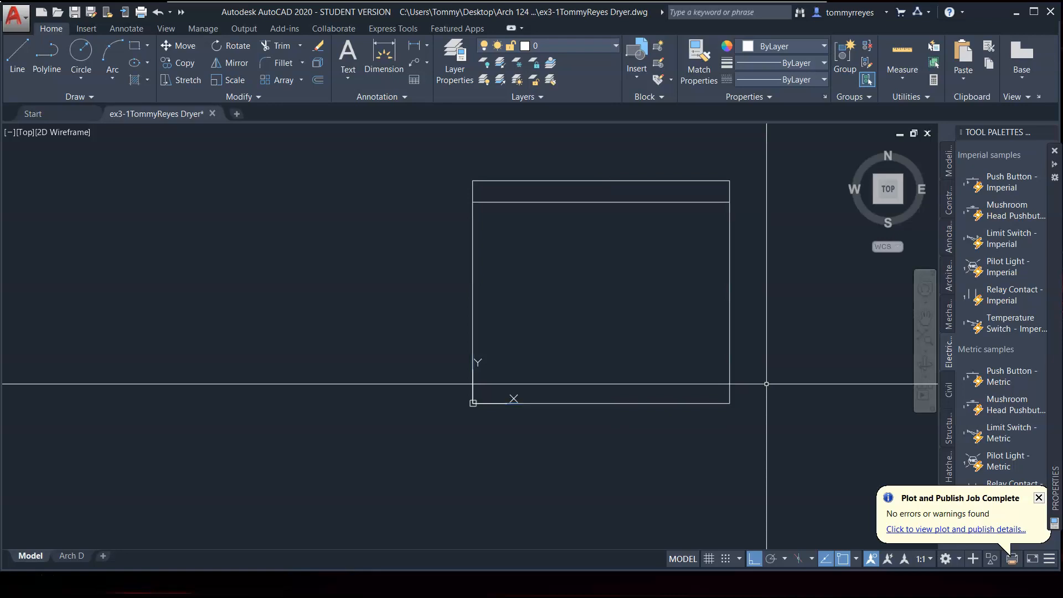
Try to erase the object at the rectangle's right edge
{"action": "type", "text": "e"}
{"action": "key", "text": "Return"}
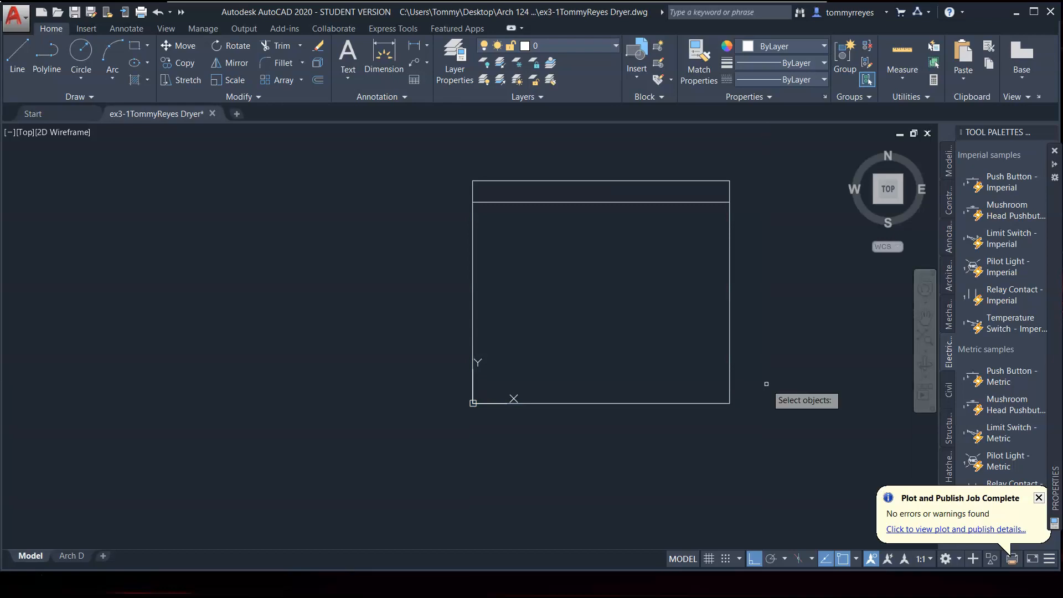
{"action": "left_click", "coordinate": [731, 363]}
{"action": "key", "text": "Return"}
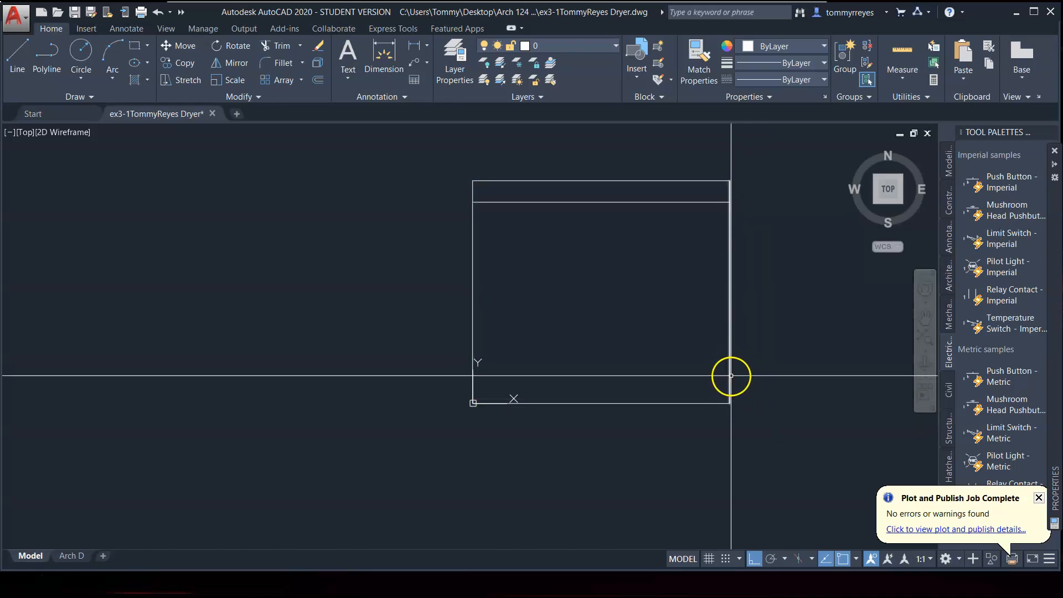
{"action": "type", "text": "f"}
{"action": "key", "text": "Return"}
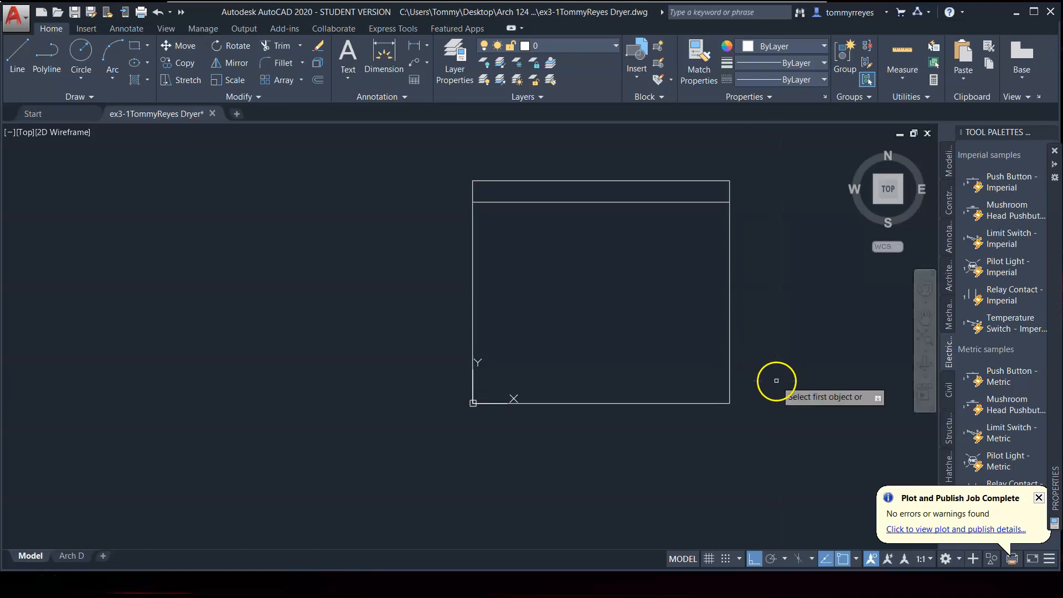
{"action": "type", "text": "2"}
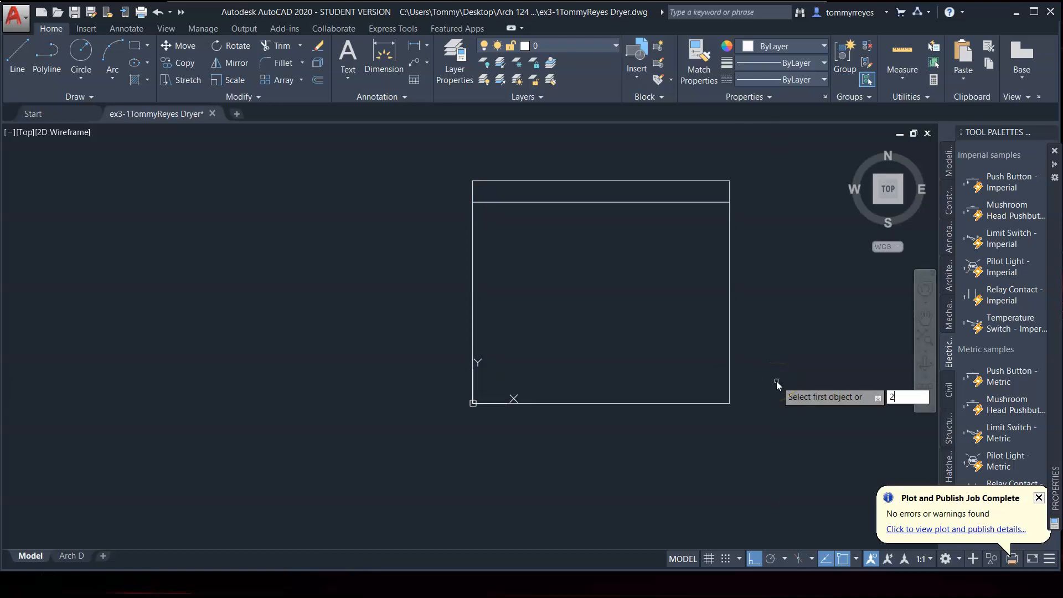
{"action": "key", "text": "Escape"}
Retry the Fillet between the rectangle's lower and right edges several times without setting a radius
{"action": "type", "text": "f"}
{"action": "key", "text": "Return"}
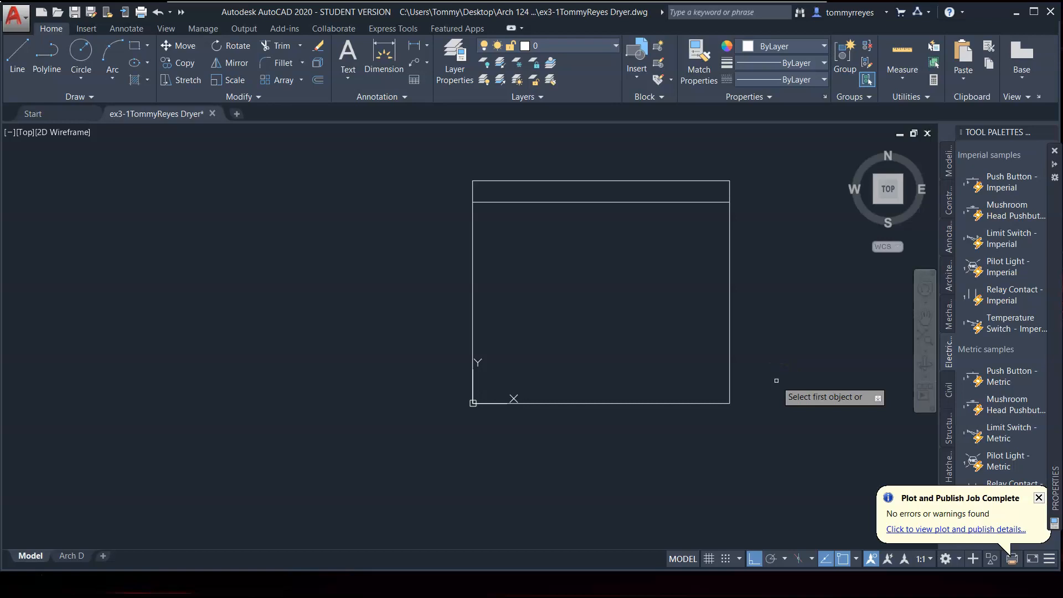
{"action": "type", "text": "2"}
{"action": "key", "text": "BackSpace"}
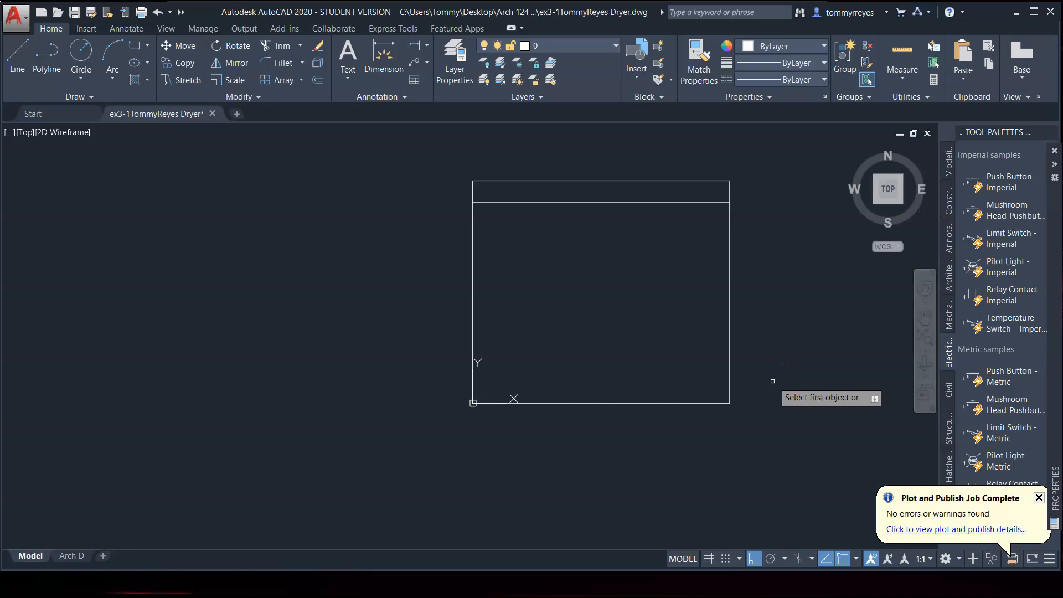
{"action": "left_click", "coordinate": [701, 403]}
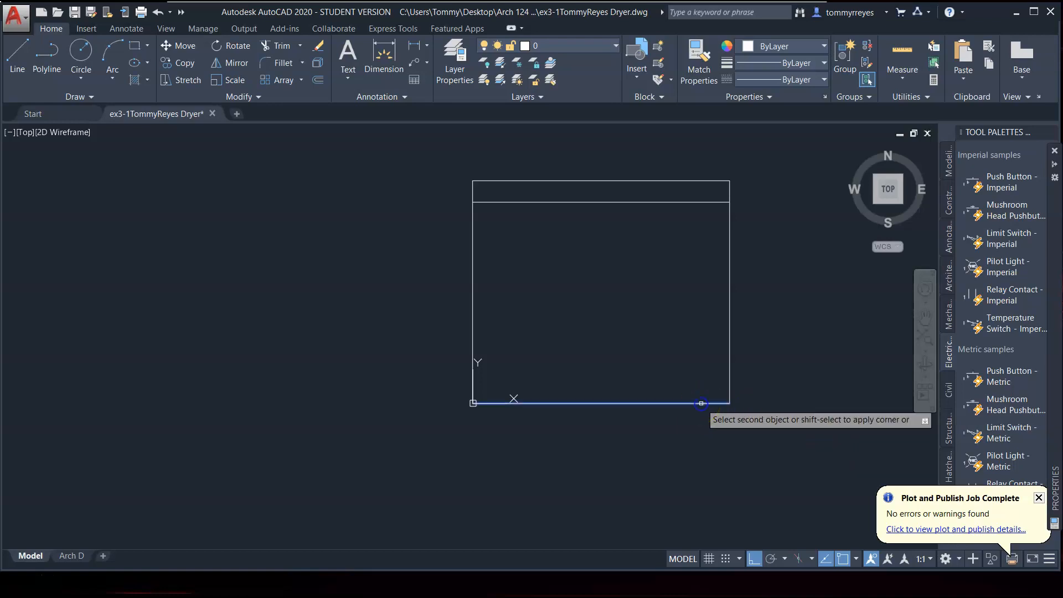
{"action": "left_click", "coordinate": [729, 369]}
{"action": "key", "text": "Return"}
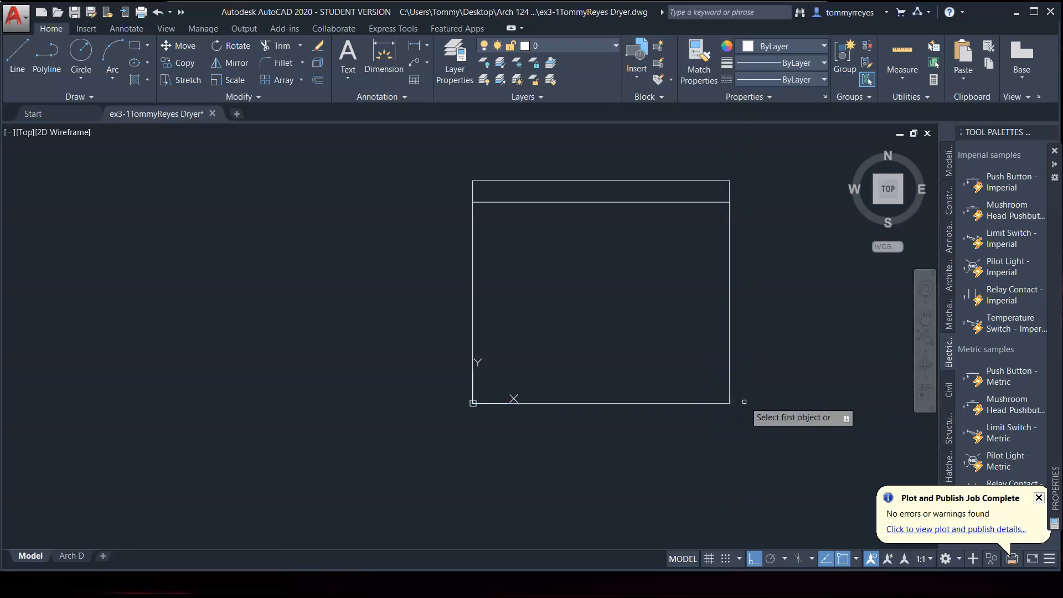
{"action": "left_click", "coordinate": [701, 403]}
{"action": "left_click", "coordinate": [729, 383]}
{"action": "key", "text": "Return"}
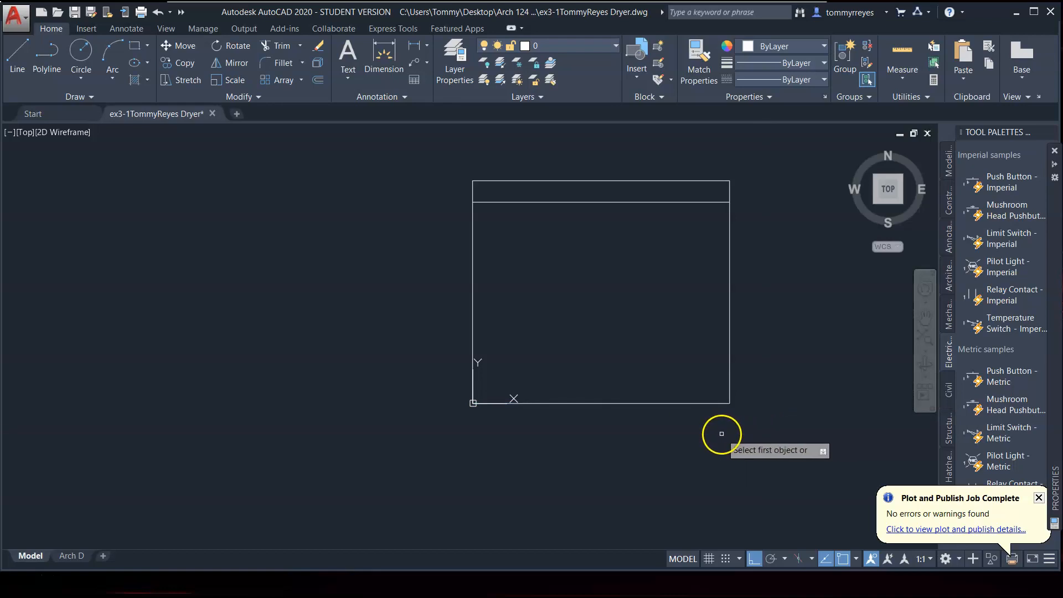
{"action": "type", "text": "2"}
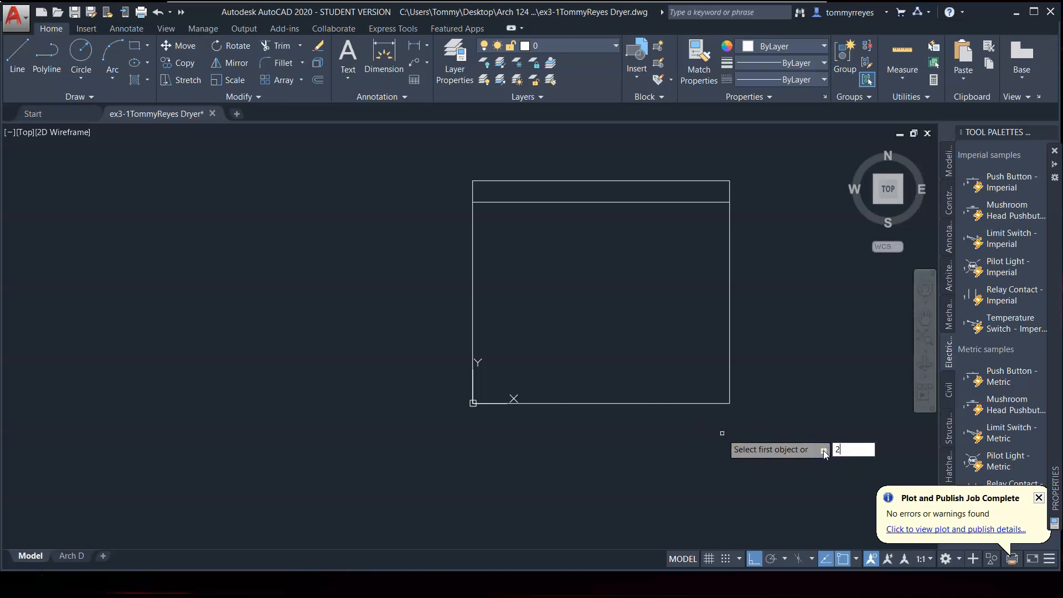
{"action": "key", "text": "BackSpace"}
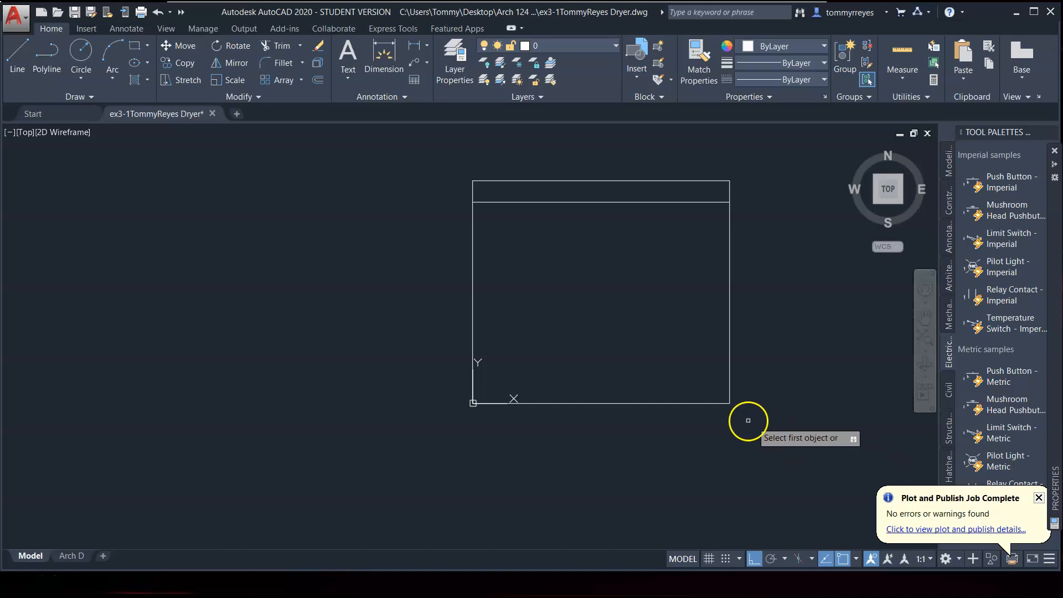
{"action": "left_click", "coordinate": [705, 406]}
{"action": "left_click", "coordinate": [730, 381]}
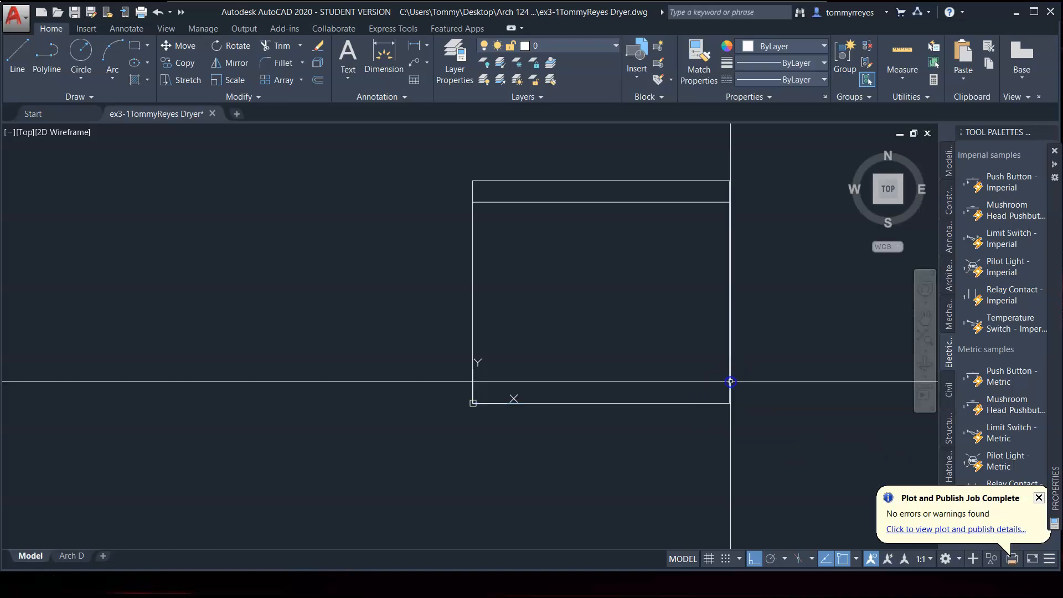
Try again to fillet the rectangle's lower and right edges, entering 2 while picking the second edge
{"action": "key", "text": "Return"}
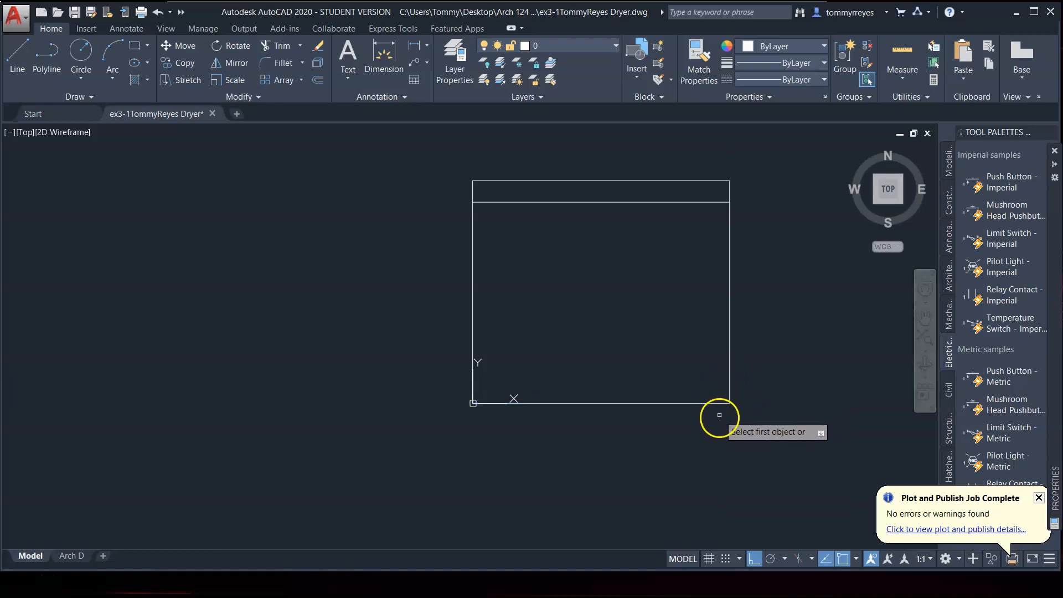
{"action": "left_click", "coordinate": [710, 403]}
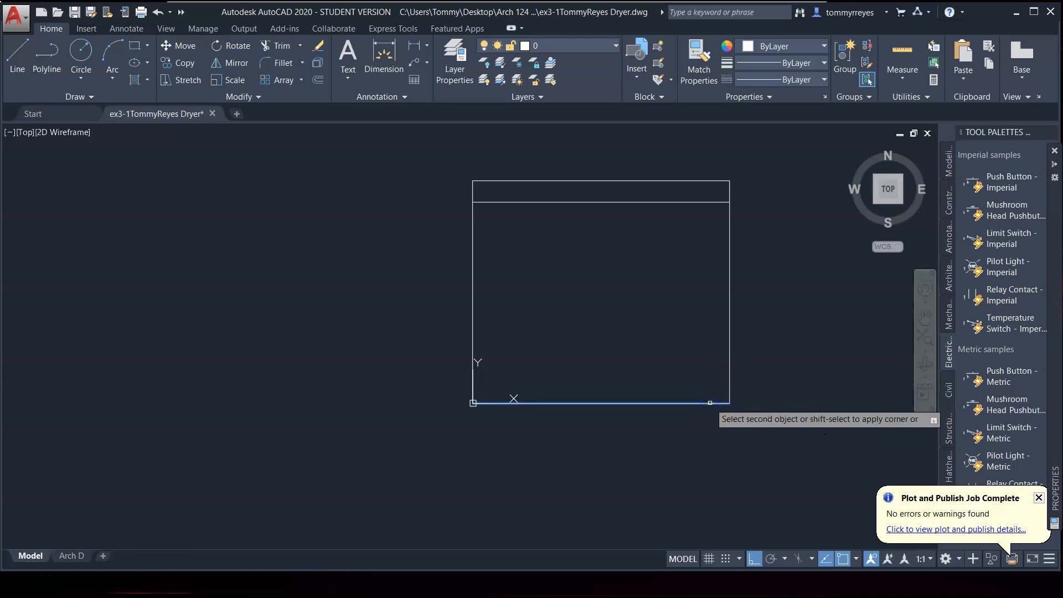
{"action": "type", "text": "f"}
{"action": "key", "text": "BackSpace"}
{"action": "type", "text": "2"}
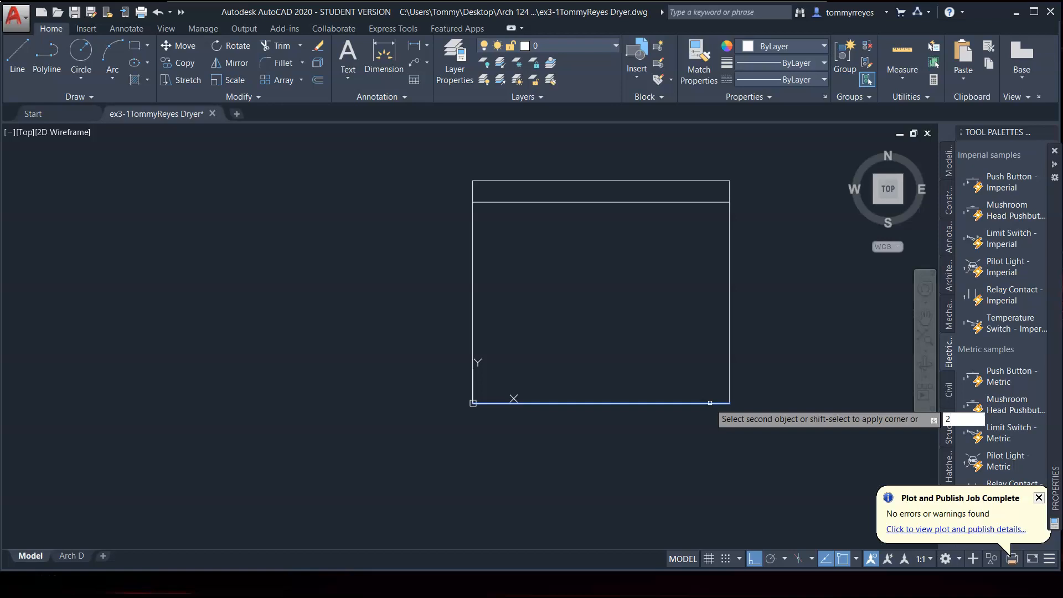
{"action": "left_click", "coordinate": [729, 389]}
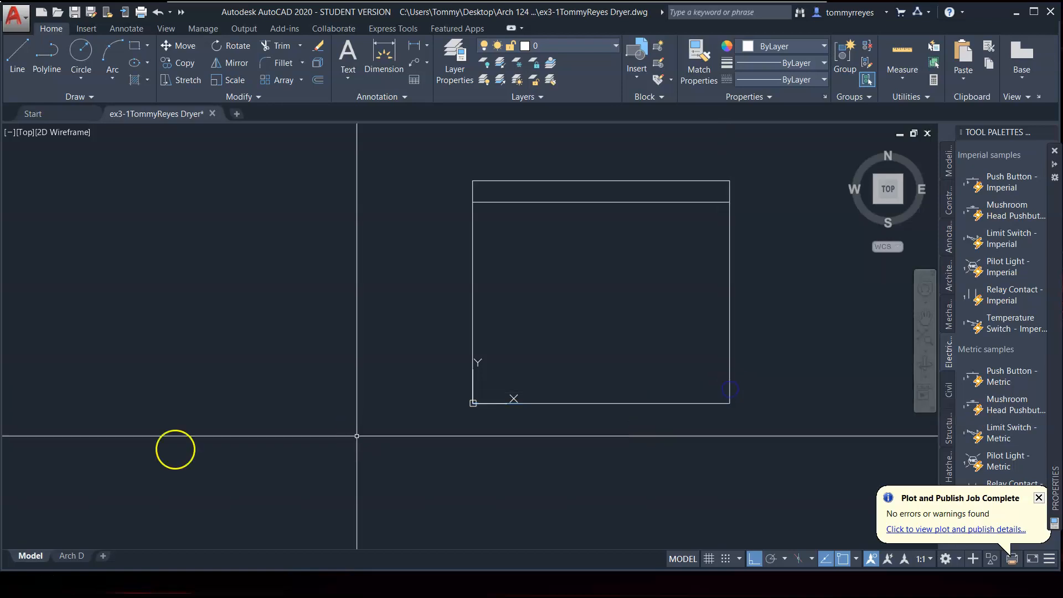
{"action": "left_click", "coordinate": [23, 567]}
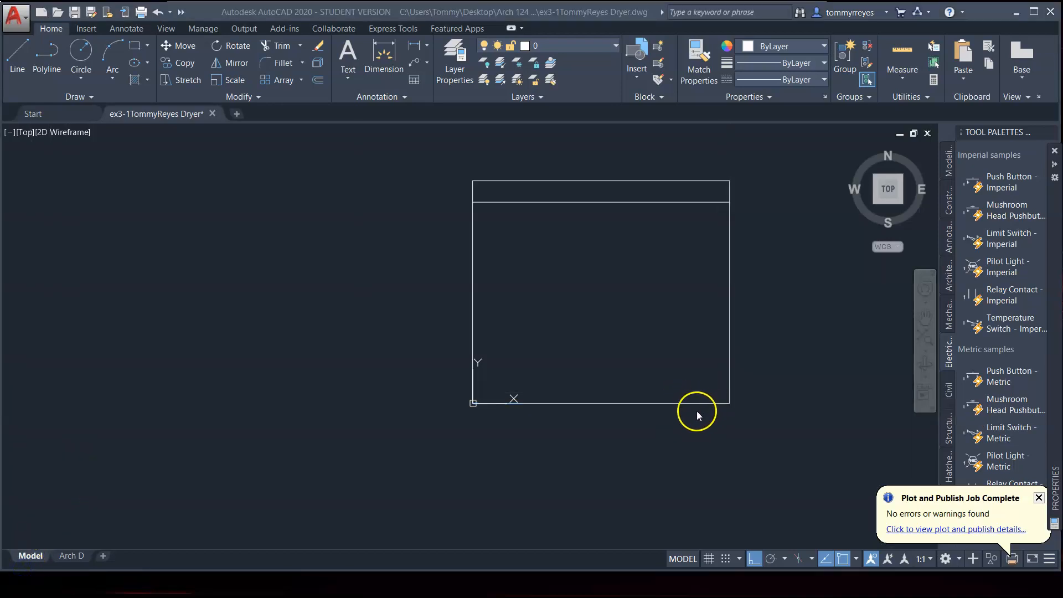
{"action": "left_click", "coordinate": [656, 445]}
{"action": "left_click", "coordinate": [651, 453]}
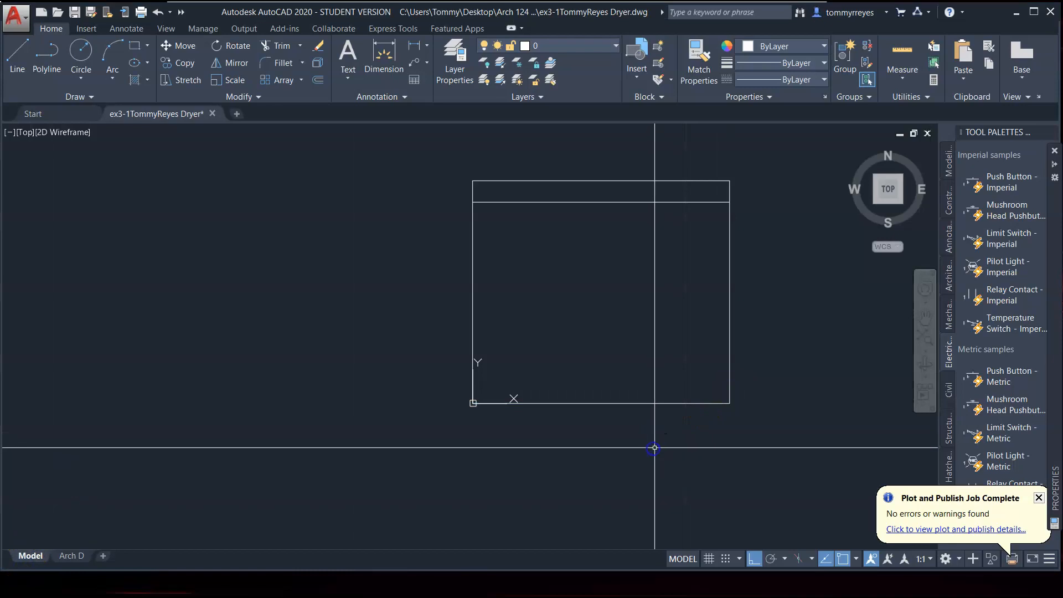
Fillet the rectangle's lower-right corner with the fillet radius set to 2 inches
{"action": "type", "text": "f"}
{"action": "key", "text": "Return"}
{"action": "type", "text": "r"}
{"action": "key", "text": "Return"}
{"action": "type", "text": "2"}
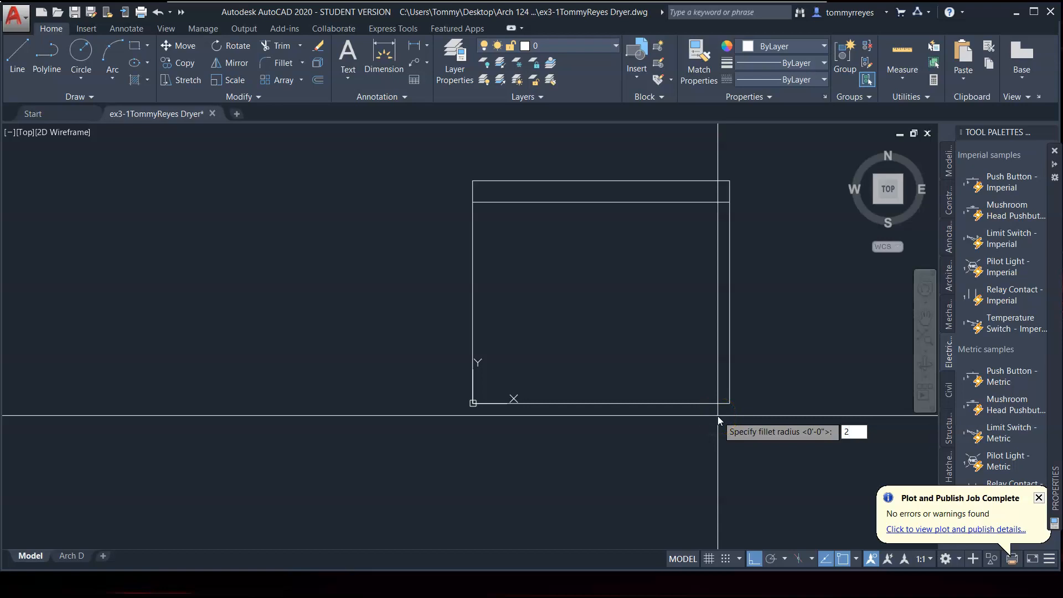
{"action": "key", "text": "Return"}
{"action": "left_click", "coordinate": [728, 360]}
{"action": "left_click", "coordinate": [729, 361]}
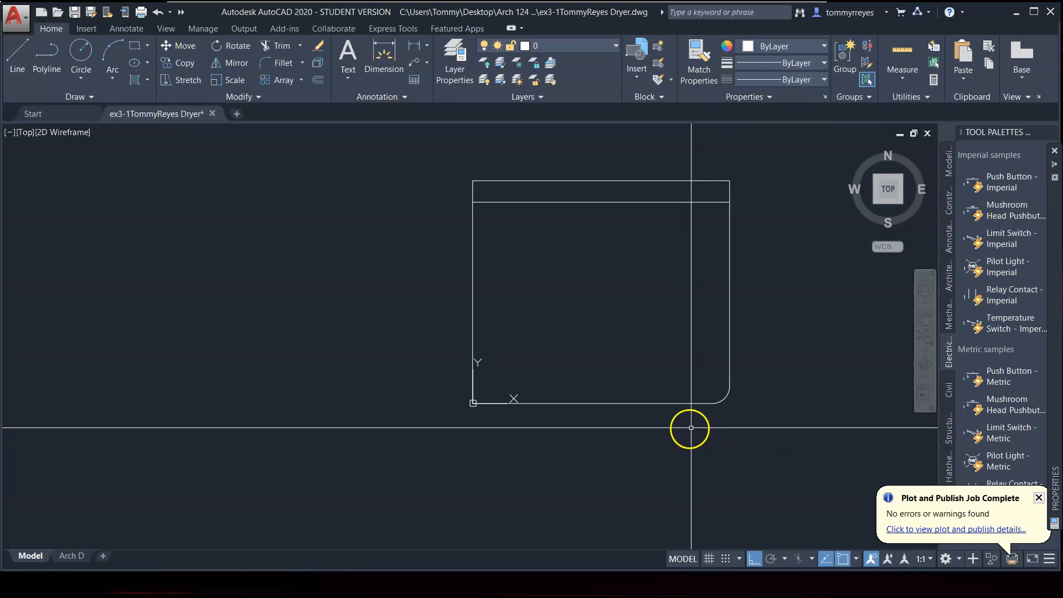
Undo the last fillet on the rectangle's lower-right corner
{"action": "type", "text": "F"}
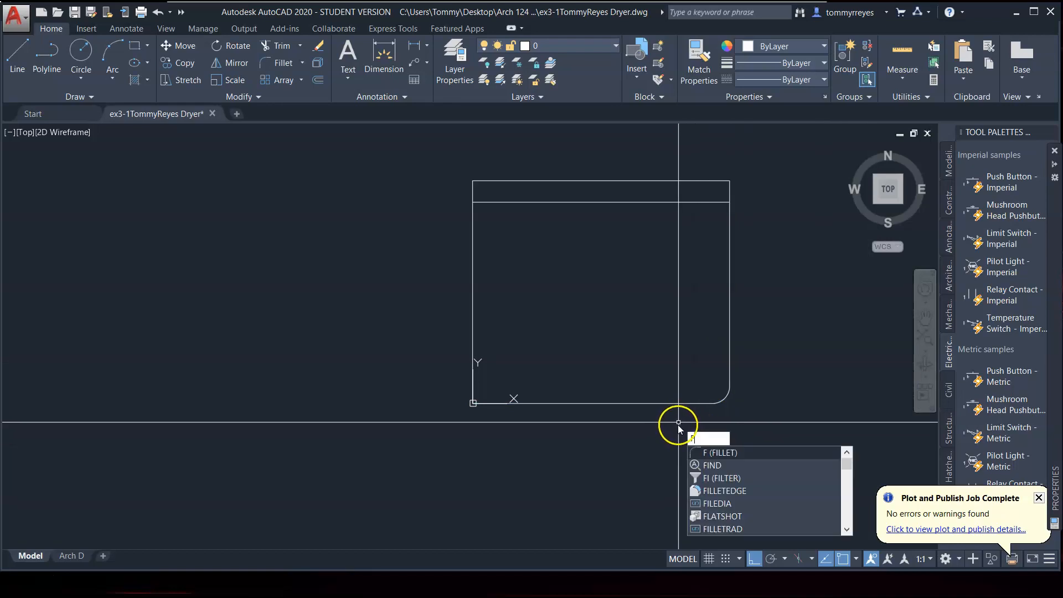
{"action": "key", "text": "Return"}
{"action": "key", "text": "ctrl+z"}
Fillet both lower corners of the dryer rectangle with a 2-inch radius
{"action": "type", "text": "f"}
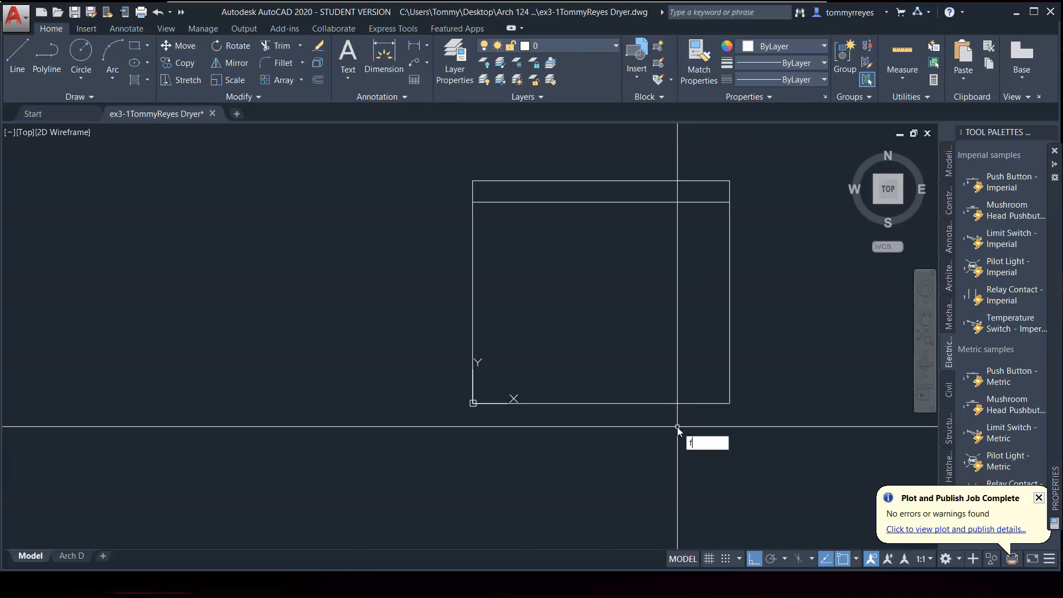
{"action": "key", "text": "Return"}
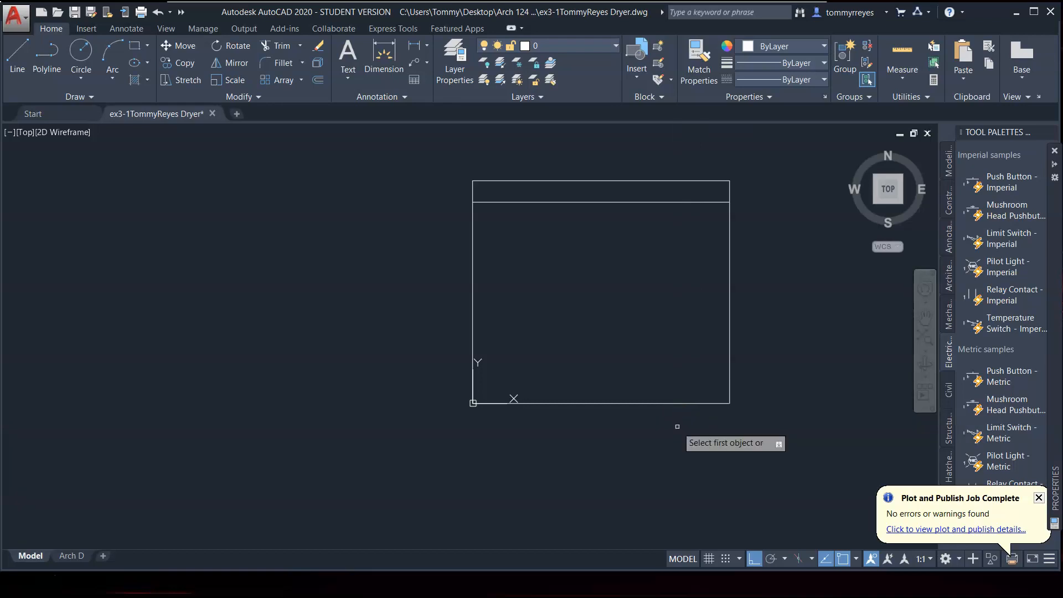
{"action": "type", "text": "r"}
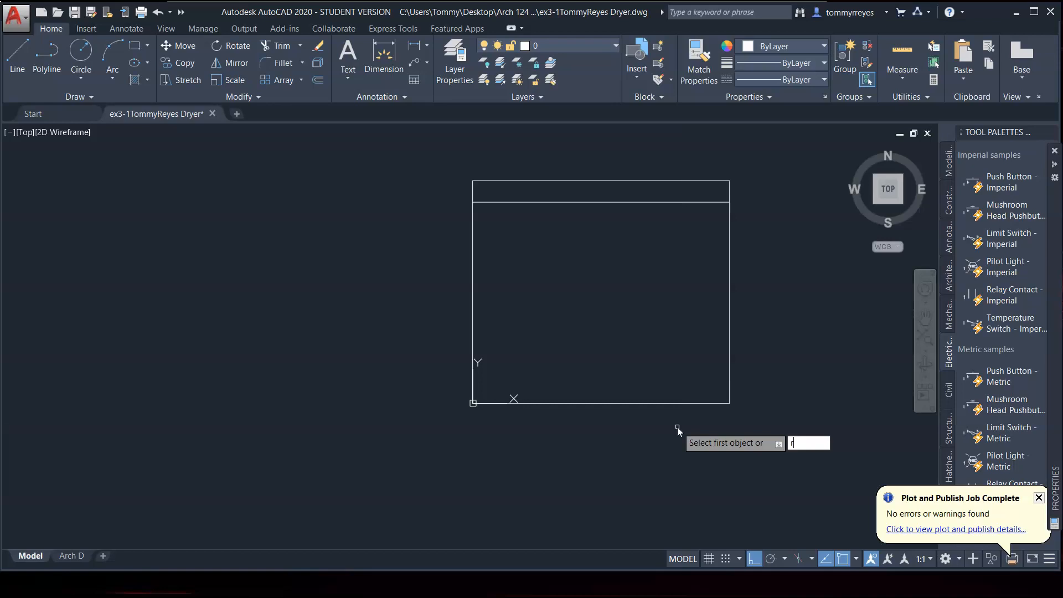
{"action": "key", "text": "Return"}
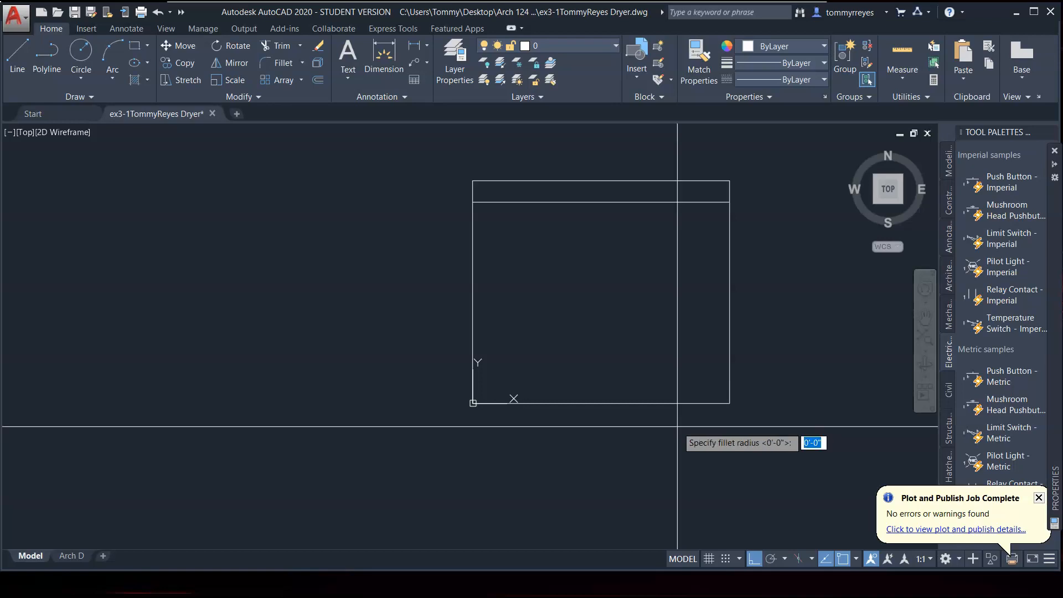
{"action": "key", "text": "Return"}
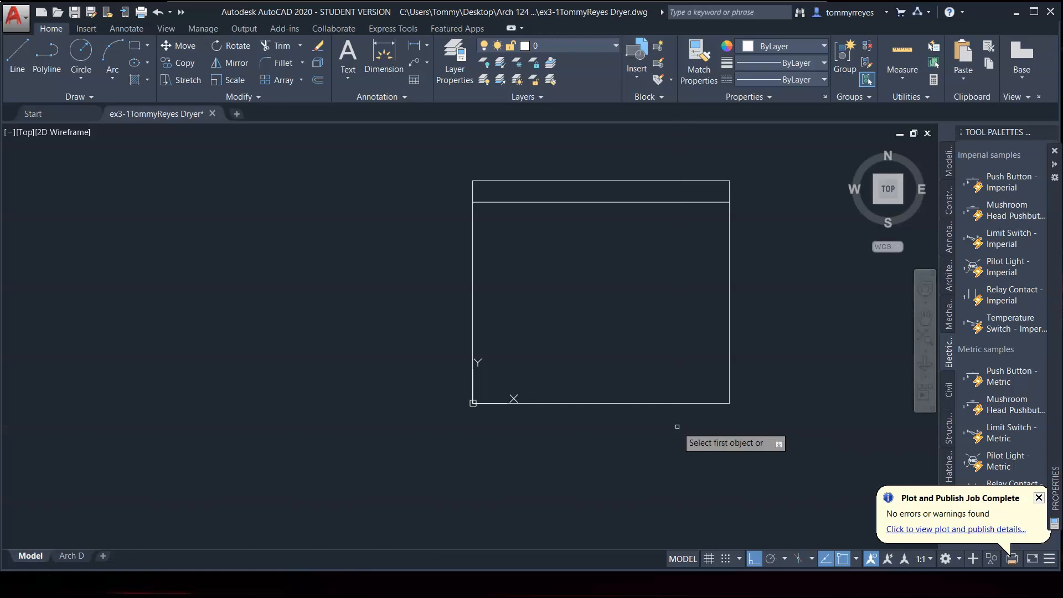
{"action": "left_click", "coordinate": [704, 403]}
{"action": "left_click", "coordinate": [728, 367]}
{"action": "key", "text": "Return"}
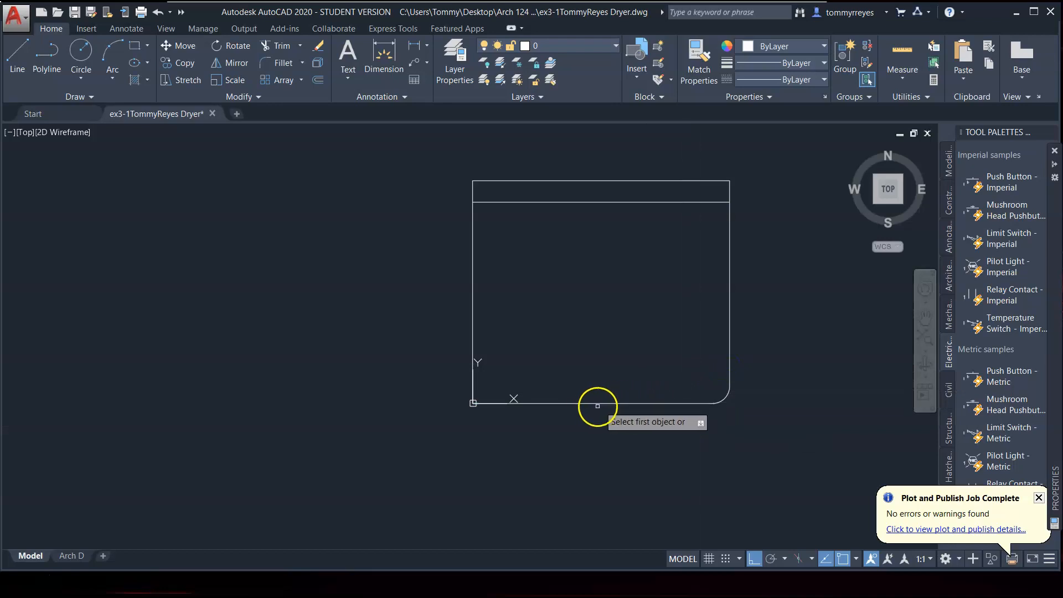
{"action": "left_click", "coordinate": [551, 403]}
{"action": "left_click", "coordinate": [472, 349]}
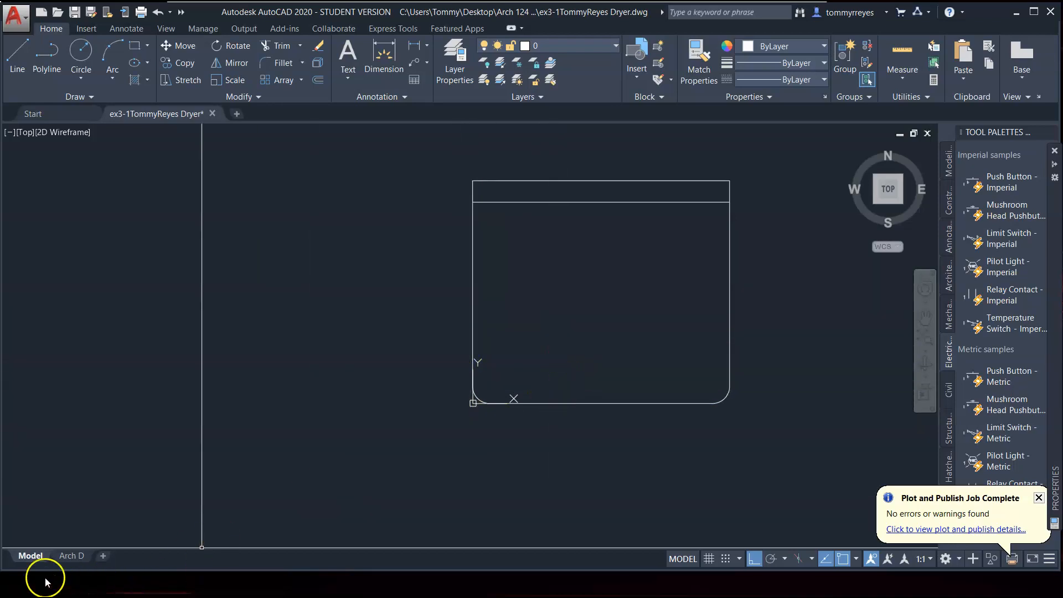
Offset the dryer outline's left and right edges 4 inches inward
{"action": "left_click", "coordinate": [22, 568]}
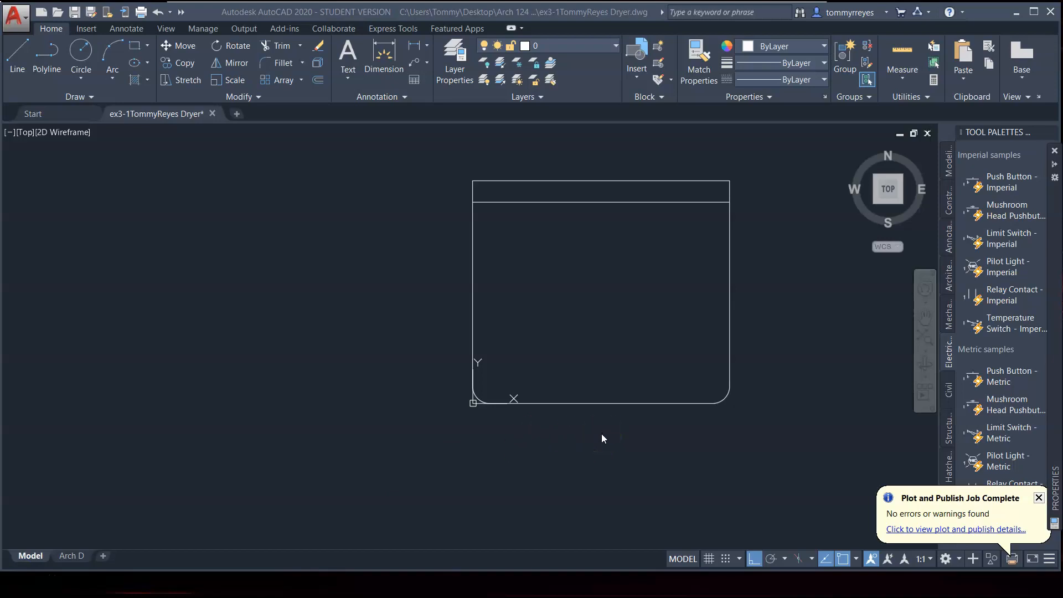
{"action": "type", "text": "o"}
{"action": "key", "text": "Return"}
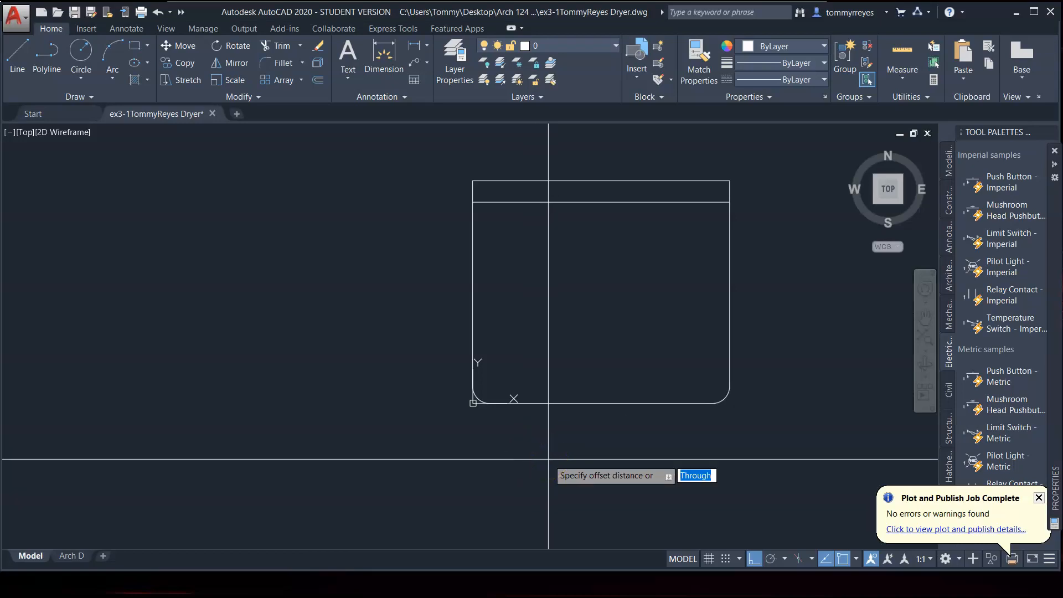
{"action": "type", "text": "4"}
{"action": "key", "text": "Return"}
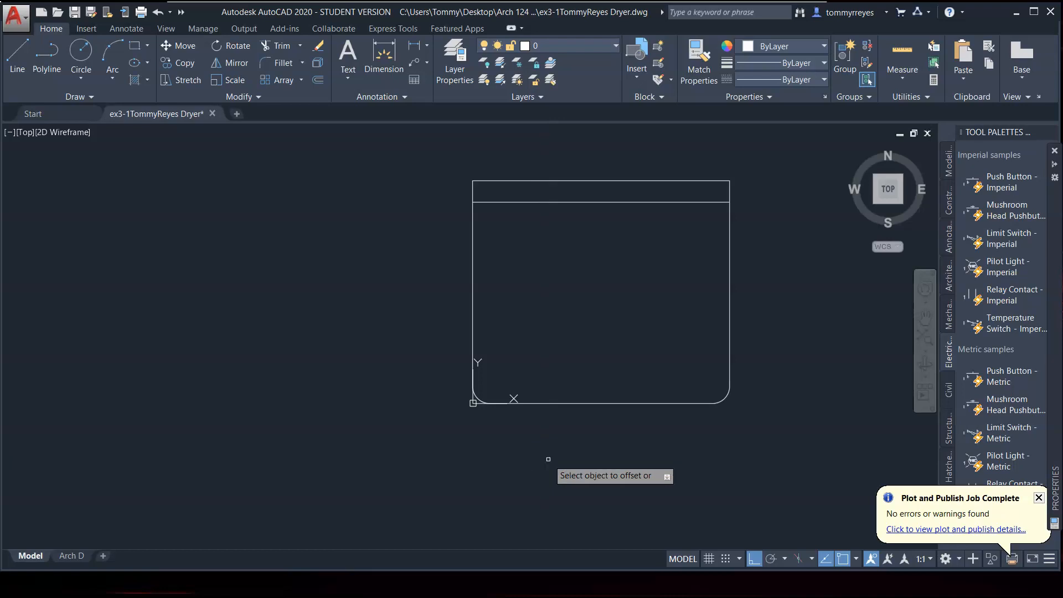
{"action": "left_click", "coordinate": [473, 280]}
{"action": "left_click", "coordinate": [475, 280]}
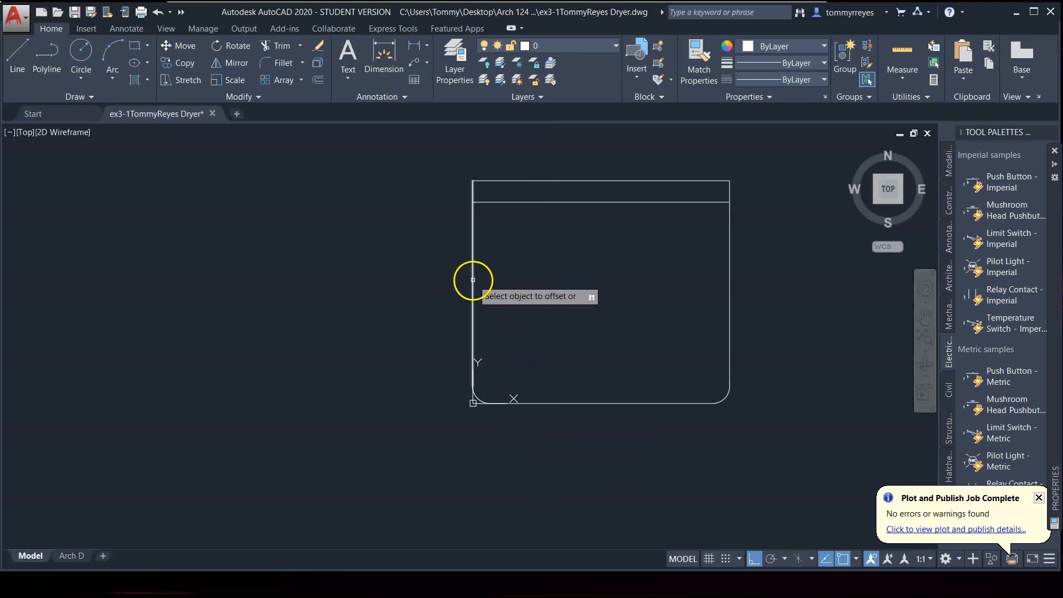
{"action": "left_click", "coordinate": [729, 268]}
{"action": "left_click", "coordinate": [616, 286]}
{"action": "left_click", "coordinate": [725, 398]}
{"action": "left_click", "coordinate": [644, 357]}
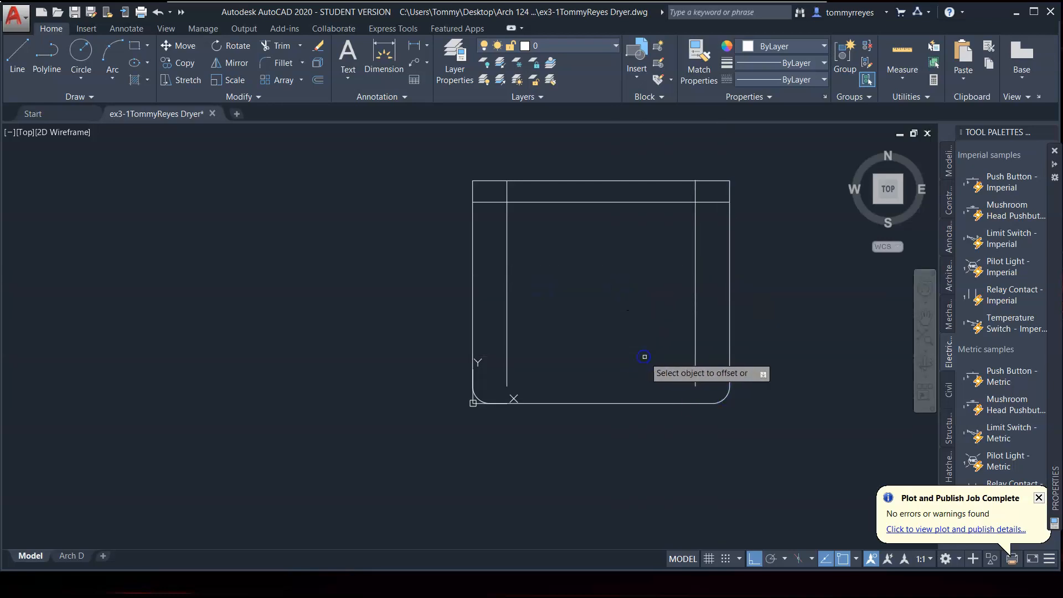
Offset the outline's lower edge upward and the back strip line downward by 4 inches, into the dryer body
{"action": "left_click", "coordinate": [645, 404]}
{"action": "left_click", "coordinate": [636, 368]}
{"action": "left_click", "coordinate": [583, 202]}
{"action": "left_click", "coordinate": [574, 267]}
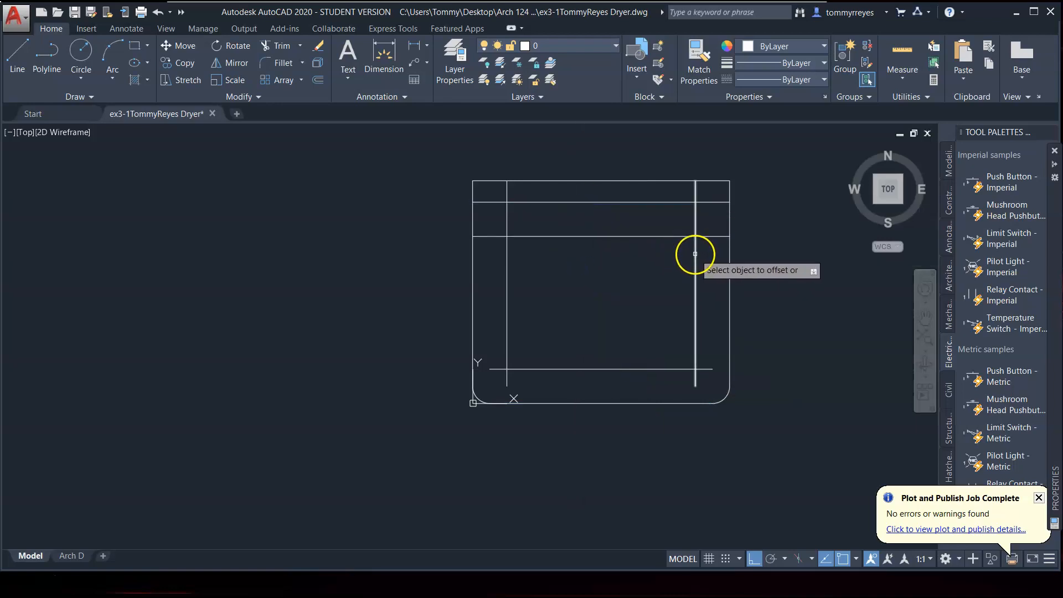
{"action": "left_click", "coordinate": [695, 254]}
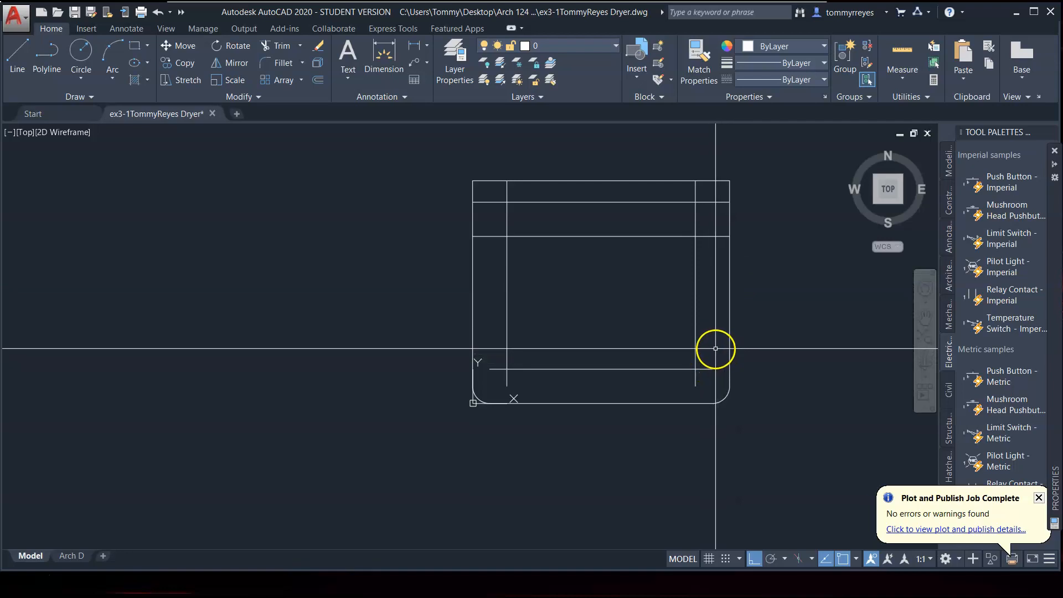
Fillet the two right corners of the inner offset lines, using a smaller radius than the outer corners
{"action": "type", "text": "F"}
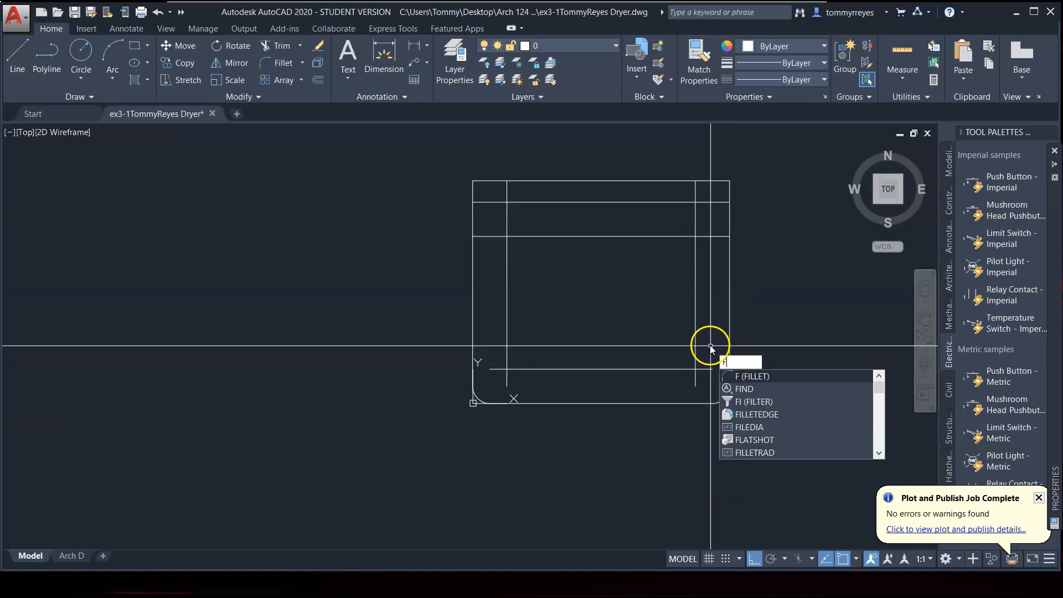
{"action": "key", "text": "Return"}
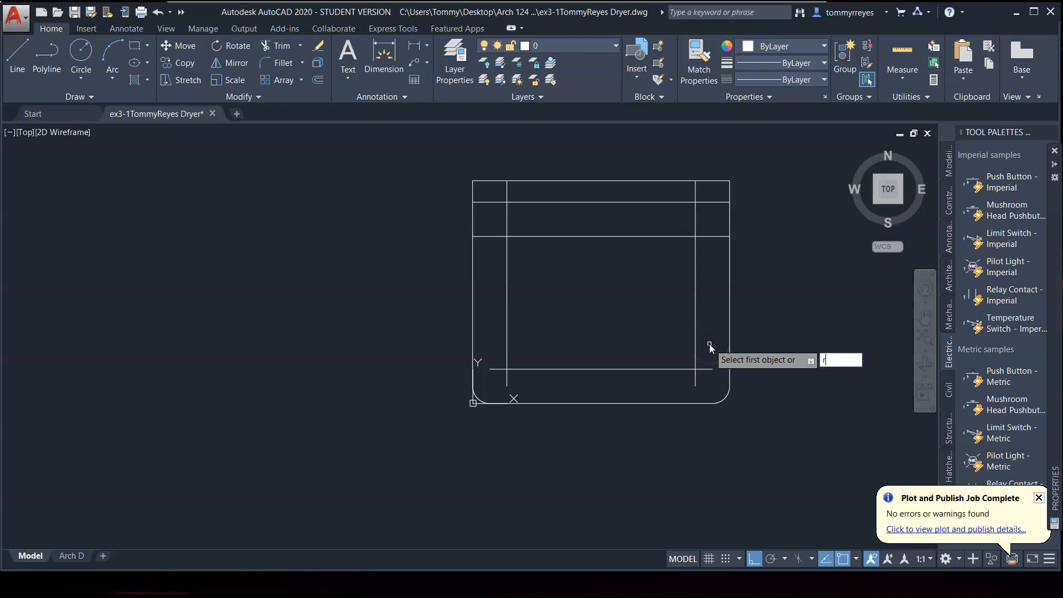
{"action": "left_click", "coordinate": [699, 349]}
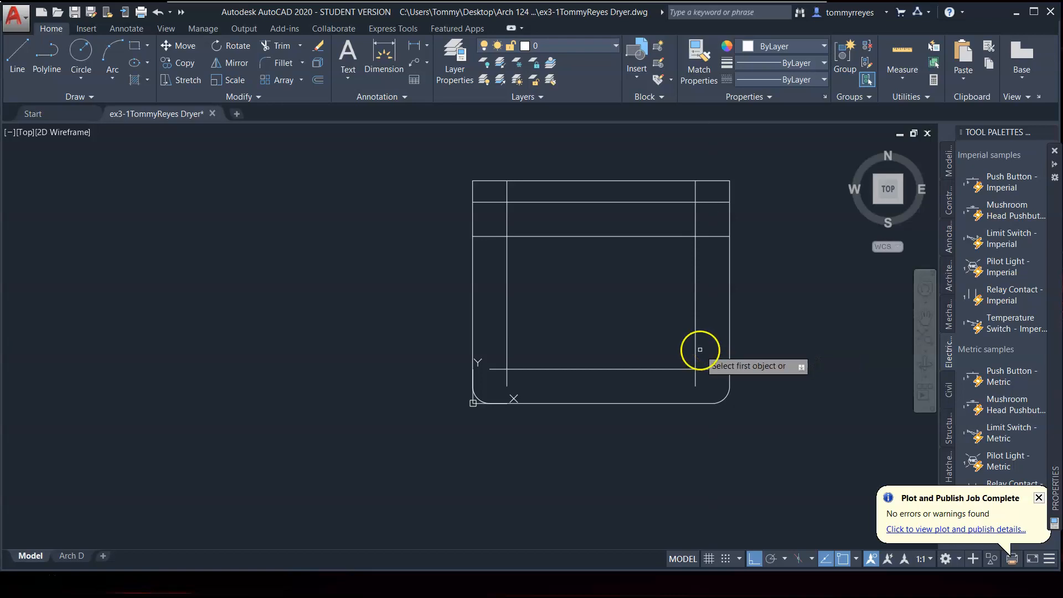
{"action": "left_click", "coordinate": [677, 369]}
{"action": "left_click", "coordinate": [695, 341]}
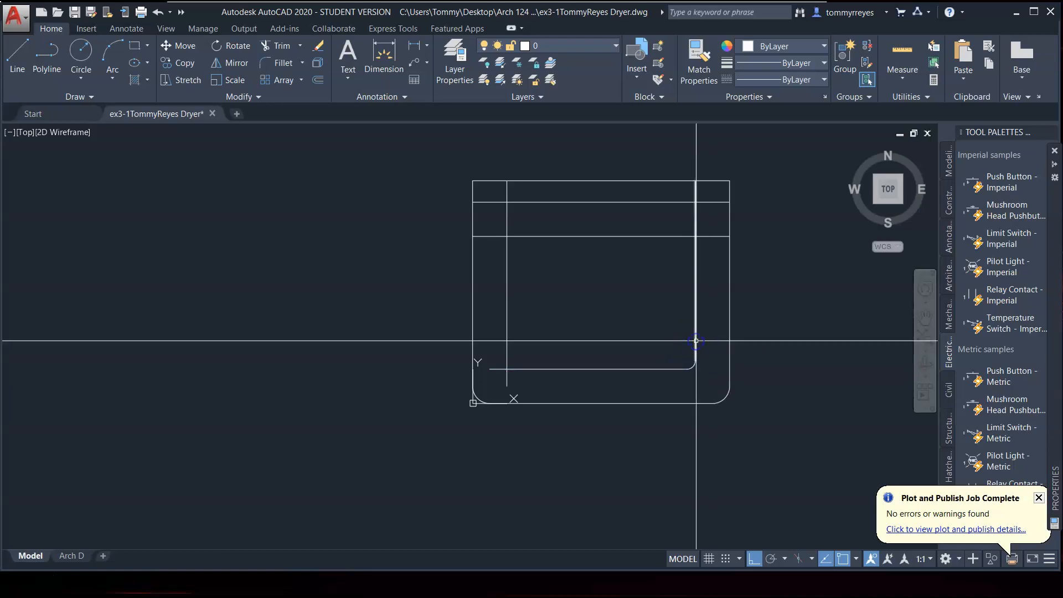
{"action": "left_click", "coordinate": [695, 297]}
{"action": "left_click", "coordinate": [682, 236]}
Fillet the two left corners of the inner offset lines to close the rounded rectangle
{"action": "key", "text": "Return"}
{"action": "left_click", "coordinate": [541, 236]}
{"action": "left_click", "coordinate": [506, 275]}
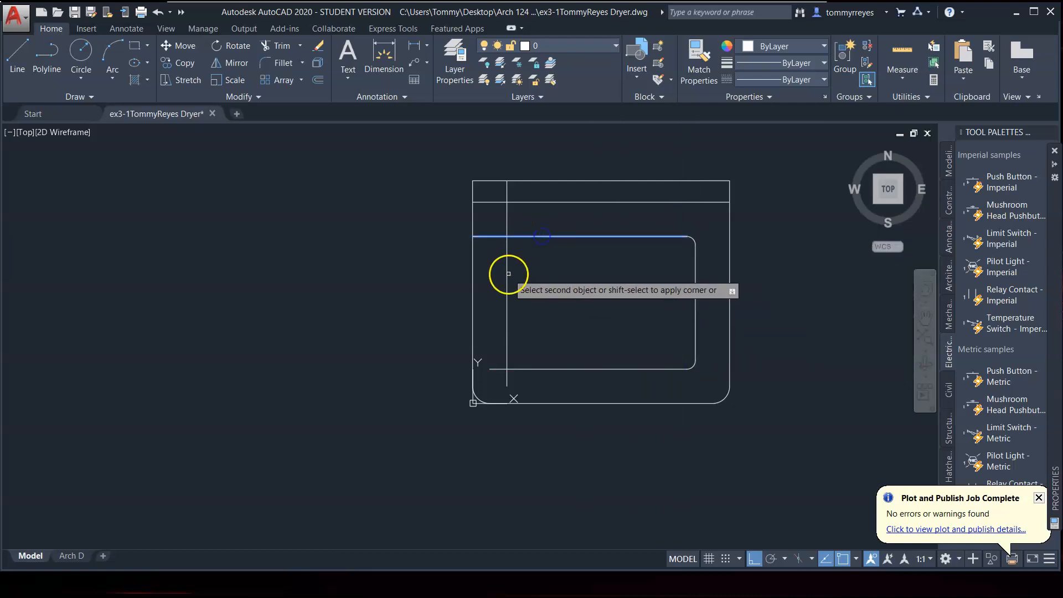
{"action": "right_click", "coordinate": [540, 348]}
{"action": "left_click", "coordinate": [507, 348]}
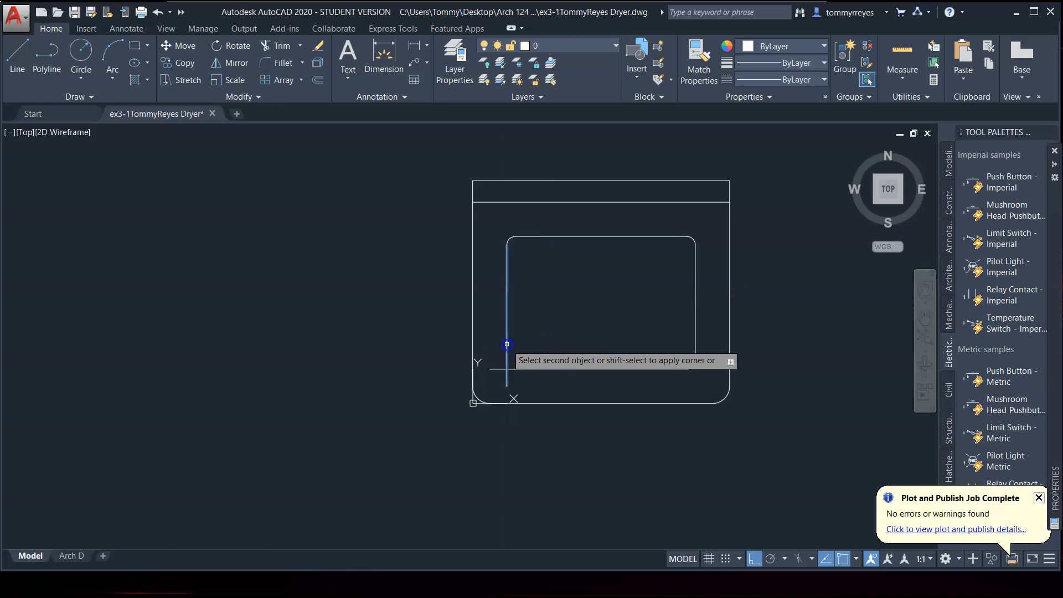
{"action": "left_click", "coordinate": [530, 368]}
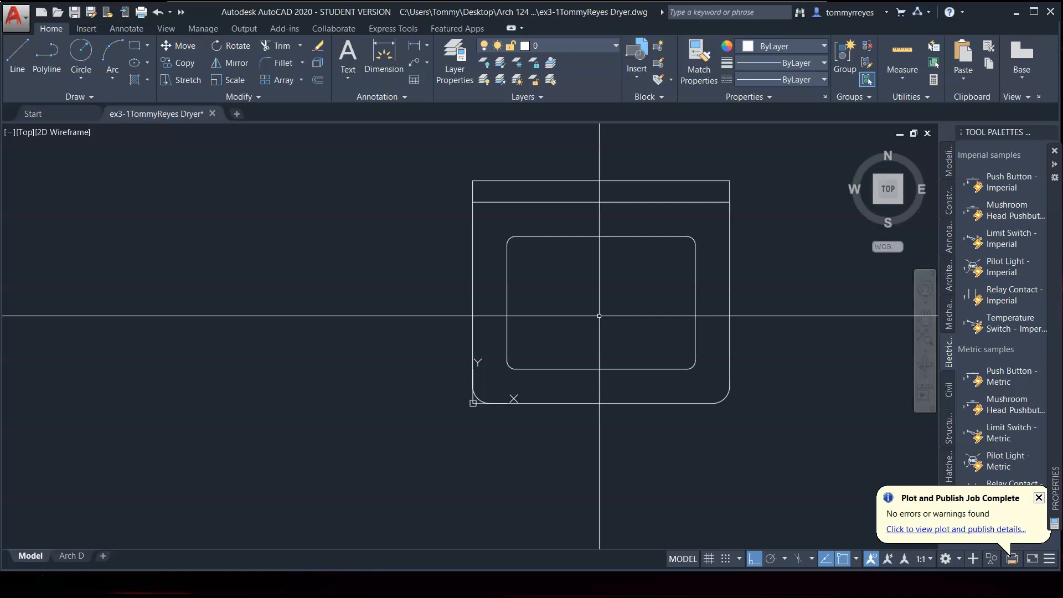
Stretch the right side of the inner rounded rectangle 2 inches to the left
{"action": "type", "text": "m"}
{"action": "key", "text": "Return"}
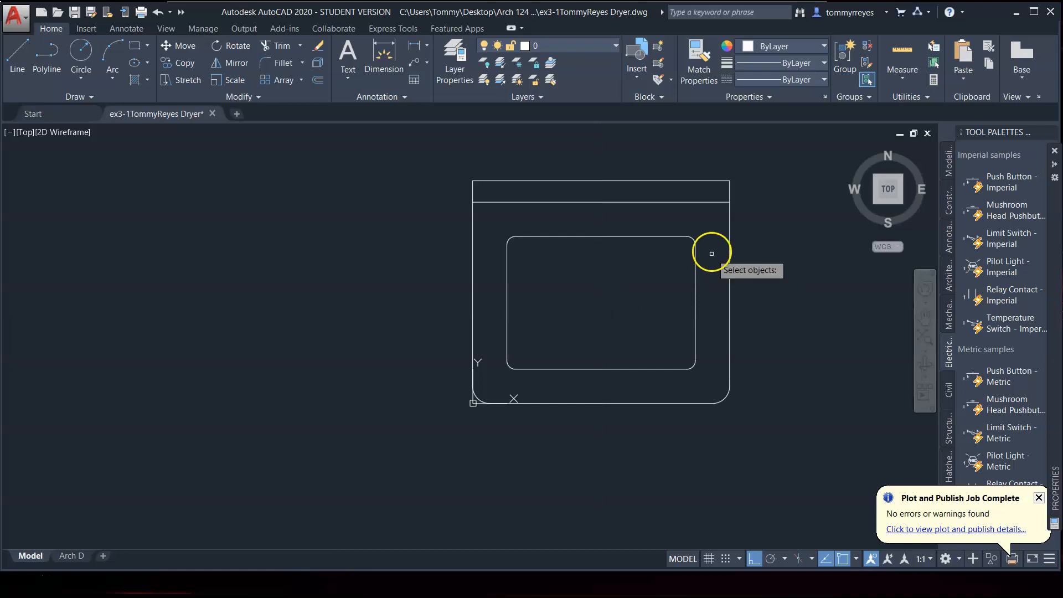
{"action": "left_click", "coordinate": [714, 219]}
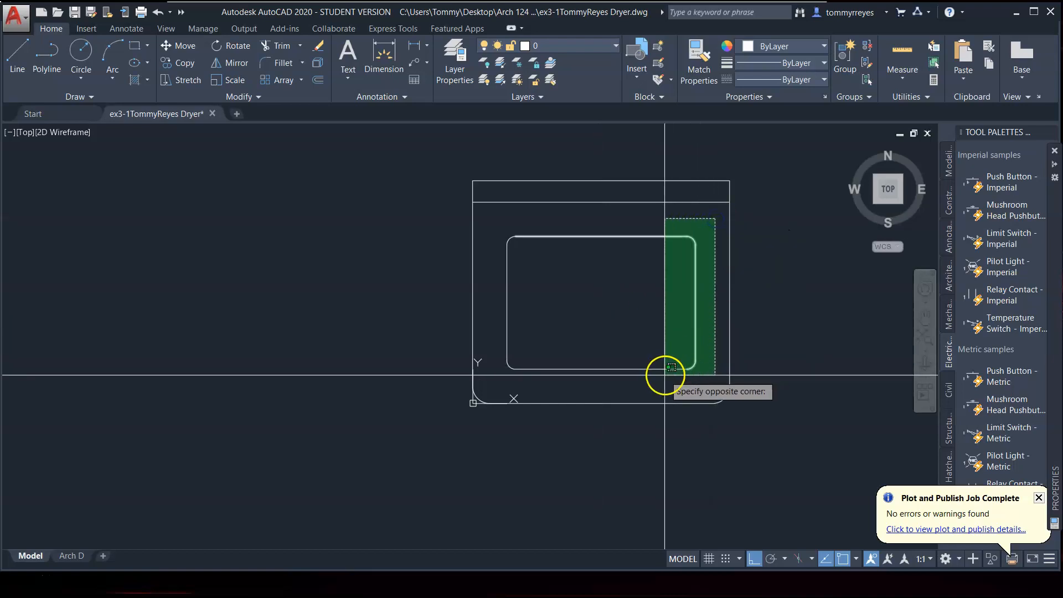
{"action": "left_click", "coordinate": [660, 389]}
{"action": "key", "text": "Return"}
{"action": "left_click", "coordinate": [848, 344]}
{"action": "type", "text": "2"}
{"action": "key", "text": "Return"}
Stretch the left side of the inner rounded rectangle 2 inches to the right
{"action": "key", "text": "Return"}
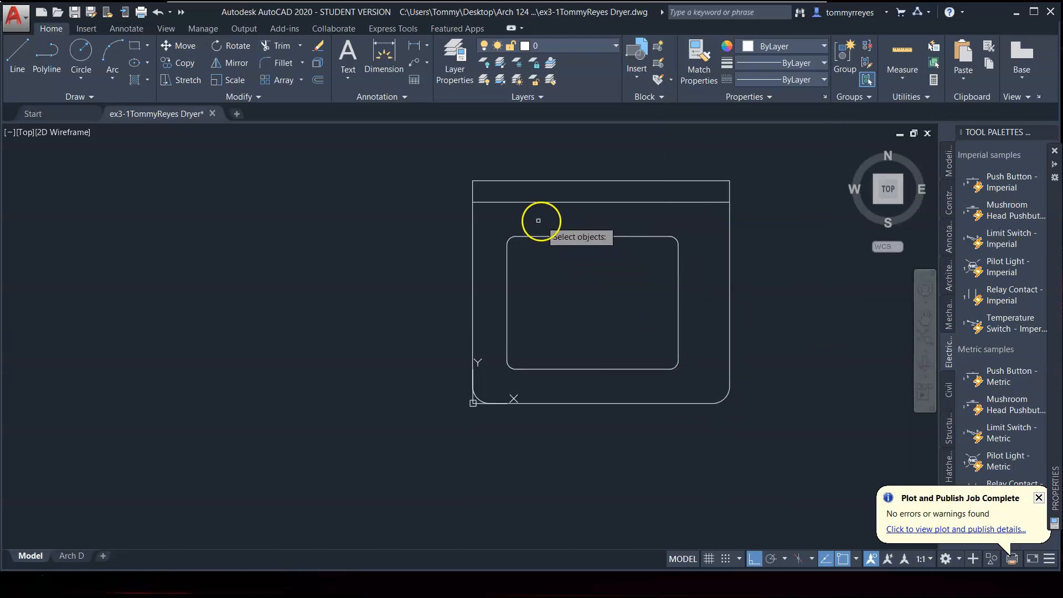
{"action": "left_click", "coordinate": [555, 220]}
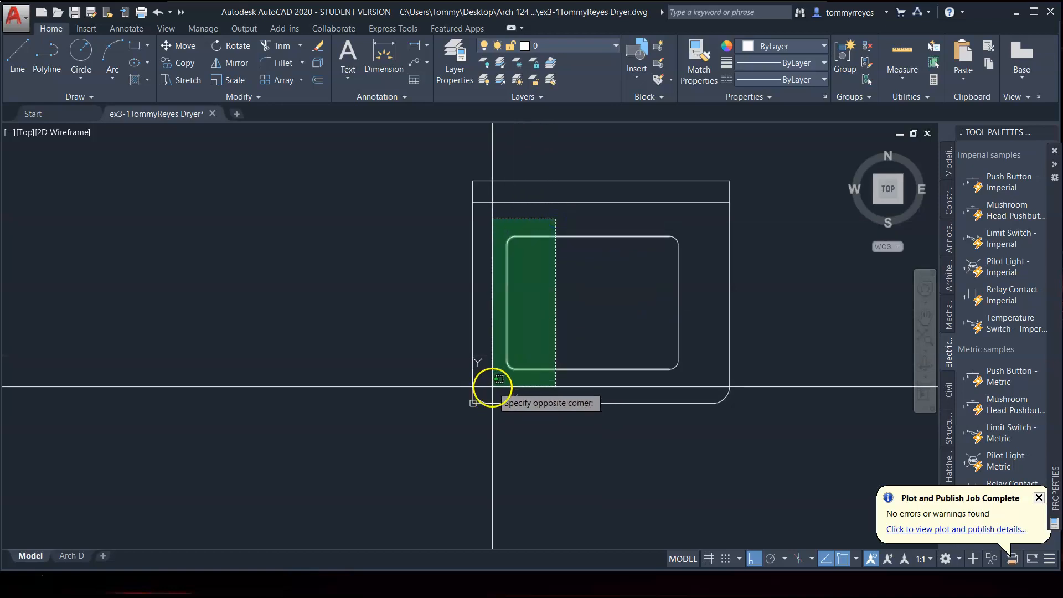
{"action": "left_click", "coordinate": [487, 384]}
{"action": "key", "text": "Return"}
{"action": "left_click", "coordinate": [269, 311]}
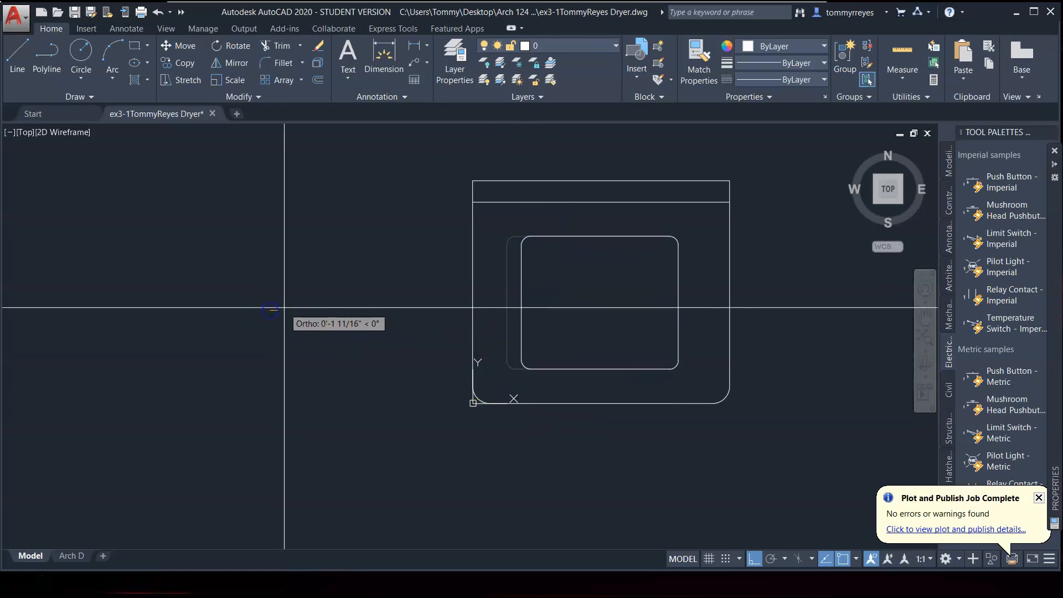
{"action": "left_click", "coordinate": [292, 309]}
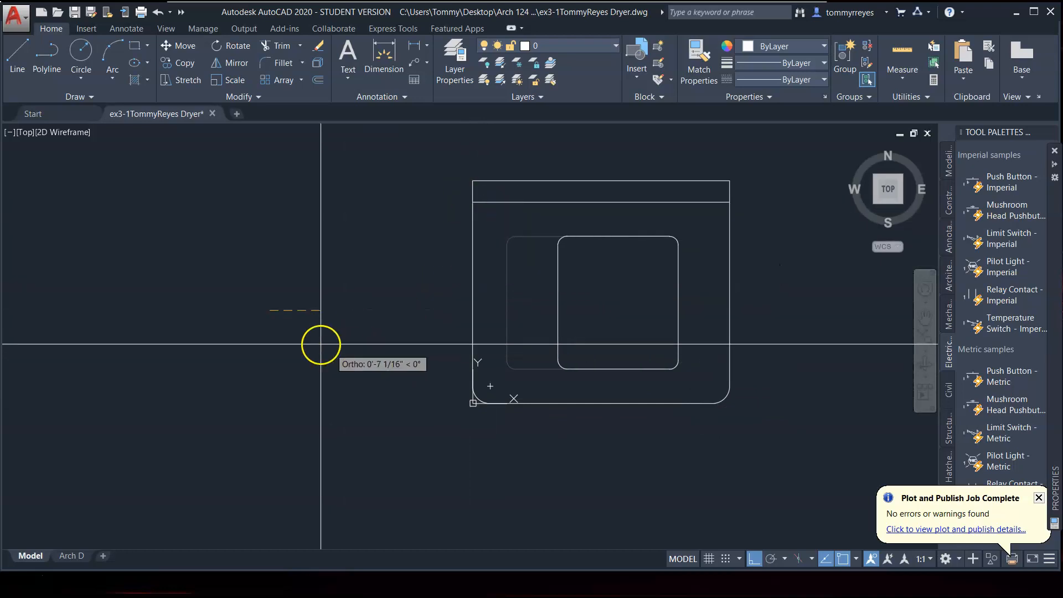
{"action": "type", "text": "2"}
{"action": "key", "text": "Return"}
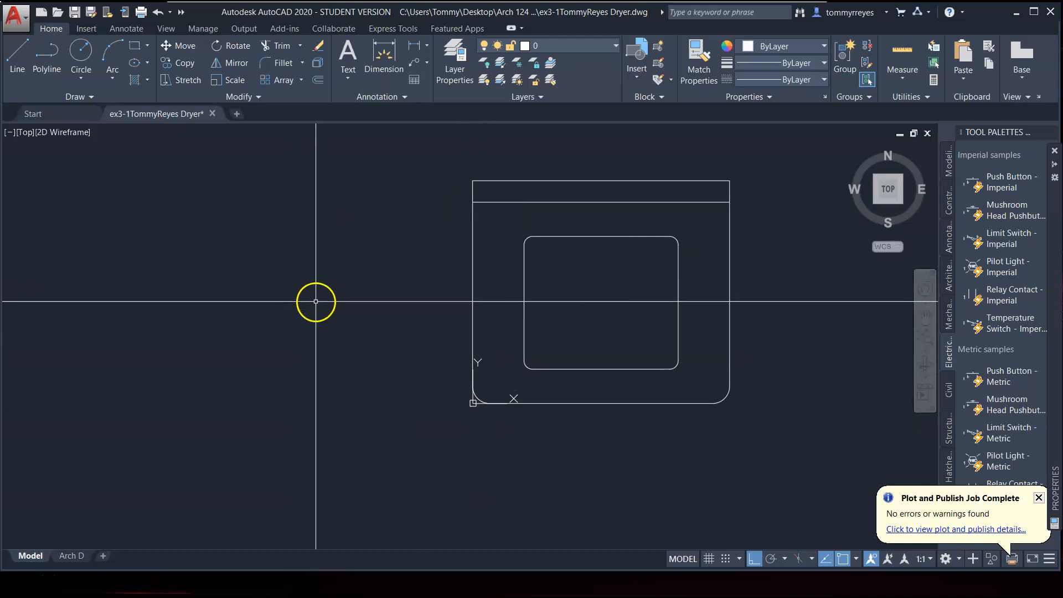
Fillet both lower corners of the second dryer outline with a 2-inch radius
{"action": "left_click", "coordinate": [755, 348]}
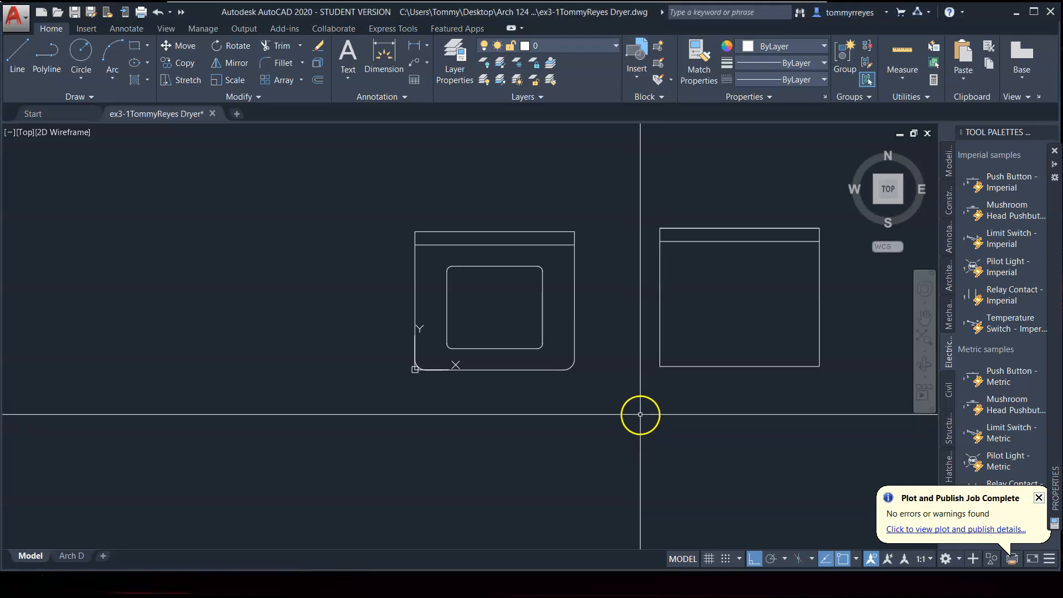
{"action": "type", "text": "f"}
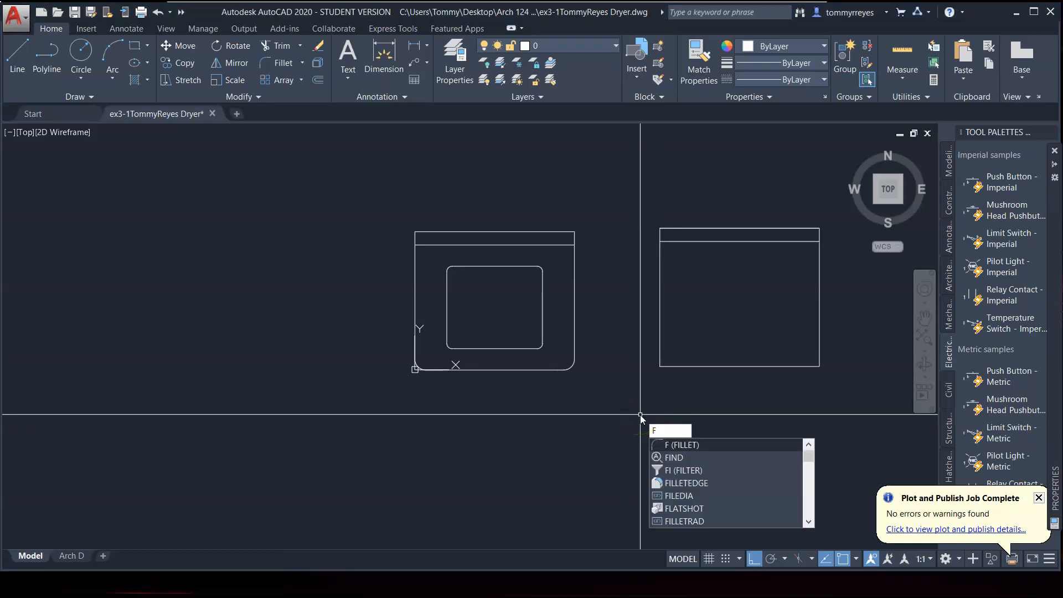
{"action": "key", "text": "Return"}
{"action": "type", "text": "r"}
{"action": "key", "text": "Return"}
{"action": "type", "text": "2"}
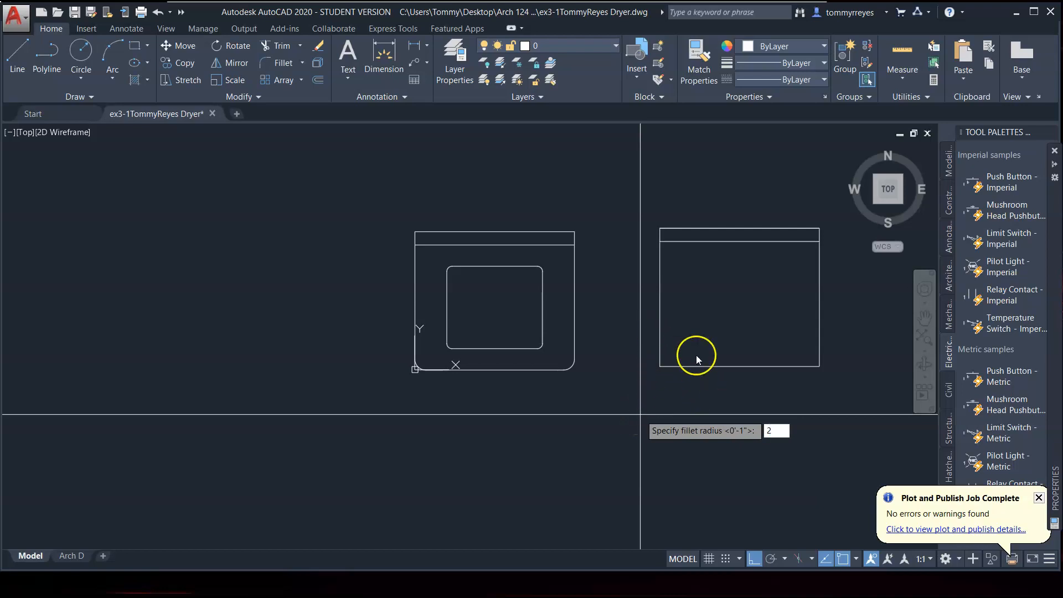
{"action": "key", "text": "Return"}
{"action": "left_click", "coordinate": [683, 366]}
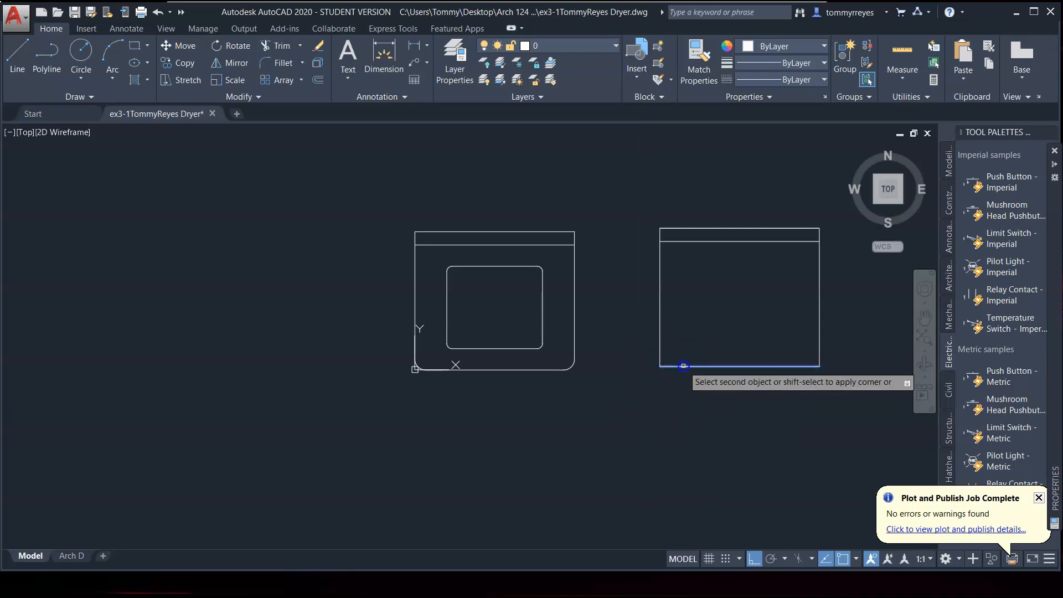
{"action": "left_click", "coordinate": [661, 337]}
{"action": "key", "text": "Return"}
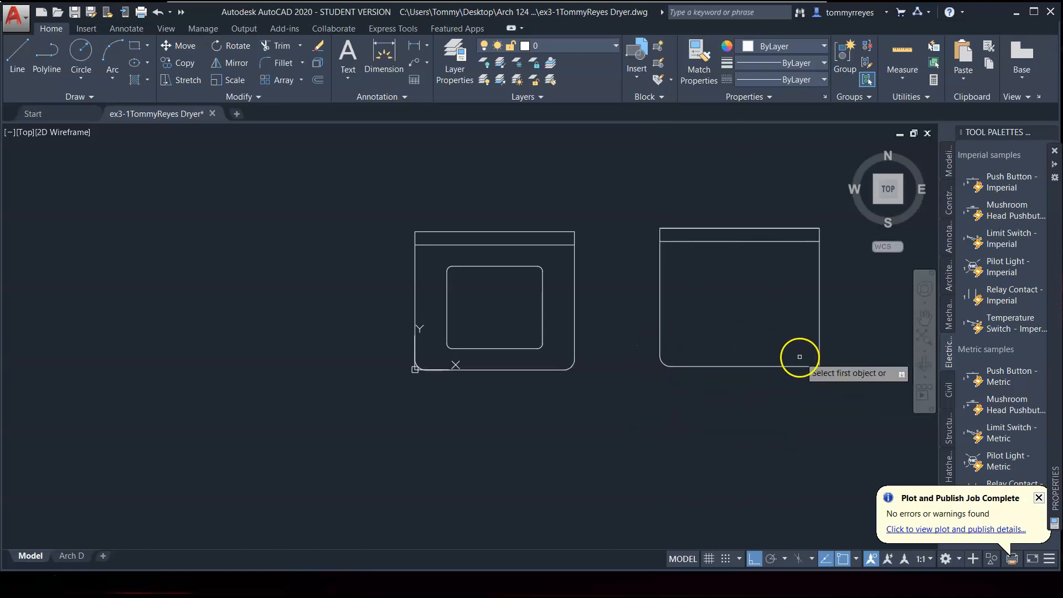
{"action": "left_click", "coordinate": [799, 364]}
{"action": "left_click", "coordinate": [820, 334]}
{"action": "key", "text": "Return"}
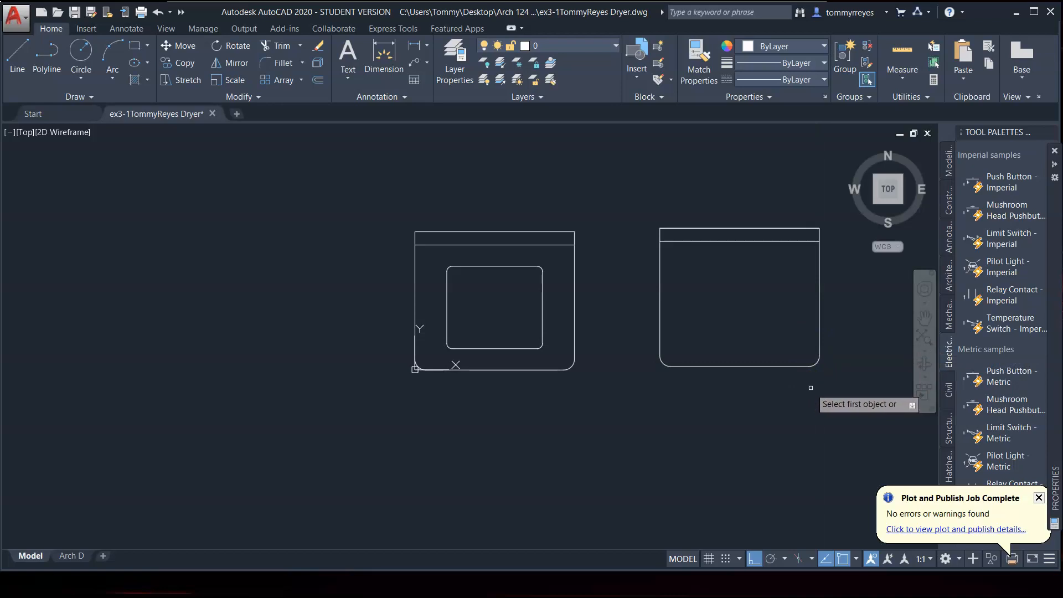
{"action": "left_click", "coordinate": [821, 313]}
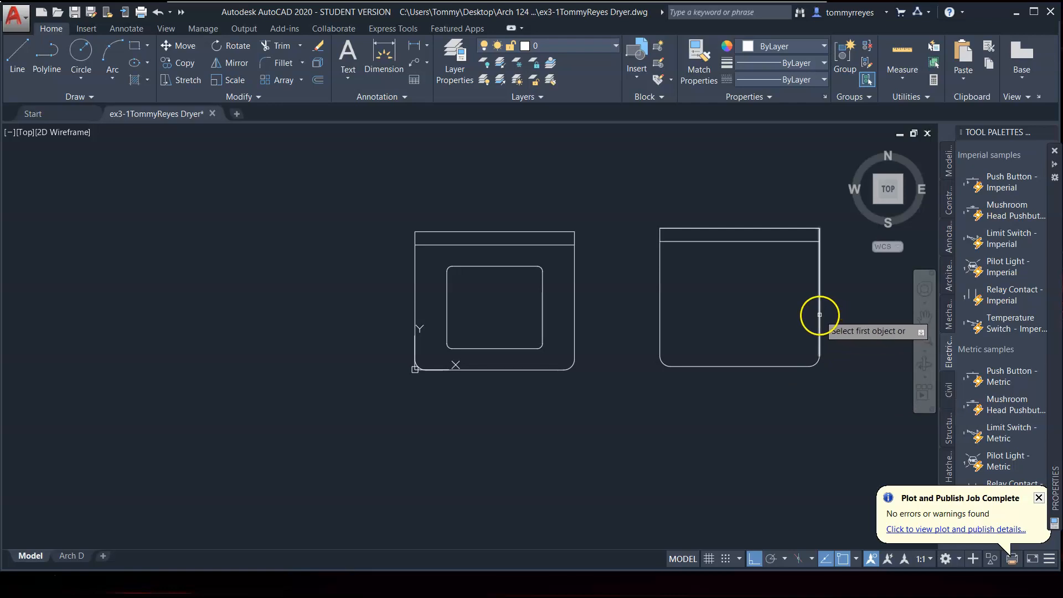
{"action": "left_click", "coordinate": [748, 366]}
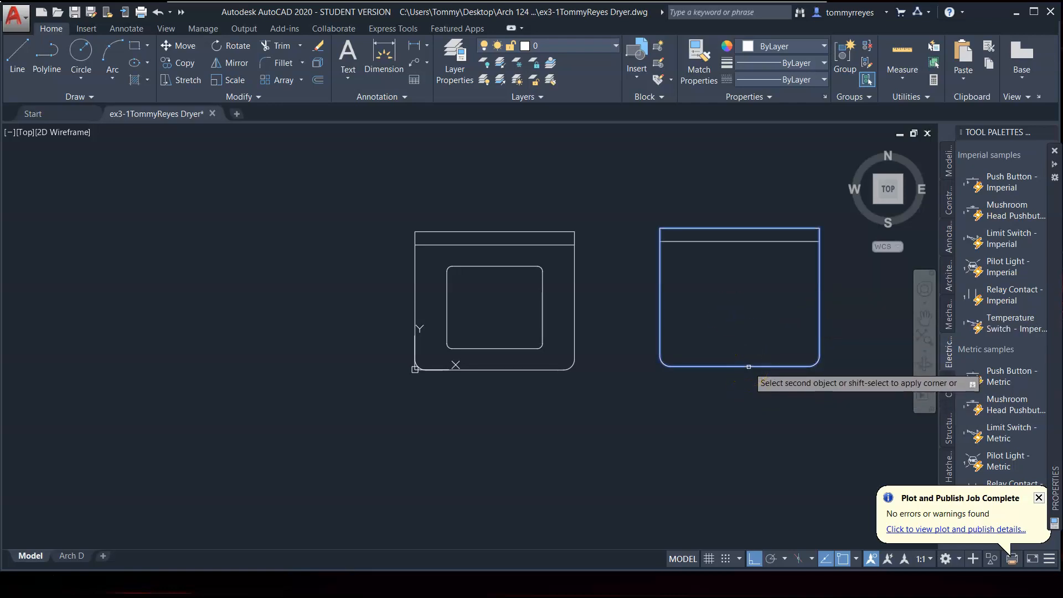
{"action": "left_click", "coordinate": [748, 366]}
{"action": "left_click", "coordinate": [819, 319]}
{"action": "key", "text": "Escape"}
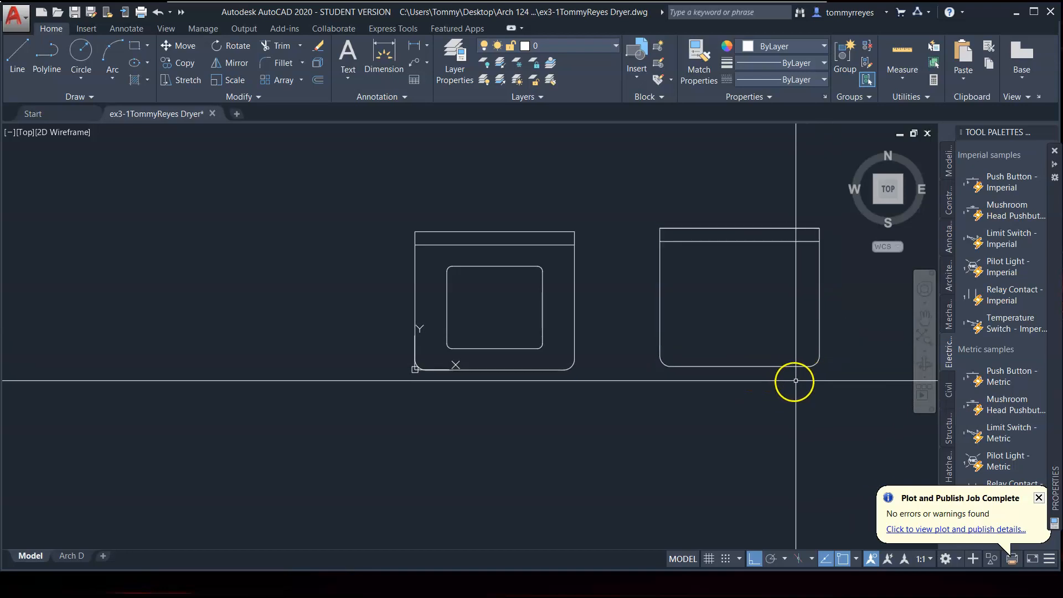
Offset the second dryer's outline 4 inches inward to create an inner rectangle
{"action": "type", "text": "o"}
{"action": "key", "text": "Return"}
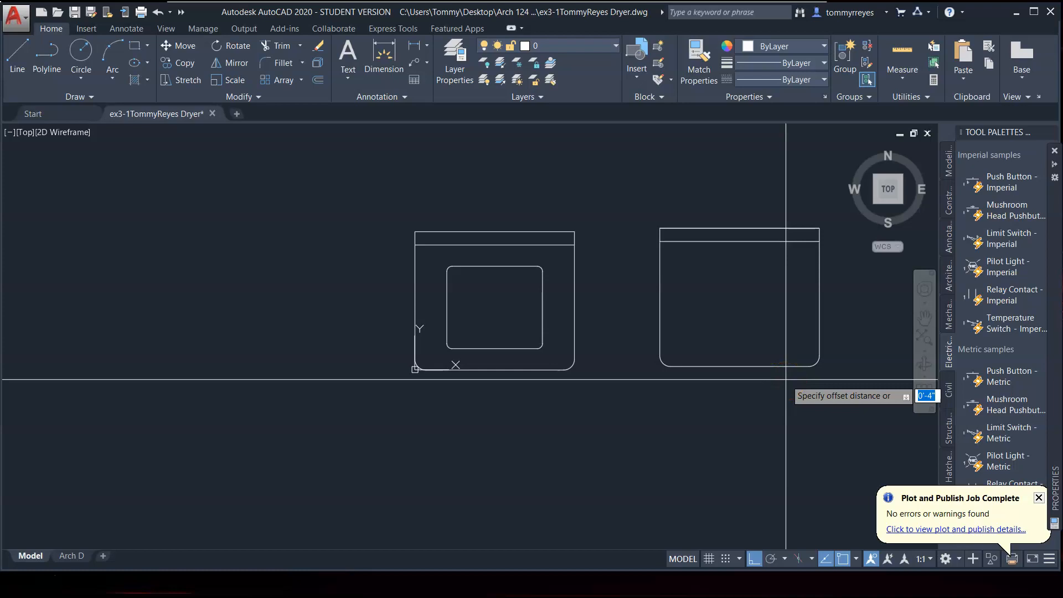
{"action": "type", "text": "4"}
{"action": "key", "text": "Return"}
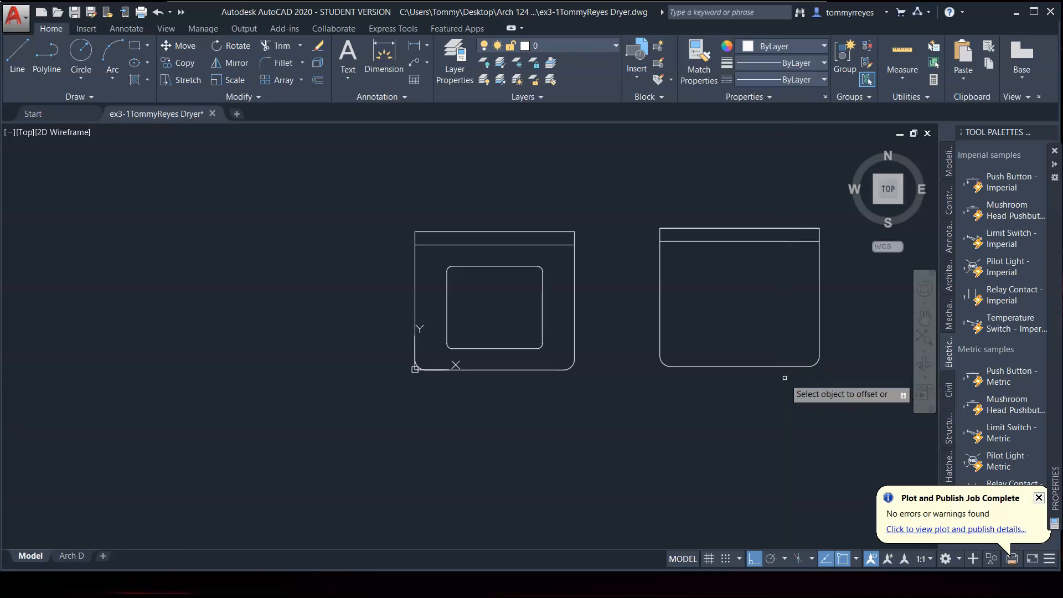
{"action": "left_click", "coordinate": [747, 366]}
{"action": "left_click", "coordinate": [746, 334]}
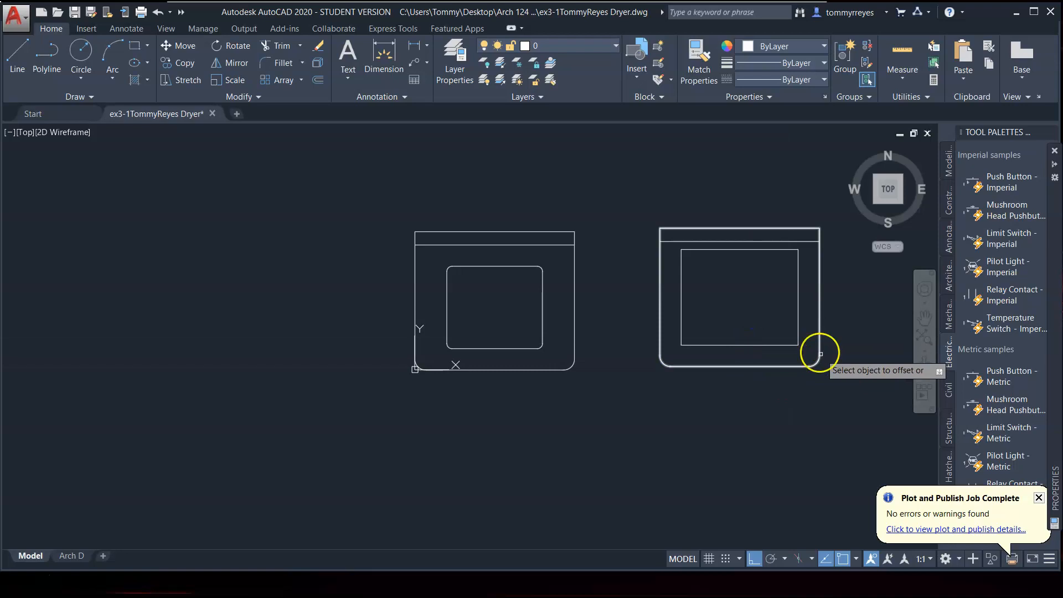
{"action": "scroll", "coordinate": [819, 332], "scroll_direction": "up", "scroll_amount": 2}
{"action": "scroll", "coordinate": [808, 325], "scroll_direction": "up", "scroll_amount": 2}
{"action": "scroll", "coordinate": [802, 317], "scroll_direction": "down", "scroll_amount": 2}
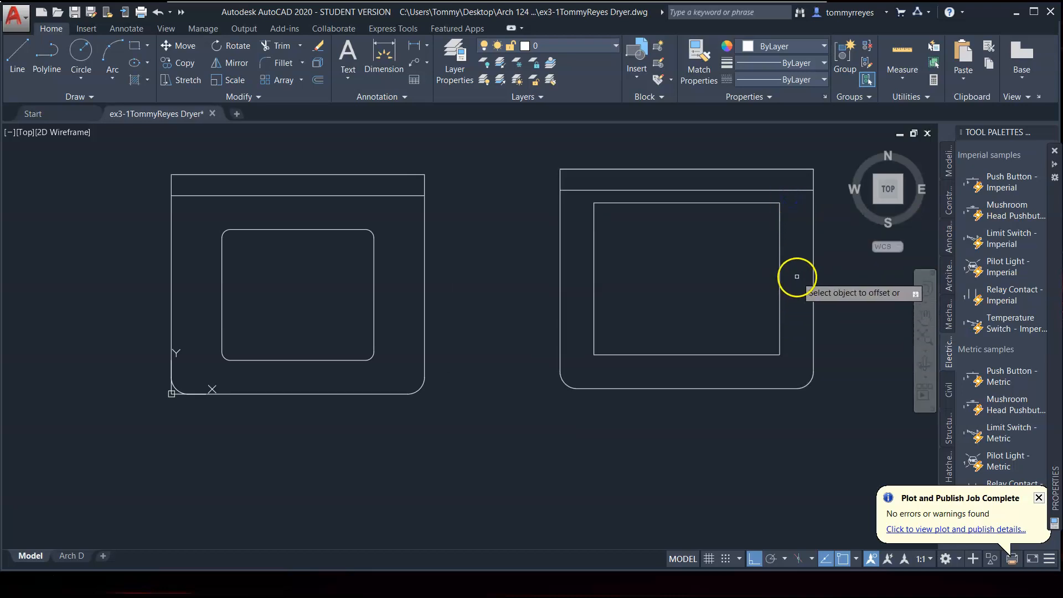
{"action": "key", "text": "Escape"}
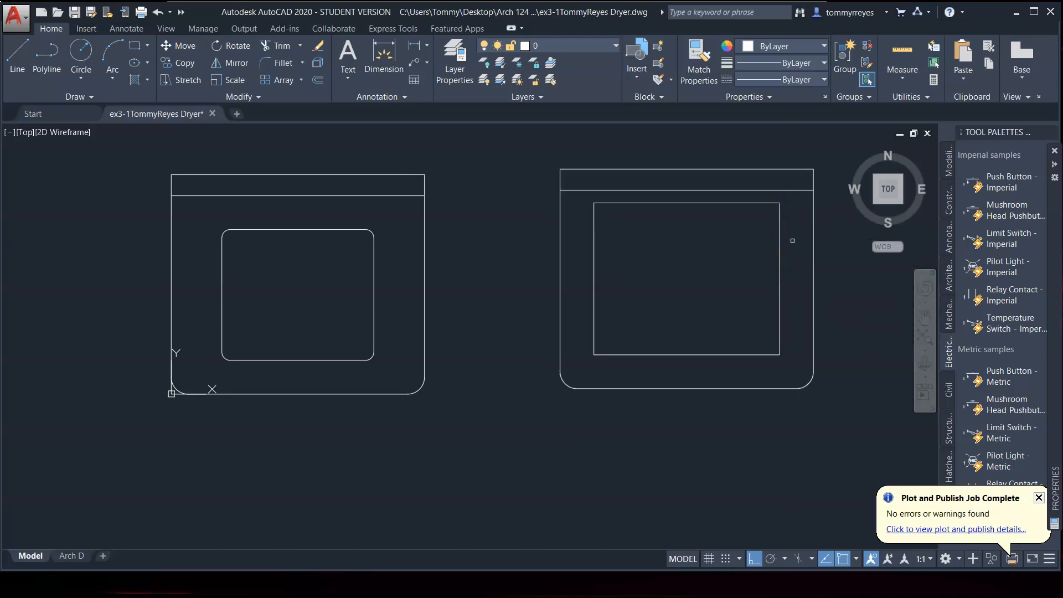
Stretch the right side of the second dryer's inner rectangle 2 inches to the left
{"action": "left_click", "coordinate": [789, 195]}
{"action": "left_click", "coordinate": [744, 366]}
{"action": "key", "text": "Return"}
{"action": "left_click", "coordinate": [778, 375]}
{"action": "type", "text": "2"}
{"action": "key", "text": "Return"}
Stretch the left side of the second dryer's inner rectangle 2 inches to the right
{"action": "key", "text": "Return"}
{"action": "left_click", "coordinate": [645, 196]}
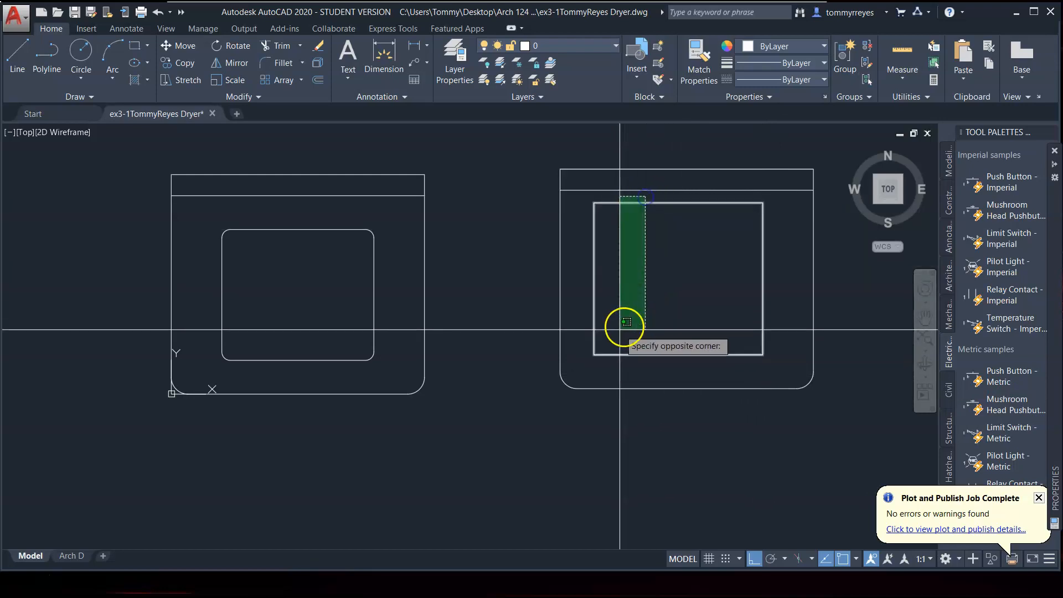
{"action": "left_click", "coordinate": [587, 364]}
{"action": "key", "text": "Return"}
{"action": "left_click", "coordinate": [587, 372]}
{"action": "type", "text": "2"}
{"action": "key", "text": "Return"}
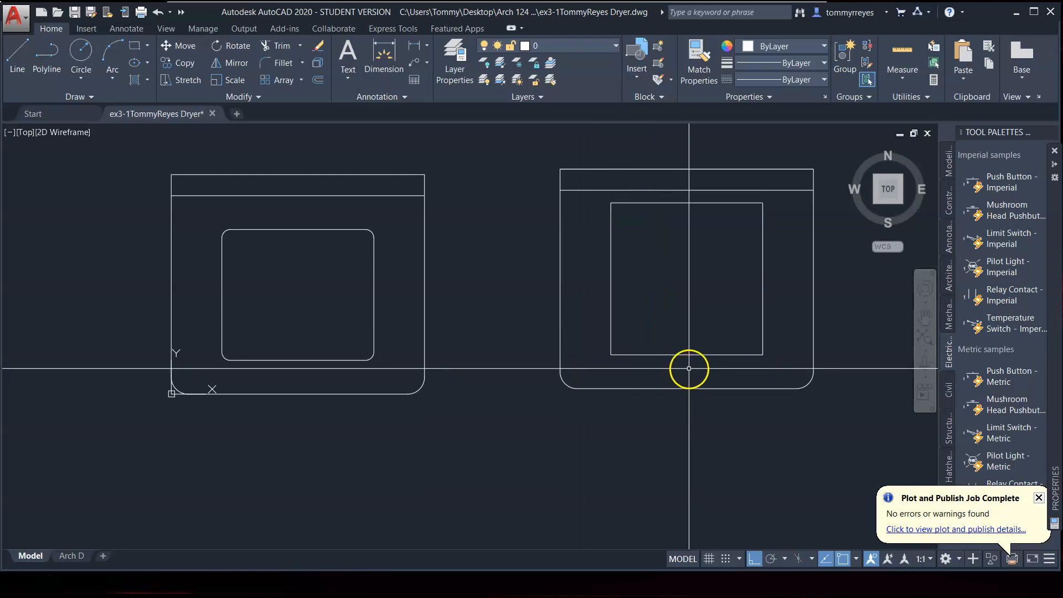
Fillet the inner rectangle's lower-left corner, and round its remaining corners together with the Fillet Polyline option
{"action": "type", "text": "f"}
{"action": "key", "text": "Return"}
{"action": "left_click", "coordinate": [642, 354]}
{"action": "left_click", "coordinate": [610, 340]}
{"action": "key", "text": "Return"}
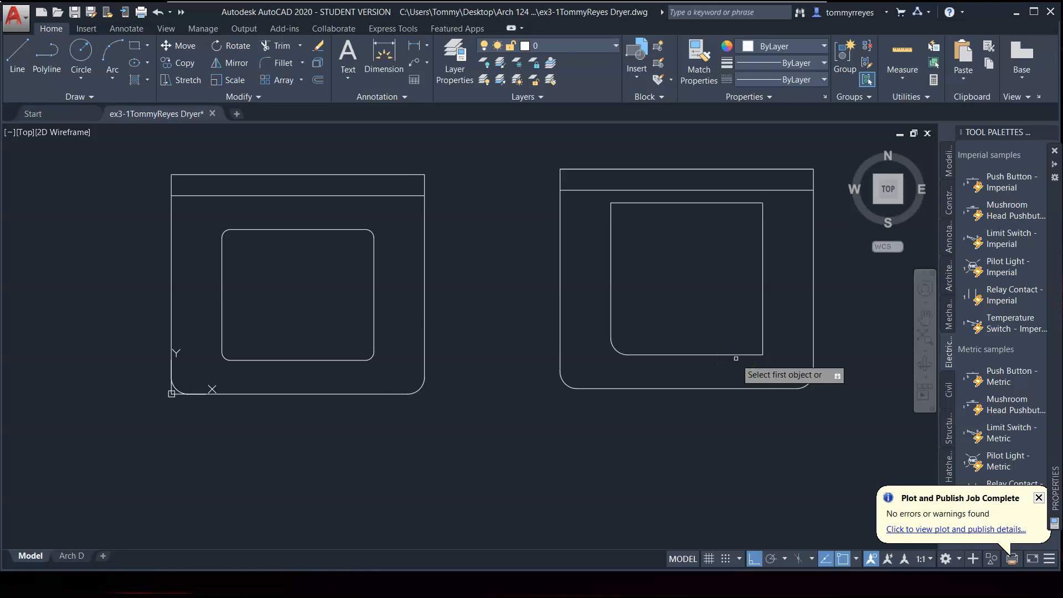
{"action": "type", "text": "p"}
{"action": "key", "text": "Return"}
{"action": "left_click", "coordinate": [728, 355]}
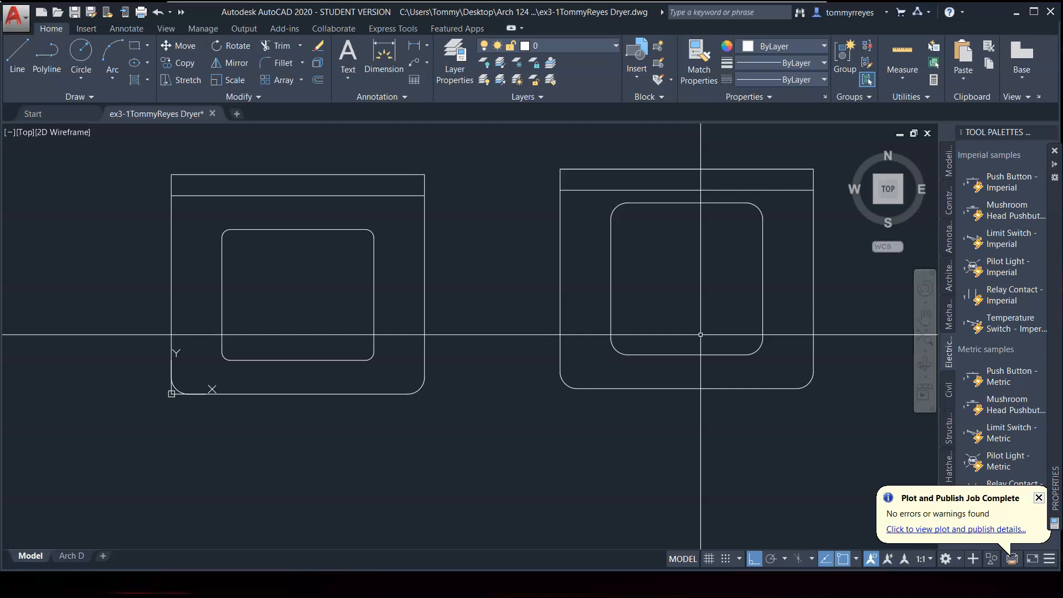
Delete the complete first dryer drawing located at the origin
{"action": "left_click", "coordinate": [462, 147]}
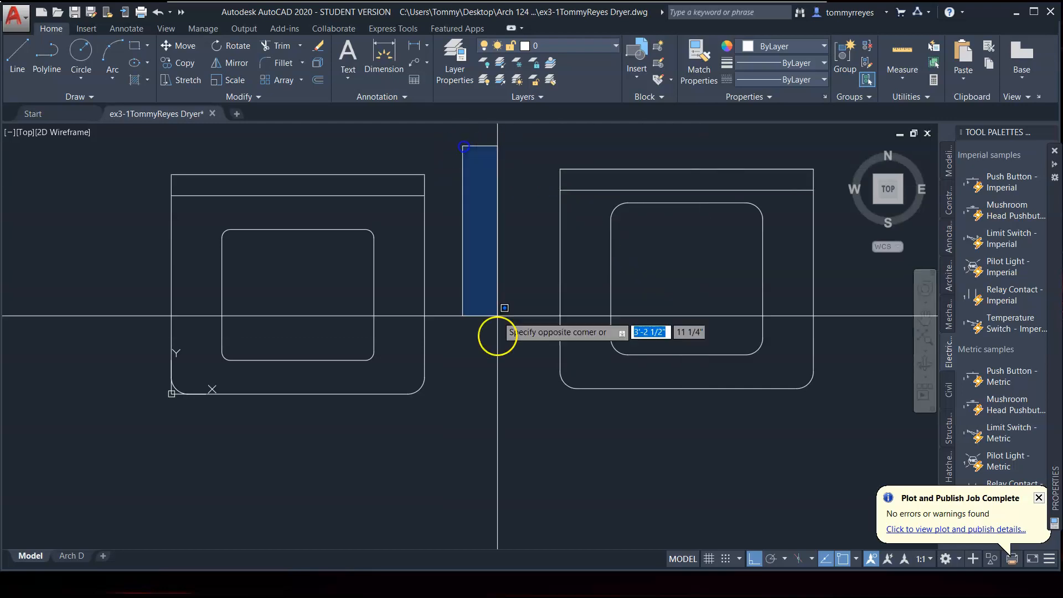
{"action": "left_click", "coordinate": [118, 446]}
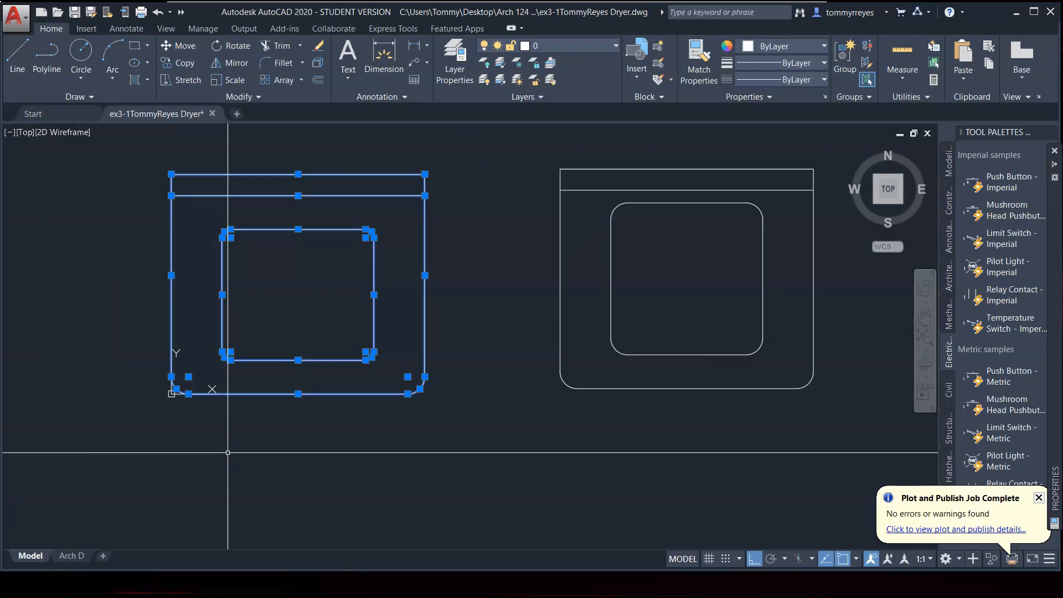
{"action": "key", "text": "Delete"}
Try to move the remaining dryer from its lower-left corner to the origin at 0,0
{"action": "left_click", "coordinate": [509, 146]}
{"action": "left_click", "coordinate": [870, 410]}
{"action": "key", "text": "m"}
{"action": "key", "text": "Return"}
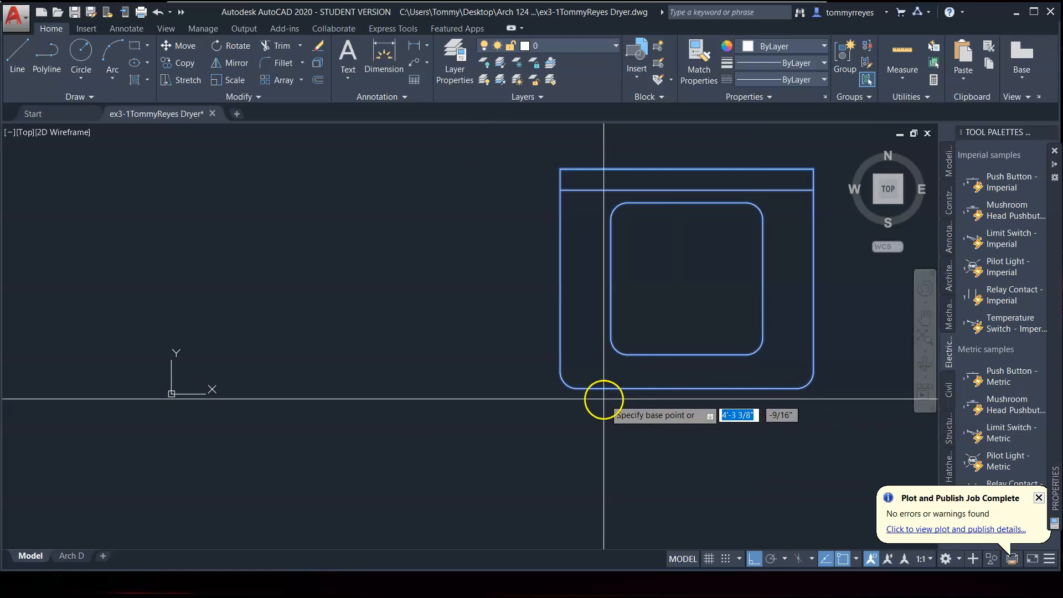
{"action": "scroll", "coordinate": [564, 392], "scroll_direction": "up", "scroll_amount": 4}
{"action": "left_click", "coordinate": [562, 379]}
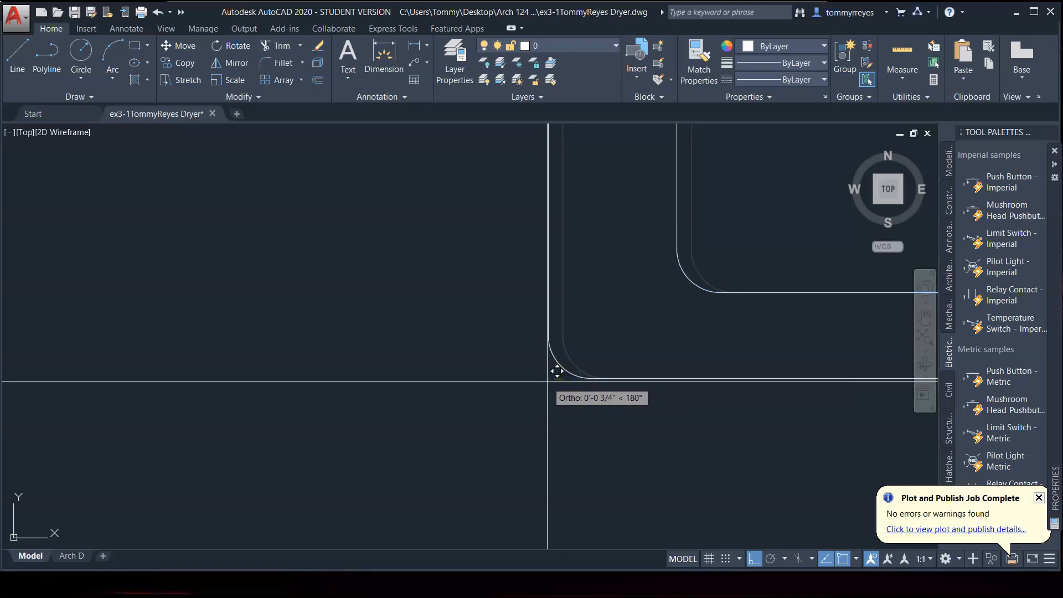
{"action": "type", "text": "0,0"}
{"action": "key", "text": "Return"}
{"action": "scroll", "coordinate": [559, 423], "scroll_direction": "down", "scroll_amount": 5}
{"action": "scroll", "coordinate": [559, 398], "scroll_direction": "up", "scroll_amount": 8}
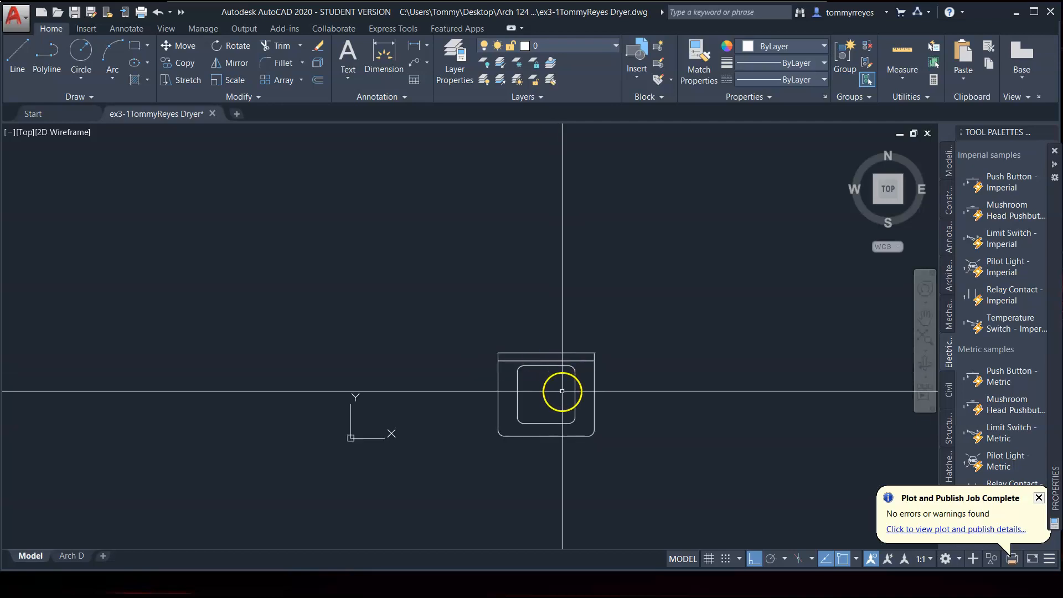
Try again to move the whole dryer from its lower-left corner to the origin, entering 0,0,0
{"action": "left_click", "coordinate": [368, 230]}
{"action": "left_click", "coordinate": [683, 498]}
{"action": "type", "text": "m"}
{"action": "key", "text": "Return"}
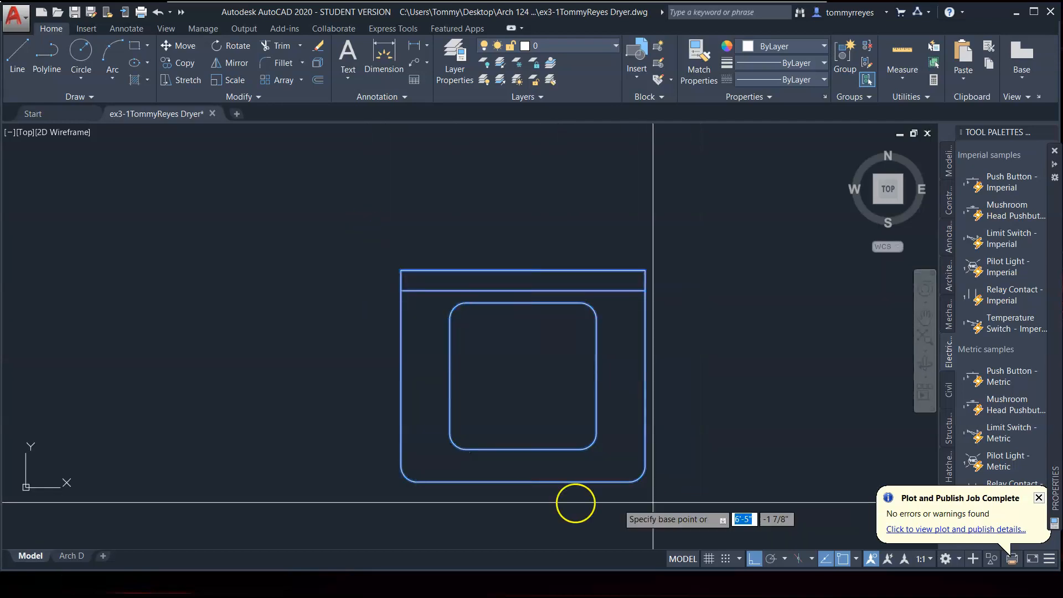
{"action": "left_click", "coordinate": [395, 482]}
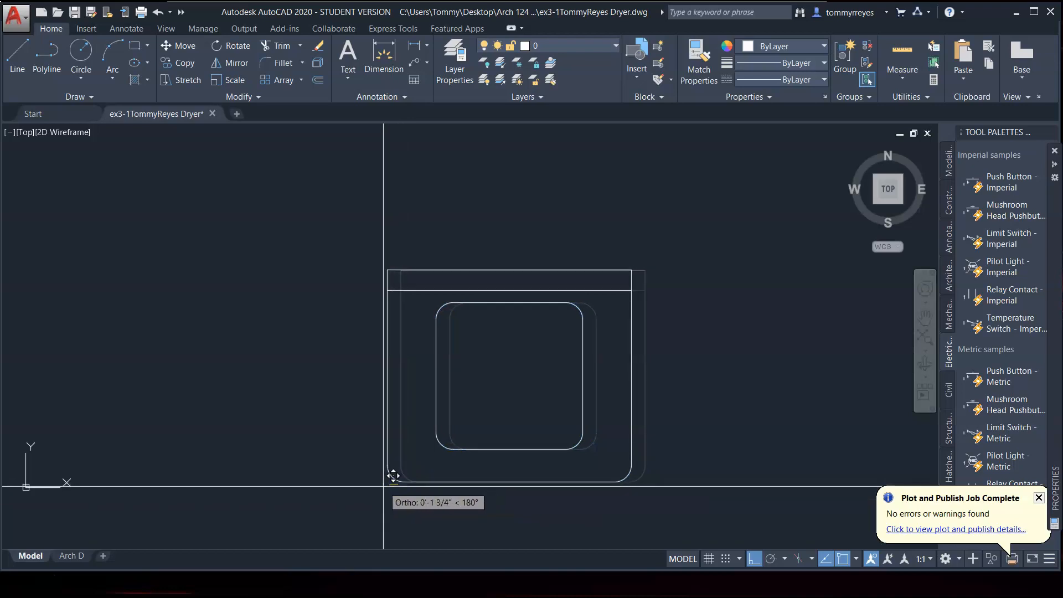
{"action": "type", "text": "0,0,"}
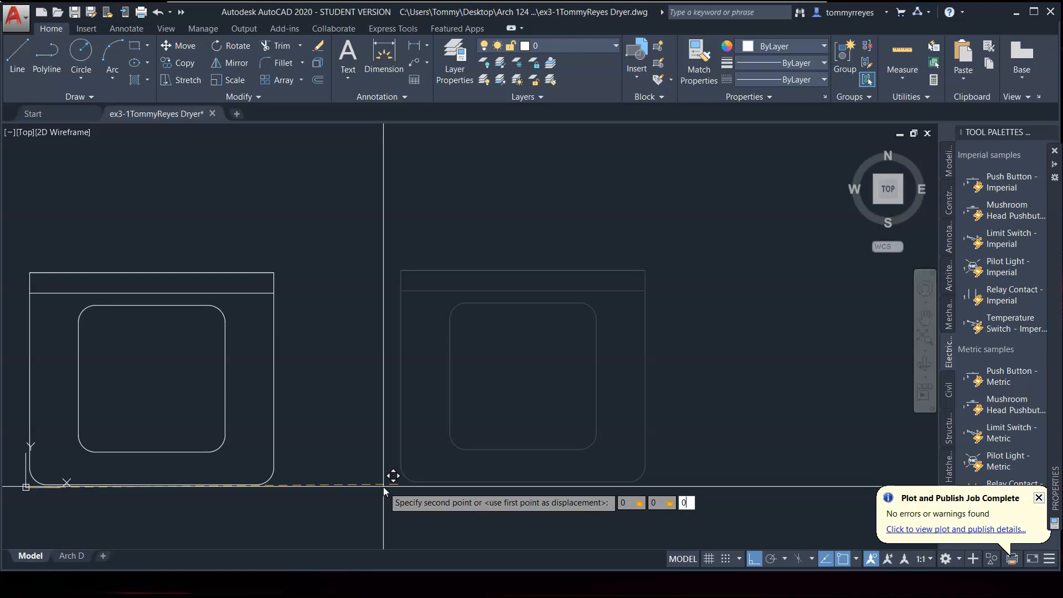
{"action": "key", "text": "Return"}
{"action": "scroll", "coordinate": [609, 473], "scroll_direction": "down", "scroll_amount": 5}
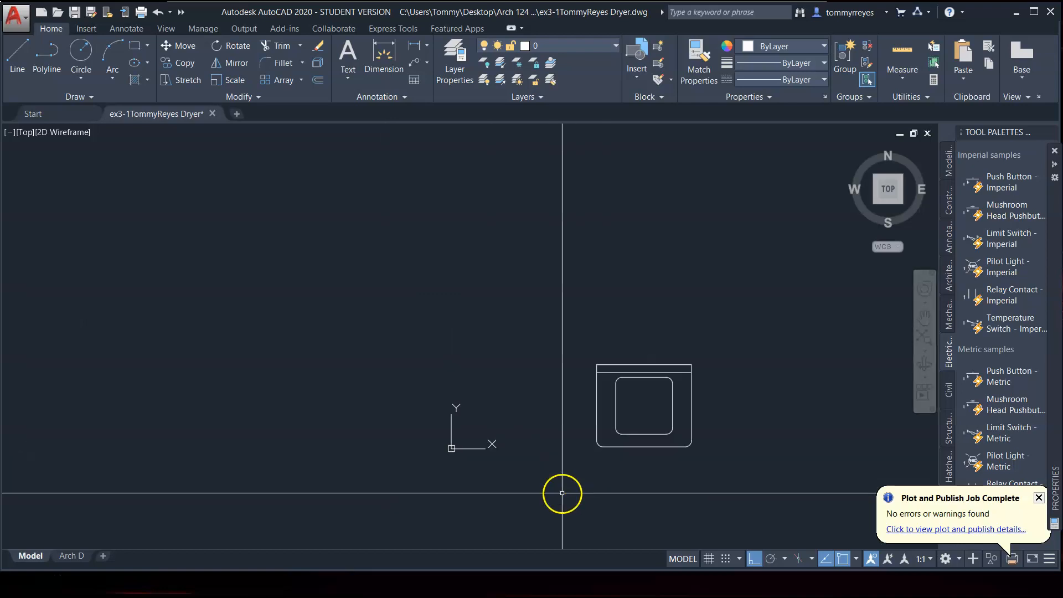
Try to move the complete dryer to the origin, picking a base point below it and entering 0,0 as the second point
{"action": "left_click", "coordinate": [575, 349]}
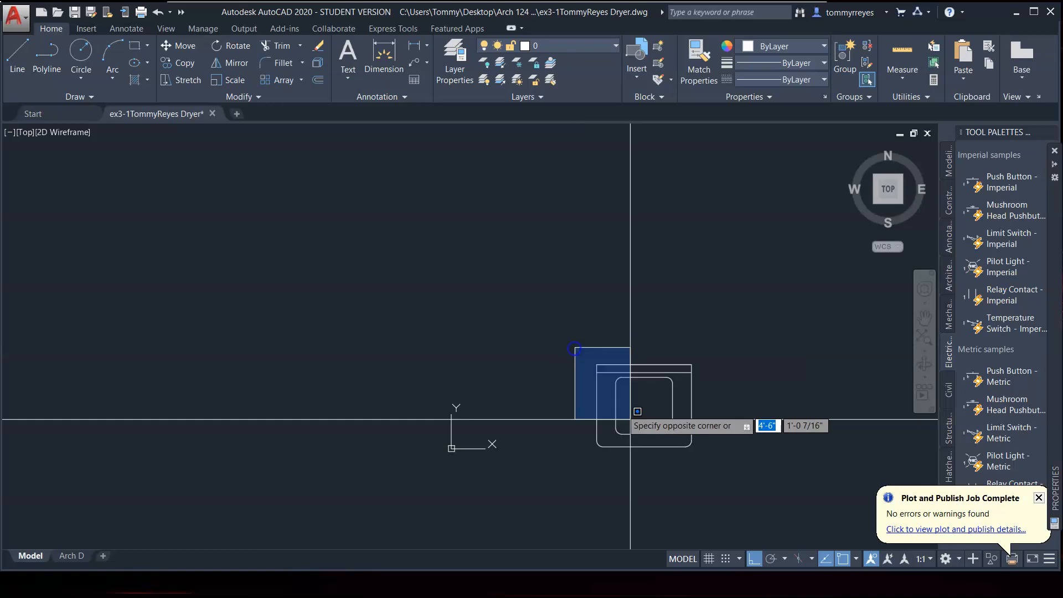
{"action": "left_click", "coordinate": [727, 472]}
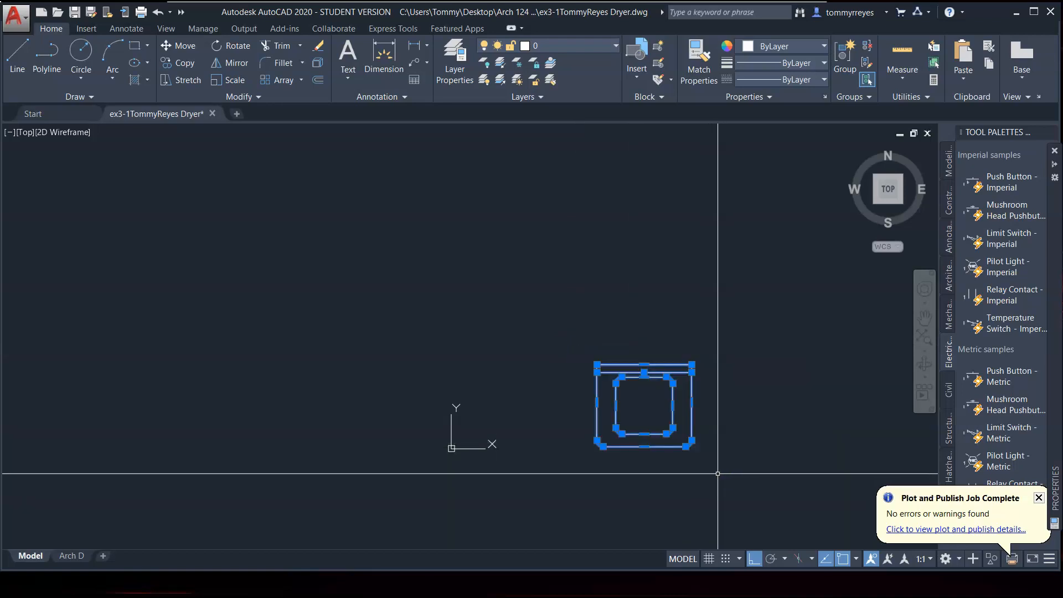
{"action": "type", "text": "m"}
{"action": "key", "text": "Return"}
{"action": "left_click", "coordinate": [645, 480]}
{"action": "type", "text": "0,0"}
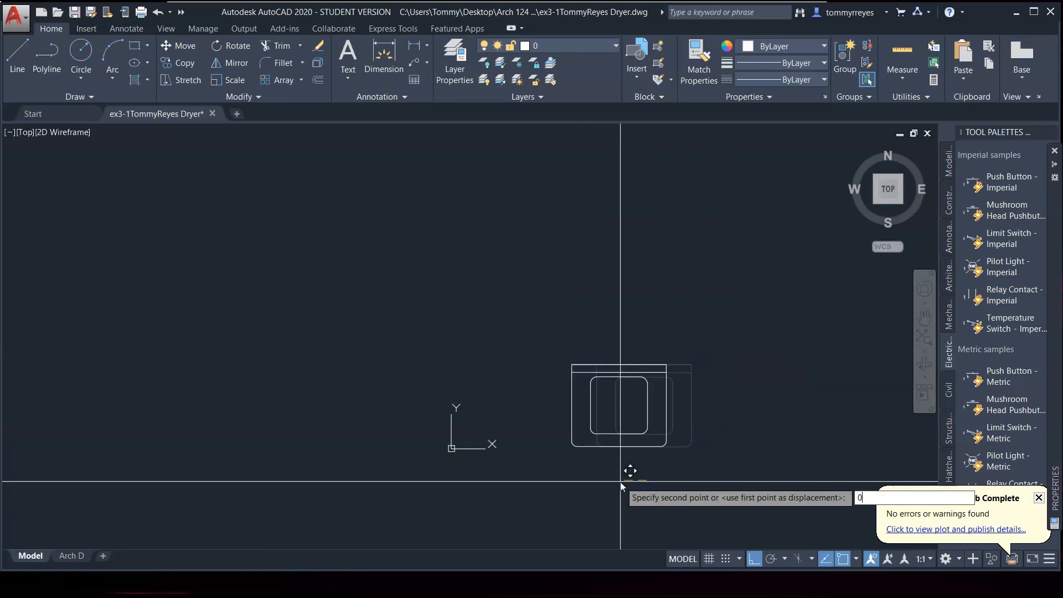
{"action": "key", "text": "Return"}
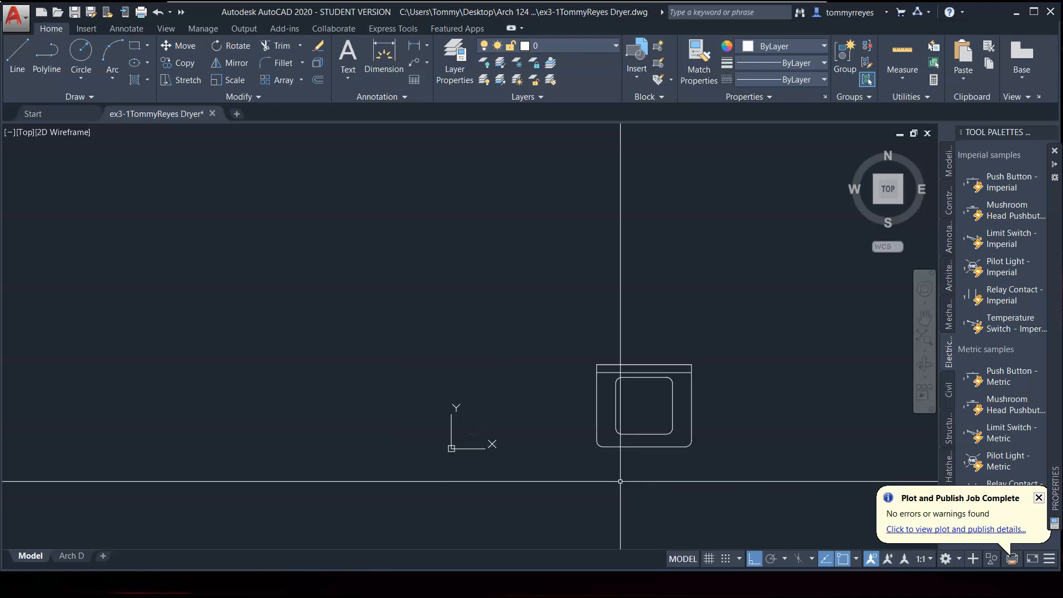
{"action": "left_click", "coordinate": [632, 476]}
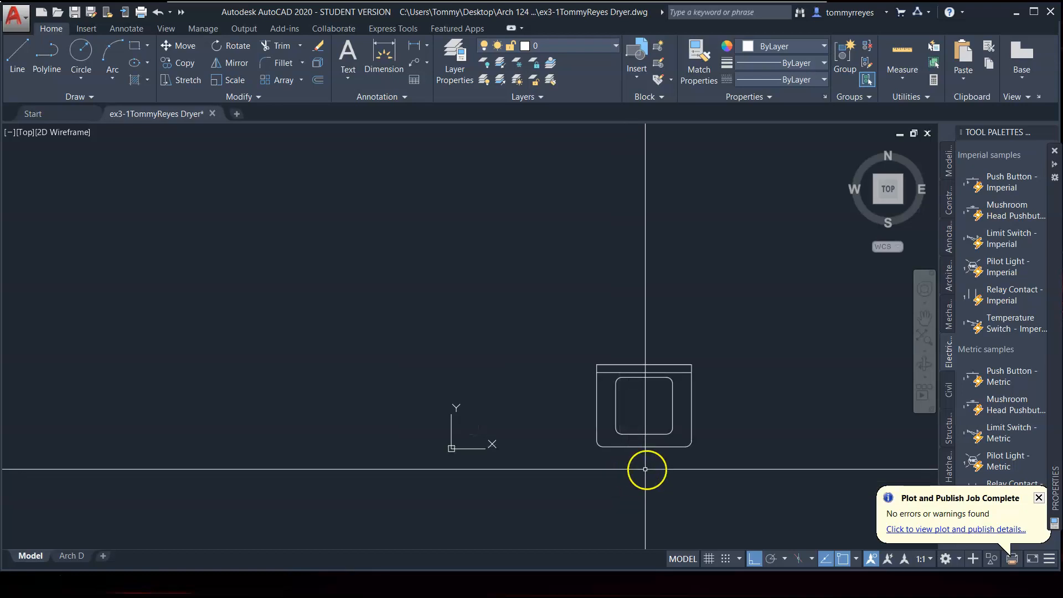
Draw a small freehand rectangle for the handle just above the bottom edge of the inner rounded rectangle
{"action": "scroll", "coordinate": [658, 443], "scroll_direction": "up", "scroll_amount": 4}
{"action": "type", "text": "lec"}
{"action": "key", "text": "Return"}
{"action": "scroll", "coordinate": [646, 414], "scroll_direction": "up", "scroll_amount": 4}
{"action": "left_click", "coordinate": [646, 372]}
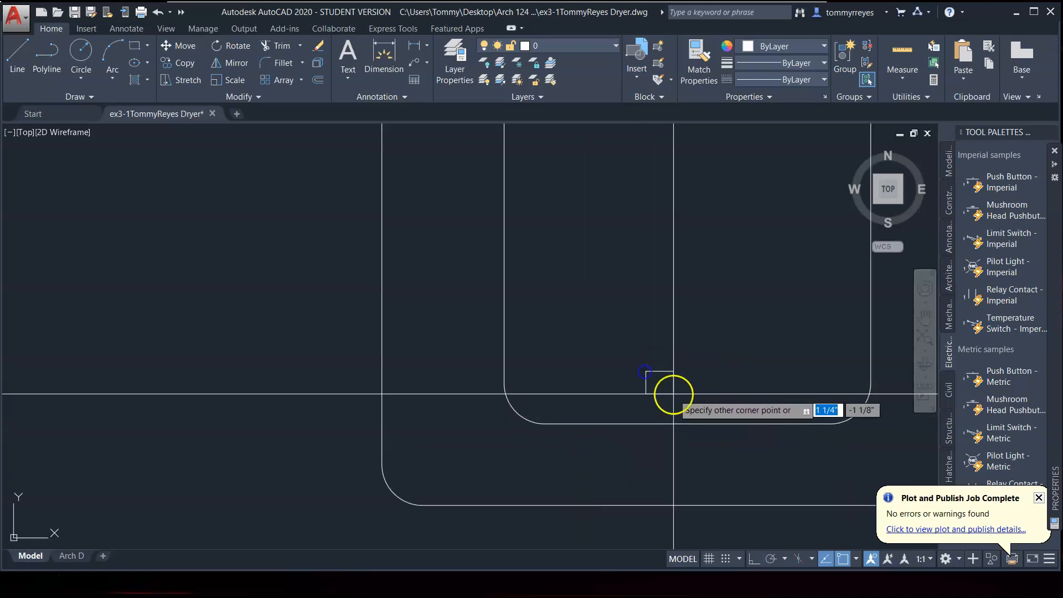
{"action": "left_click", "coordinate": [759, 387]}
Draw a vertical guide line from the midpoint of the inner rectangle's bottom edge up to the level of the handle's bottom edge
{"action": "key", "text": "F8"}
{"action": "type", "text": "l"}
{"action": "key", "text": "Return"}
{"action": "left_click", "coordinate": [688, 424]}
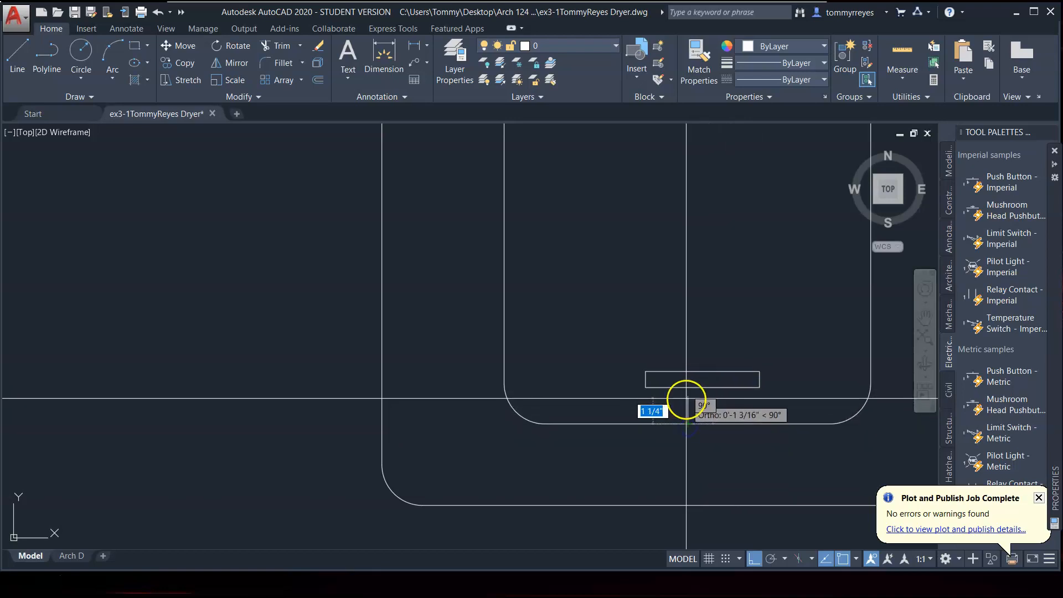
{"action": "left_click", "coordinate": [687, 387]}
{"action": "key", "text": "Escape"}
Move the handle rectangle from the midpoint of its bottom edge onto the upper end of the guide line
{"action": "left_click", "coordinate": [636, 358]}
{"action": "left_click", "coordinate": [711, 373]}
{"action": "left_click", "coordinate": [759, 363]}
{"action": "left_click", "coordinate": [729, 391]}
{"action": "left_click", "coordinate": [178, 45]}
{"action": "left_click", "coordinate": [711, 388]}
{"action": "left_click", "coordinate": [690, 386]}
Delete the vertical guide line below the handle and save the drawing
{"action": "left_click", "coordinate": [695, 406]}
{"action": "left_click", "coordinate": [673, 409]}
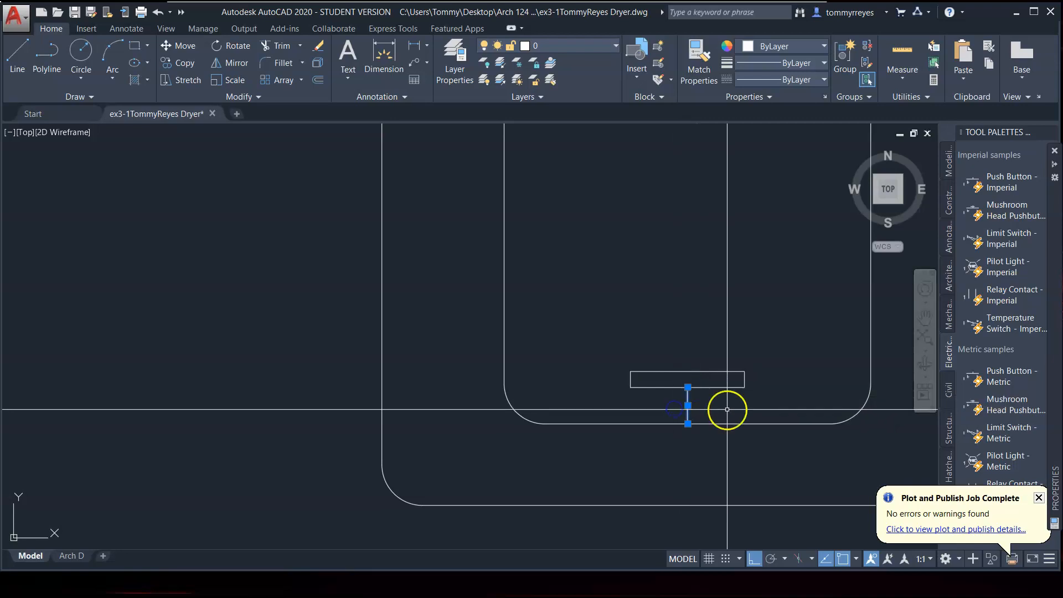
{"action": "key", "text": "Escape"}
{"action": "scroll", "coordinate": [642, 437], "scroll_direction": "down", "scroll_amount": 6}
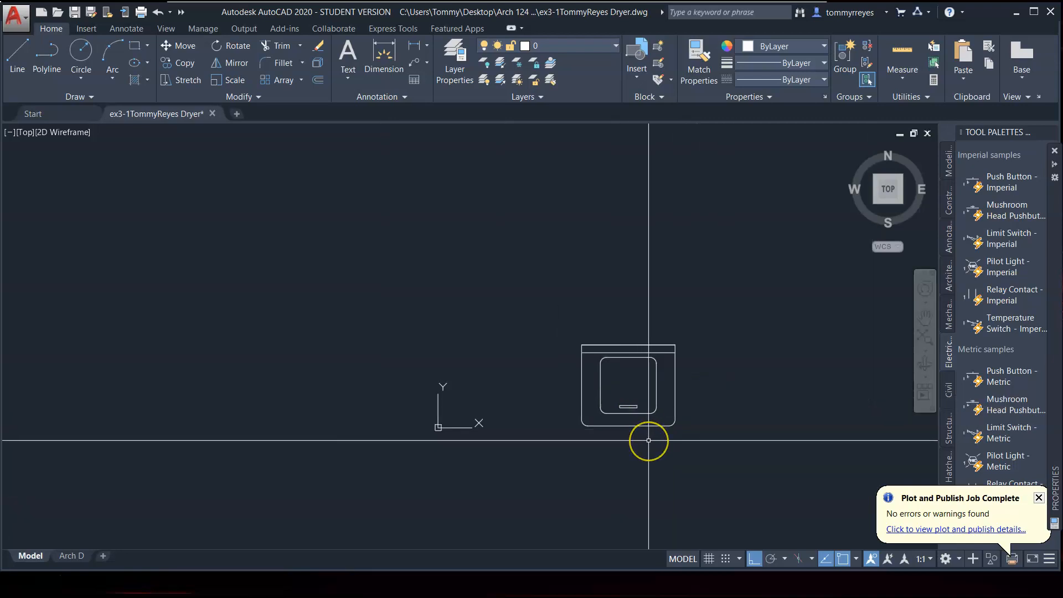
{"action": "key", "text": "ctrl+s"}
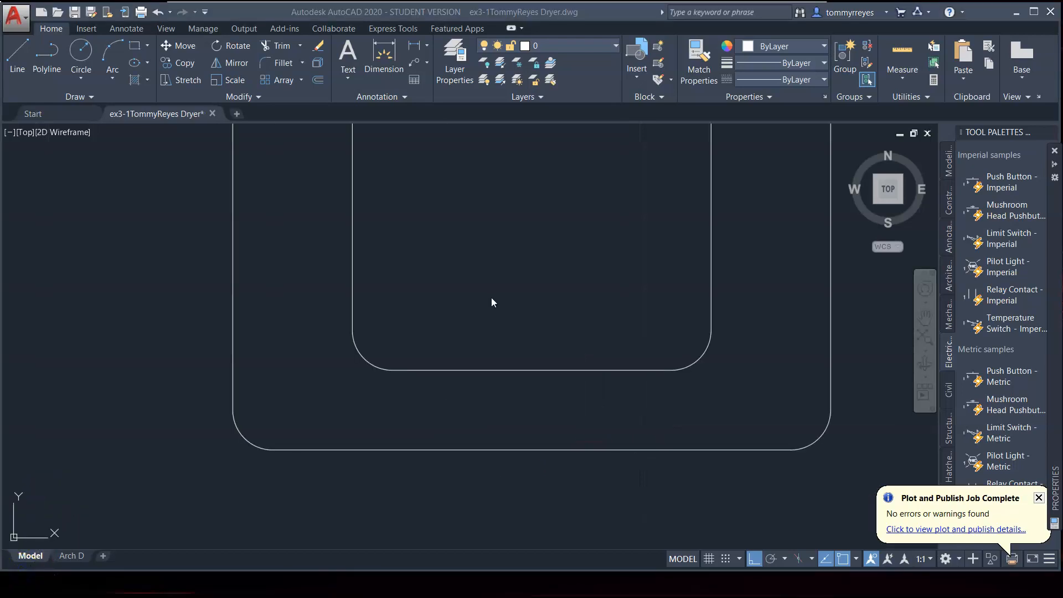
Draw a 4 by 1 inch handle rectangle inside the lower part of the inner rounded rectangle
{"action": "left_click", "coordinate": [491, 299]}
{"action": "type", "text": "ec"}
{"action": "key", "text": "Return"}
{"action": "left_click", "coordinate": [446, 299]}
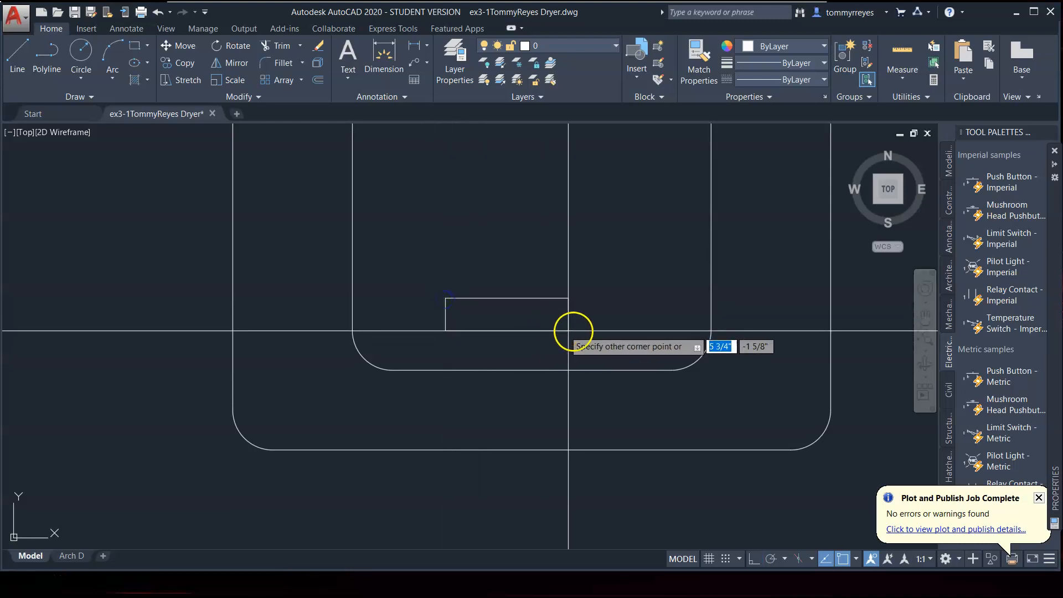
{"action": "type", "text": "4"}
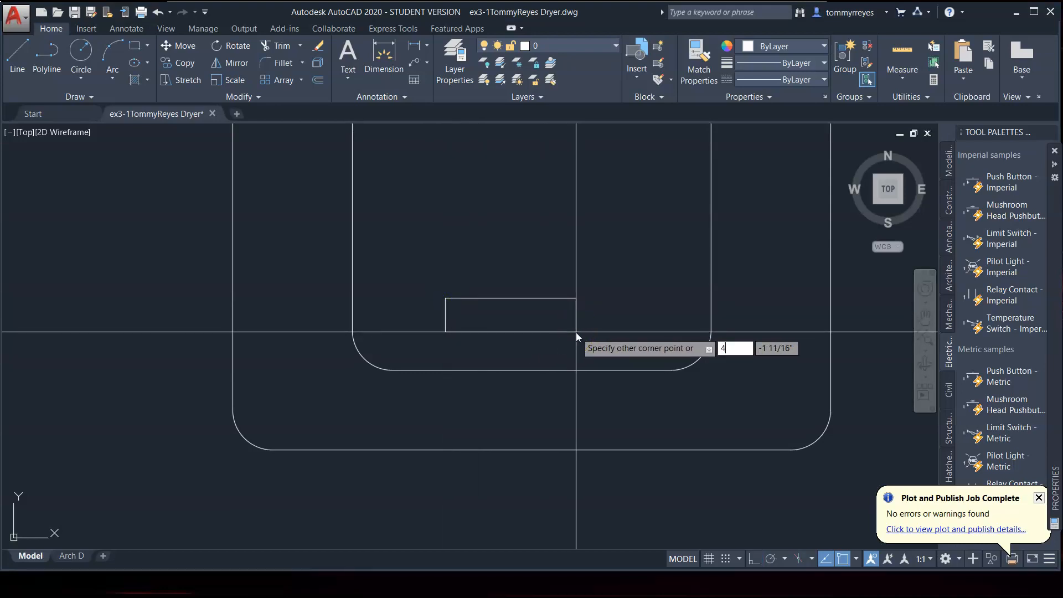
{"action": "key", "text": "Tab"}
{"action": "type", "text": "1"}
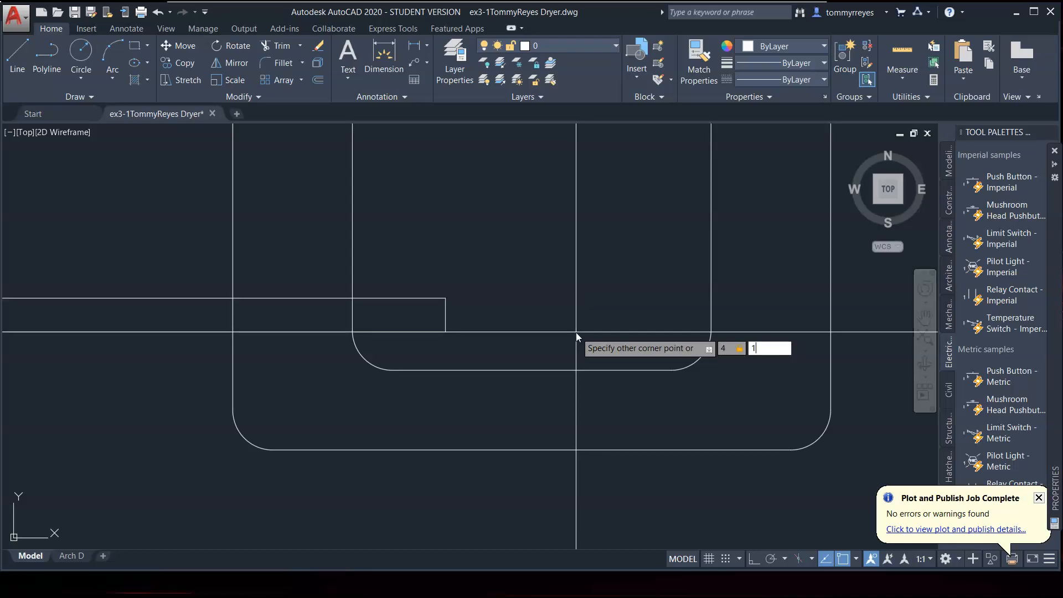
{"action": "key", "text": "Return"}
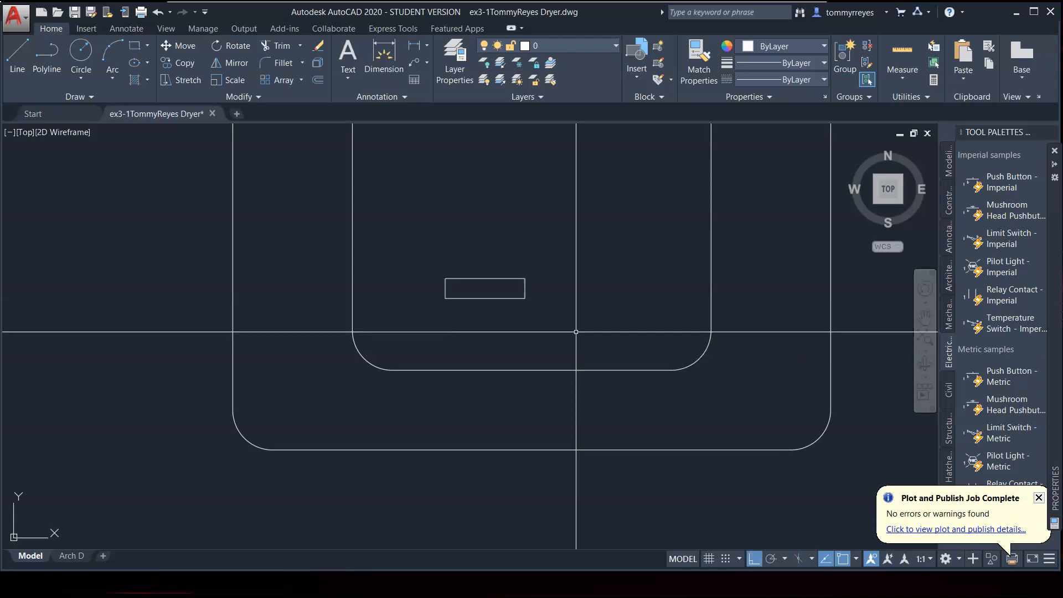
Draw a short vertical line down from the midpoint of the handle's bottom edge, and delete that line again
{"action": "left_click", "coordinate": [556, 259]}
{"action": "left_click", "coordinate": [411, 315]}
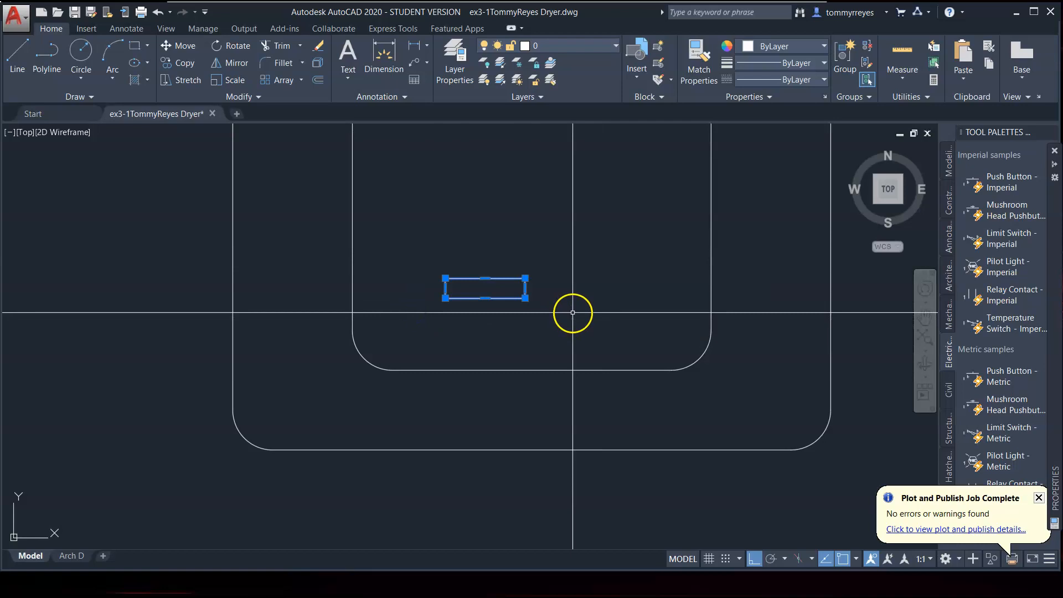
{"action": "key", "text": "Escape"}
{"action": "type", "text": "l"}
{"action": "key", "text": "Return"}
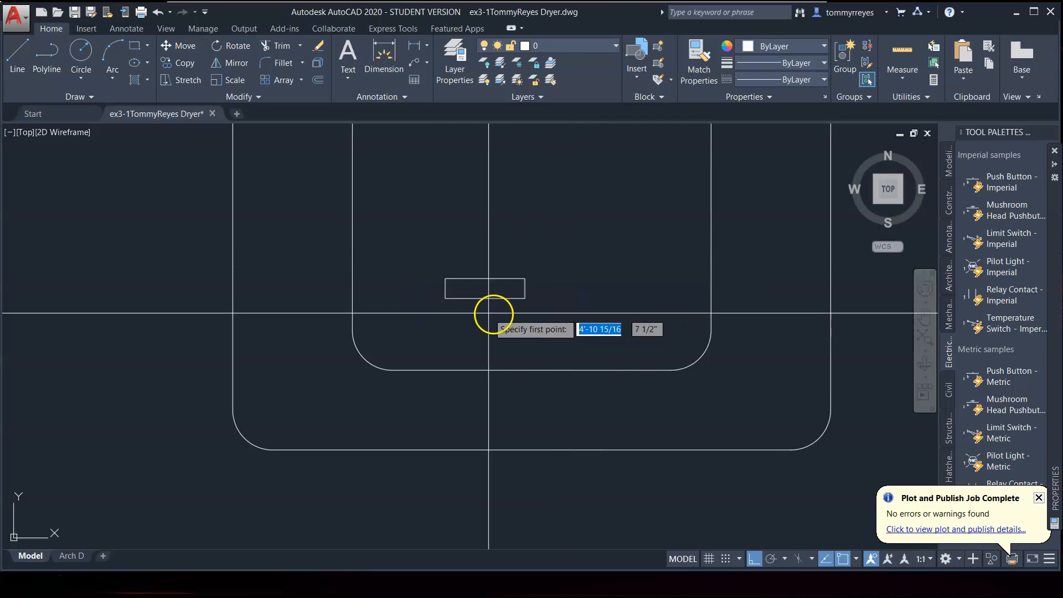
{"action": "left_click", "coordinate": [485, 301]}
{"action": "left_click", "coordinate": [490, 331]}
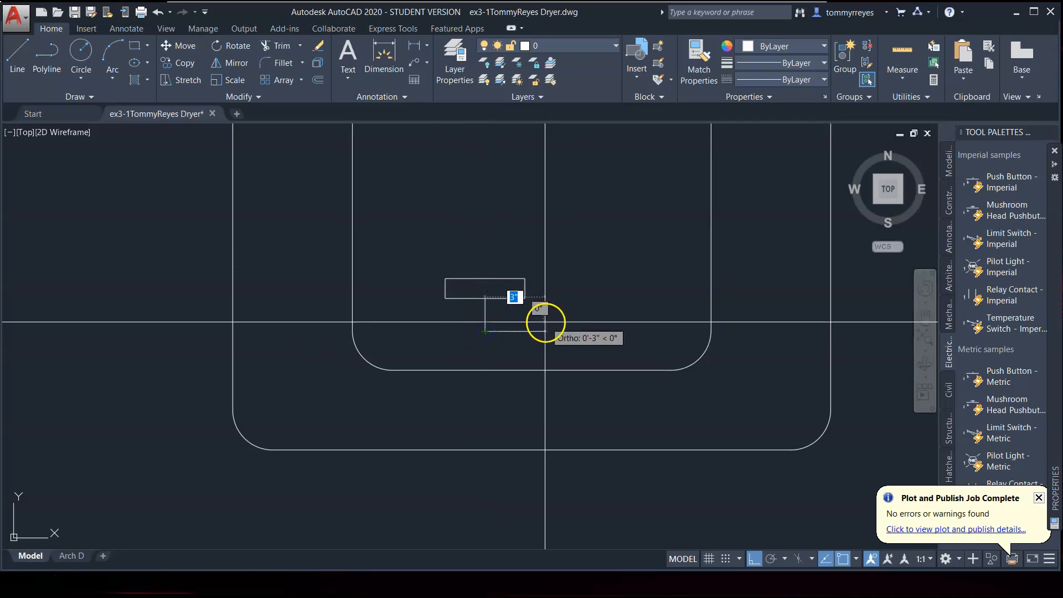
{"action": "key", "text": "Return"}
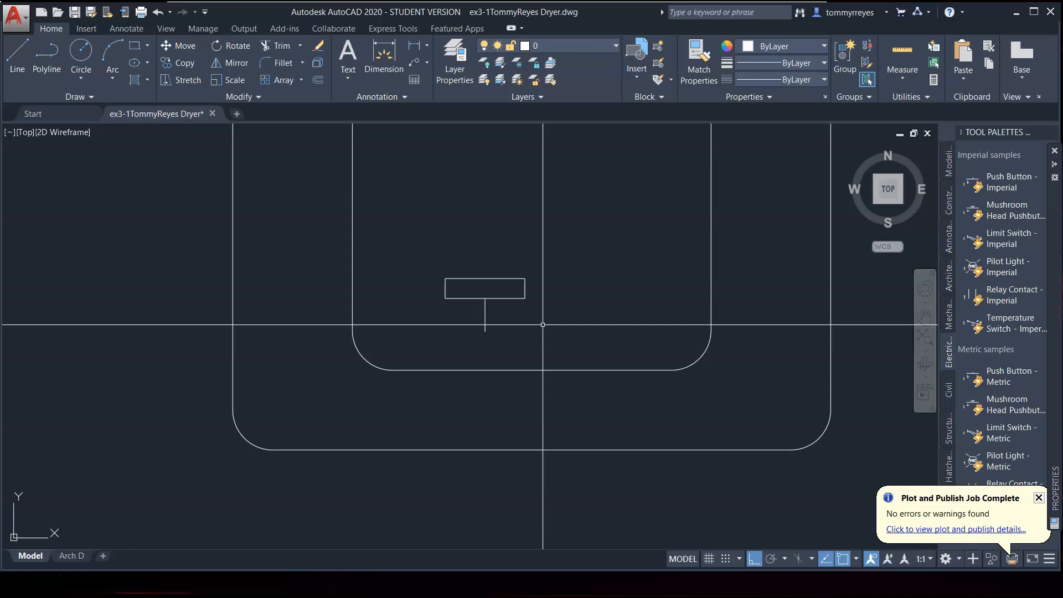
{"action": "left_click", "coordinate": [486, 313]}
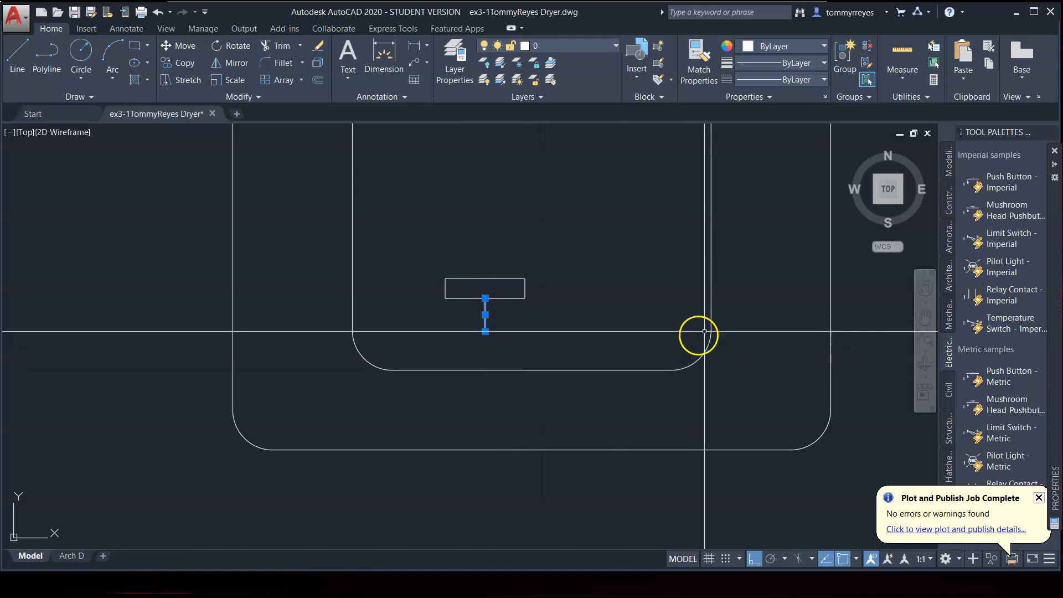
{"action": "key", "text": "Delete"}
Move the handle from its bottom edge midpoint onto the midpoint of the inner rounded rectangle's bottom edge
{"action": "left_click", "coordinate": [557, 245]}
{"action": "left_click", "coordinate": [487, 308]}
{"action": "type", "text": "m"}
{"action": "key", "text": "Return"}
{"action": "left_click", "coordinate": [485, 297]}
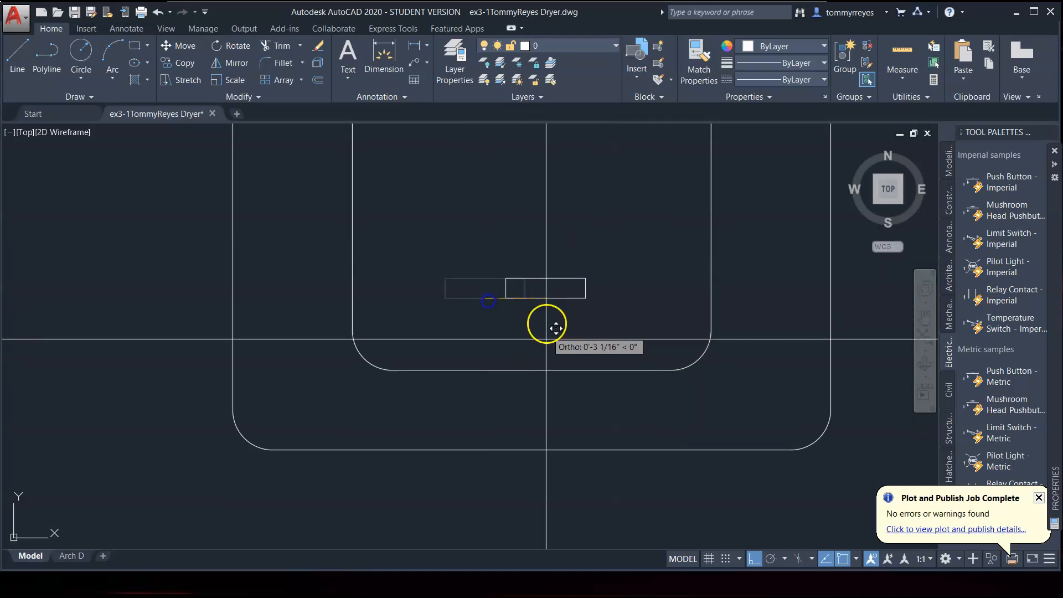
{"action": "left_click", "coordinate": [531, 369]}
Move the handle rectangle straight up by 2 inches
{"action": "left_click", "coordinate": [562, 349]}
{"action": "key", "text": "Return"}
{"action": "left_click", "coordinate": [606, 332]}
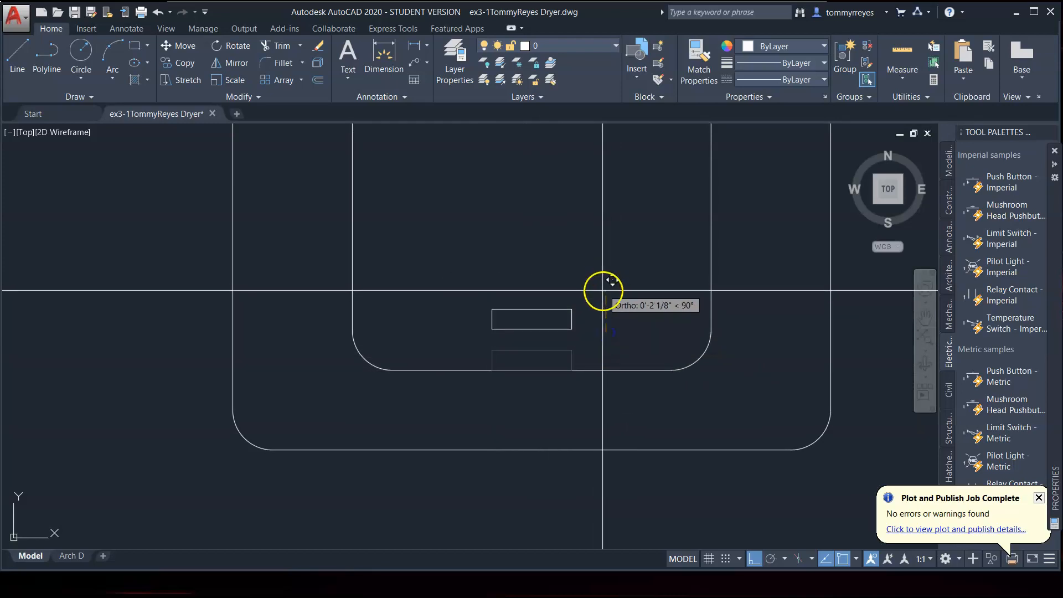
{"action": "type", "text": "2"}
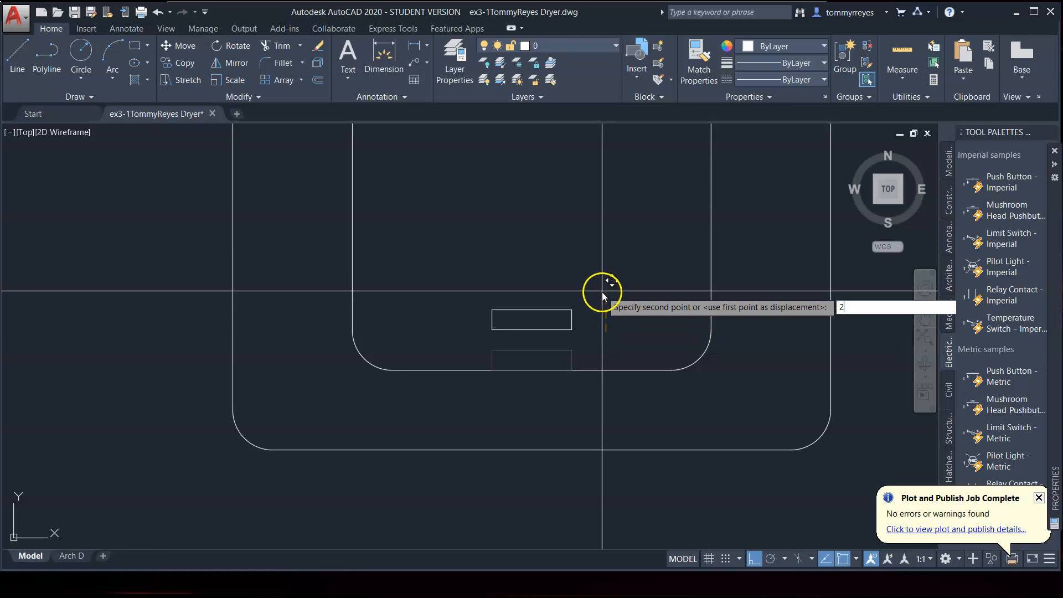
{"action": "key", "text": "Return"}
Save the drawing as a new file in the Assignments folder, replacing "Dryer" with "Range" in the file name
{"action": "scroll", "coordinate": [614, 394], "scroll_direction": "down", "scroll_amount": 6}
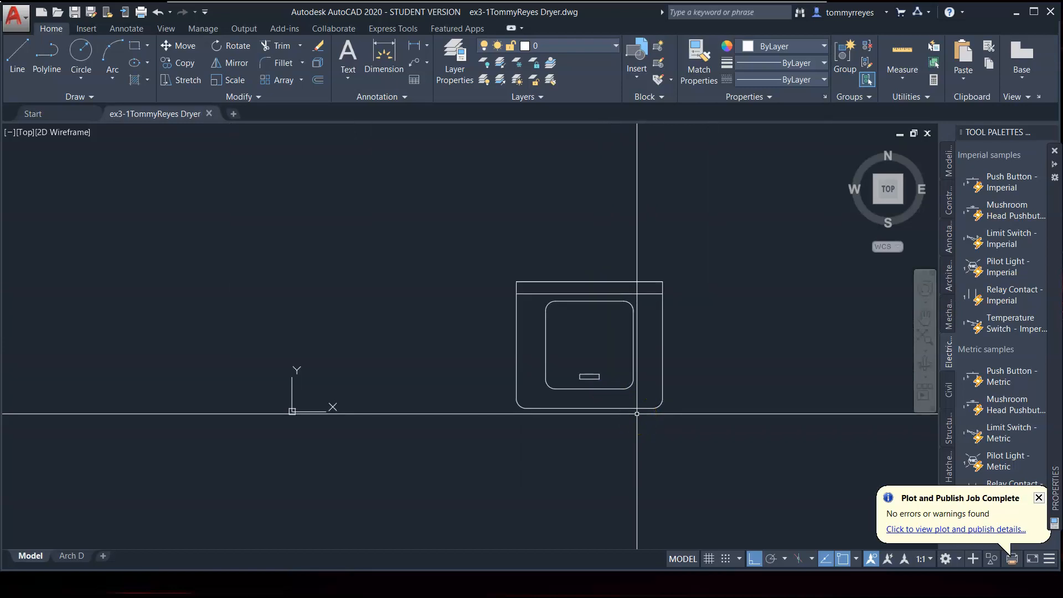
{"action": "key", "text": "ctrl+shift+s"}
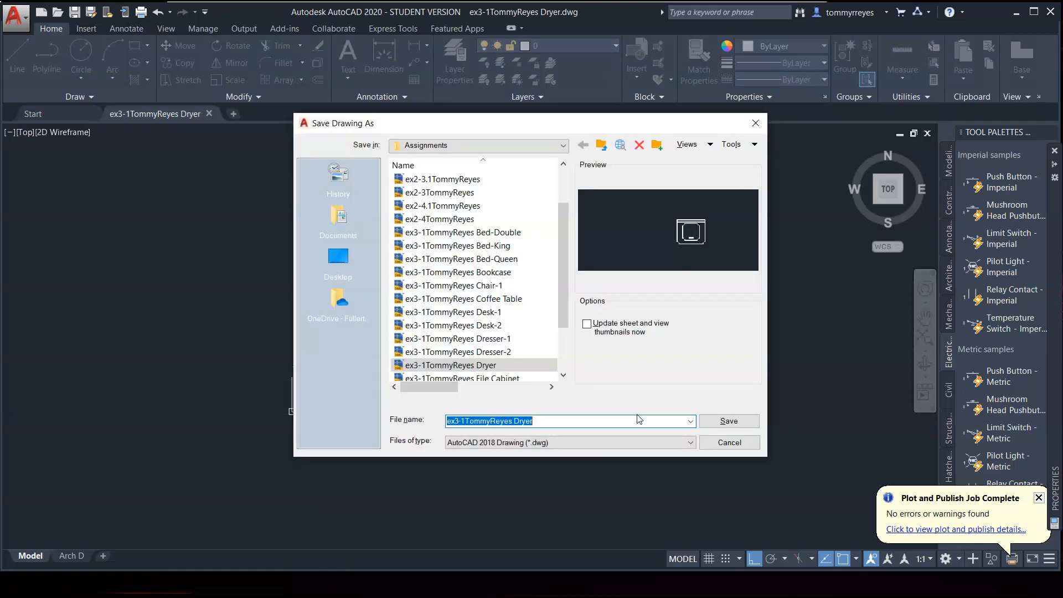
{"action": "left_click", "coordinate": [549, 419]}
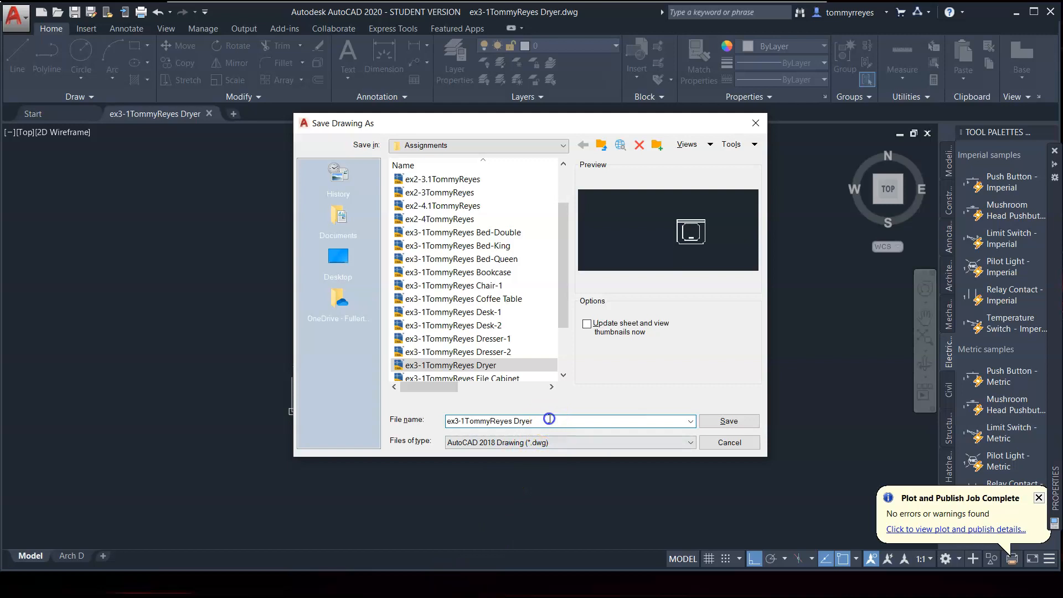
{"action": "left_click_drag", "start_coordinate": [540, 420], "coordinate": [515, 419]}
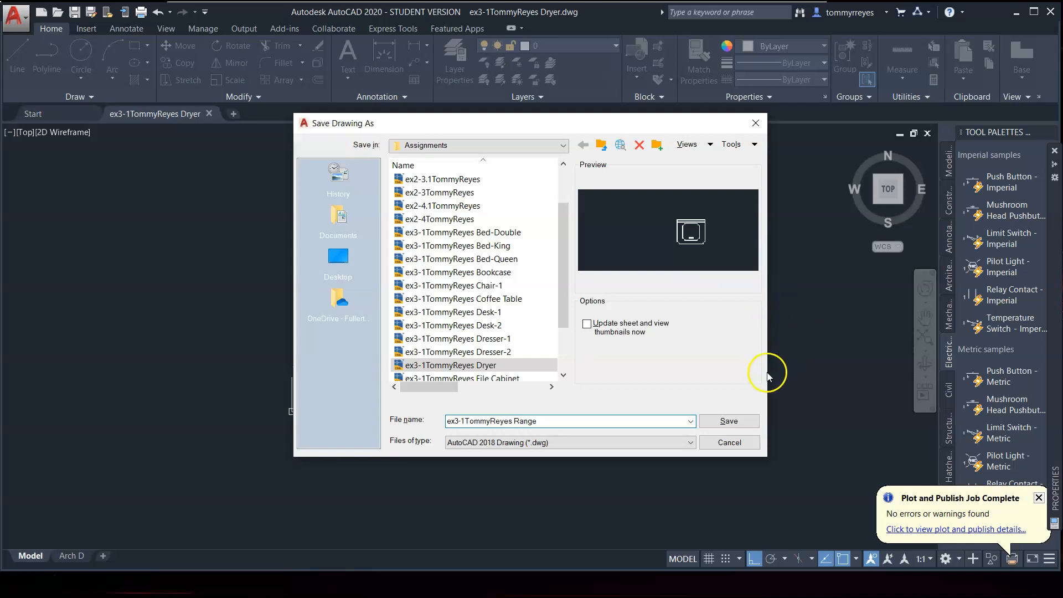
{"action": "left_click", "coordinate": [735, 421]}
Delete the complete dryer geometry from the Range drawing
{"action": "left_click", "coordinate": [460, 220]}
{"action": "left_click", "coordinate": [741, 435]}
{"action": "key", "text": "Delete"}
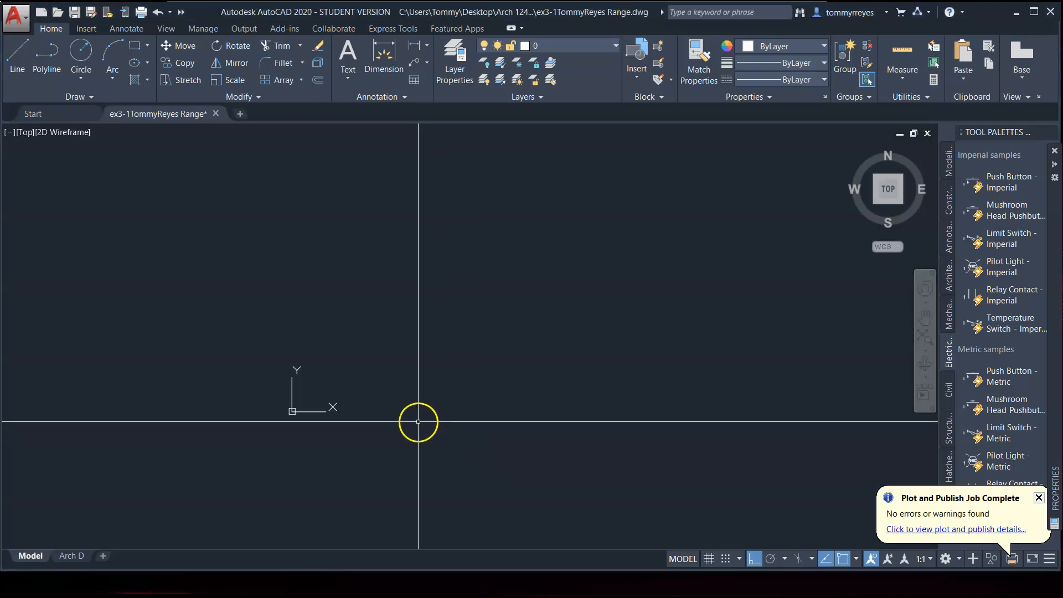
Draw the range outline as a rectangle from 0,0, 2'6" wide and 2'2" high
{"action": "type", "text": "c"}
{"action": "key", "text": "Return"}
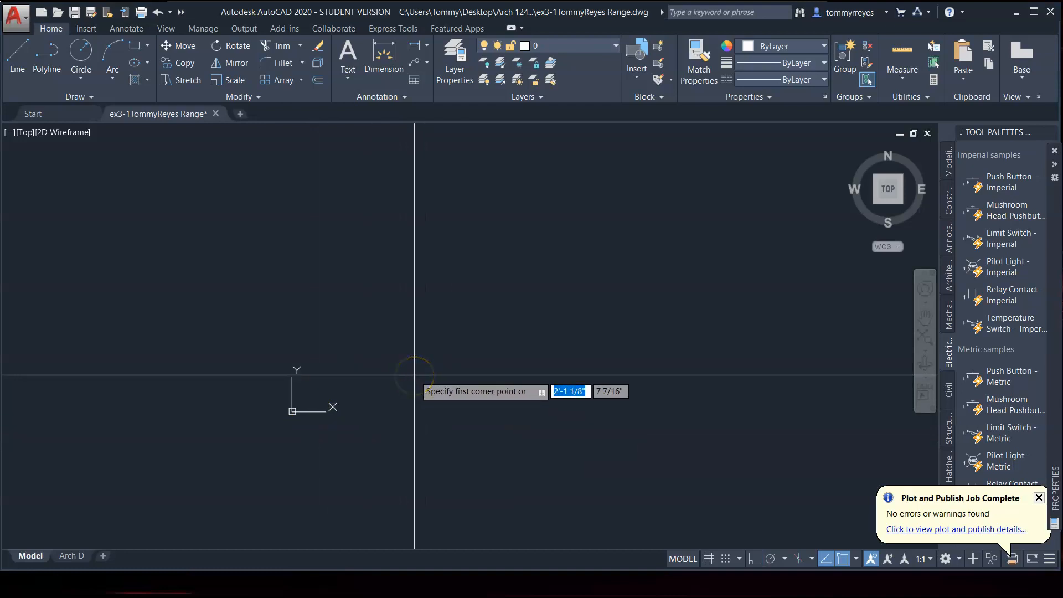
{"action": "type", "text": "0,0"}
{"action": "key", "text": "Return"}
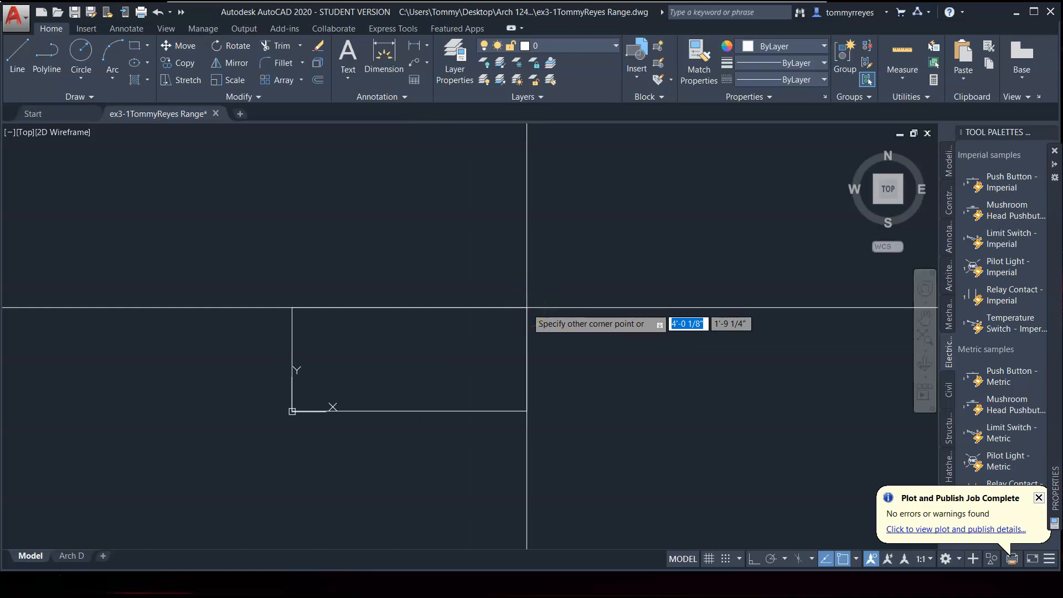
{"action": "type", "text": "2'6"}
{"action": "key", "text": "Tab"}
{"action": "type", "text": "2'"}
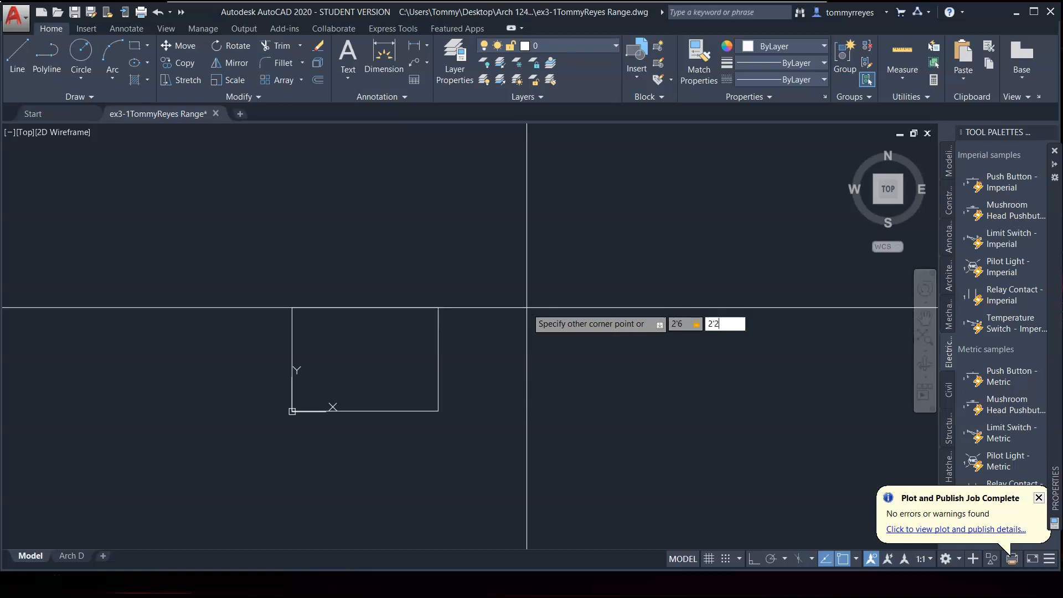
{"action": "type", "text": "2"}
{"action": "key", "text": "Return"}
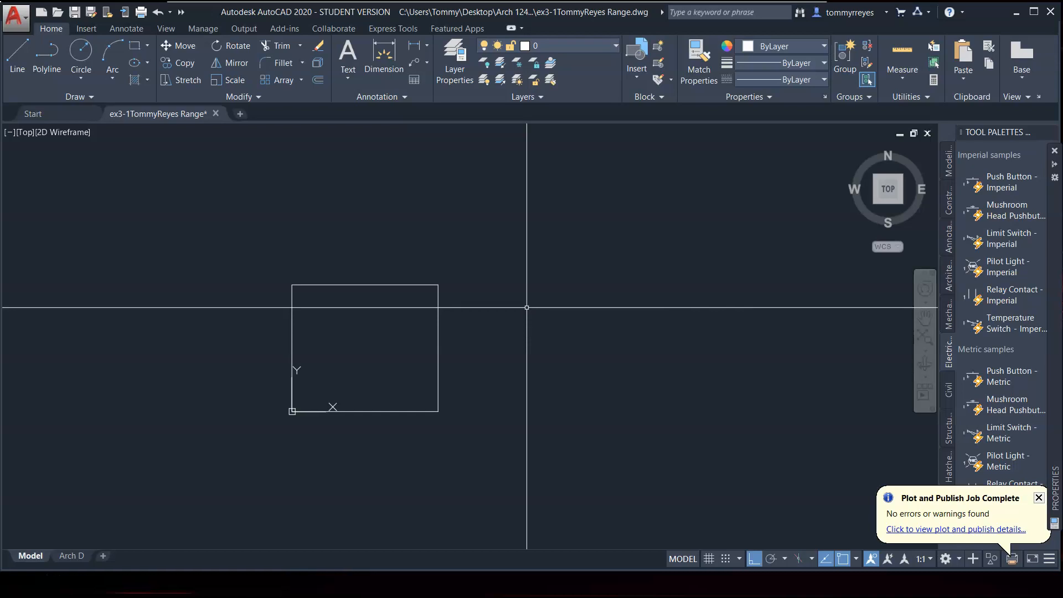
Draw a line along the top edge of the range outline from its upper-left to its upper-right corner
{"action": "key", "text": "l"}
{"action": "key", "text": "Return"}
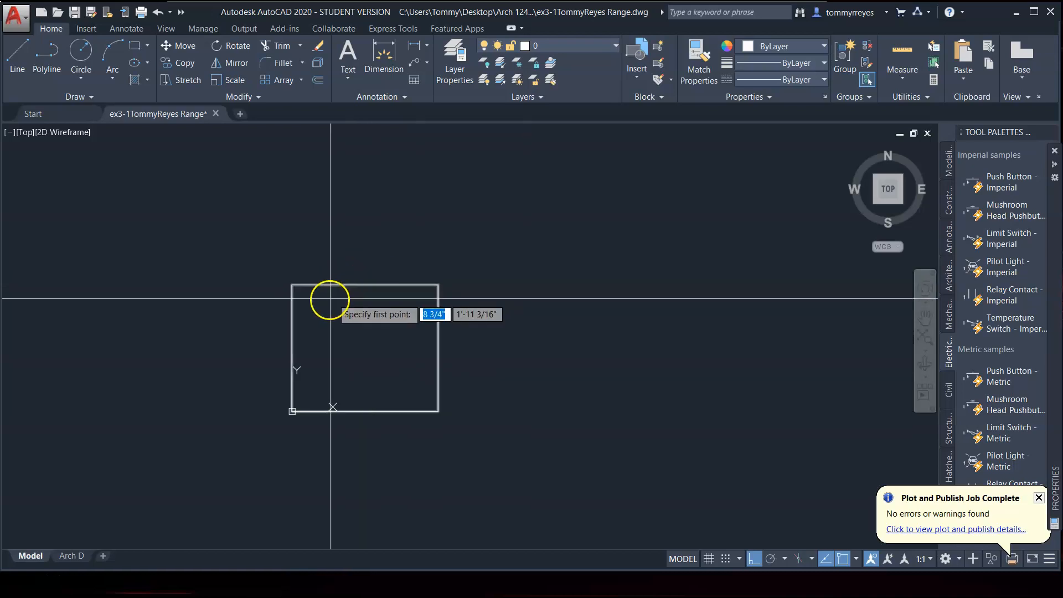
{"action": "left_click", "coordinate": [292, 284]}
{"action": "left_click", "coordinate": [292, 284]}
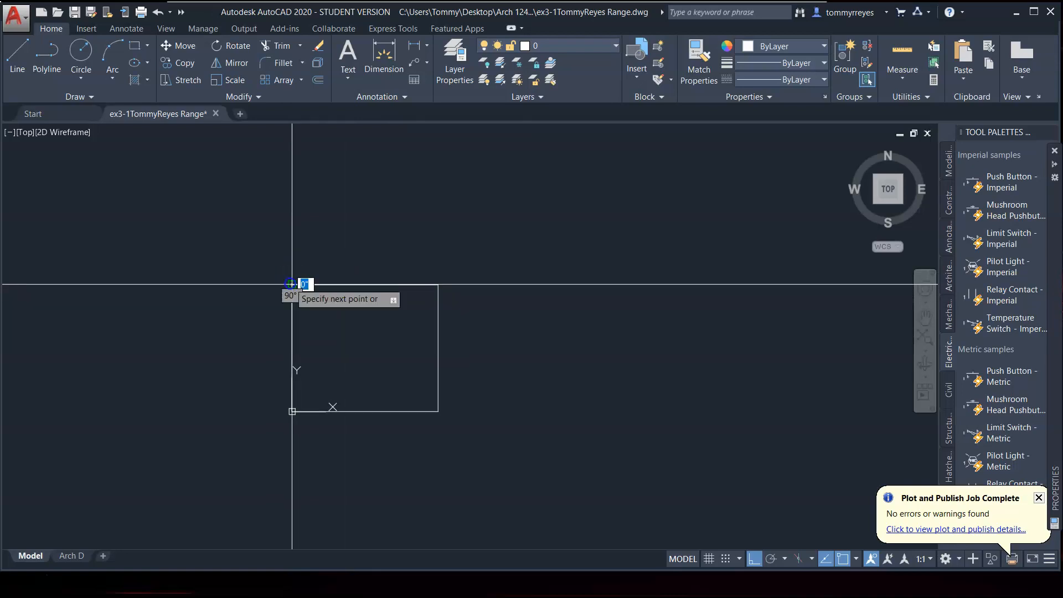
{"action": "left_click", "coordinate": [438, 284]}
{"action": "key", "text": "Escape"}
Try to move the line on the range's top edge 2" straight down
{"action": "left_click", "coordinate": [396, 285]}
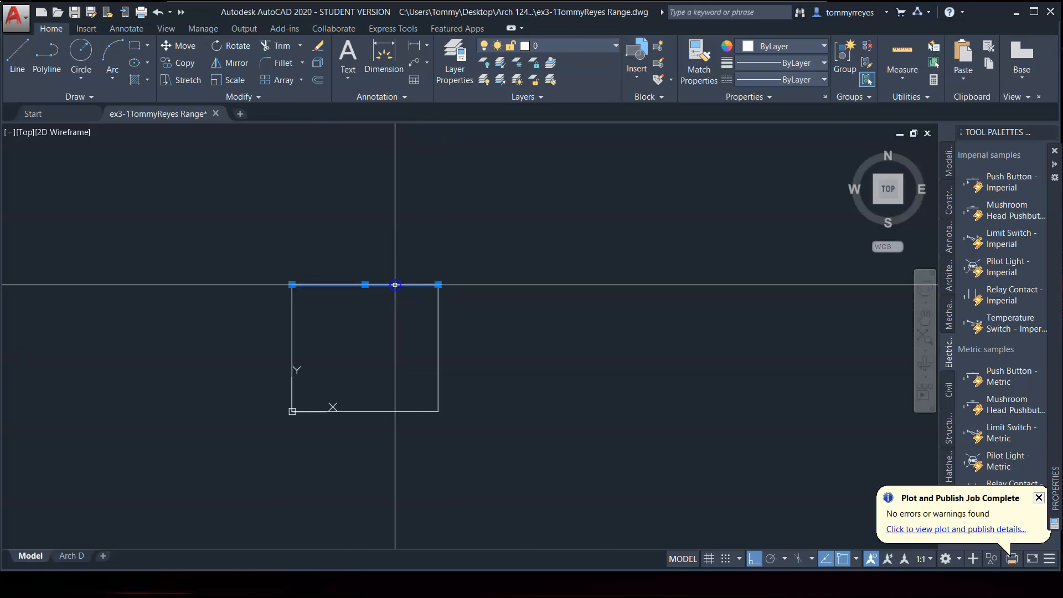
{"action": "type", "text": "m"}
{"action": "key", "text": "Return"}
{"action": "left_click", "coordinate": [515, 283]}
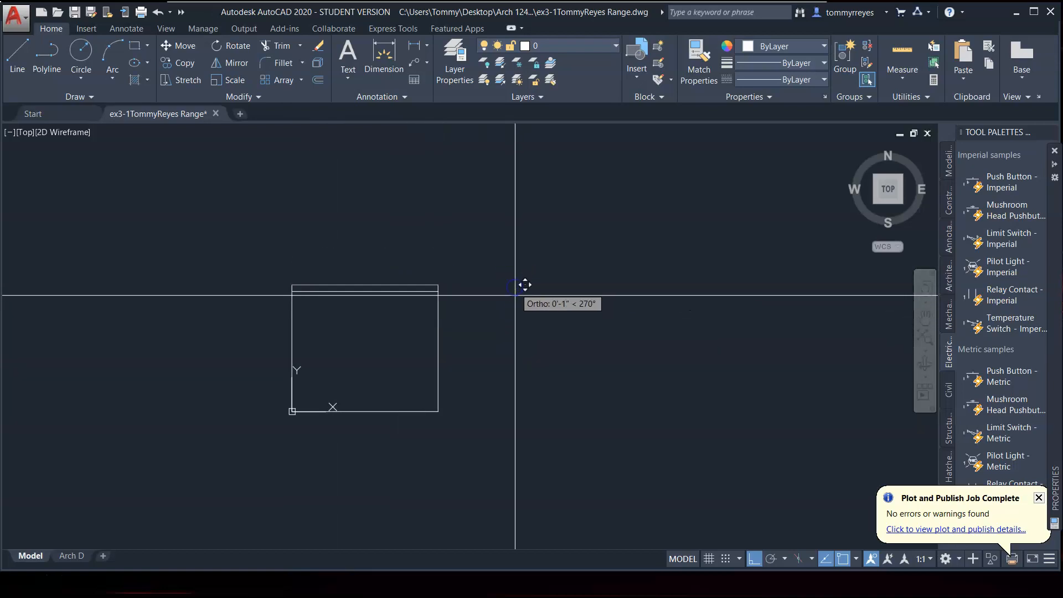
{"action": "type", "text": "2"}
{"action": "key", "text": "Return"}
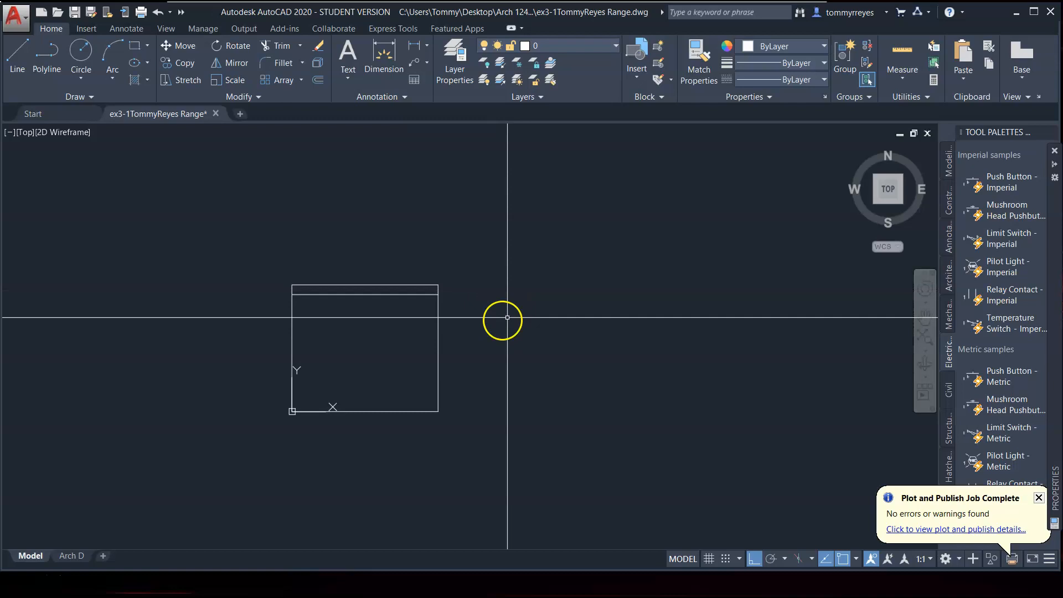
{"action": "left_click", "coordinate": [384, 294]}
{"action": "key", "text": "Escape"}
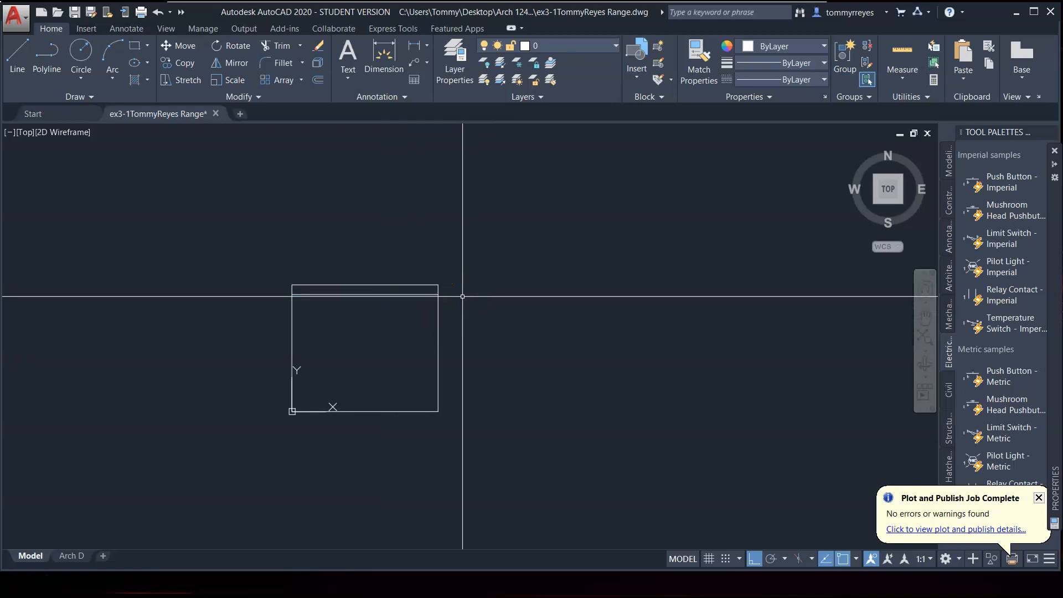
Offset the top-edge line downward by moving it 2" inside the range outline with Move
{"action": "left_click", "coordinate": [398, 284]}
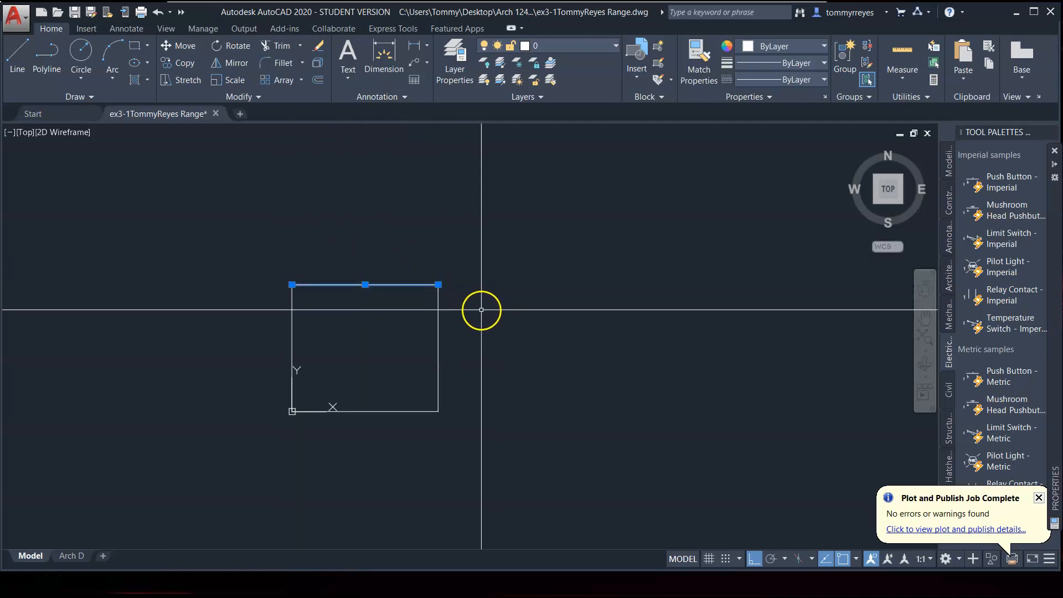
{"action": "mouse_move", "coordinate": [364, 285]}
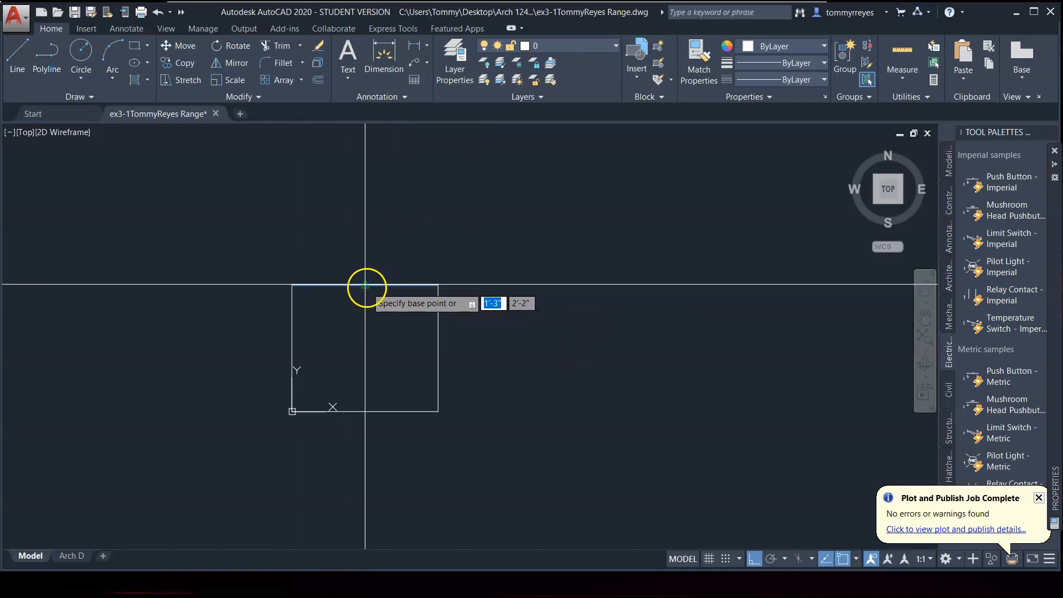
{"action": "left_click", "coordinate": [530, 213]}
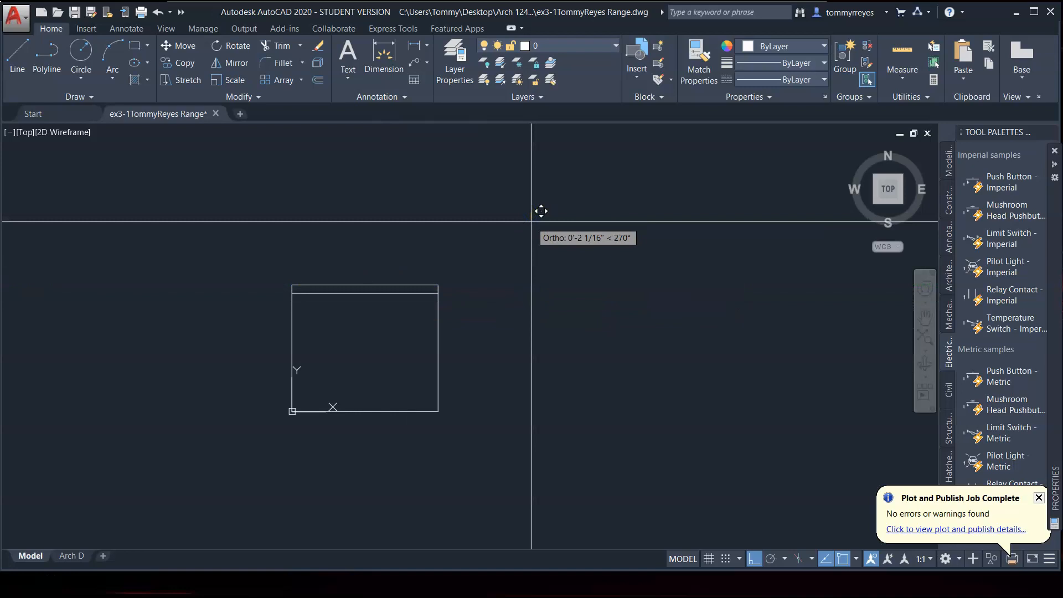
{"action": "left_click", "coordinate": [531, 224]}
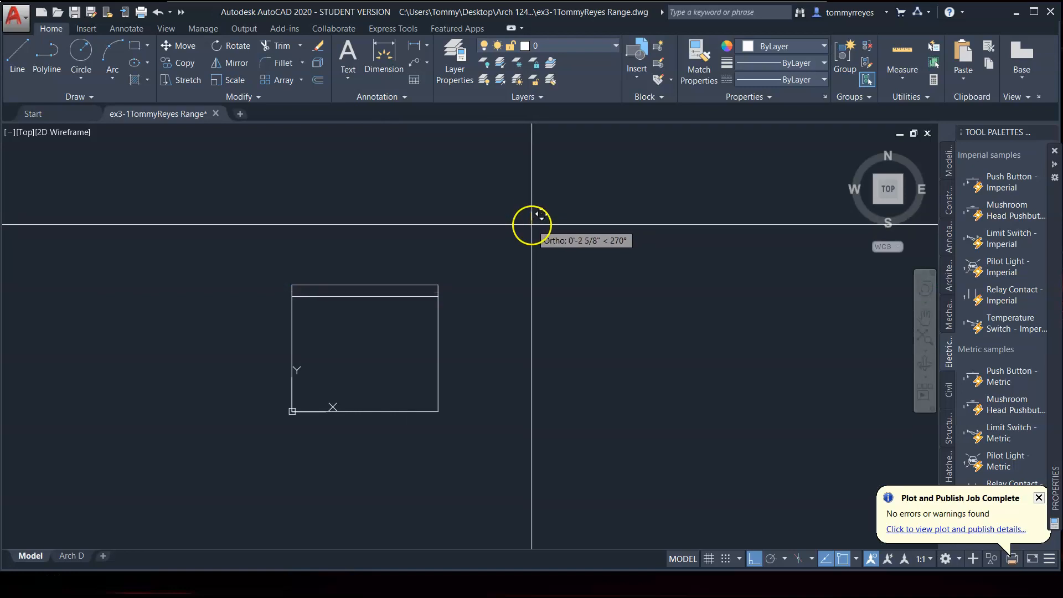
{"action": "type", "text": "2"}
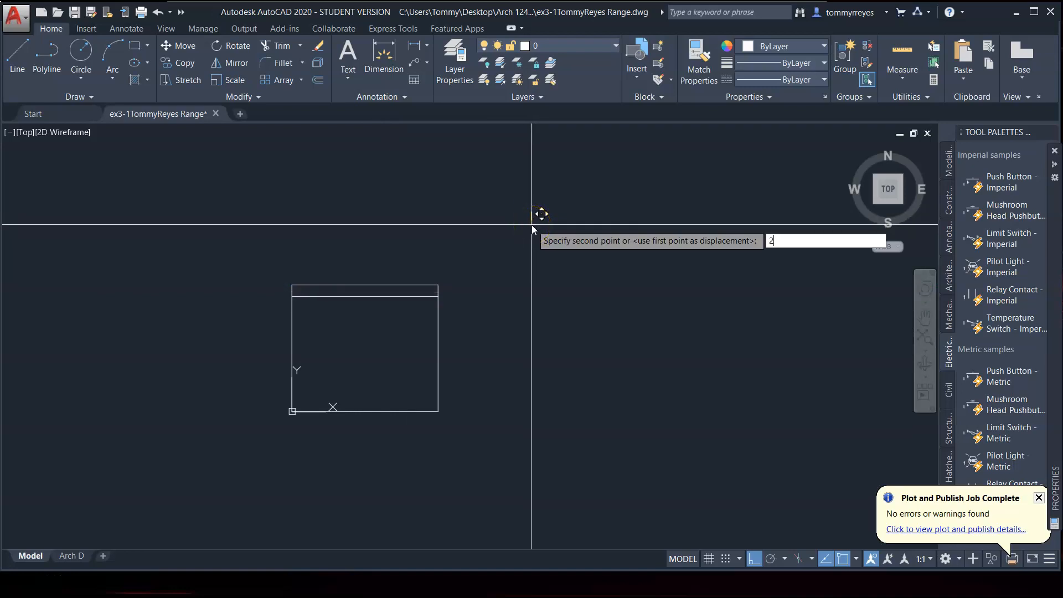
{"action": "key", "text": "Return"}
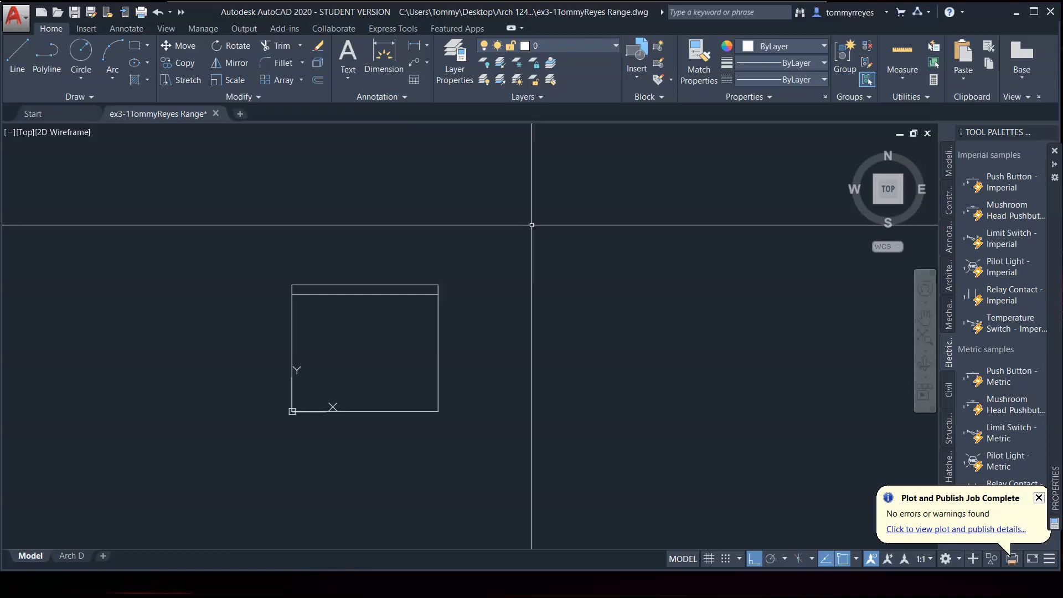
Draw a circle with a 9.5" diameter in the empty space to the right of the range outline
{"action": "type", "text": "c"}
{"action": "key", "text": "Return"}
{"action": "left_click", "coordinate": [546, 320]}
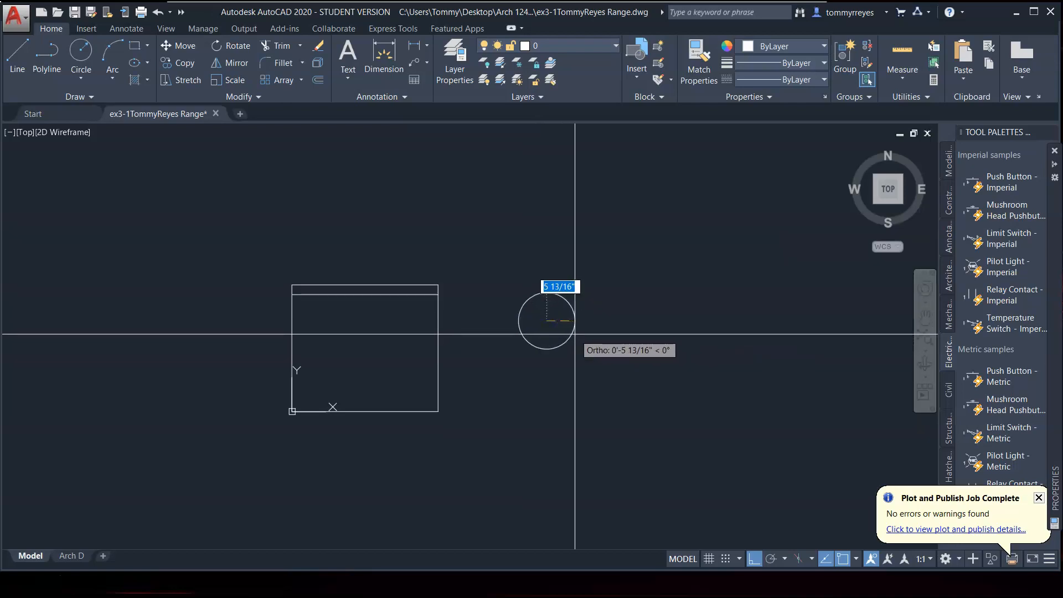
{"action": "type", "text": "d"}
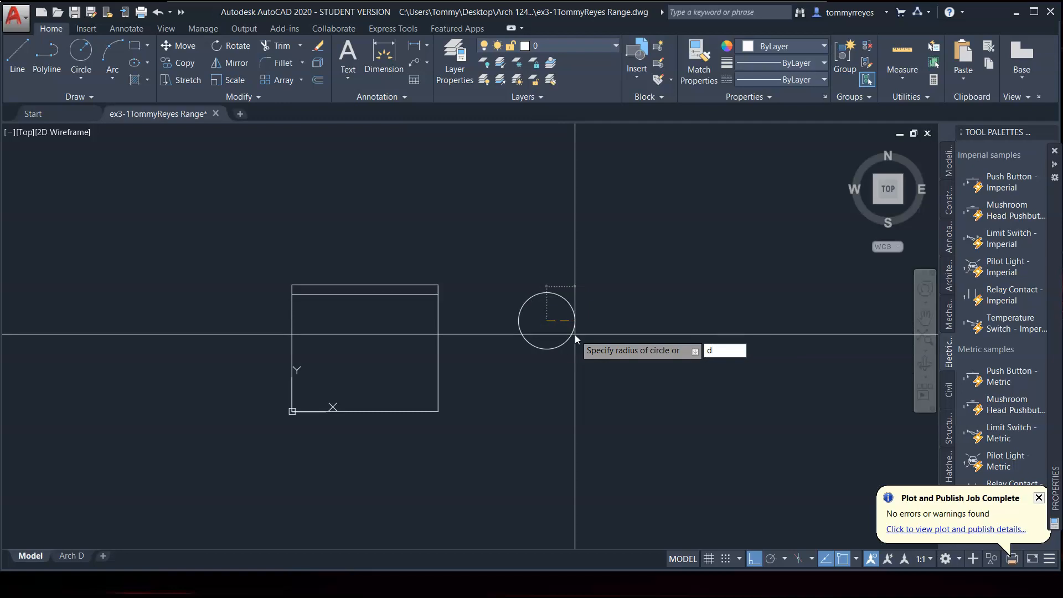
{"action": "key", "text": "Return"}
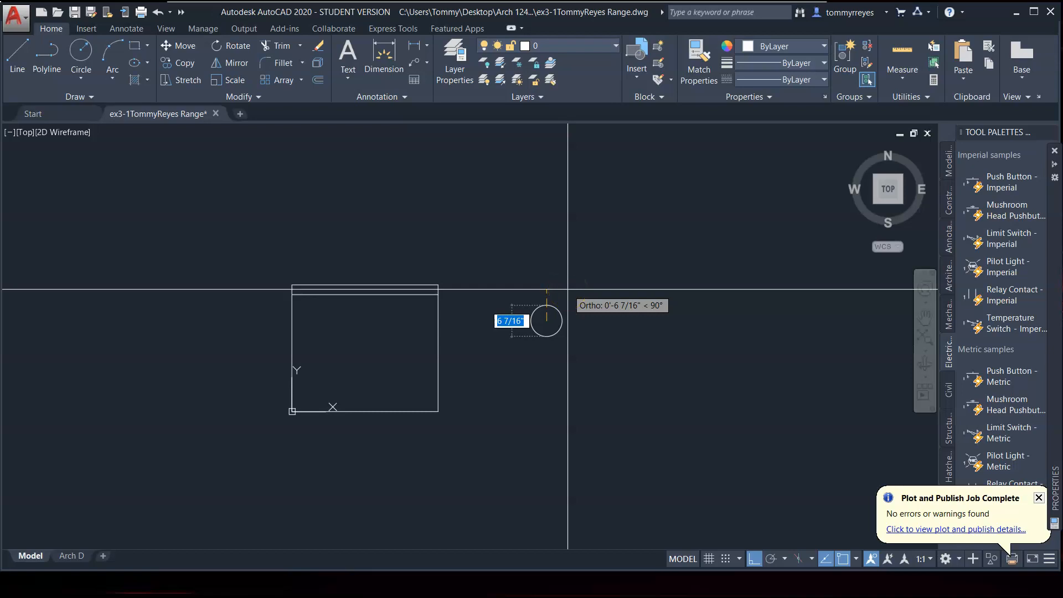
{"action": "type", "text": "9."}
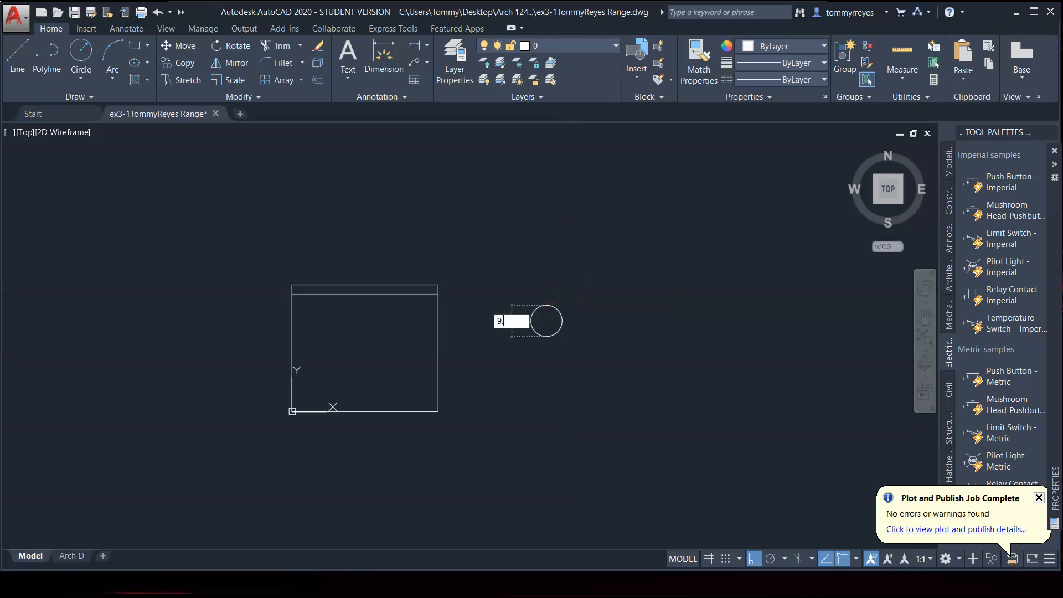
{"action": "type", "text": "5"}
{"action": "key", "text": "Return"}
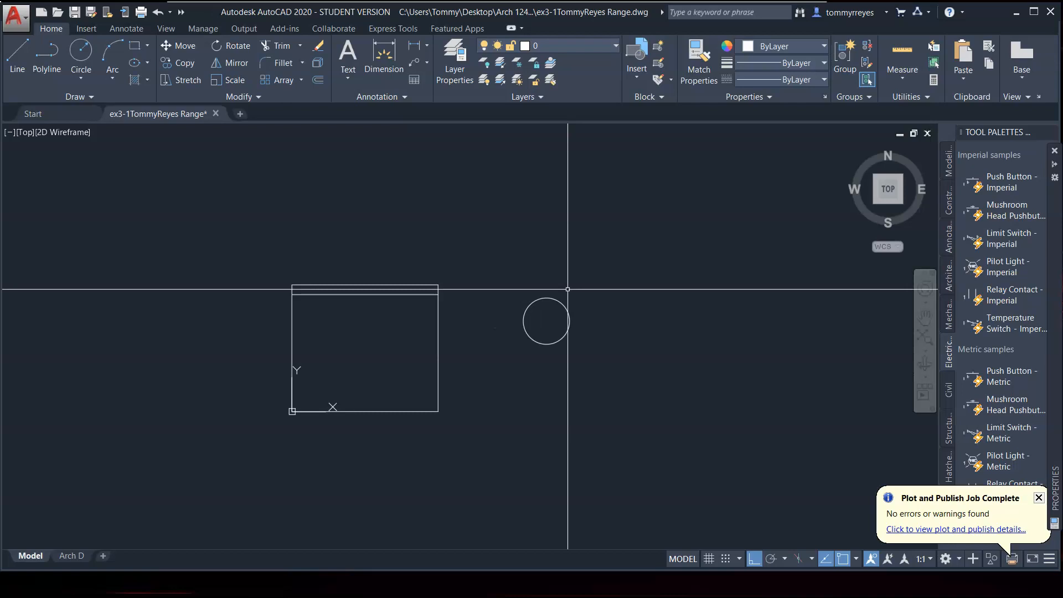
Draw a horizontal trial line across the 9.5" circle between its opposite quadrants, and delete it
{"action": "type", "text": "l"}
{"action": "key", "text": "Return"}
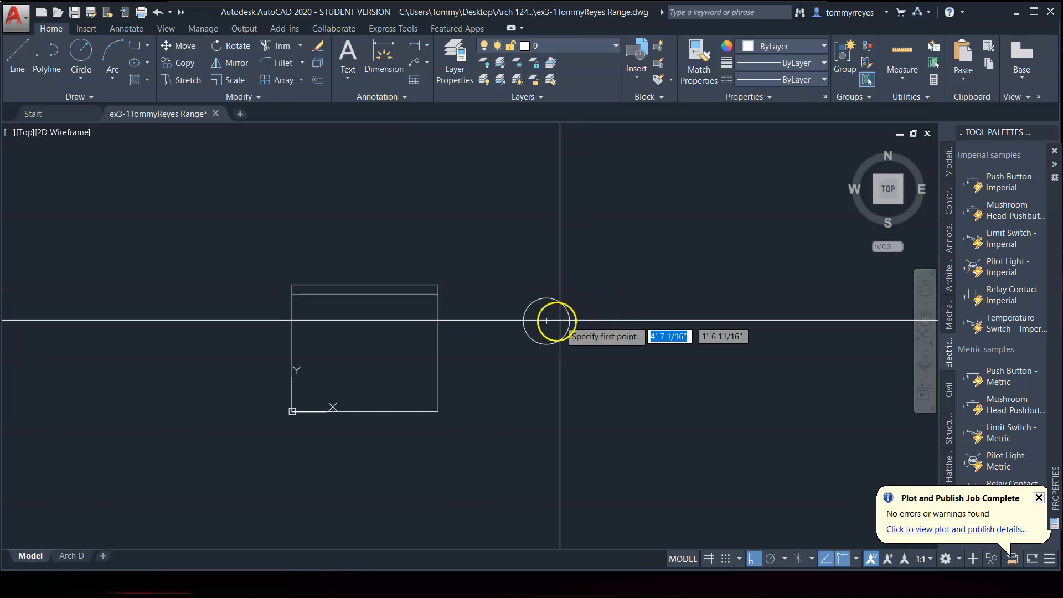
{"action": "left_click", "coordinate": [523, 320]}
{"action": "left_click", "coordinate": [570, 321]}
{"action": "key", "text": "Escape"}
{"action": "left_click", "coordinate": [551, 314]}
{"action": "left_click", "coordinate": [546, 320]}
{"action": "key", "text": "Delete"}
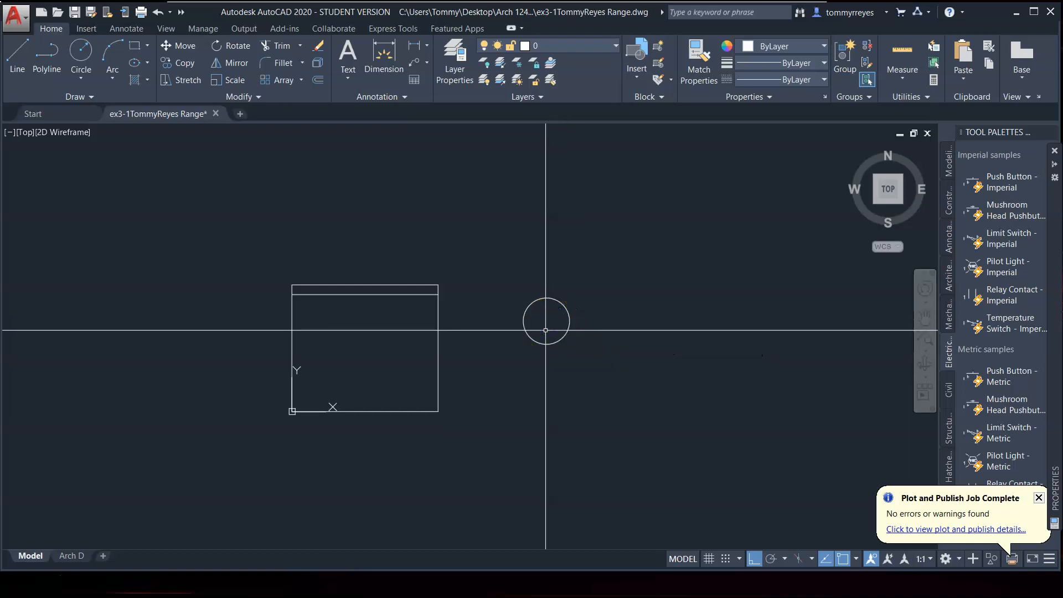
{"action": "type", "text": "c"}
{"action": "key", "text": "Return"}
{"action": "left_click", "coordinate": [545, 395]}
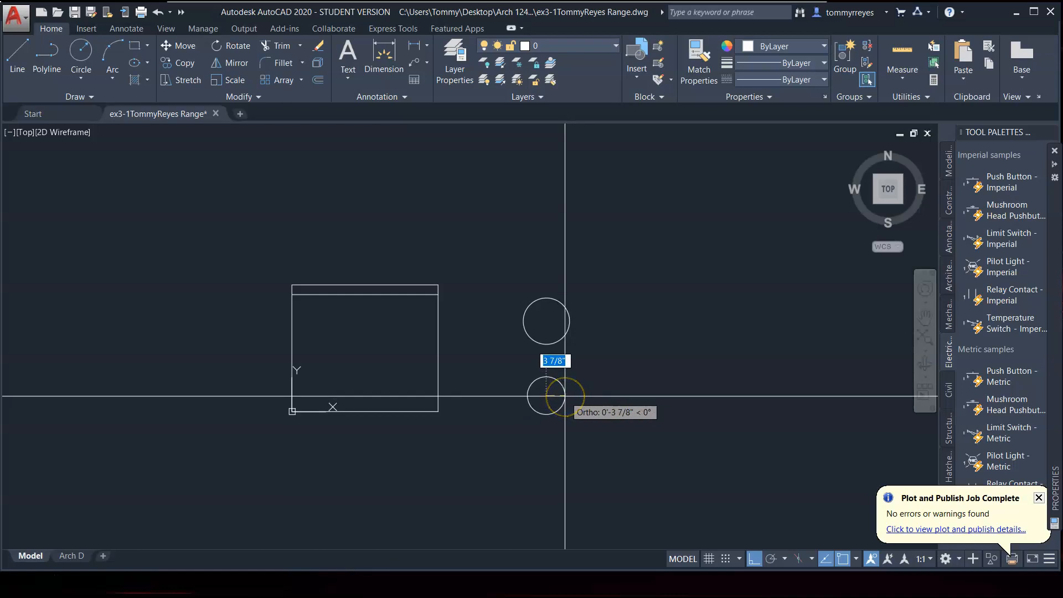
{"action": "type", "text": "d"}
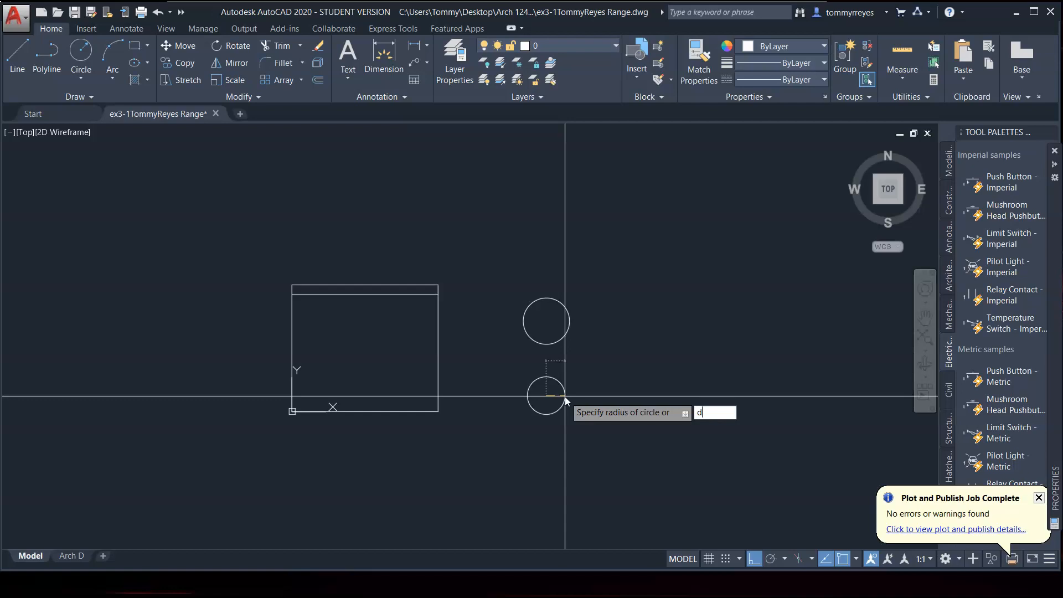
{"action": "key", "text": "Escape"}
{"action": "key", "text": "Return"}
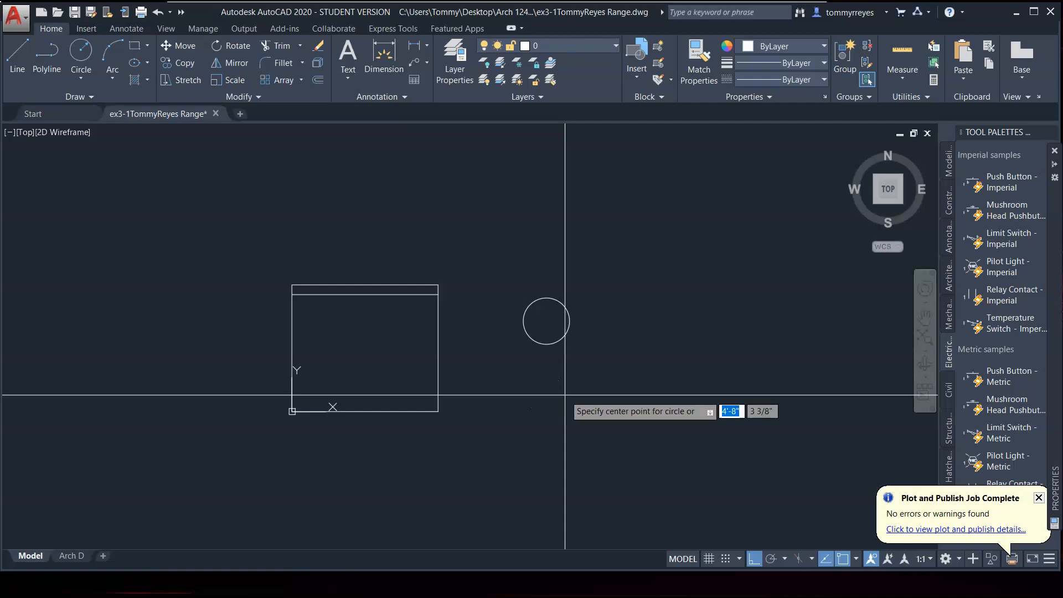
{"action": "type", "text": "d"}
{"action": "key", "text": "Escape"}
Draw a circle with a 7.5" diameter below the 9.5" circle
{"action": "key", "text": "Return"}
{"action": "left_click", "coordinate": [545, 405]}
{"action": "type", "text": "d"}
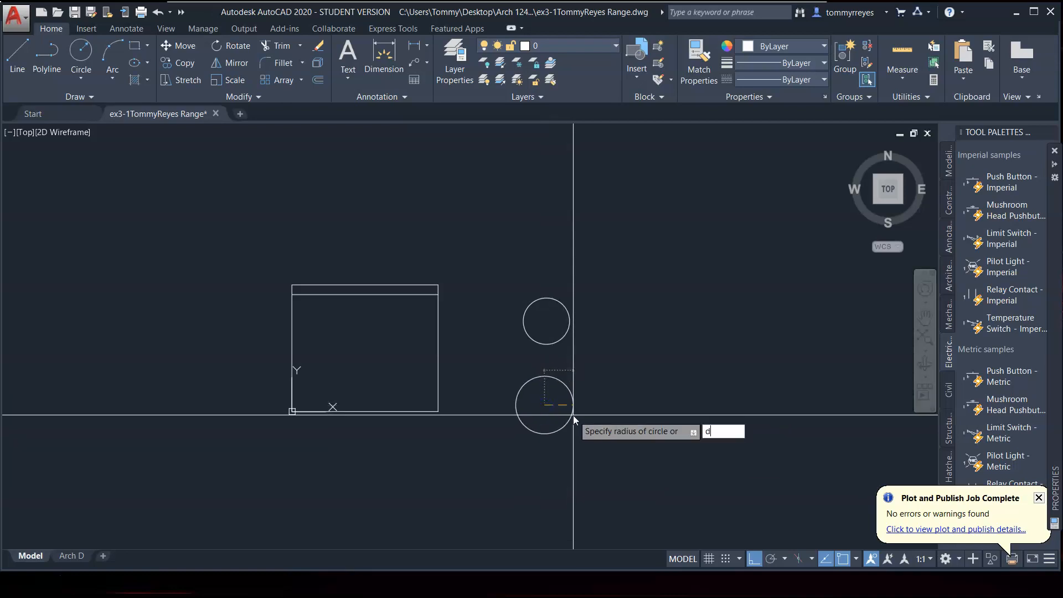
{"action": "key", "text": "Return"}
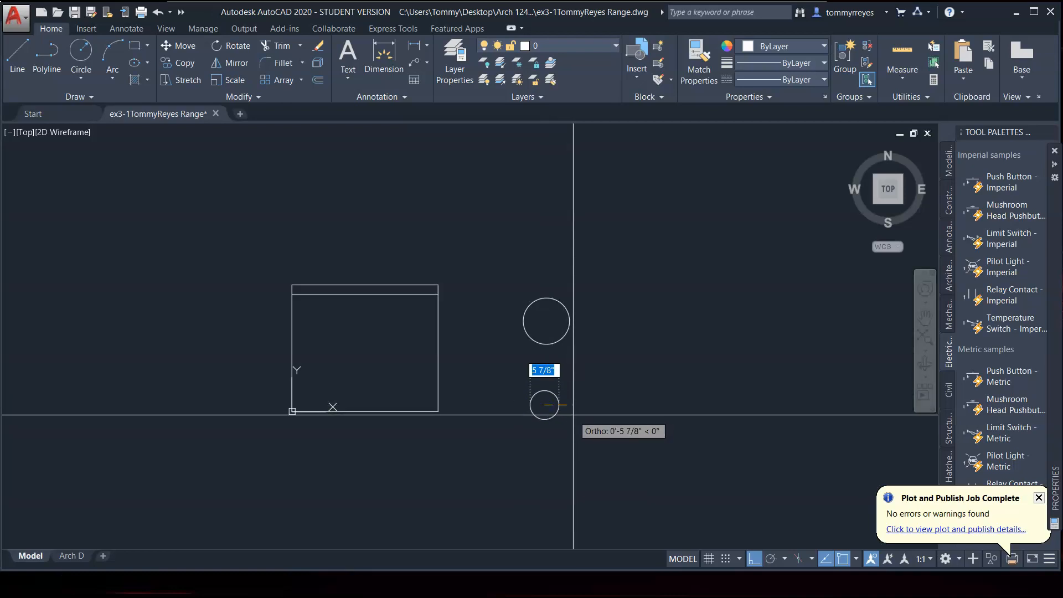
{"action": "type", "text": "7"}
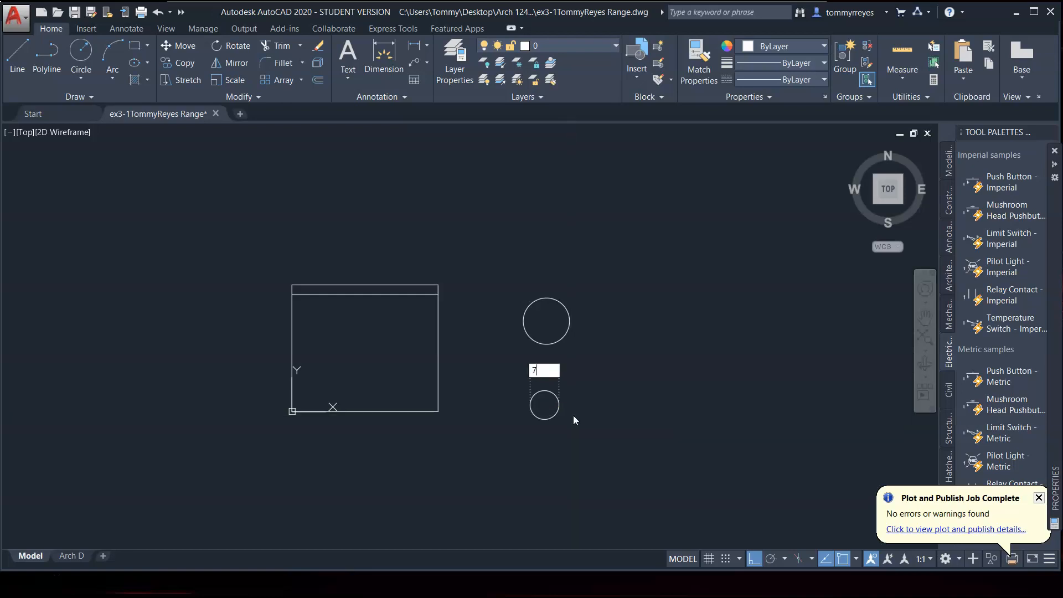
{"action": "type", "text": ".5"}
{"action": "key", "text": "Return"}
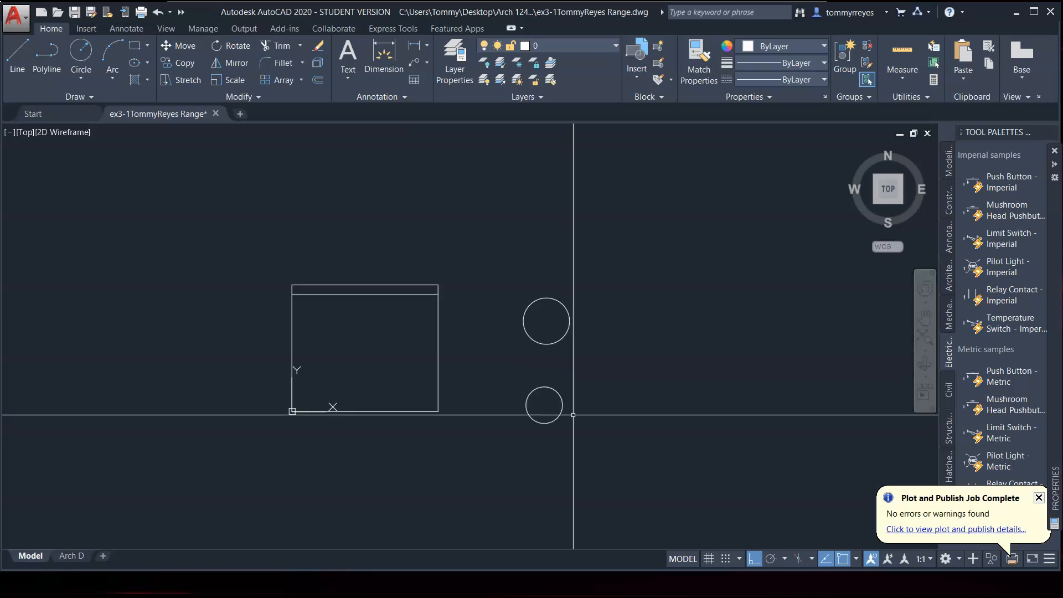
Draw a horizontal trial line across the 7.5" circle between its opposite quadrants, and remove it
{"action": "type", "text": "l"}
{"action": "key", "text": "Return"}
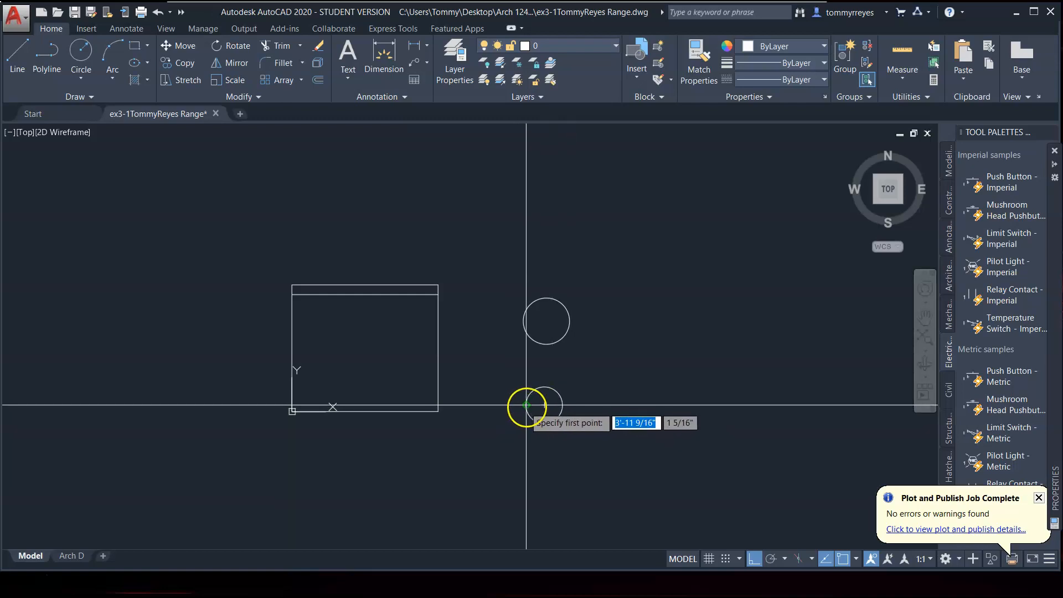
{"action": "left_click", "coordinate": [526, 405]}
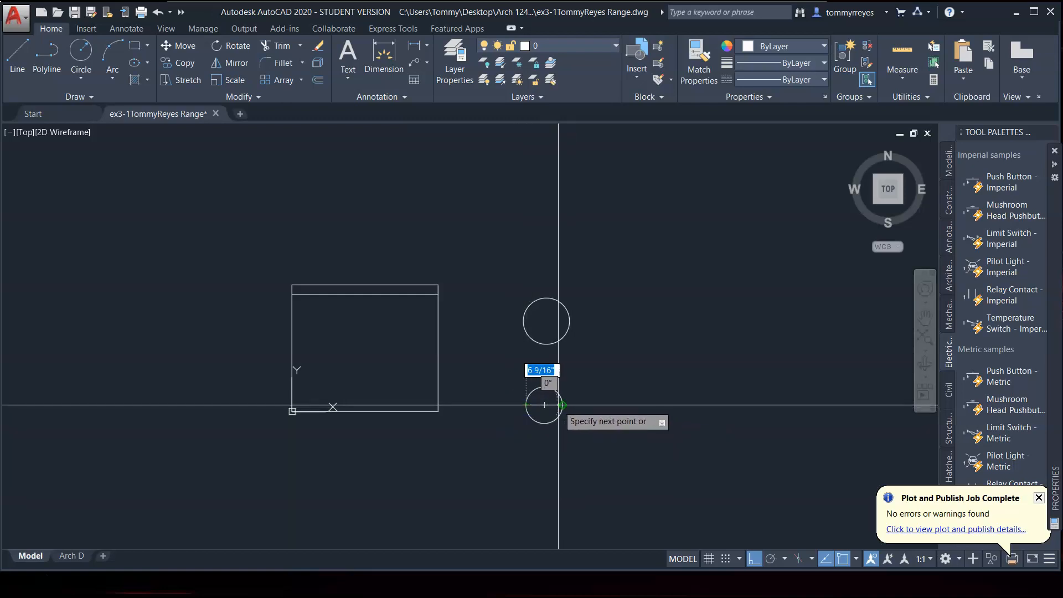
{"action": "scroll", "coordinate": [567, 403], "scroll_direction": "up", "scroll_amount": 5}
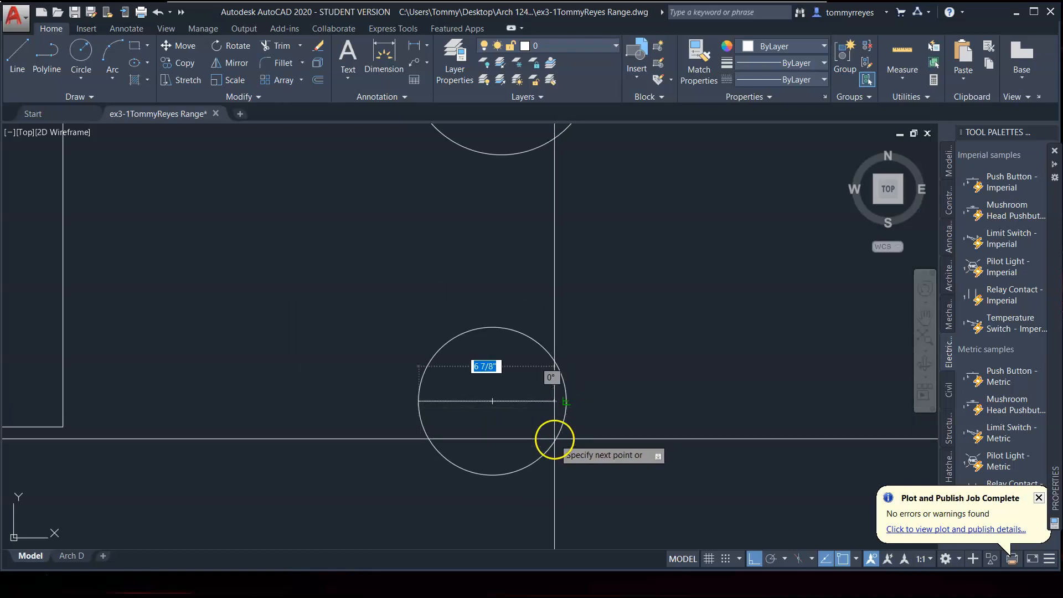
{"action": "left_click", "coordinate": [566, 400]}
{"action": "scroll", "coordinate": [631, 410], "scroll_direction": "down", "scroll_amount": 6}
{"action": "scroll", "coordinate": [631, 411], "scroll_direction": "up", "scroll_amount": 2}
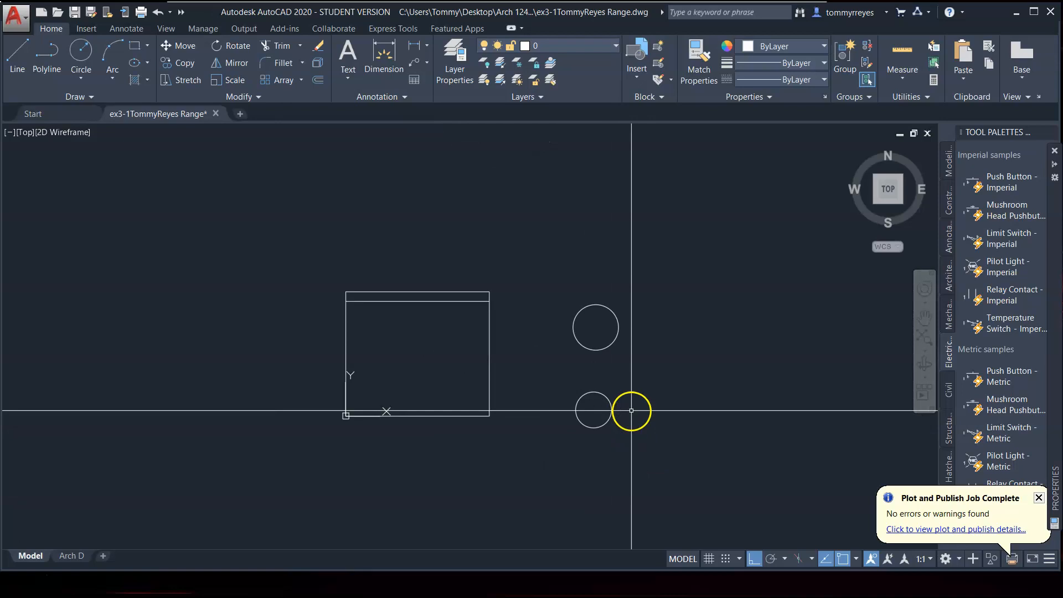
Move the 7.5" circle by its center onto the lower-left corner of the range outline
{"action": "left_click", "coordinate": [633, 299]}
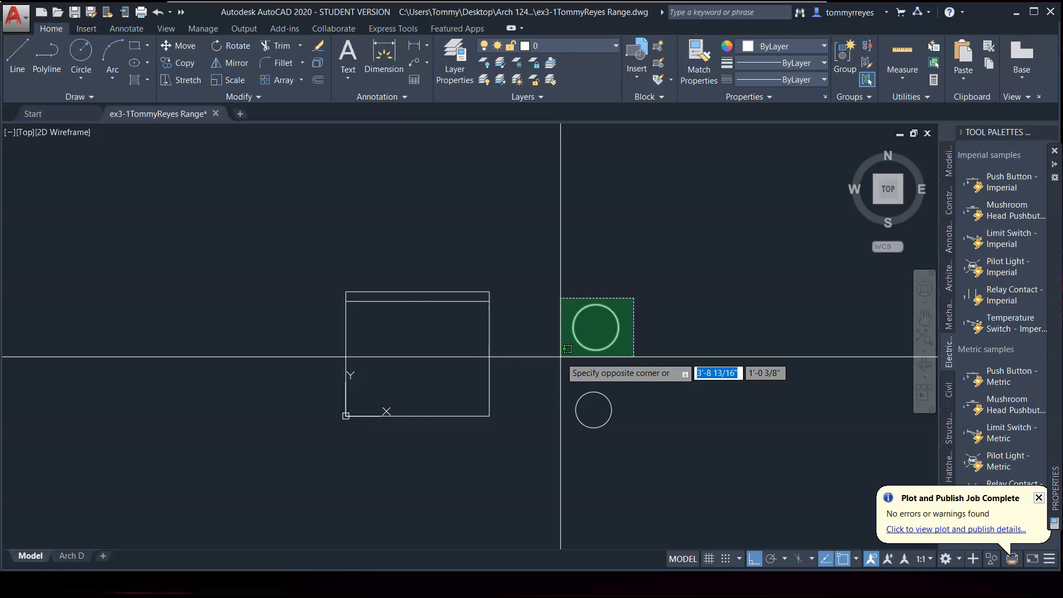
{"action": "key", "text": "Escape"}
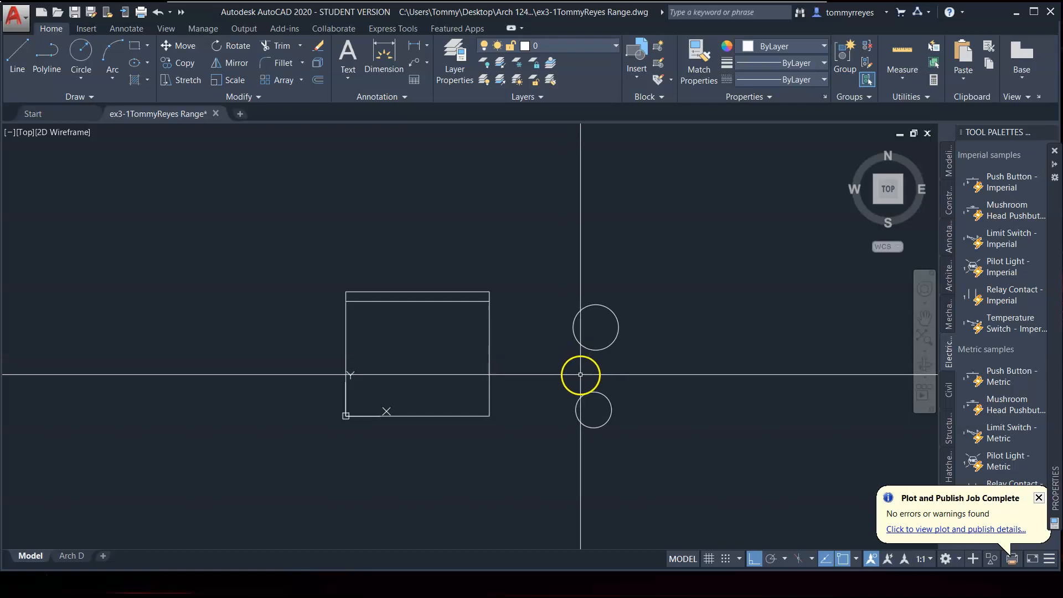
{"action": "left_click", "coordinate": [617, 388]}
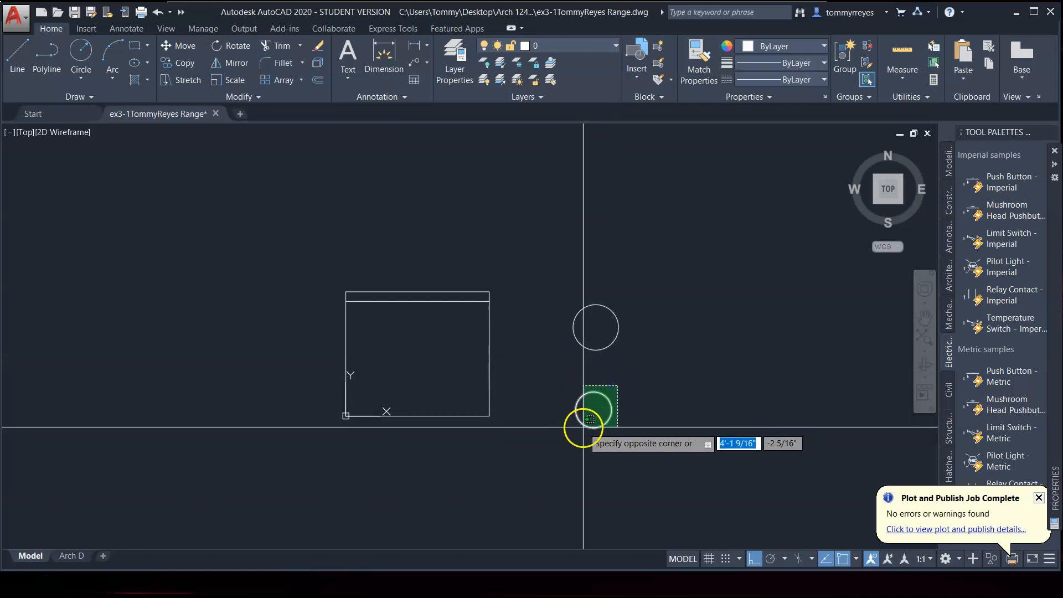
{"action": "left_click", "coordinate": [583, 426]}
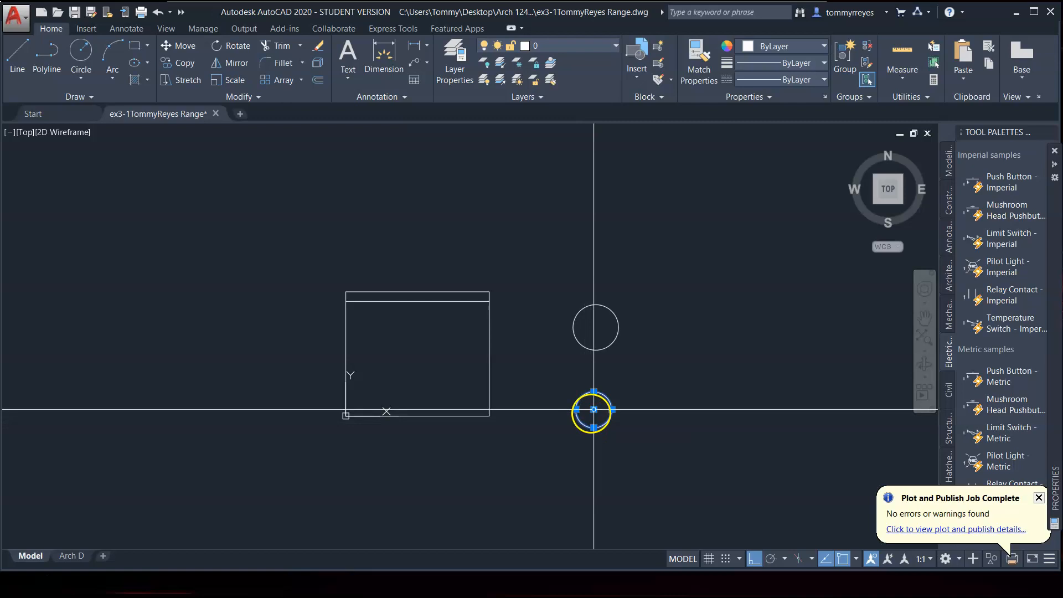
{"action": "type", "text": "m"}
{"action": "key", "text": "space"}
{"action": "left_click", "coordinate": [593, 410]}
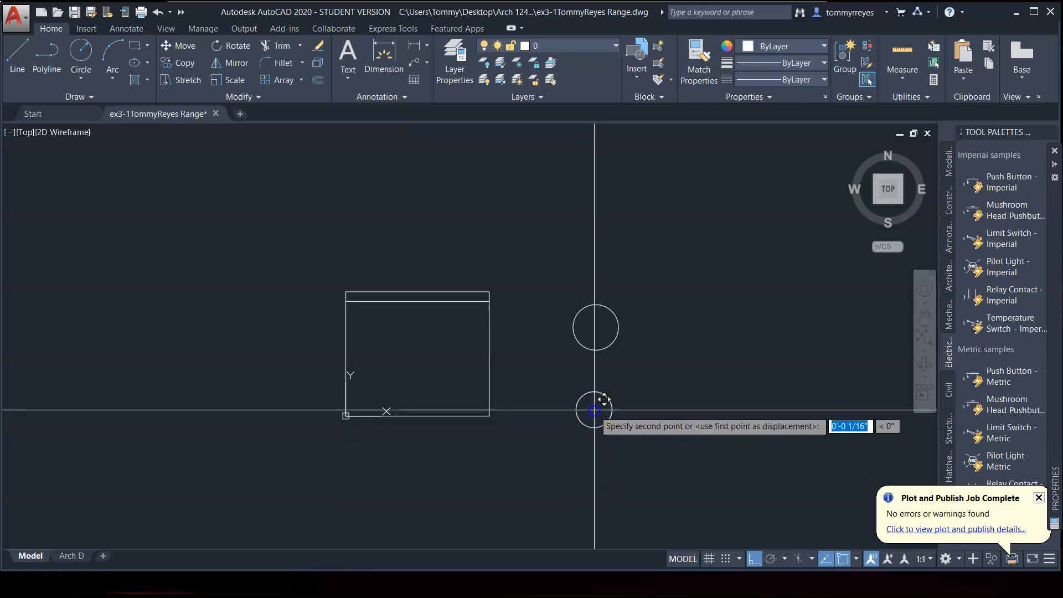
{"action": "left_click", "coordinate": [345, 415]}
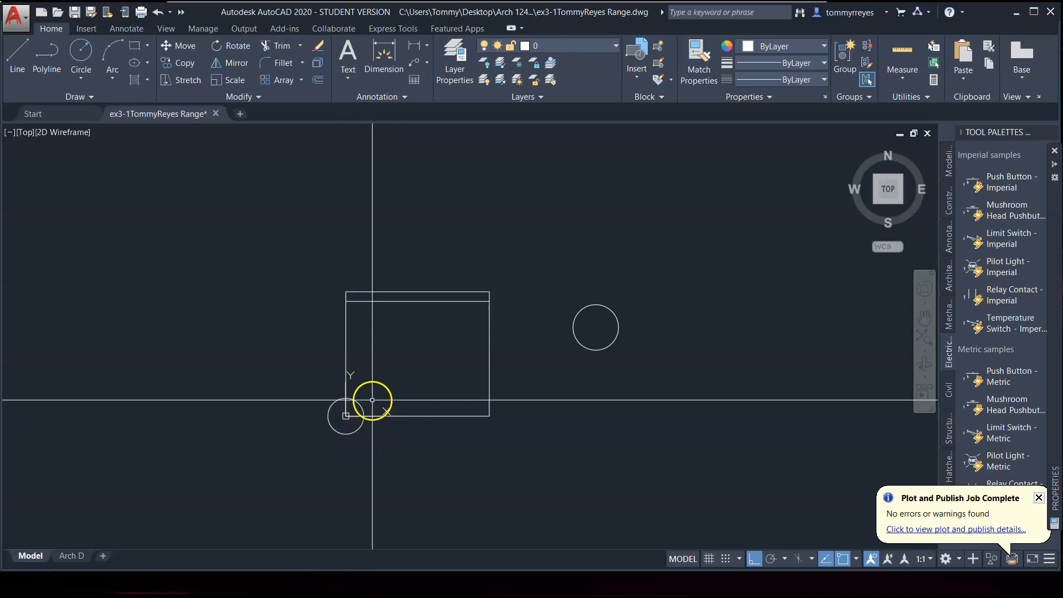
Move the 7.5" circle 7" straight up from the range's lower-left corner
{"action": "left_click", "coordinate": [351, 404]}
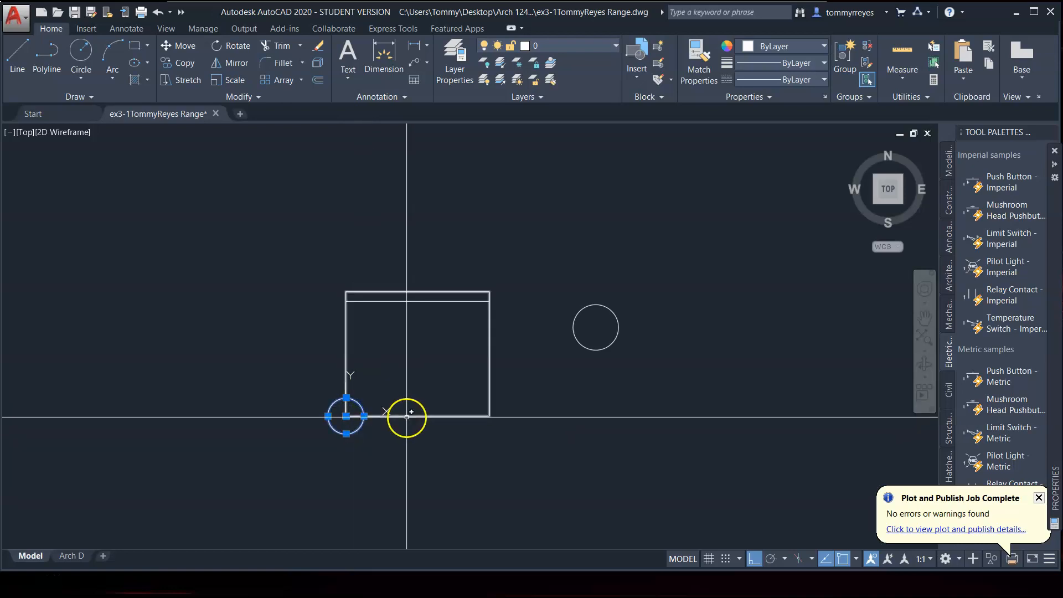
{"action": "type", "text": "m"}
{"action": "key", "text": "Return"}
{"action": "left_click", "coordinate": [349, 418]}
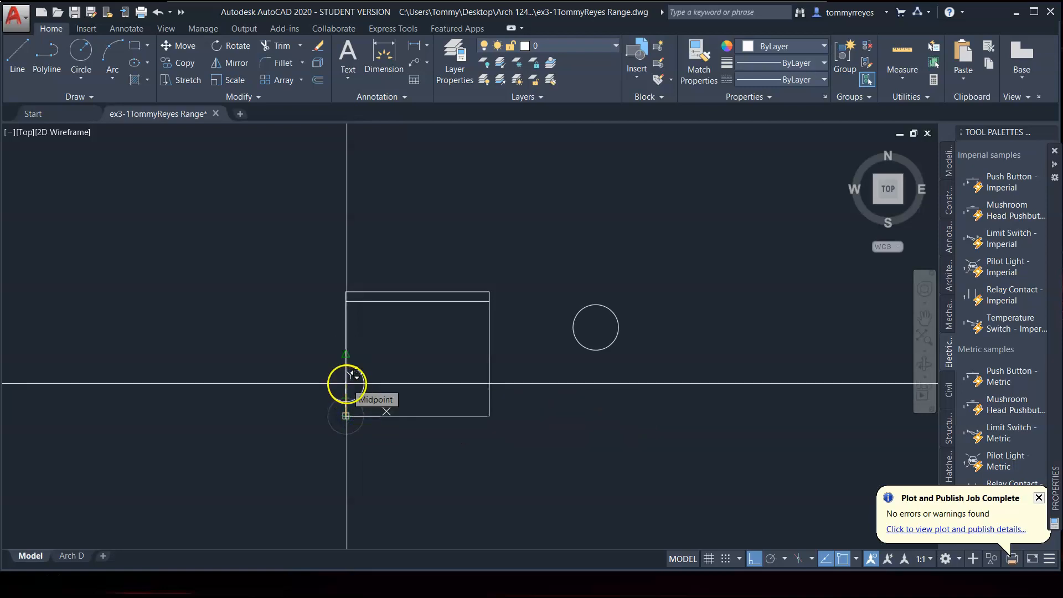
{"action": "type", "text": "7"}
{"action": "key", "text": "Return"}
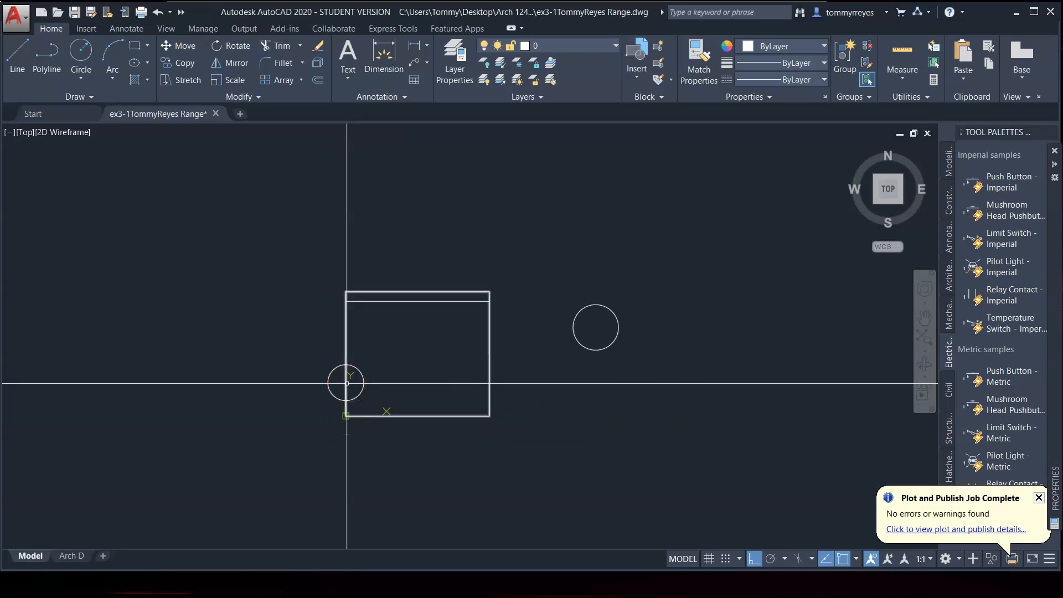
Move the 7.5" circle 7" horizontally to the right, into the range outline
{"action": "left_click", "coordinate": [358, 389]}
{"action": "type", "text": "m"}
{"action": "key", "text": "Return"}
{"action": "left_click", "coordinate": [235, 244]}
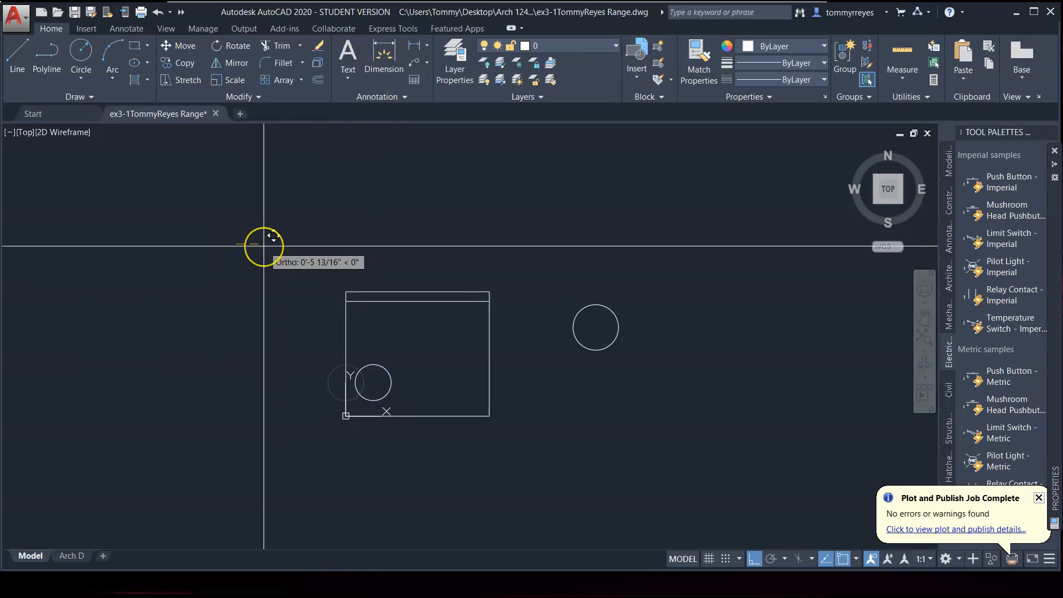
{"action": "type", "text": "1"}
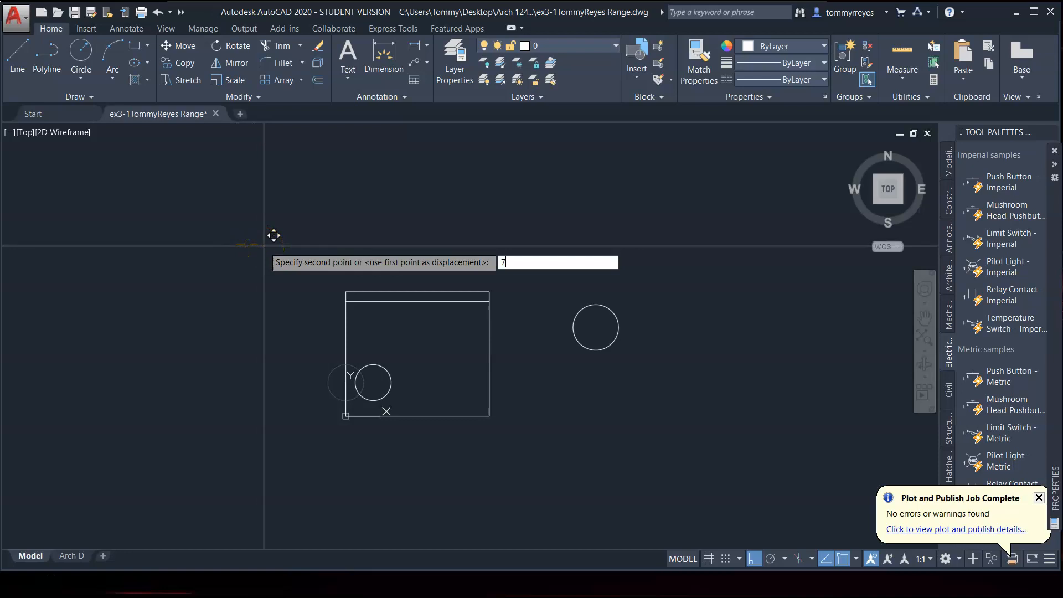
{"action": "key", "text": "Return"}
Move the 9.5" circle by its center onto the center of the 7.5" circle inside the range
{"action": "left_click", "coordinate": [622, 281]}
{"action": "left_click", "coordinate": [590, 367]}
{"action": "type", "text": "m"}
{"action": "key", "text": "Return"}
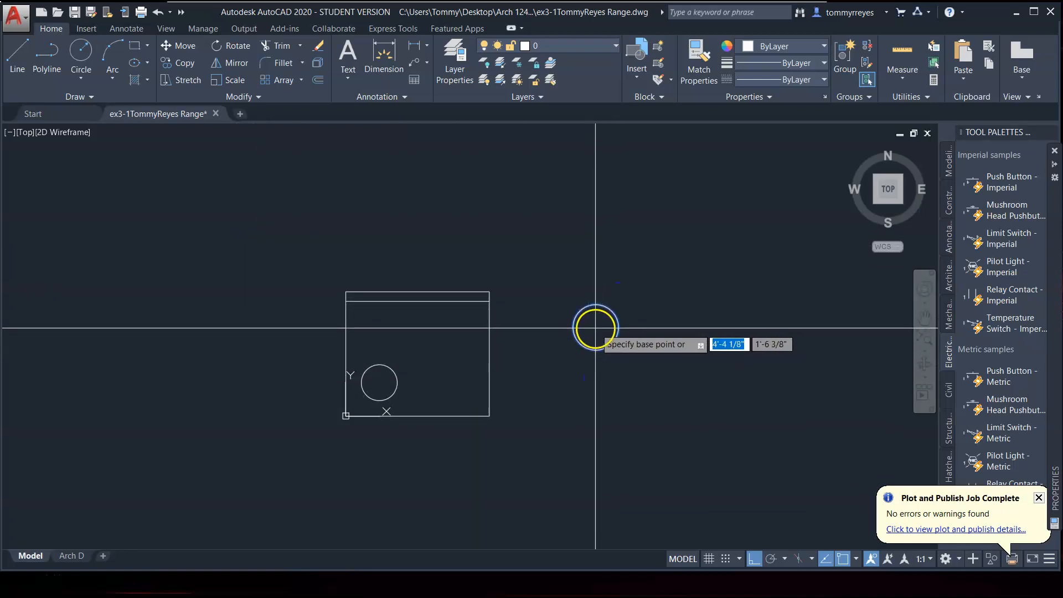
{"action": "left_click", "coordinate": [598, 328]}
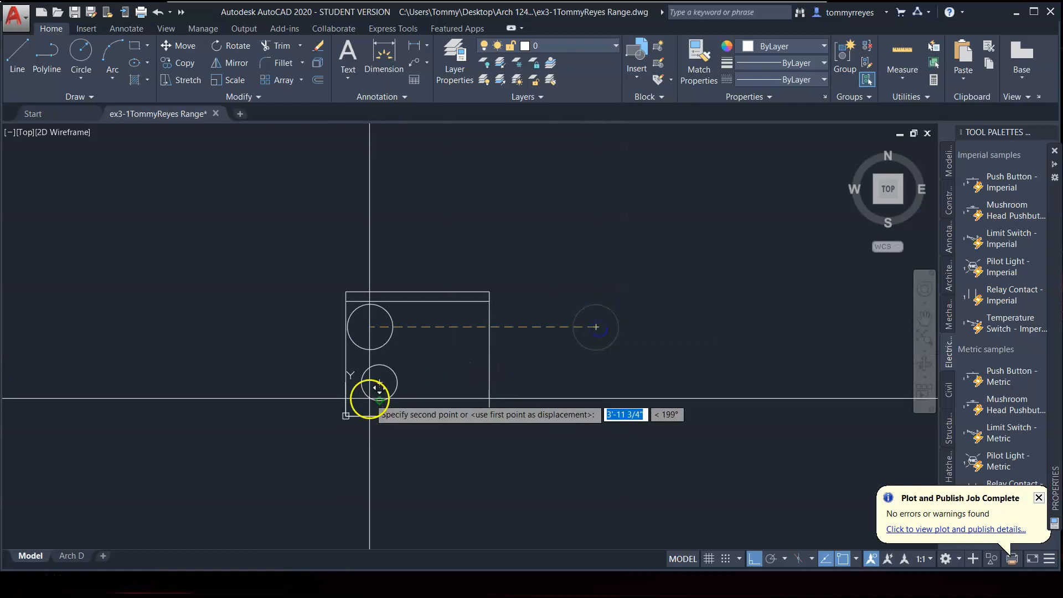
{"action": "left_click", "coordinate": [380, 382]}
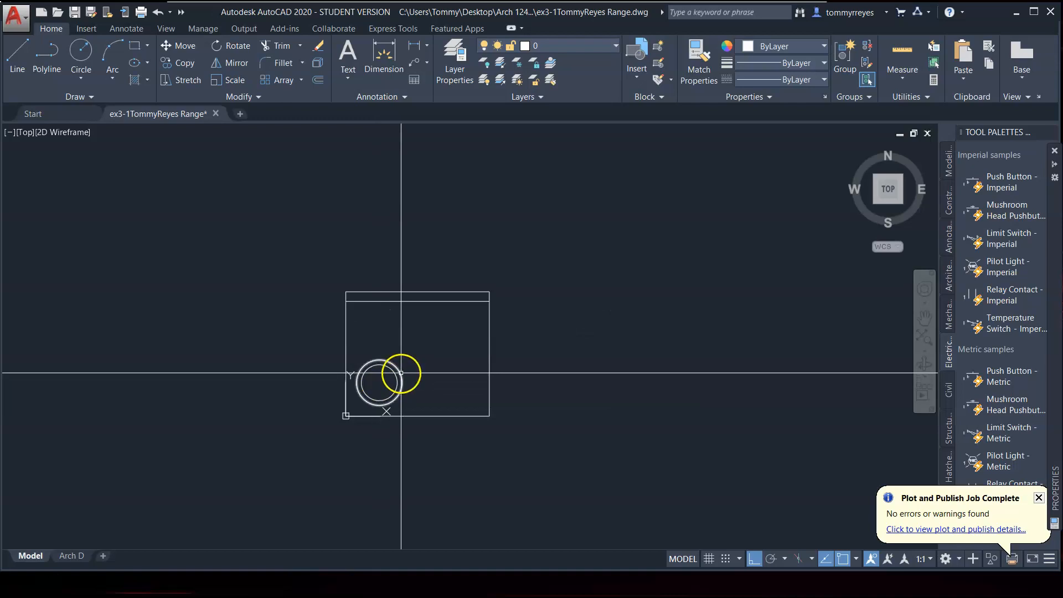
Move the 9.5" circle 11" straight up from the center of the 7.5" circle
{"action": "left_click", "coordinate": [400, 372]}
{"action": "key", "text": "m"}
{"action": "key", "text": "Return"}
{"action": "left_click", "coordinate": [379, 382]}
{"action": "type", "text": "11"}
{"action": "key", "text": "Return"}
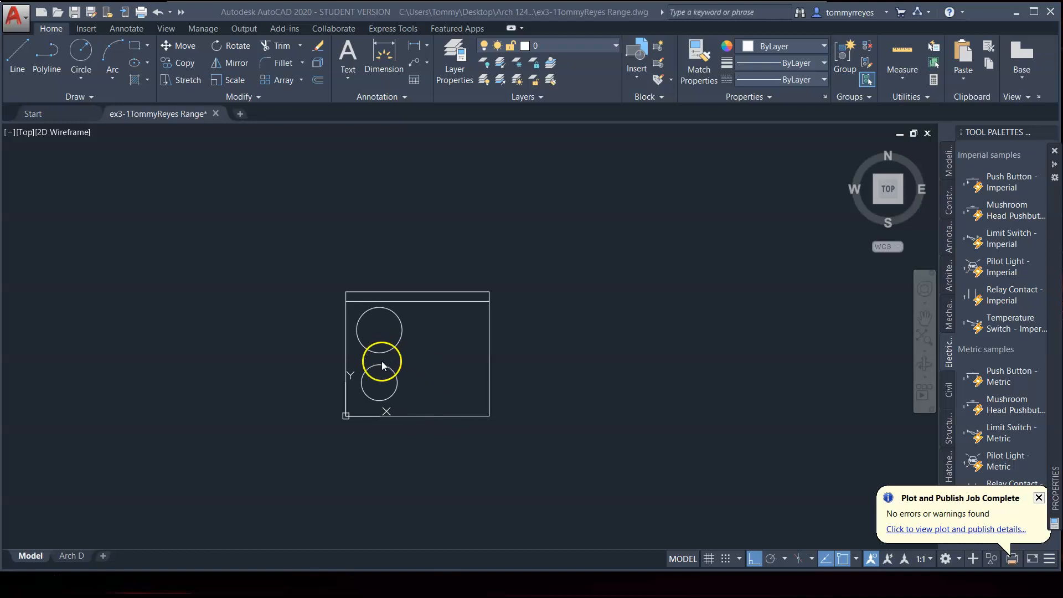
Copy the 9.5" circle by its center onto the center of the 7.5" circle below it
{"action": "scroll", "coordinate": [366, 383], "scroll_direction": "up", "scroll_amount": 4}
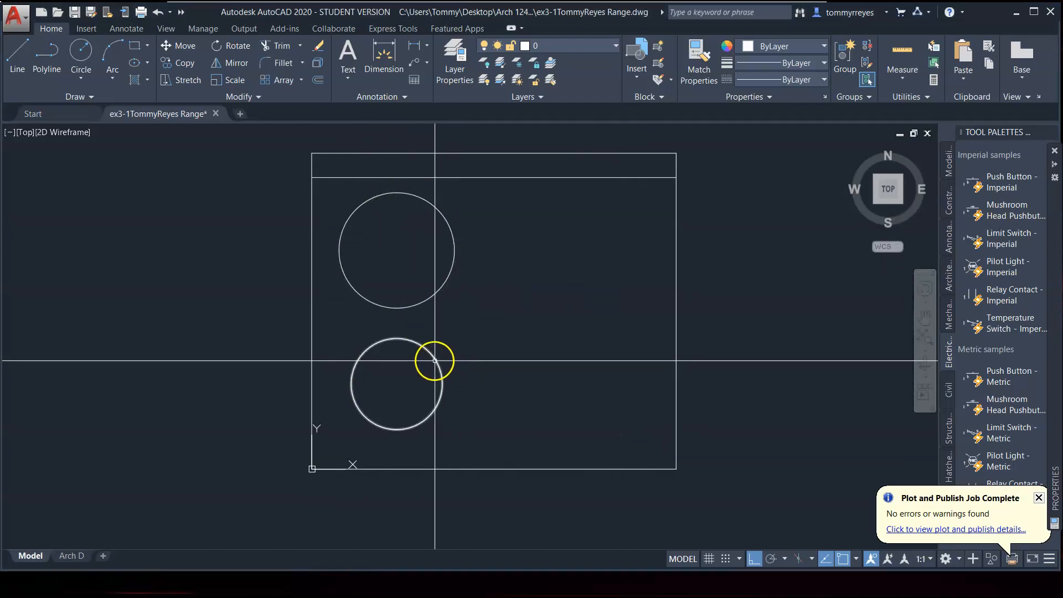
{"action": "left_click", "coordinate": [452, 258]}
{"action": "type", "text": "Co"}
{"action": "key", "text": "Return"}
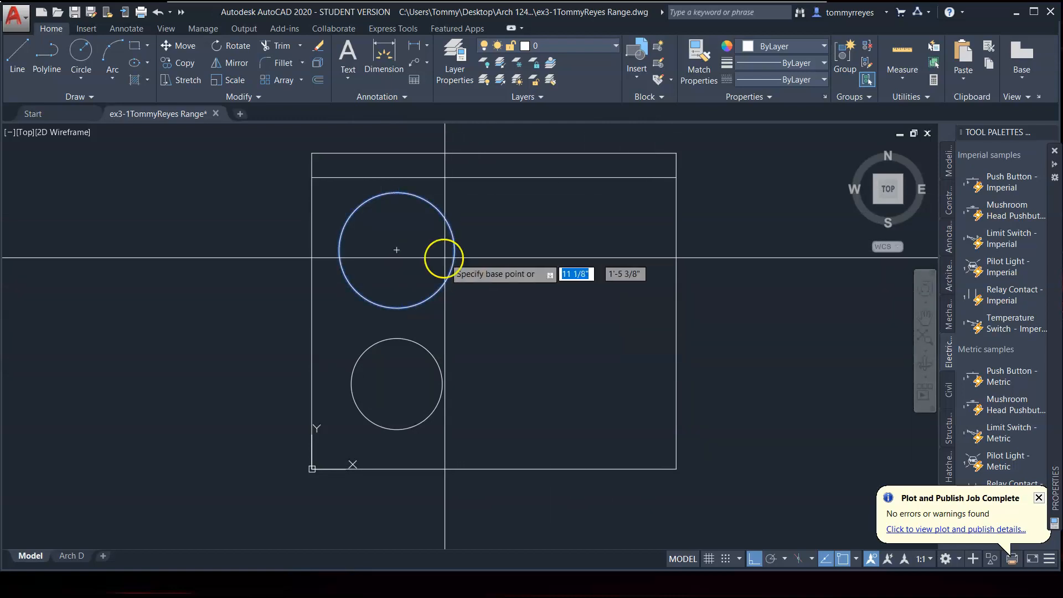
{"action": "left_click", "coordinate": [397, 249]}
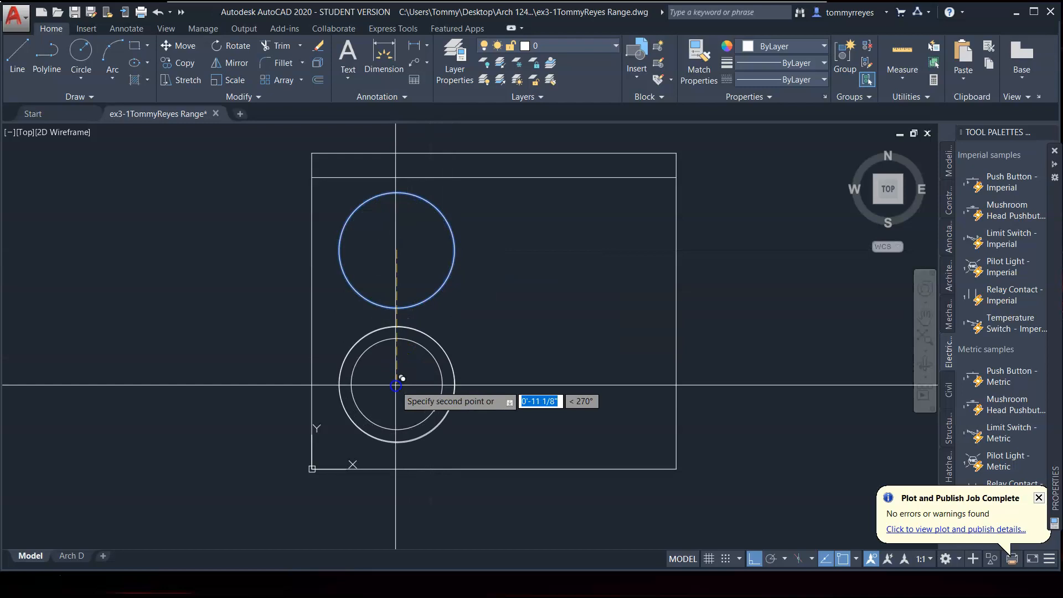
{"action": "key", "text": "Return"}
Copy the 7.5" circle by its center onto the center of the upper 9.5" circle
{"action": "left_click", "coordinate": [425, 348]}
{"action": "key", "text": "Return"}
{"action": "left_click", "coordinate": [396, 383]}
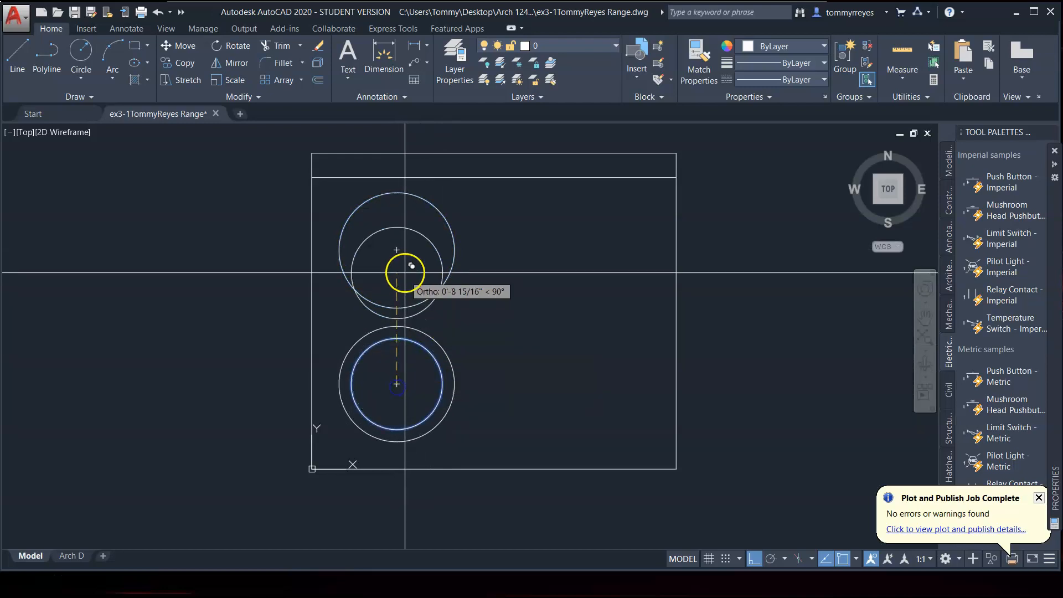
{"action": "key", "text": "Escape"}
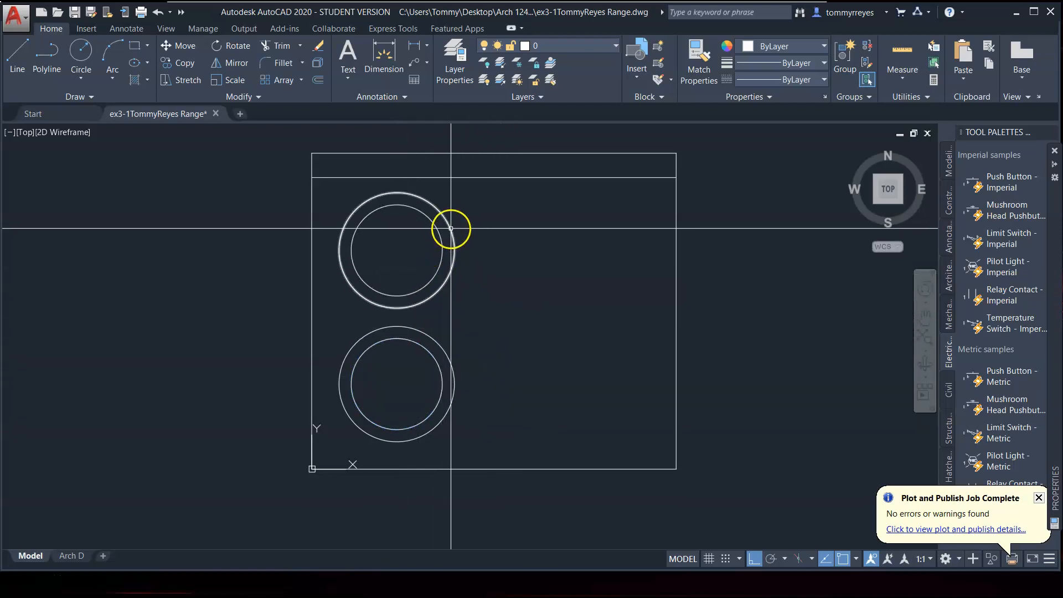
Move the upper 7.5" circle and the lower 9.5" circle together 1'4" to the right
{"action": "left_click", "coordinate": [441, 246]}
{"action": "left_click", "coordinate": [444, 347]}
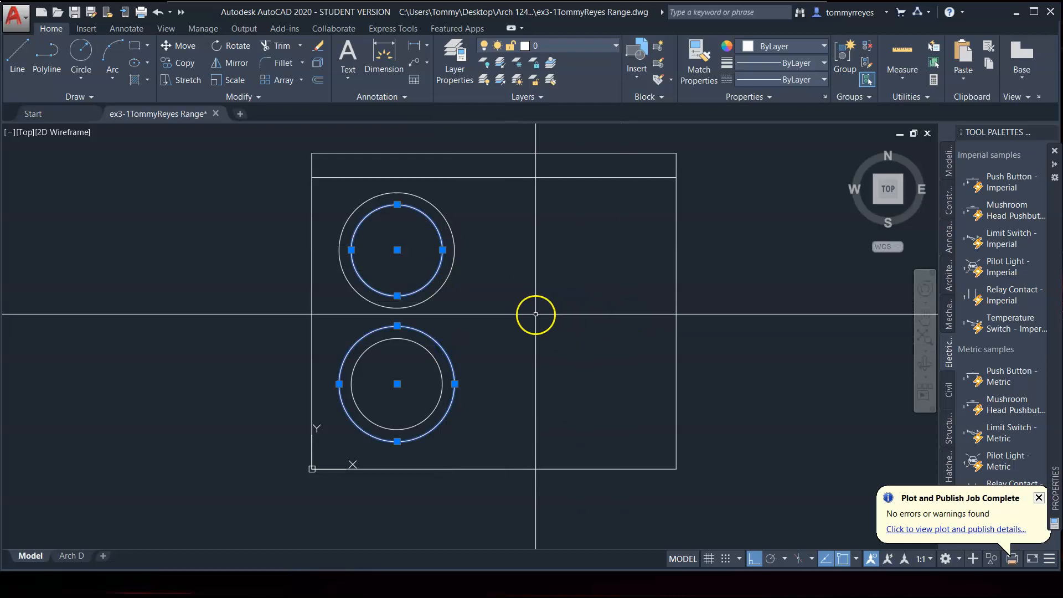
{"action": "type", "text": "m"}
{"action": "key", "text": "Return"}
{"action": "left_click", "coordinate": [732, 323]}
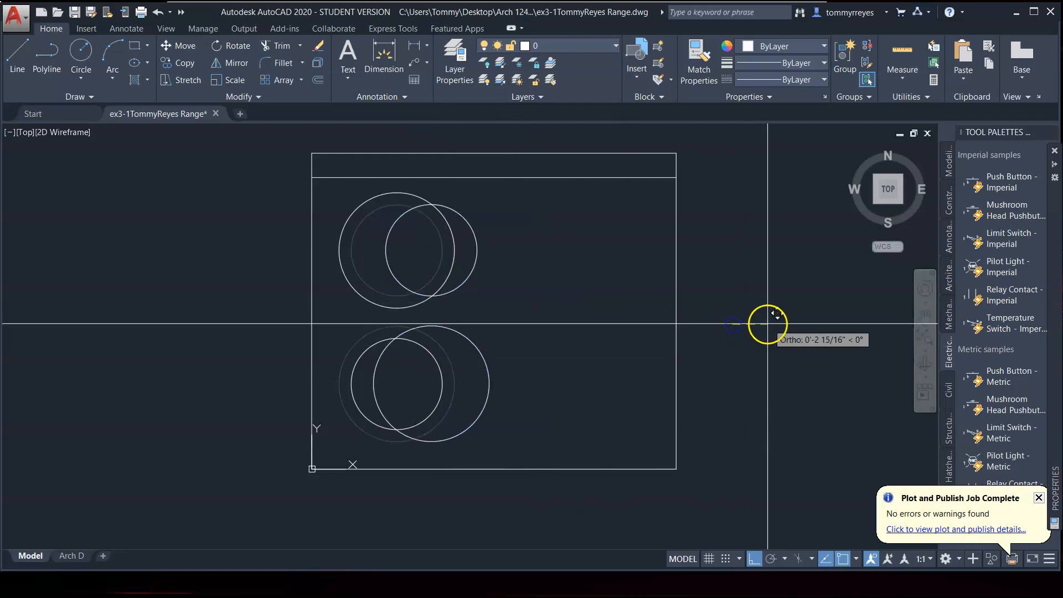
{"action": "type", "text": "1'4"}
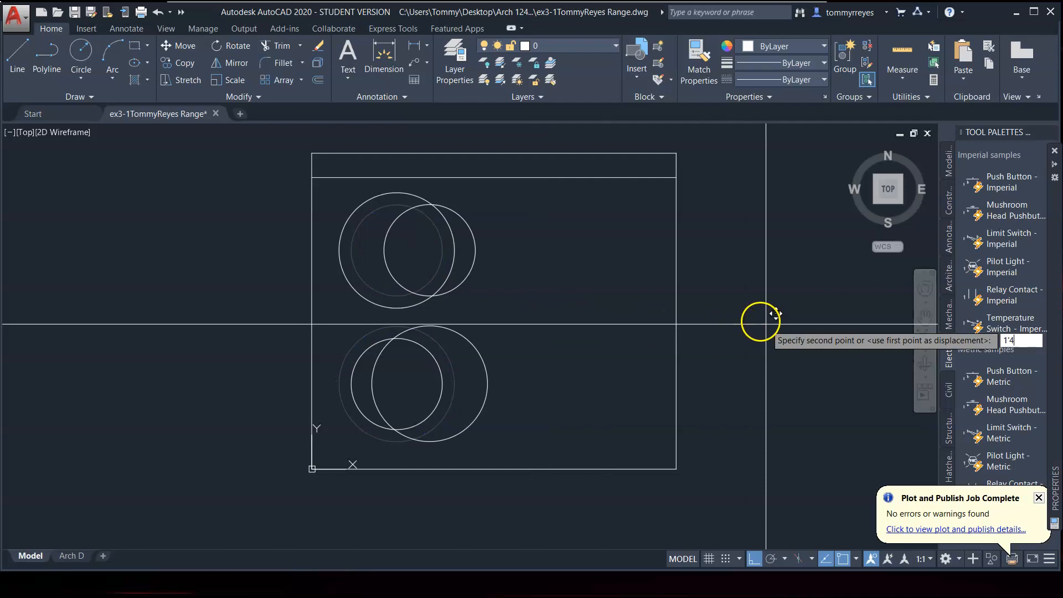
{"action": "key", "text": "Return"}
Draw trial lines from the range's lower-left corner outward to the left, up, and right to the center of the lower-left burner
{"action": "scroll", "coordinate": [647, 351], "scroll_direction": "down", "scroll_amount": 3}
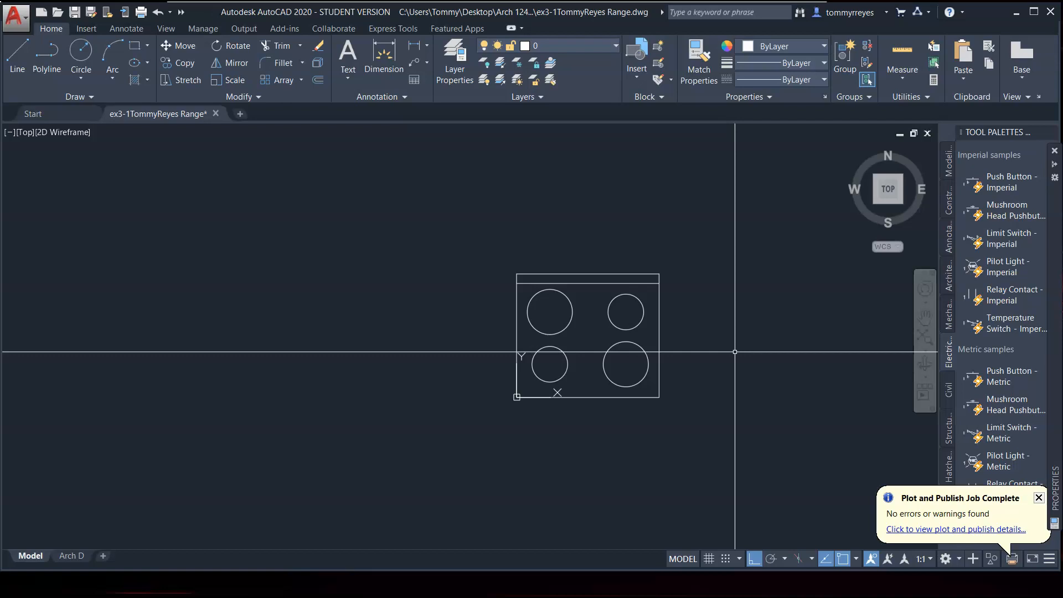
{"action": "type", "text": "l"}
{"action": "key", "text": "Return"}
{"action": "scroll", "coordinate": [516, 396], "scroll_direction": "up", "scroll_amount": 4}
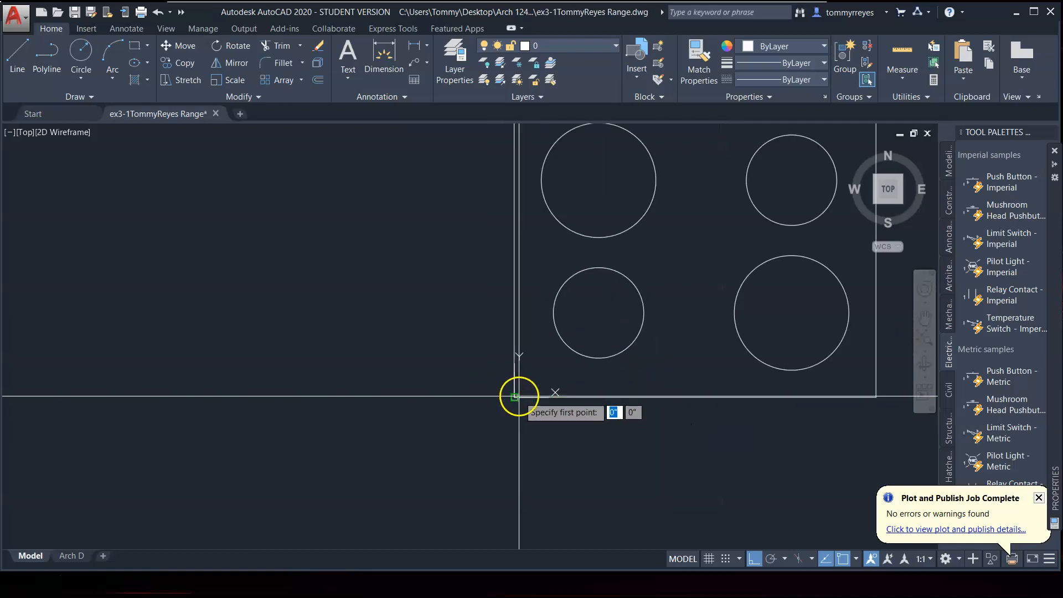
{"action": "left_click", "coordinate": [509, 395]}
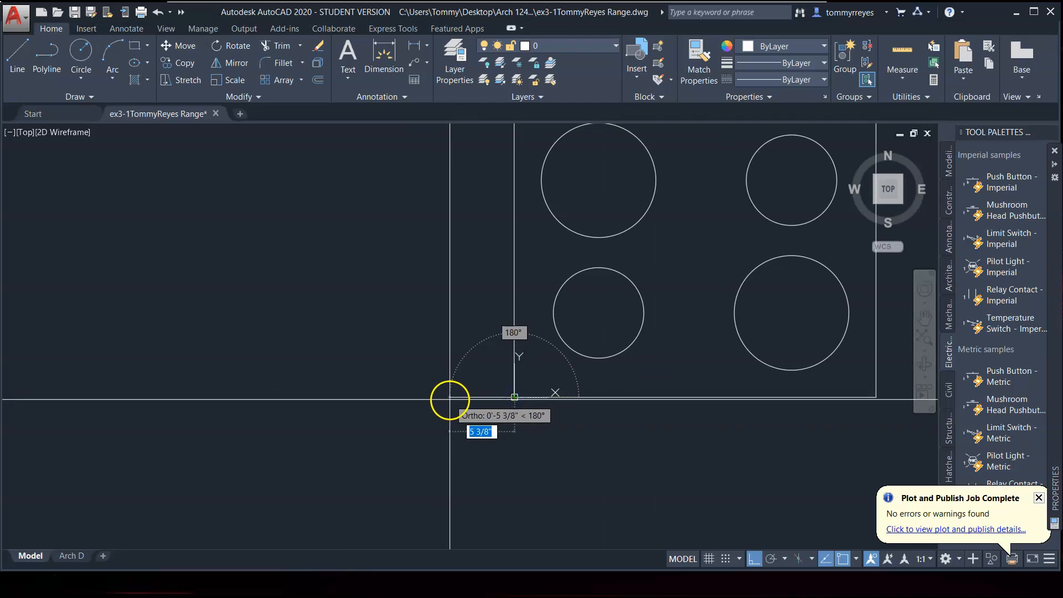
{"action": "left_click", "coordinate": [449, 398]}
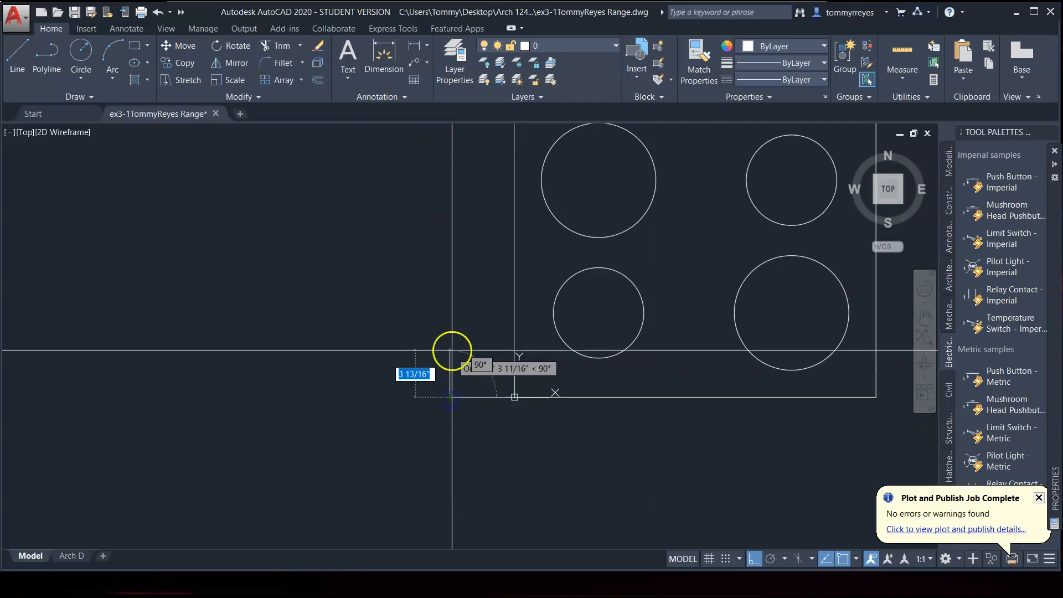
{"action": "left_click", "coordinate": [449, 311]}
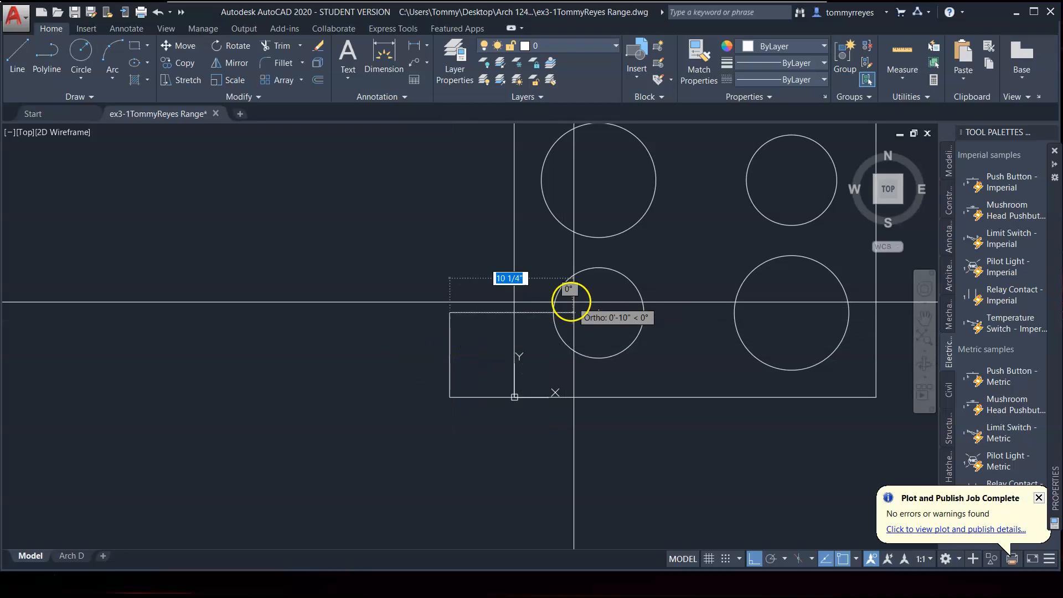
{"action": "left_click", "coordinate": [515, 312]}
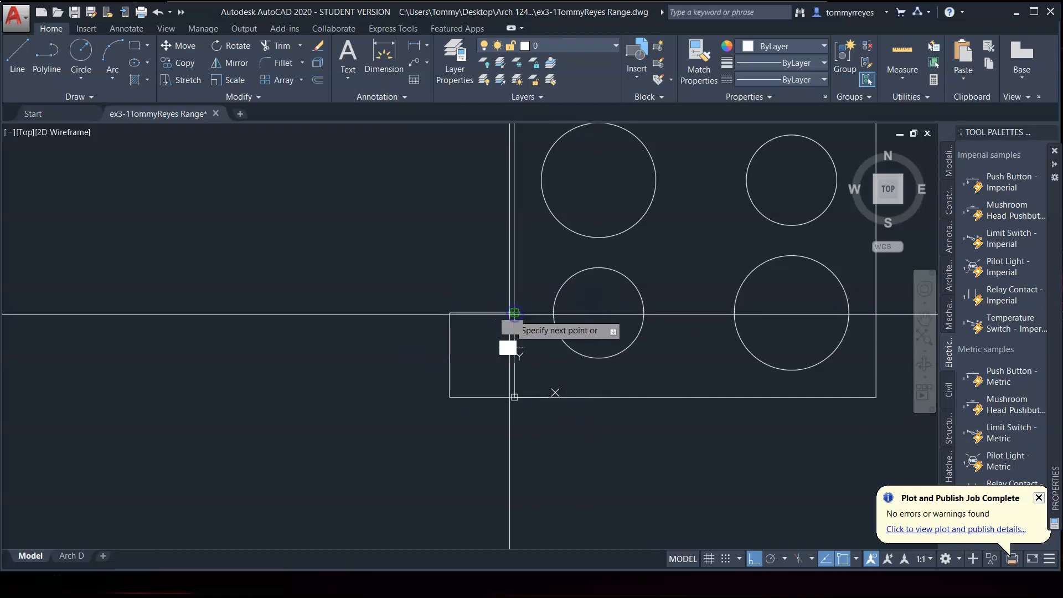
{"action": "left_click", "coordinate": [598, 313]}
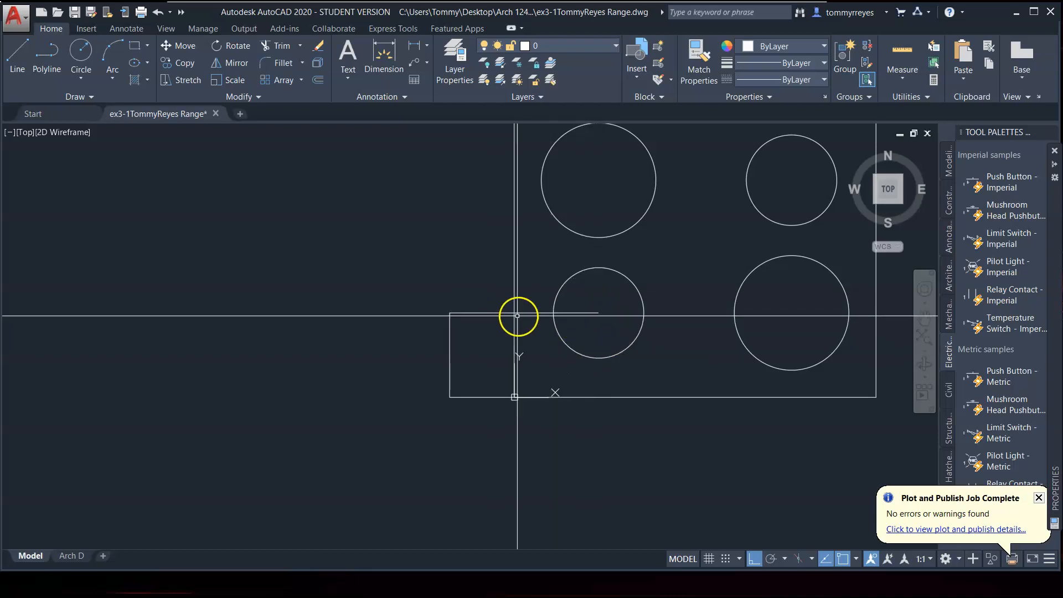
Delete the trial lines around the range's lower-left corner
{"action": "left_click", "coordinate": [534, 312]}
{"action": "left_click", "coordinate": [483, 293]}
{"action": "left_click", "coordinate": [403, 449]}
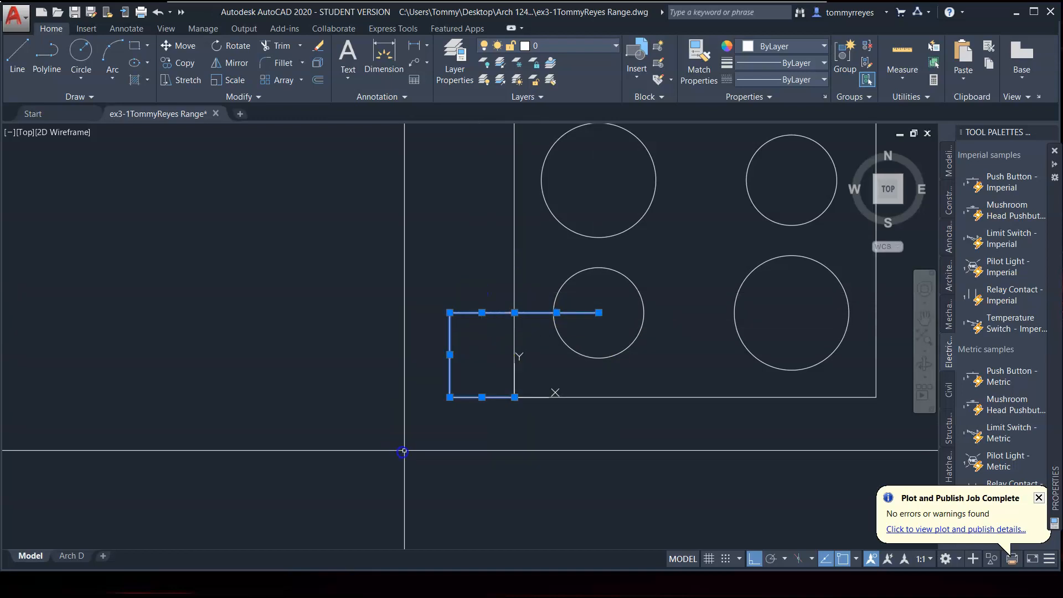
{"action": "scroll", "coordinate": [450, 424], "scroll_direction": "down", "scroll_amount": 5}
{"action": "key", "text": "Delete"}
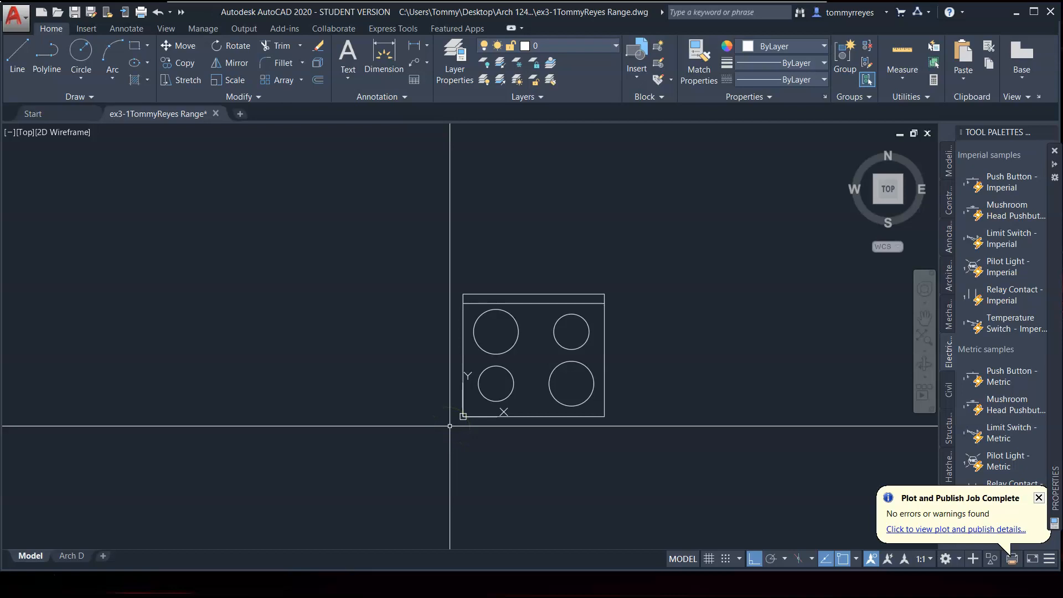
Save the finished range drawing
{"action": "key", "text": "ctrl+s"}
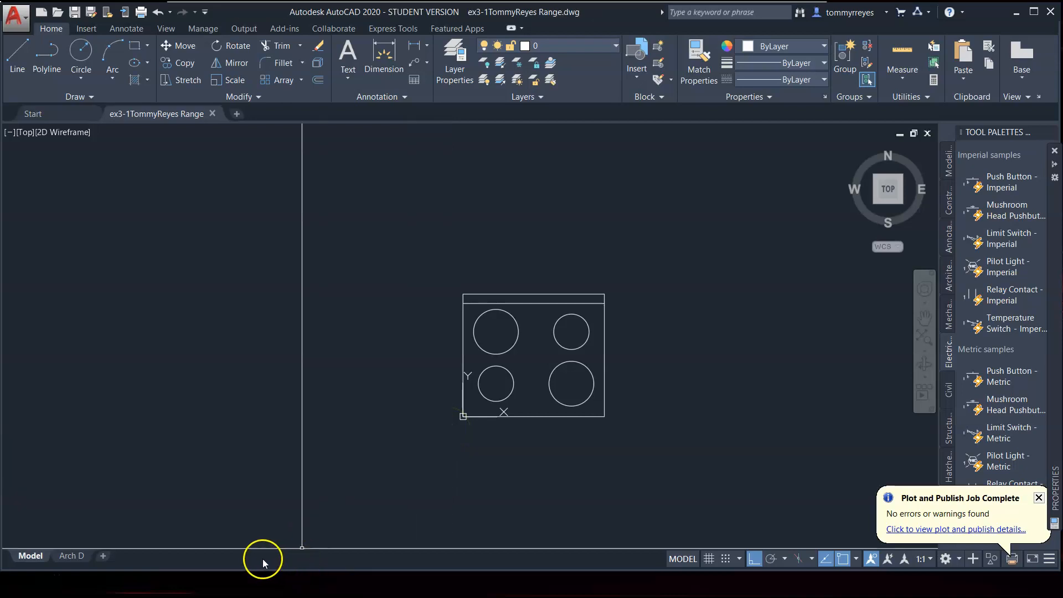
{"action": "left_click", "coordinate": [26, 572]}
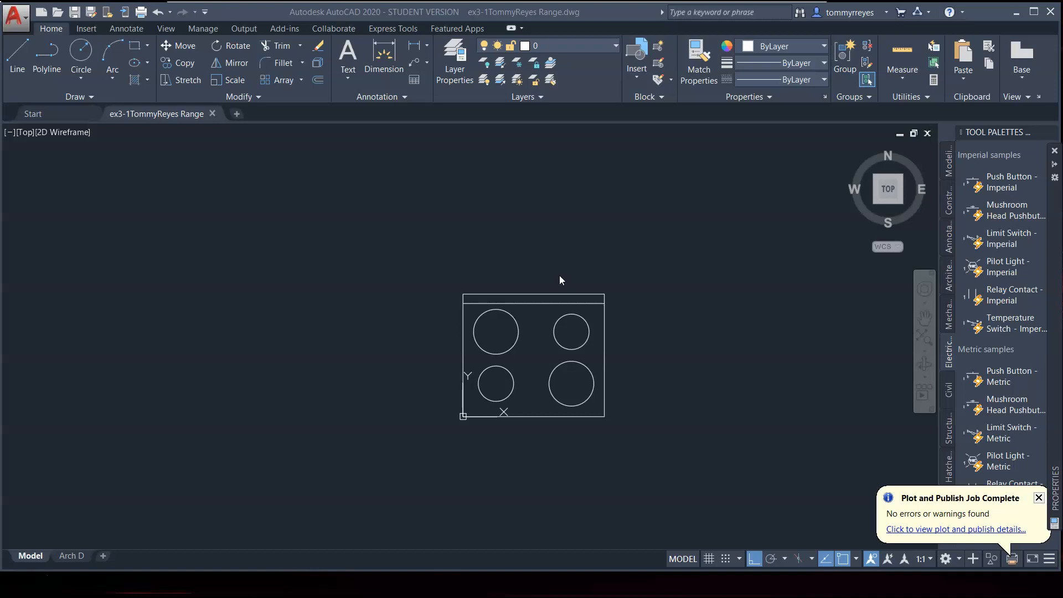
{"action": "left_click", "coordinate": [559, 275]}
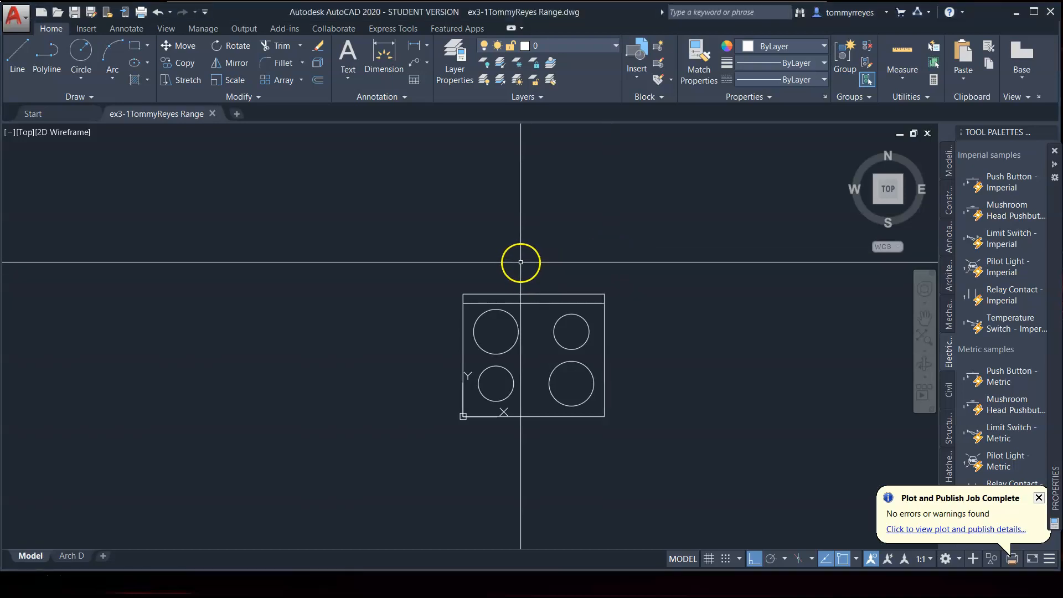
Save the drawing in the Assignments folder as a new file whose name ends in Chair-2
{"action": "key", "text": "ctrl+shift+s"}
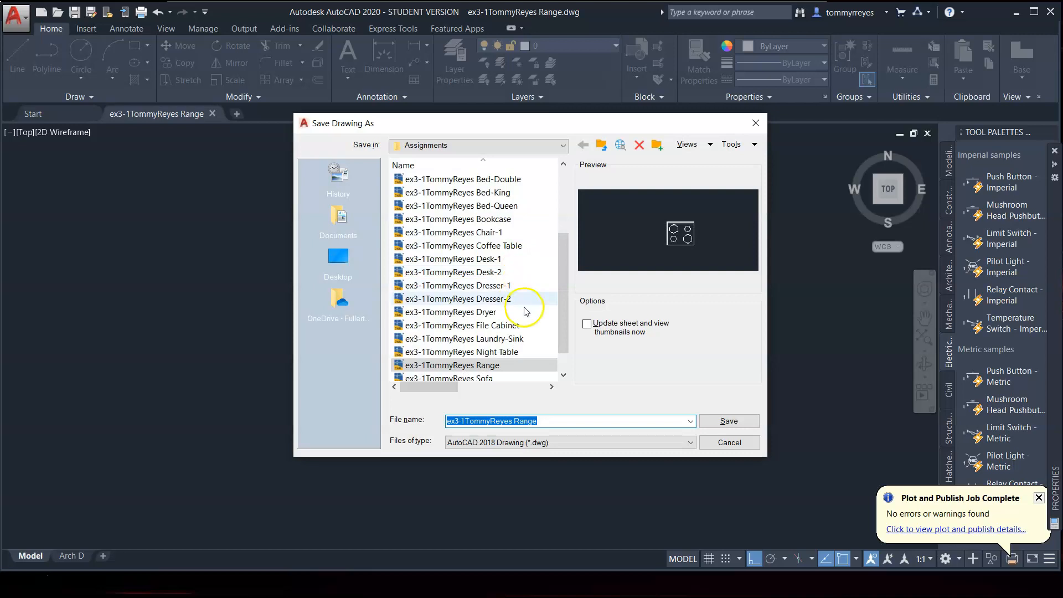
{"action": "left_click", "coordinate": [565, 422]}
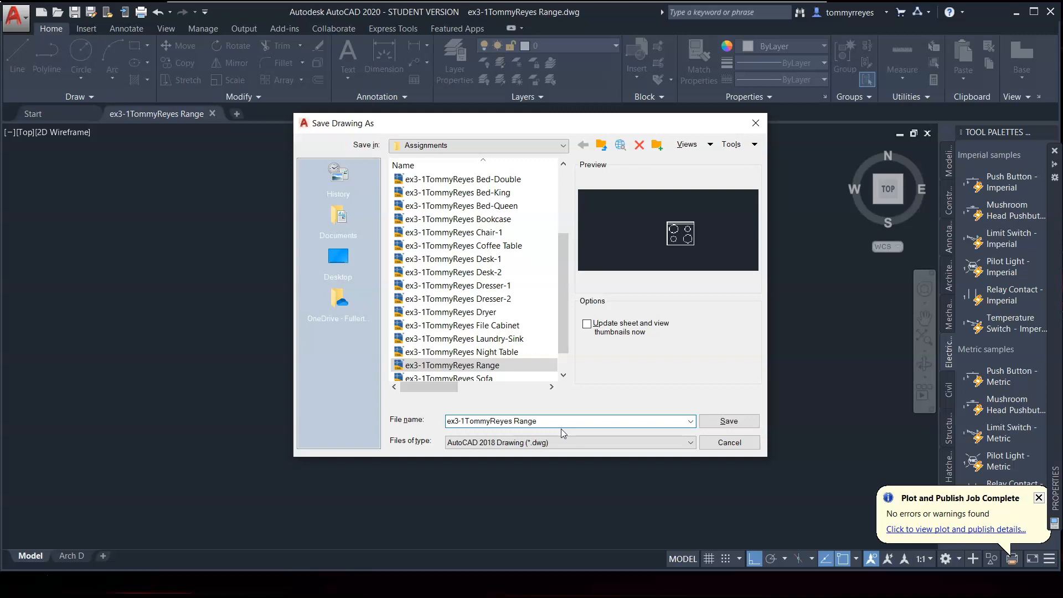
{"action": "key", "text": "BackSpace"}
{"action": "key", "text": "BackSpace"}
{"action": "key", "text": "BackSpace"}
{"action": "key", "text": "BackSpace"}
{"action": "key", "text": "BackSpace"}
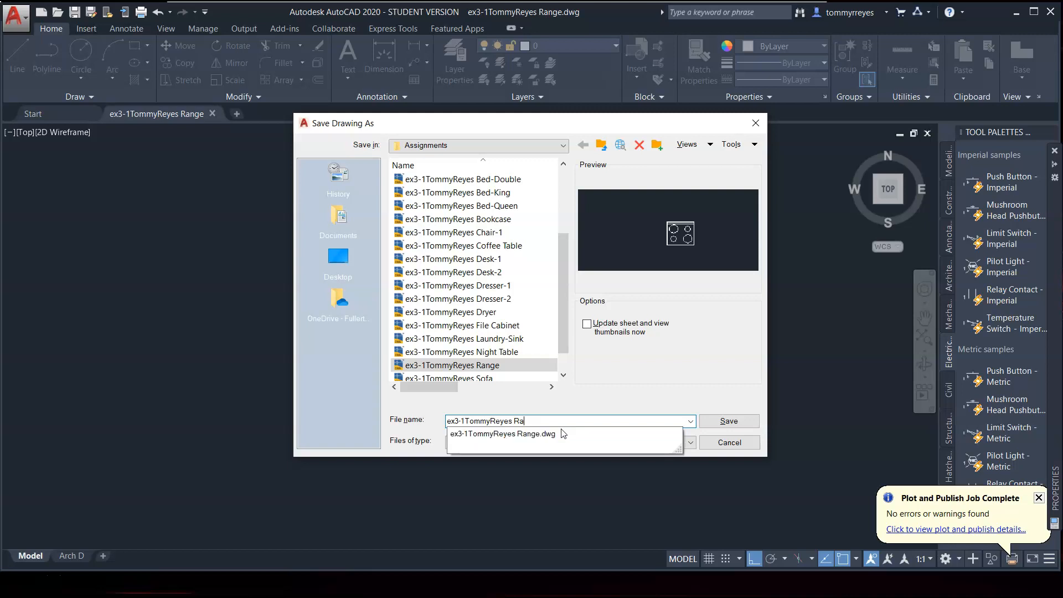
{"action": "type", "text": "Chair-2"}
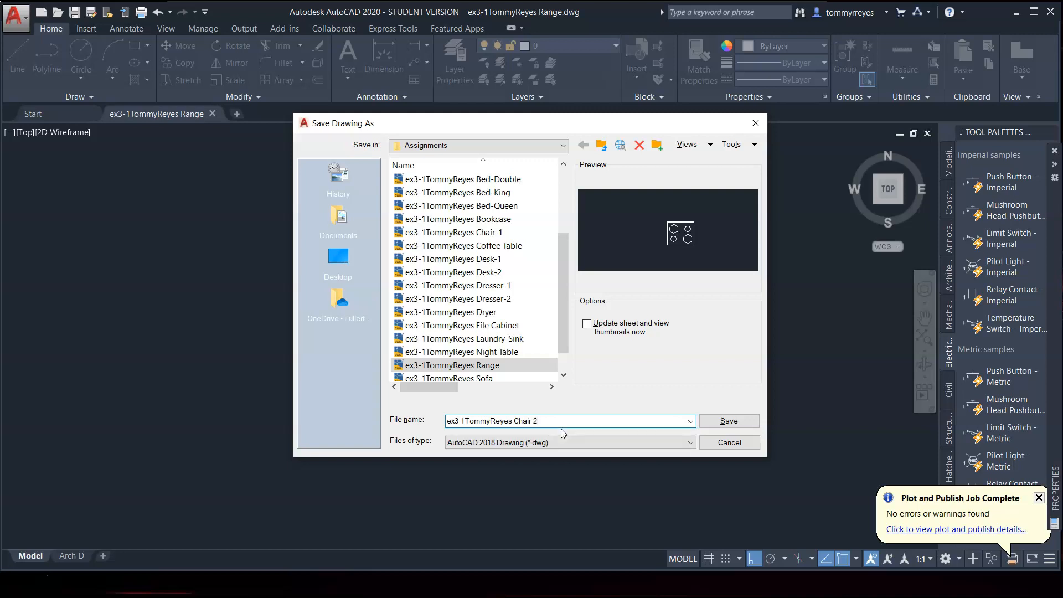
{"action": "left_click", "coordinate": [728, 421]}
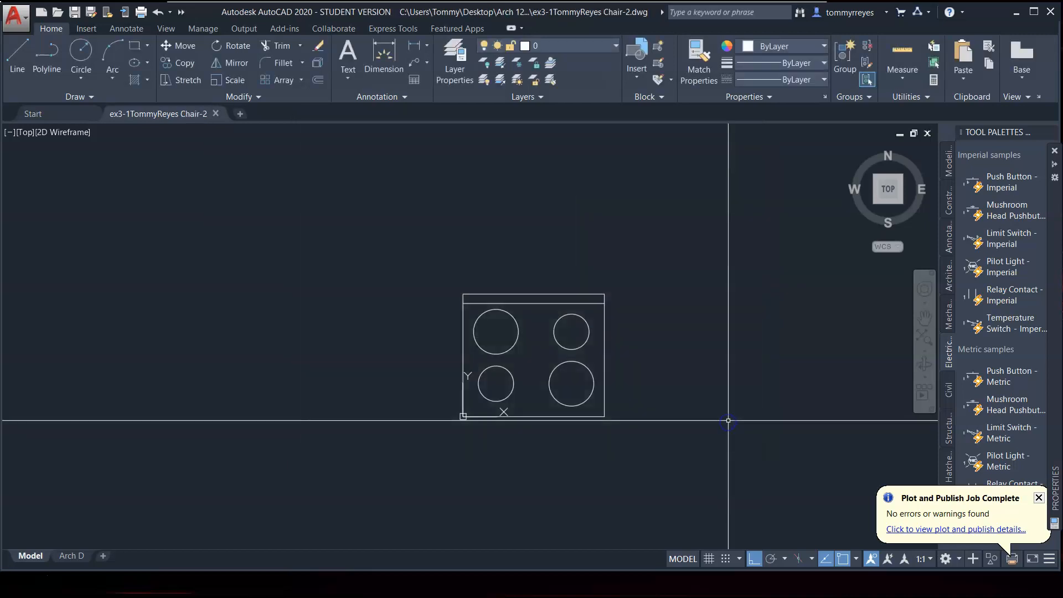
Delete all of the range geometry from the Chair-2 drawing
{"action": "left_click", "coordinate": [448, 271]}
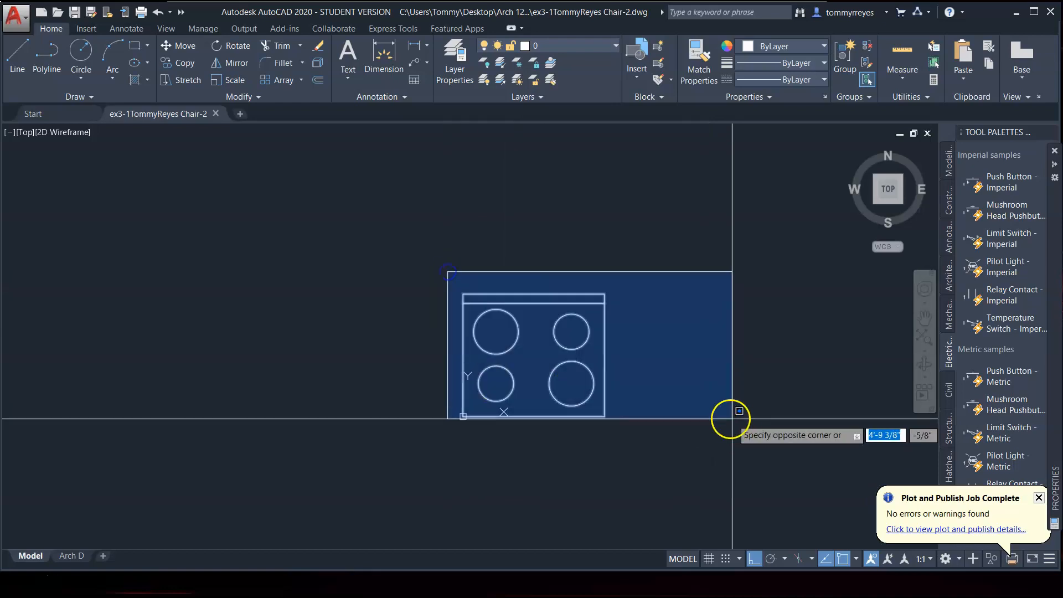
{"action": "left_click", "coordinate": [702, 442]}
{"action": "key", "text": "Delete"}
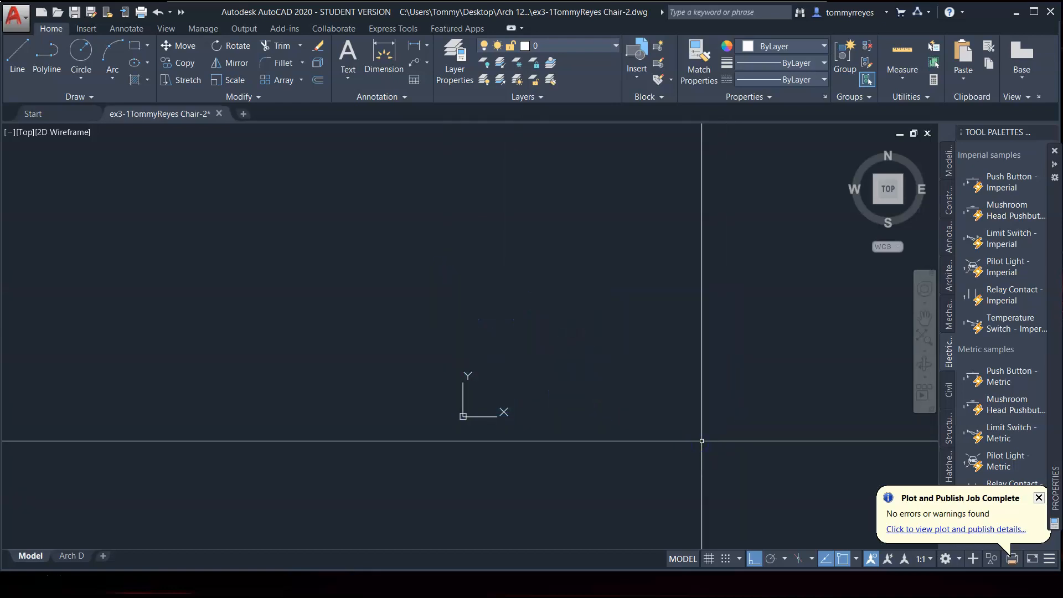
{"action": "left_click", "coordinate": [26, 571]}
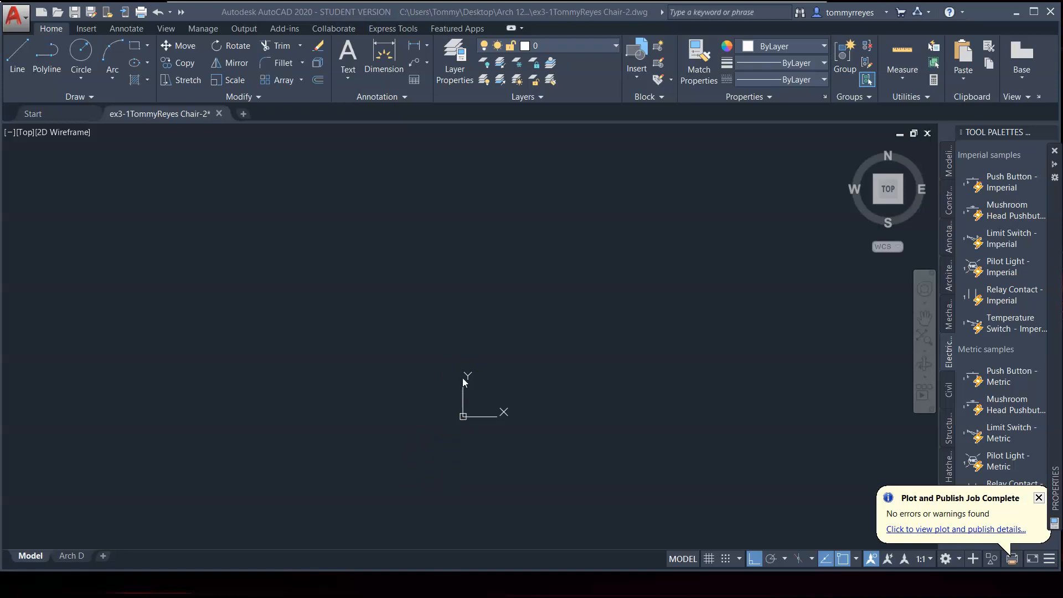
Draw connected lines from 0,0 going 2'6" to the right and 2'6" up
{"action": "left_click", "coordinate": [473, 388]}
{"action": "type", "text": "l"}
{"action": "key", "text": "Return"}
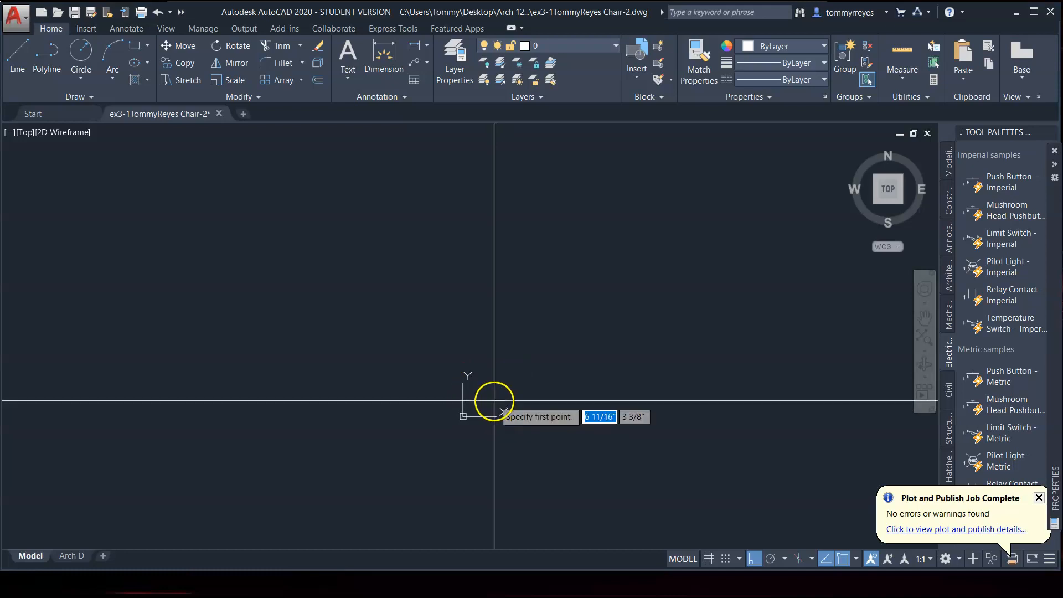
{"action": "type", "text": "0,0"}
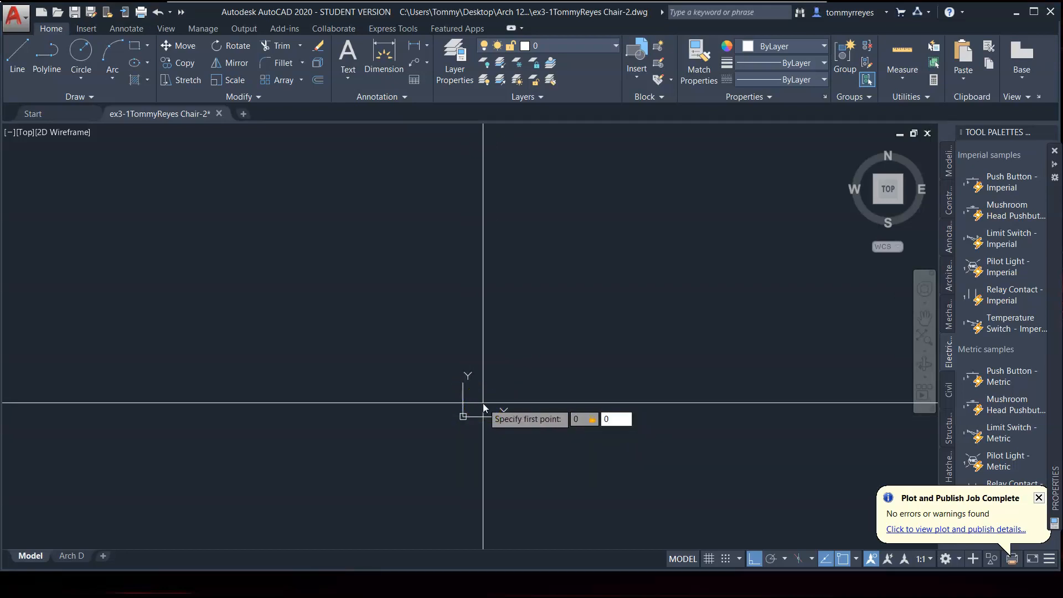
{"action": "key", "text": "Return"}
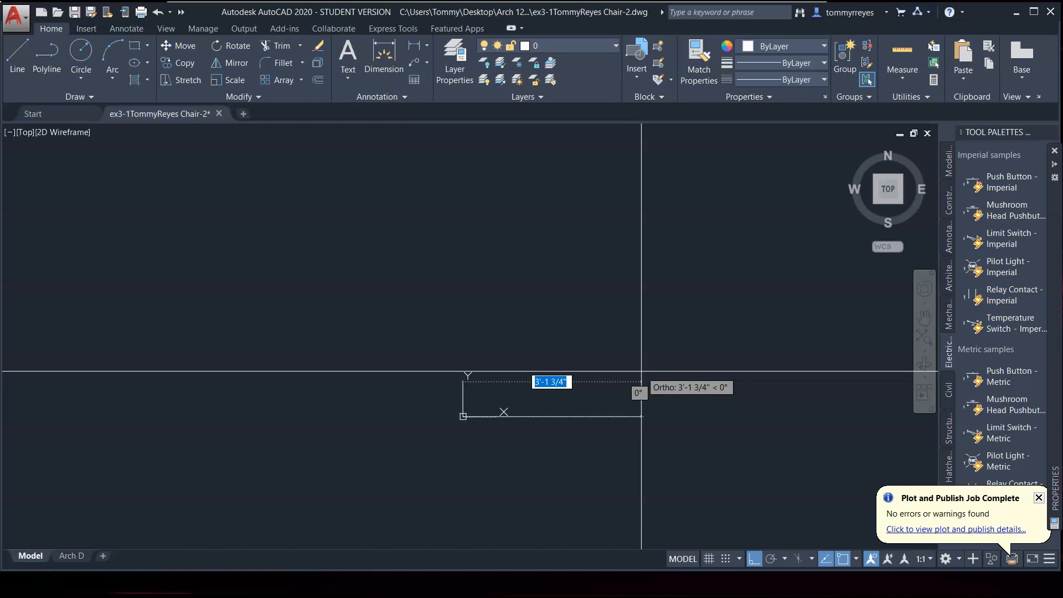
{"action": "type", "text": "2'6"}
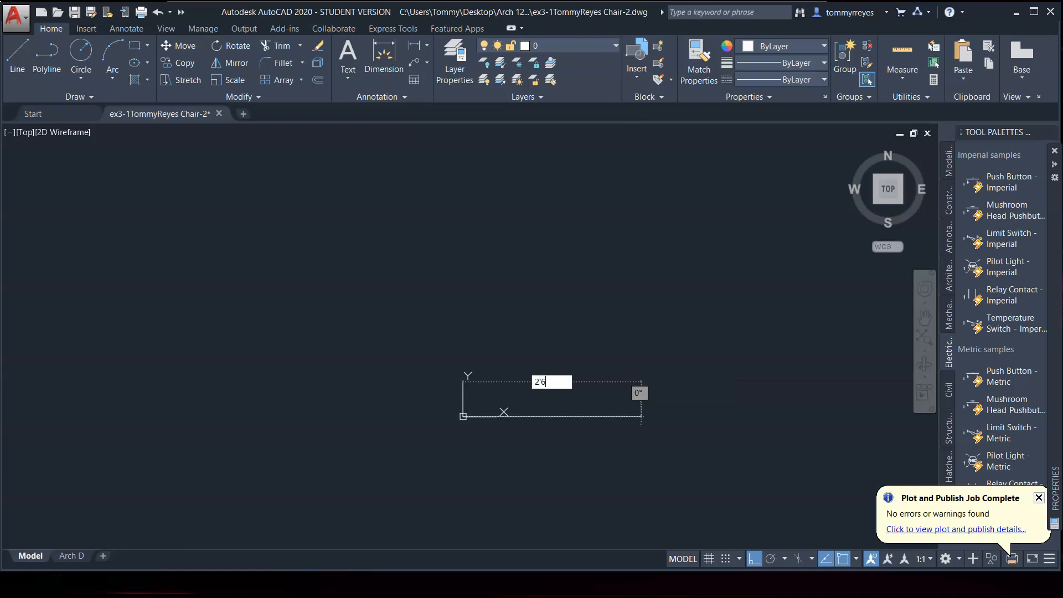
{"action": "key", "text": "Return"}
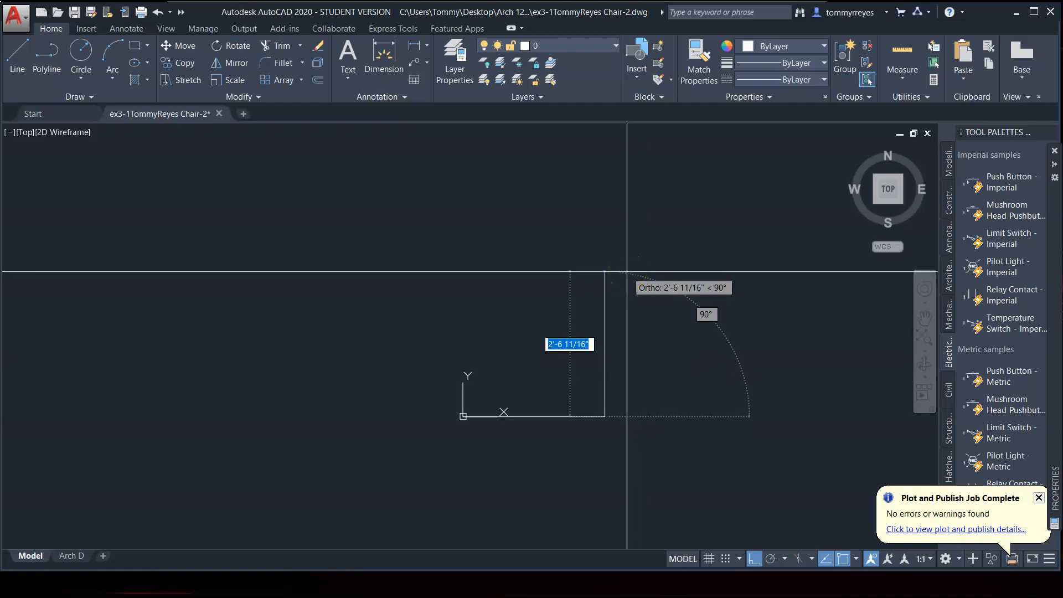
{"action": "type", "text": "2'6"}
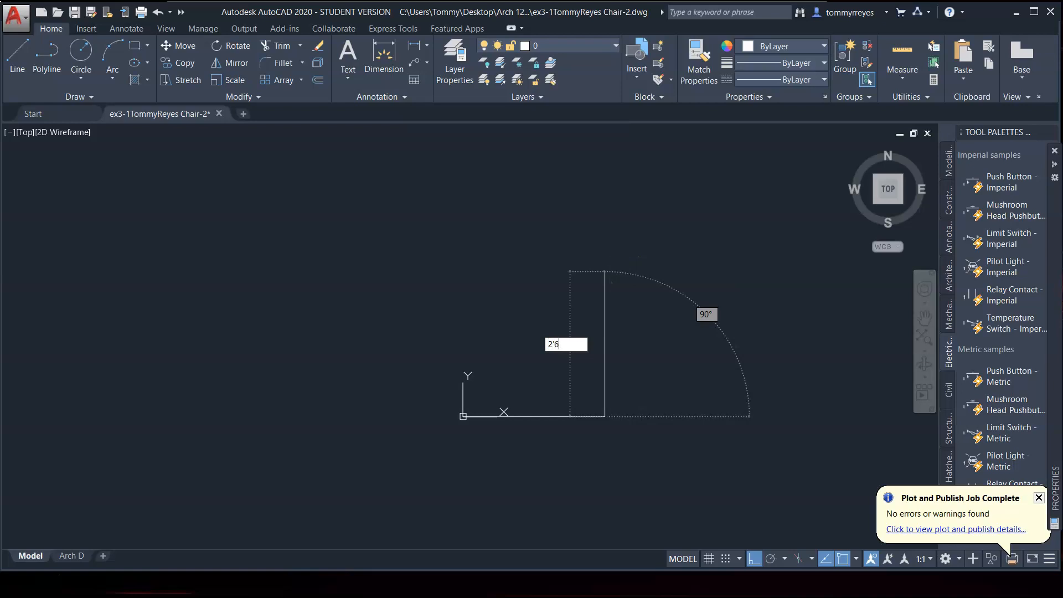
{"action": "key", "text": "Return"}
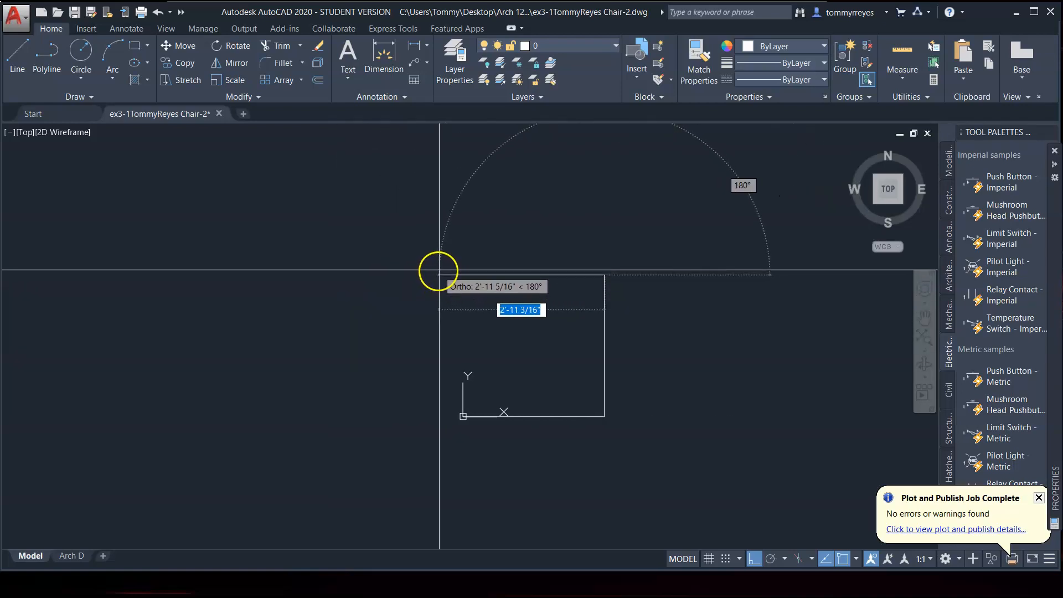
{"action": "key", "text": "Escape"}
Copy the vertical line from the base line's right end to its left end at the origin
{"action": "left_click", "coordinate": [604, 332]}
{"action": "type", "text": "co"}
{"action": "key", "text": "Return"}
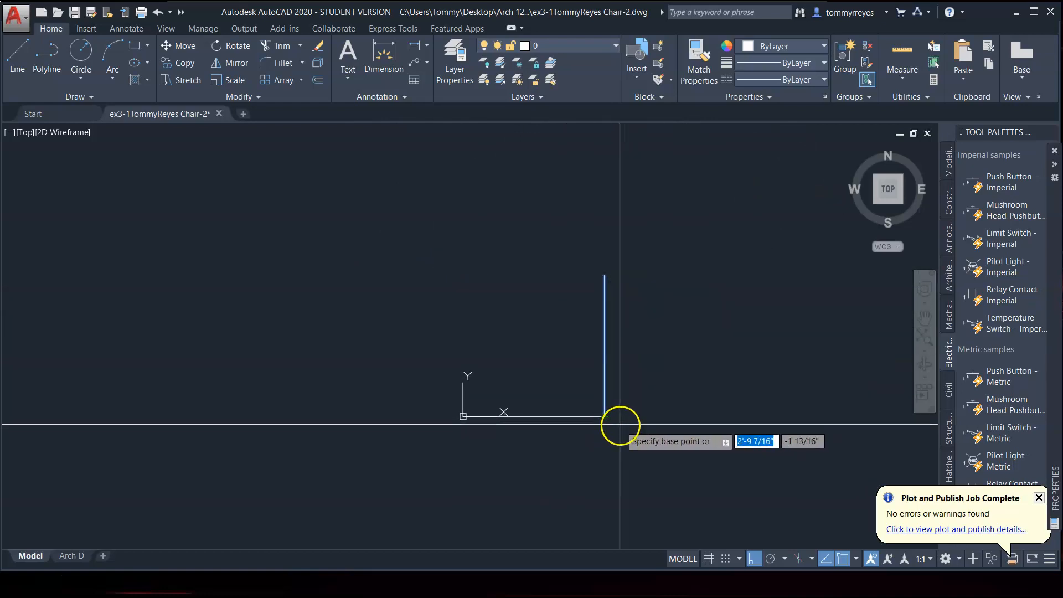
{"action": "left_click", "coordinate": [605, 417]}
{"action": "left_click", "coordinate": [464, 415]}
{"action": "key", "text": "Return"}
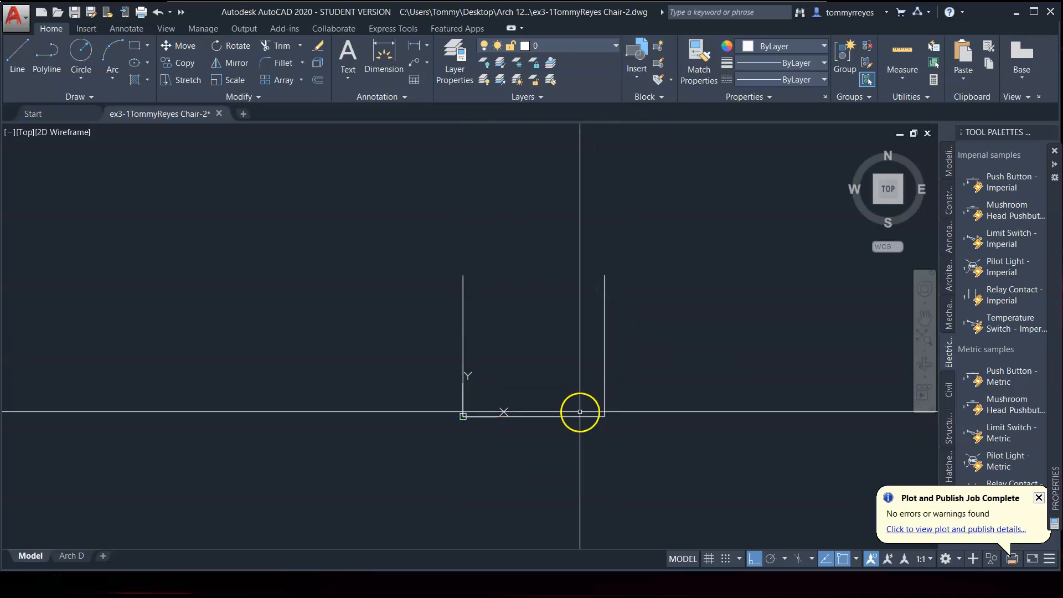
Close the square with a line joining the upper ends of its two vertical sides
{"action": "type", "text": "l"}
{"action": "key", "text": "Return"}
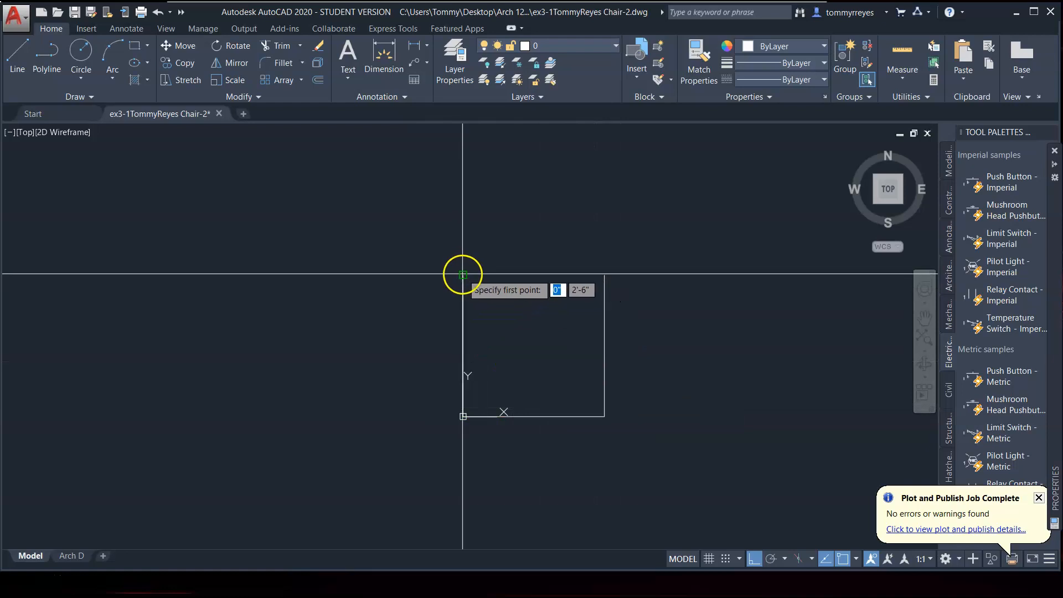
{"action": "left_click", "coordinate": [604, 275]}
{"action": "key", "text": "Escape"}
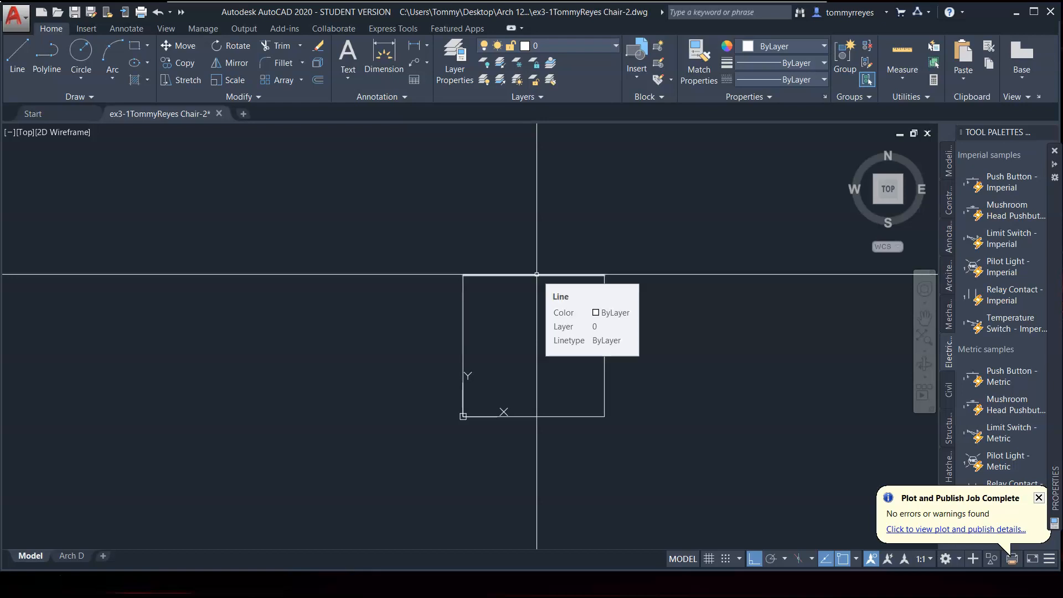
Draw a circle with a 15" radius centered in the square
{"action": "type", "text": "c"}
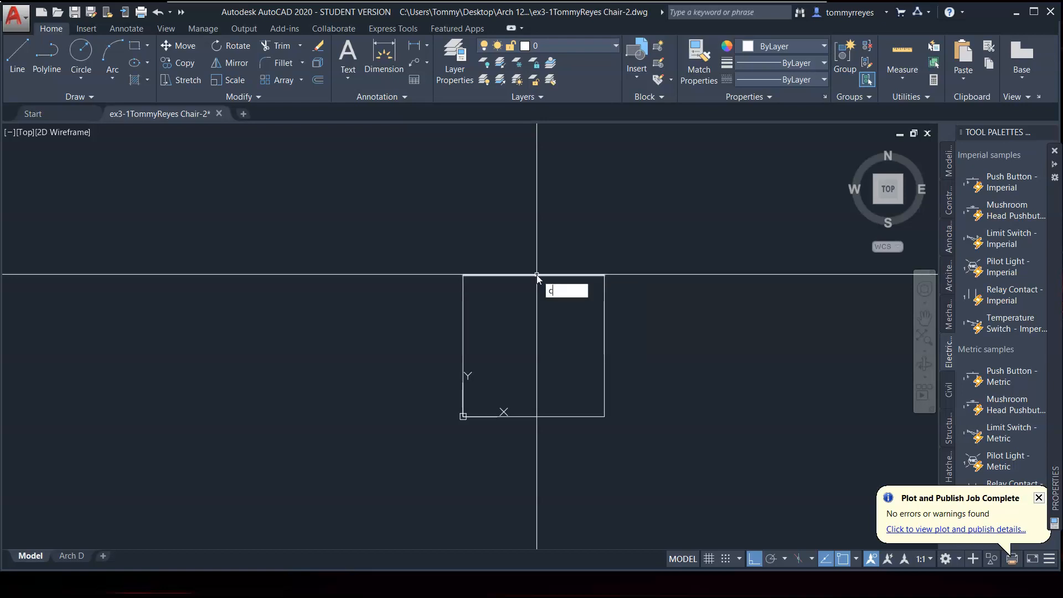
{"action": "key", "text": "Return"}
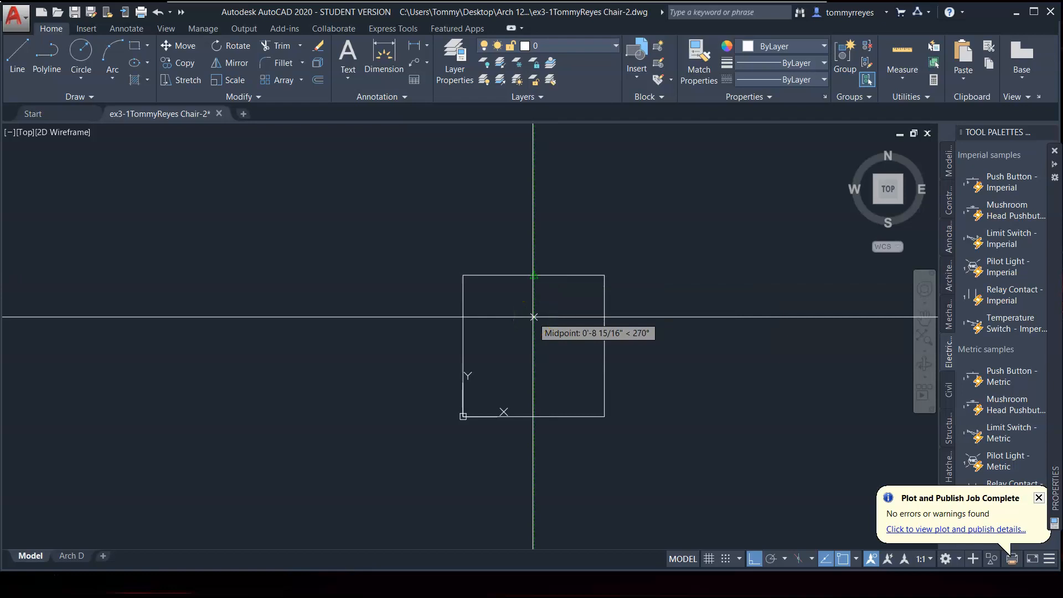
{"action": "type", "text": "r"}
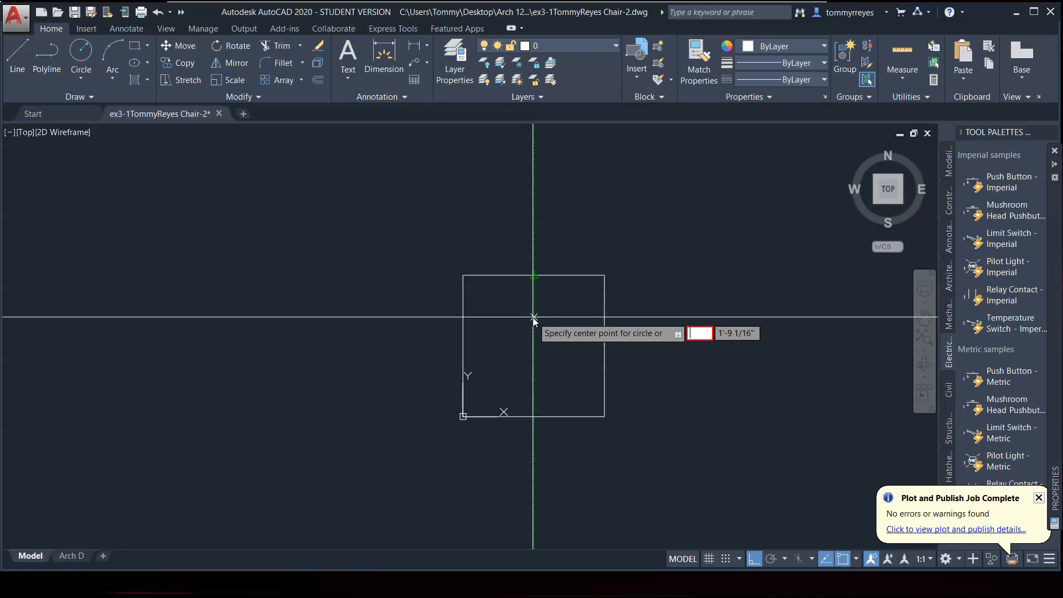
{"action": "key", "text": "Return"}
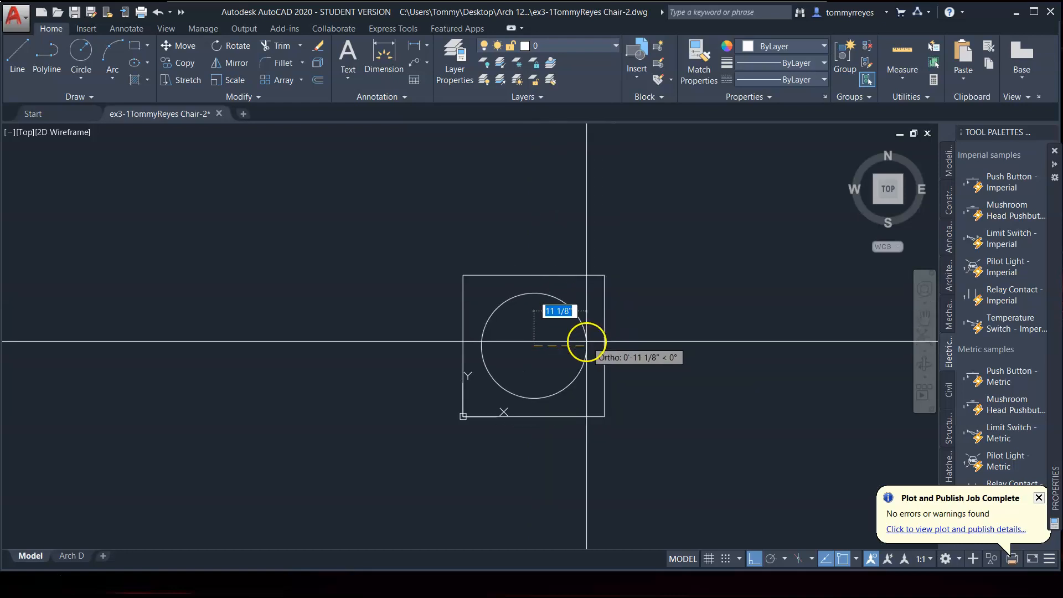
{"action": "type", "text": "r"}
{"action": "key", "text": "Return"}
{"action": "type", "text": "15"}
{"action": "key", "text": "Return"}
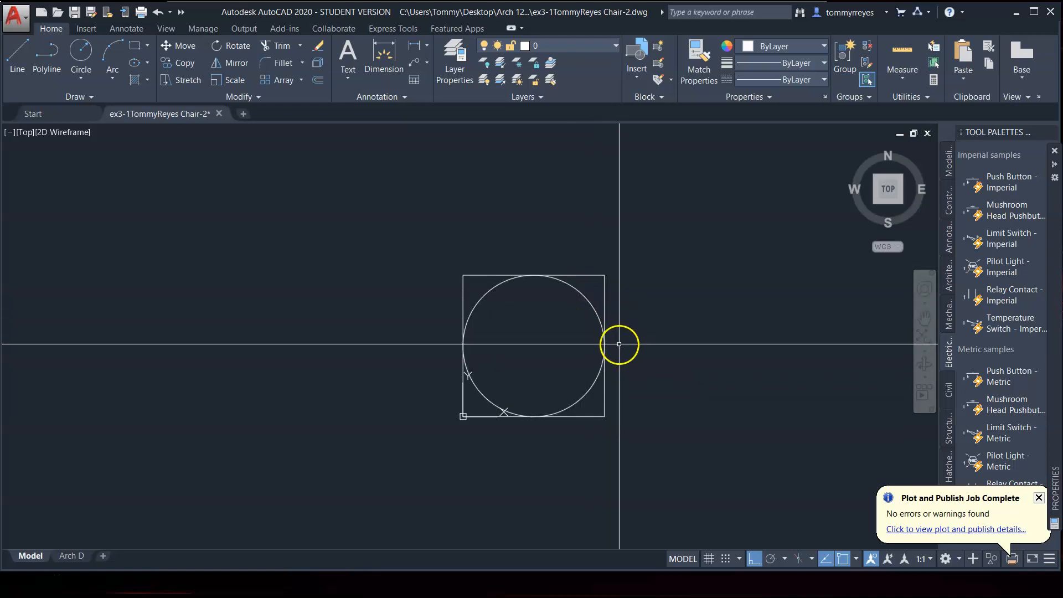
Move the circle out to the right of the square and back by its top quadrant onto the top edge's midpoint
{"action": "left_click", "coordinate": [579, 296]}
{"action": "left_click", "coordinate": [580, 301]}
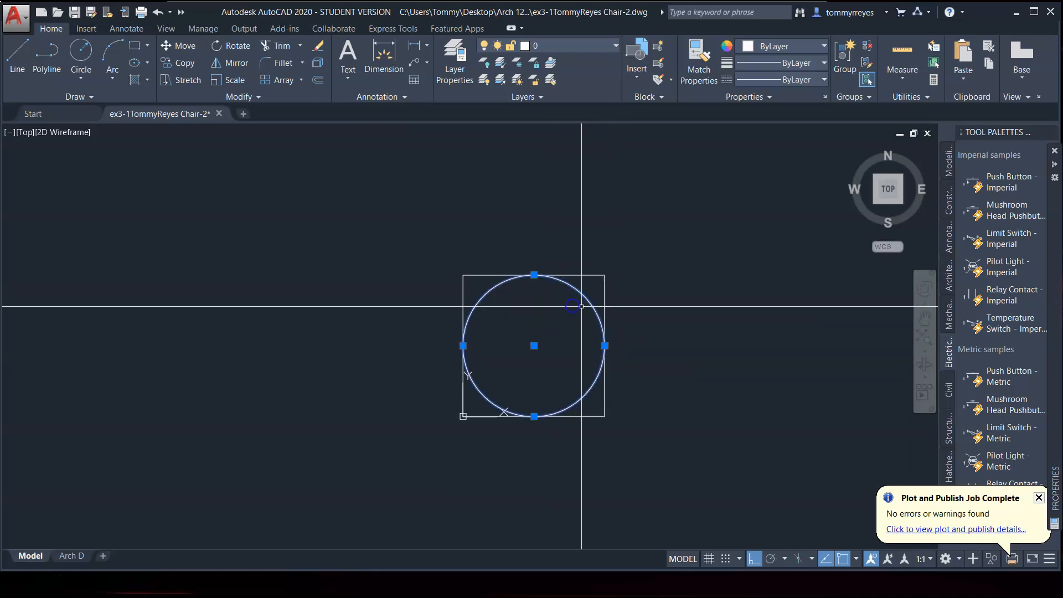
{"action": "left_click", "coordinate": [534, 346]}
{"action": "left_click", "coordinate": [684, 346]}
{"action": "type", "text": "m"}
{"action": "key", "text": "Return"}
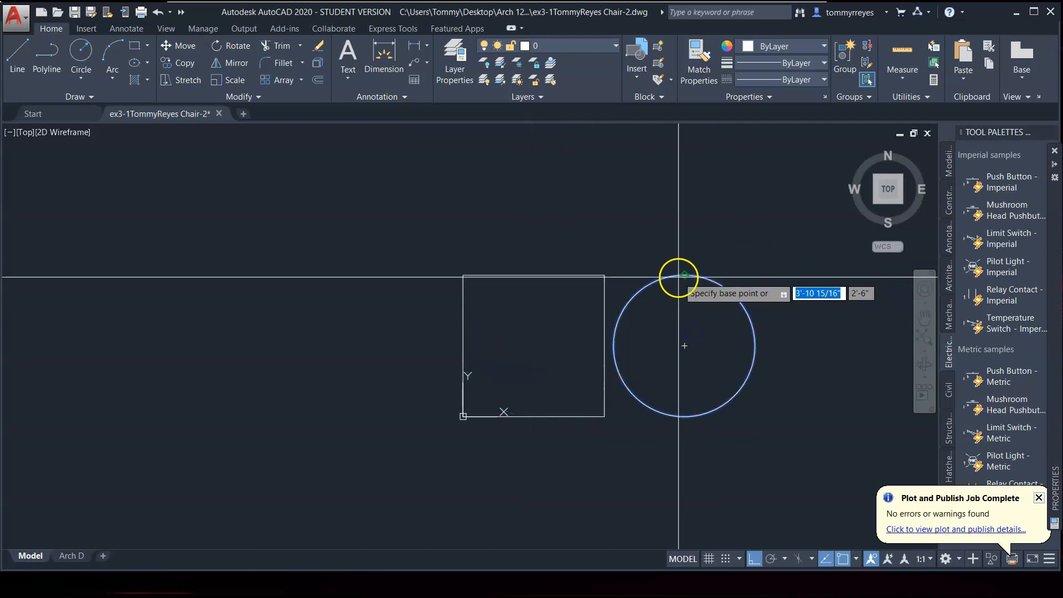
{"action": "left_click", "coordinate": [684, 275]}
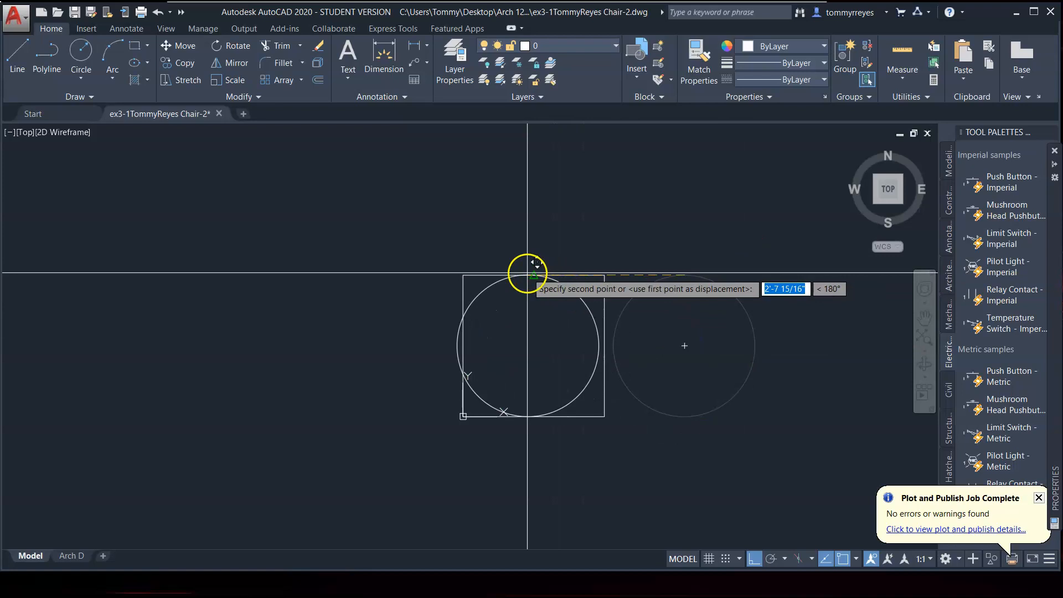
{"action": "left_click", "coordinate": [534, 274]}
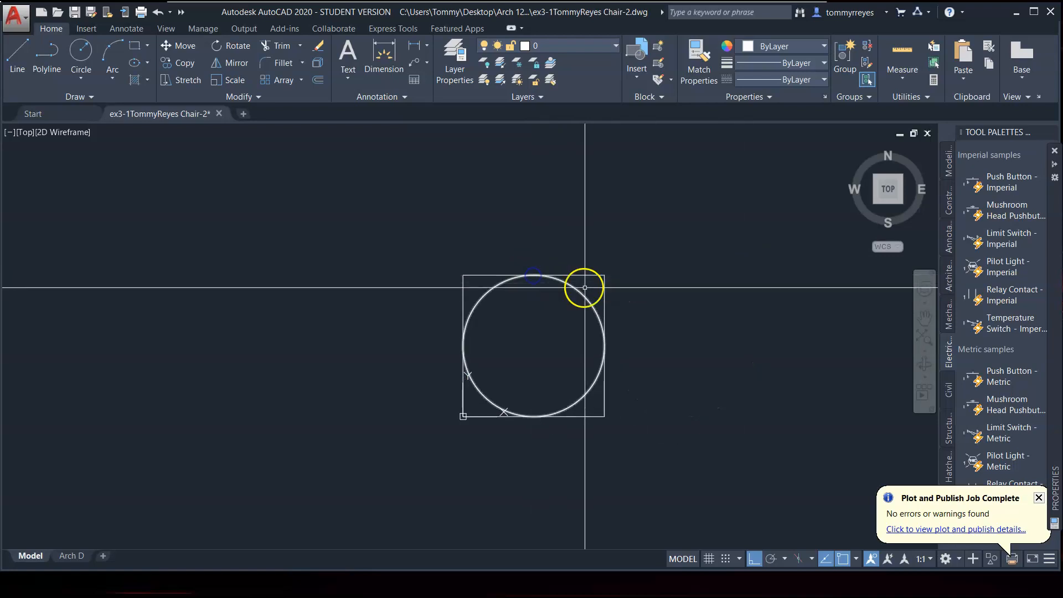
Draw a horizontal line across the circle's center between the midpoints of the square's sides
{"action": "type", "text": "l"}
{"action": "key", "text": "Return"}
{"action": "left_click", "coordinate": [610, 343]}
{"action": "left_click", "coordinate": [468, 348]}
{"action": "key", "text": "Return"}
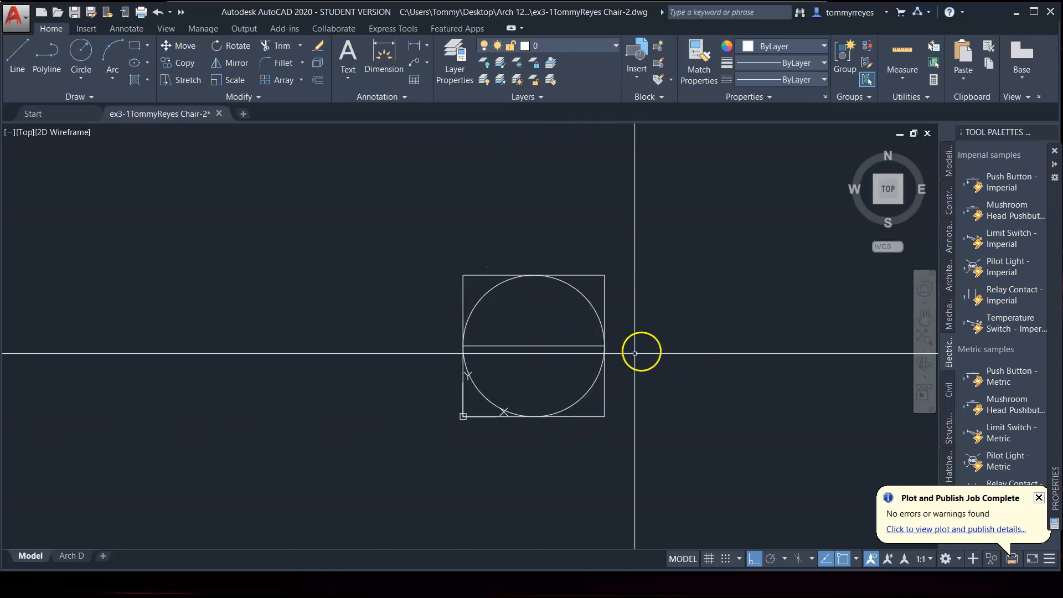
Trim away the lower half of the circle and delete the horizontal dividing line
{"action": "type", "text": "tr"}
{"action": "key", "text": "Return"}
{"action": "key", "text": "Return"}
{"action": "left_click", "coordinate": [602, 367]}
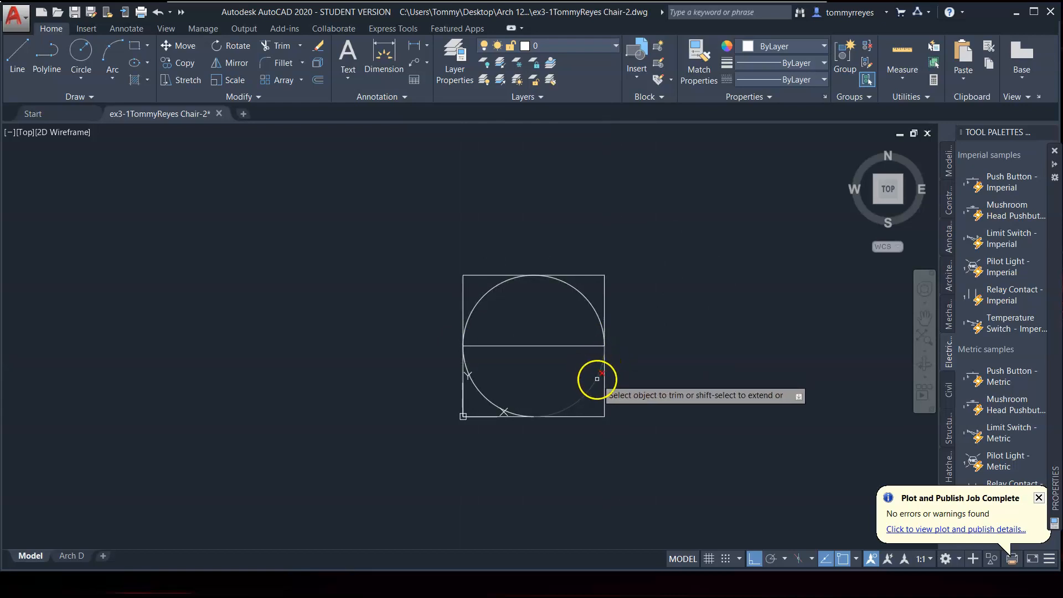
{"action": "left_click", "coordinate": [487, 396]}
{"action": "key", "text": "Return"}
{"action": "left_click", "coordinate": [569, 339]}
{"action": "left_click", "coordinate": [539, 371]}
{"action": "key", "text": "Delete"}
Trim both side lines above the ends of the arc and delete the square's top line
{"action": "left_click", "coordinate": [638, 256]}
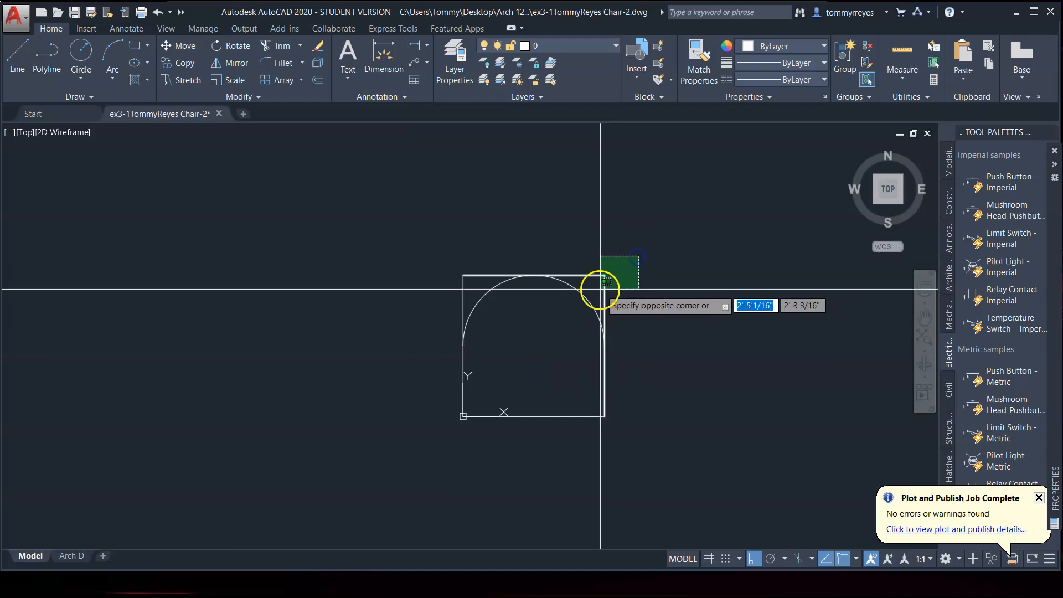
{"action": "left_click", "coordinate": [675, 262]}
{"action": "type", "text": "cr"}
{"action": "key", "text": "Return"}
{"action": "left_click", "coordinate": [605, 289]}
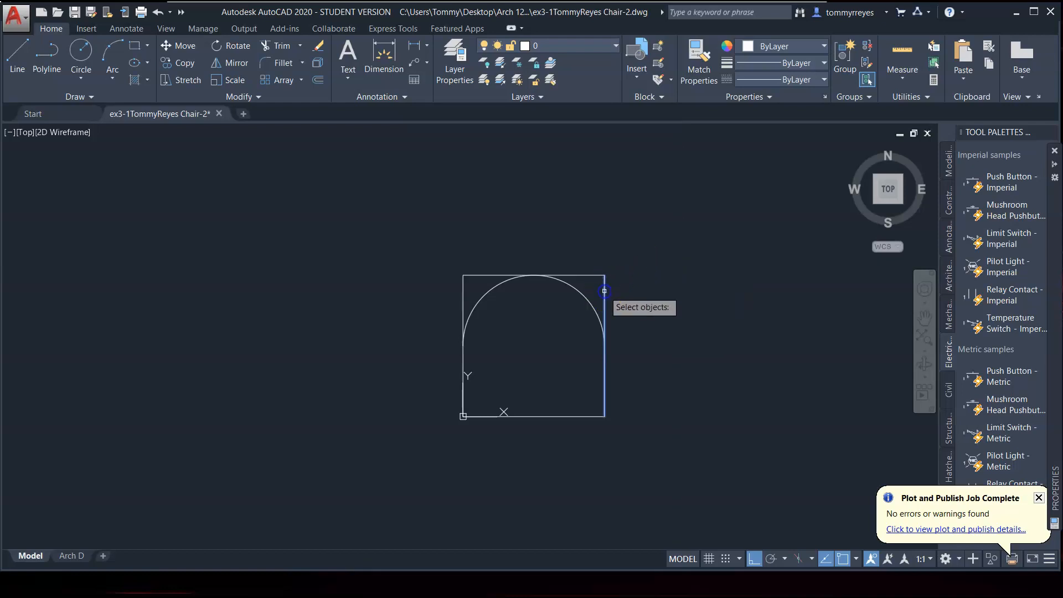
{"action": "left_click", "coordinate": [581, 295]}
{"action": "key", "text": "Return"}
{"action": "left_click", "coordinate": [606, 290]}
{"action": "left_click", "coordinate": [526, 292]}
{"action": "left_click", "coordinate": [457, 292]}
{"action": "key", "text": "Escape"}
{"action": "left_click", "coordinate": [464, 275]}
{"action": "key", "text": "Delete"}
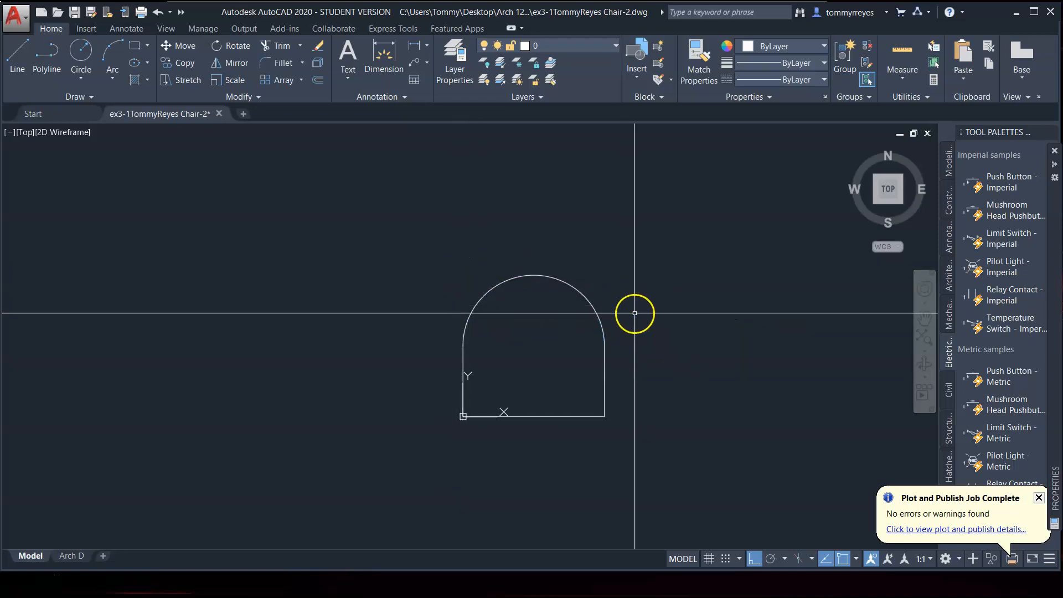
Inspect the properties of the chair's right side line and highlight the arc with both sides
{"action": "left_click", "coordinate": [604, 382]}
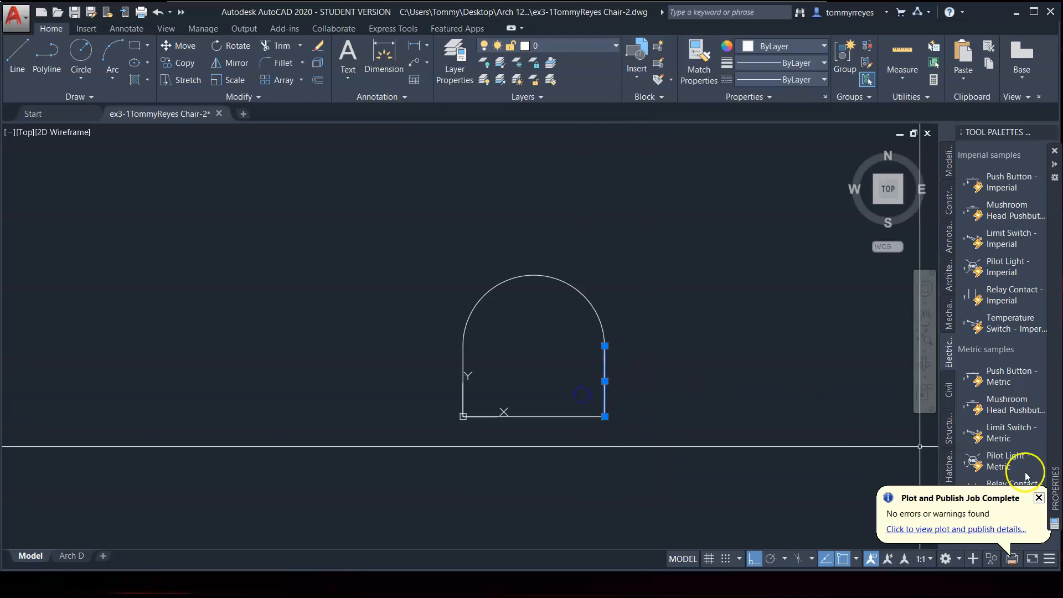
{"action": "mouse_move", "coordinate": [1057, 452]}
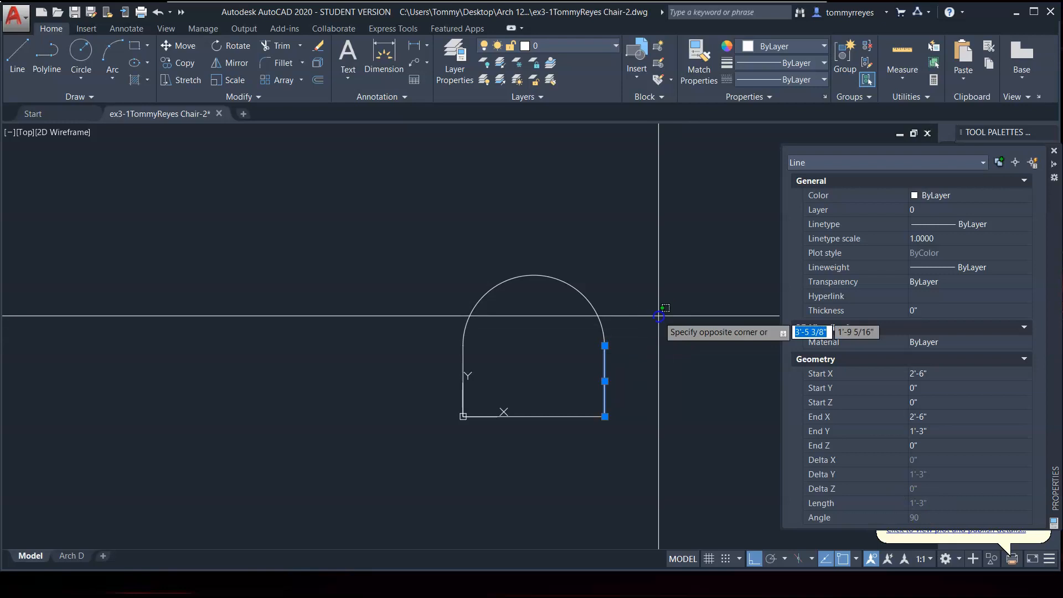
{"action": "key", "text": "Escape"}
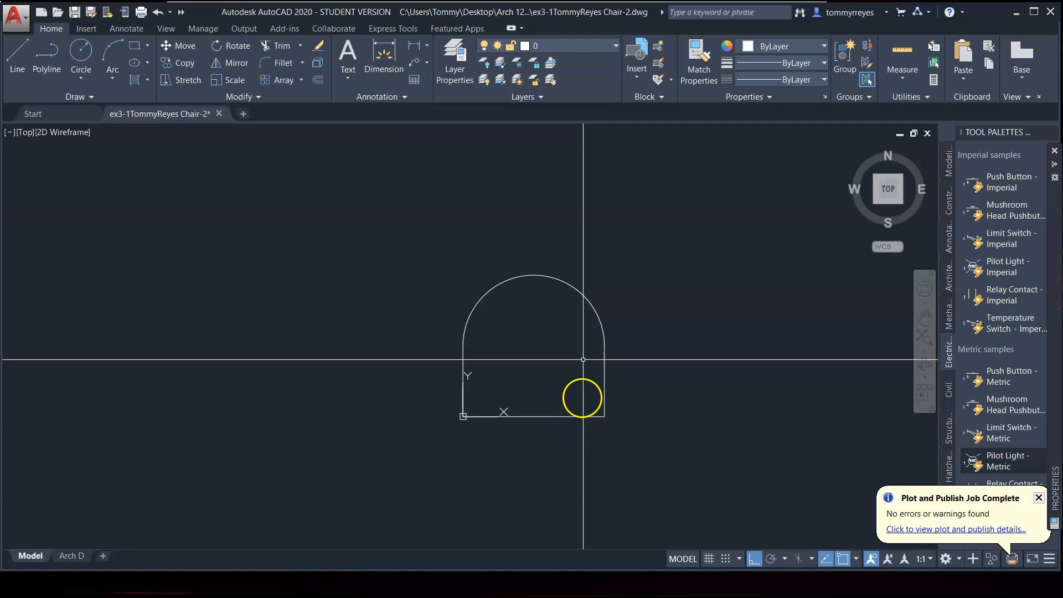
{"action": "left_click", "coordinate": [550, 275]}
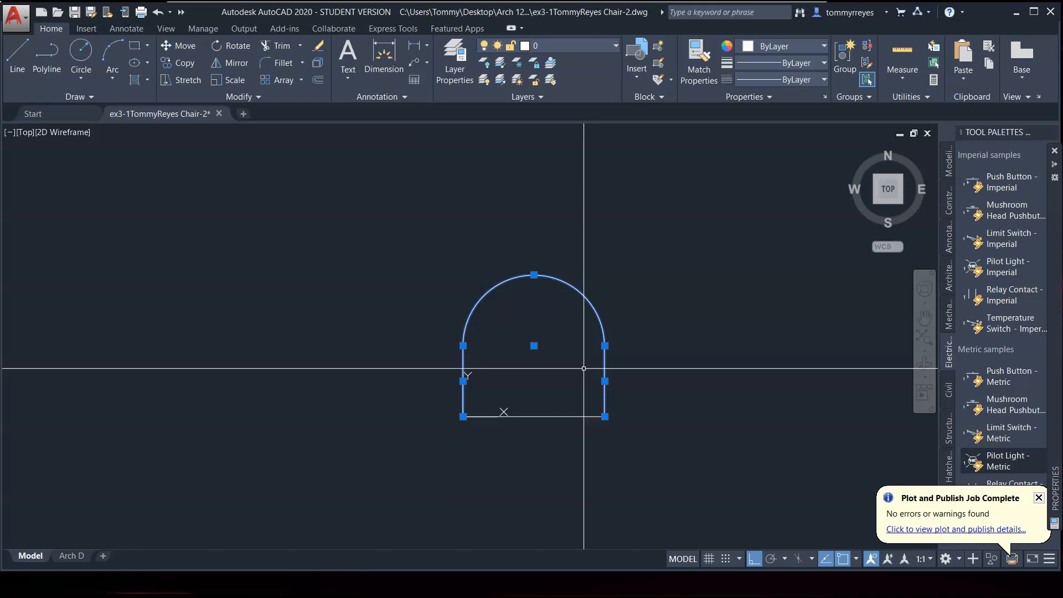
{"action": "key", "text": "Escape"}
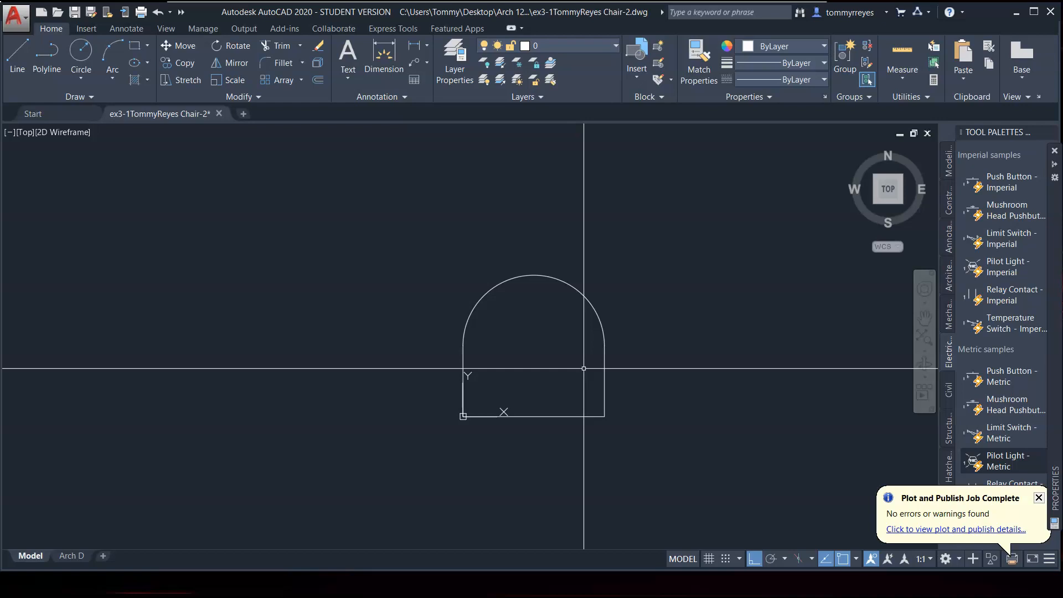
Try to offset the chair's right side line inward
{"action": "key", "text": "Return"}
{"action": "key", "text": "Return"}
{"action": "left_click", "coordinate": [604, 354]}
{"action": "left_click", "coordinate": [603, 351]}
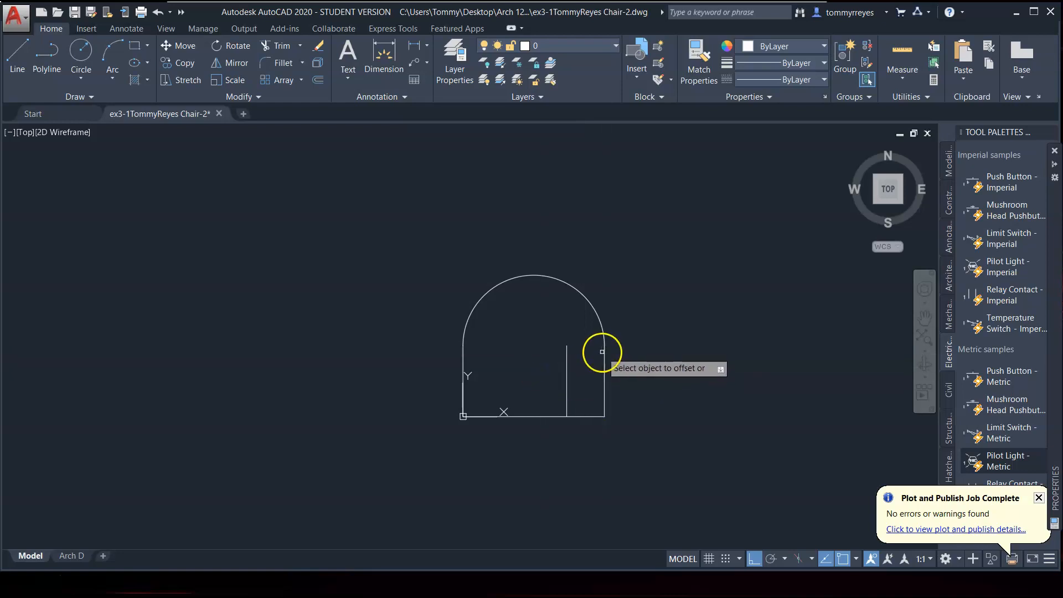
{"action": "key", "text": "Escape"}
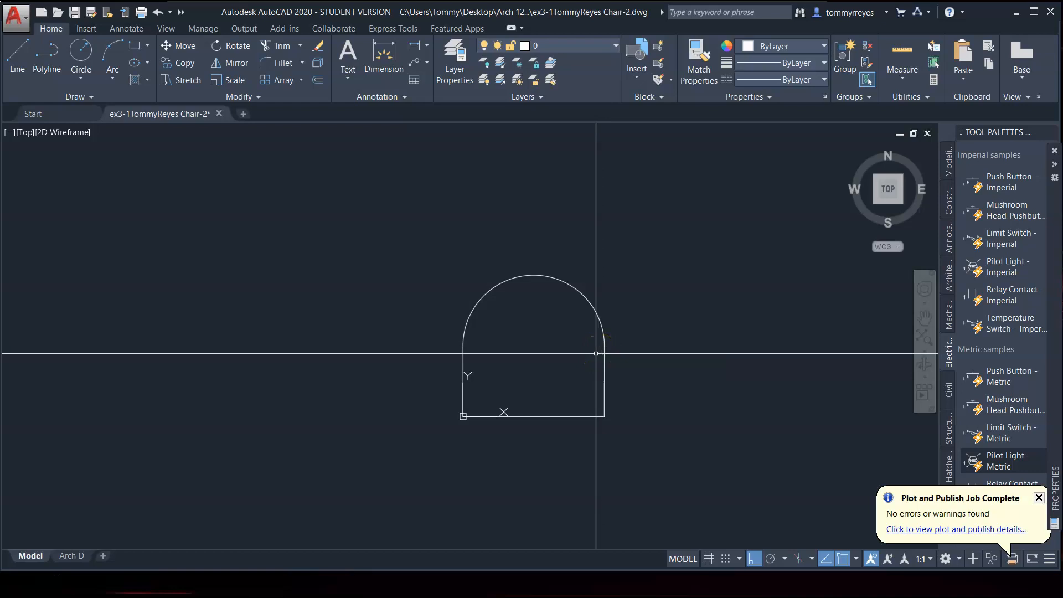
Draw a short vertical line up from the midpoint of the chair's base and a separate 1'10" horizontal line
{"action": "key", "text": "l"}
{"action": "key", "text": "Return"}
{"action": "left_click", "coordinate": [534, 416]}
{"action": "left_click", "coordinate": [540, 365]}
{"action": "key", "text": "Return"}
{"action": "left_click", "coordinate": [498, 362]}
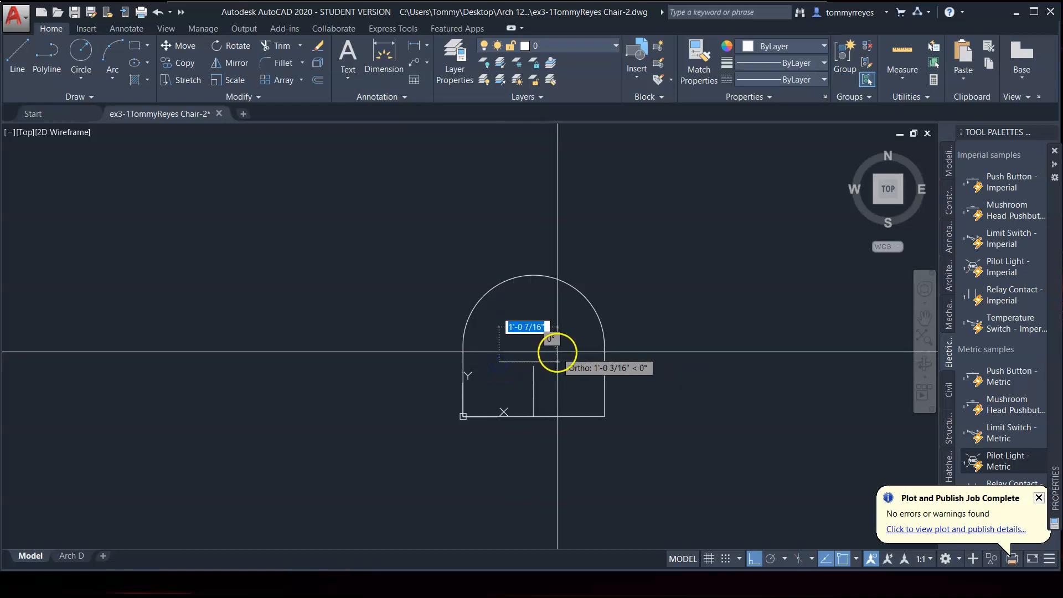
{"action": "type", "text": "1'1"}
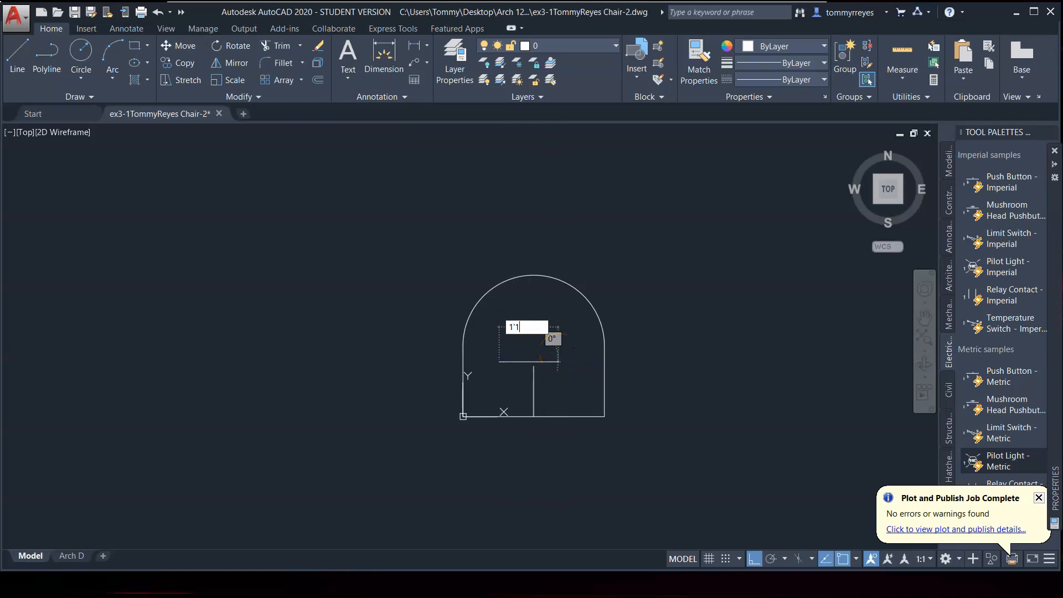
{"action": "type", "text": "0"}
{"action": "key", "text": "Return"}
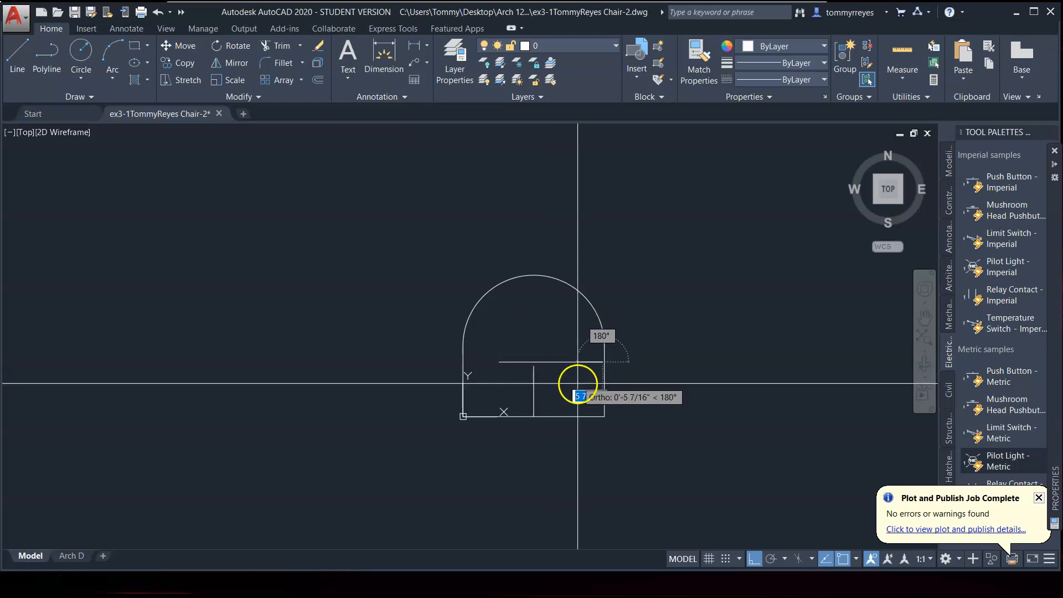
{"action": "right_click", "coordinate": [615, 484]}
Move the 1'10" horizontal line by its midpoint onto the upper end of the vertical line
{"action": "left_click", "coordinate": [572, 362]}
{"action": "left_click", "coordinate": [550, 361]}
{"action": "left_click", "coordinate": [534, 371]}
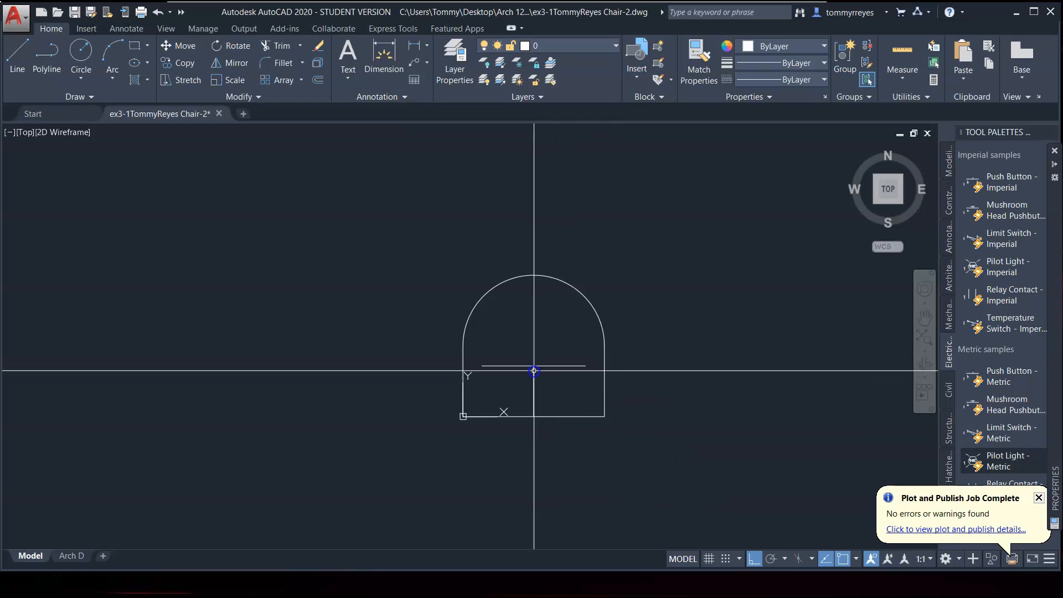
Draw a vertical line from the right end of the horizontal line down to the chair's base
{"action": "type", "text": "l"}
{"action": "key", "text": "Return"}
{"action": "left_click", "coordinate": [585, 365]}
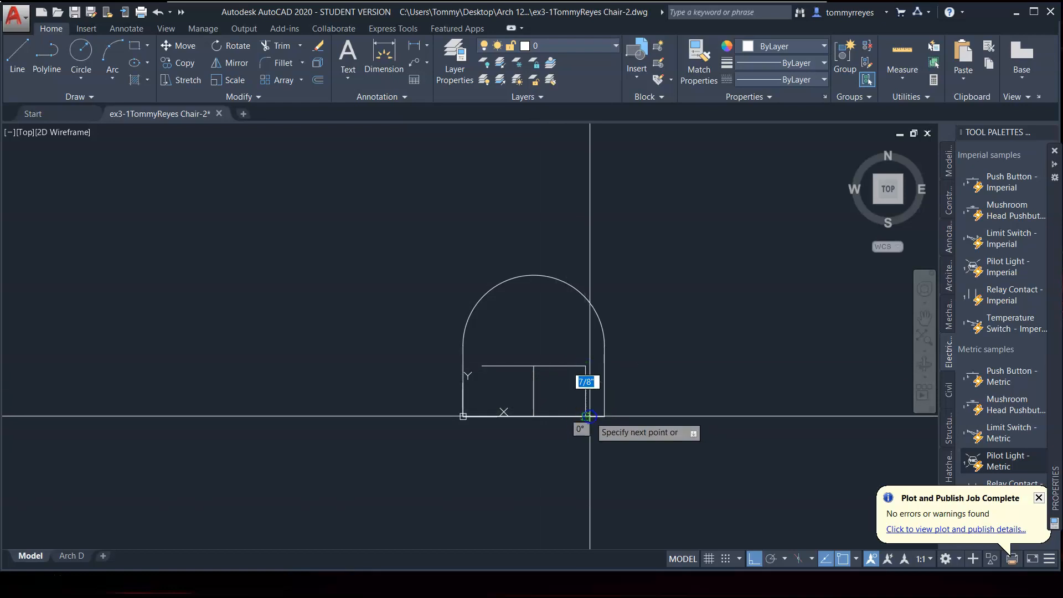
{"action": "key", "text": "Return"}
{"action": "key", "text": "Return"}
Draw a line from the horizontal line's right end to the chair's right side and inspect its properties for the length
{"action": "left_click", "coordinate": [586, 368]}
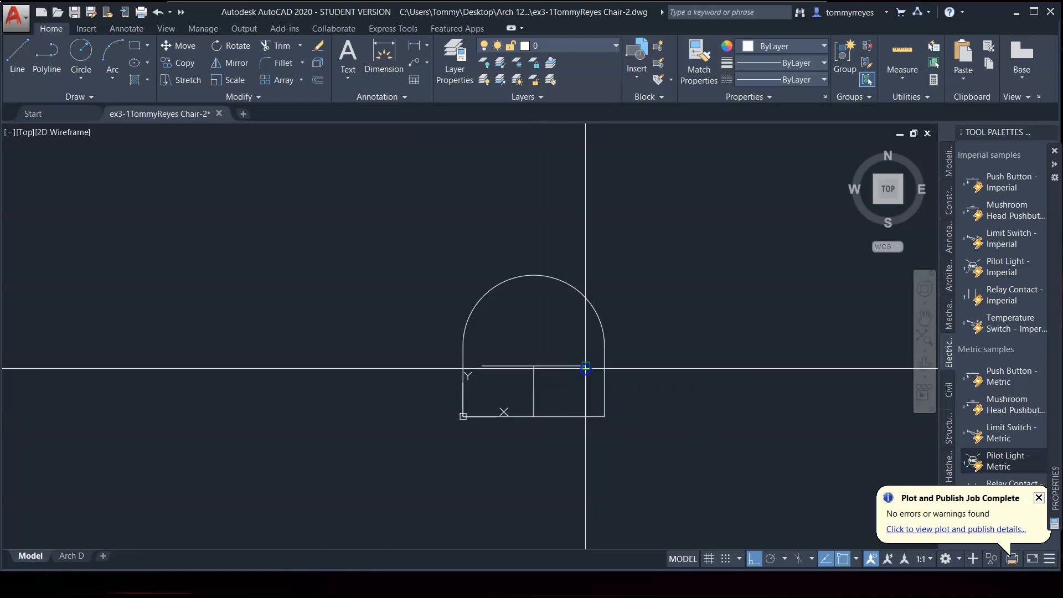
{"action": "left_click", "coordinate": [605, 365]}
{"action": "key", "text": "Return"}
{"action": "left_click", "coordinate": [597, 366]}
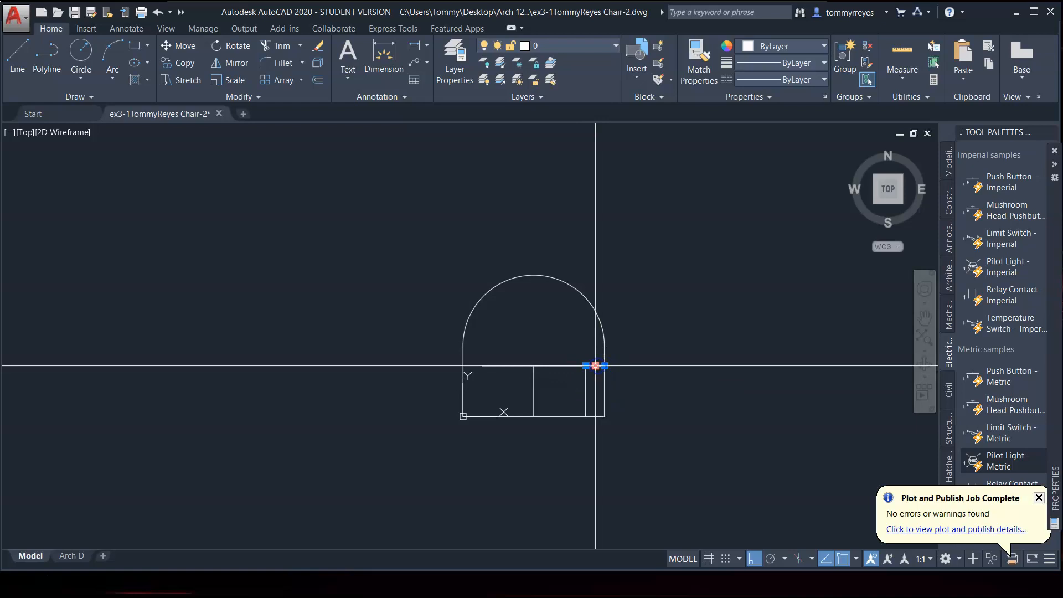
{"action": "mouse_move", "coordinate": [1054, 433]}
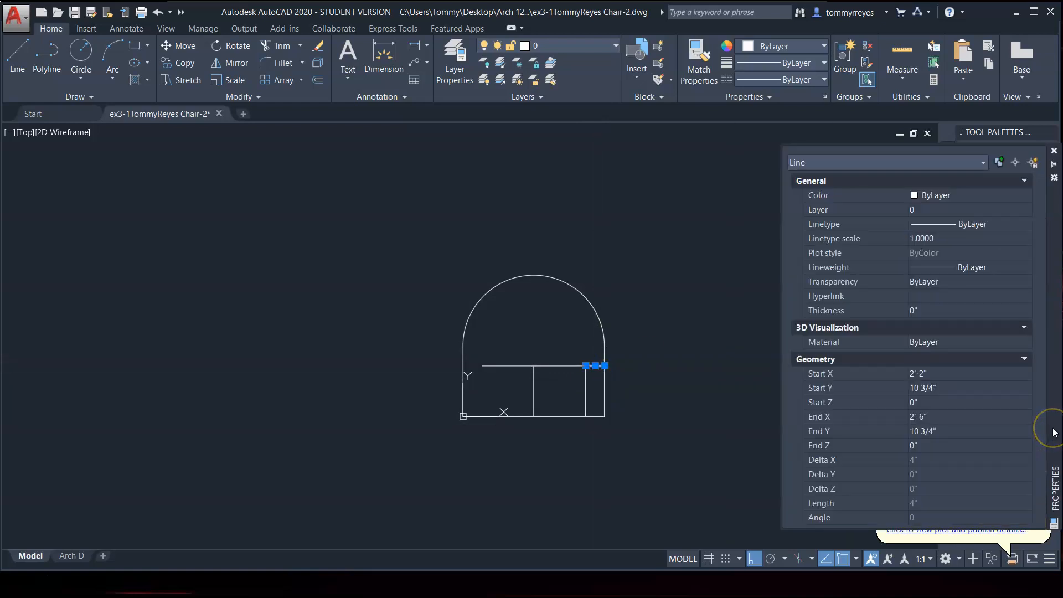
Delete all the helper lines inside the chair outline
{"action": "key", "text": "Escape"}
{"action": "left_click", "coordinate": [597, 359]}
{"action": "left_click", "coordinate": [514, 379]}
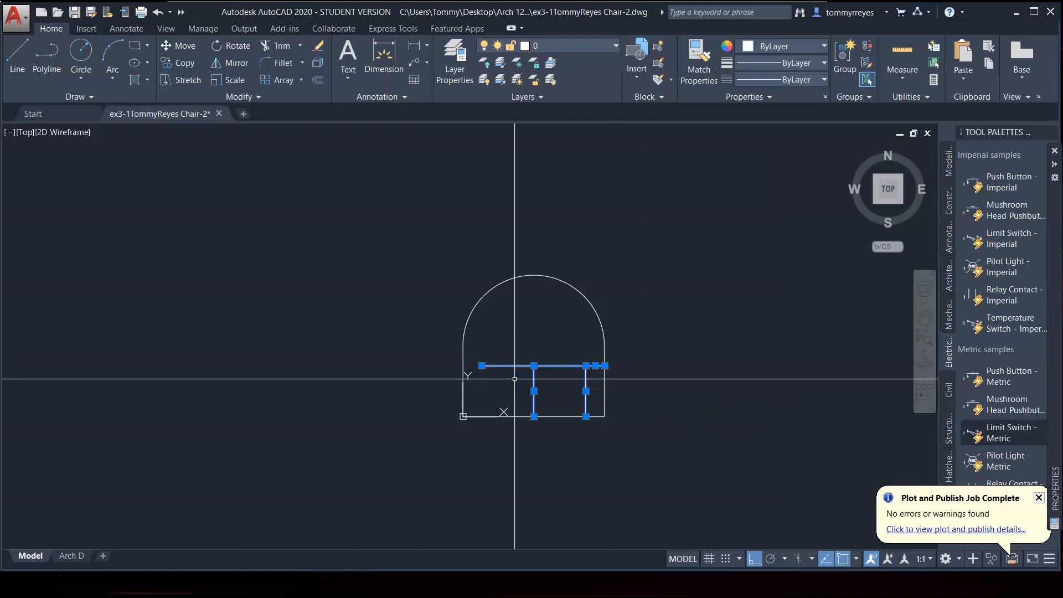
{"action": "key", "text": "Delete"}
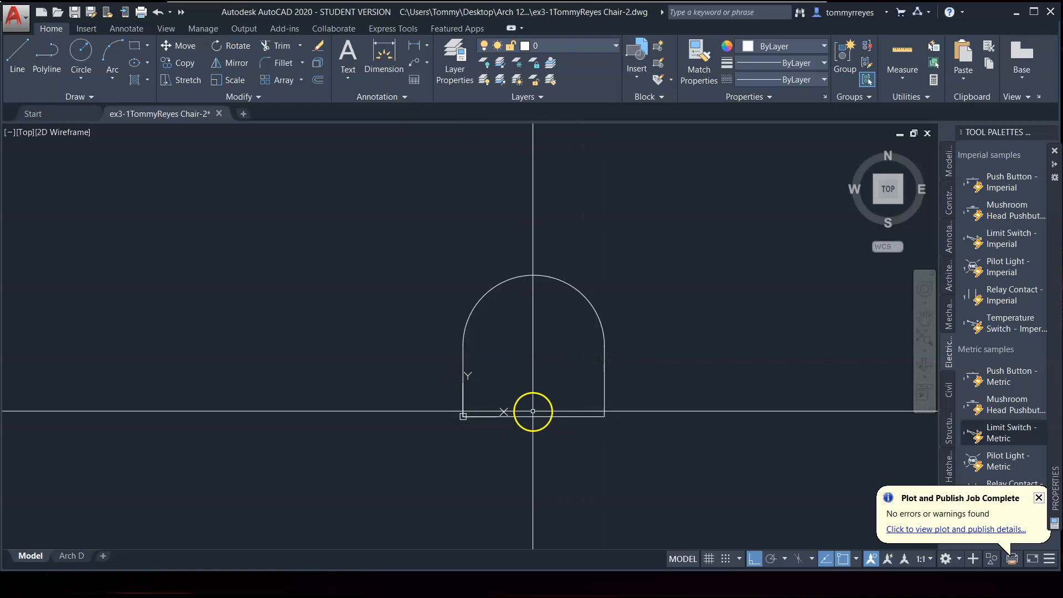
Offset the chair's arc and both side lines 4" inward
{"action": "type", "text": "o"}
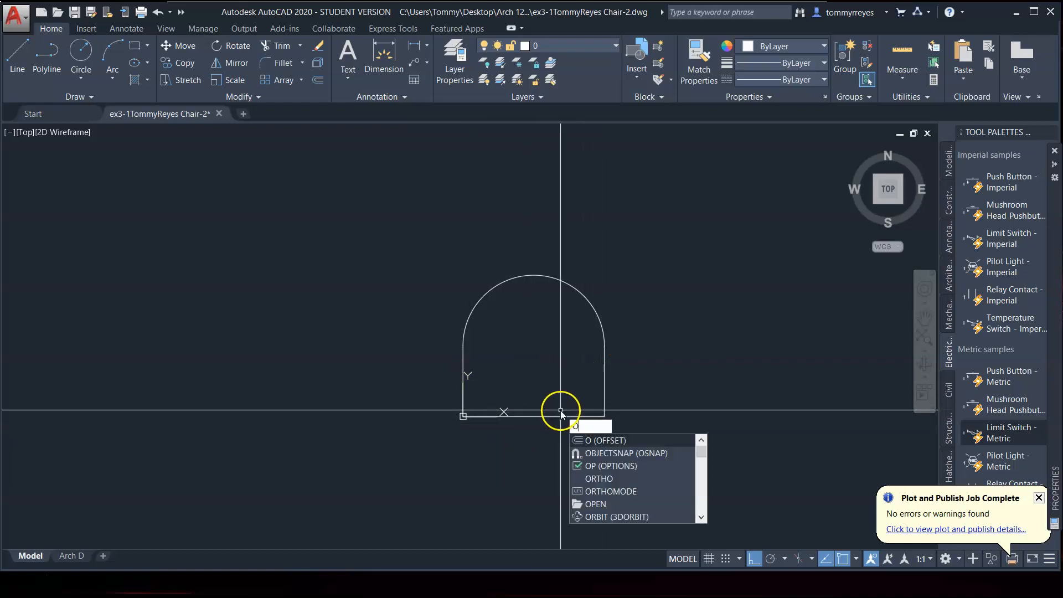
{"action": "key", "text": "Return"}
{"action": "type", "text": "1"}
{"action": "key", "text": "Return"}
{"action": "left_click", "coordinate": [575, 290]}
{"action": "left_click", "coordinate": [595, 338]}
{"action": "left_click", "coordinate": [463, 382]}
{"action": "left_click", "coordinate": [492, 370]}
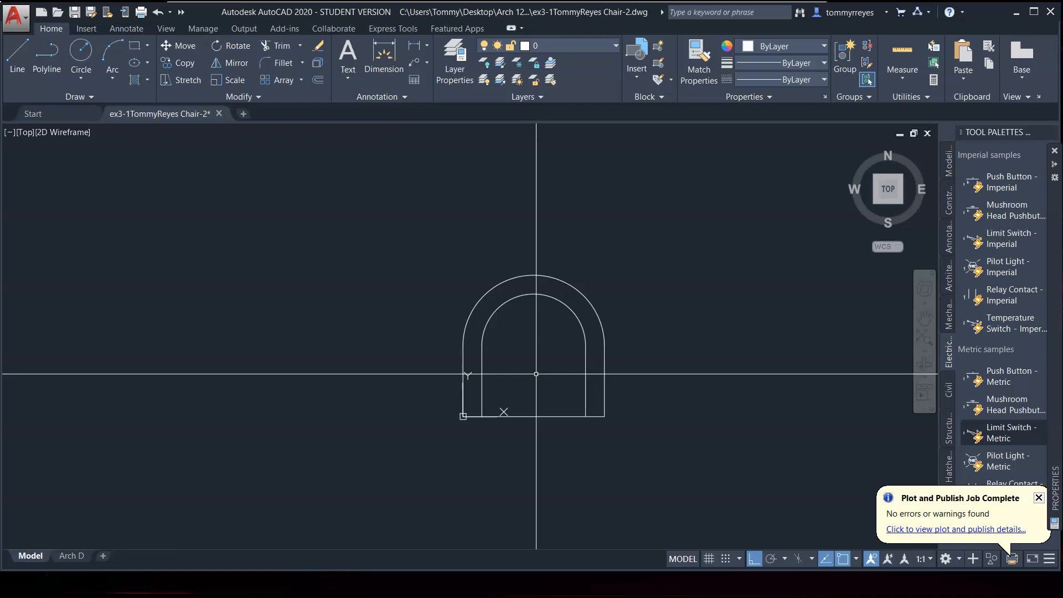
Save the chair drawing, and save a copy in the same folder with "Chair-2" in the file name replaced by "Love Seat"
{"action": "key", "text": "ctrl+s"}
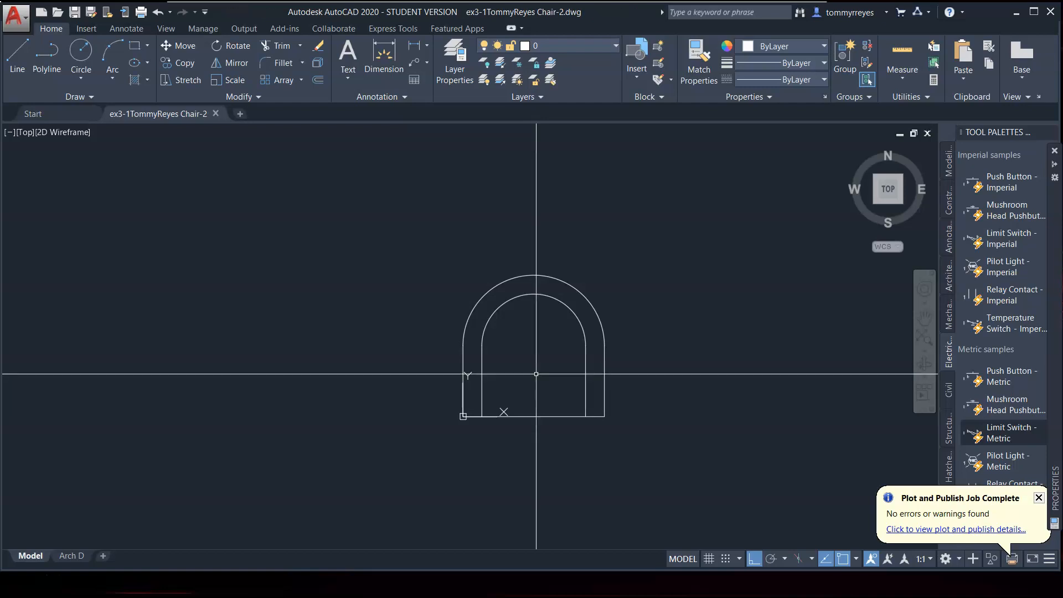
{"action": "key", "text": "ctrl+shift+s"}
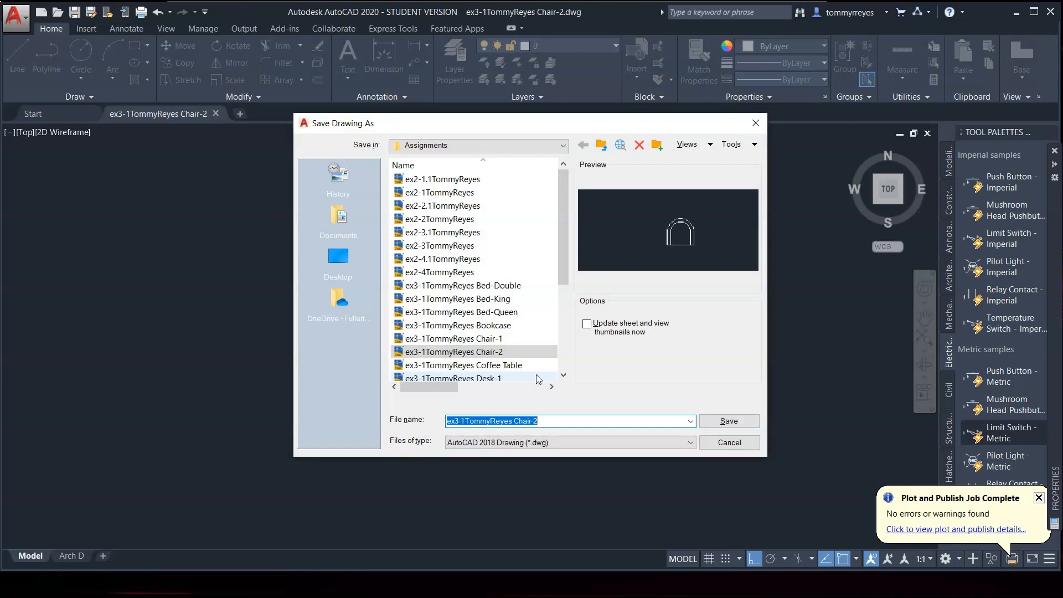
{"action": "left_click", "coordinate": [549, 419]}
{"action": "key", "text": "BackSpace"}
{"action": "key", "text": "BackSpace"}
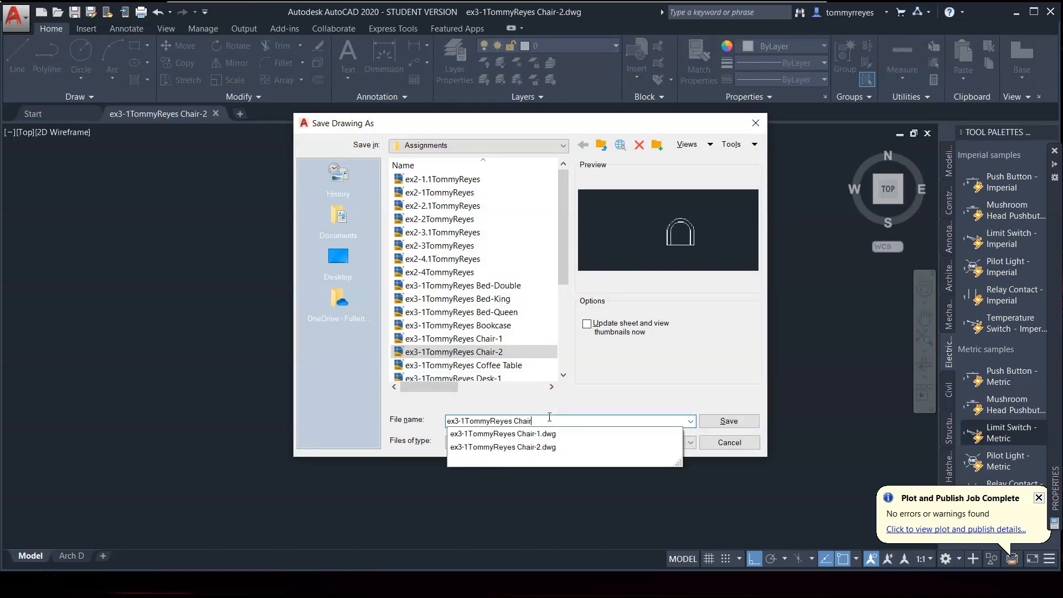
{"action": "key", "text": "BackSpace"}
{"action": "key", "text": "BackSpace"}
{"action": "key", "text": "BackSpace"}
{"action": "type", "text": "Love"}
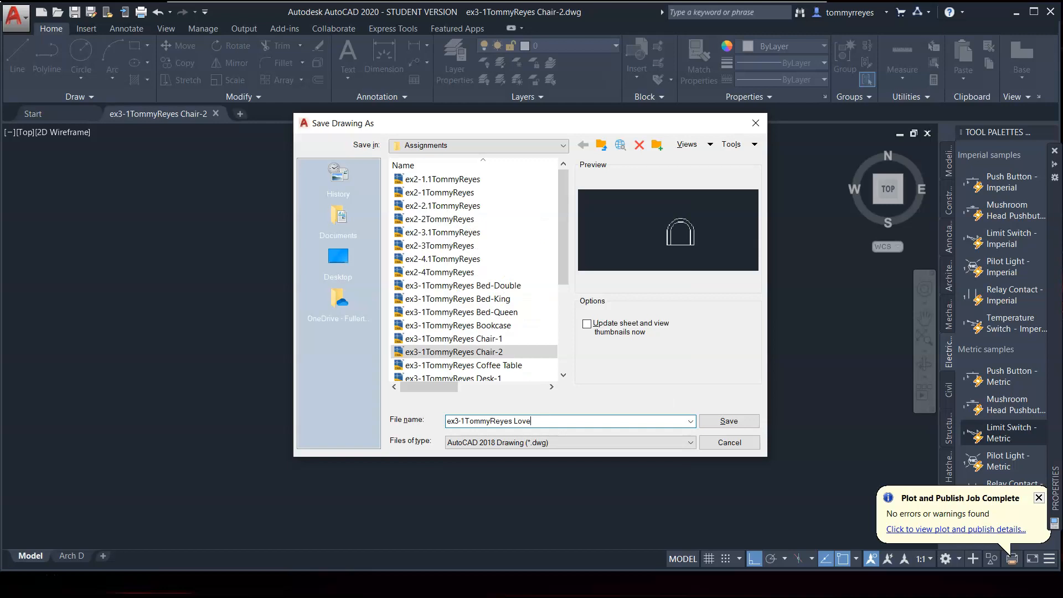
{"action": "type", "text": " Seat"}
{"action": "left_click", "coordinate": [728, 421]}
Delete all the chair geometry from the Love Seat drawing
{"action": "left_click", "coordinate": [675, 232]}
{"action": "left_click", "coordinate": [349, 440]}
{"action": "key", "text": "Delete"}
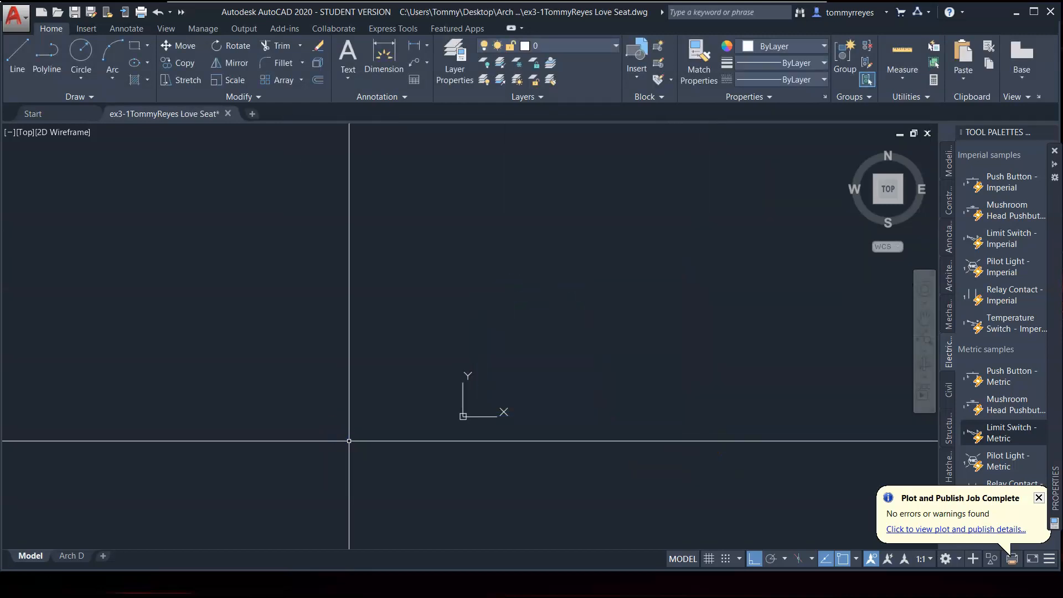
{"action": "left_click", "coordinate": [347, 444]}
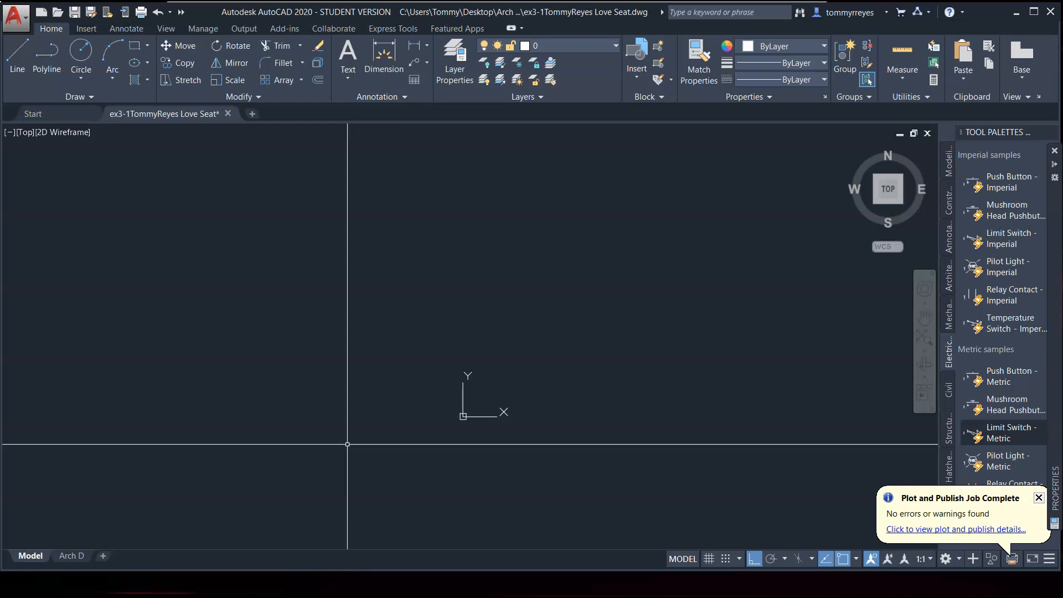
Draw a rectangle 5' wide and 2'10" deep with its first corner at 0,0
{"action": "type", "text": "rec"}
{"action": "key", "text": "Return"}
{"action": "key", "text": "F8"}
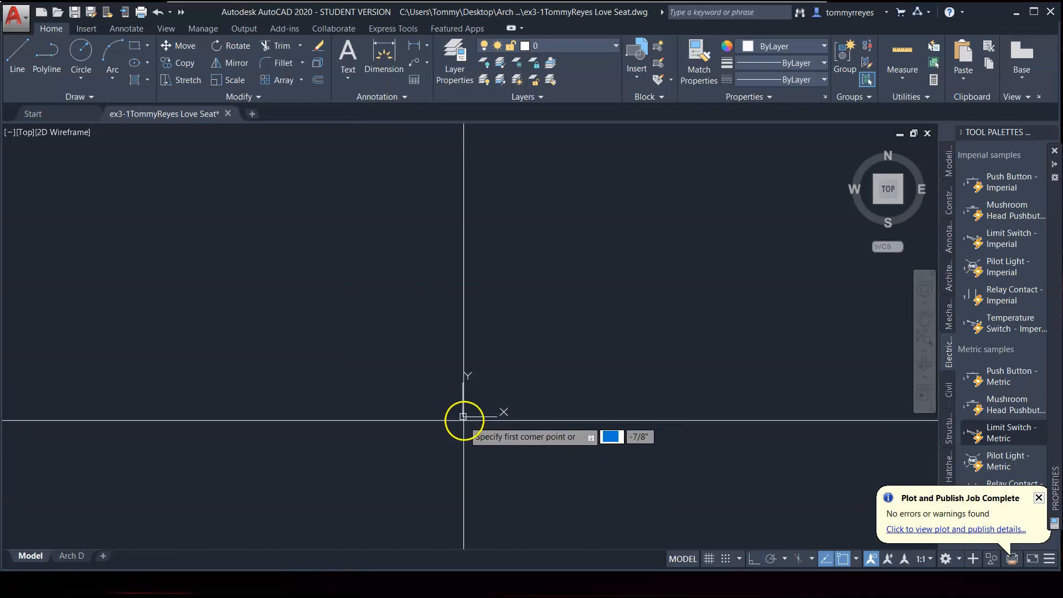
{"action": "type", "text": "0,0"}
{"action": "key", "text": "Return"}
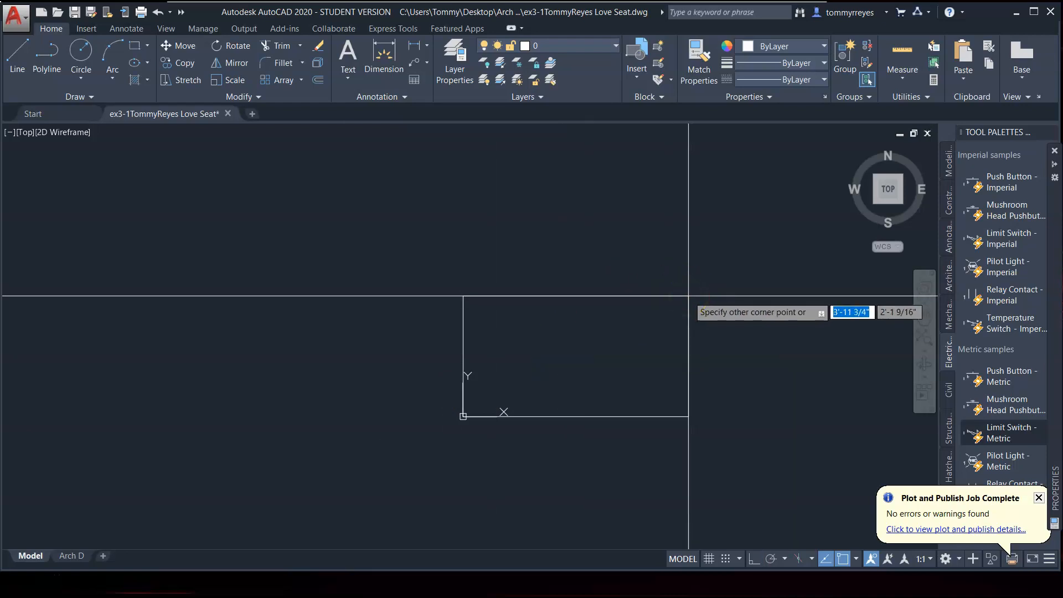
{"action": "type", "text": "5'"}
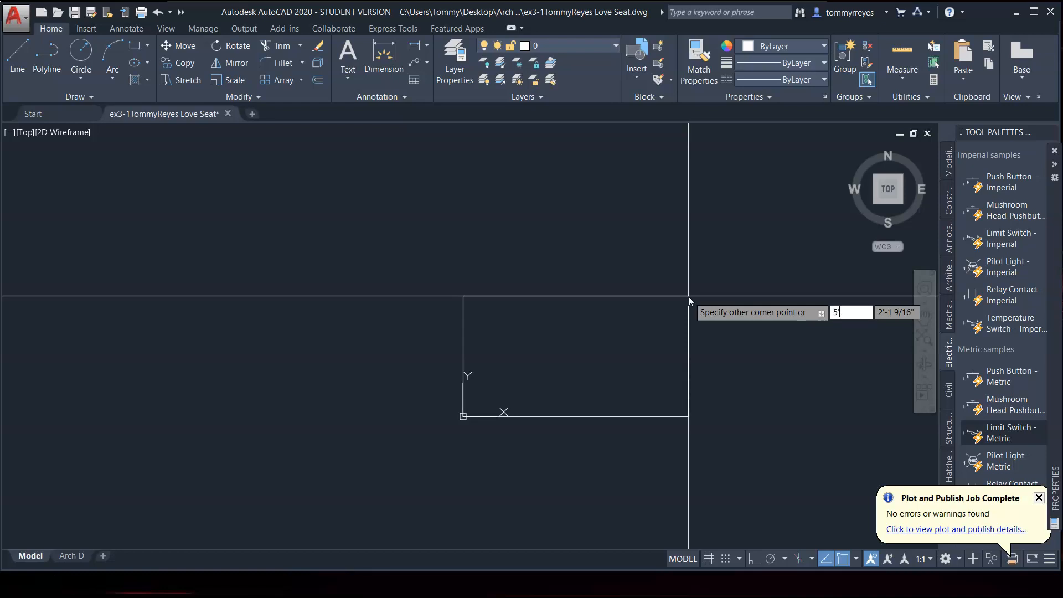
{"action": "key", "text": "Tab"}
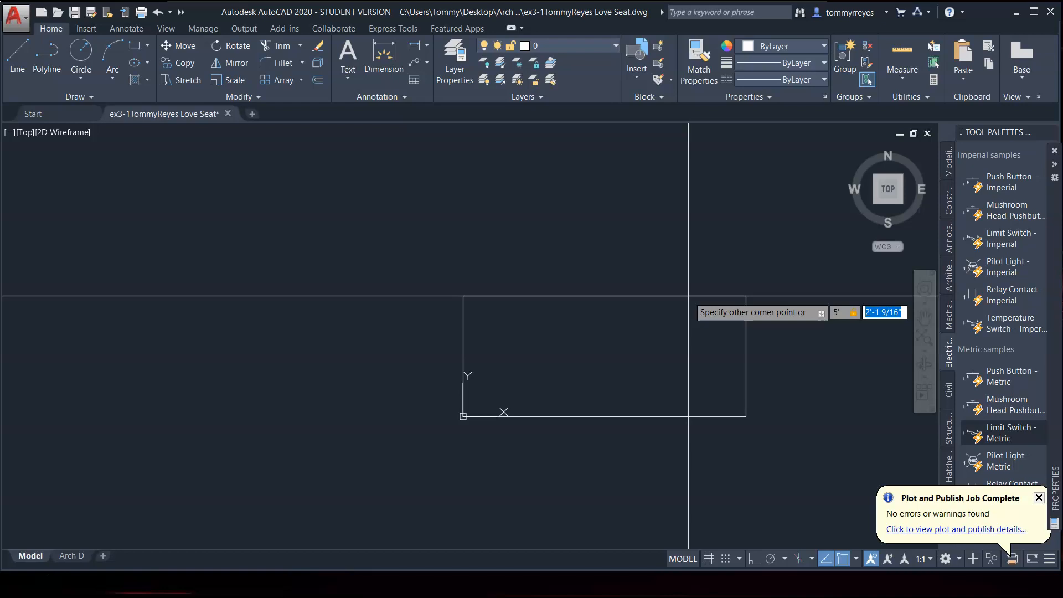
{"action": "type", "text": "2'10"}
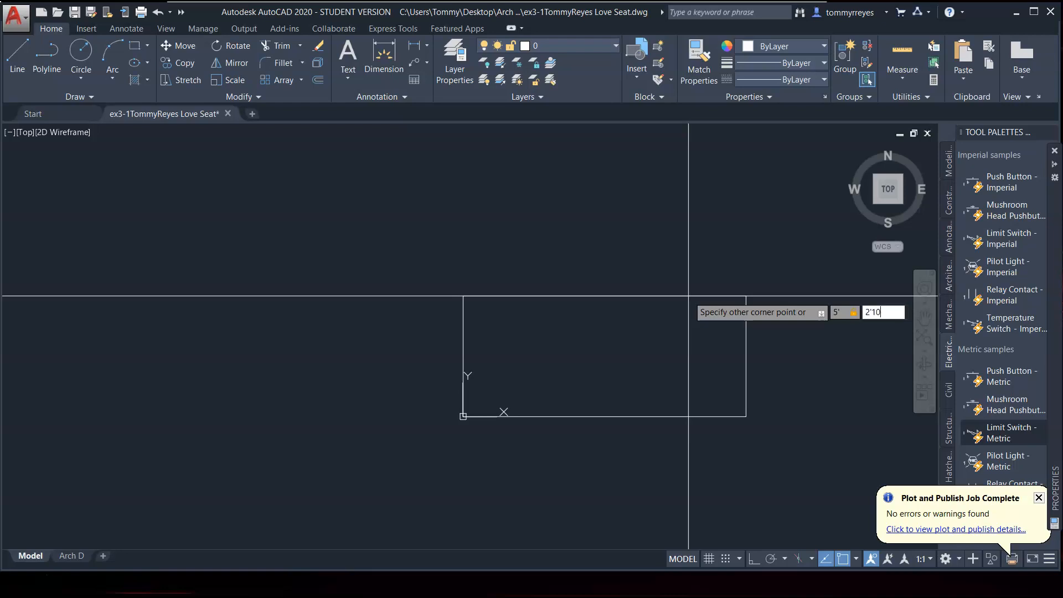
{"action": "key", "text": "Return"}
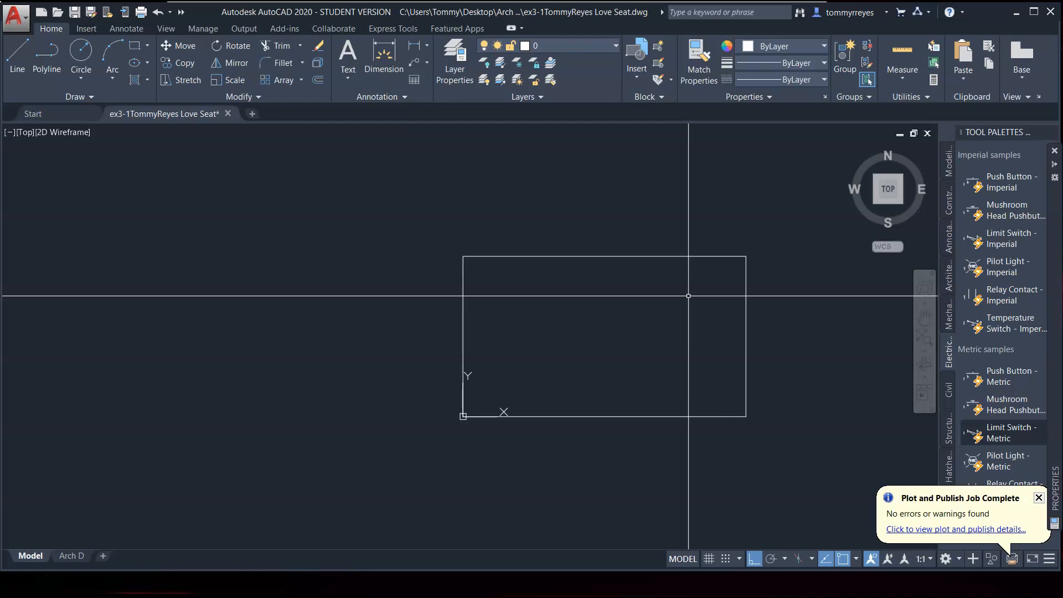
Fillet the rectangle's upper-left corner with a radius of 1'3"
{"action": "type", "text": "f"}
{"action": "key", "text": "Return"}
{"action": "type", "text": "r"}
{"action": "key", "text": "Return"}
{"action": "type", "text": "1'3"}
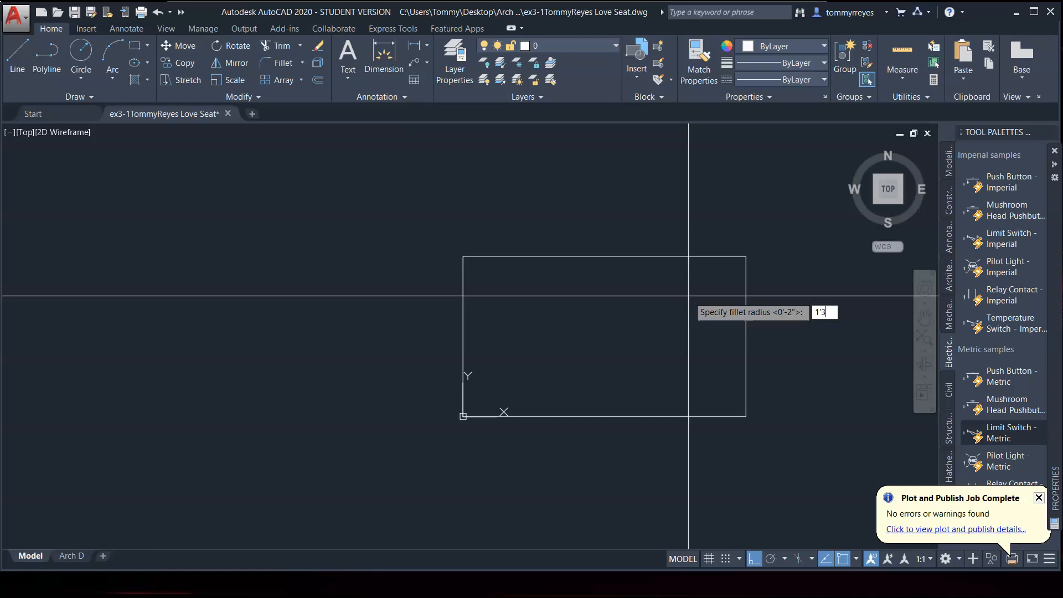
{"action": "key", "text": "Return"}
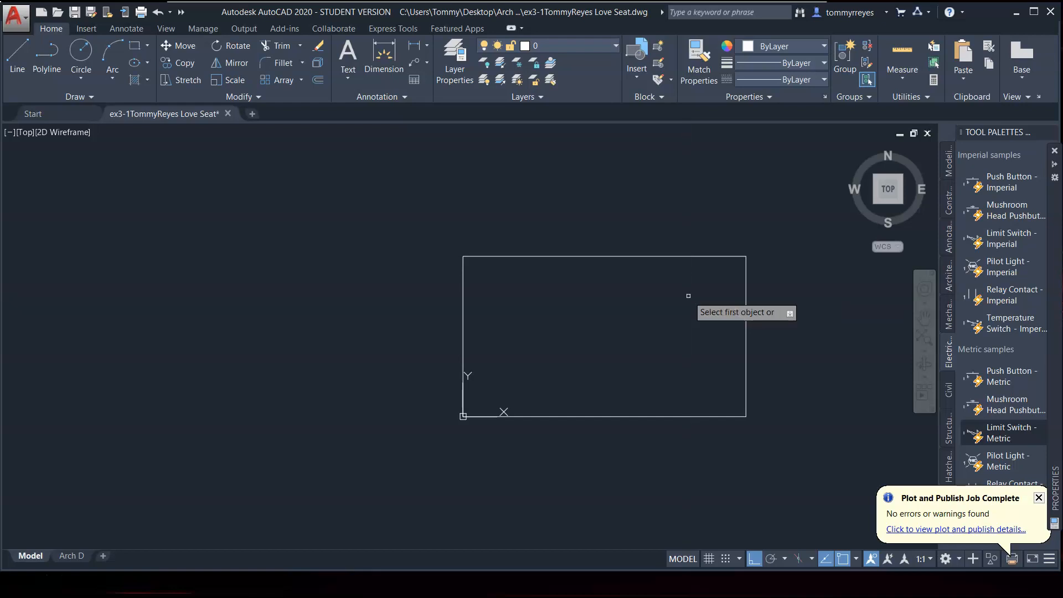
{"action": "left_click", "coordinate": [511, 256]}
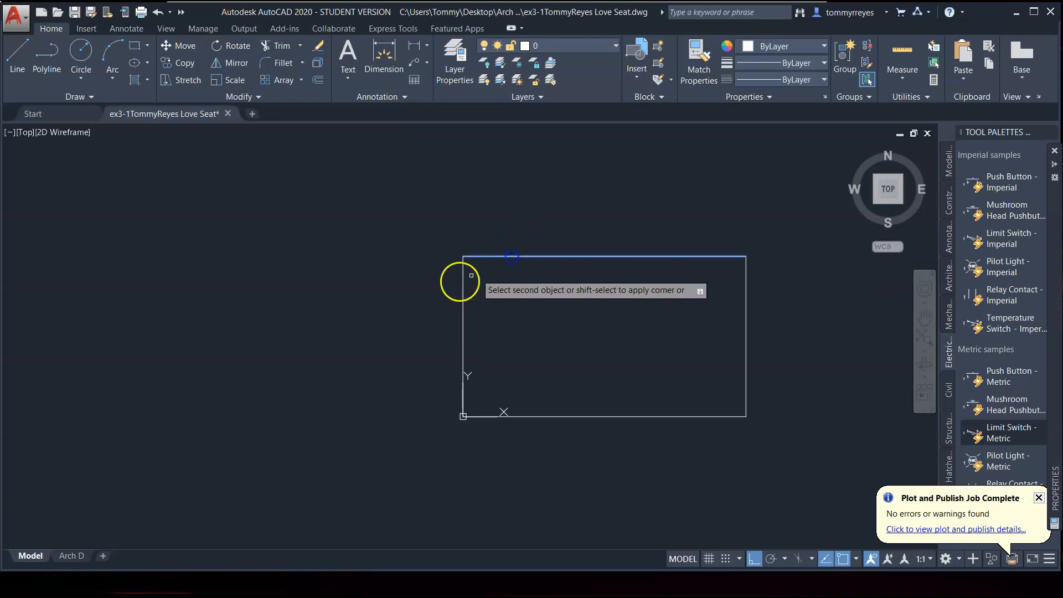
{"action": "left_click", "coordinate": [461, 290]}
{"action": "key", "text": "Return"}
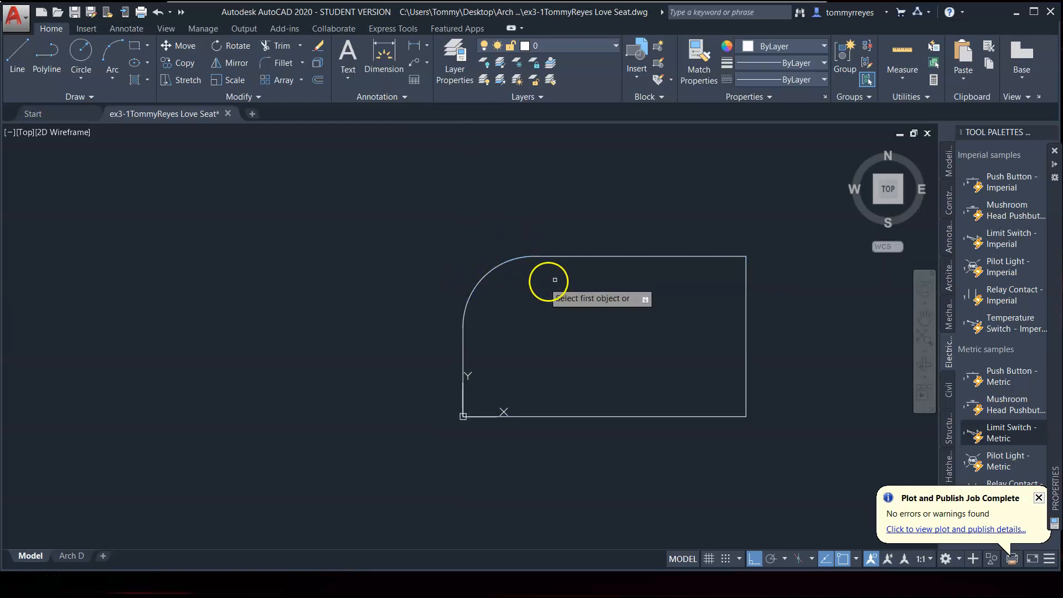
Fillet the rectangle's upper-right corner with the same radius
{"action": "left_click", "coordinate": [671, 256]}
{"action": "left_click", "coordinate": [738, 304]}
{"action": "key", "text": "Return"}
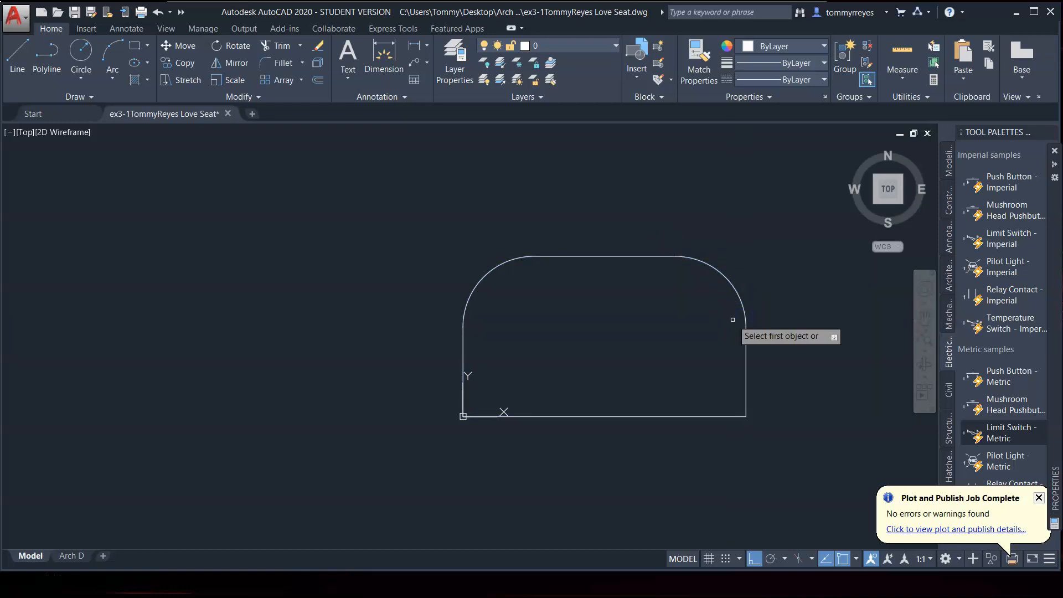
{"action": "key", "text": "Escape"}
Offset the whole closed love seat outline 6" inward
{"action": "type", "text": "o"}
{"action": "key", "text": "Return"}
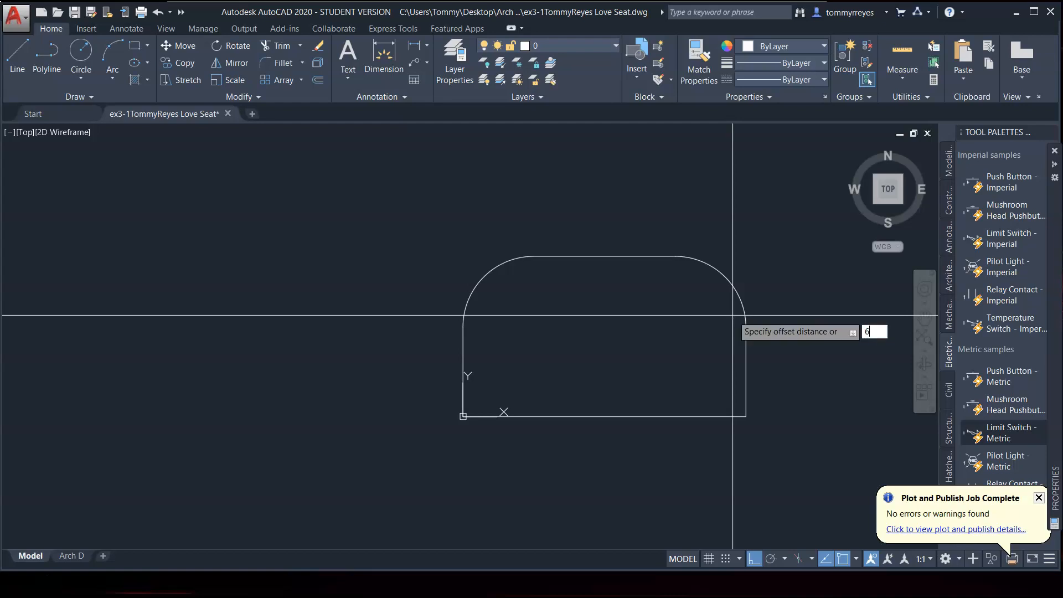
{"action": "key", "text": "Return"}
{"action": "left_click", "coordinate": [730, 285]}
{"action": "left_click", "coordinate": [712, 310]}
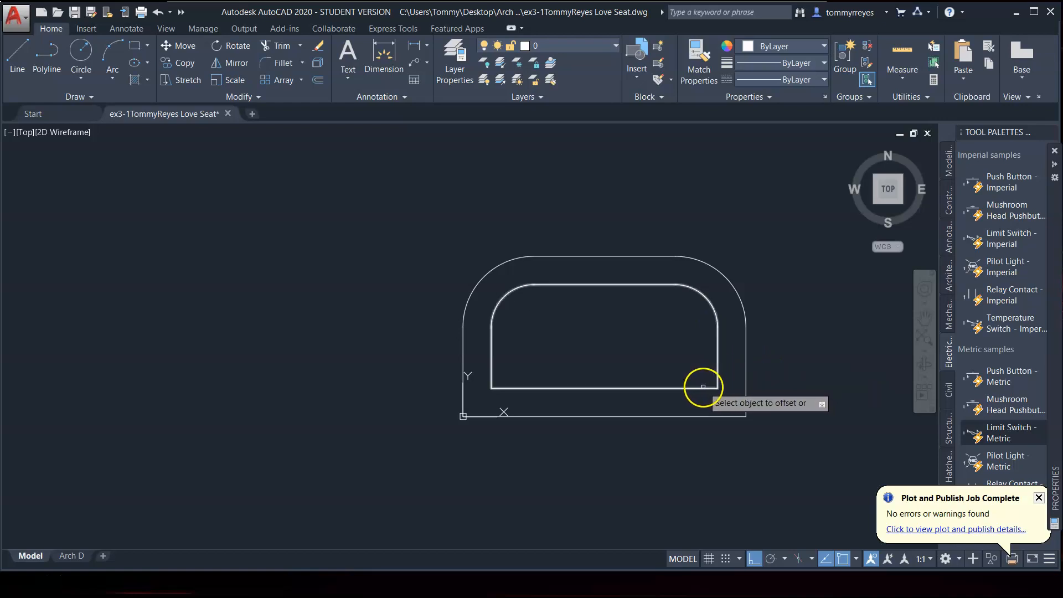
Delete the inner offset copy of the love seat outline
{"action": "key", "text": "Escape"}
{"action": "type", "text": "x"}
{"action": "key", "text": "Return"}
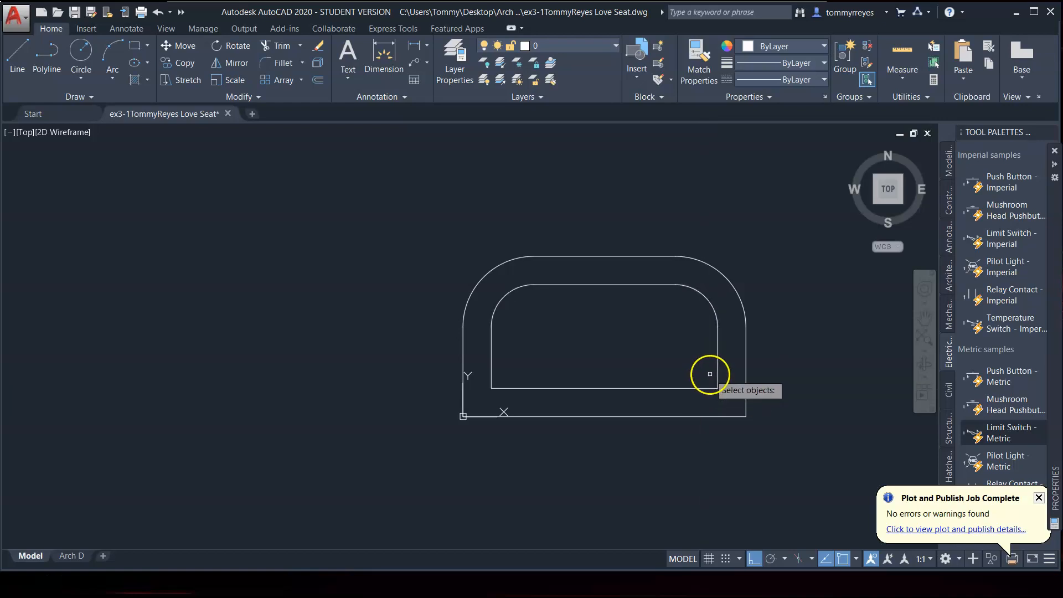
{"action": "left_click", "coordinate": [718, 369]}
{"action": "key", "text": "Delete"}
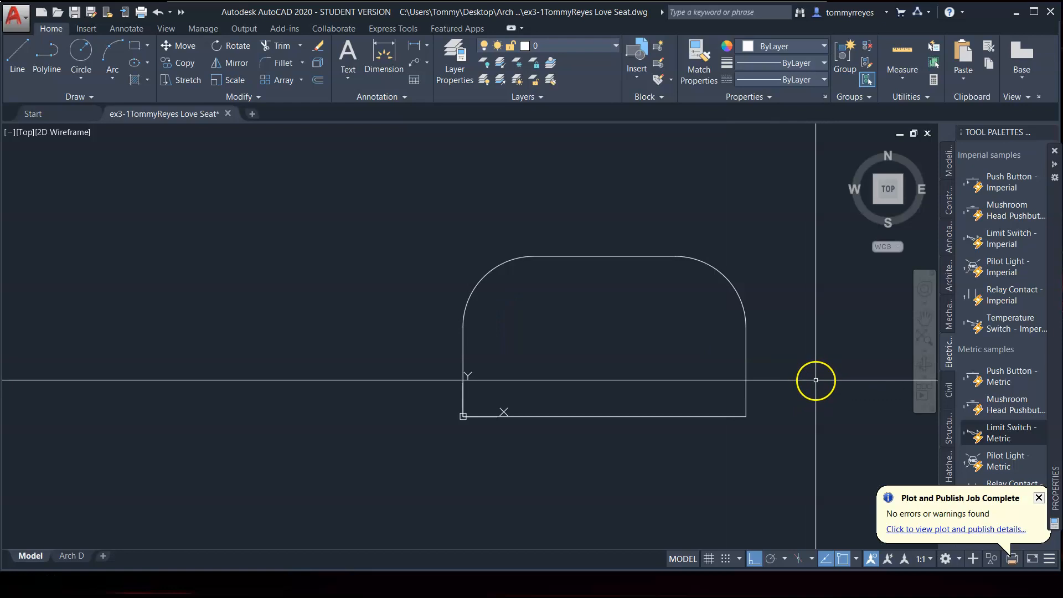
Explode the love seat outline into separate lines and arcs
{"action": "type", "text": "x"}
{"action": "key", "text": "Return"}
{"action": "left_click", "coordinate": [806, 350]}
{"action": "left_click", "coordinate": [664, 435]}
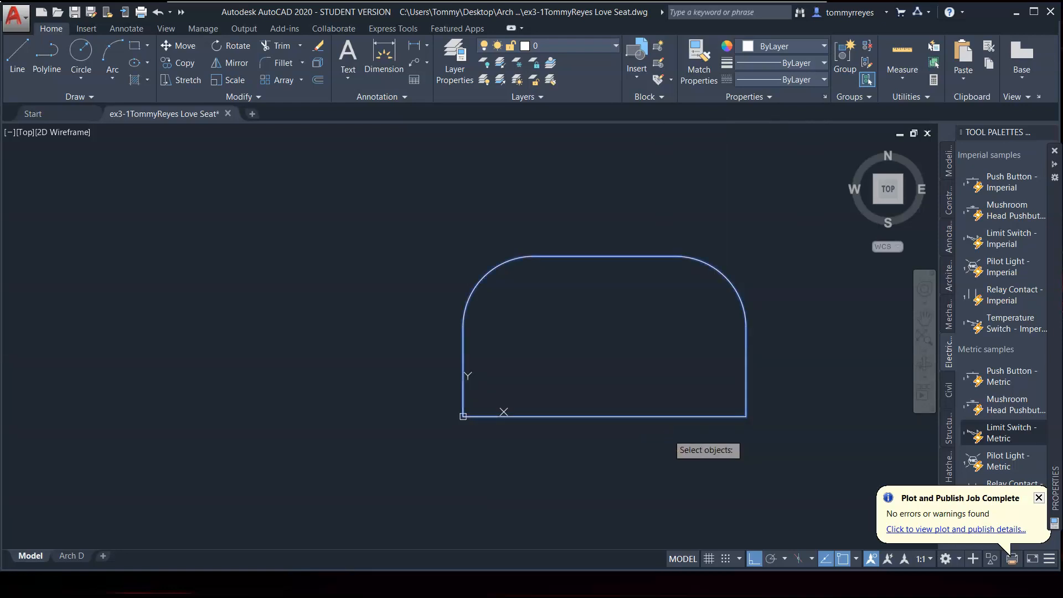
{"action": "key", "text": "Return"}
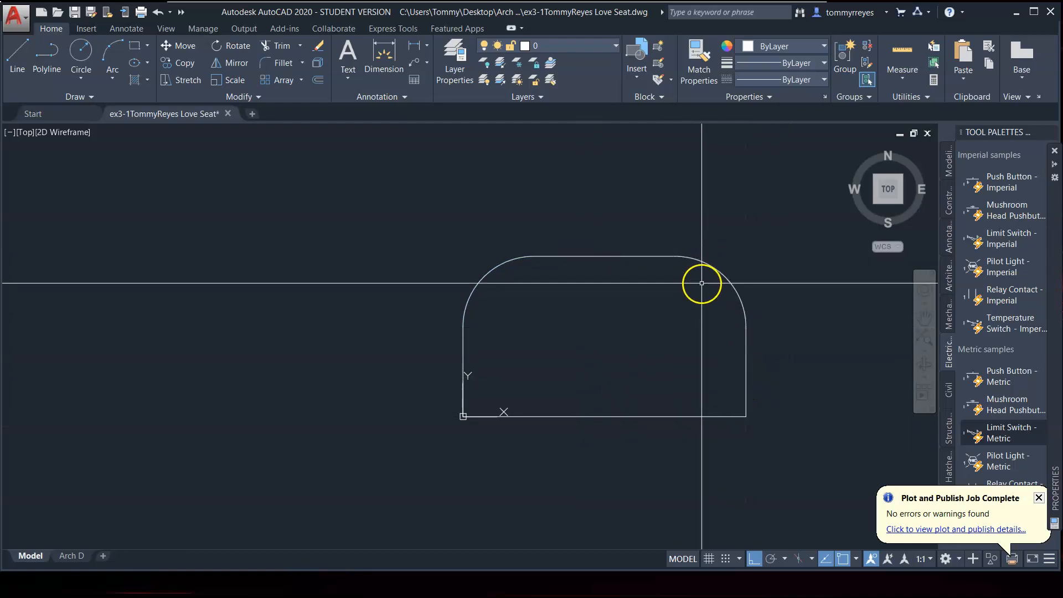
Start an offset for the segments of the exploded love seat outline
{"action": "type", "text": "o"}
{"action": "key", "text": "Return"}
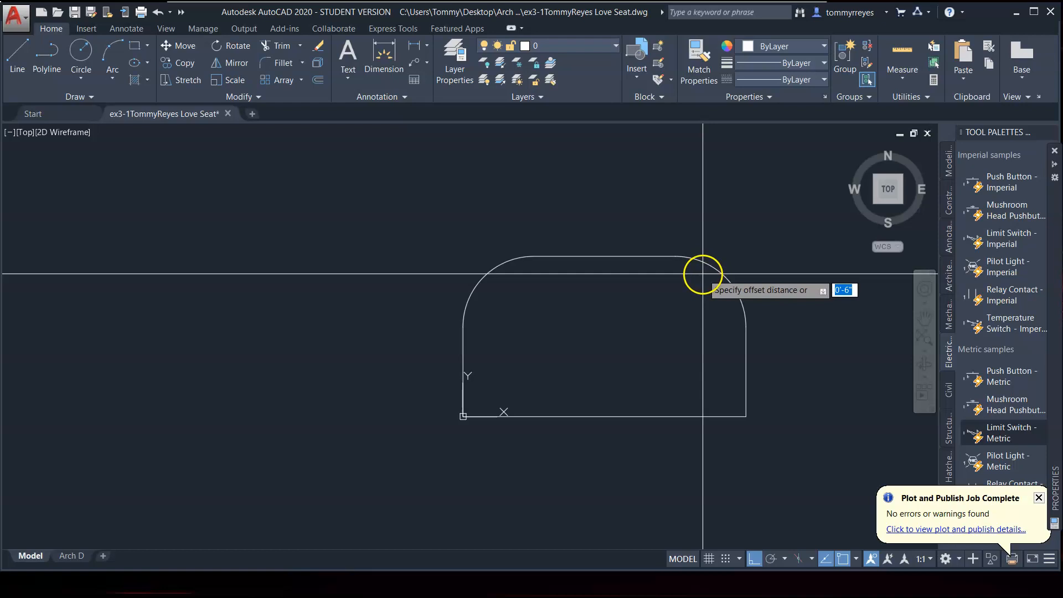
Offset the love seat's rounded back corners, back edge and both side edges 6 inches inward
{"action": "type", "text": "6"}
{"action": "key", "text": "Return"}
{"action": "left_click", "coordinate": [727, 281]}
{"action": "left_click", "coordinate": [628, 352]}
{"action": "left_click", "coordinate": [625, 258]}
{"action": "left_click", "coordinate": [615, 271]}
{"action": "left_click", "coordinate": [494, 271]}
{"action": "left_click", "coordinate": [554, 344]}
{"action": "left_click", "coordinate": [462, 351]}
{"action": "left_click", "coordinate": [573, 363]}
{"action": "left_click", "coordinate": [747, 372]}
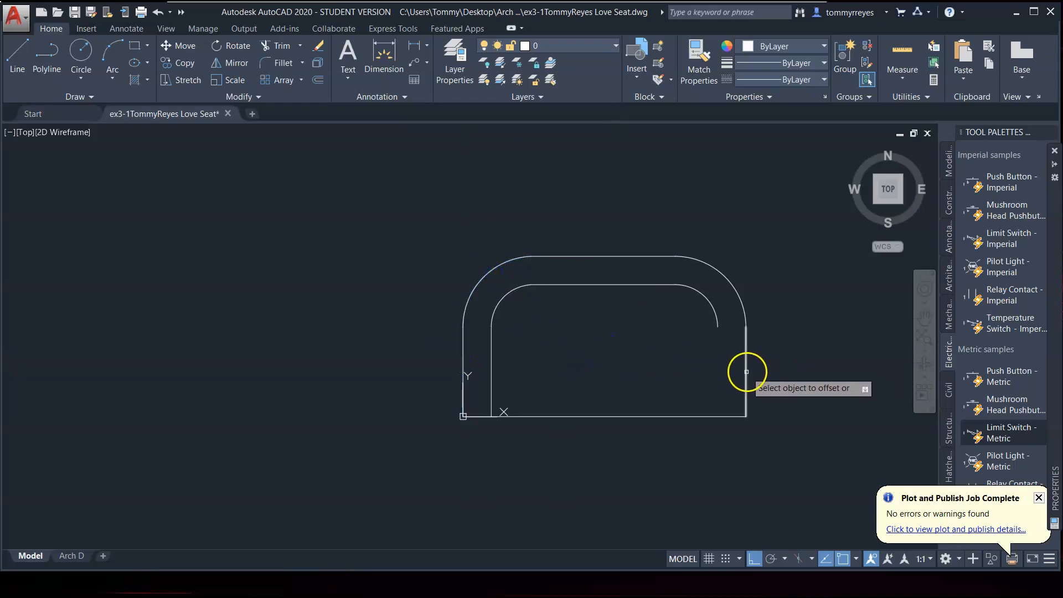
{"action": "left_click", "coordinate": [695, 361]}
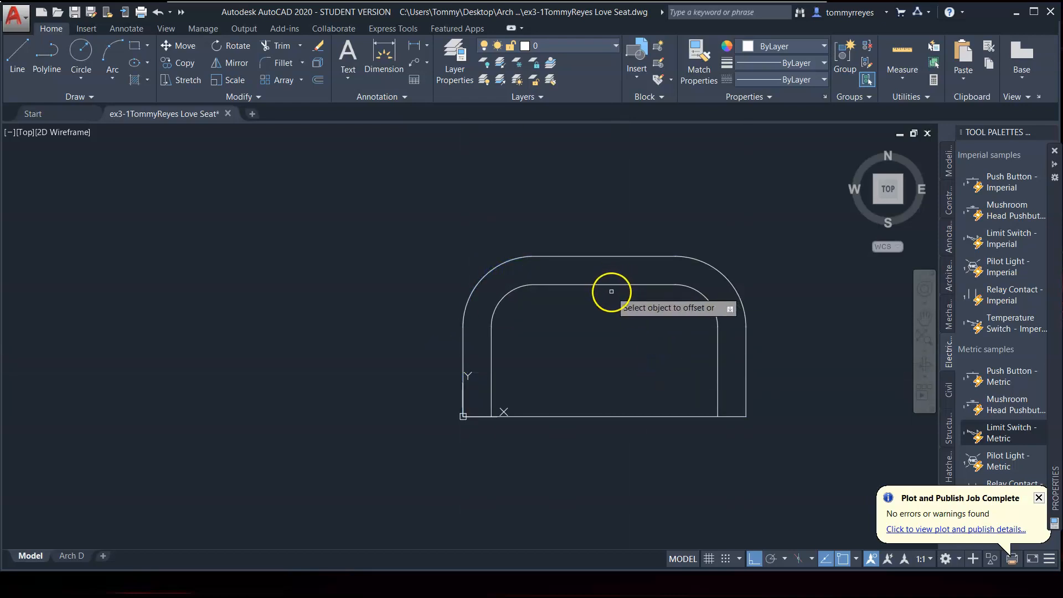
{"action": "key", "text": "Escape"}
{"action": "key", "text": "space"}
{"action": "key", "text": "l"}
{"action": "key", "text": "Return"}
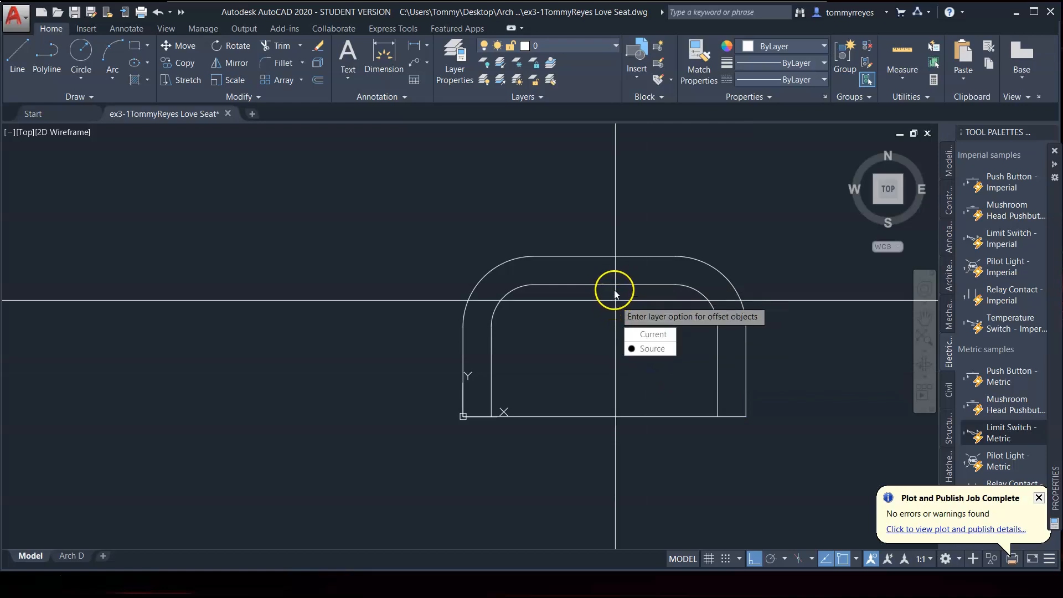
{"action": "key", "text": "Escape"}
Draw a vertical line from the inner back edge's midpoint to the front edge's midpoint, and save the drawing
{"action": "key", "text": "l"}
{"action": "key", "text": "space"}
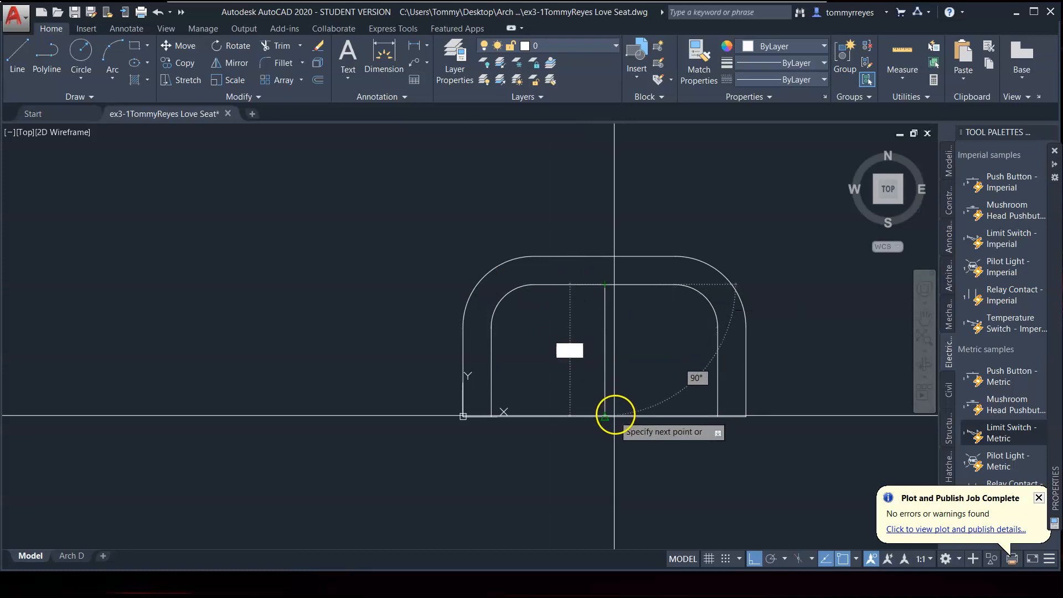
{"action": "left_click", "coordinate": [605, 416]}
{"action": "key", "text": "Escape"}
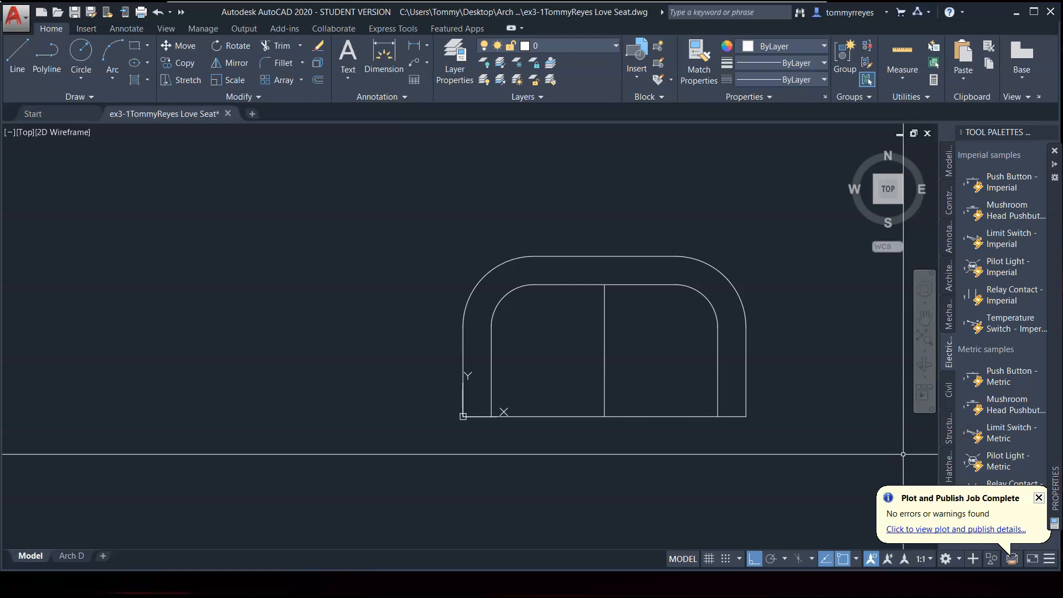
{"action": "key", "text": "ctrl+s"}
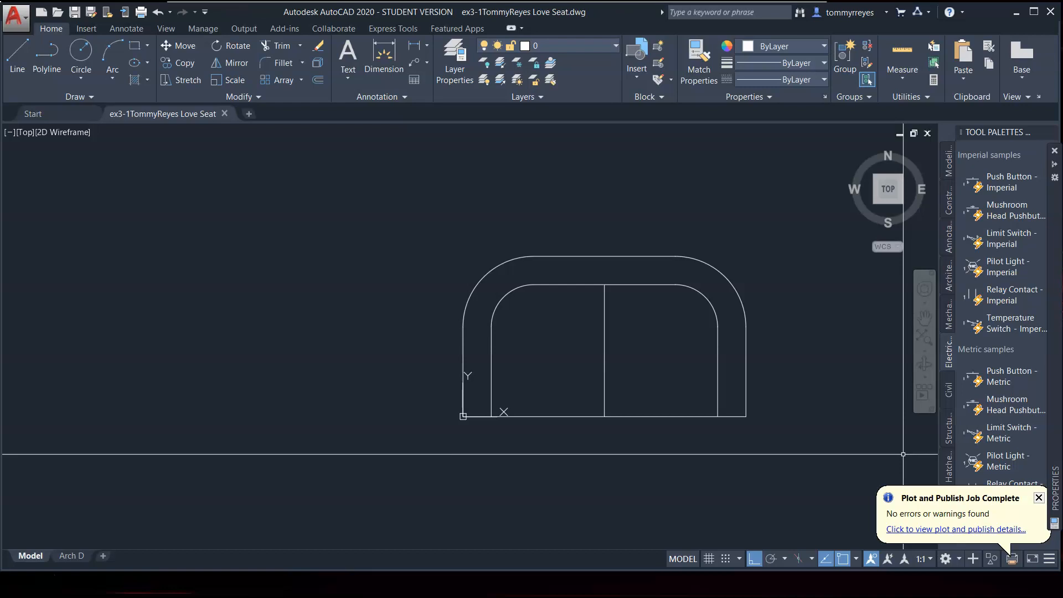
Save the drawing as a new file in the Assignments folder, replacing "Love Seat" with "Tub" in the file name
{"action": "key", "text": "ctrl+shift+s"}
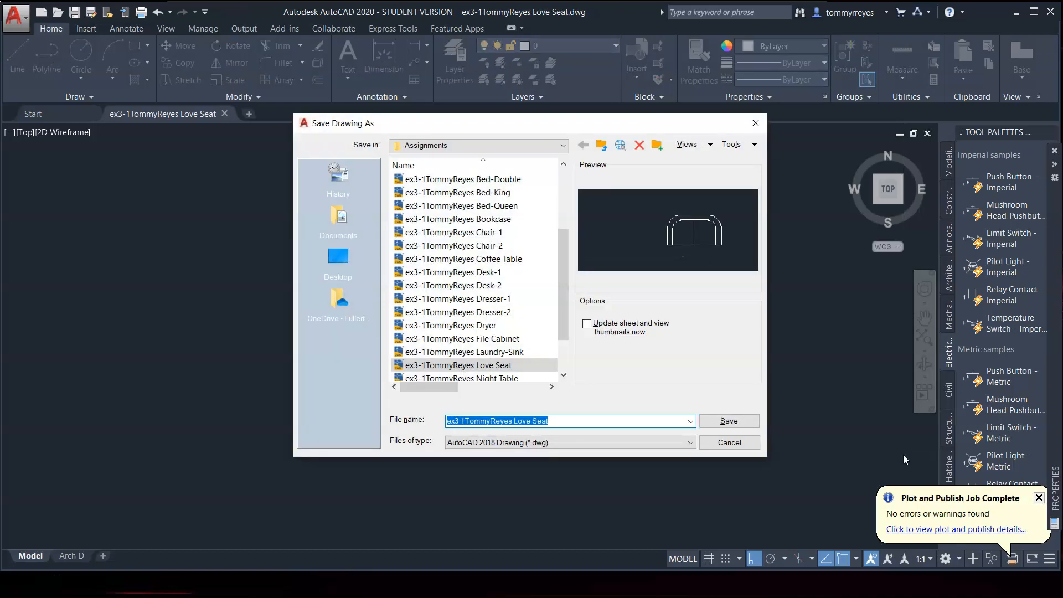
{"action": "left_click", "coordinate": [569, 422]}
{"action": "key", "text": "BackSpace"}
{"action": "key", "text": "BackSpace"}
{"action": "key", "text": "BackSpace"}
{"action": "key", "text": "BackSpace"}
{"action": "key", "text": "BackSpace"}
{"action": "key", "text": "BackSpace"}
{"action": "key", "text": "BackSpace"}
{"action": "key", "text": "BackSpace"}
{"action": "key", "text": "BackSpace"}
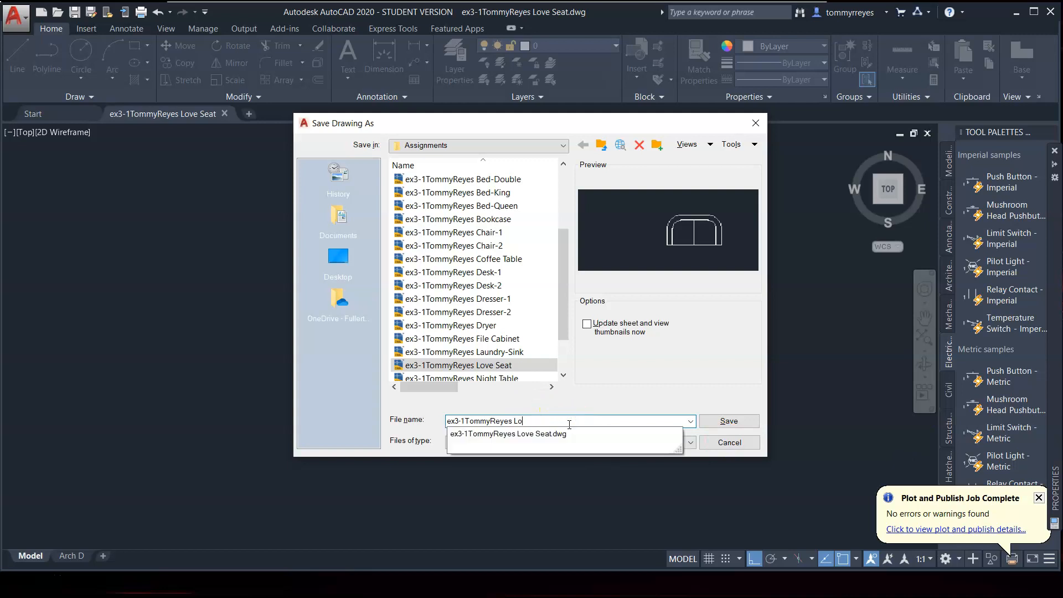
{"action": "type", "text": "Tub"}
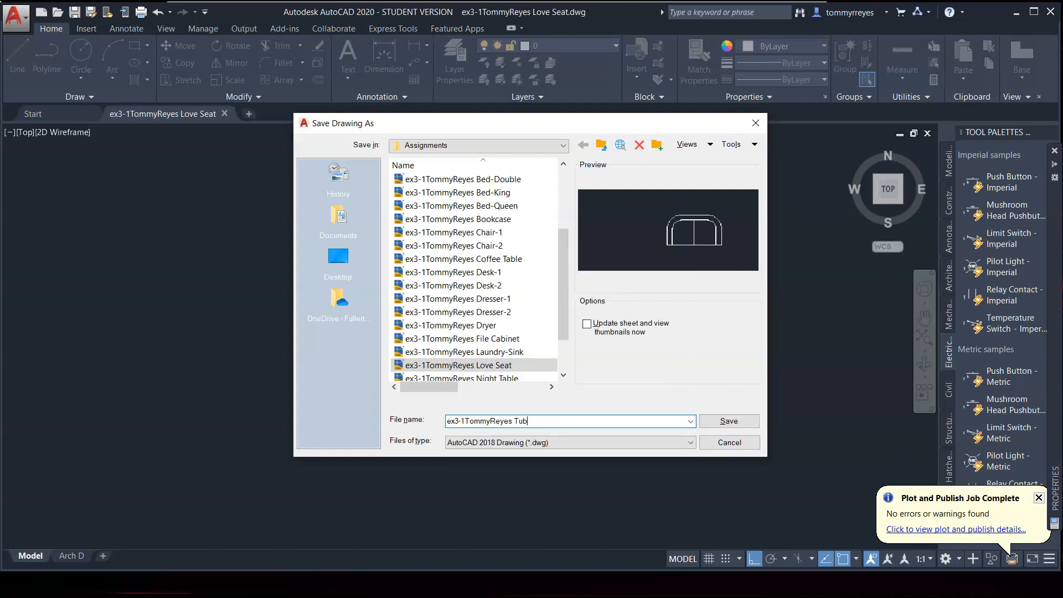
{"action": "left_click", "coordinate": [726, 421]}
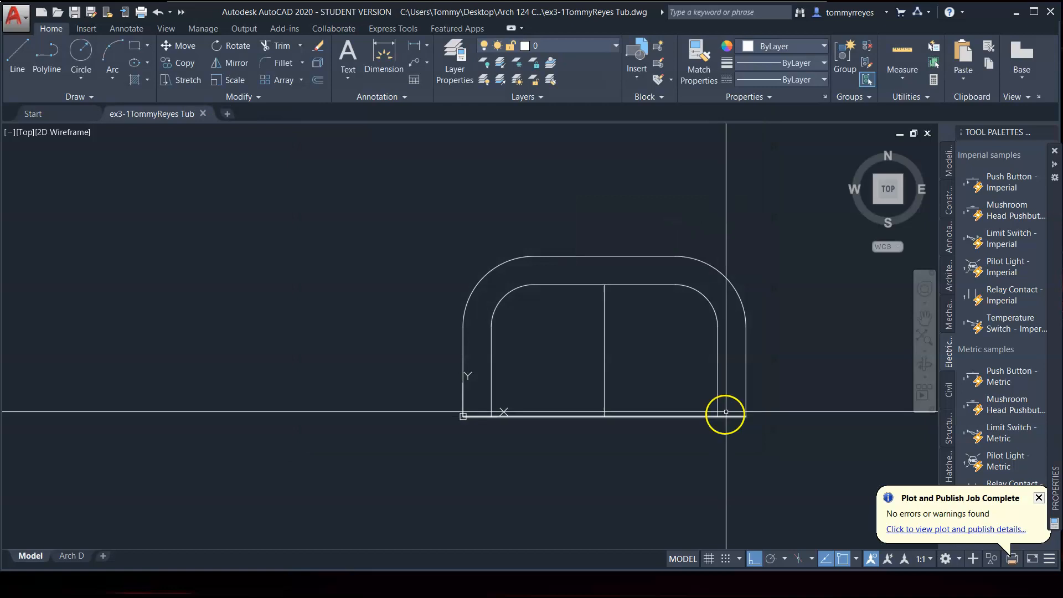
Delete all of the love seat geometry from the new tub drawing
{"action": "key", "text": "ctrl+a"}
{"action": "left_click", "coordinate": [673, 392]}
{"action": "left_click", "coordinate": [614, 421]}
{"action": "key", "text": "Delete"}
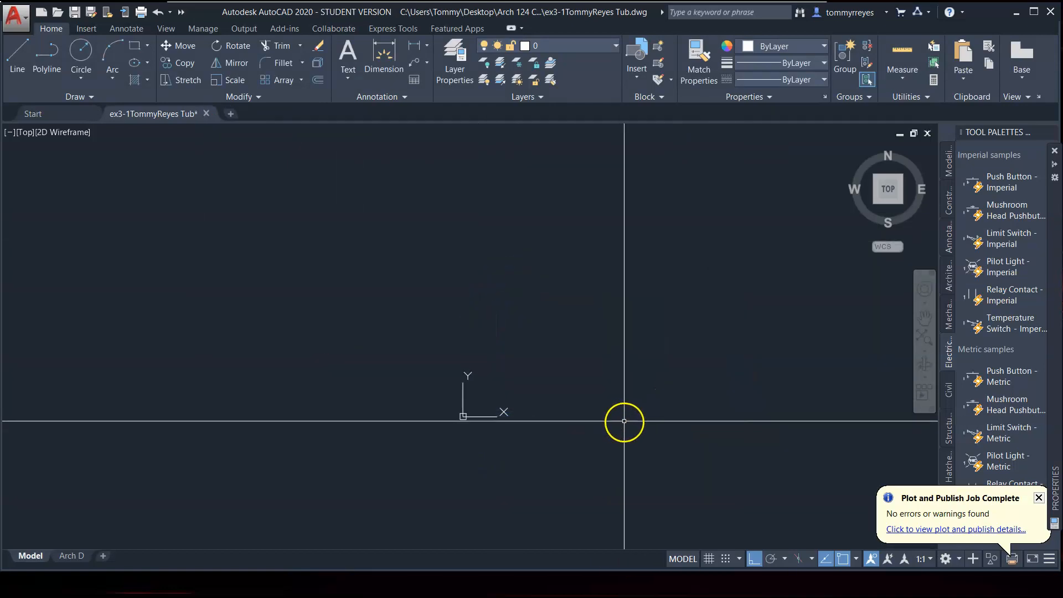
{"action": "key", "text": "F8"}
{"action": "type", "text": "rec"}
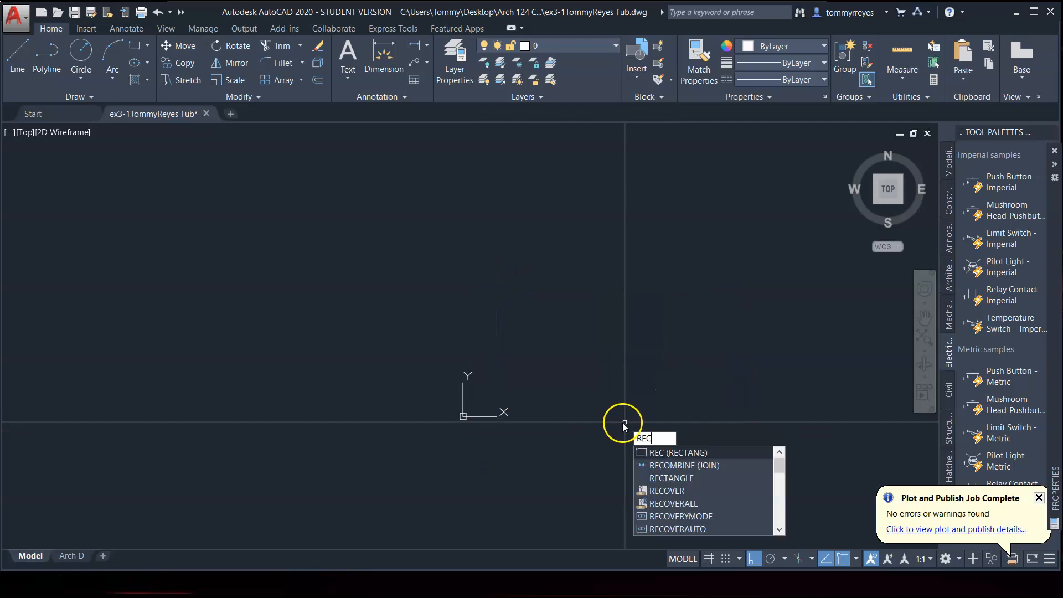
{"action": "key", "text": "Return"}
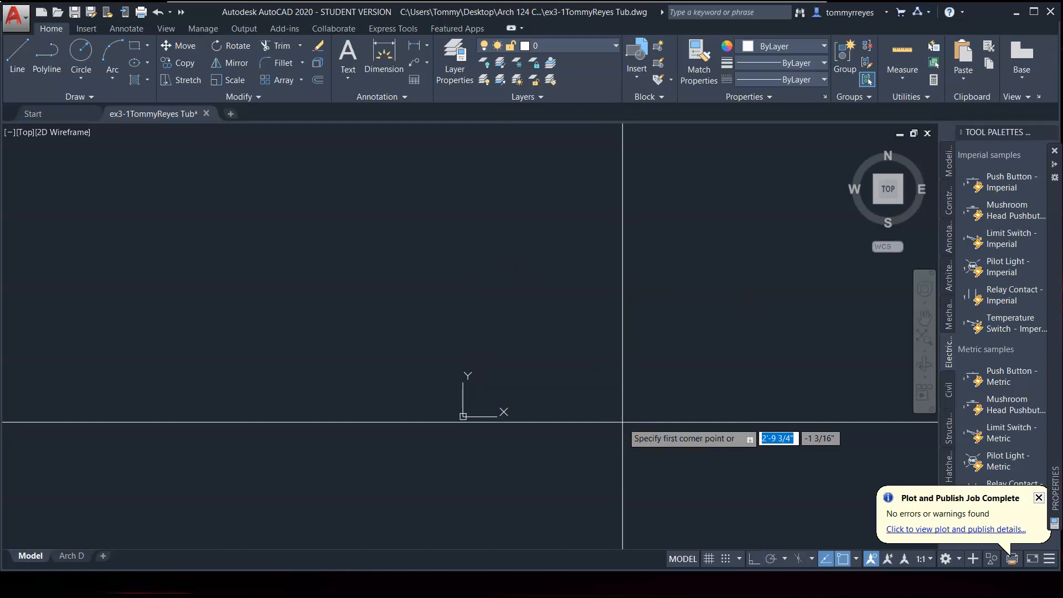
{"action": "type", "text": "5'"}
{"action": "key", "text": "Tab"}
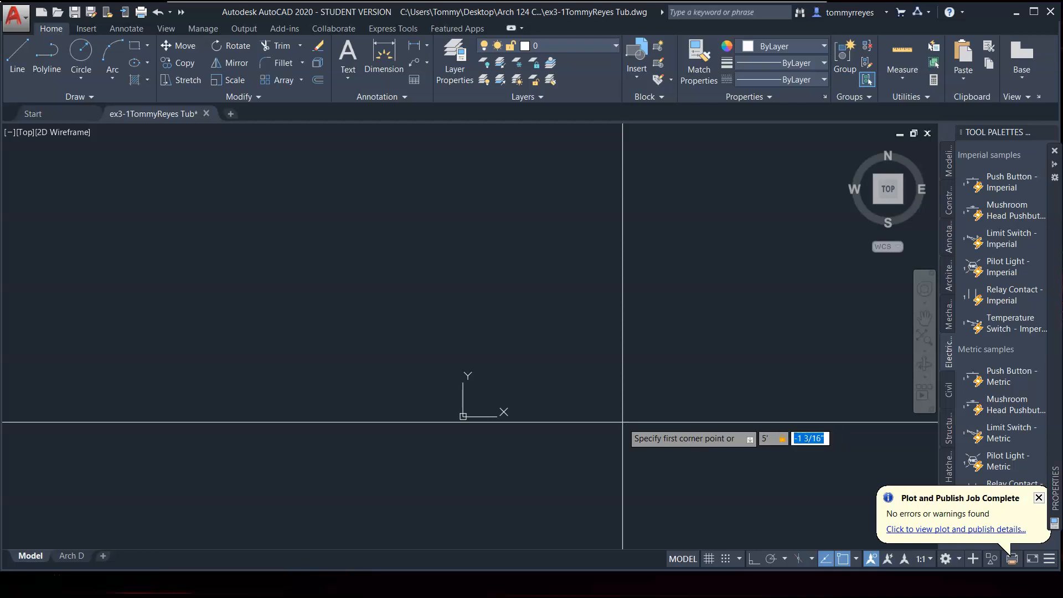
{"action": "type", "text": "2'8"}
{"action": "key", "text": "Return"}
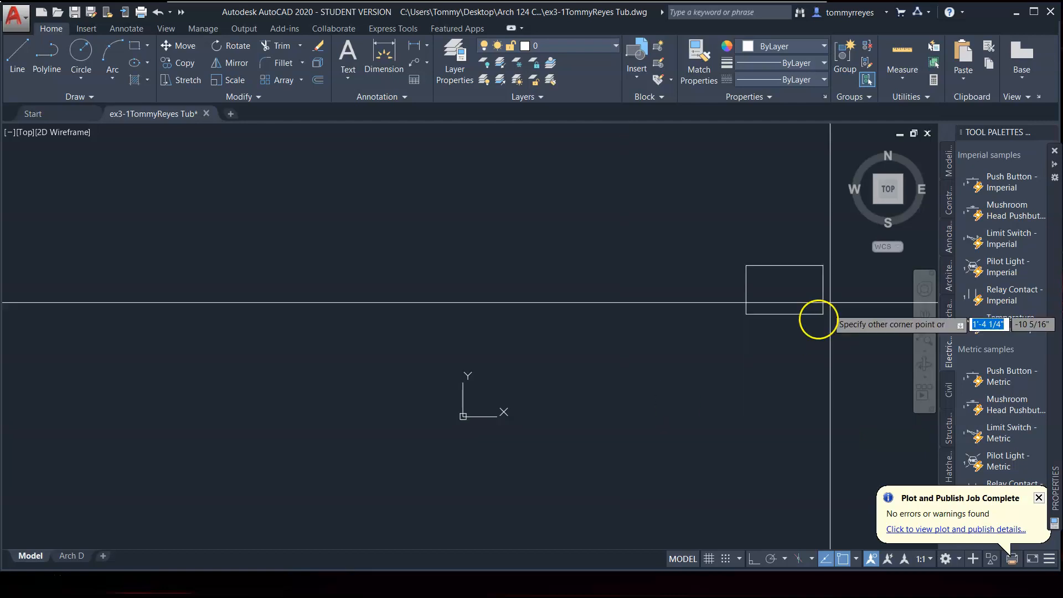
{"action": "type", "text": "1"}
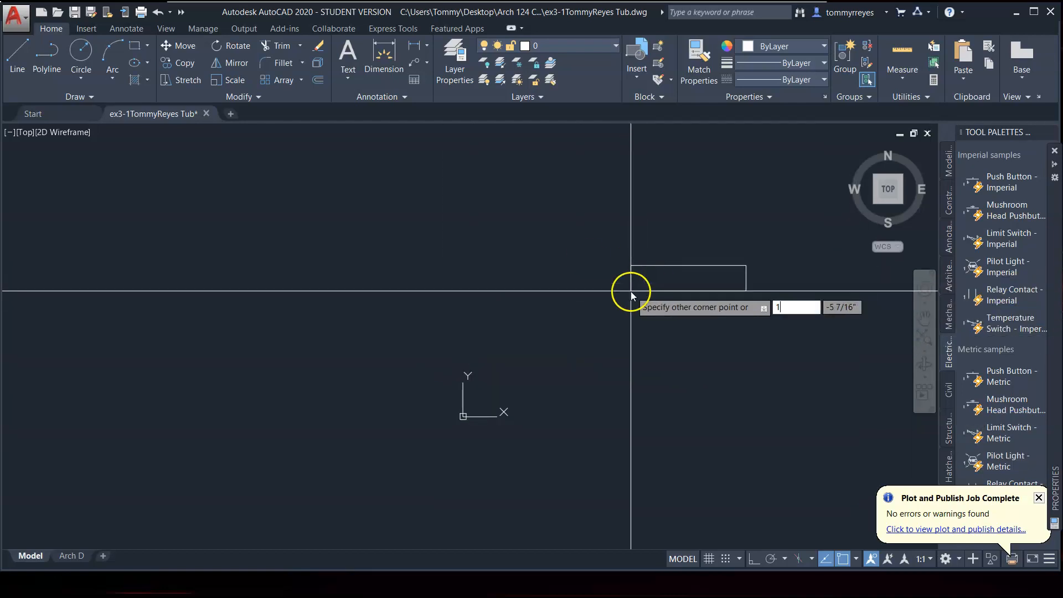
{"action": "key", "text": "F8"}
{"action": "key", "text": "Escape"}
Draw a rectangle 5' wide and 2'8" high with its first corner at 0,0
{"action": "type", "text": "rec"}
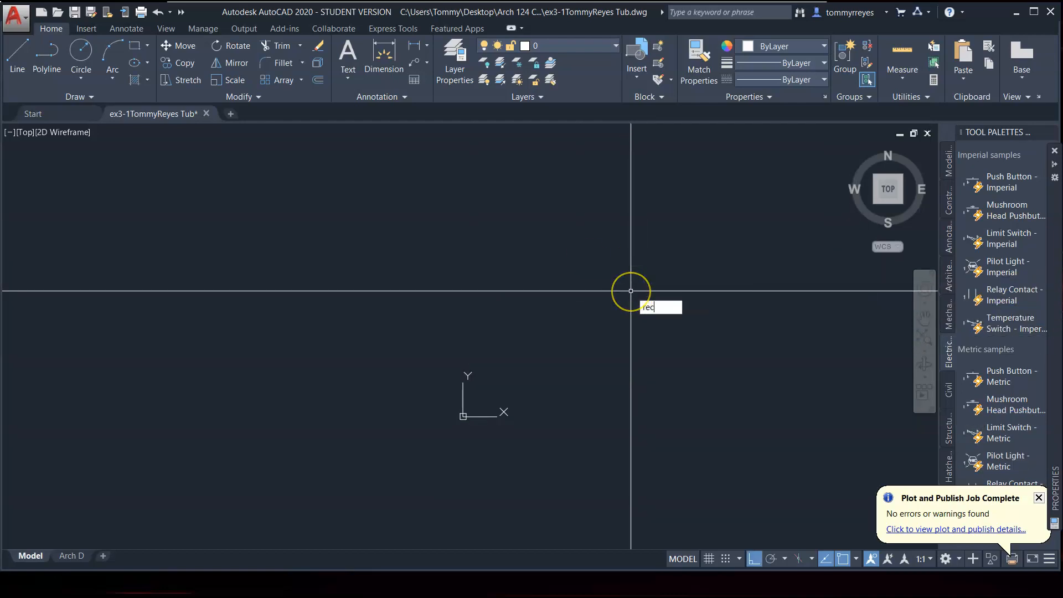
{"action": "key", "text": "Return"}
{"action": "key", "text": "F8"}
{"action": "type", "text": "0,0"}
{"action": "key", "text": "Return"}
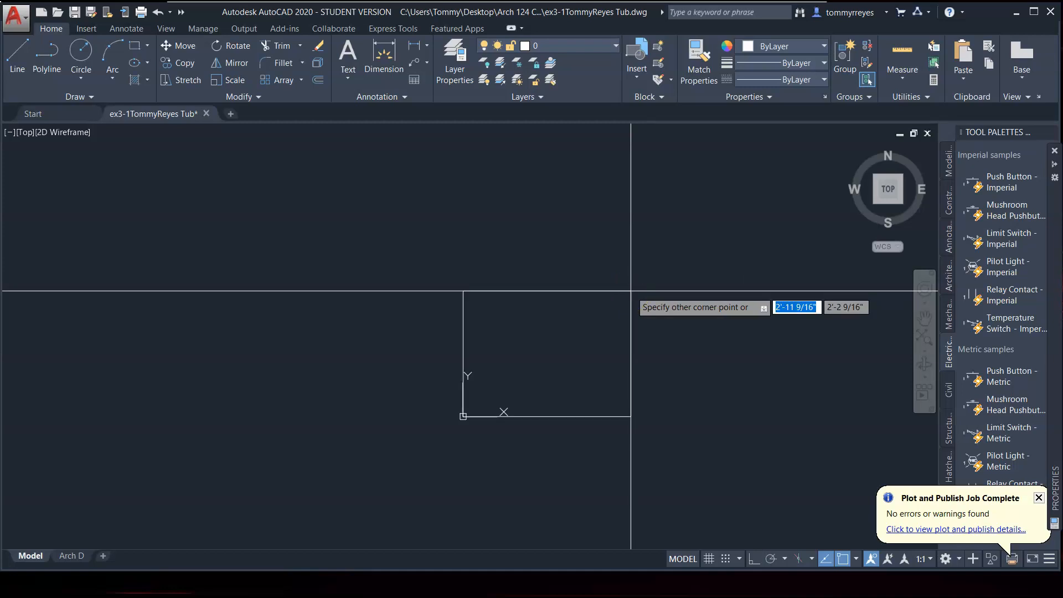
{"action": "type", "text": "5'"}
{"action": "key", "text": "Tab"}
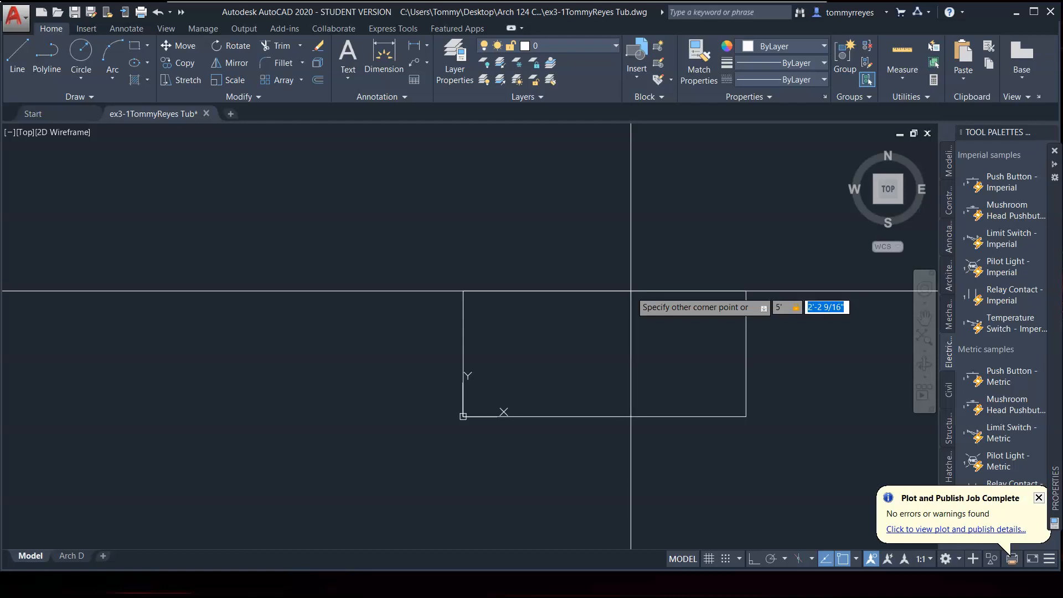
{"action": "type", "text": "2'8"}
{"action": "key", "text": "Return"}
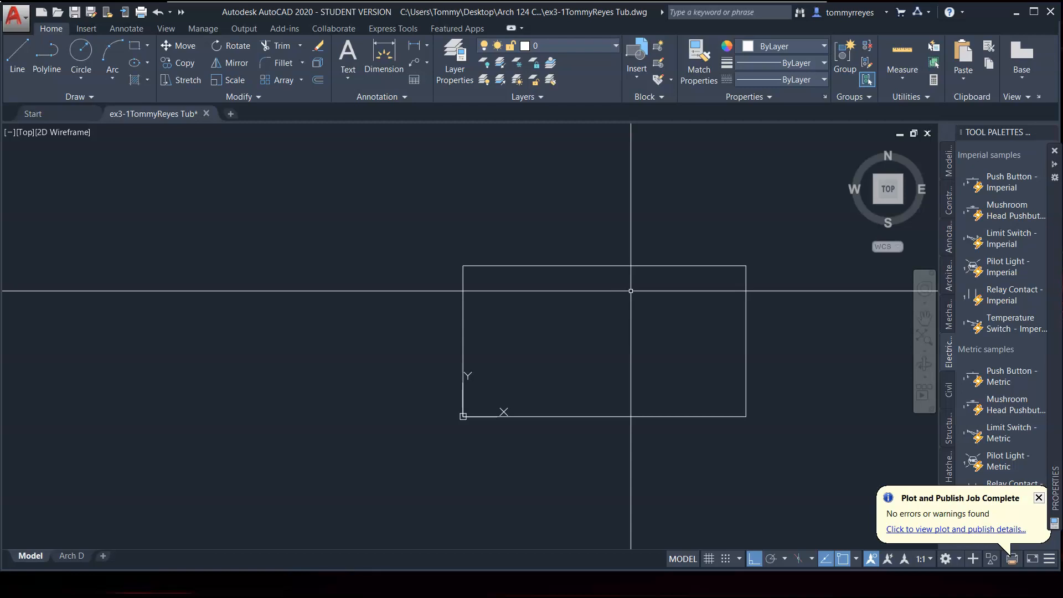
Offset the tub rectangle inward to form the basin outline
{"action": "type", "text": "o"}
{"action": "key", "text": "Return"}
{"action": "type", "text": "3"}
{"action": "key", "text": "Return"}
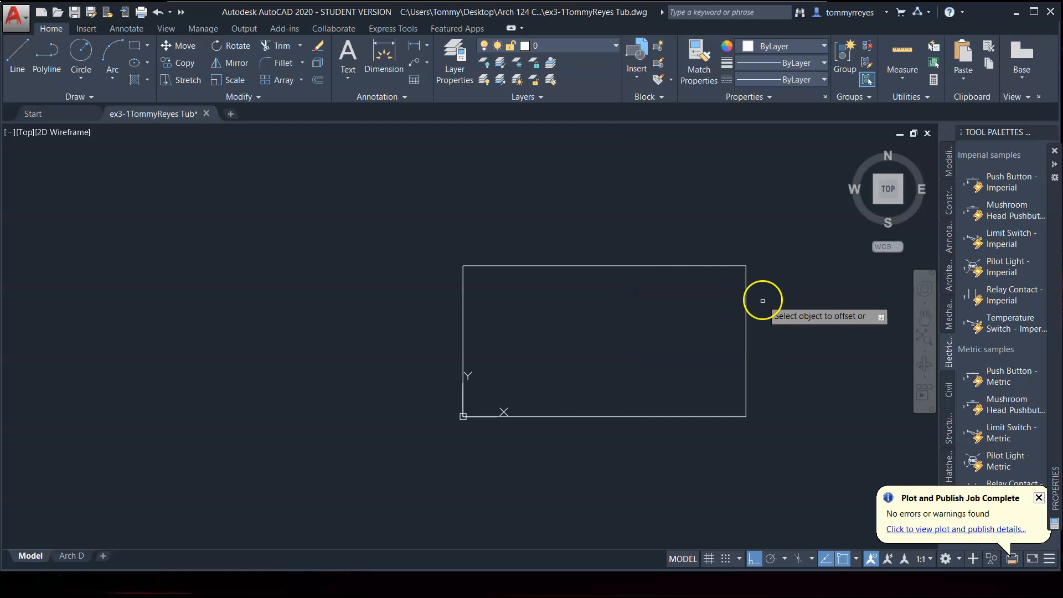
{"action": "left_click", "coordinate": [745, 317]}
{"action": "left_click", "coordinate": [726, 324]}
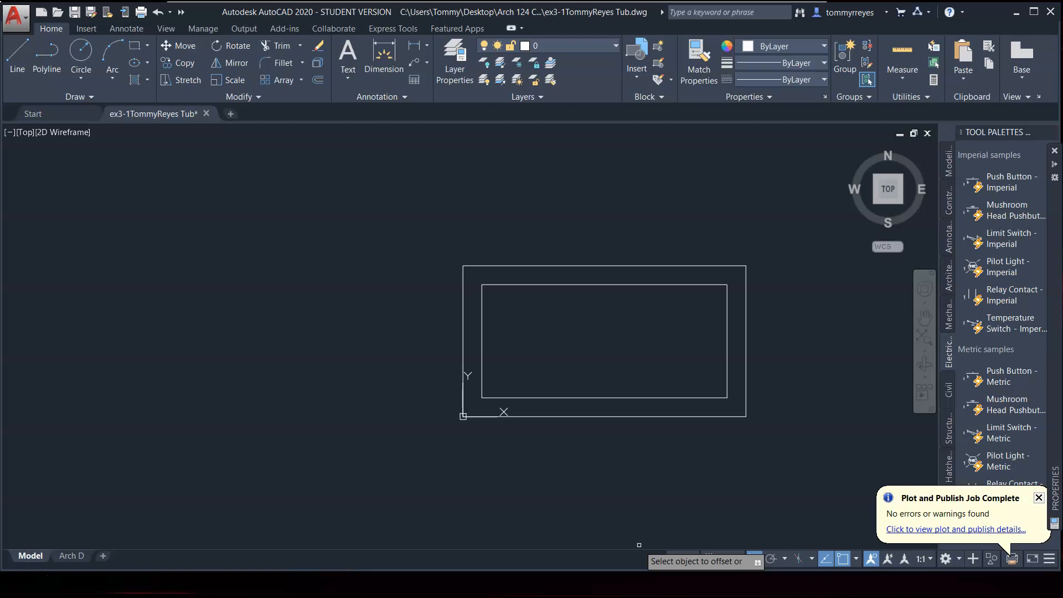
Explode the inner rectangle into separate lines
{"action": "type", "text": "ex"}
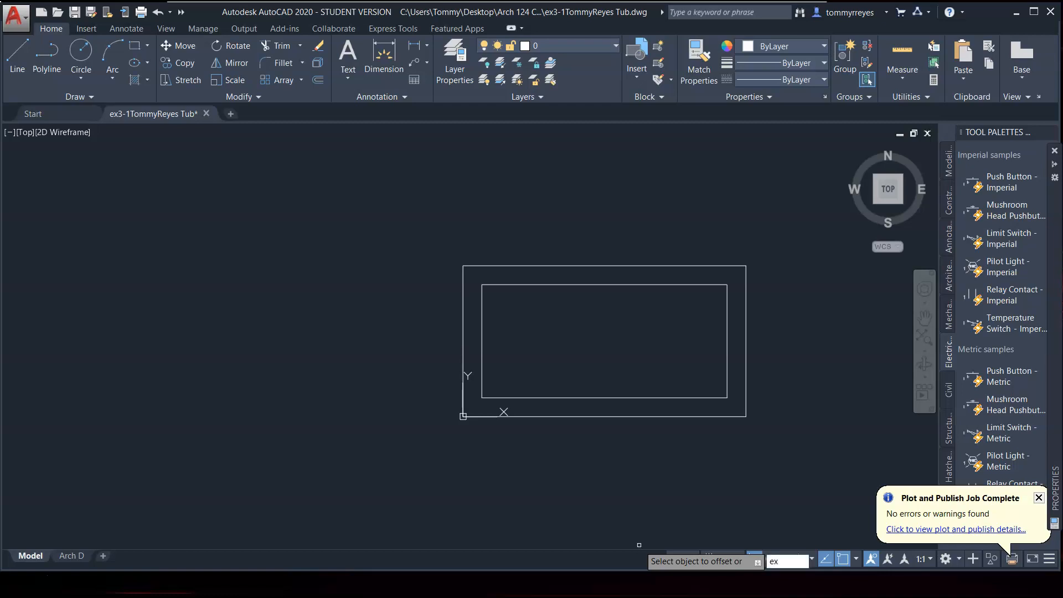
{"action": "key", "text": "Return"}
{"action": "type", "text": "ex"}
{"action": "key", "text": "Return"}
{"action": "left_click", "coordinate": [550, 398]}
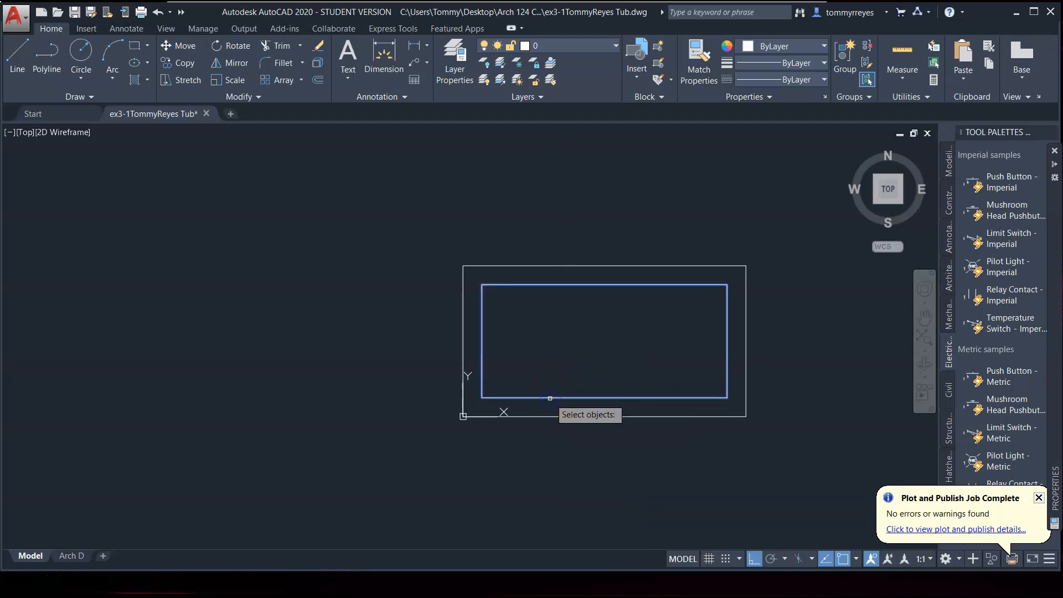
{"action": "key", "text": "Return"}
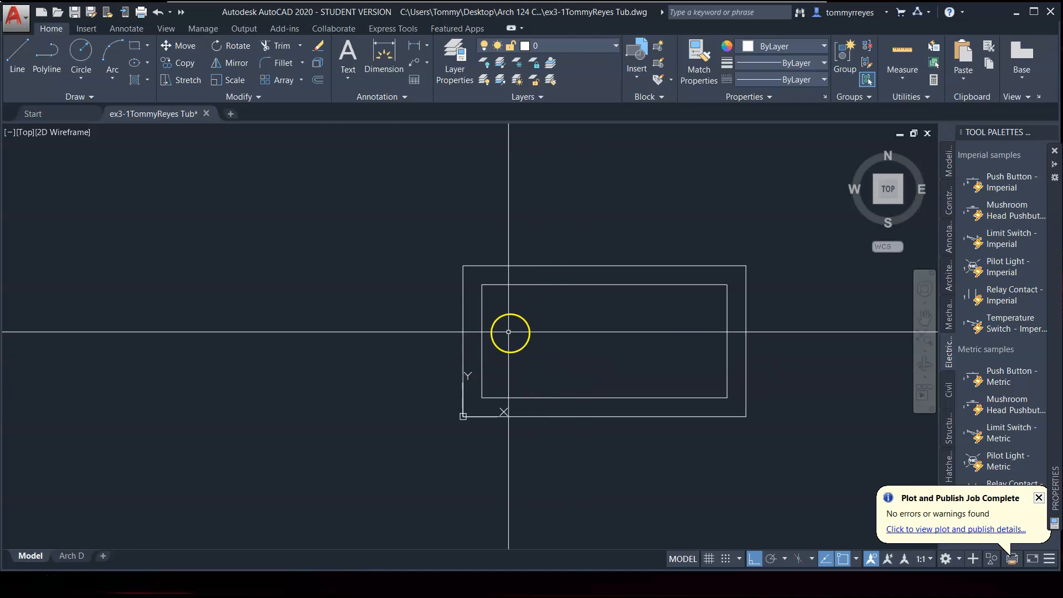
Draw a circle centred on the inner rectangle's left edge midpoint with its radius reaching that edge's upper corner
{"action": "left_click", "coordinate": [482, 330]}
{"action": "key", "text": "Escape"}
{"action": "type", "text": "c"}
{"action": "key", "text": "Return"}
{"action": "left_click", "coordinate": [482, 342]}
{"action": "left_click", "coordinate": [481, 285]}
Move the circle by its left quadrant point to the midpoint of the inner rectangle's left edge
{"action": "left_click", "coordinate": [543, 301]}
{"action": "left_click", "coordinate": [530, 326]}
{"action": "type", "text": "m"}
{"action": "key", "text": "Return"}
{"action": "left_click", "coordinate": [425, 340]}
{"action": "left_click", "coordinate": [482, 339]}
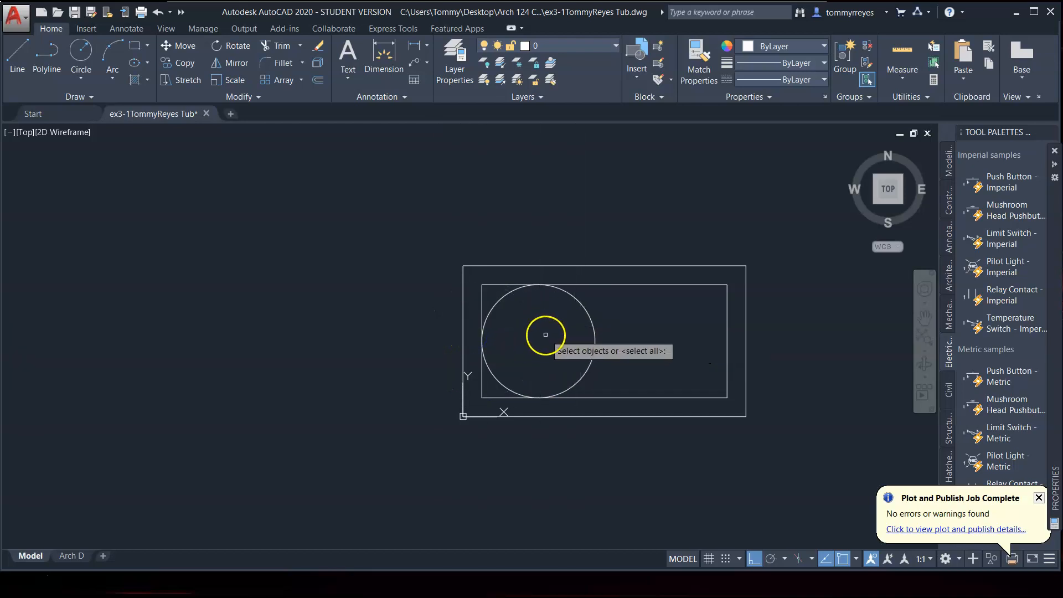
Draw a vertical line through the circle from its top quadrant to its bottom quadrant
{"action": "type", "text": "l"}
{"action": "key", "text": "Return"}
{"action": "left_click", "coordinate": [538, 285]}
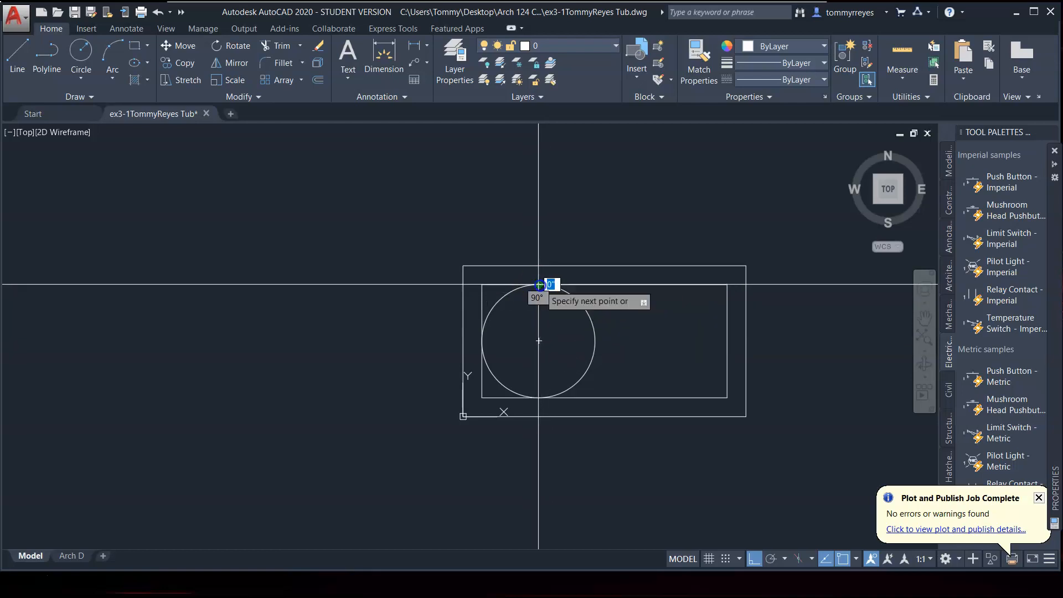
{"action": "left_click", "coordinate": [543, 393]}
{"action": "key", "text": "Return"}
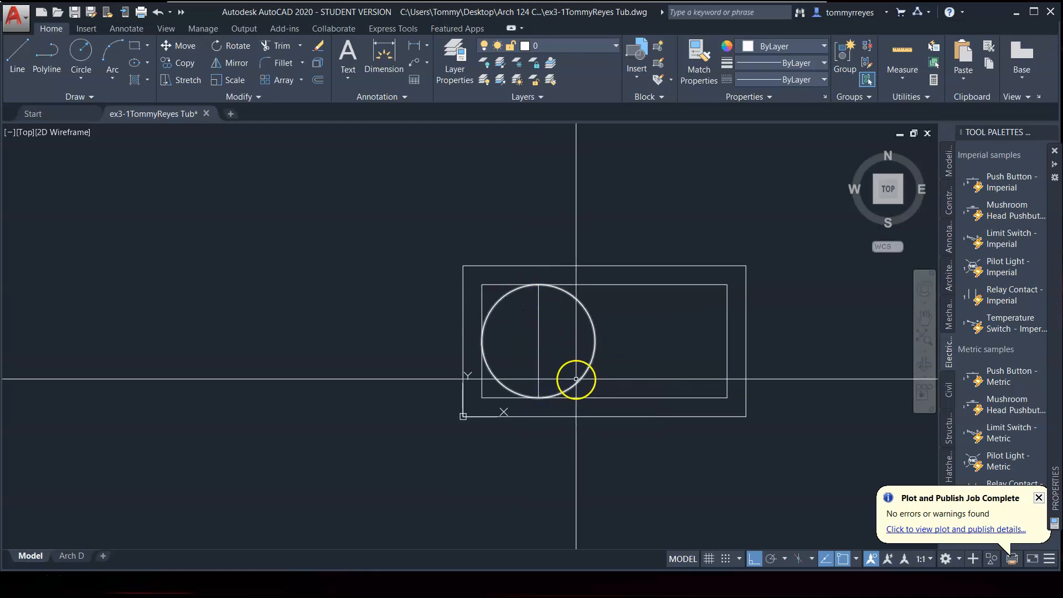
Using the vertical line as cutting edge, trim the circle's right half and the inner rectangle's horizontal edges on its left
{"action": "type", "text": "tr"}
{"action": "key", "text": "Return"}
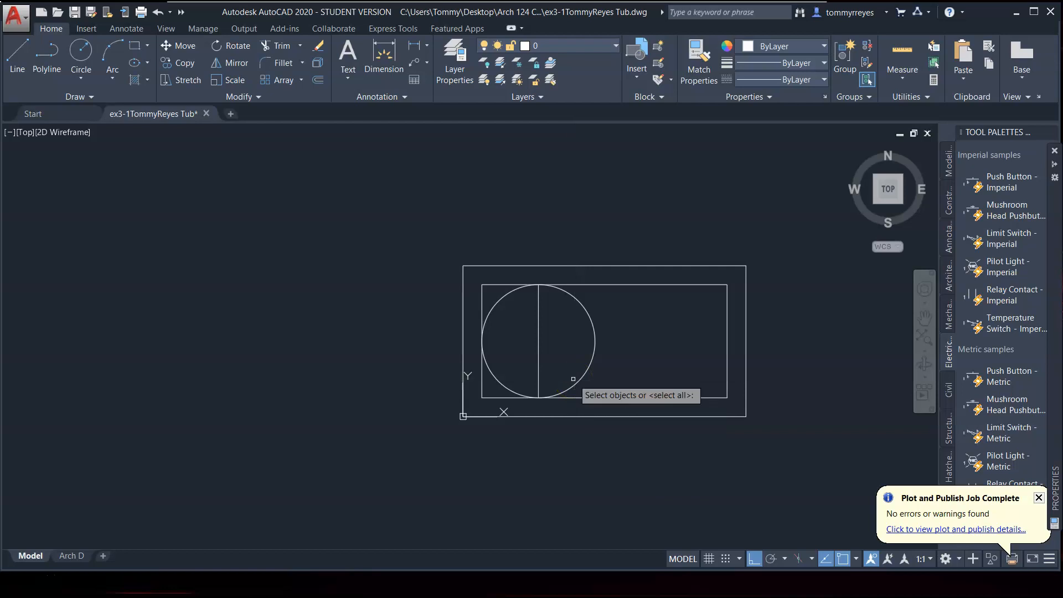
{"action": "left_click", "coordinate": [539, 338]}
{"action": "key", "text": "Return"}
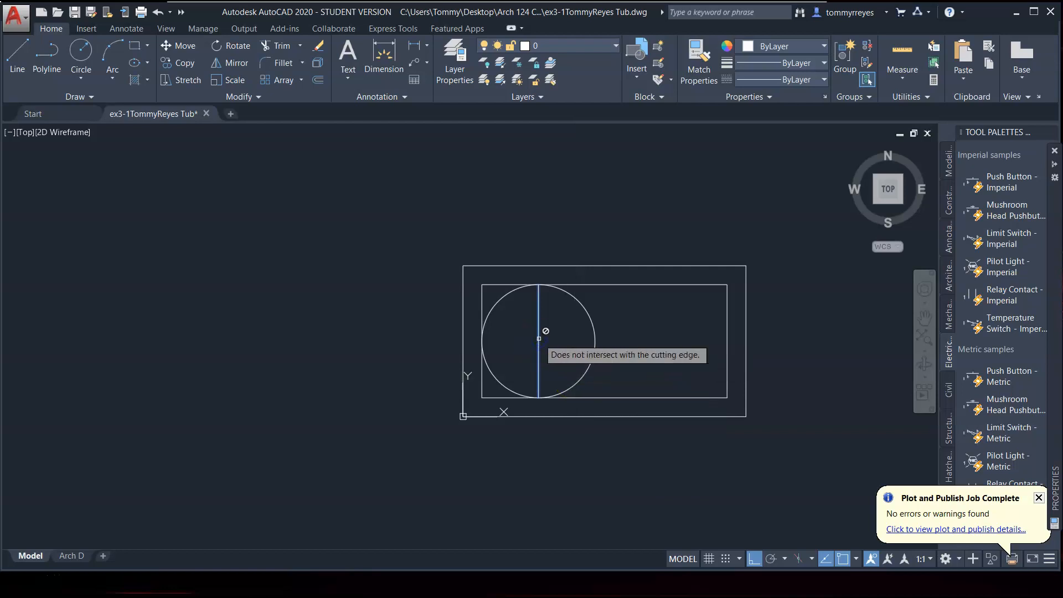
{"action": "left_click", "coordinate": [588, 323]}
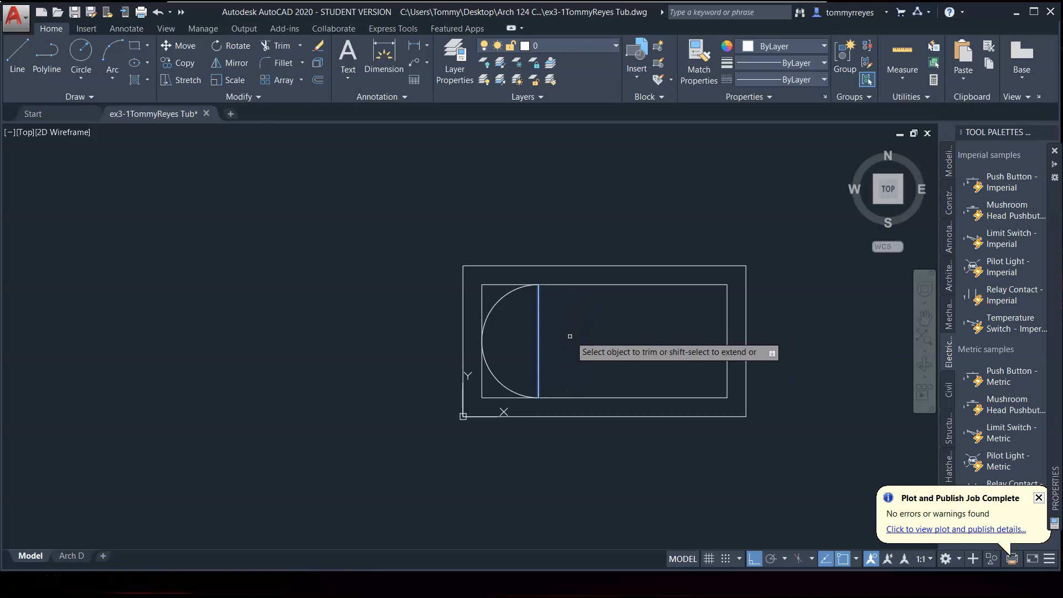
{"action": "left_click", "coordinate": [490, 284]}
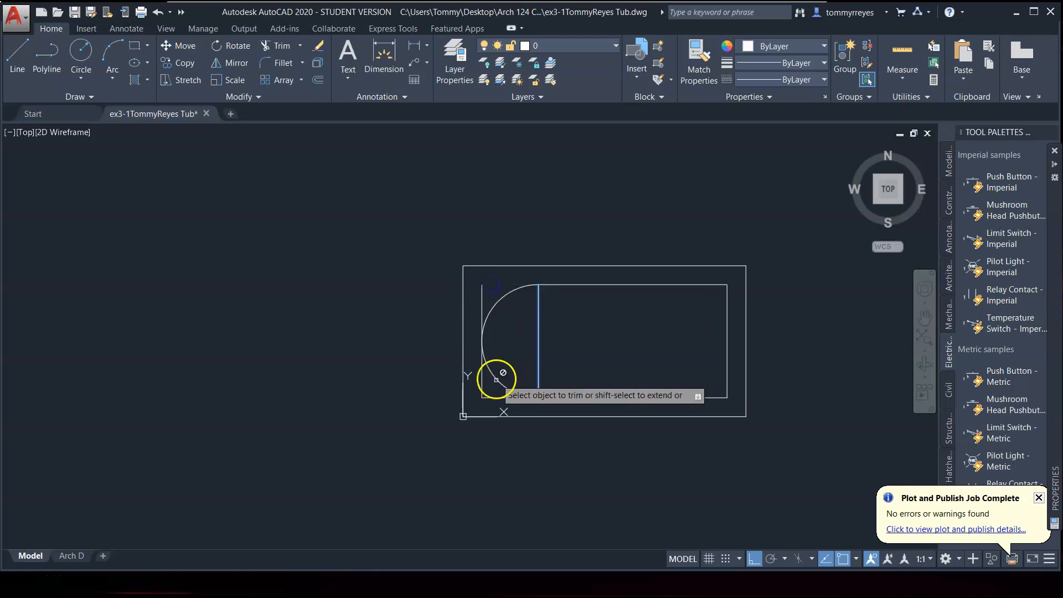
{"action": "left_click", "coordinate": [493, 397]}
{"action": "key", "text": "Return"}
Delete the inner rectangle's leftover left edge and the vertical construction line
{"action": "left_click", "coordinate": [490, 383]}
{"action": "left_click", "coordinate": [474, 387]}
{"action": "left_click", "coordinate": [581, 362]}
{"action": "left_click", "coordinate": [535, 346]}
{"action": "key", "text": "Delete"}
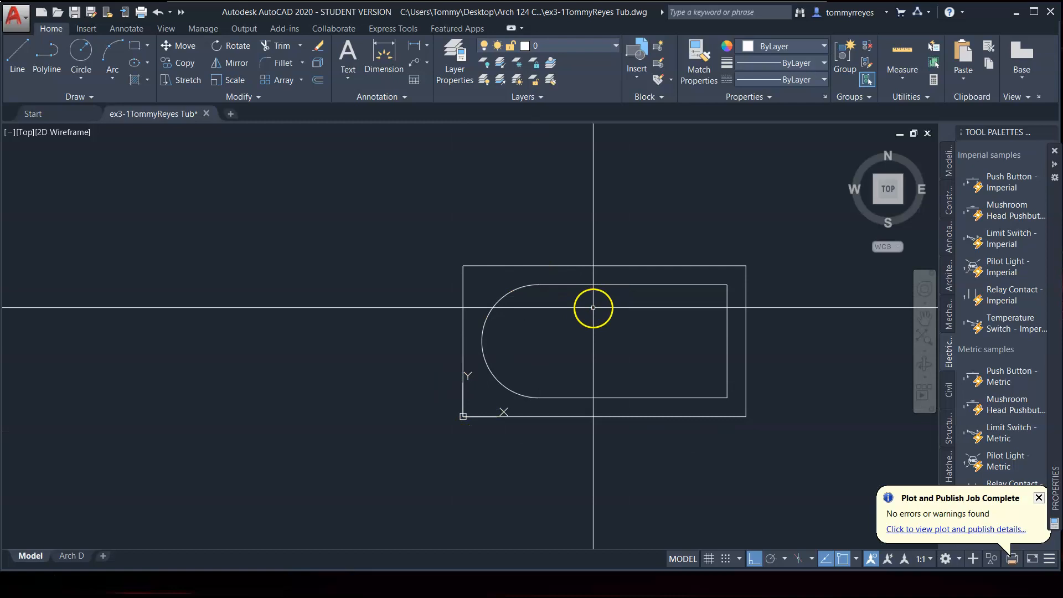
{"action": "type", "text": "f"}
{"action": "key", "text": "Return"}
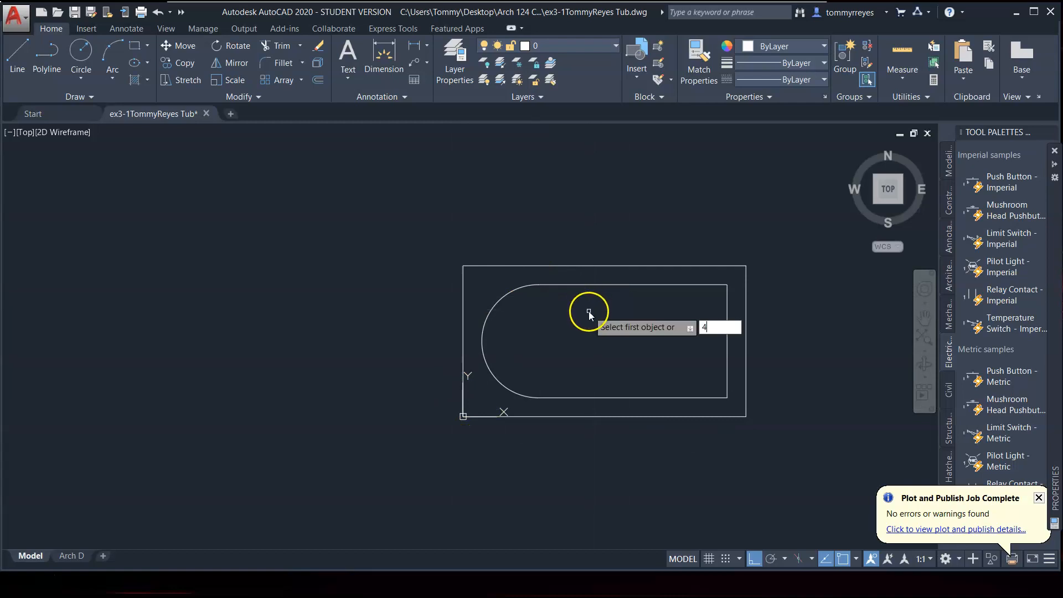
{"action": "left_click", "coordinate": [704, 284]}
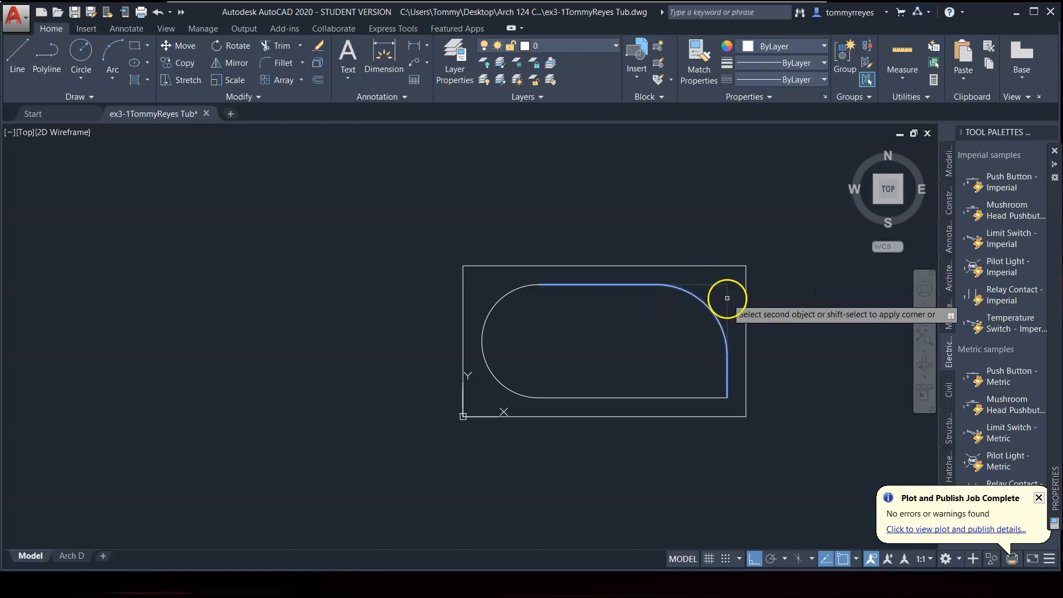
{"action": "left_click", "coordinate": [727, 298], "text": "shift"}
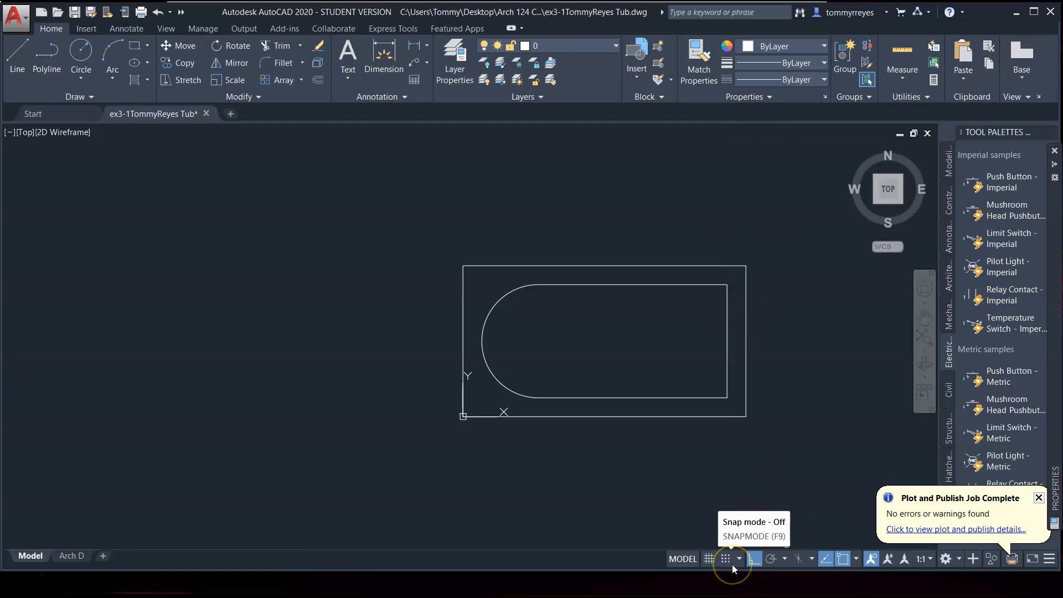
{"action": "key", "text": "Return"}
{"action": "left_click", "coordinate": [714, 397]}
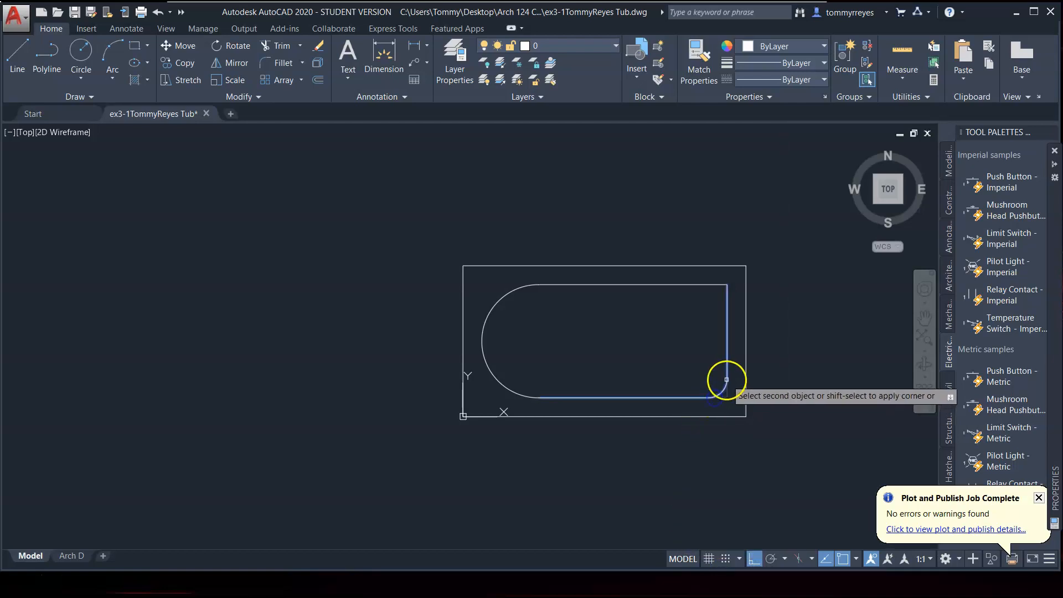
{"action": "left_click", "coordinate": [727, 302]}
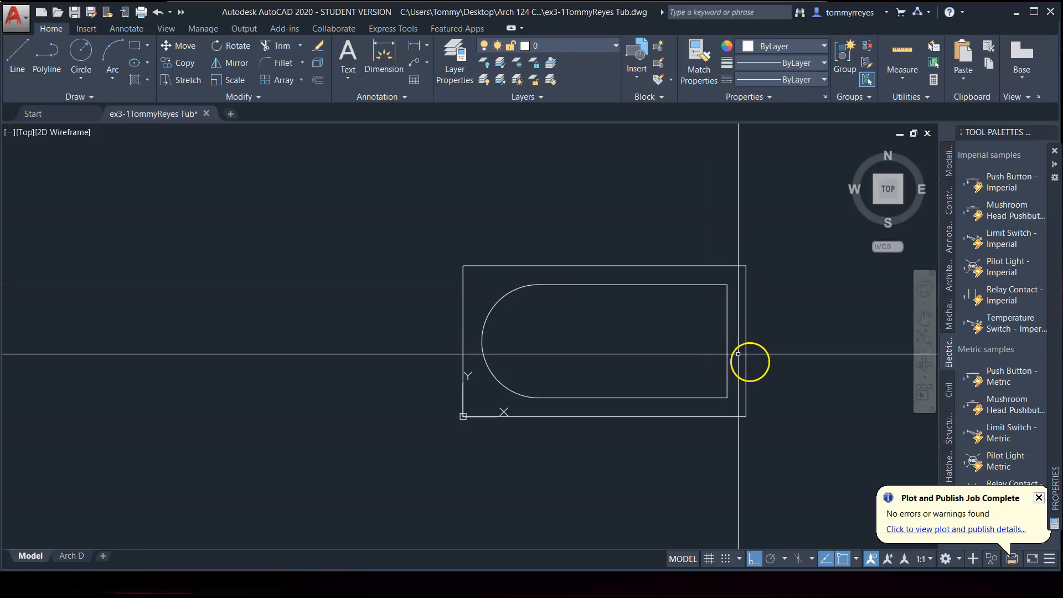
Fillet the basin's lower right corner with a 4" radius
{"action": "type", "text": "F"}
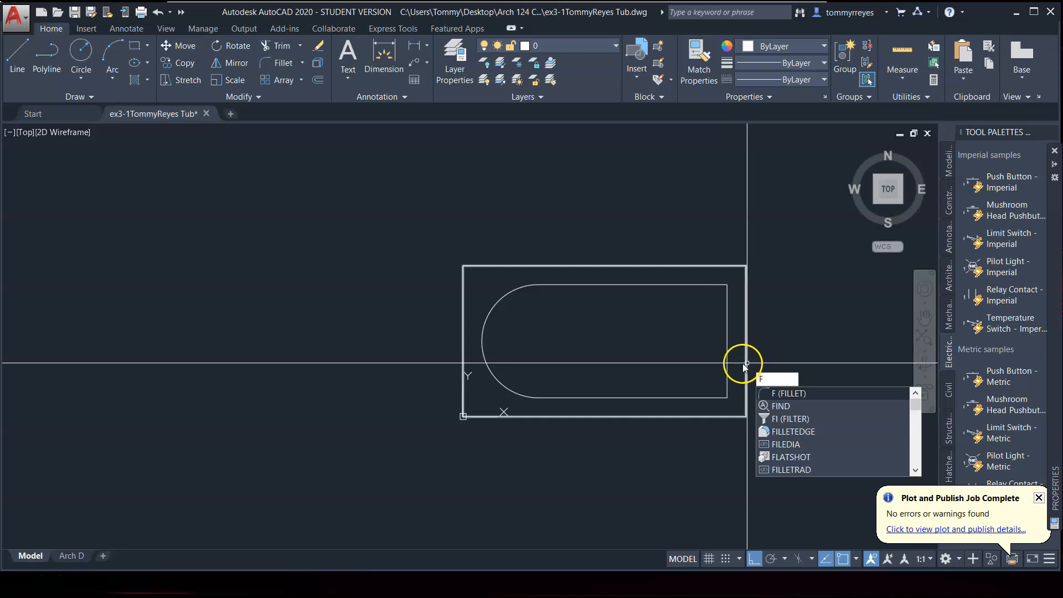
{"action": "key", "text": "Return"}
{"action": "type", "text": "r"}
{"action": "key", "text": "Return"}
{"action": "type", "text": "4"}
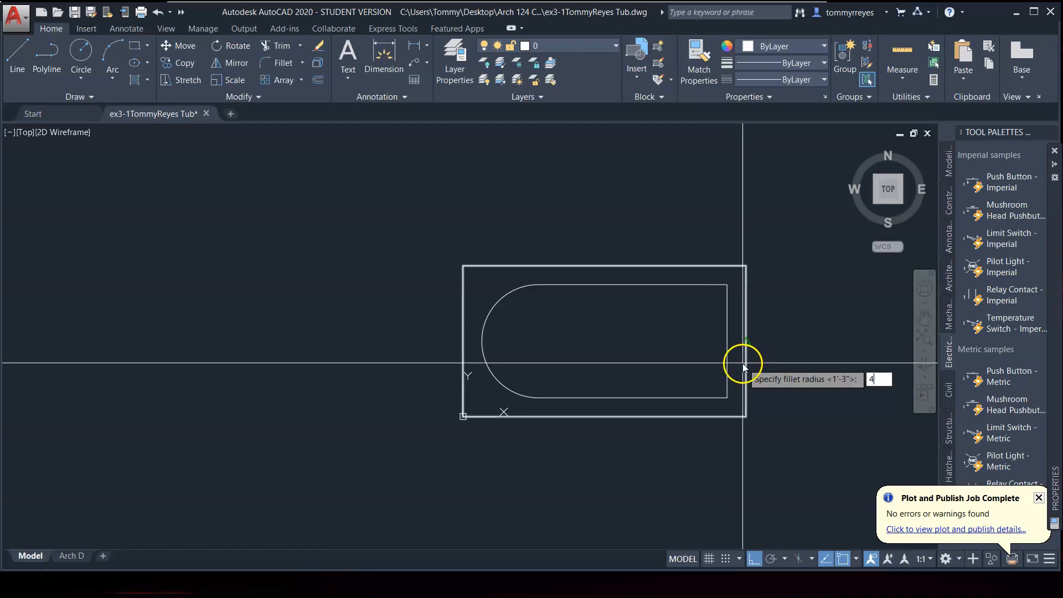
{"action": "key", "text": "Return"}
{"action": "left_click", "coordinate": [699, 397]}
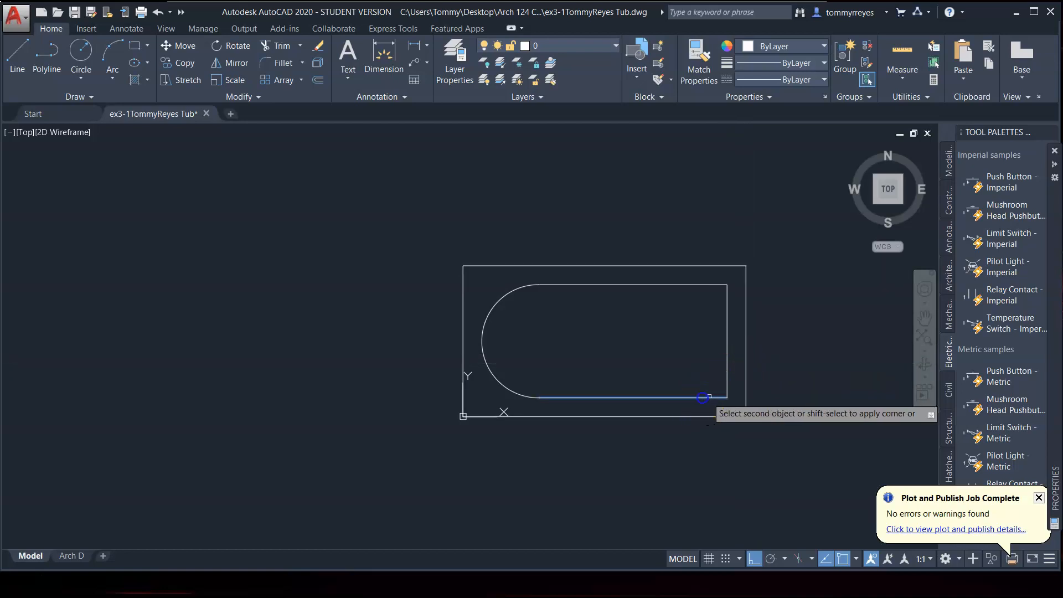
{"action": "left_click", "coordinate": [727, 376]}
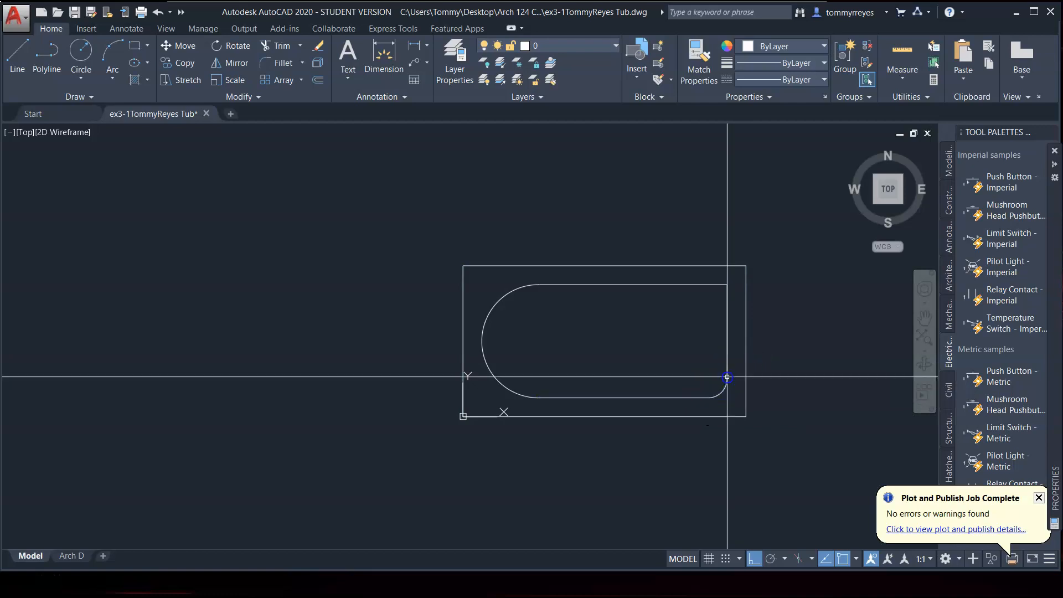
Fillet the basin's upper right corner with the same 4" radius
{"action": "left_click", "coordinate": [734, 332]}
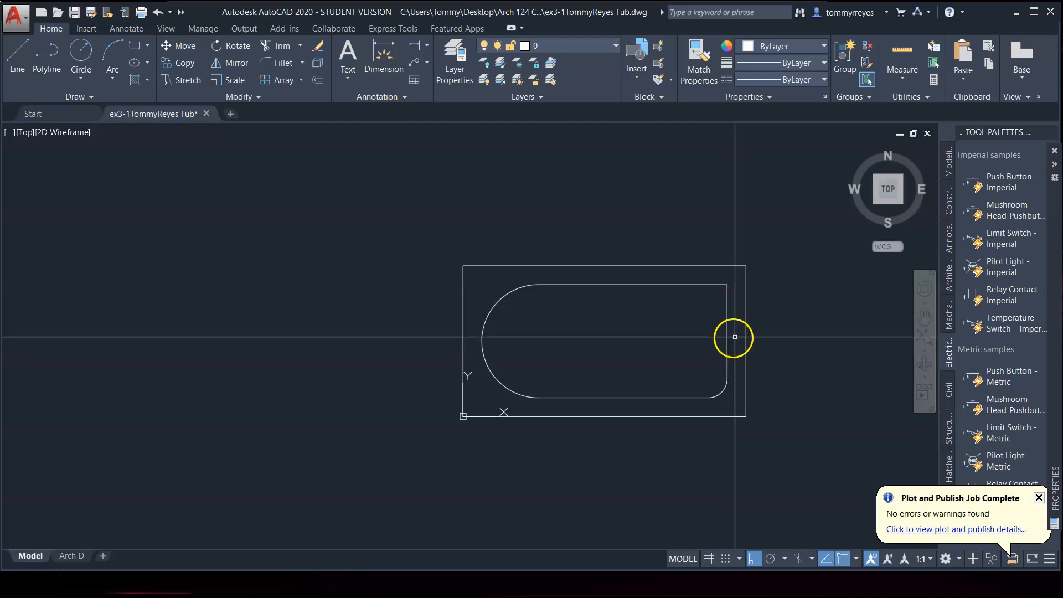
{"action": "key", "text": "space"}
{"action": "left_click", "coordinate": [727, 324]}
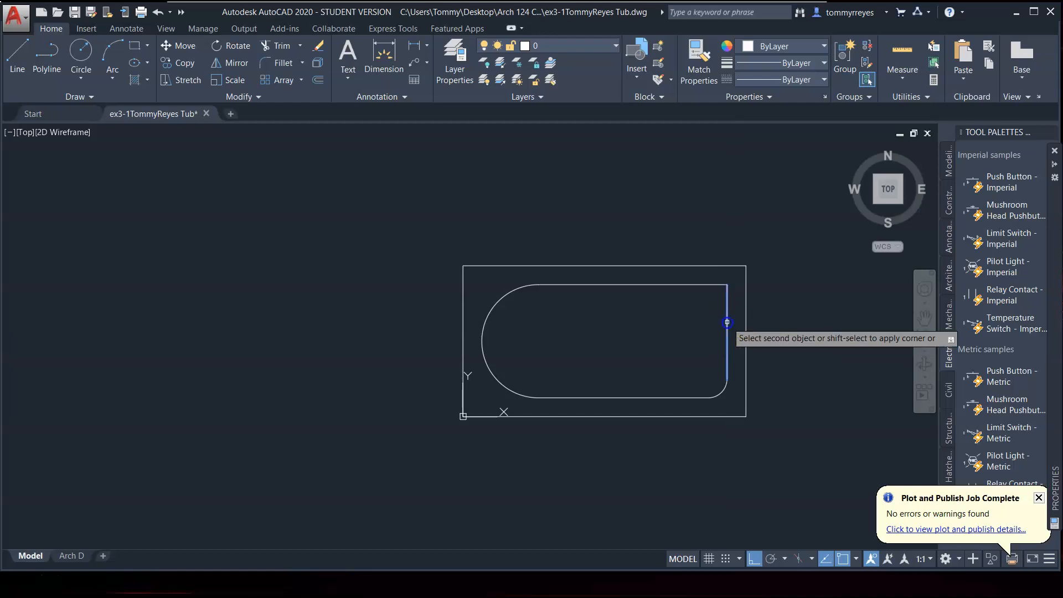
{"action": "left_click", "coordinate": [703, 286]}
{"action": "key", "text": "space"}
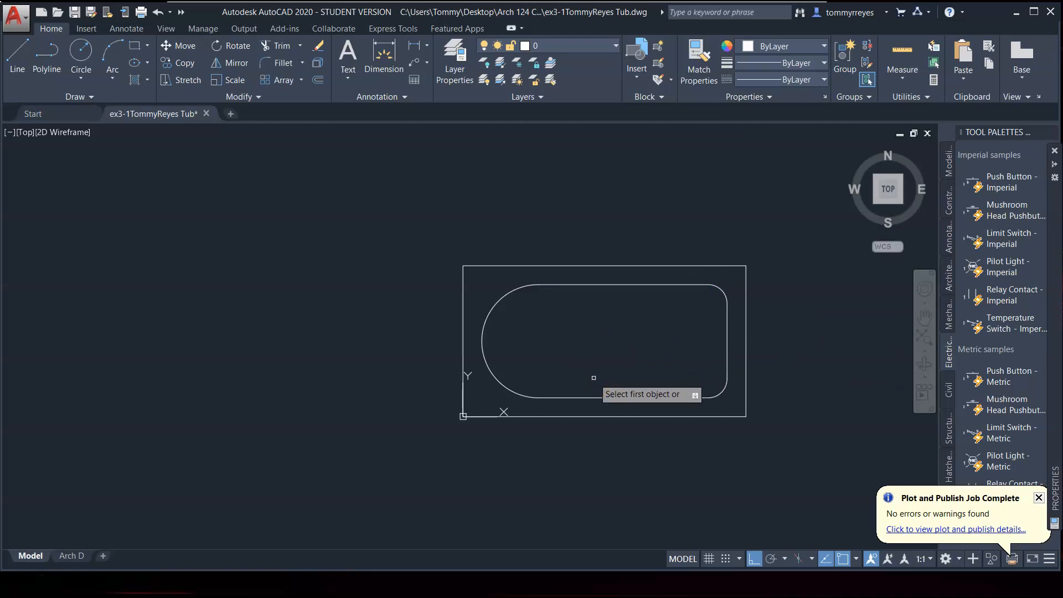
Save the tub drawing, and save a copy with "Tub" replaced by "Lav-1" in the file name
{"action": "key", "text": "ctrl+s"}
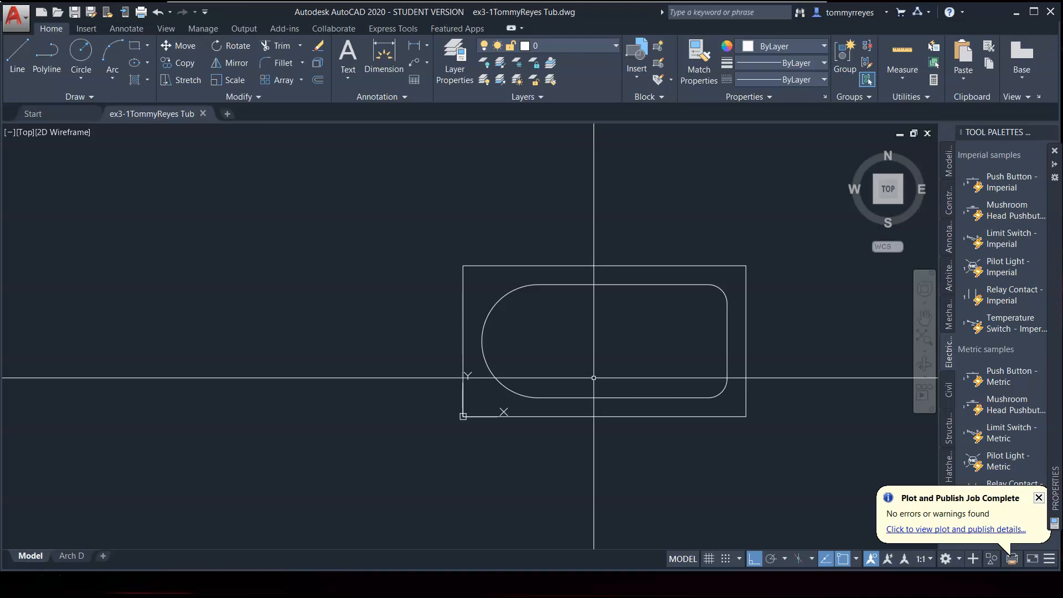
{"action": "key", "text": "ctrl+shift+s"}
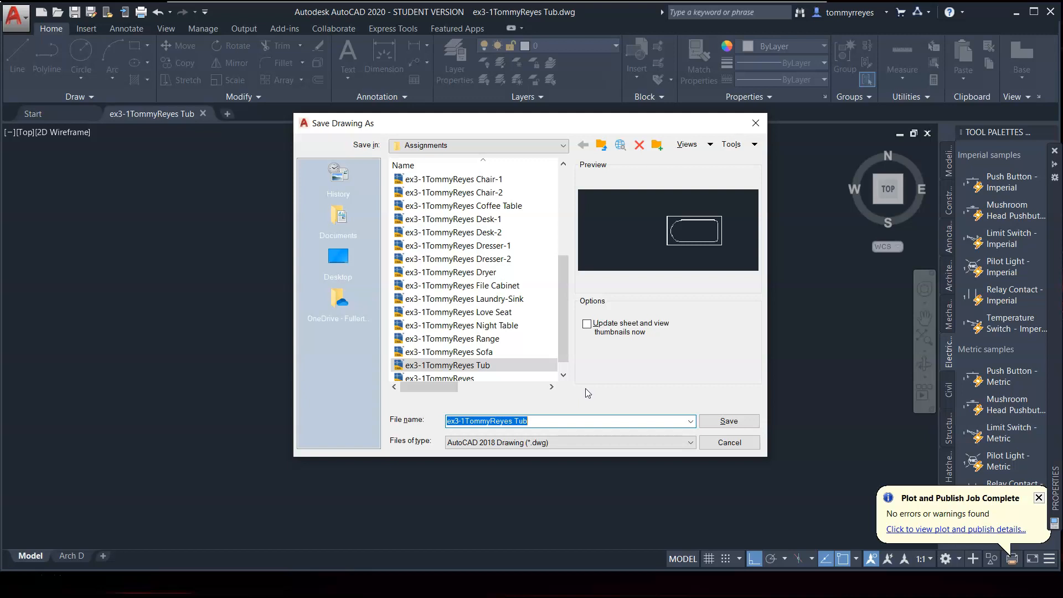
{"action": "double_click", "coordinate": [514, 422]}
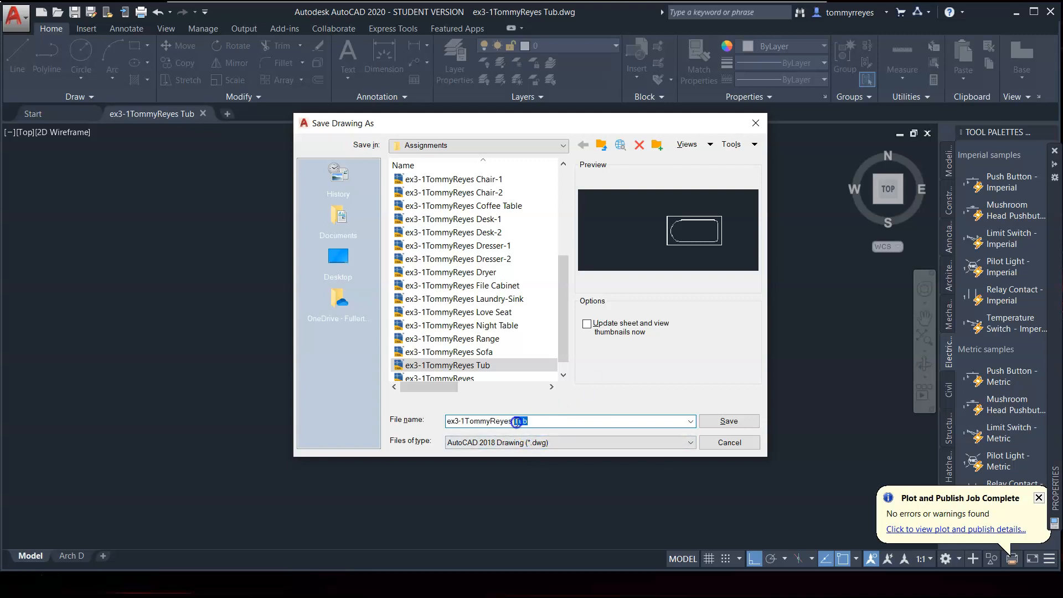
{"action": "type", "text": "La"}
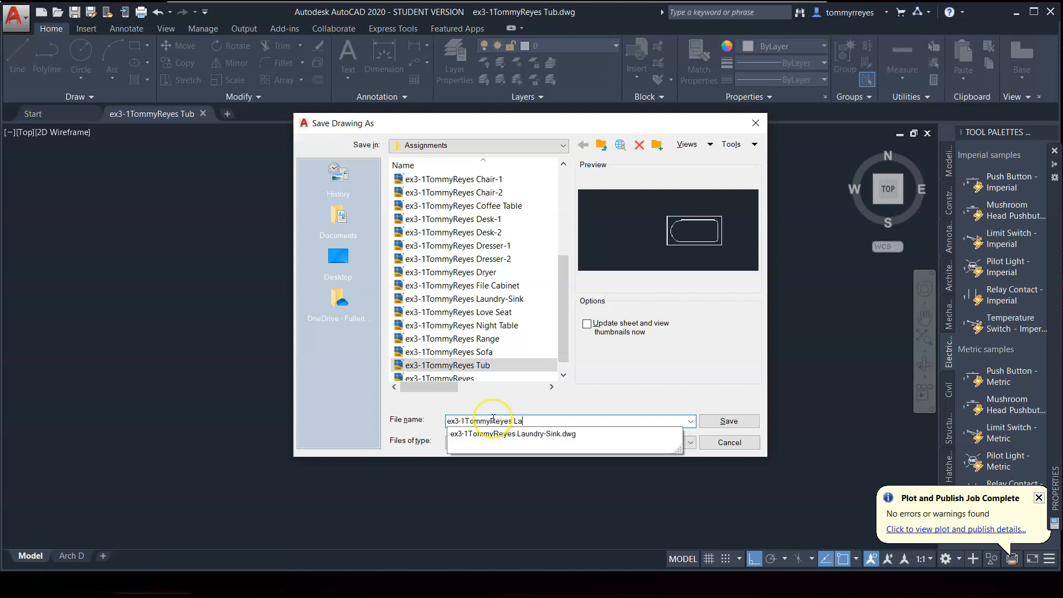
{"action": "type", "text": "v-1"}
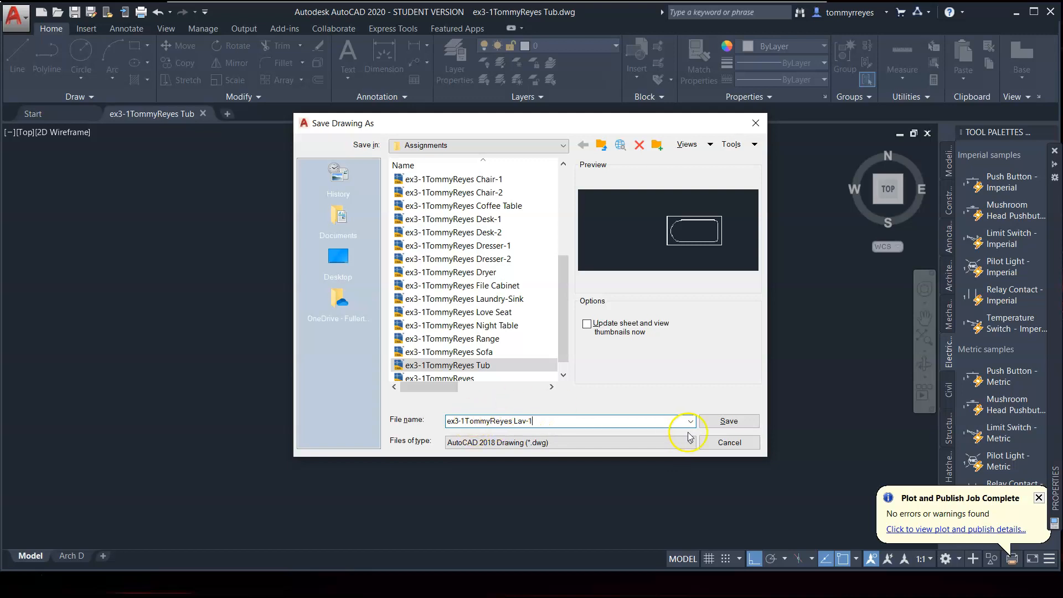
{"action": "left_click", "coordinate": [715, 425]}
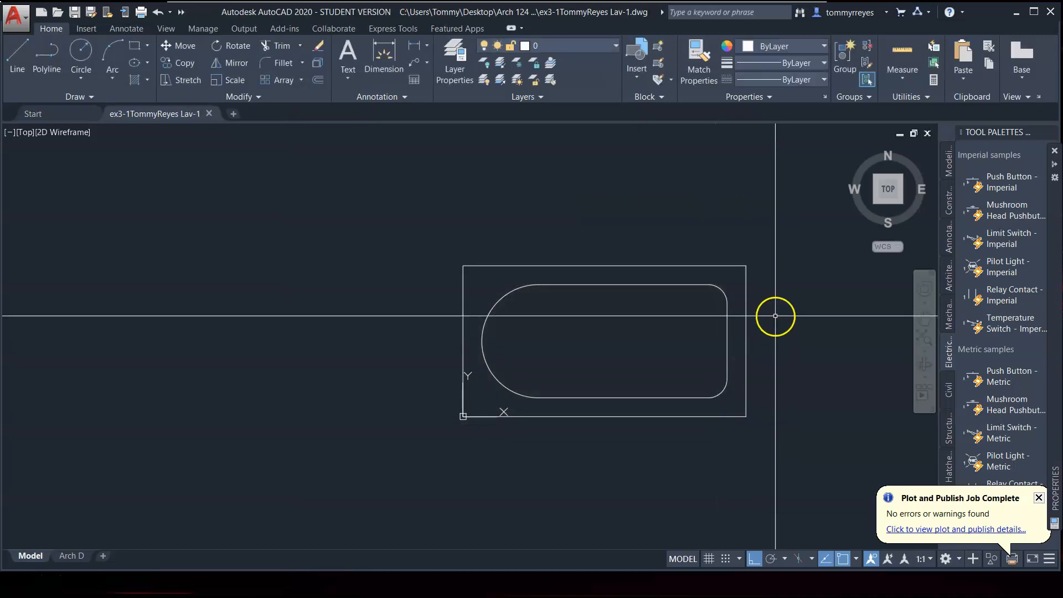
Delete all of the tub geometry from the Lav-1 drawing
{"action": "left_click", "coordinate": [782, 237]}
{"action": "left_click", "coordinate": [422, 419]}
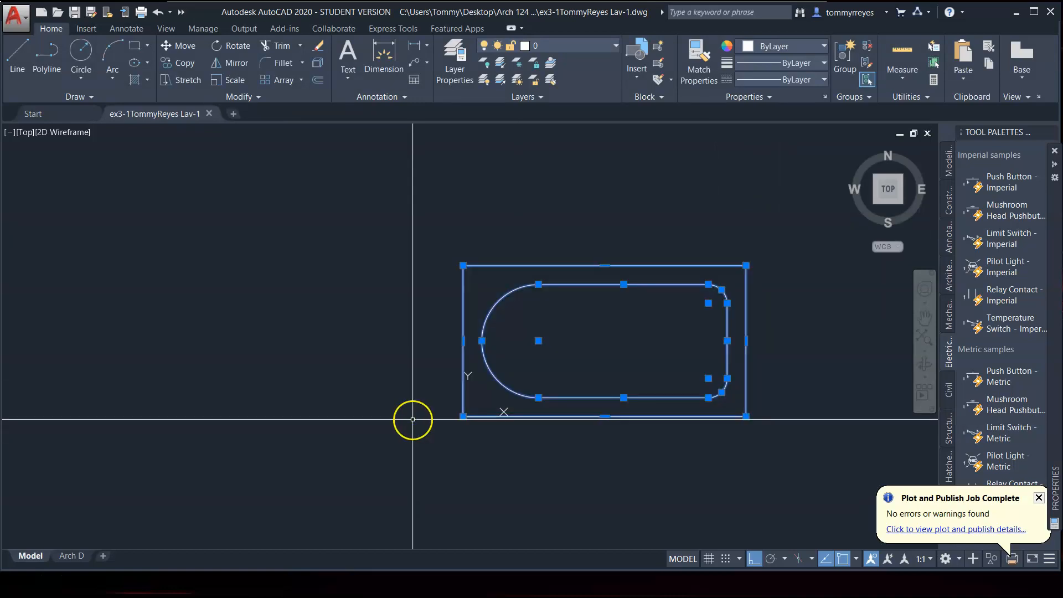
{"action": "key", "text": "Delete"}
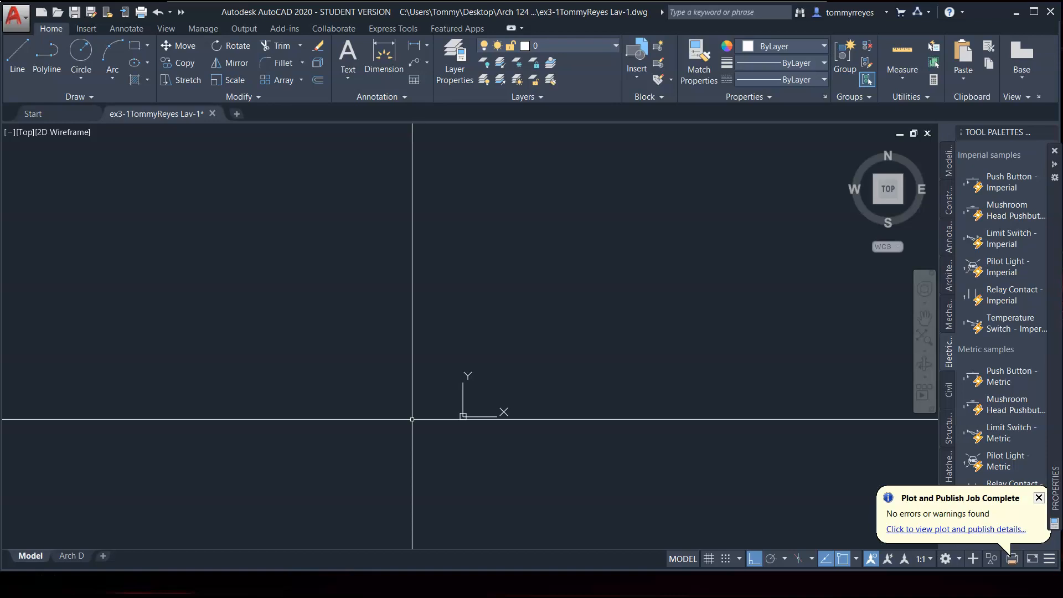
{"action": "left_click", "coordinate": [404, 429]}
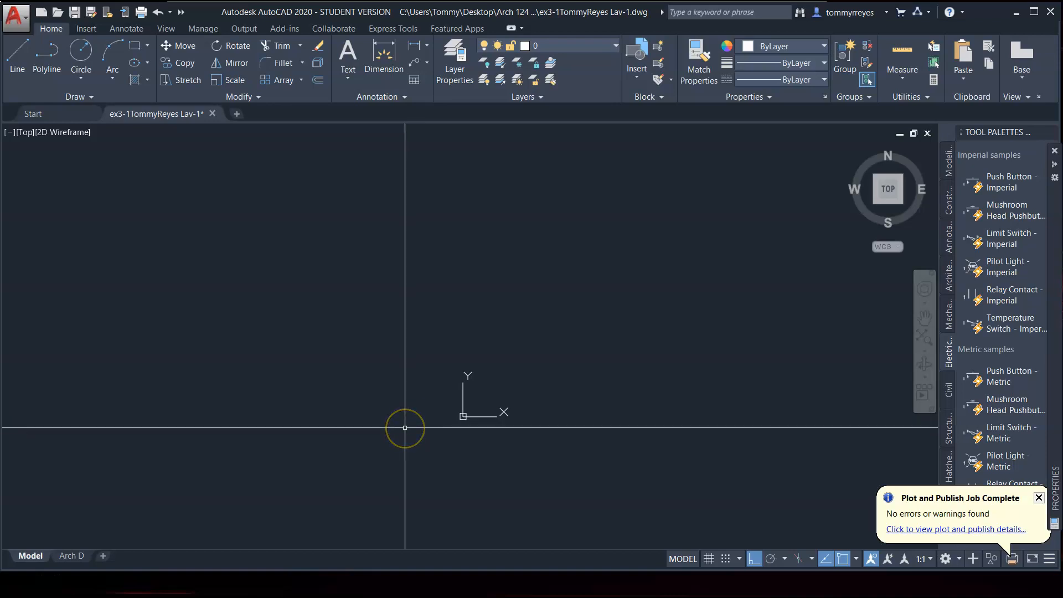
{"action": "type", "text": "rec"}
{"action": "key", "text": "Return"}
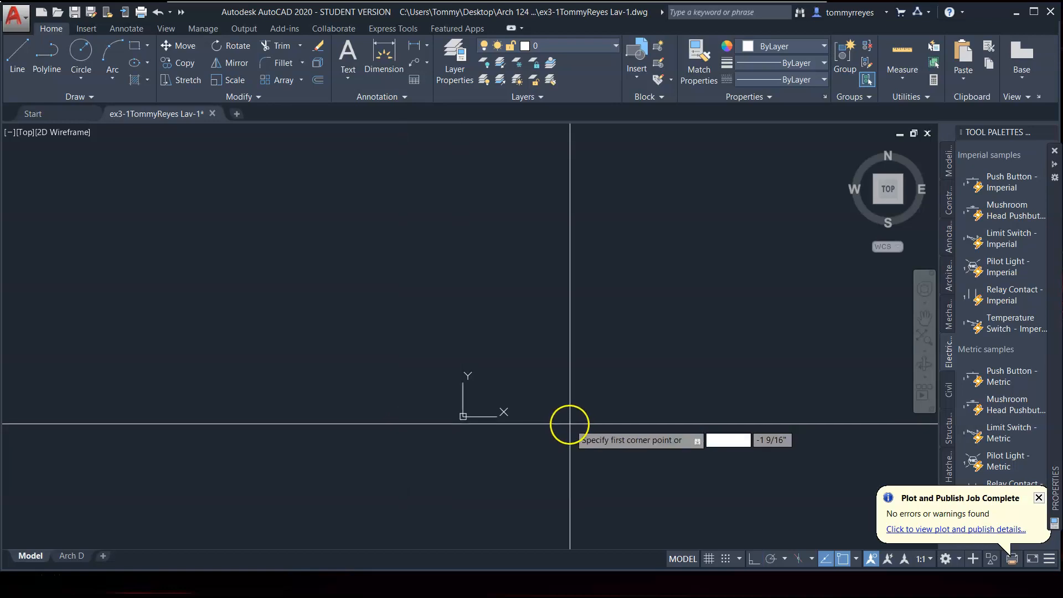
{"action": "type", "text": "0,0"}
{"action": "key", "text": "Return"}
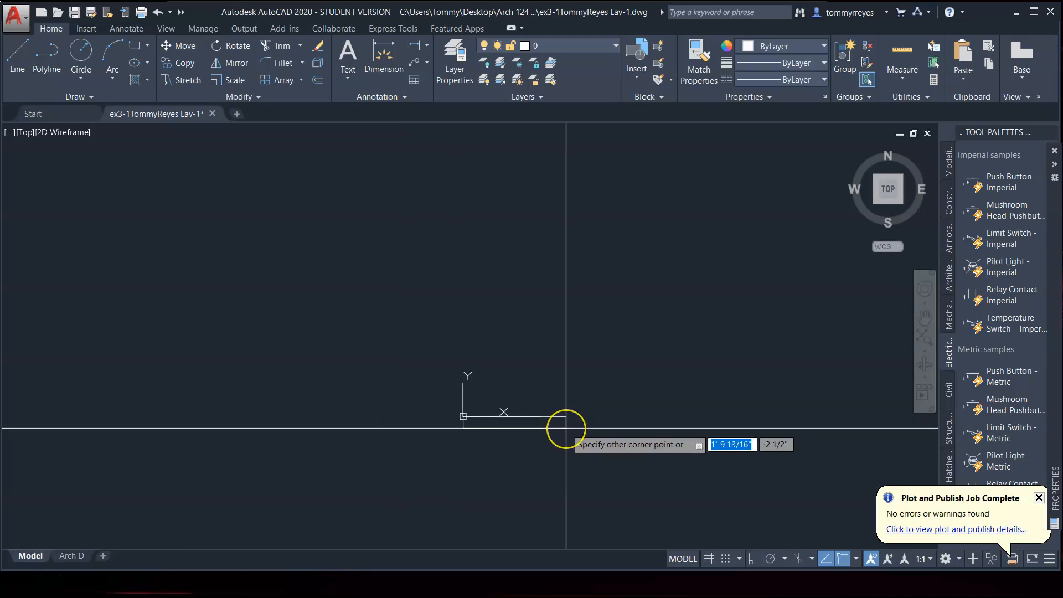
{"action": "type", "text": "0,0"}
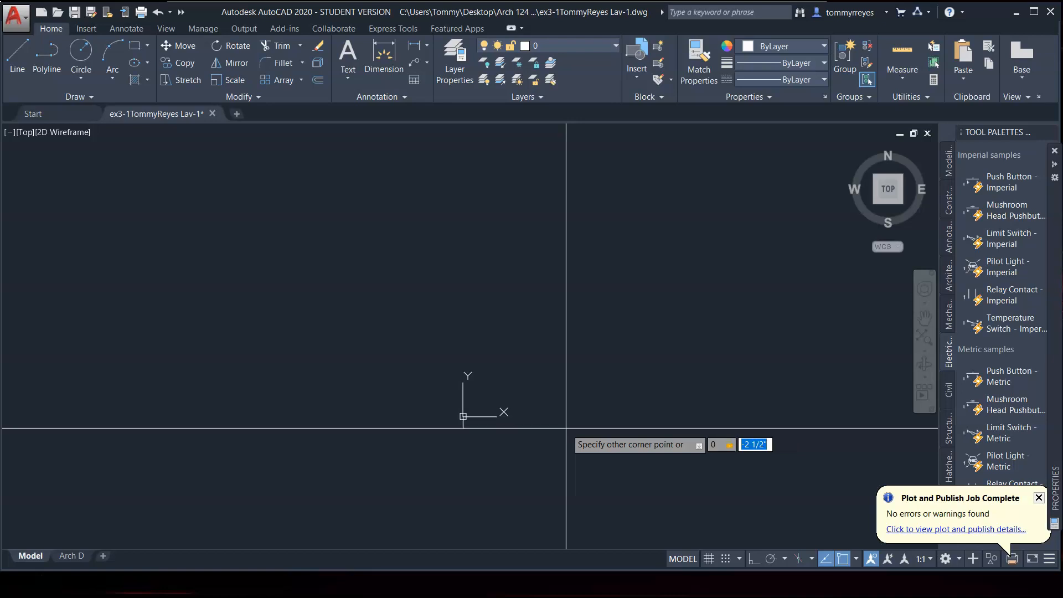
{"action": "key", "text": "Return"}
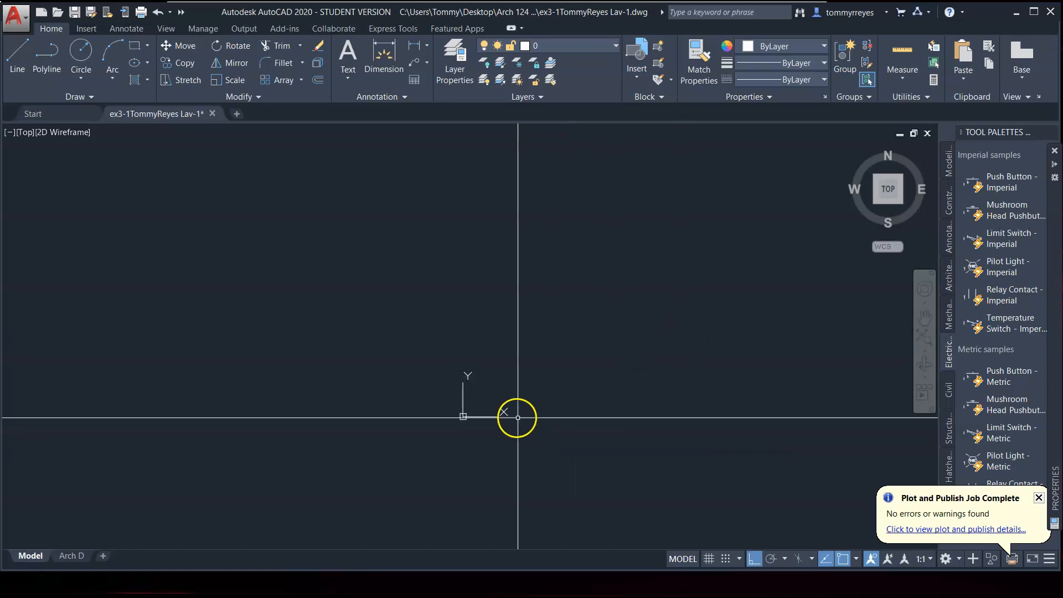
Draw a rectangle from the origin 0,0, 1'8" wide and 1'6" high, as the lavatory outline
{"action": "key", "text": "F8"}
{"action": "type", "text": "rec"}
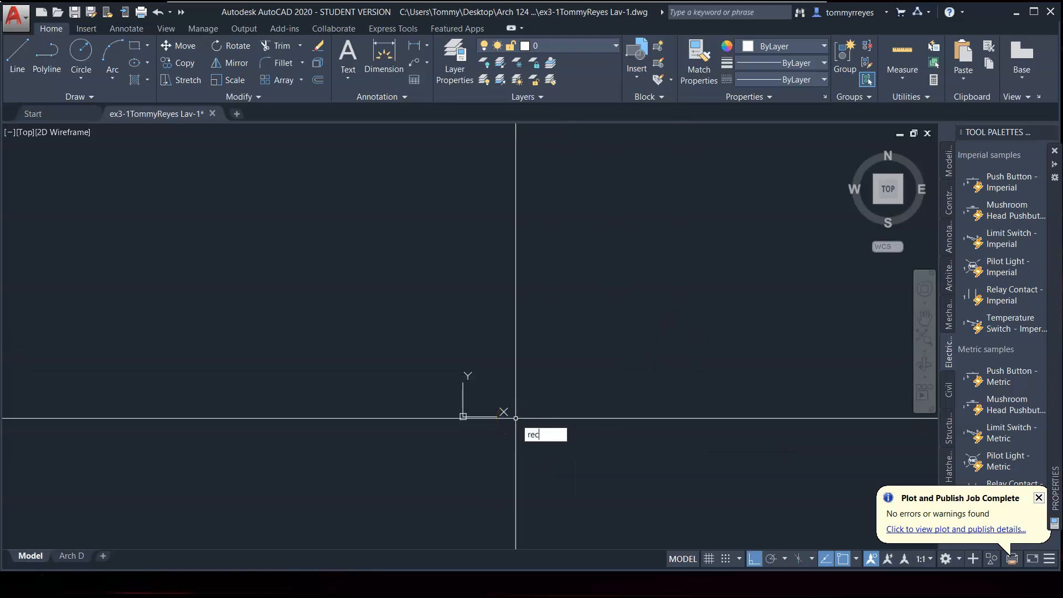
{"action": "key", "text": "Return"}
{"action": "type", "text": "0,0"}
{"action": "key", "text": "Return"}
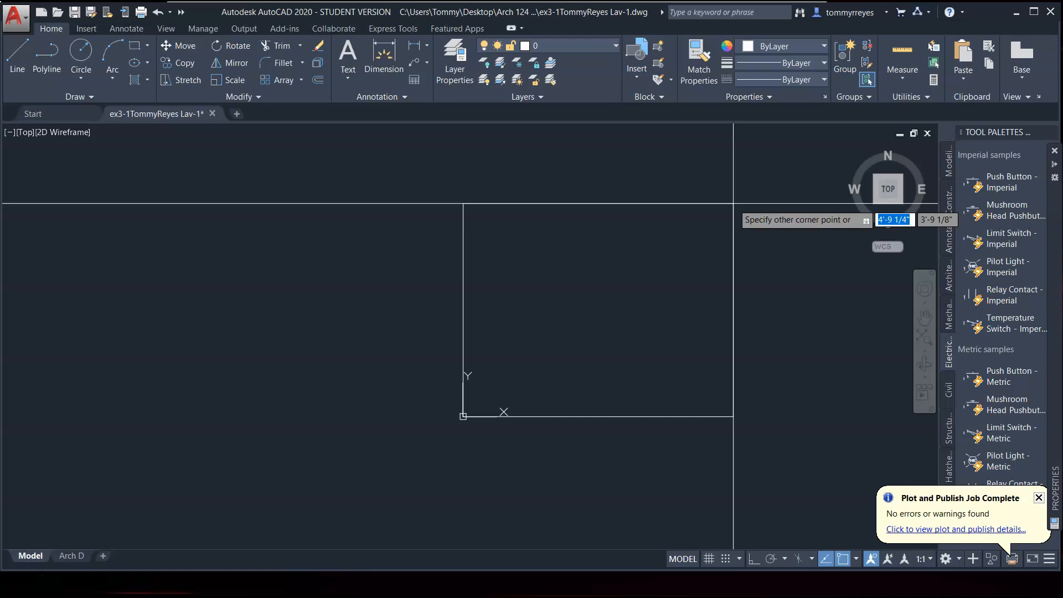
{"action": "type", "text": "1'8"}
{"action": "key", "text": "Tab"}
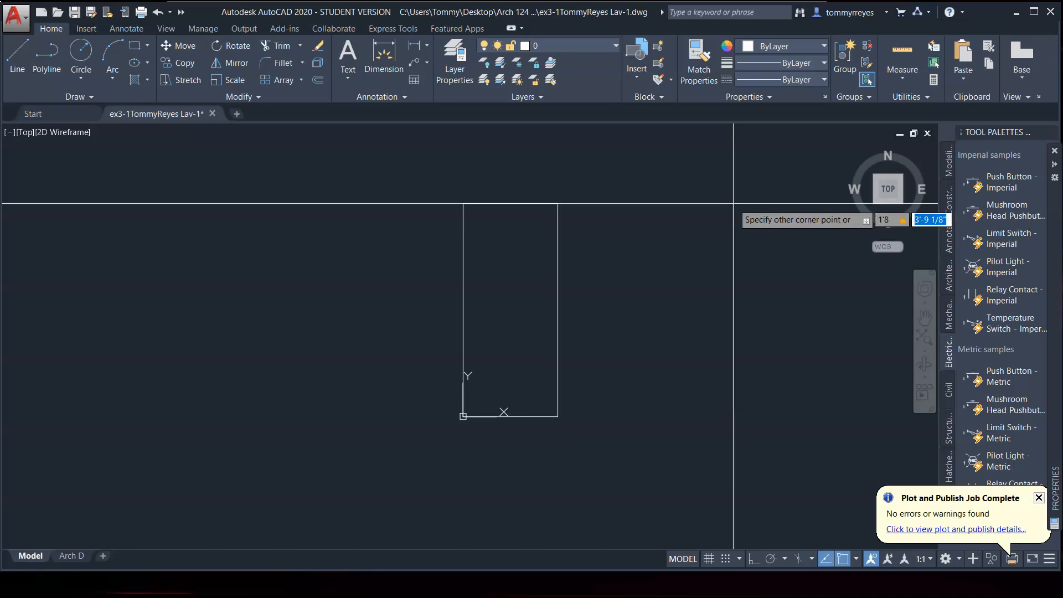
{"action": "type", "text": "1'6"}
{"action": "key", "text": "Return"}
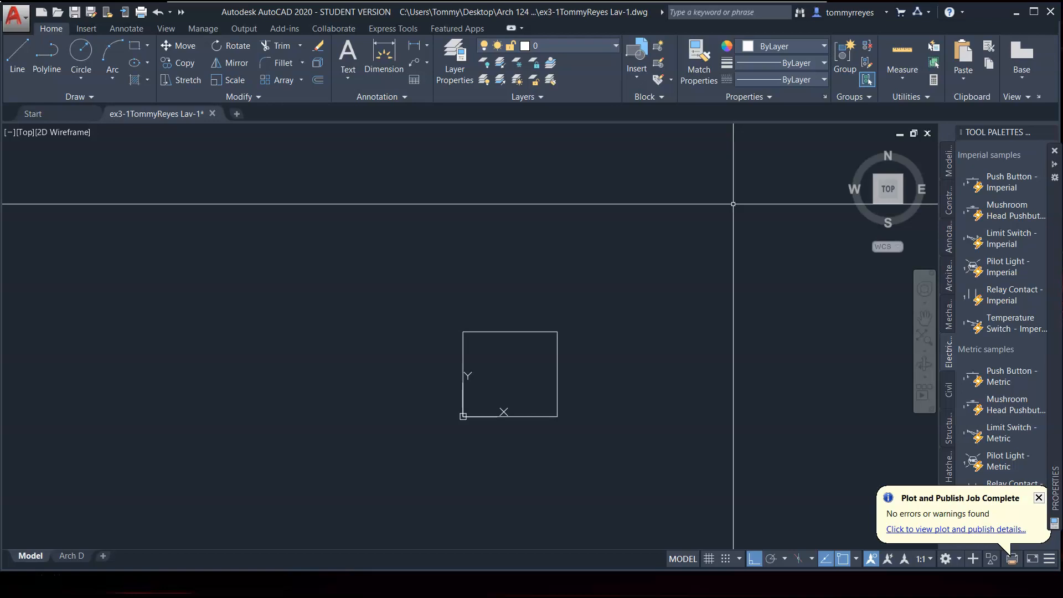
Fillet the lavatory outline's lower right corner with a radius of about 1"
{"action": "left_click", "coordinate": [29, 577]}
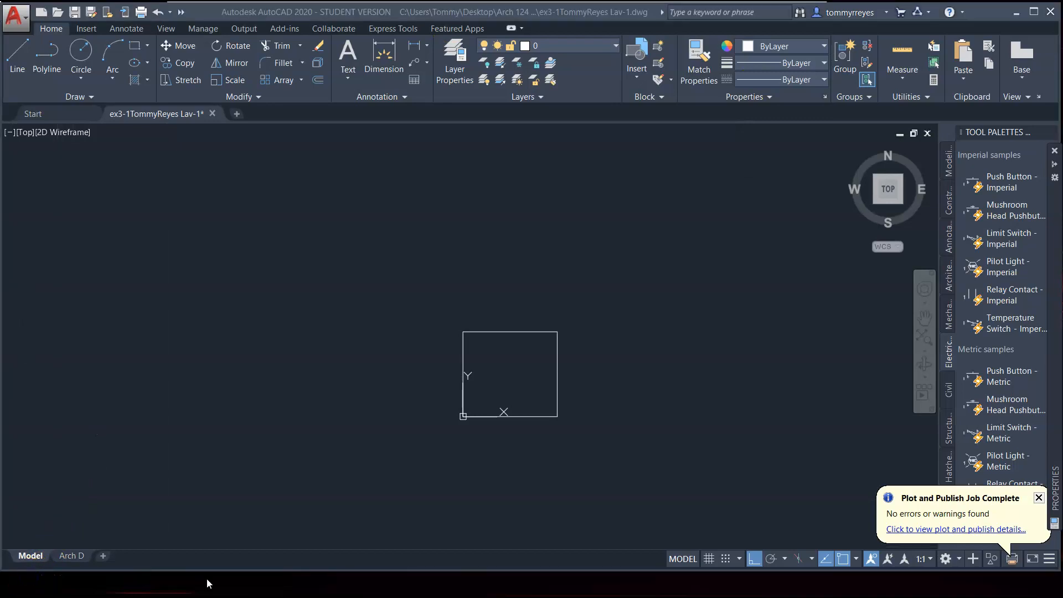
{"action": "left_click", "coordinate": [164, 563]}
{"action": "scroll", "coordinate": [509, 404], "scroll_direction": "up", "scroll_amount": 4}
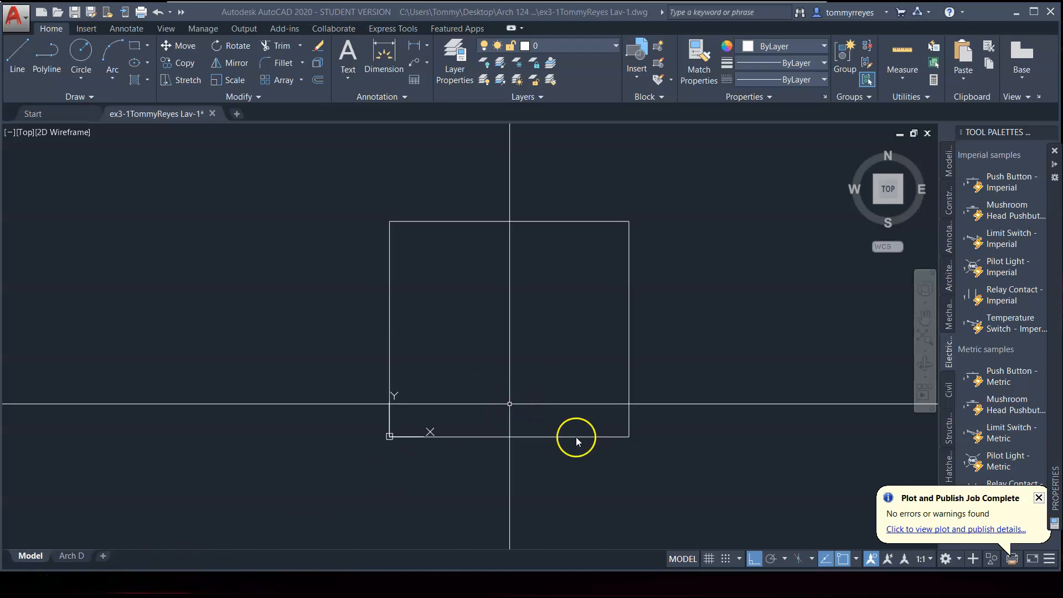
{"action": "type", "text": "f"}
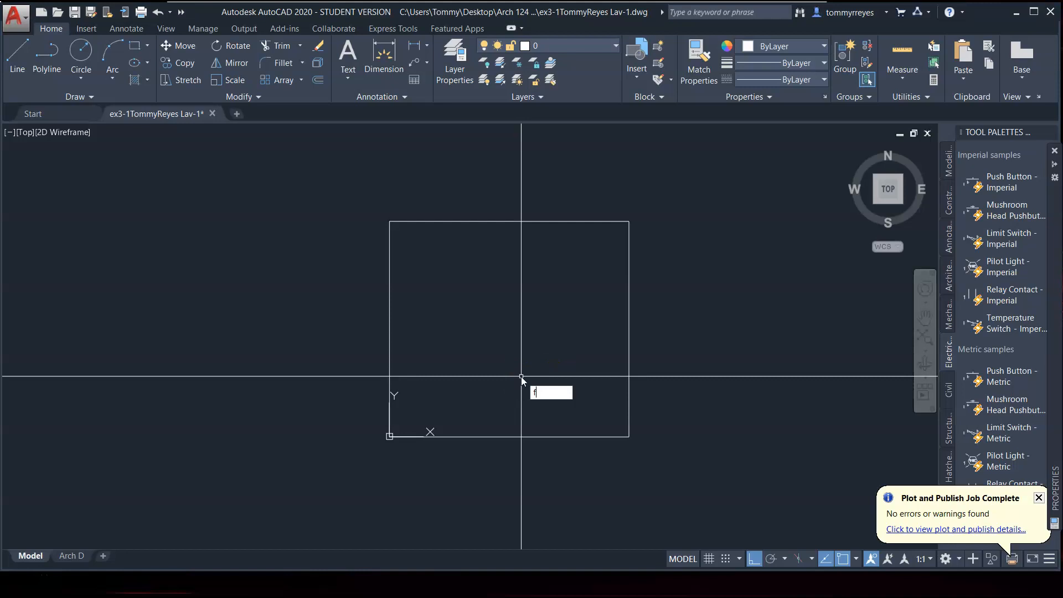
{"action": "key", "text": "Return"}
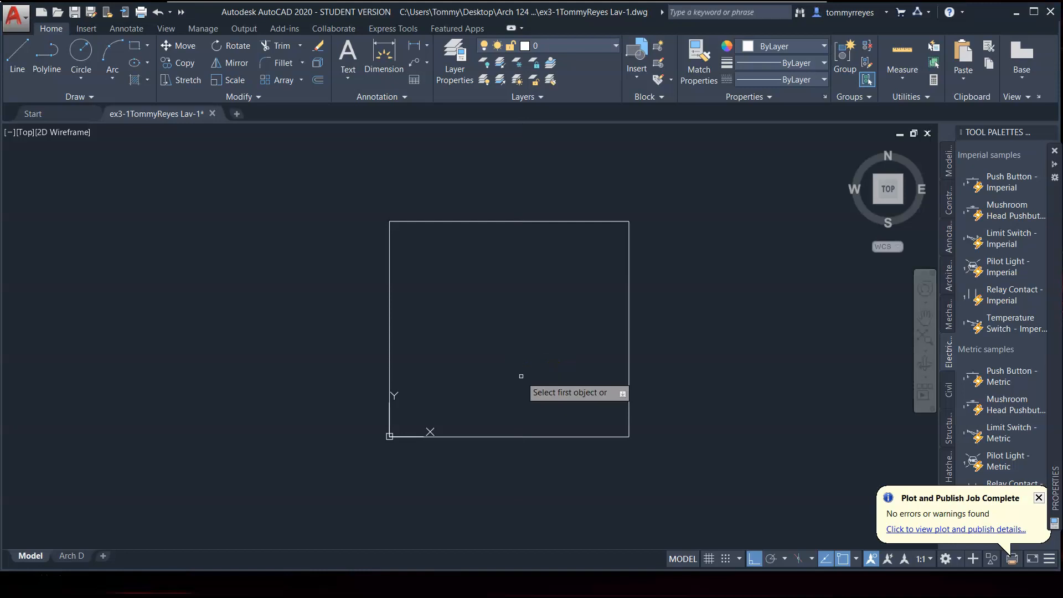
{"action": "type", "text": "r"}
{"action": "key", "text": "Return"}
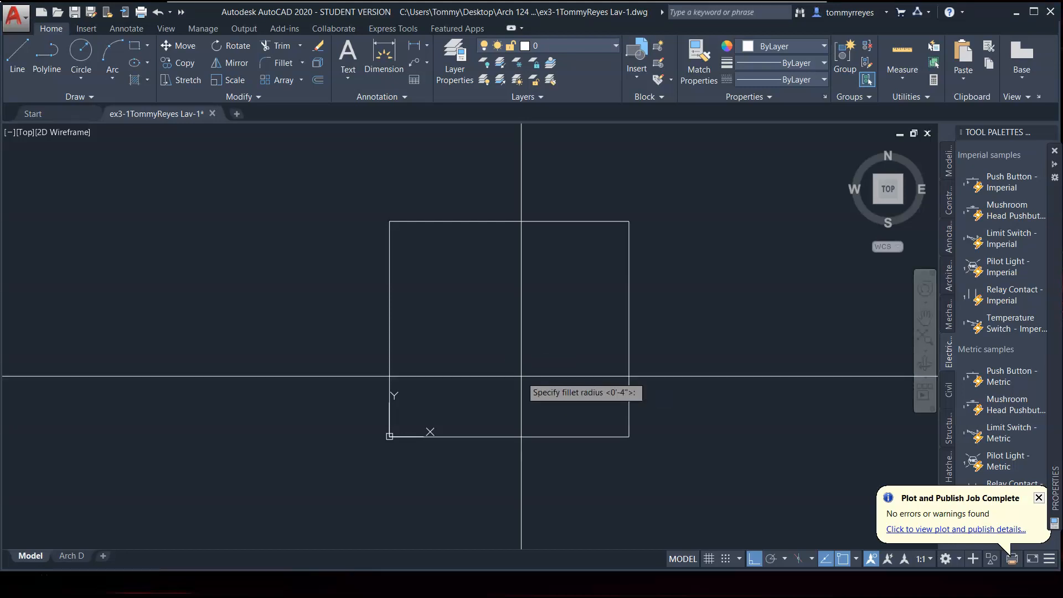
{"action": "type", "text": "0"}
{"action": "key", "text": "Return"}
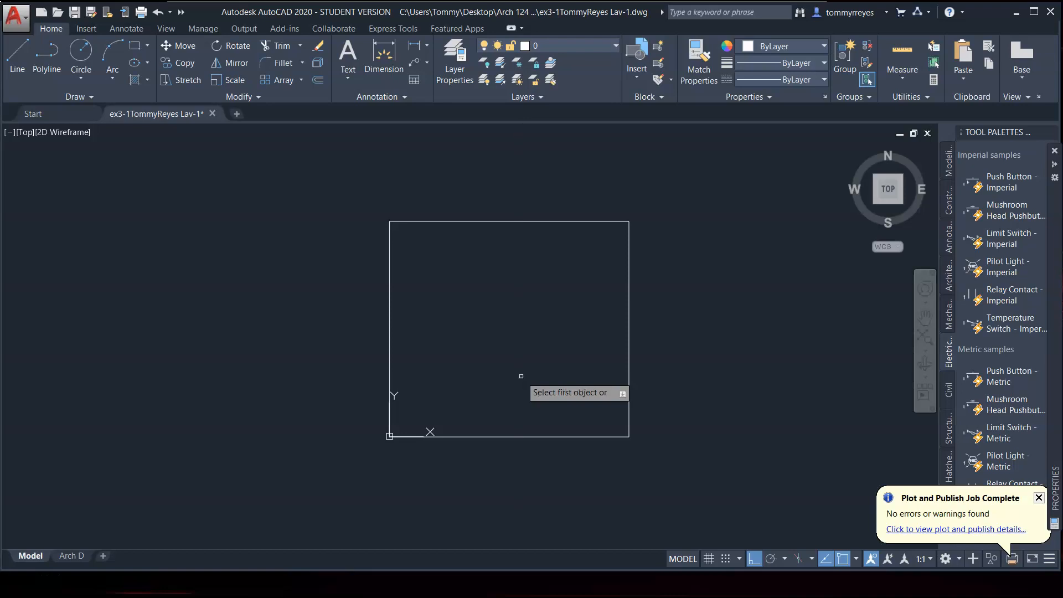
{"action": "left_click", "coordinate": [612, 436]}
{"action": "left_click", "coordinate": [629, 418]}
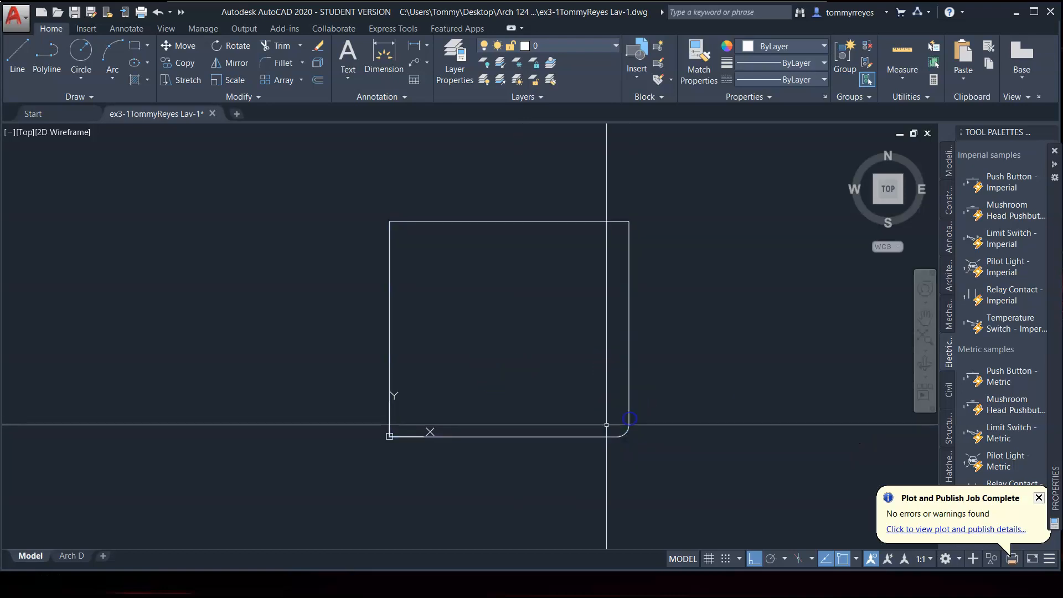
Fillet the outline's lower left corner with the same radius
{"action": "key", "text": "Return"}
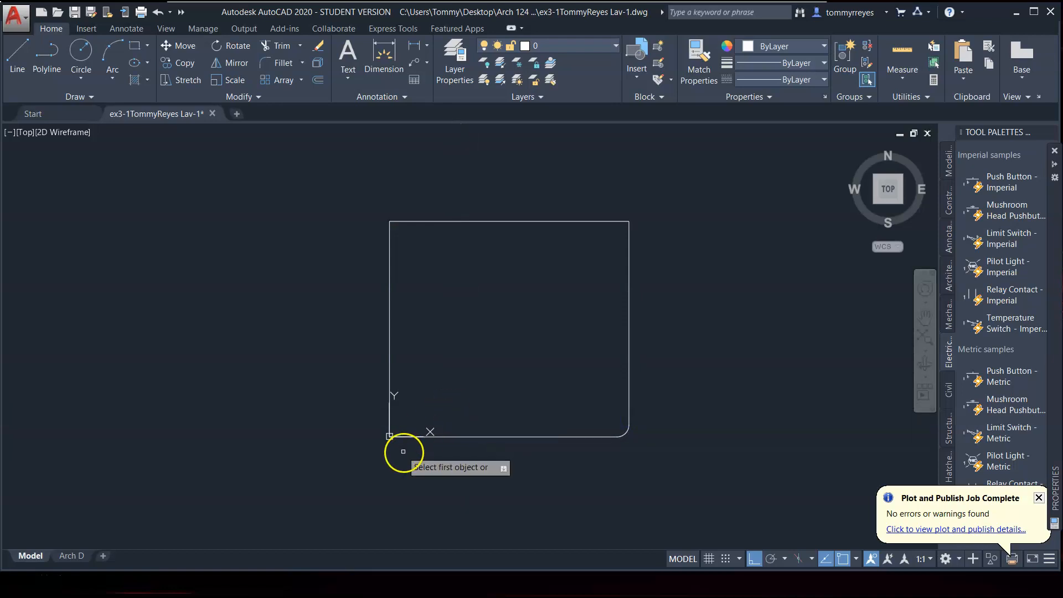
{"action": "left_click", "coordinate": [442, 436]}
{"action": "left_click", "coordinate": [389, 398]}
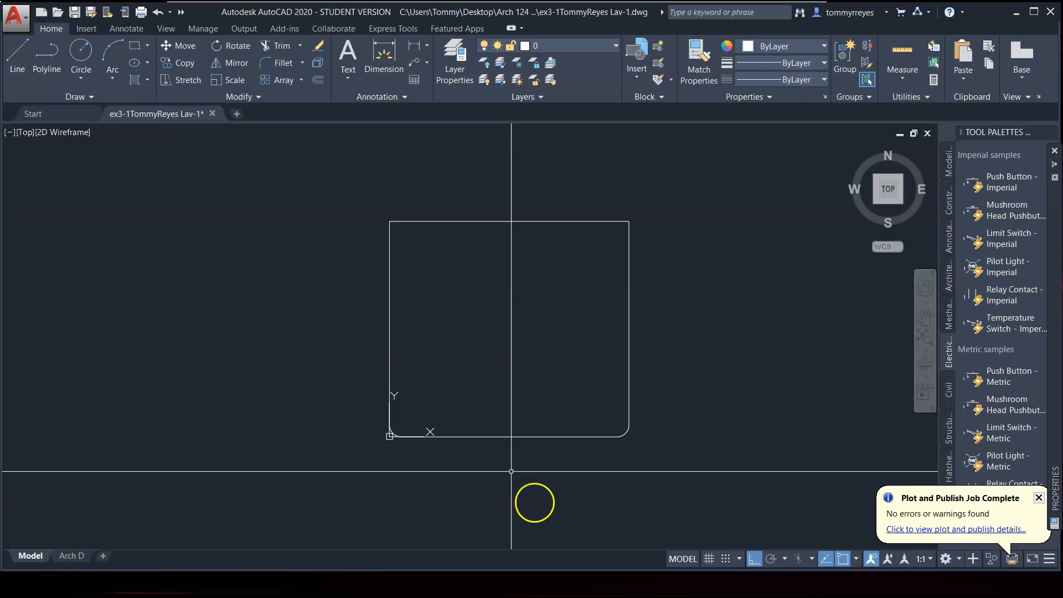
Offset the lavatory outline inward by about 1 1/2" to form the basin
{"action": "type", "text": "o"}
{"action": "key", "text": "Return"}
{"action": "type", "text": "1."}
{"action": "key", "text": "Return"}
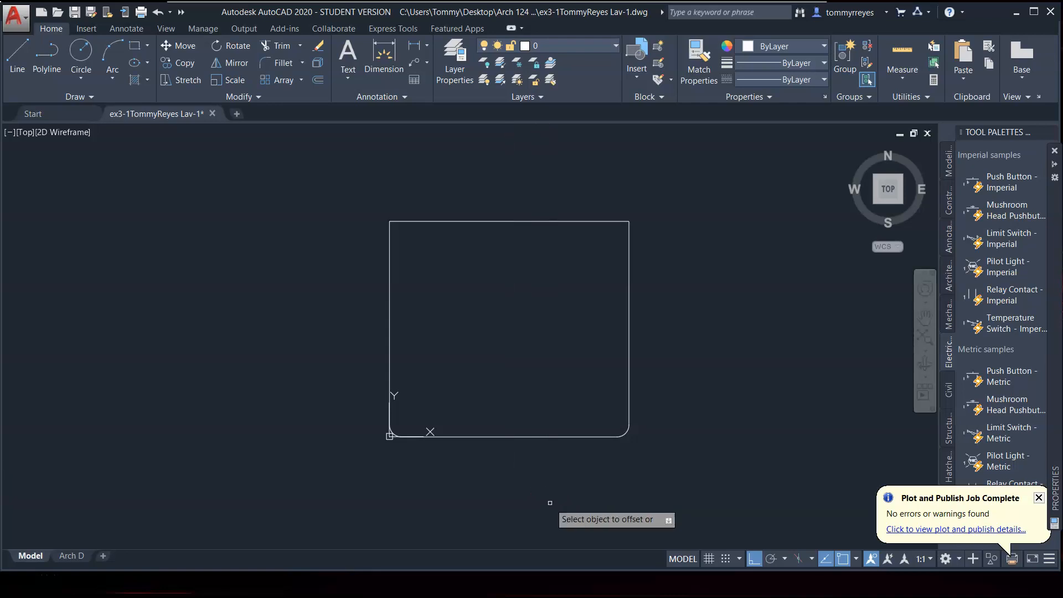
{"action": "left_click", "coordinate": [515, 435]}
{"action": "left_click", "coordinate": [518, 397]}
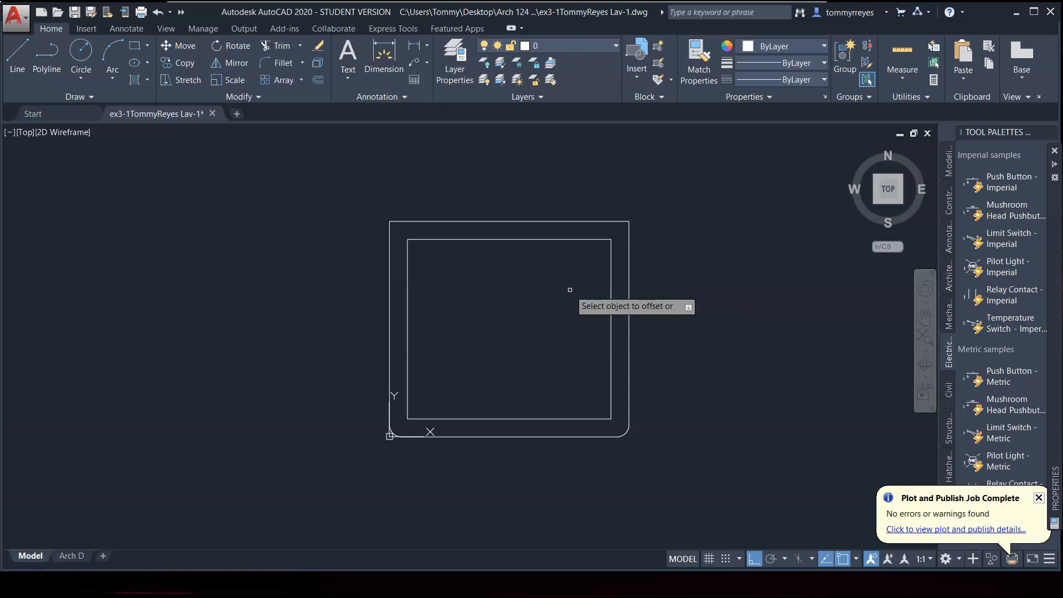
{"action": "key", "text": "Escape"}
Draw a 4" vertical guide line straight down from the midpoint of the outline's upper edge
{"action": "type", "text": "l"}
{"action": "key", "text": "Return"}
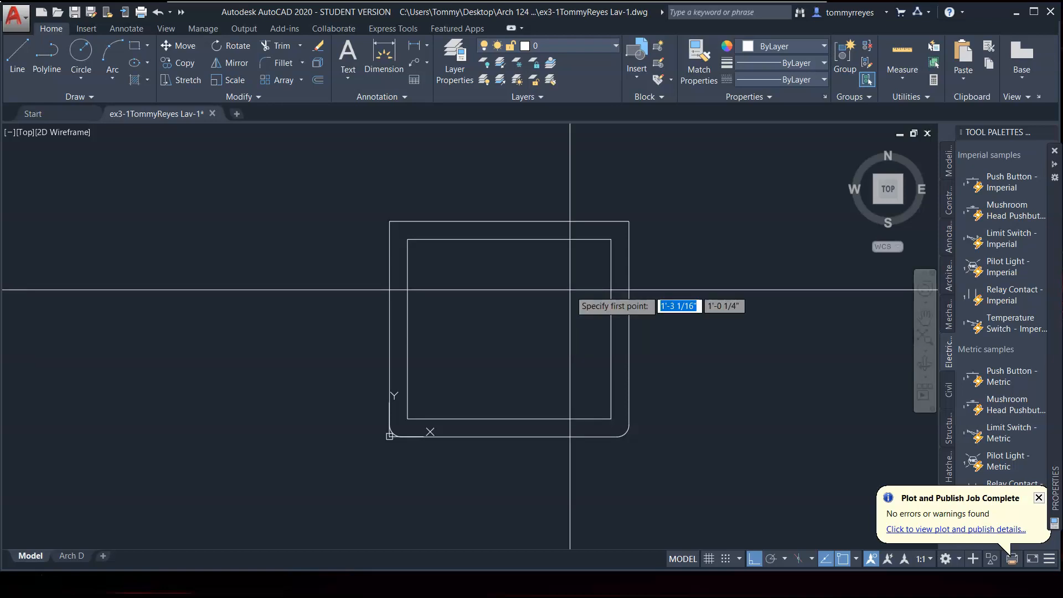
{"action": "left_click", "coordinate": [507, 224]}
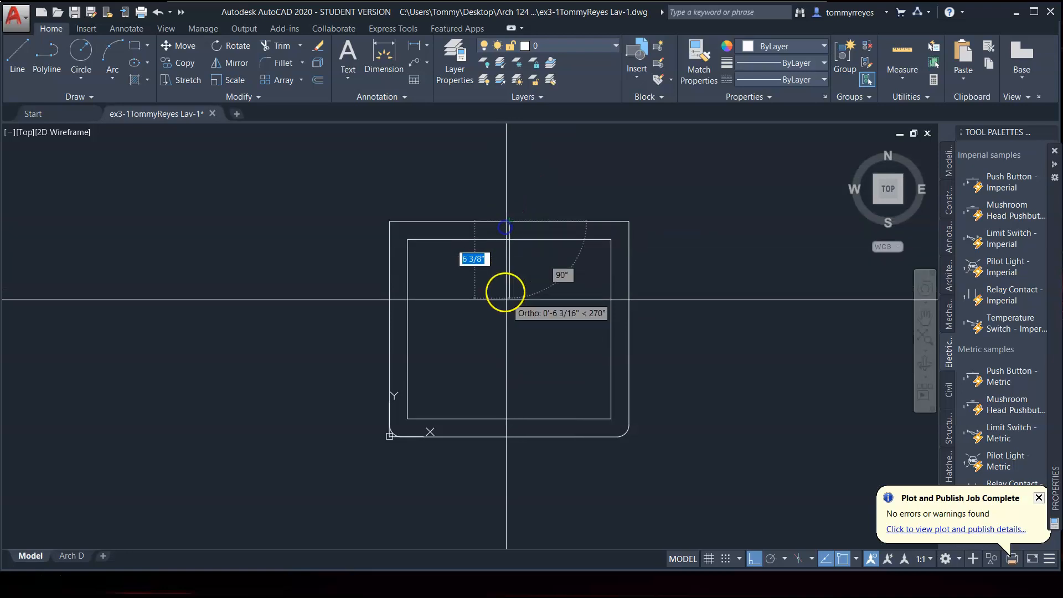
{"action": "type", "text": "4"}
{"action": "key", "text": "Return"}
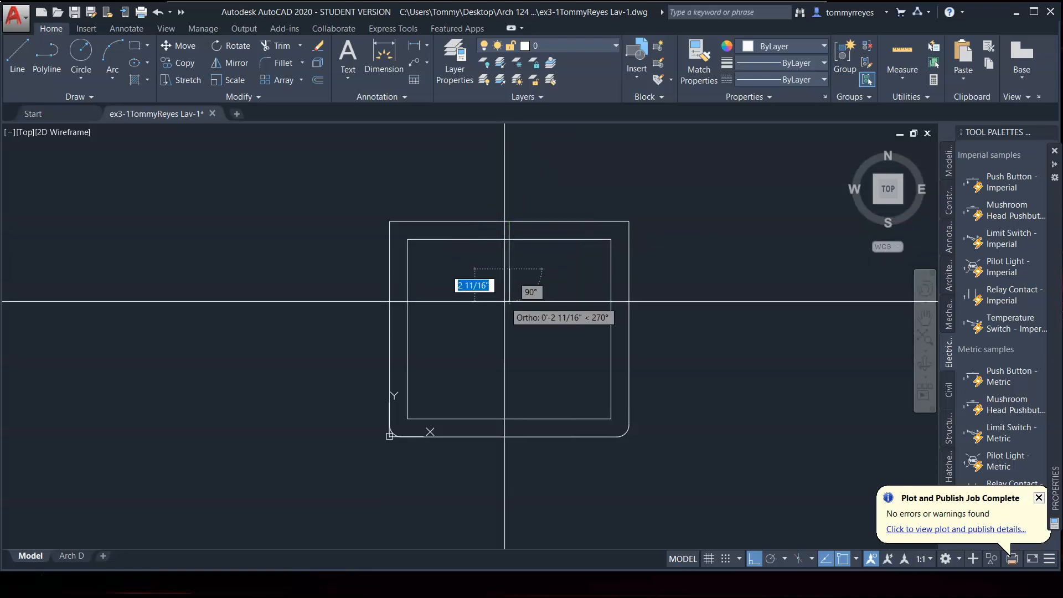
{"action": "key", "text": "Escape"}
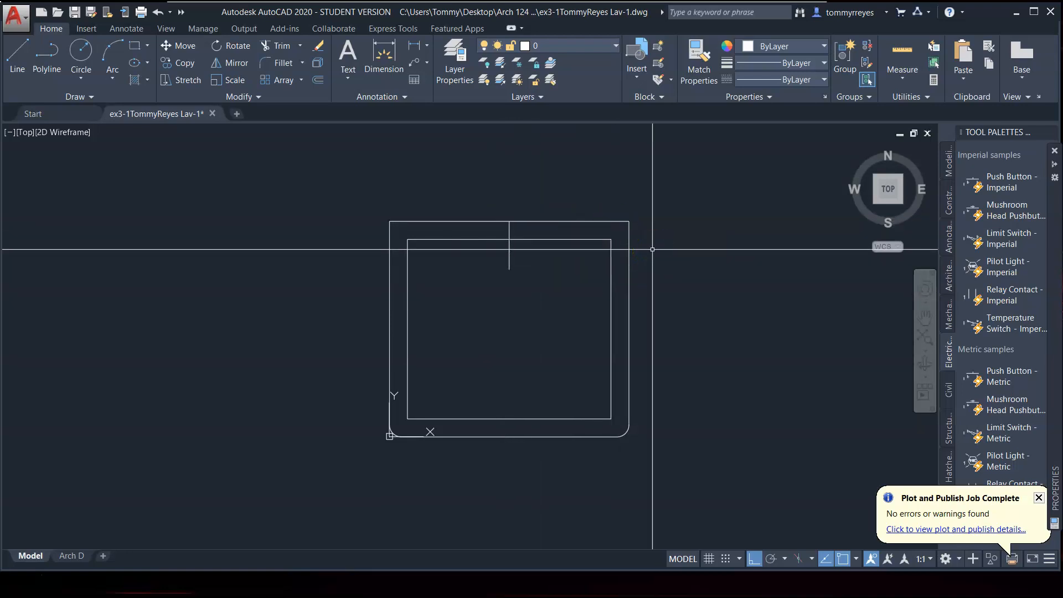
Stretch the basin rectangle's upper edge down to the original lower end of the 4" guide line
{"action": "type", "text": "S"}
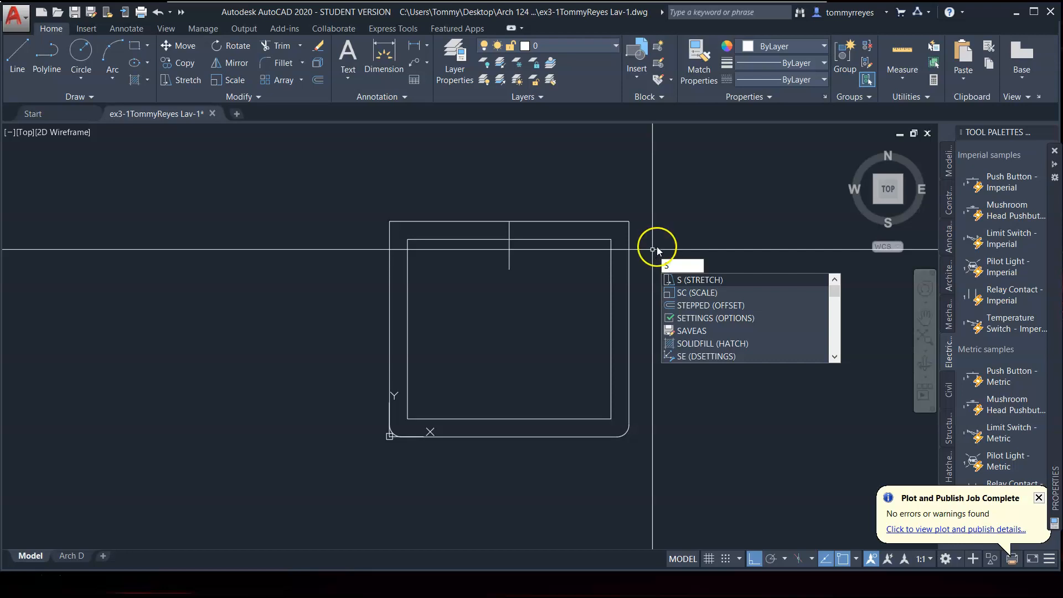
{"action": "key", "text": "Return"}
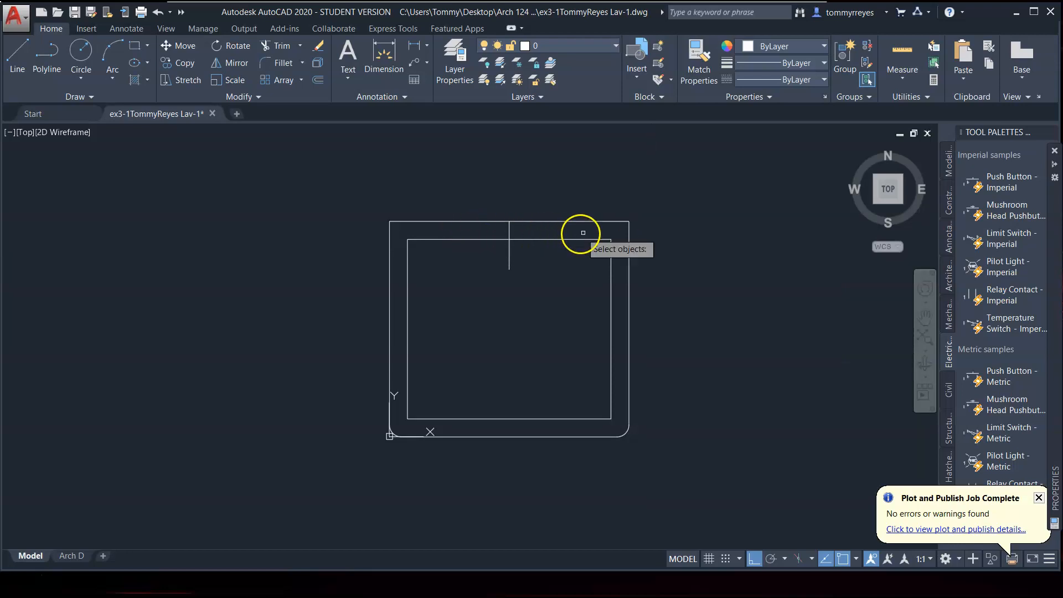
{"action": "left_click", "coordinate": [612, 238]}
{"action": "left_click", "coordinate": [400, 303]}
{"action": "key", "text": "Return"}
{"action": "left_click", "coordinate": [508, 237]}
{"action": "left_click", "coordinate": [509, 269]}
Delete the vertical guide line
{"action": "left_click", "coordinate": [523, 282]}
{"action": "left_click", "coordinate": [511, 294]}
{"action": "left_click", "coordinate": [536, 291]}
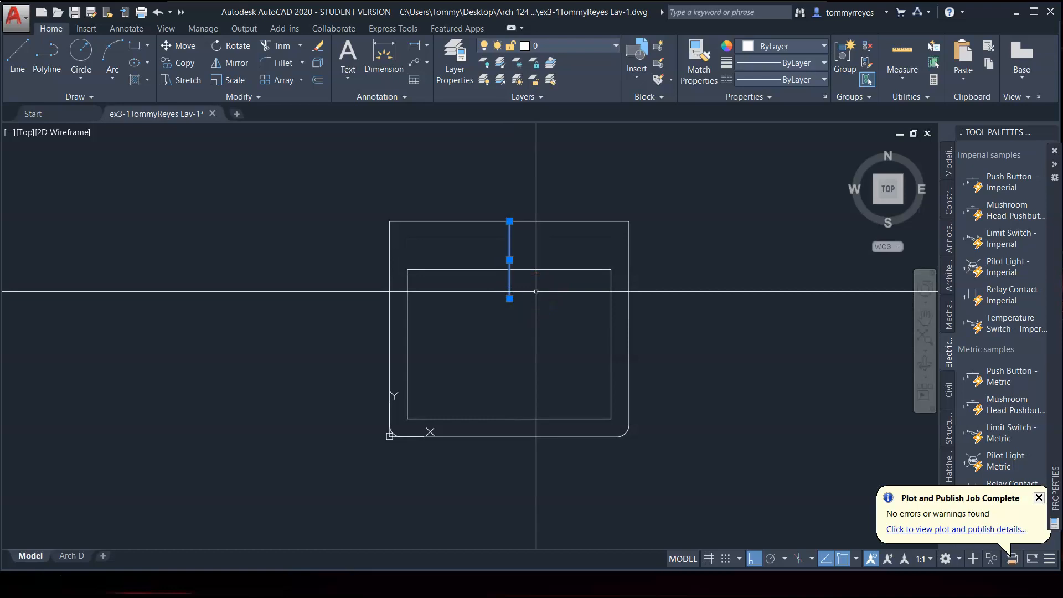
{"action": "key", "text": "Delete"}
{"action": "left_click", "coordinate": [534, 297]}
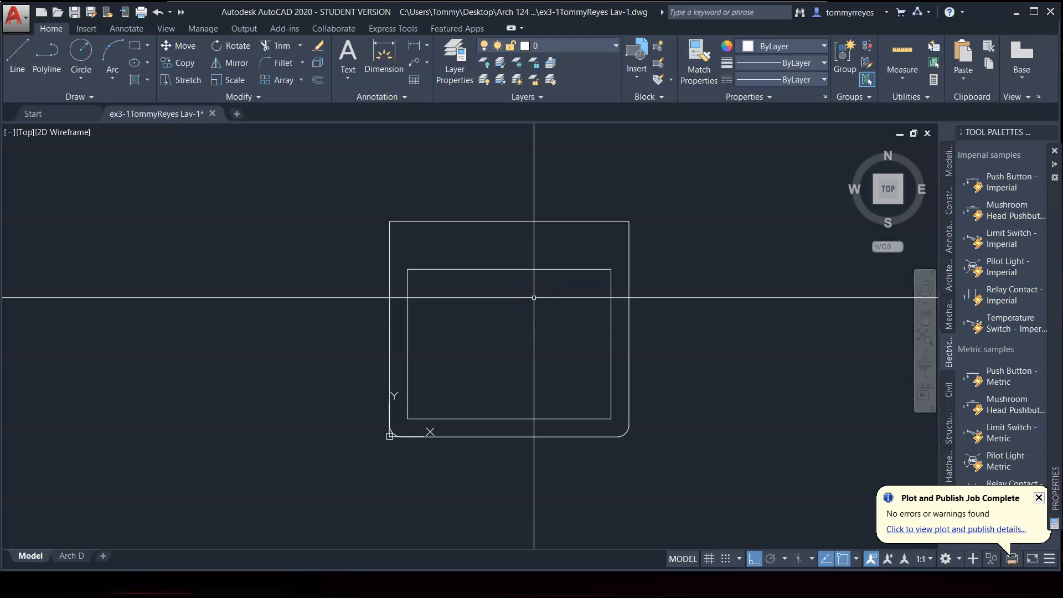
Fillet the basin's upper right and upper left corners with a 2.5" radius
{"action": "type", "text": "f"}
{"action": "key", "text": "Return"}
{"action": "type", "text": "r"}
{"action": "key", "text": "Return"}
{"action": "type", "text": "2.5"}
{"action": "key", "text": "Return"}
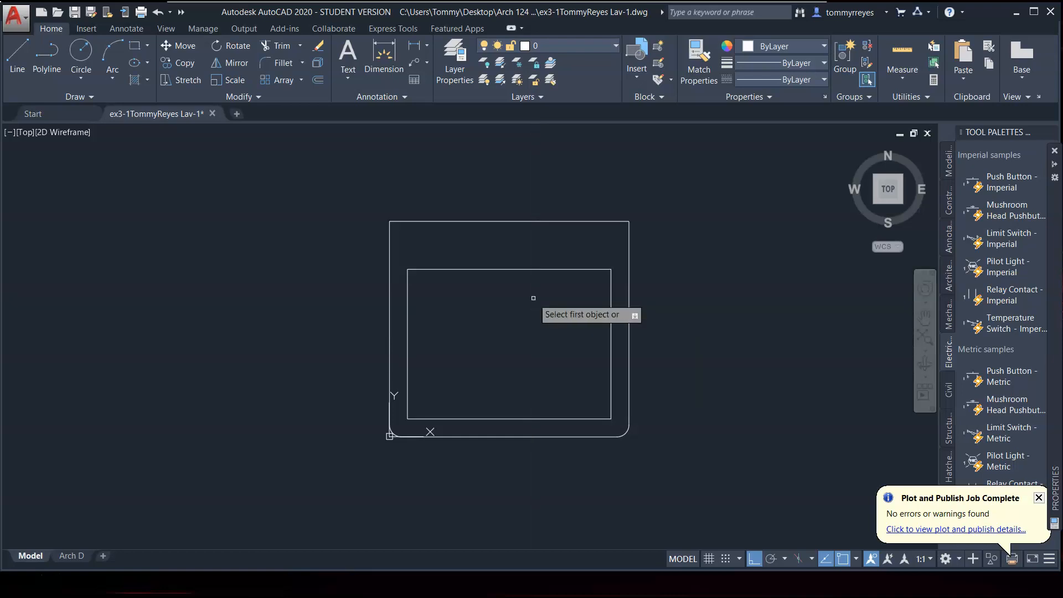
{"action": "left_click", "coordinate": [613, 292]}
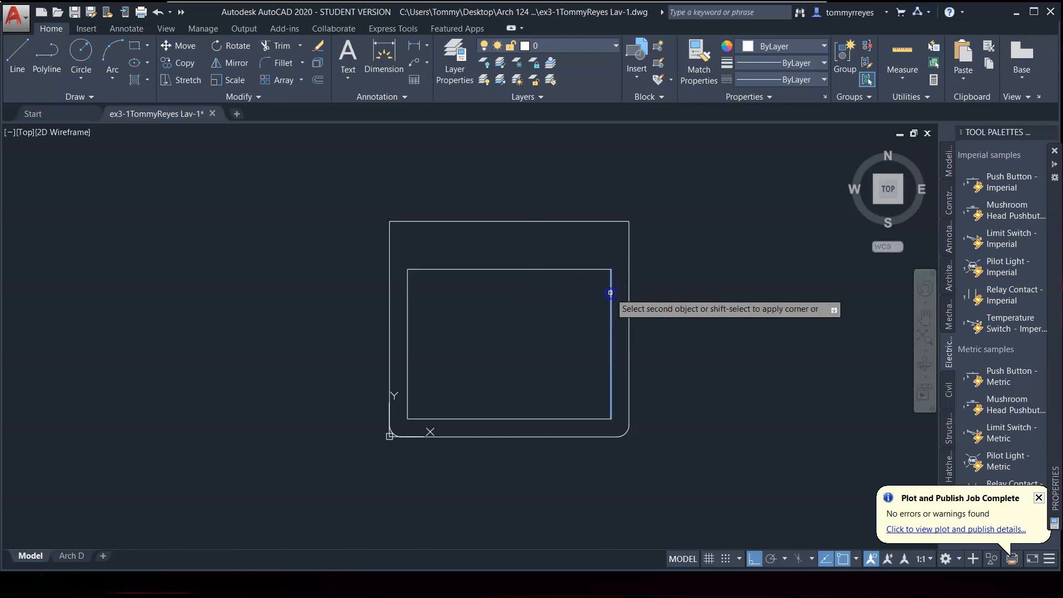
{"action": "left_click", "coordinate": [570, 269]}
{"action": "key", "text": "Return"}
{"action": "left_click", "coordinate": [461, 269]}
{"action": "left_click", "coordinate": [408, 310]}
Fillet the basin's lower left and lower right corners with the same 2.5" radius
{"action": "key", "text": "Return"}
{"action": "left_click", "coordinate": [408, 388]}
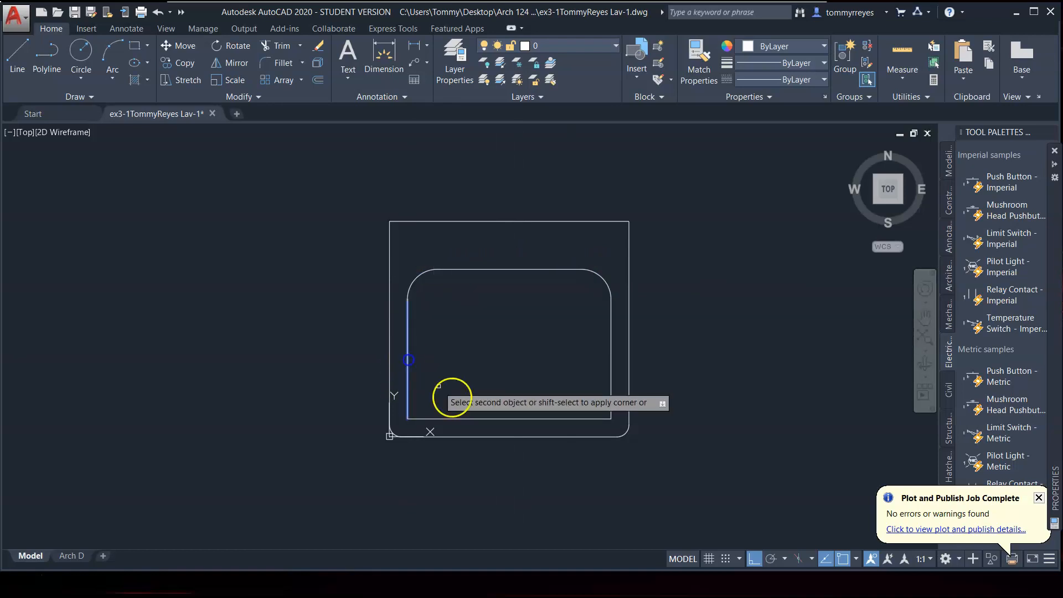
{"action": "left_click", "coordinate": [476, 418]}
{"action": "key", "text": "Return"}
{"action": "left_click", "coordinate": [576, 419]}
{"action": "left_click", "coordinate": [609, 375]}
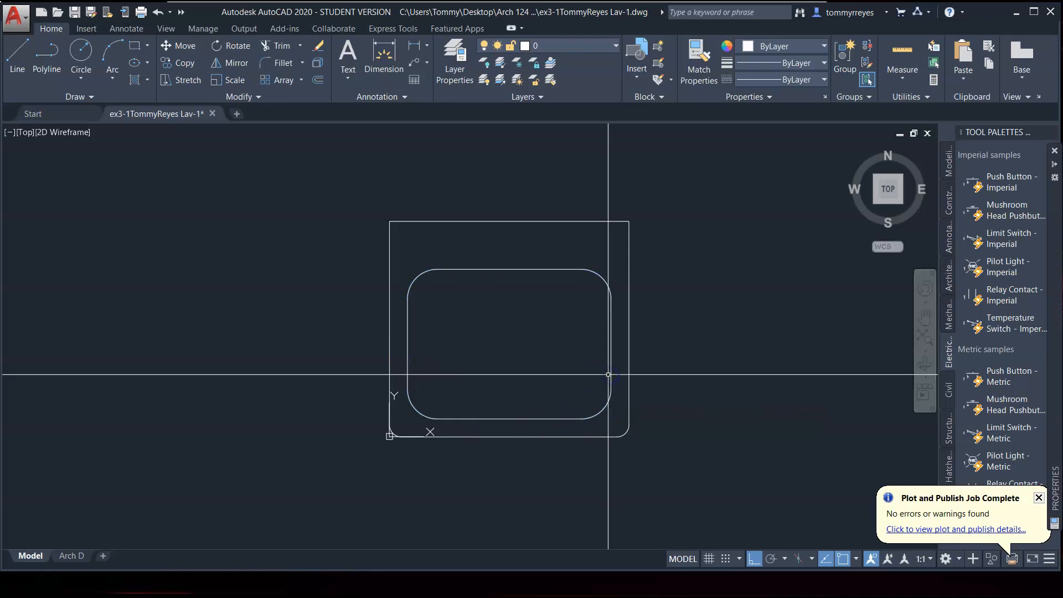
Draw a circle of about 1" radius centred on the midpoint of the outline's upper edge
{"action": "type", "text": "c"}
{"action": "key", "text": "Return"}
{"action": "left_click", "coordinate": [509, 222]}
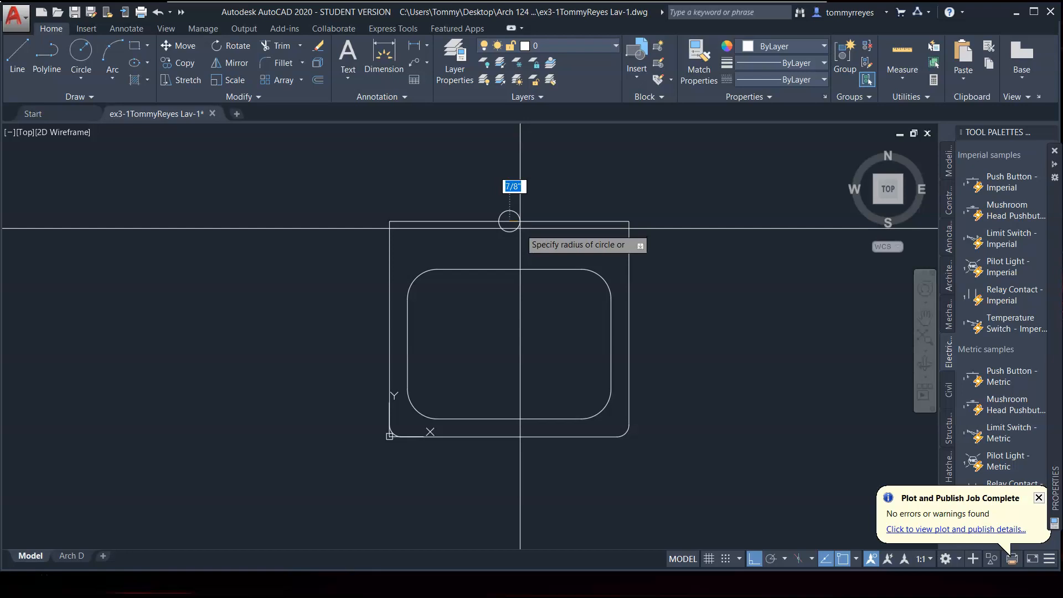
{"action": "left_click", "coordinate": [519, 228]}
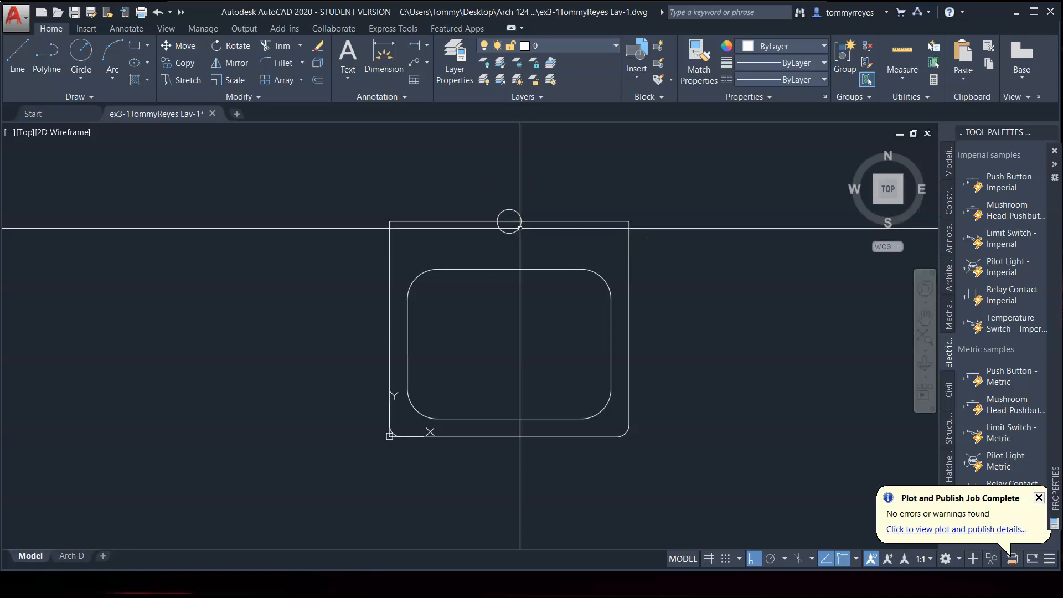
Check the circle's diameter with a temporary line from its upper quadrant toward its lower quadrant
{"action": "scroll", "coordinate": [524, 215], "scroll_direction": "up", "scroll_amount": 2}
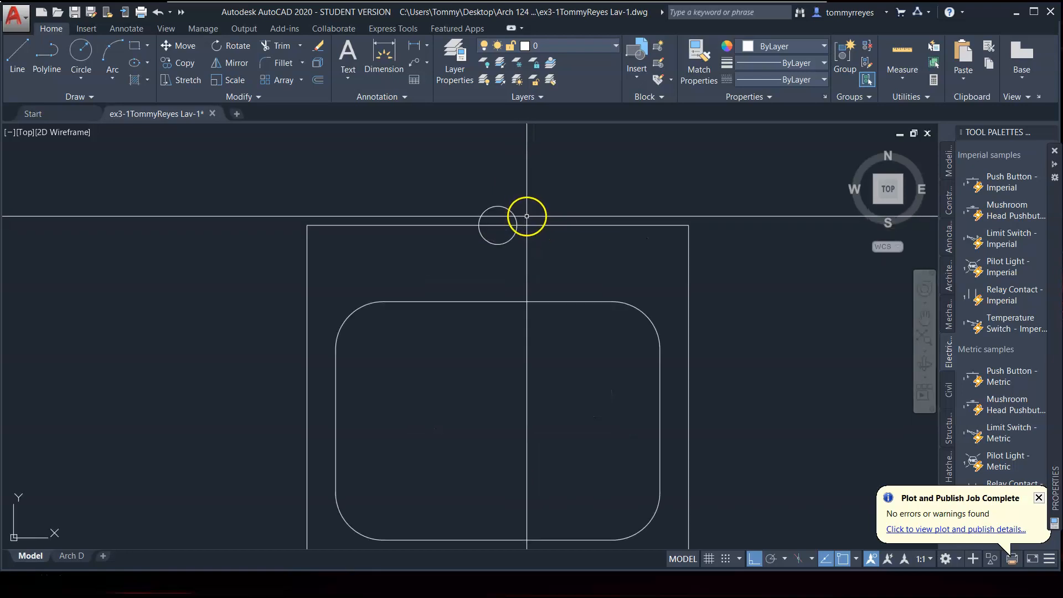
{"action": "type", "text": "l"}
{"action": "key", "text": "Return"}
{"action": "left_click", "coordinate": [500, 209]}
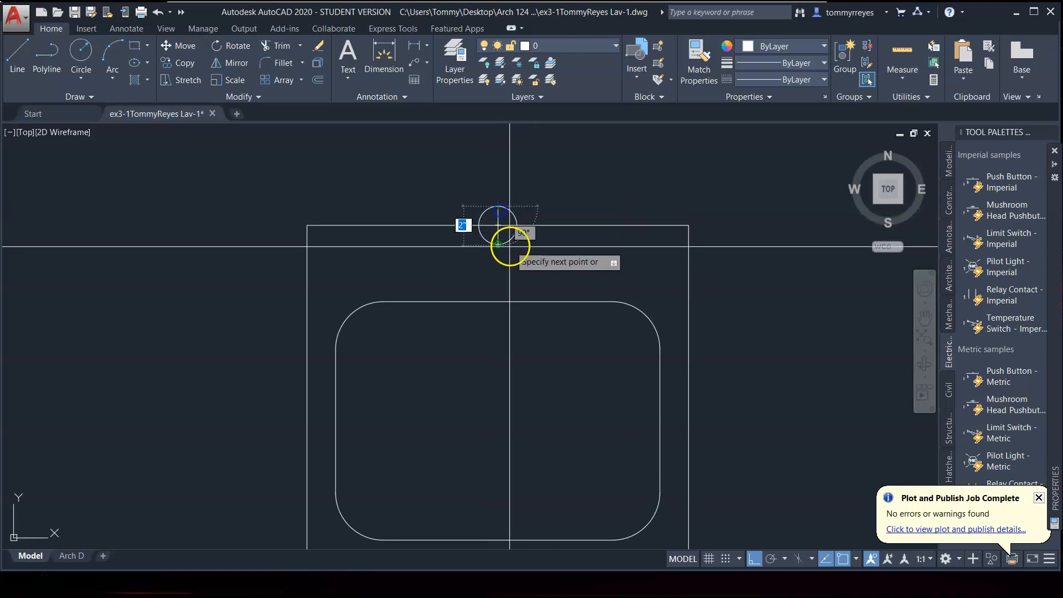
{"action": "key", "text": "Escape"}
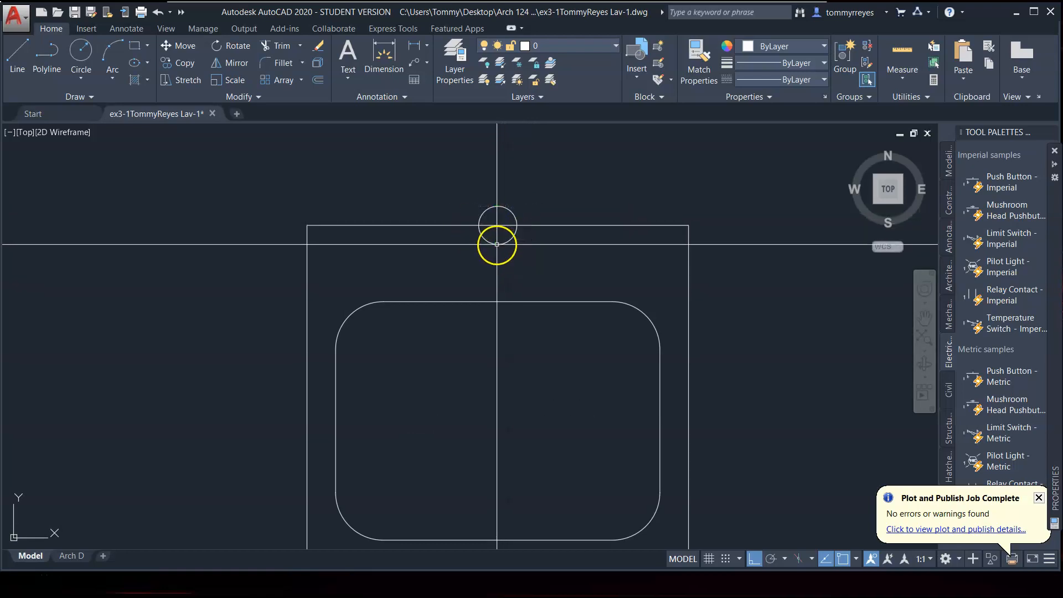
Move the circle 8" straight down from its centre into the basin as the drain
{"action": "left_click", "coordinate": [498, 208]}
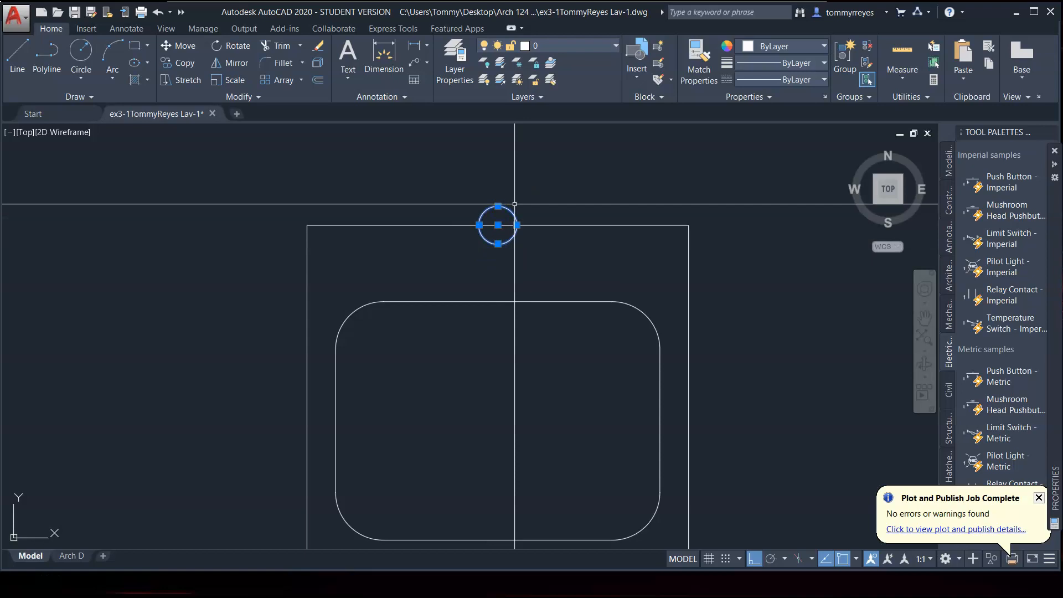
{"action": "type", "text": "m"}
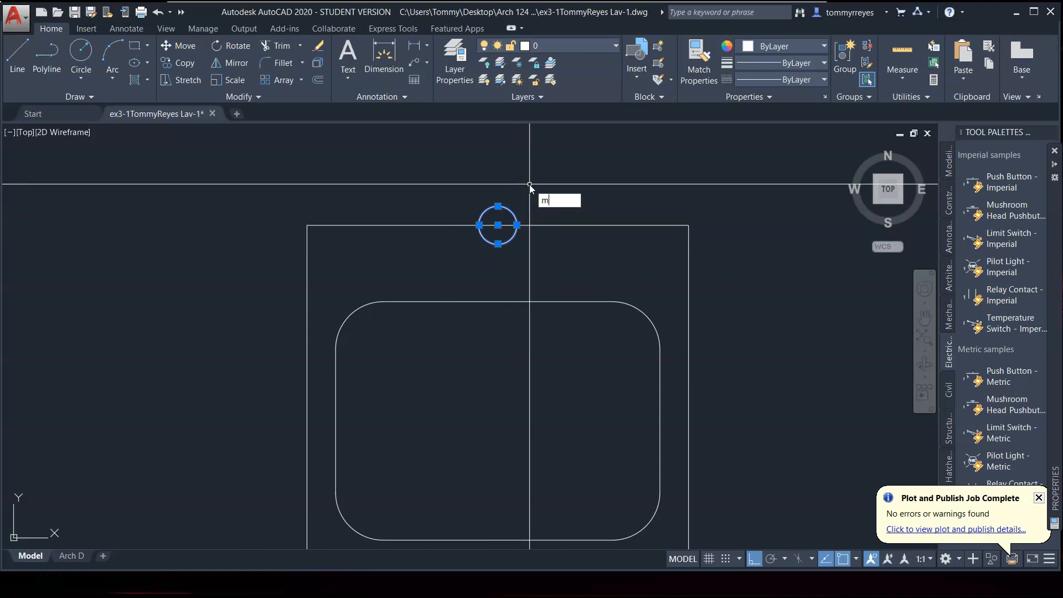
{"action": "key", "text": "Return"}
{"action": "left_click", "coordinate": [498, 225]}
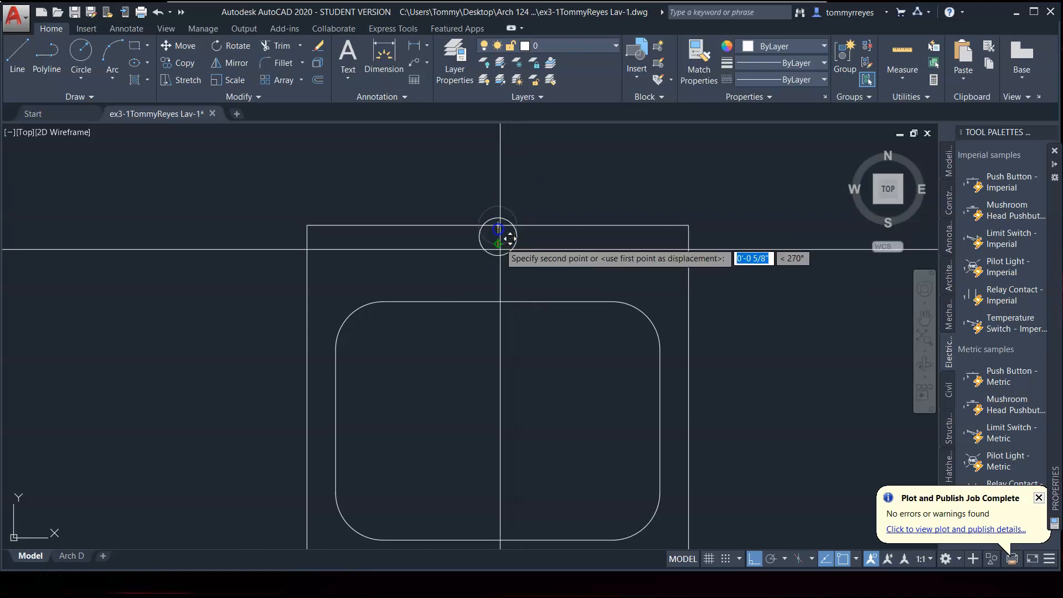
{"action": "type", "text": "8"}
{"action": "key", "text": "Return"}
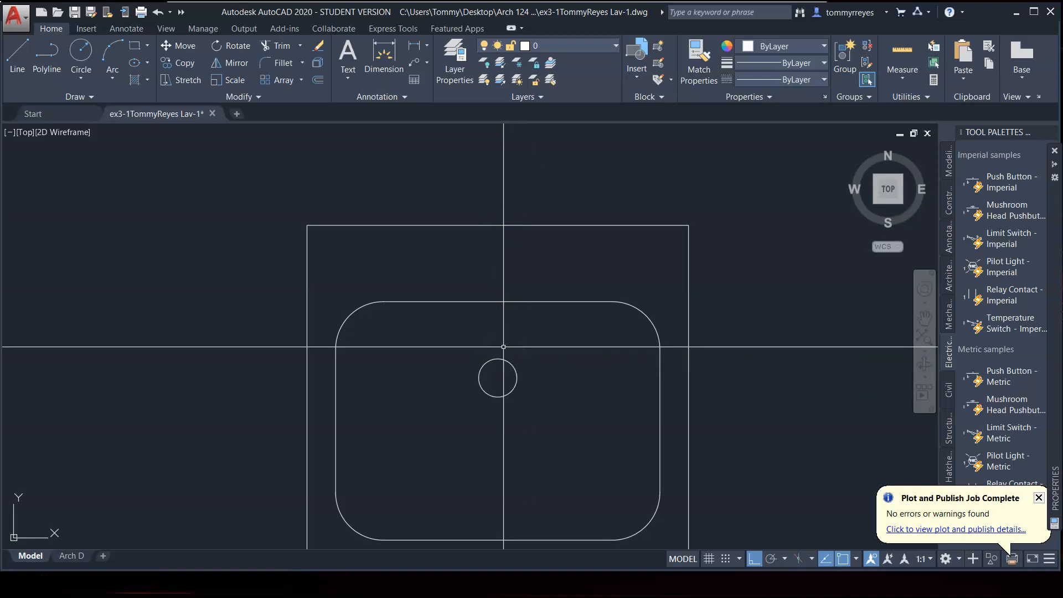
Try to draw a small rectangle 1" high between the outline's upper edge and the basin
{"action": "type", "text": "rec"}
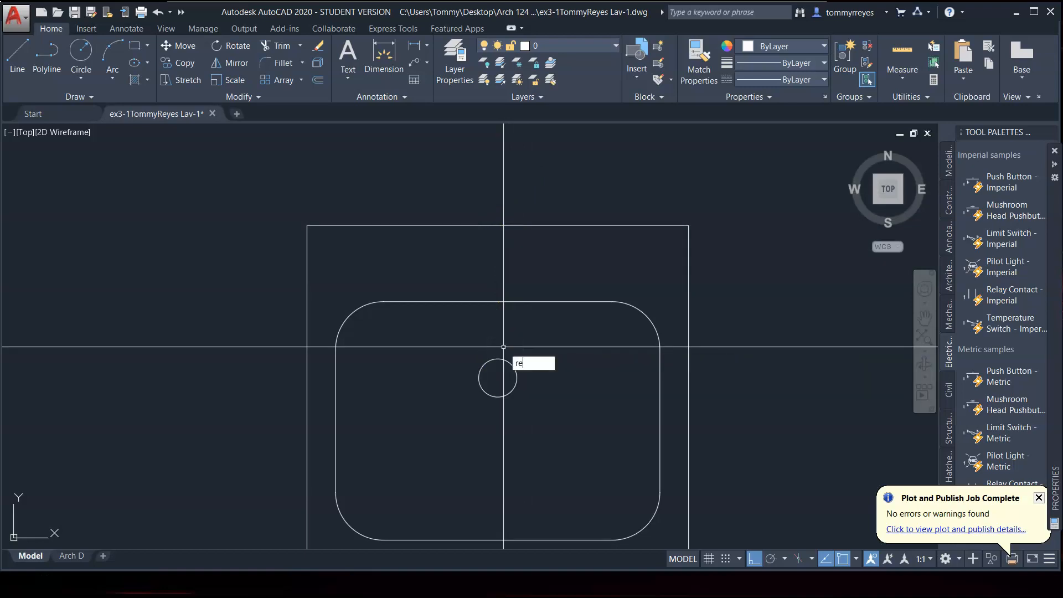
{"action": "key", "text": "Return"}
{"action": "key", "text": "F8"}
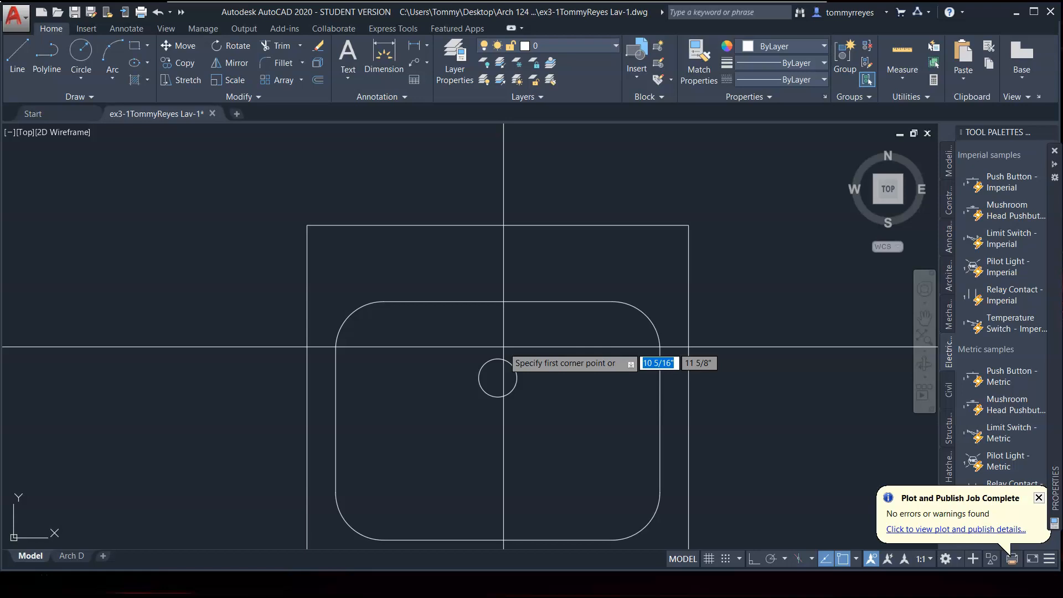
{"action": "type", "text": "4.5"}
{"action": "key", "text": "Return"}
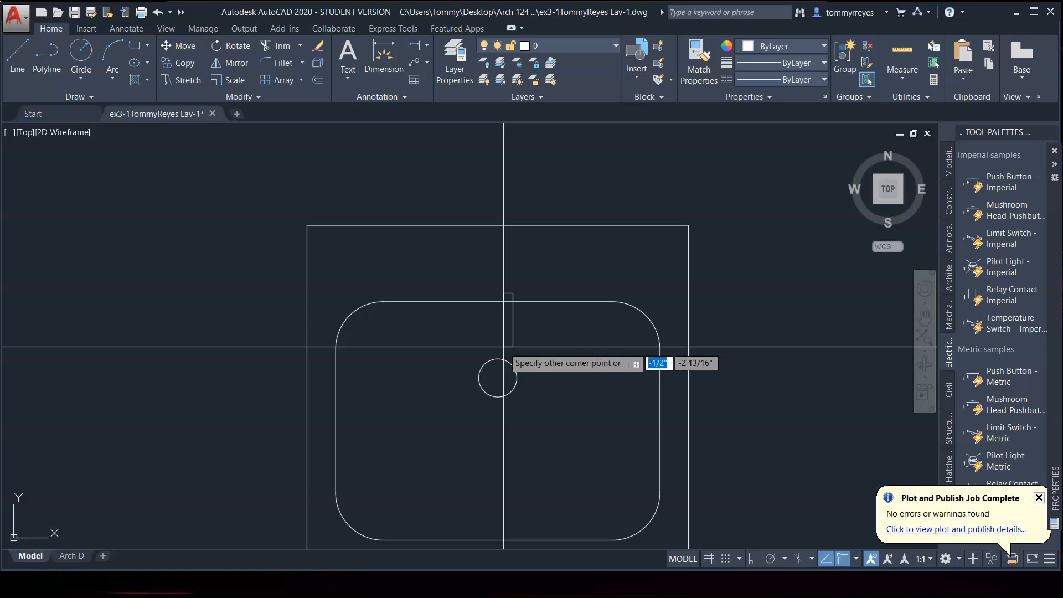
{"action": "key", "text": "Tab"}
{"action": "type", "text": "1"}
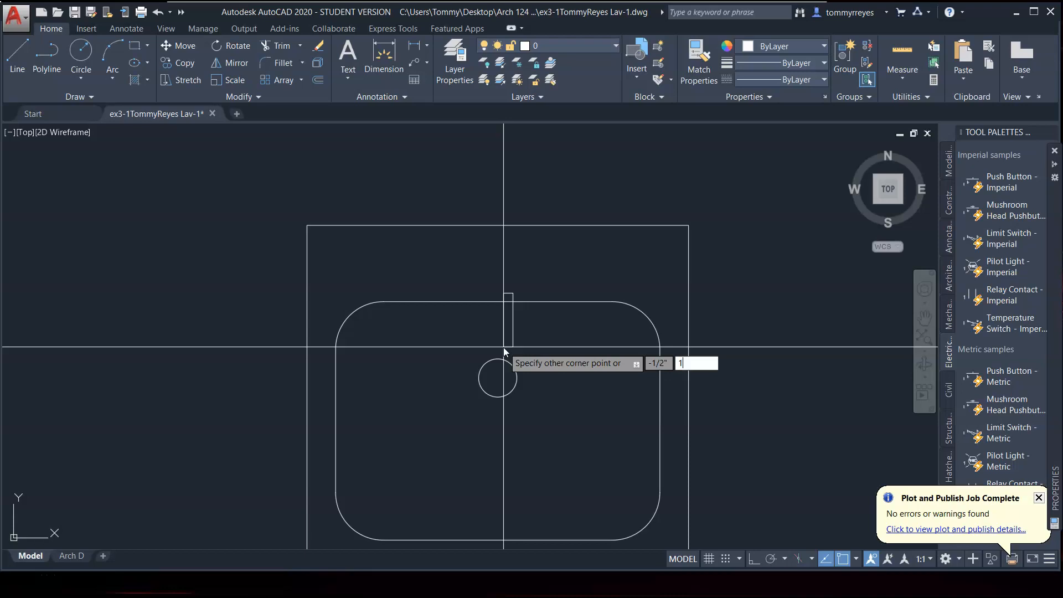
{"action": "key", "text": "Return"}
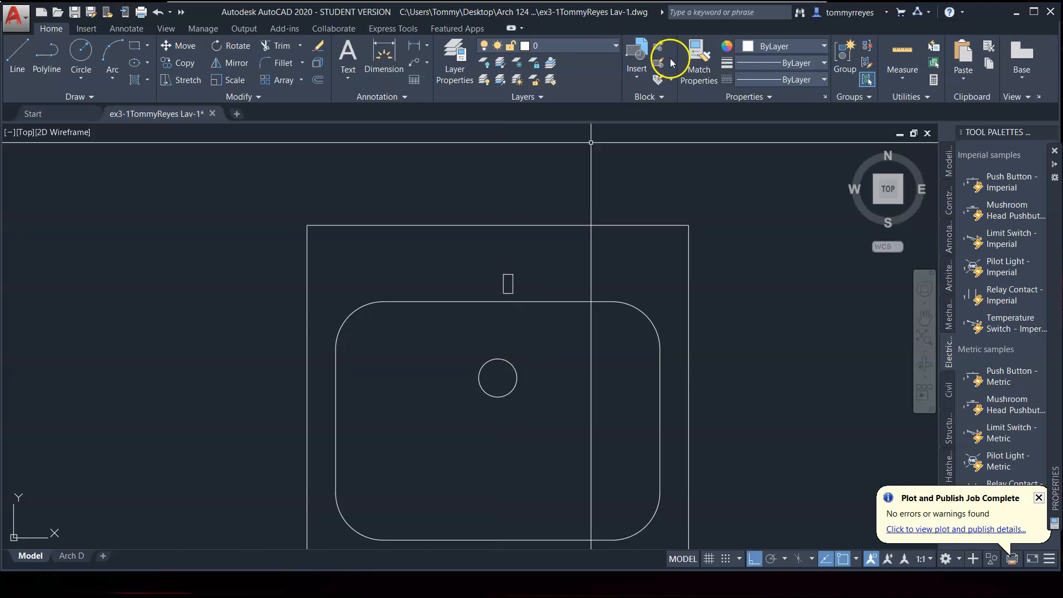
{"action": "left_click", "coordinate": [529, 265]}
{"action": "left_click", "coordinate": [492, 286]}
{"action": "type", "text": "rec"}
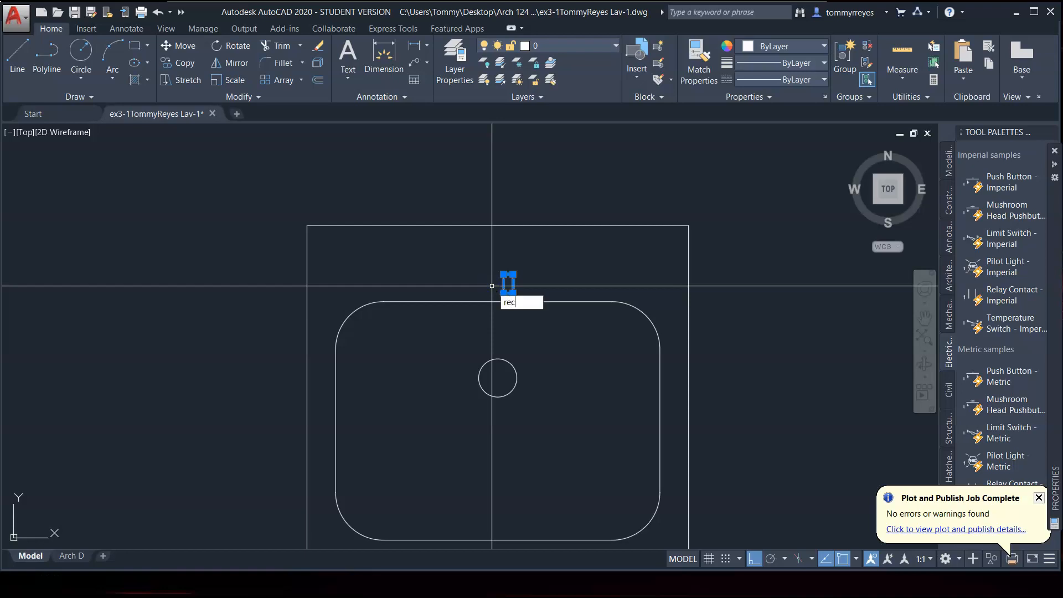
{"action": "key", "text": "Return"}
{"action": "key", "text": "F8"}
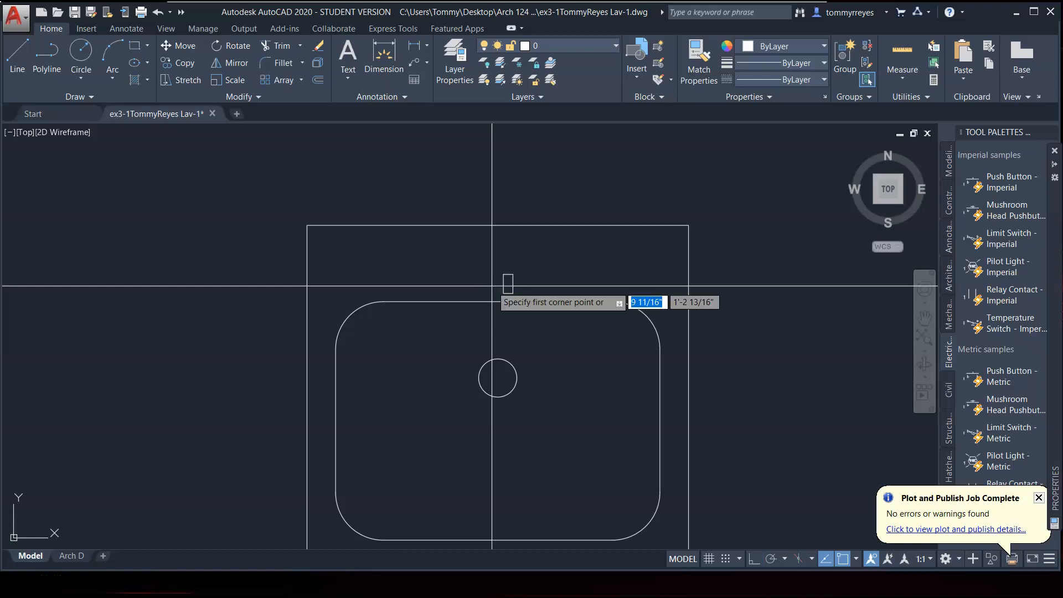
{"action": "type", "text": "4.5"}
{"action": "key", "text": "Tab"}
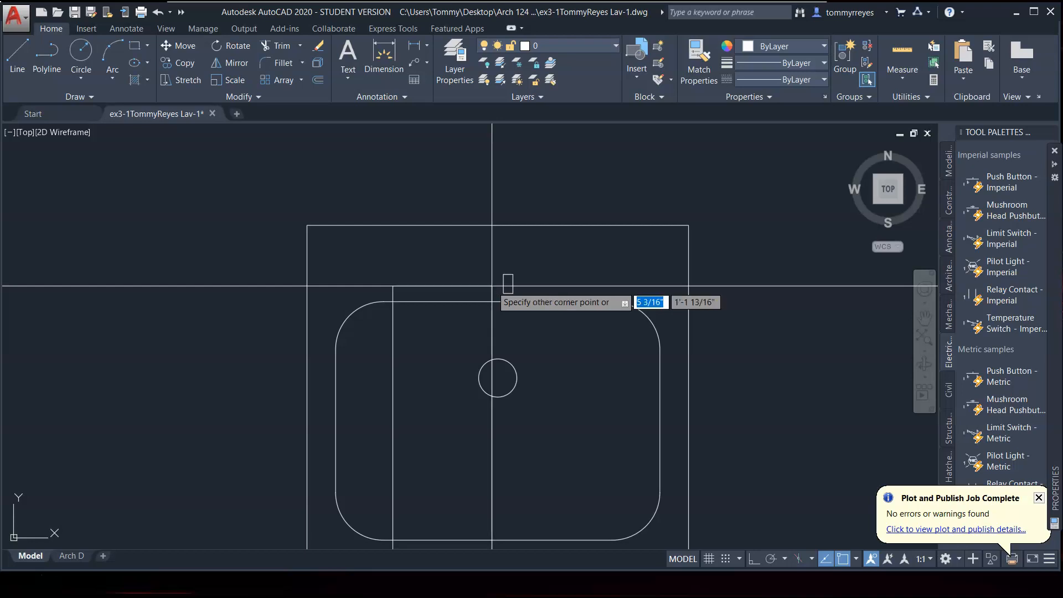
{"action": "scroll", "coordinate": [640, 260], "scroll_direction": "down", "scroll_amount": 10}
{"action": "scroll", "coordinate": [632, 260], "scroll_direction": "up", "scroll_amount": 10}
{"action": "key", "text": "Escape"}
Delete the small trial rectangle above the basin
{"action": "left_click", "coordinate": [525, 220]}
{"action": "left_click", "coordinate": [449, 241]}
{"action": "key", "text": "Delete"}
Draw a rectangle 4.5" wide and 1" high between the outline's upper edge and the basin
{"action": "type", "text": "rec"}
{"action": "key", "text": "Return"}
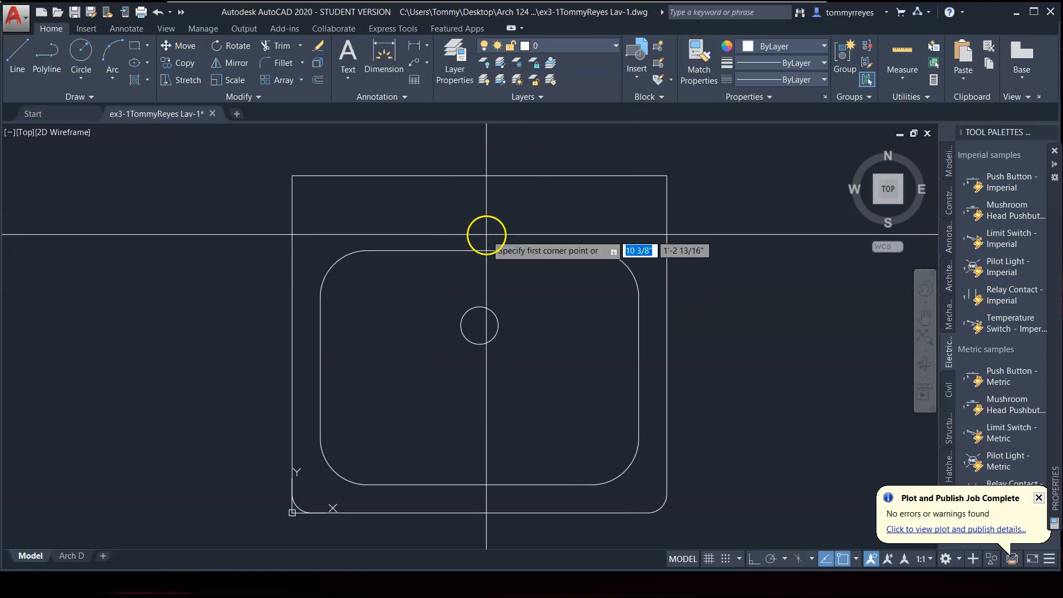
{"action": "left_click", "coordinate": [428, 207]}
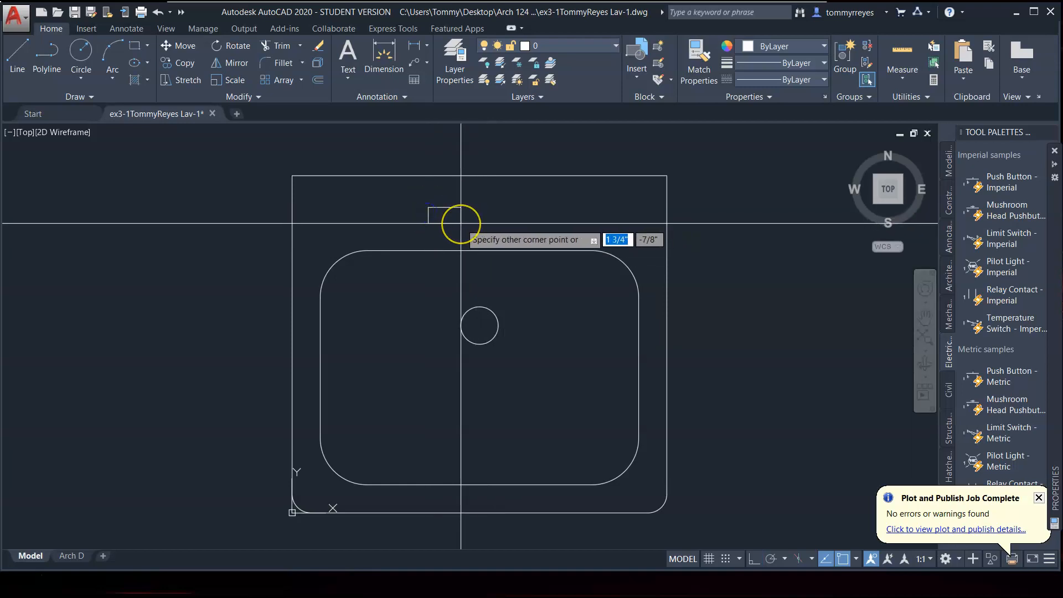
{"action": "type", "text": "4.5"}
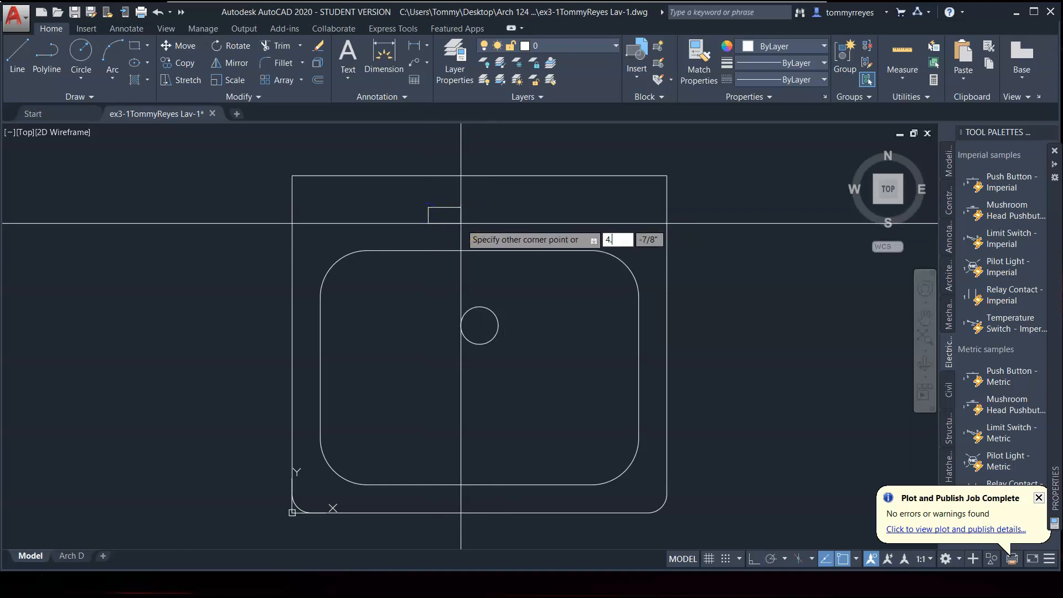
{"action": "key", "text": "Tab"}
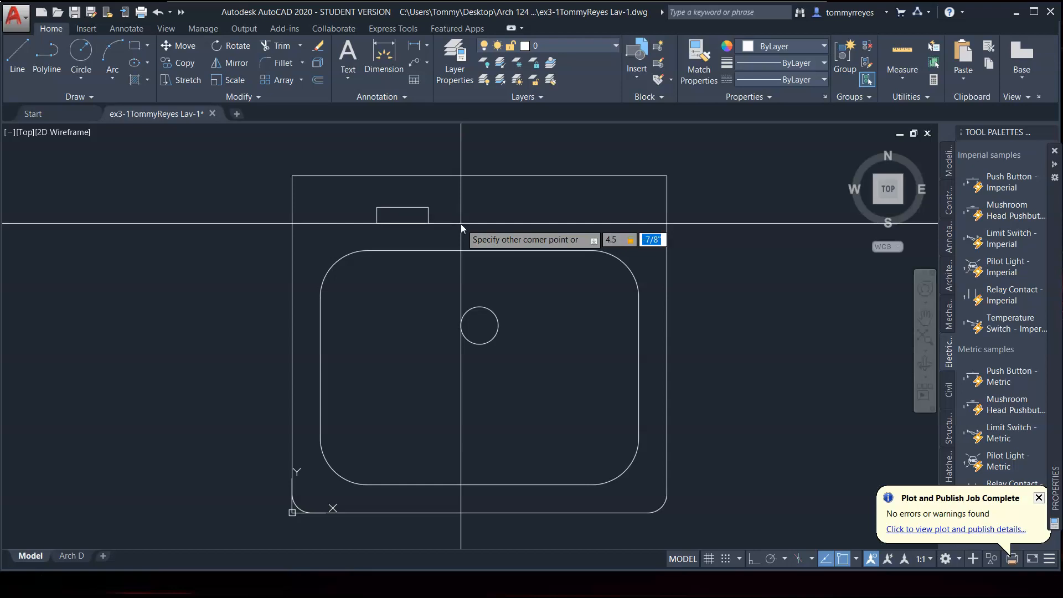
{"action": "type", "text": "1"}
{"action": "key", "text": "Return"}
Move the small rectangle so its upper midpoint sits on the midpoint of the outline's upper edge
{"action": "left_click", "coordinate": [479, 190]}
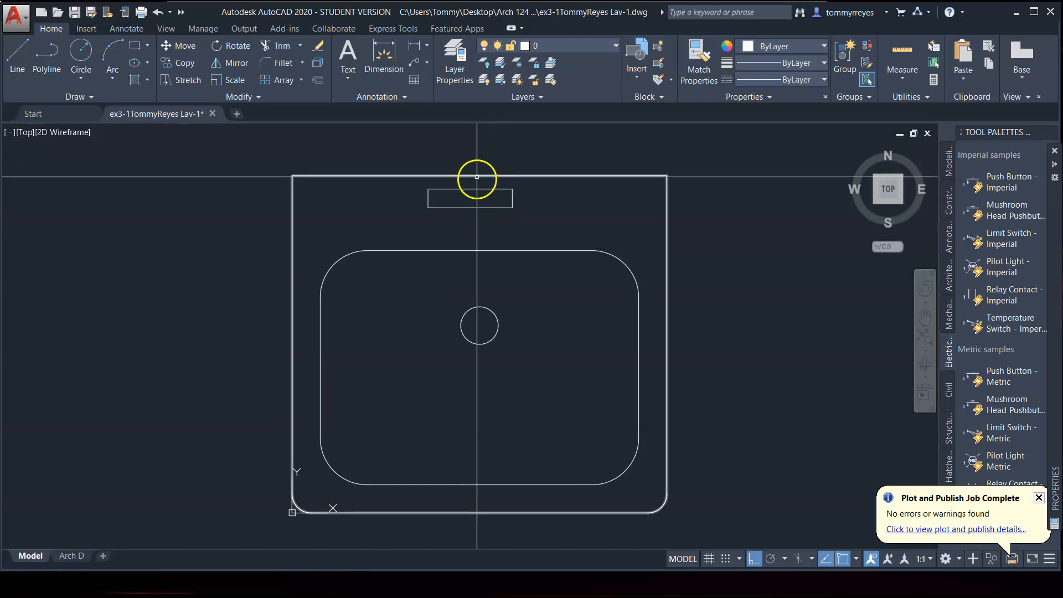
{"action": "type", "text": "m"}
{"action": "key", "text": "Return"}
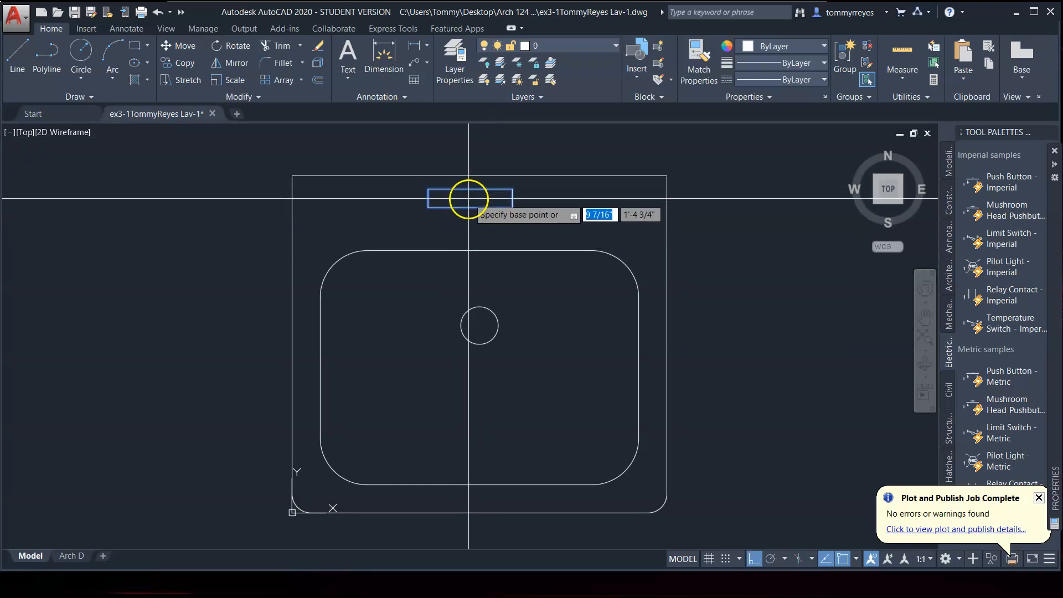
{"action": "left_click", "coordinate": [470, 189]}
{"action": "left_click", "coordinate": [483, 169]}
Move the small rectangle 1.5" straight down from the outline's upper edge
{"action": "right_click", "coordinate": [501, 218]}
{"action": "left_click", "coordinate": [494, 194]}
{"action": "right_click", "coordinate": [489, 197]}
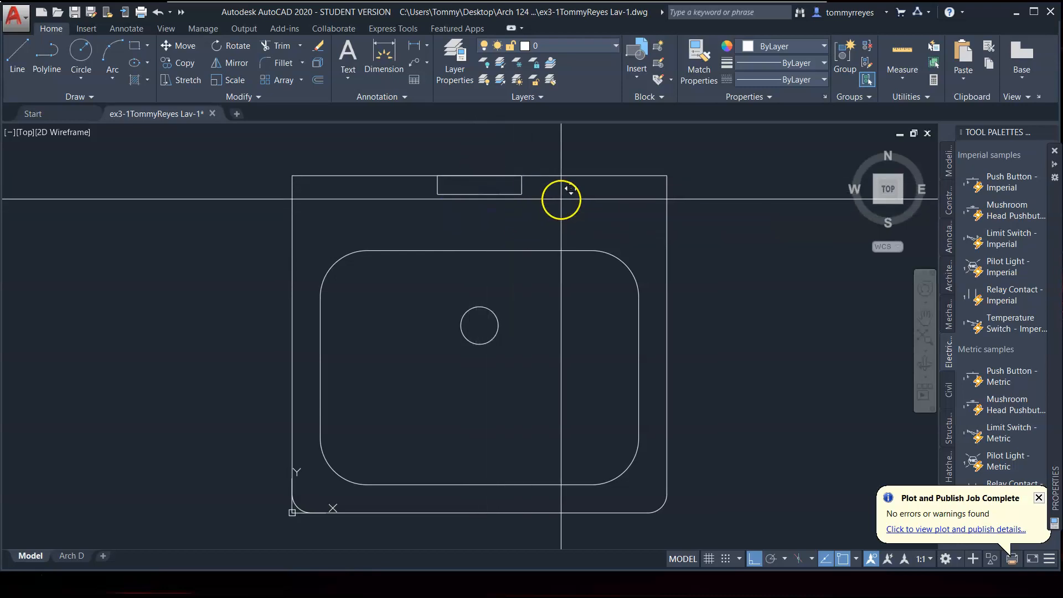
{"action": "left_click", "coordinate": [560, 199]}
{"action": "type", "text": "1.5"}
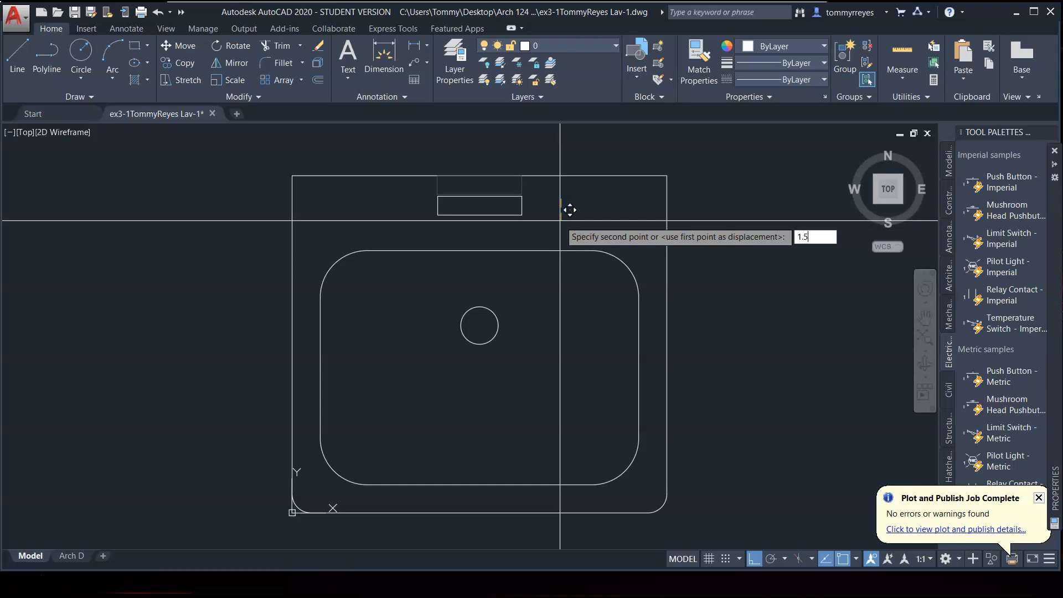
{"action": "key", "text": "Return"}
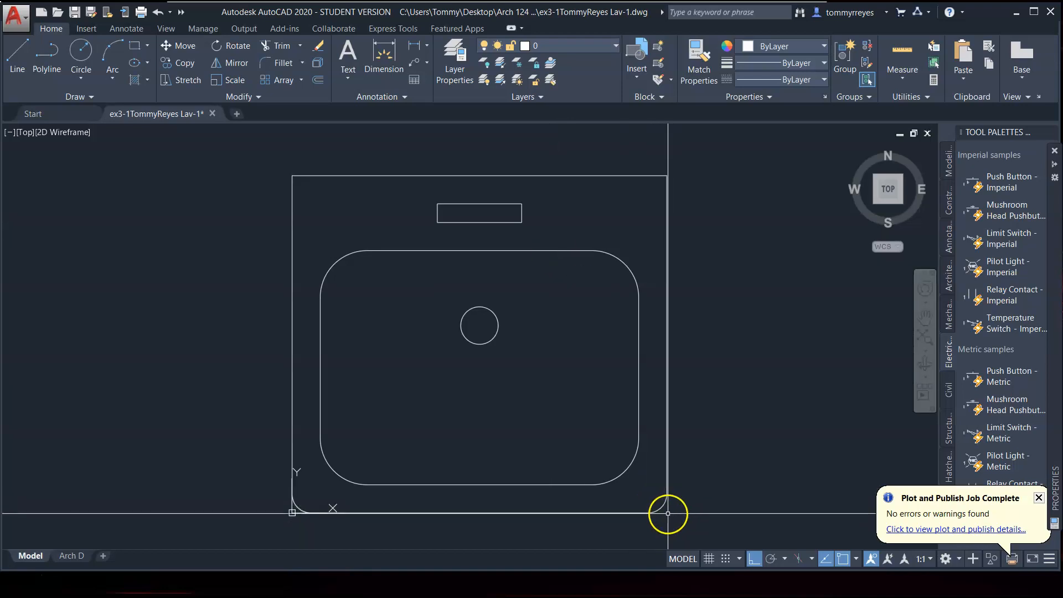
Save the finished drawing, and save a copy under the same name with the ending changed to Lav-2
{"action": "scroll", "coordinate": [636, 194], "scroll_direction": "down", "scroll_amount": 3}
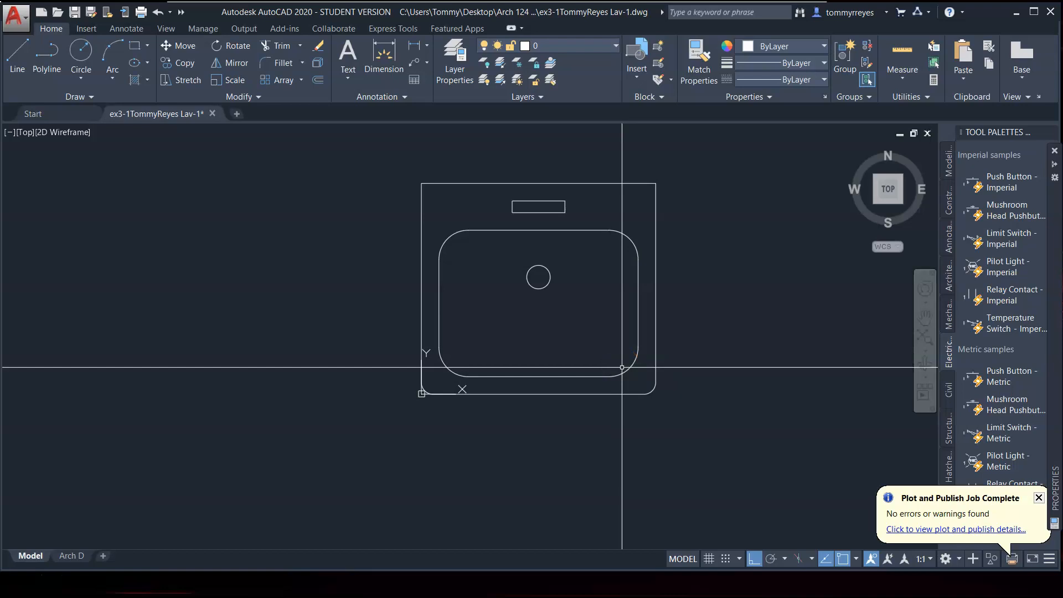
{"action": "key", "text": "ctrl+s"}
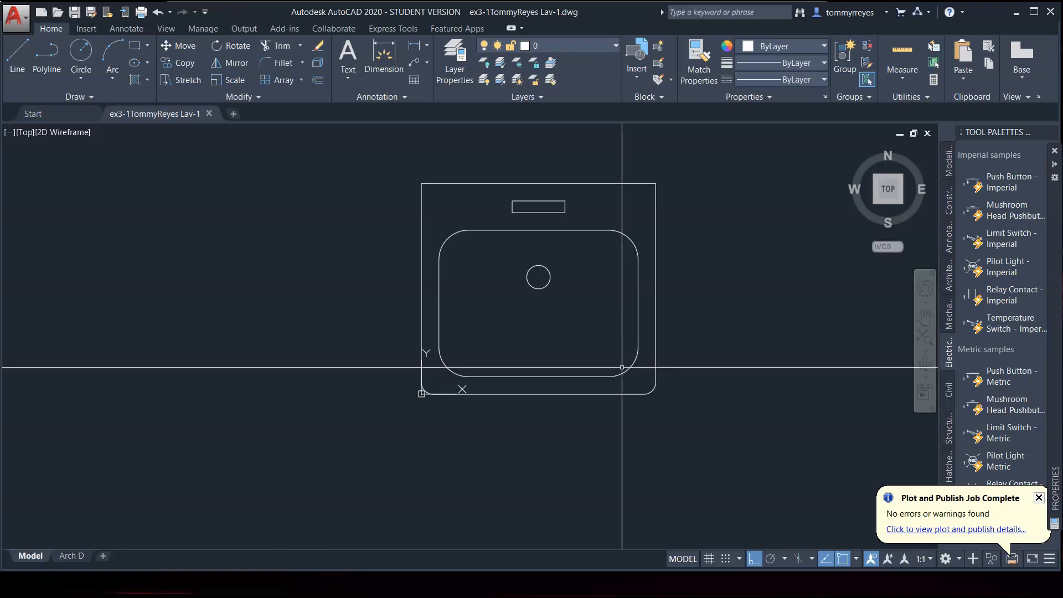
{"action": "key", "text": "ctrl+shift+s"}
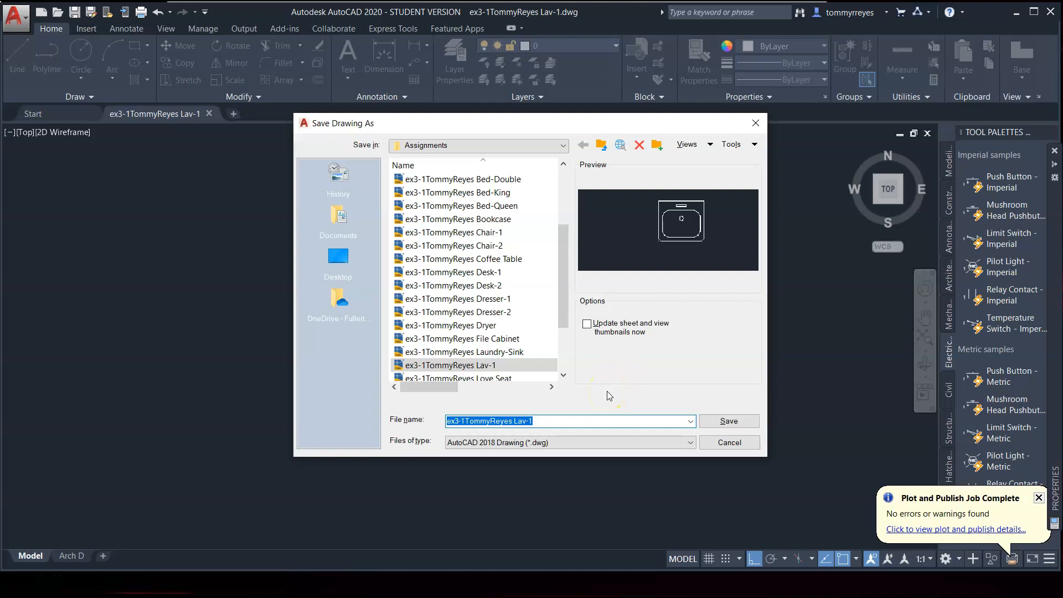
{"action": "key", "text": "End"}
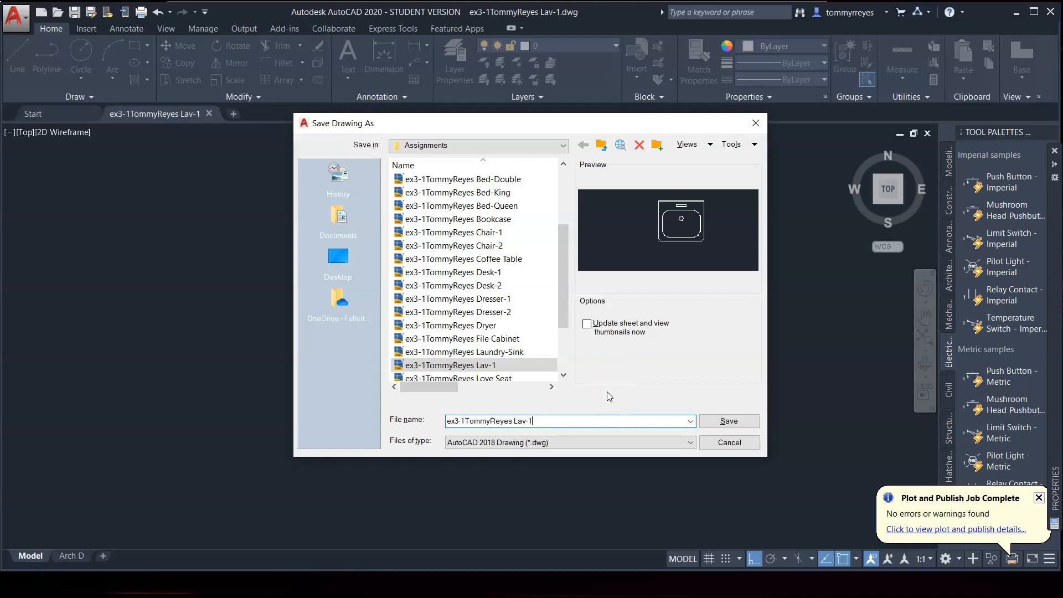
{"action": "key", "text": "BackSpace"}
{"action": "type", "text": "2"}
{"action": "left_click", "coordinate": [728, 421]}
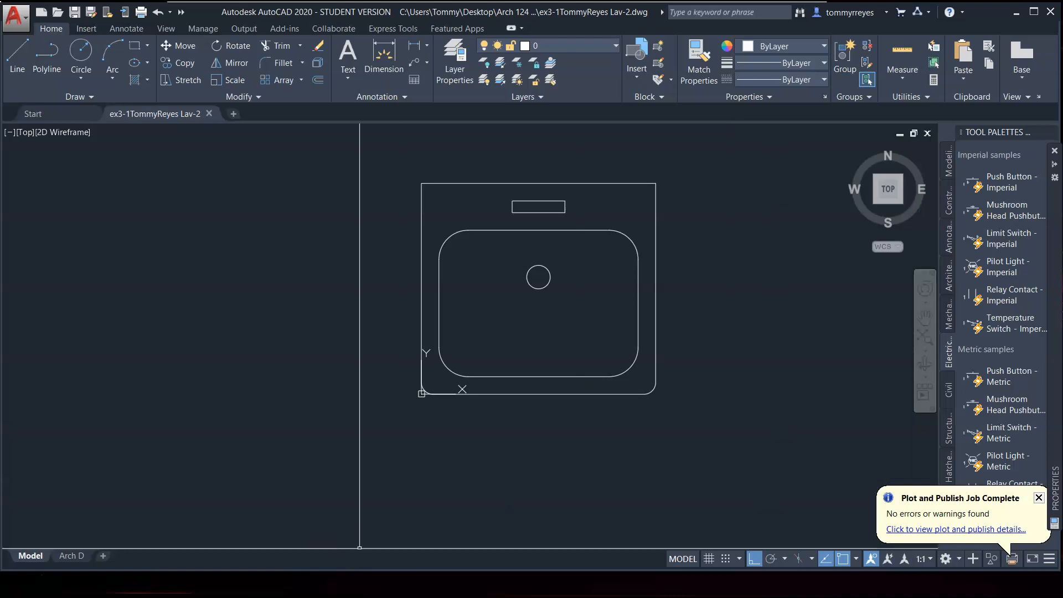
{"action": "left_click", "coordinate": [25, 568]}
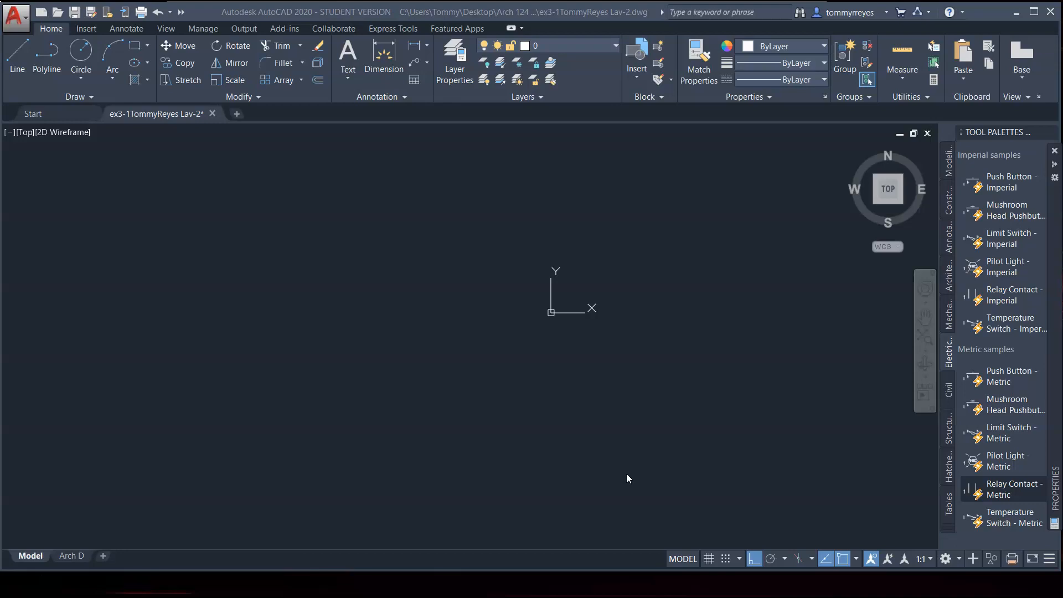
Draw an ellipse near the origin with a horizontal axis of 1'7" and an 11" distance to the other axis
{"action": "type", "text": "el"}
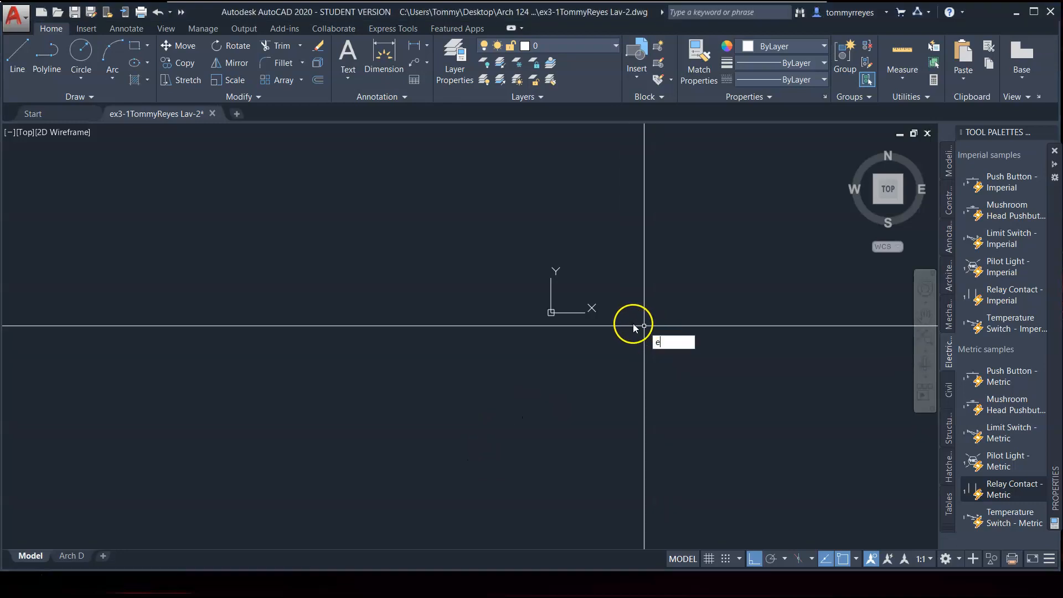
{"action": "key", "text": "Return"}
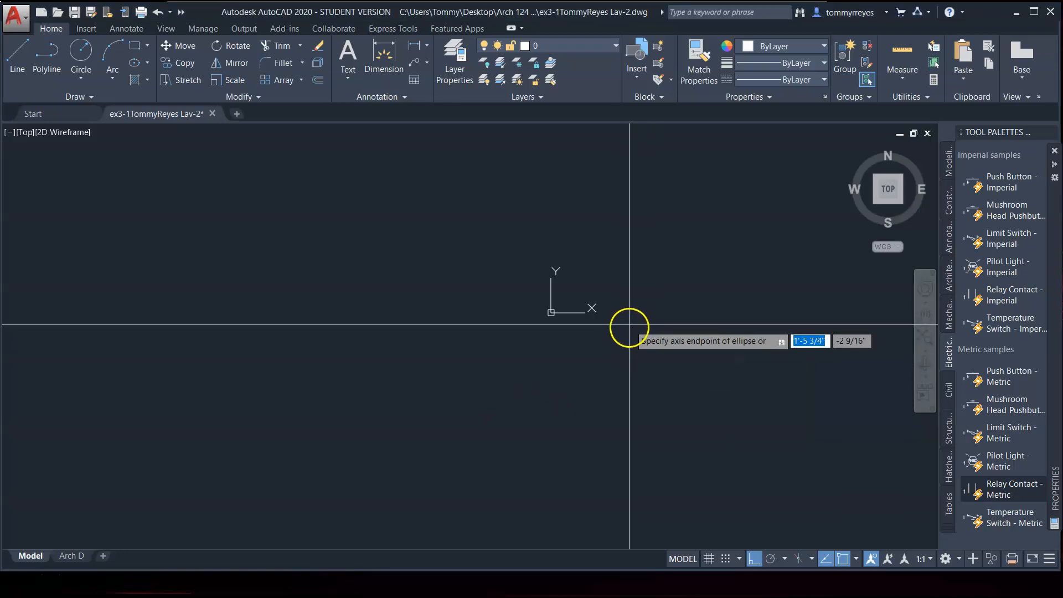
{"action": "left_click", "coordinate": [607, 273]}
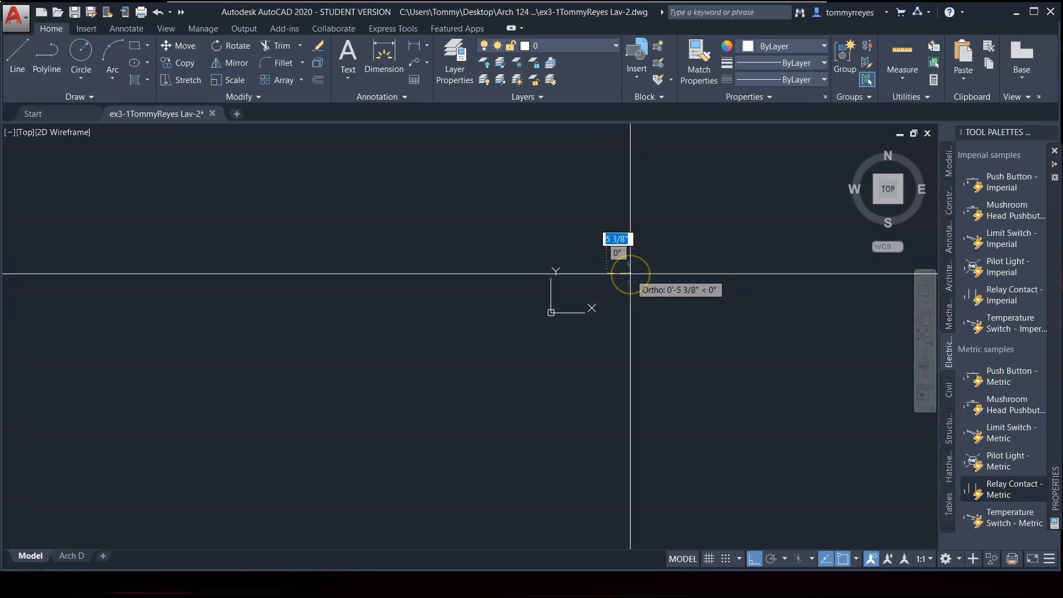
{"action": "type", "text": "1"}
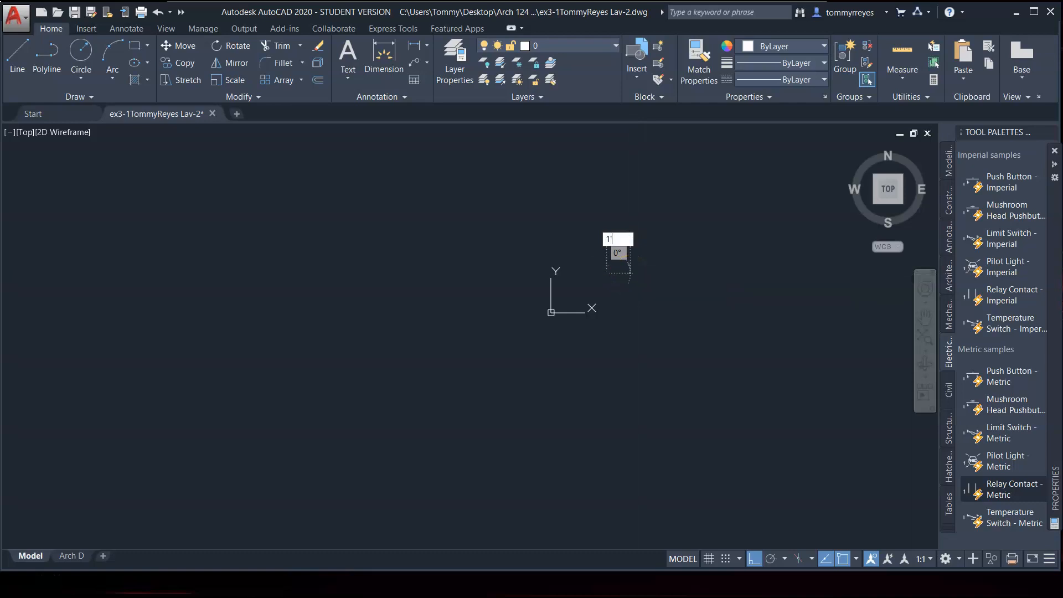
{"action": "type", "text": "'7"}
{"action": "key", "text": "Return"}
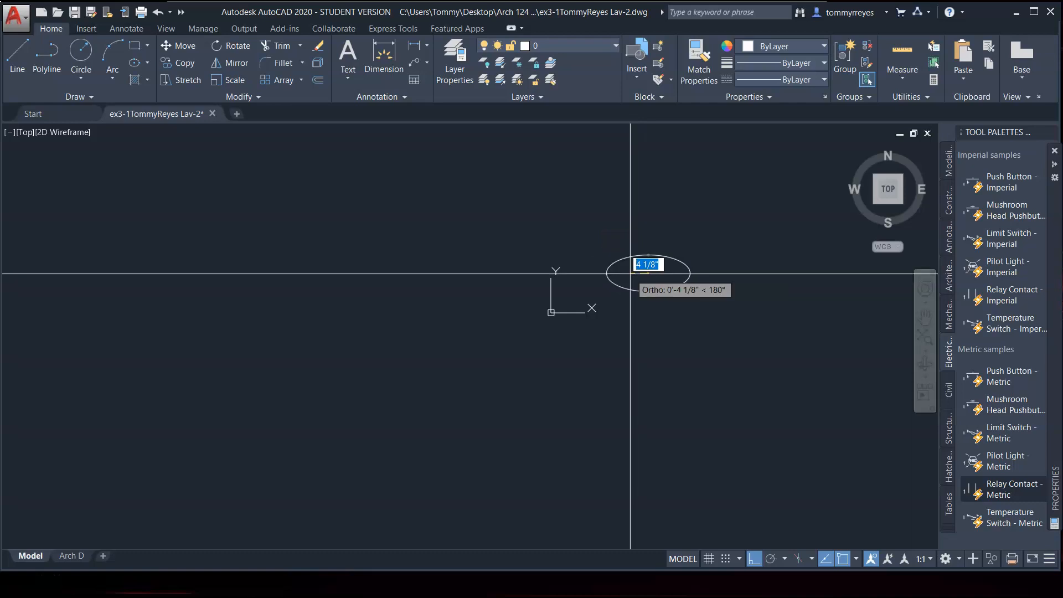
{"action": "type", "text": "11"}
{"action": "key", "text": "Return"}
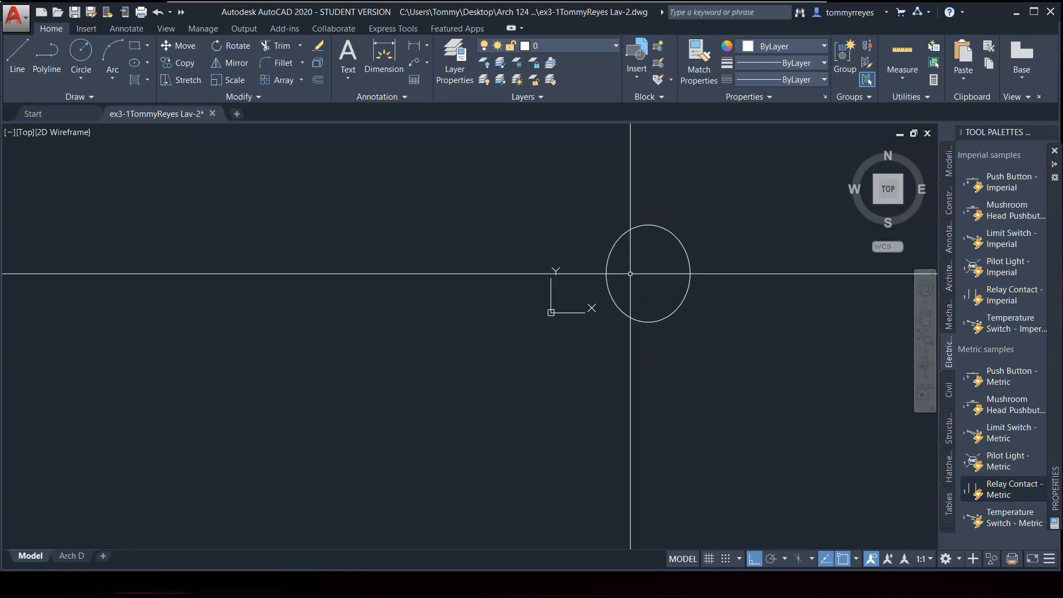
Rotate the ellipse a quarter turn about its centre, and delete it
{"action": "left_click", "coordinate": [719, 238]}
{"action": "left_click", "coordinate": [591, 283]}
{"action": "type", "text": "ro"}
{"action": "key", "text": "Return"}
{"action": "left_click", "coordinate": [649, 273]}
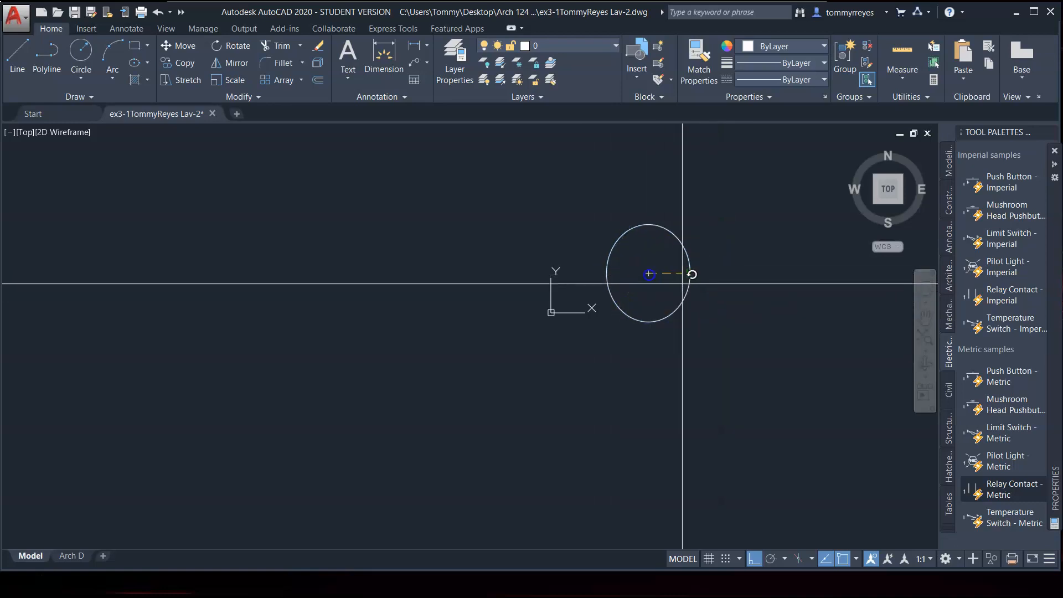
{"action": "left_click", "coordinate": [692, 380]}
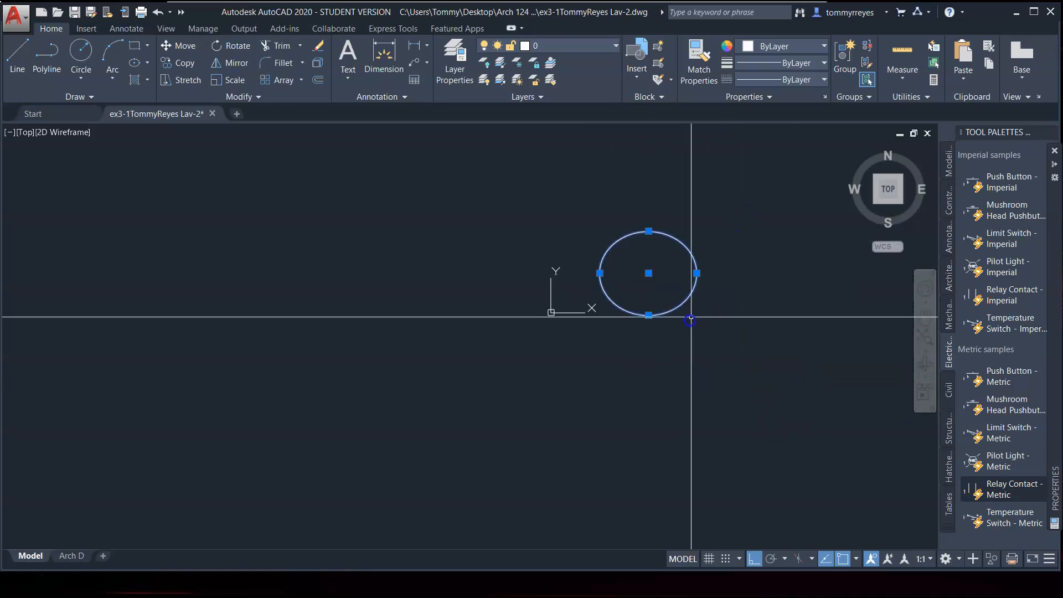
{"action": "key", "text": "Delete"}
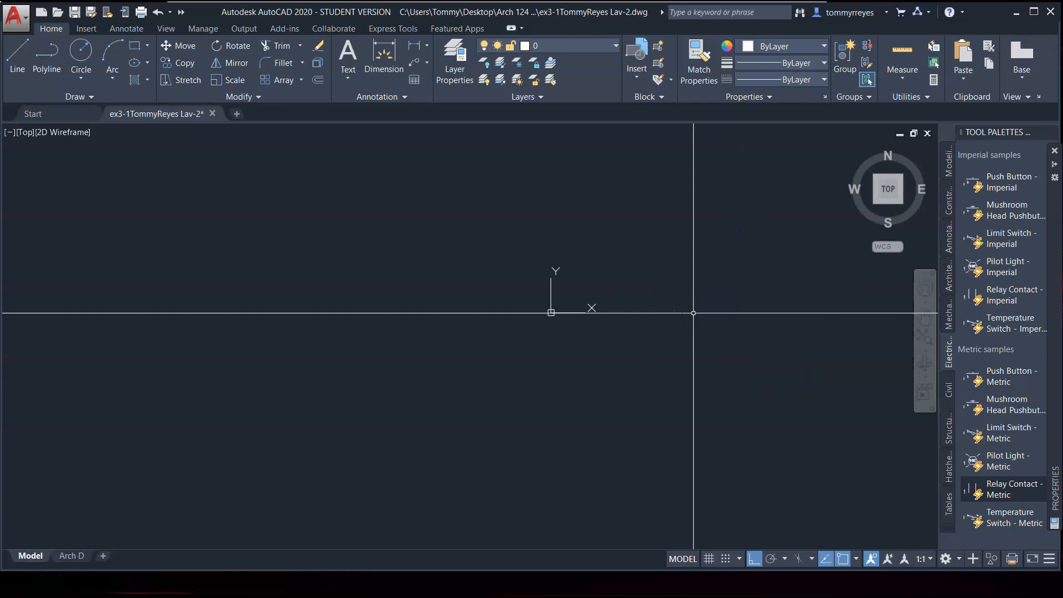
Draw an ellipse above the origin with a vertical axis of 1'7" and an 11" distance to the other axis
{"action": "type", "text": "el"}
{"action": "key", "text": "Return"}
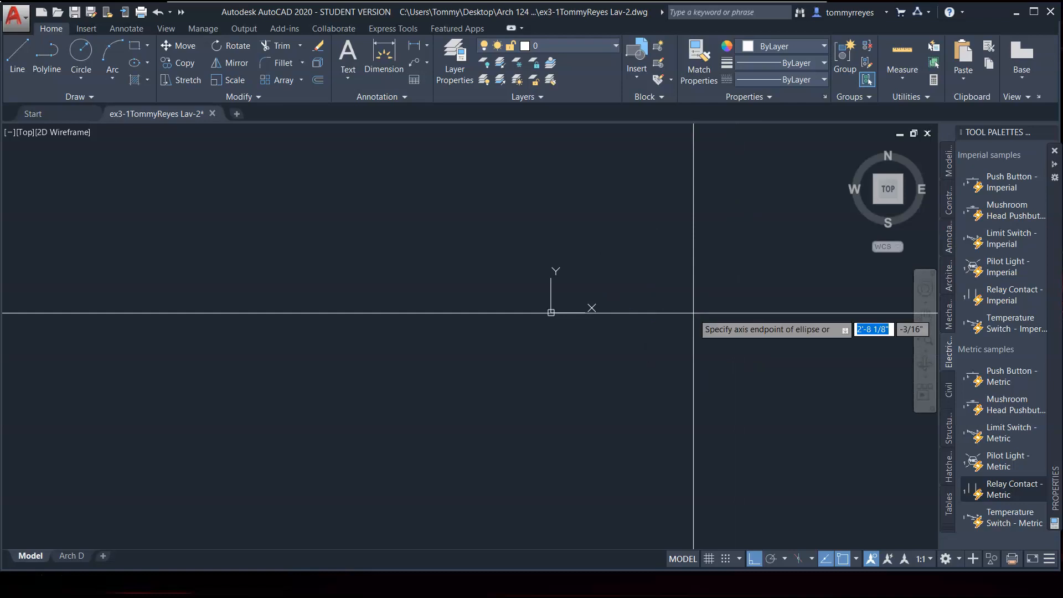
{"action": "left_click", "coordinate": [637, 263]}
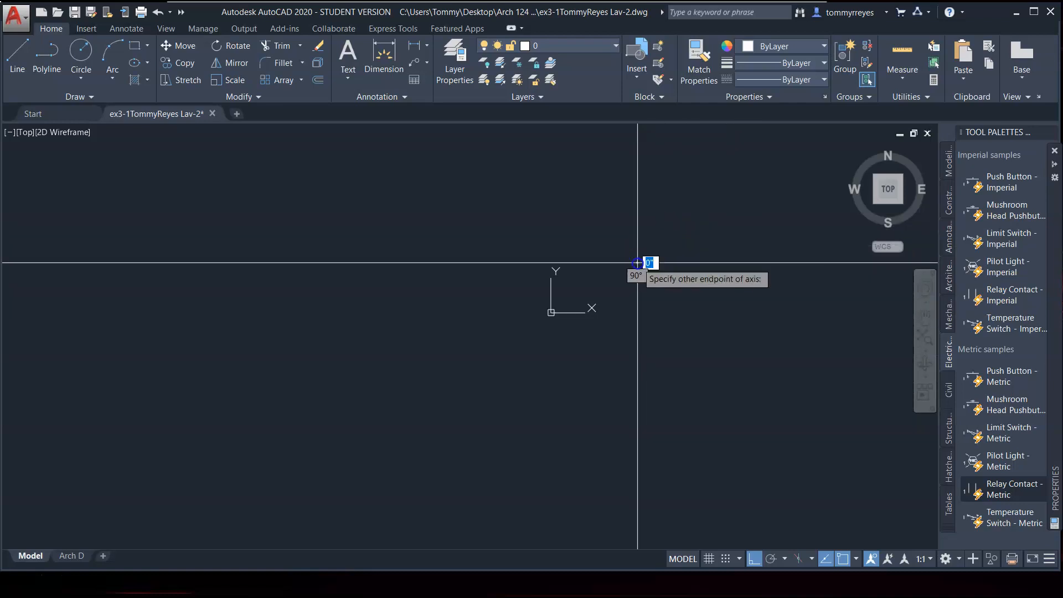
{"action": "left_click", "coordinate": [678, 234]}
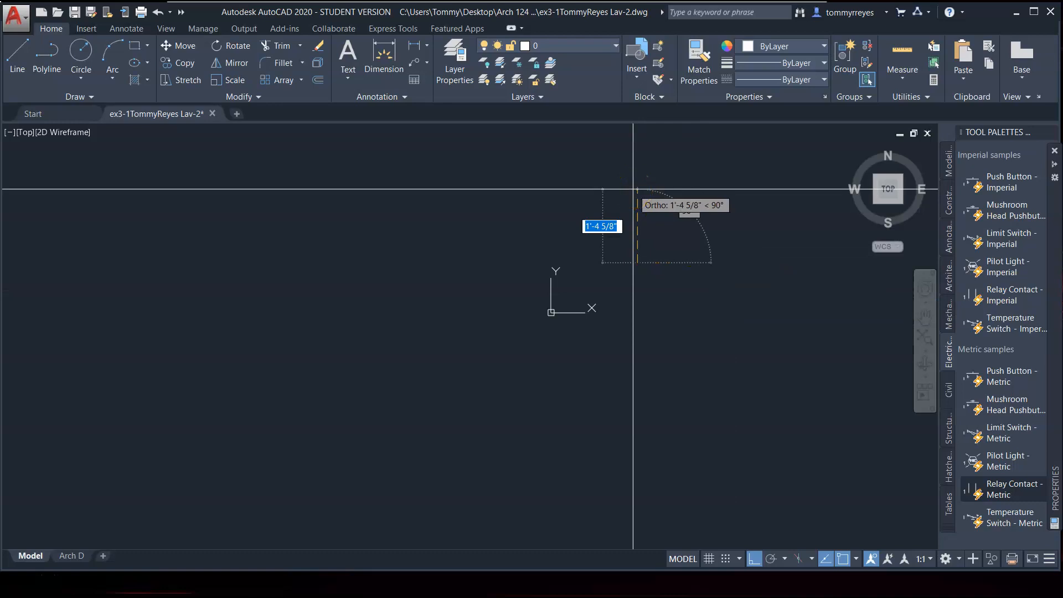
{"action": "type", "text": "1'7"}
{"action": "key", "text": "Return"}
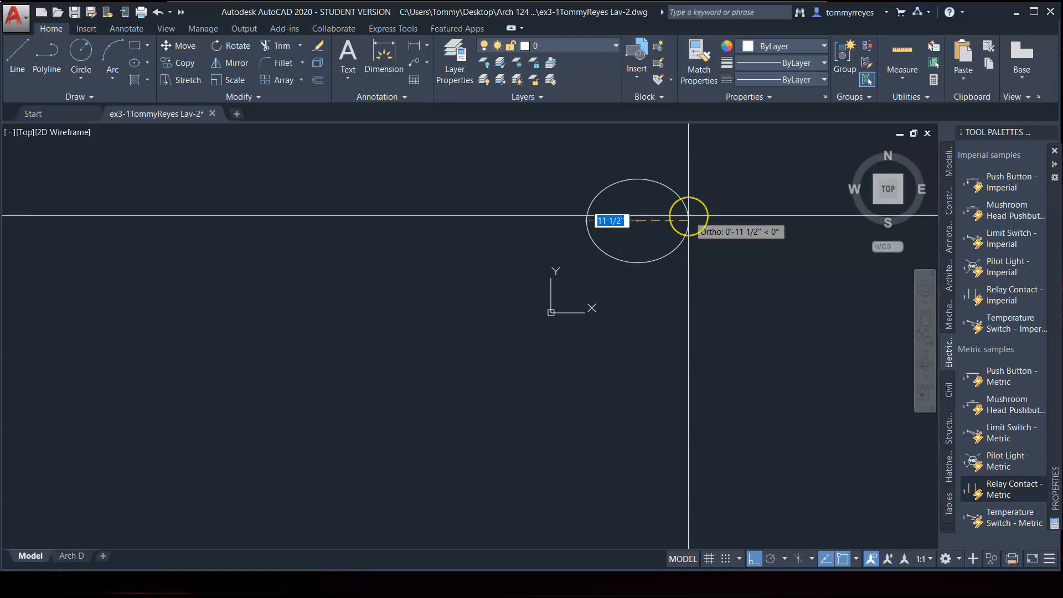
{"action": "type", "text": "11"}
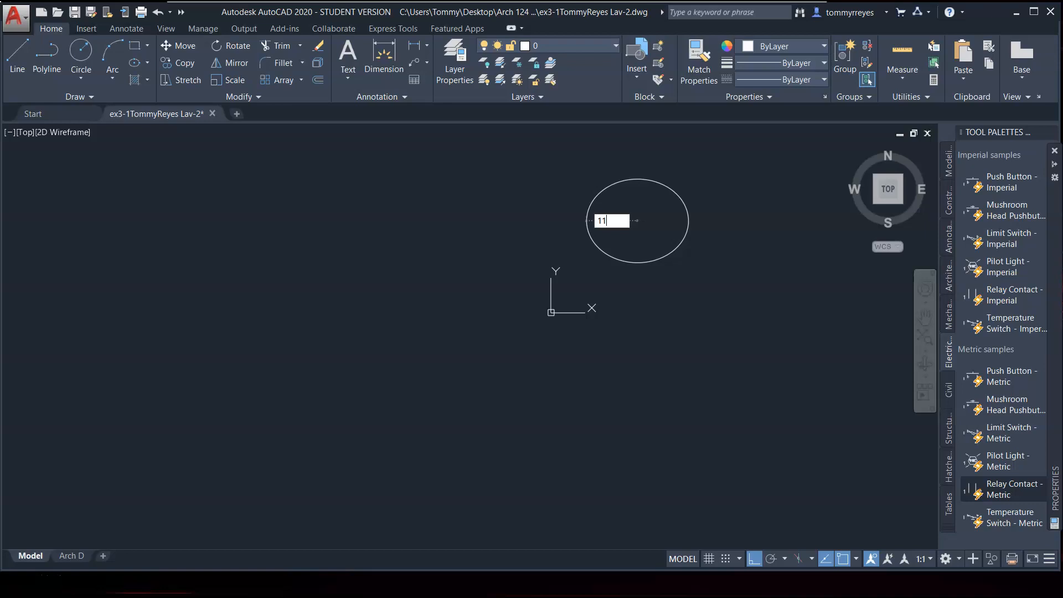
{"action": "key", "text": "Return"}
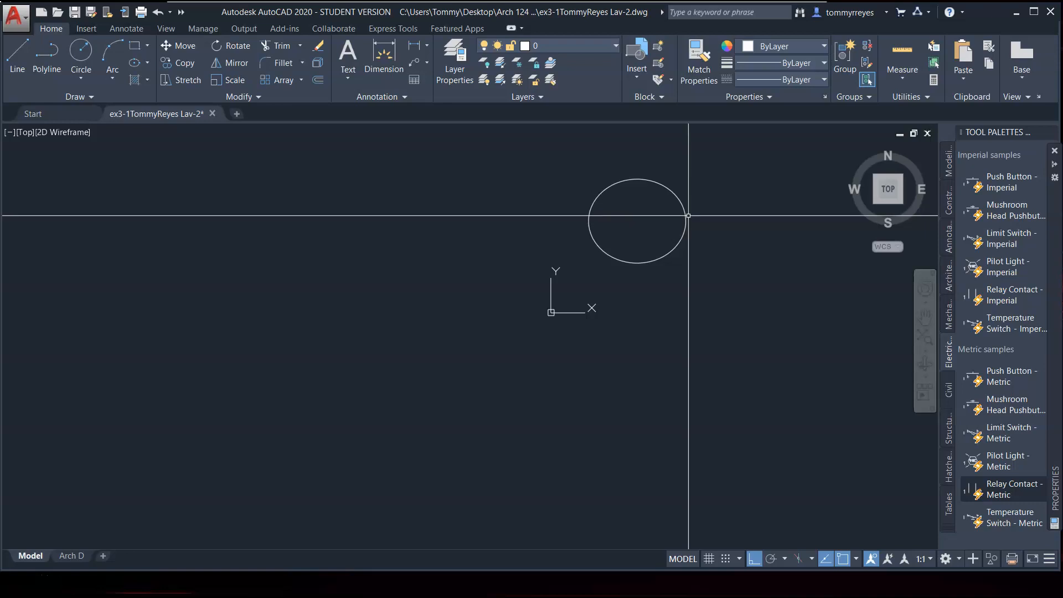
Draw a line between the ellipse's centre and its right quadrant, and delete it
{"action": "type", "text": "l"}
{"action": "key", "text": "Return"}
{"action": "left_click", "coordinate": [688, 226]}
{"action": "left_click", "coordinate": [637, 220]}
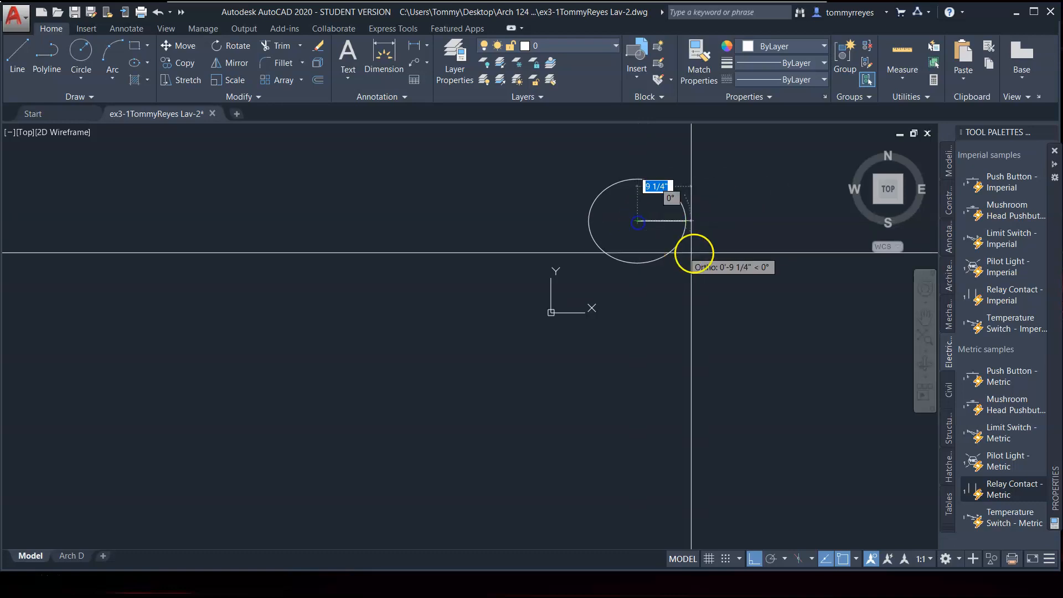
{"action": "key", "text": "Return"}
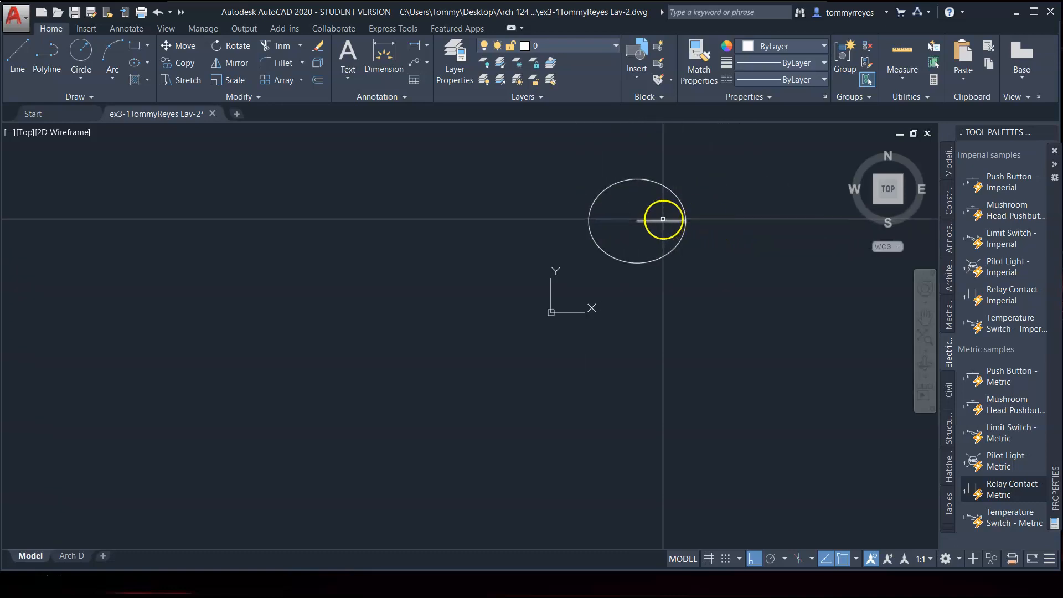
{"action": "key", "text": "Return"}
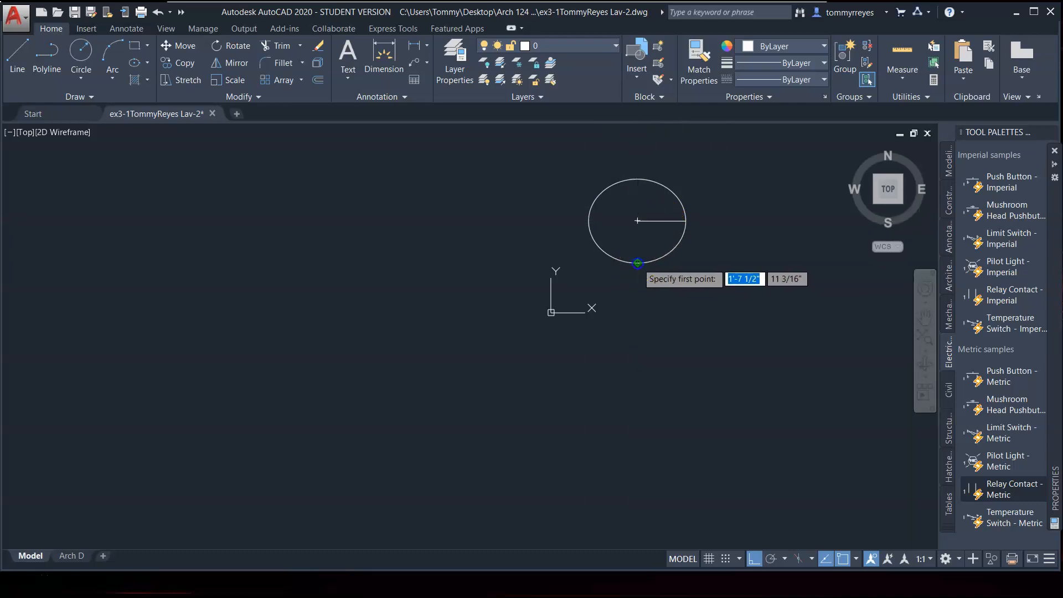
{"action": "left_click", "coordinate": [637, 261]}
{"action": "key", "text": "Escape"}
{"action": "left_click", "coordinate": [678, 220]}
{"action": "key", "text": "Delete"}
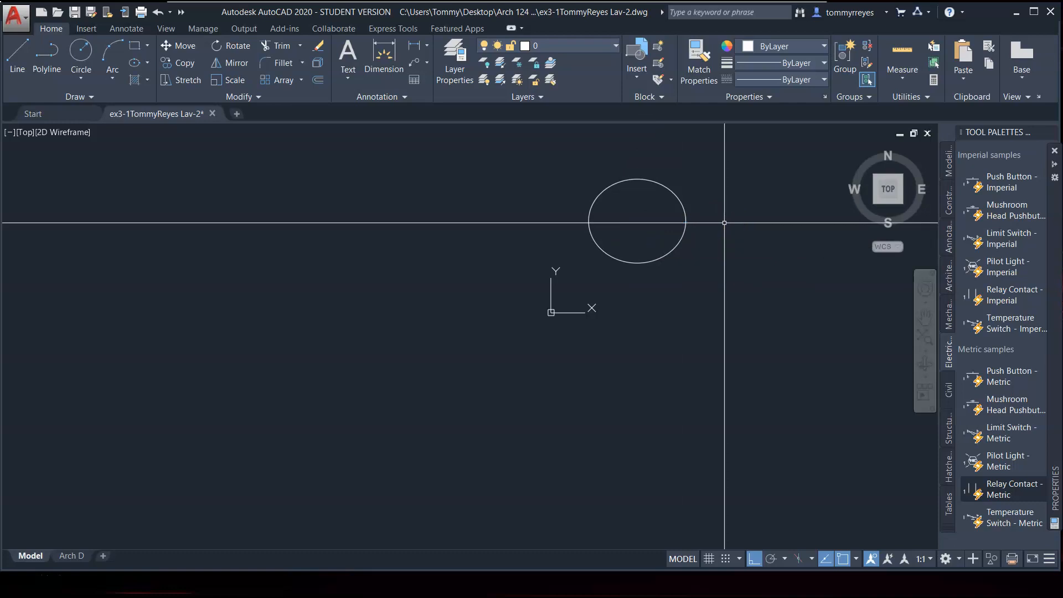
Draw a horizontal and a vertical line across the ellipse, each joining two opposite quadrants
{"action": "type", "text": "l"}
{"action": "key", "text": "Return"}
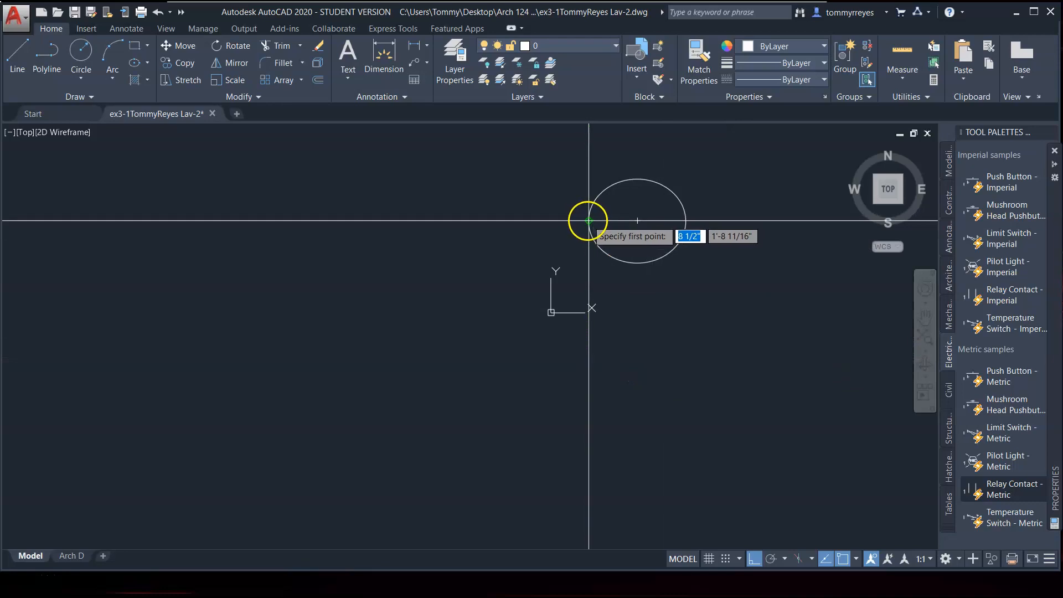
{"action": "key", "text": "Escape"}
{"action": "type", "text": "l"}
{"action": "key", "text": "Return"}
{"action": "left_click", "coordinate": [636, 180]}
{"action": "key", "text": "Escape"}
Move the two crossing lines straight down to a clear spot below the ellipse
{"action": "left_click", "coordinate": [637, 208]}
{"action": "left_click", "coordinate": [666, 222]}
{"action": "type", "text": "m"}
{"action": "key", "text": "Return"}
{"action": "left_click", "coordinate": [718, 258]}
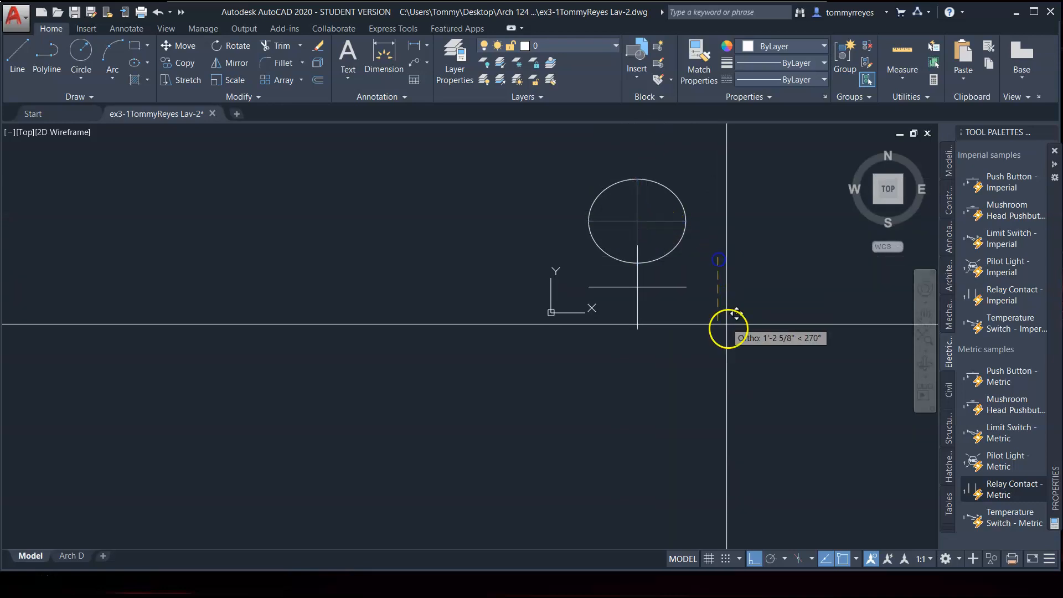
{"action": "left_click", "coordinate": [729, 387]}
Move the vertical line horizontally away from the horizontal line, clear of its right end
{"action": "left_click", "coordinate": [672, 372]}
{"action": "left_click", "coordinate": [610, 402]}
{"action": "type", "text": "m"}
{"action": "key", "text": "Return"}
{"action": "left_click", "coordinate": [664, 419]}
{"action": "left_click", "coordinate": [777, 419]}
Move the vertical line by its midpoint onto the midpoint of the horizontal line
{"action": "left_click", "coordinate": [776, 333]}
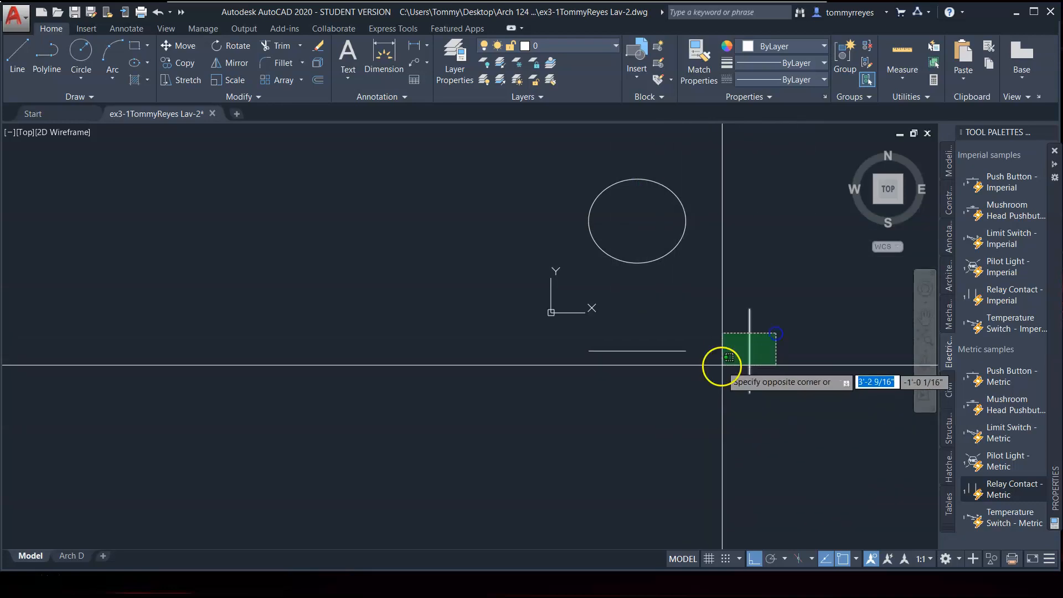
{"action": "left_click", "coordinate": [751, 360]}
{"action": "type", "text": "m"}
{"action": "key", "text": "Return"}
{"action": "left_click", "coordinate": [749, 353]}
{"action": "left_click", "coordinate": [637, 351]}
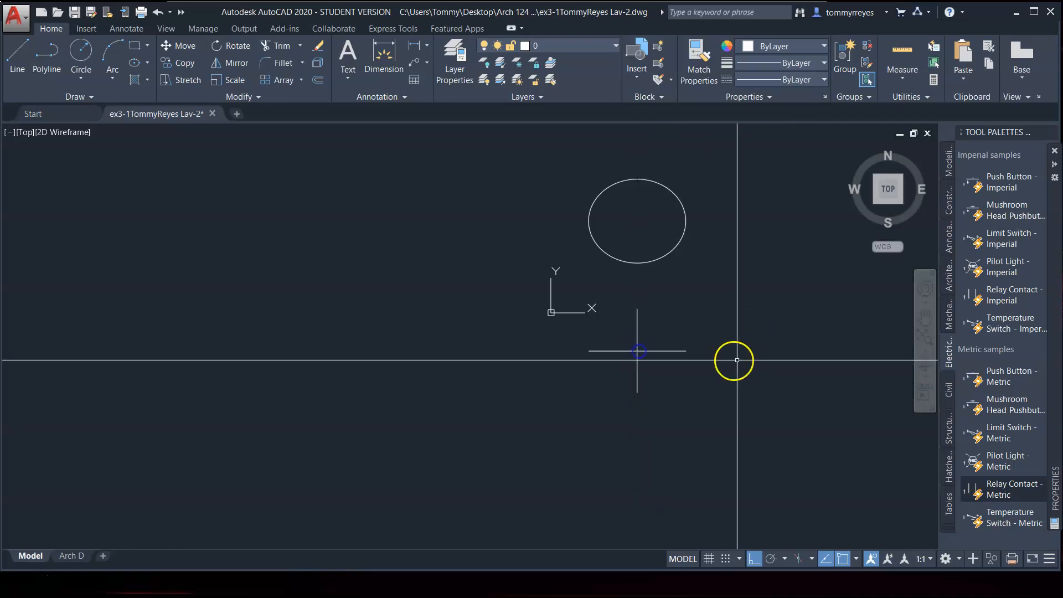
Draw an ellipse using the vertical line's endpoints as one axis and the horizontal line's right end as the other axis distance
{"action": "type", "text": "el"}
{"action": "key", "text": "Return"}
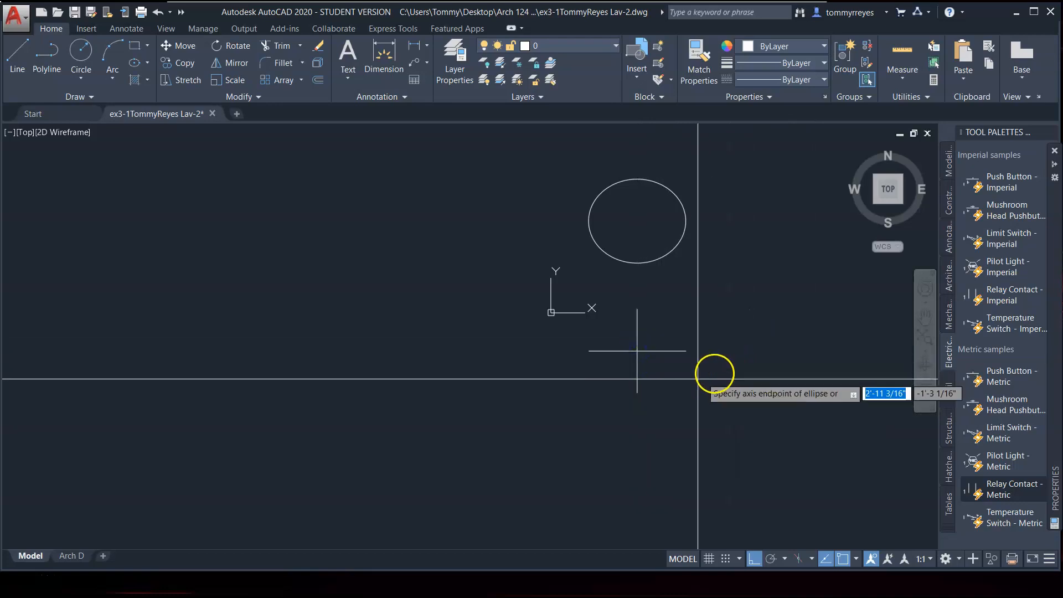
{"action": "left_click", "coordinate": [637, 393]}
{"action": "left_click", "coordinate": [637, 309]}
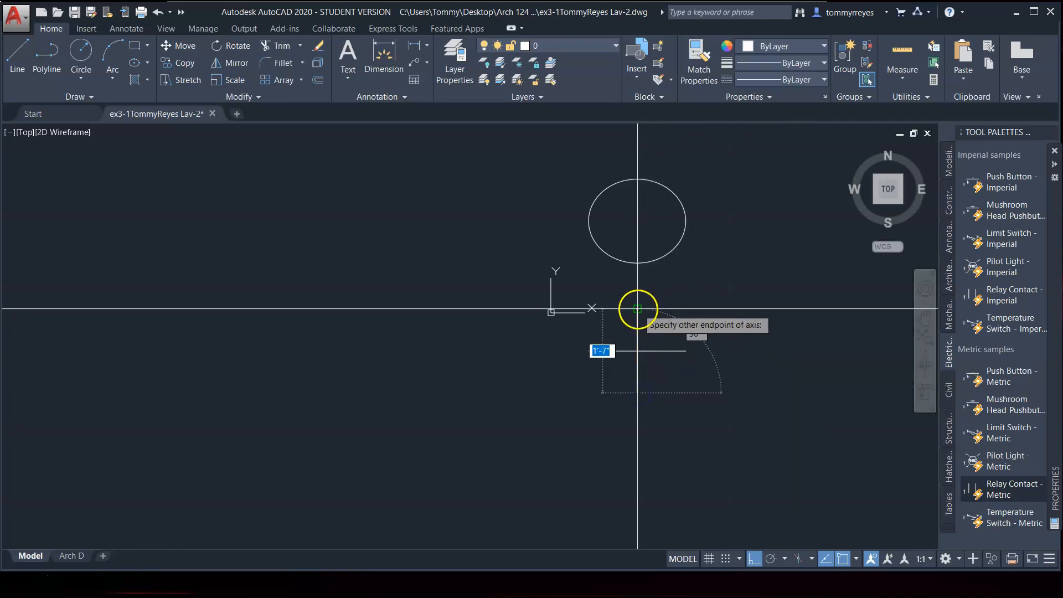
{"action": "left_click", "coordinate": [686, 350]}
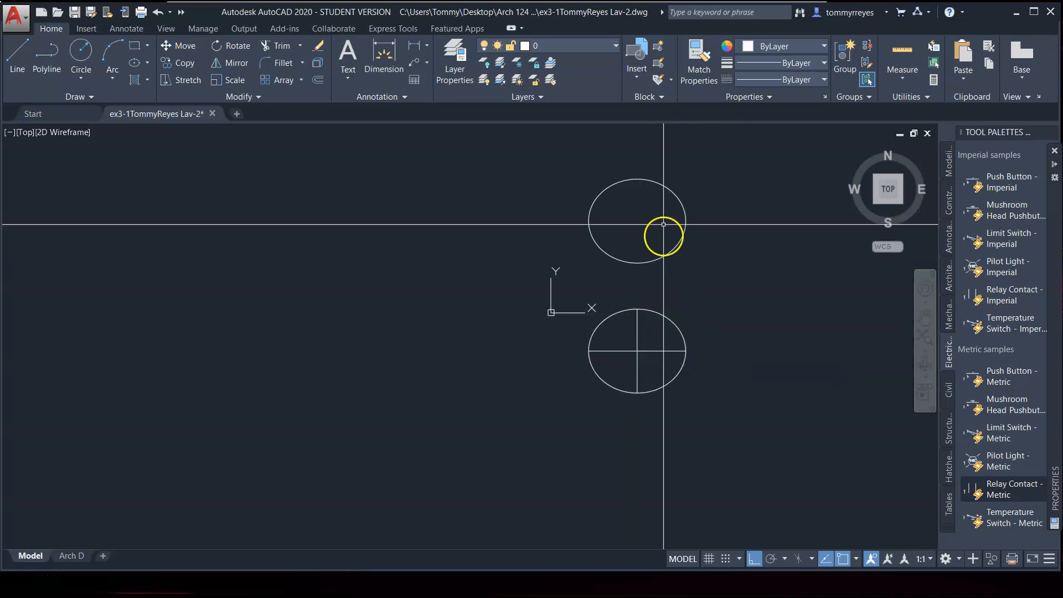
Delete the two crossing lines and the lower ellipse drawn around them
{"action": "left_click", "coordinate": [649, 342]}
{"action": "left_click", "coordinate": [615, 369]}
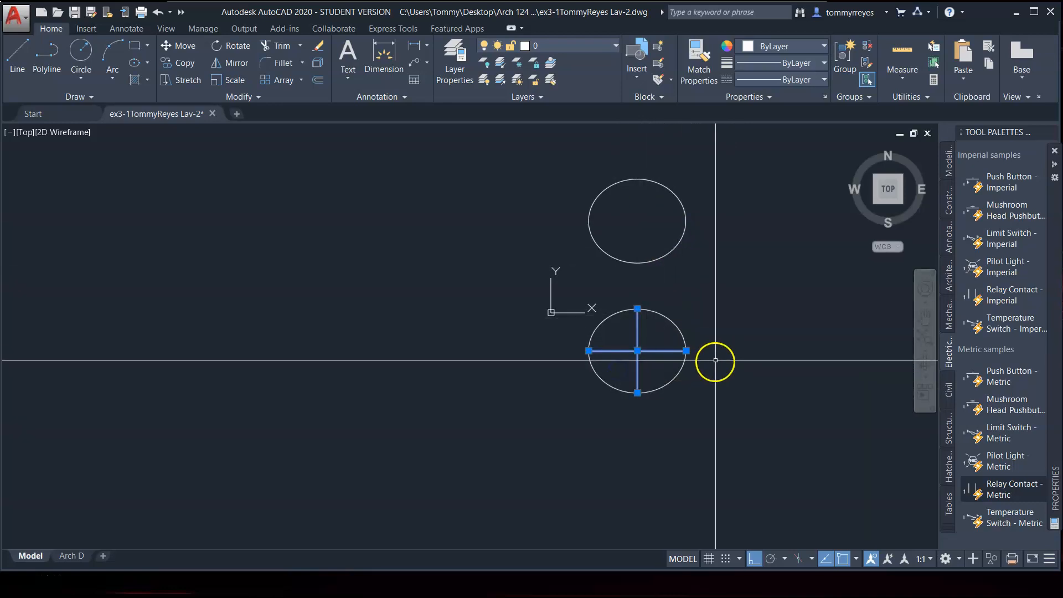
{"action": "key", "text": "Delete"}
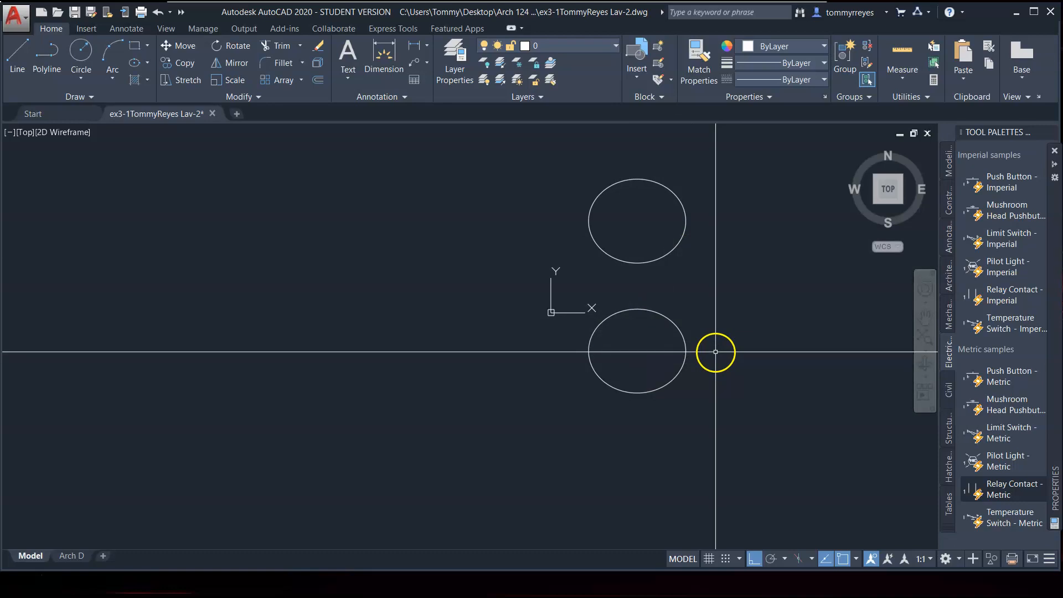
{"action": "left_click", "coordinate": [718, 307]}
{"action": "left_click", "coordinate": [637, 367]}
{"action": "key", "text": "Delete"}
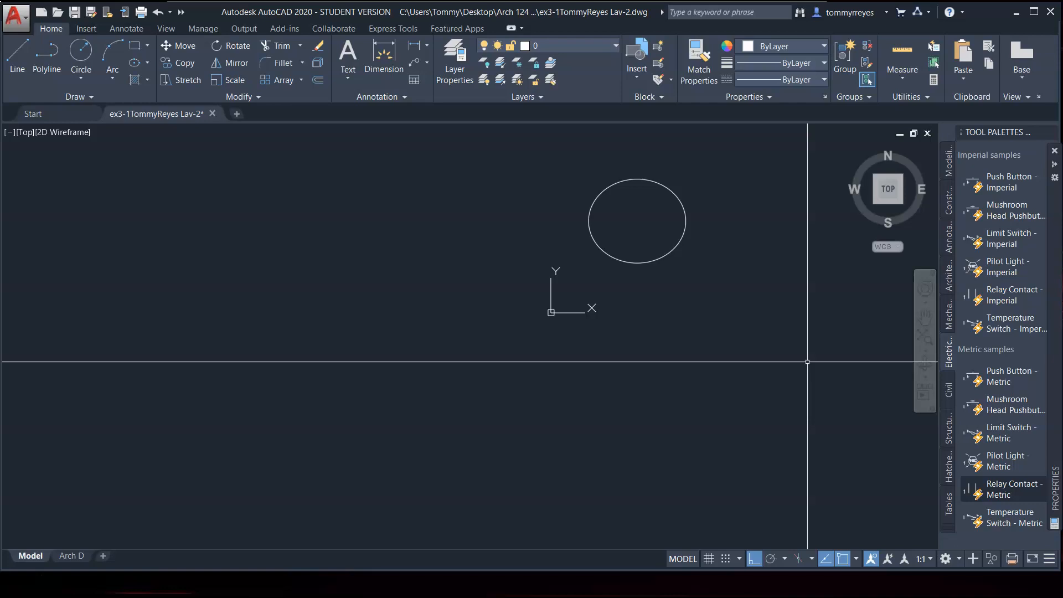
Offset the ellipse 2.5" inward to form the basin's edge
{"action": "type", "text": "o"}
{"action": "key", "text": "Return"}
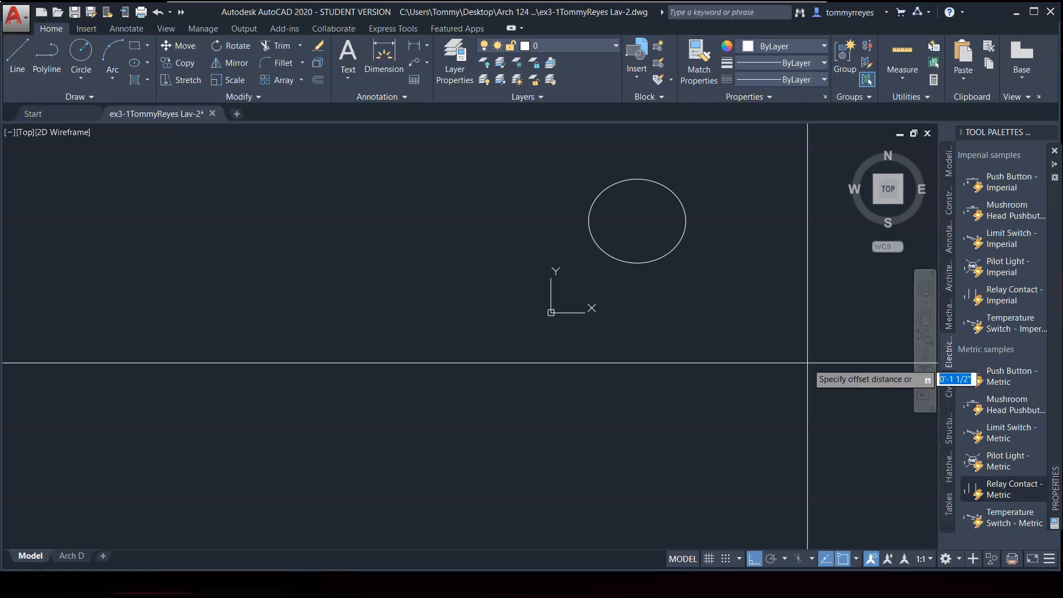
{"action": "type", "text": "2.5"}
{"action": "key", "text": "Return"}
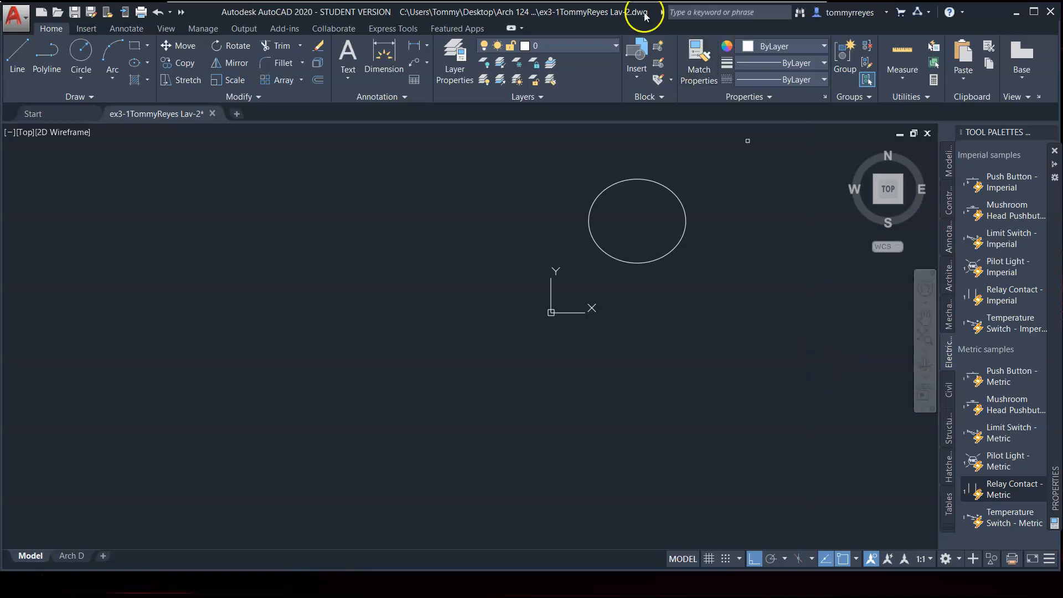
{"action": "left_click", "coordinate": [640, 178]}
{"action": "left_click", "coordinate": [636, 220]}
{"action": "key", "text": "Escape"}
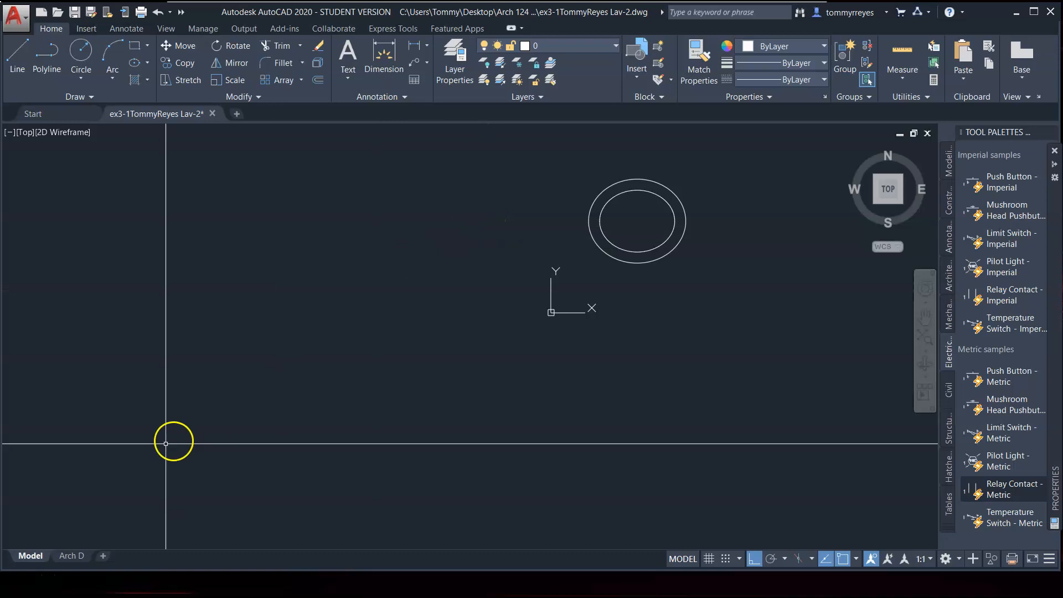
Move the inner ellipse 1" straight down
{"action": "left_click", "coordinate": [28, 569]}
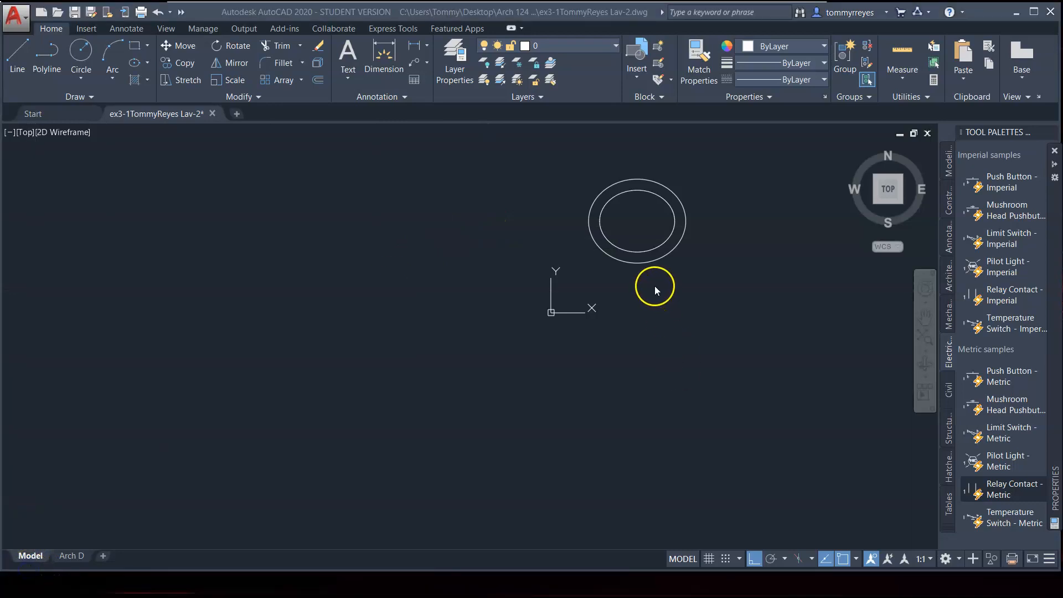
{"action": "left_click", "coordinate": [566, 261]}
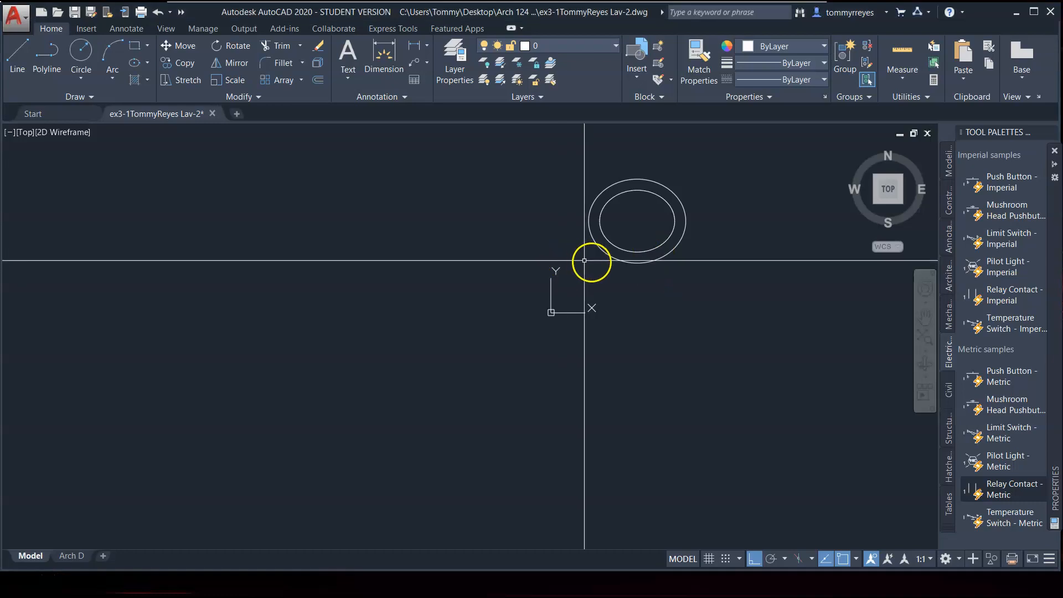
{"action": "left_click", "coordinate": [623, 251]}
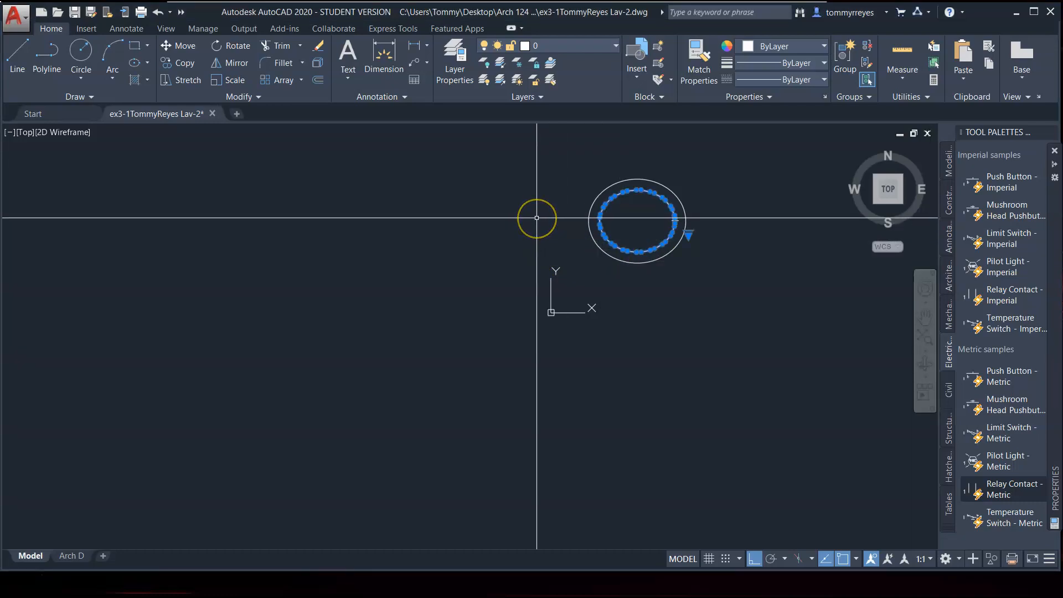
{"action": "key", "text": "Escape"}
{"action": "type", "text": "mi"}
{"action": "key", "text": "Return"}
{"action": "left_click", "coordinate": [600, 223]}
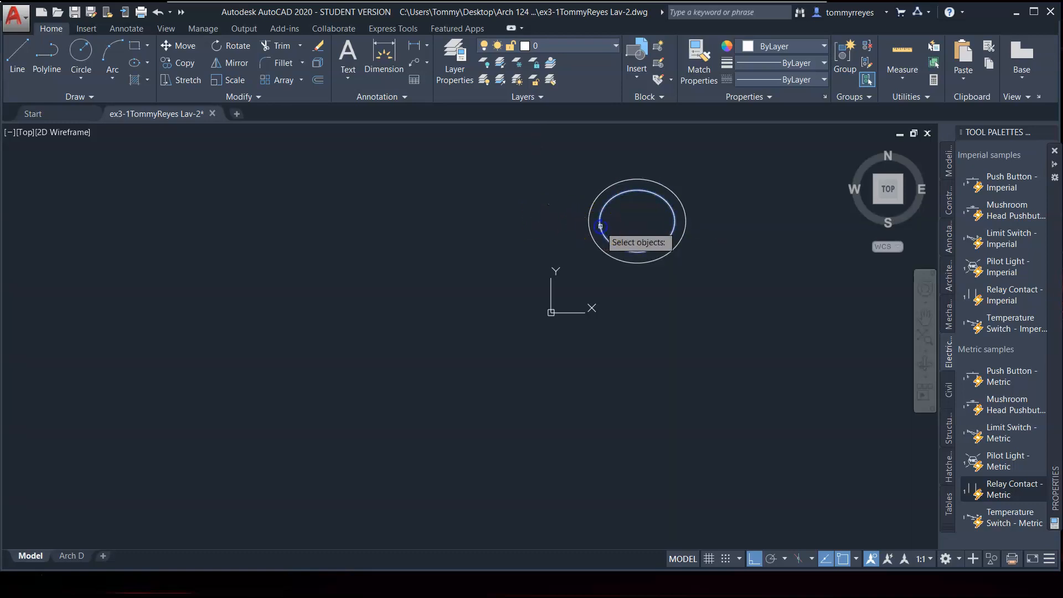
{"action": "key", "text": "Return"}
{"action": "left_click", "coordinate": [541, 209]}
{"action": "type", "text": "1"}
{"action": "key", "text": "Return"}
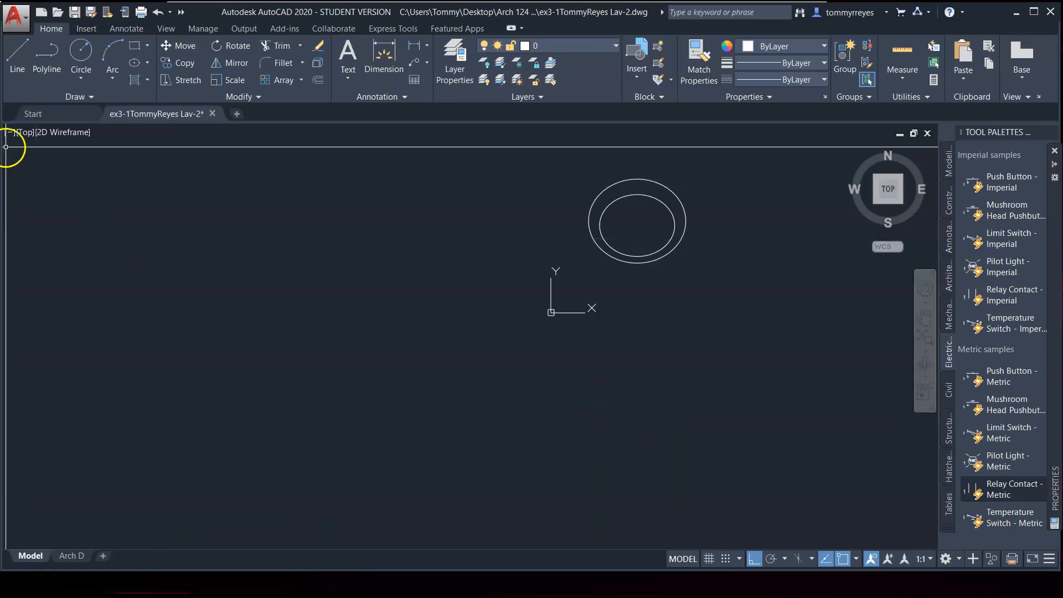
Open the recent Lav-1 drawing and copy the whole lavatory, including its drain circle and small rectangle
{"action": "left_click", "coordinate": [22, 23]}
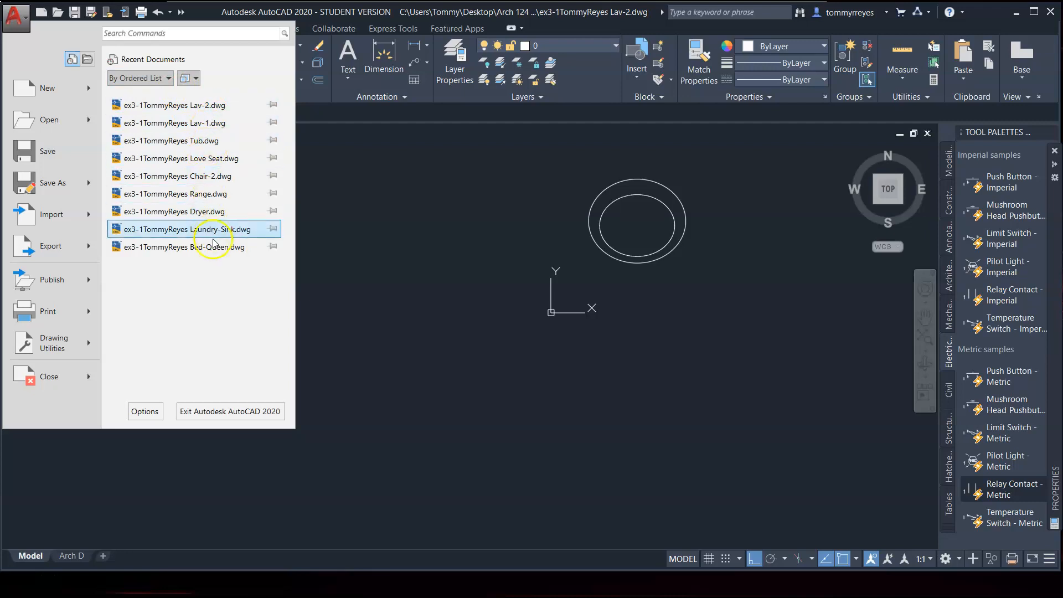
{"action": "left_click", "coordinate": [205, 124]}
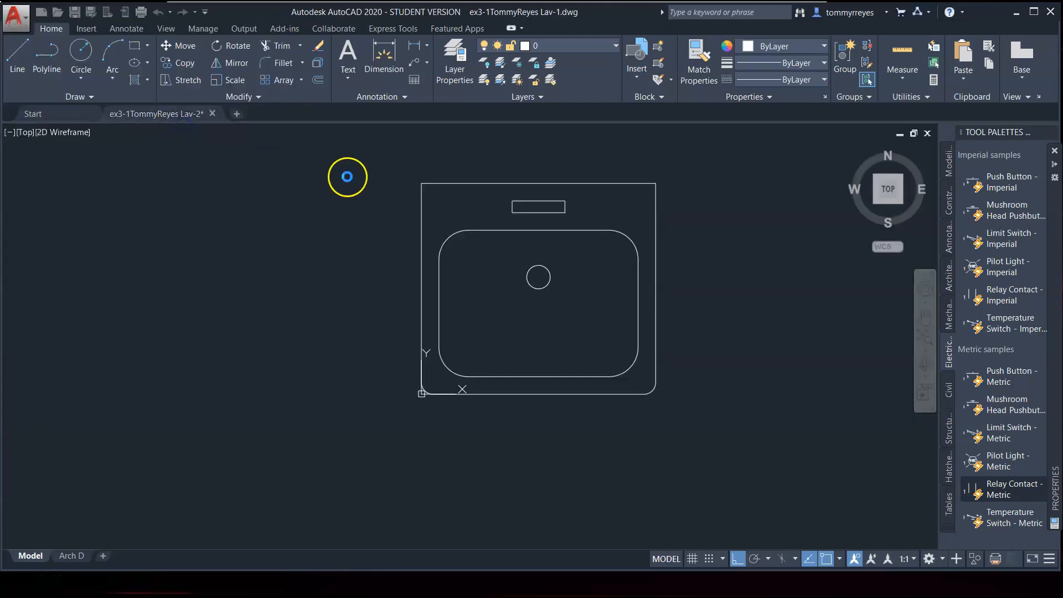
{"action": "left_click", "coordinate": [544, 213]}
{"action": "left_click", "coordinate": [553, 269]}
{"action": "left_click", "coordinate": [530, 280]}
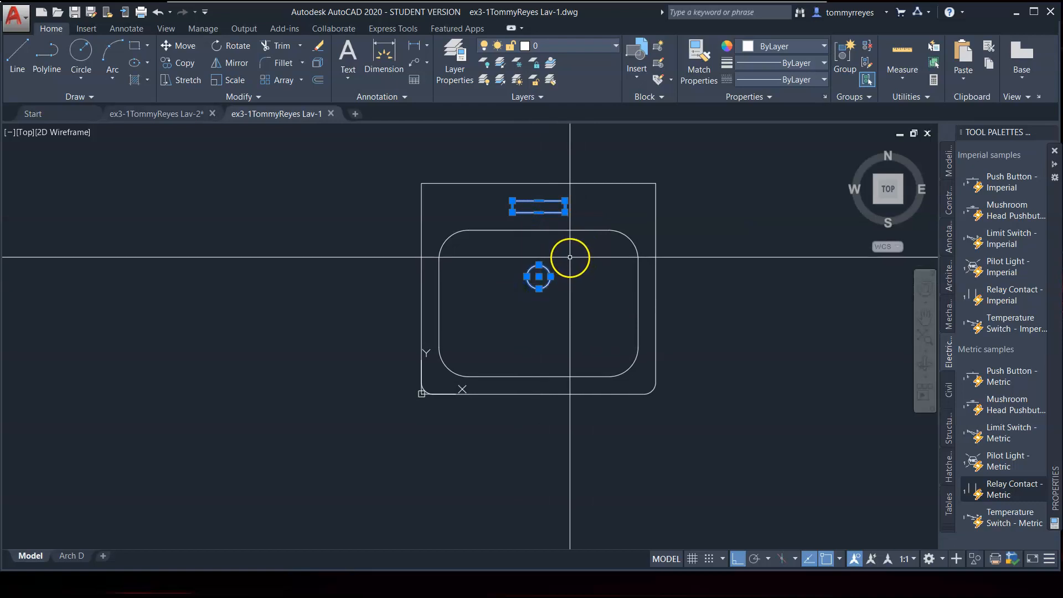
{"action": "left_click", "coordinate": [690, 164]}
{"action": "left_click", "coordinate": [345, 419]}
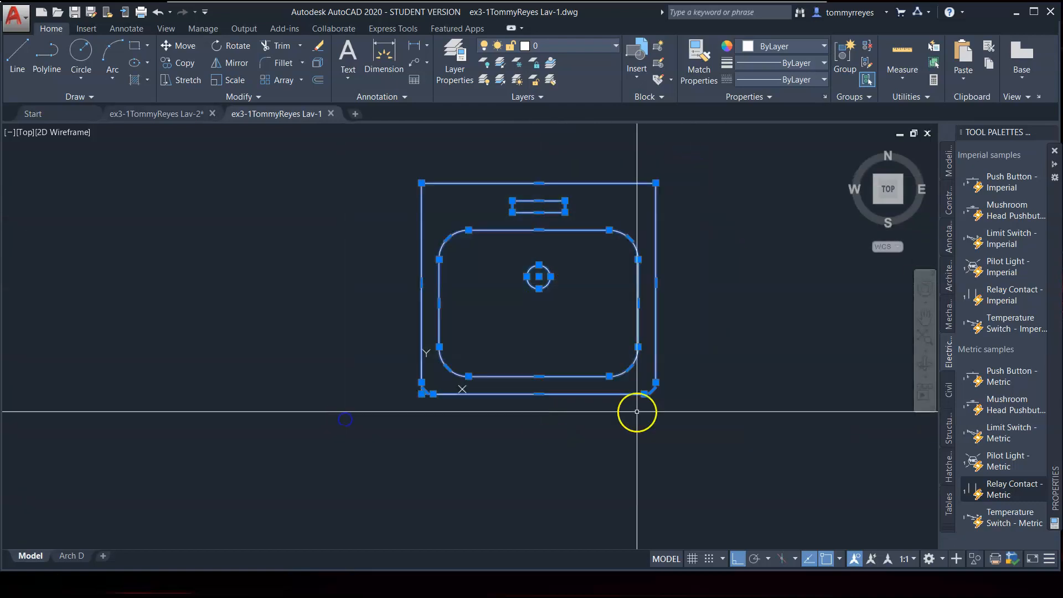
{"action": "key", "text": "ctrl+c"}
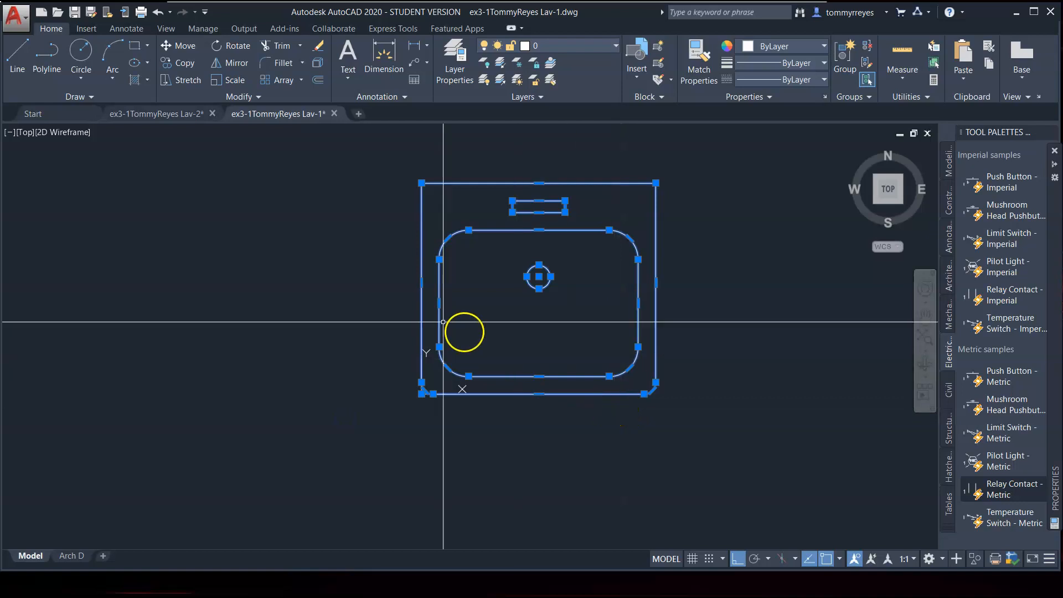
Return to the Lav-2 drawing and paste the copied lavatory to the right of the ellipses
{"action": "left_click", "coordinate": [183, 114]}
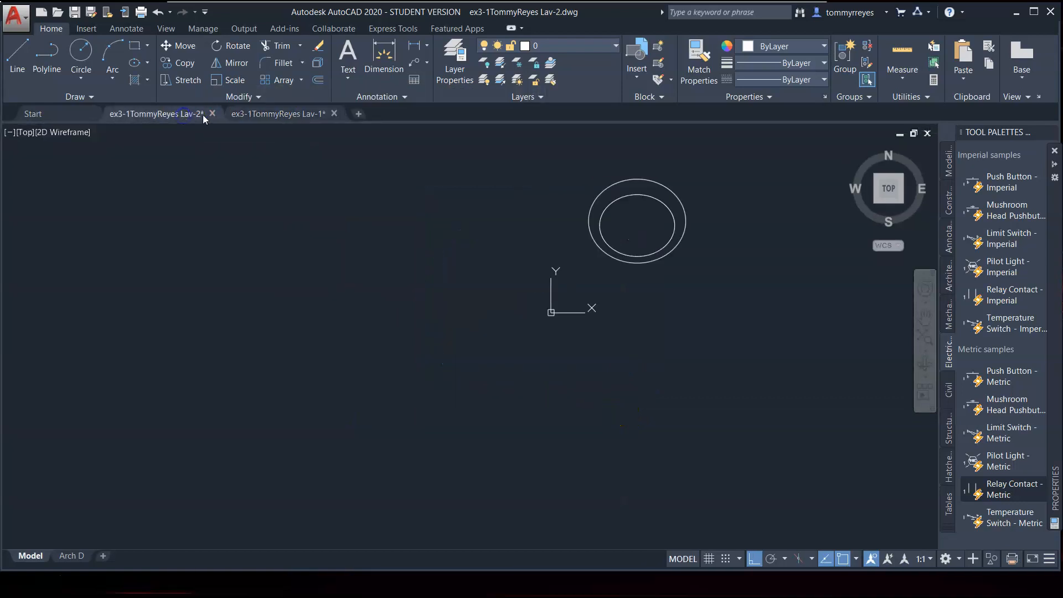
{"action": "scroll", "coordinate": [328, 365], "scroll_direction": "down", "scroll_amount": 6}
{"action": "scroll", "coordinate": [434, 351], "scroll_direction": "up", "scroll_amount": 4}
{"action": "left_click", "coordinate": [419, 329]}
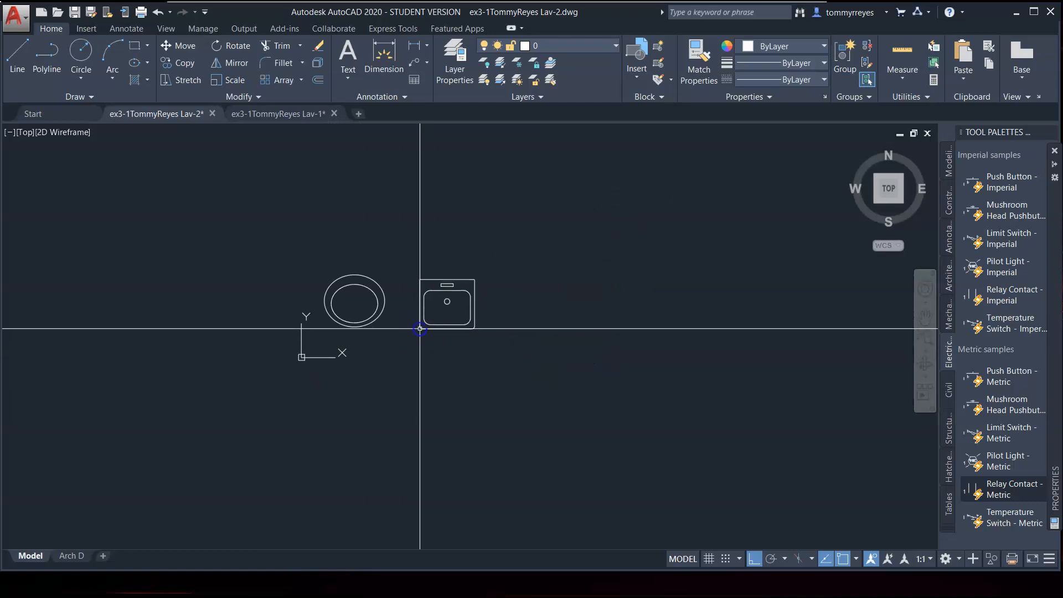
Copy the pasted lavatory's small rectangle and drain circle onto the ellipses, from its top-edge midpoint to the outer ellipse's top quadrant
{"action": "scroll", "coordinate": [443, 343], "scroll_direction": "up", "scroll_amount": 4}
{"action": "left_click", "coordinate": [472, 235]}
{"action": "left_click", "coordinate": [445, 243]}
{"action": "left_click", "coordinate": [475, 189]}
{"action": "left_click", "coordinate": [425, 210]}
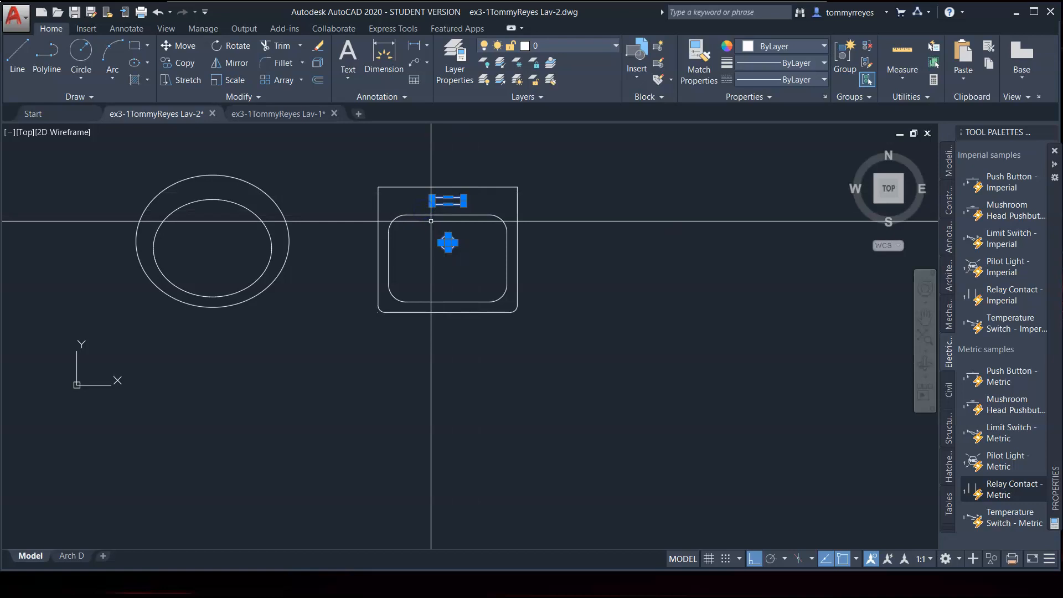
{"action": "type", "text": "co"}
{"action": "key", "text": "Return"}
{"action": "left_click", "coordinate": [447, 187]}
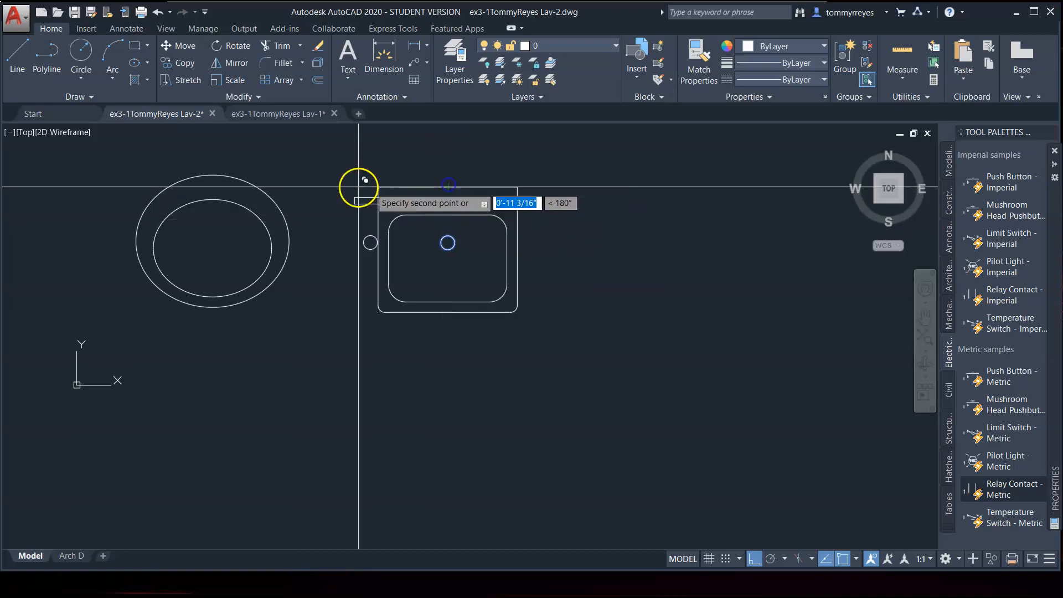
{"action": "left_click", "coordinate": [212, 174]}
{"action": "key", "text": "Escape"}
{"action": "left_click", "coordinate": [548, 166]}
{"action": "left_click", "coordinate": [365, 330]}
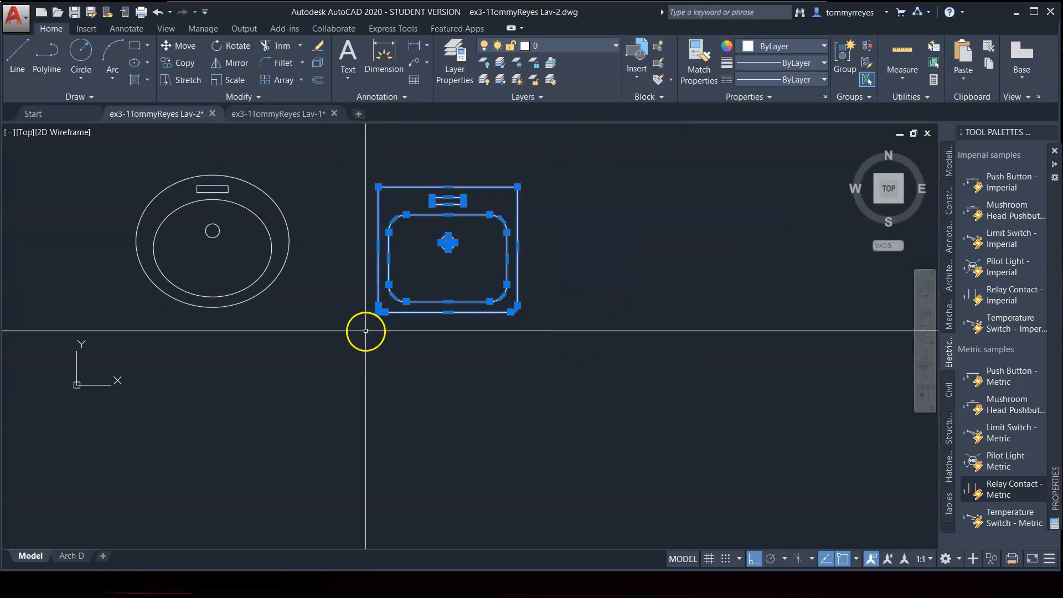
{"action": "key", "text": "Escape"}
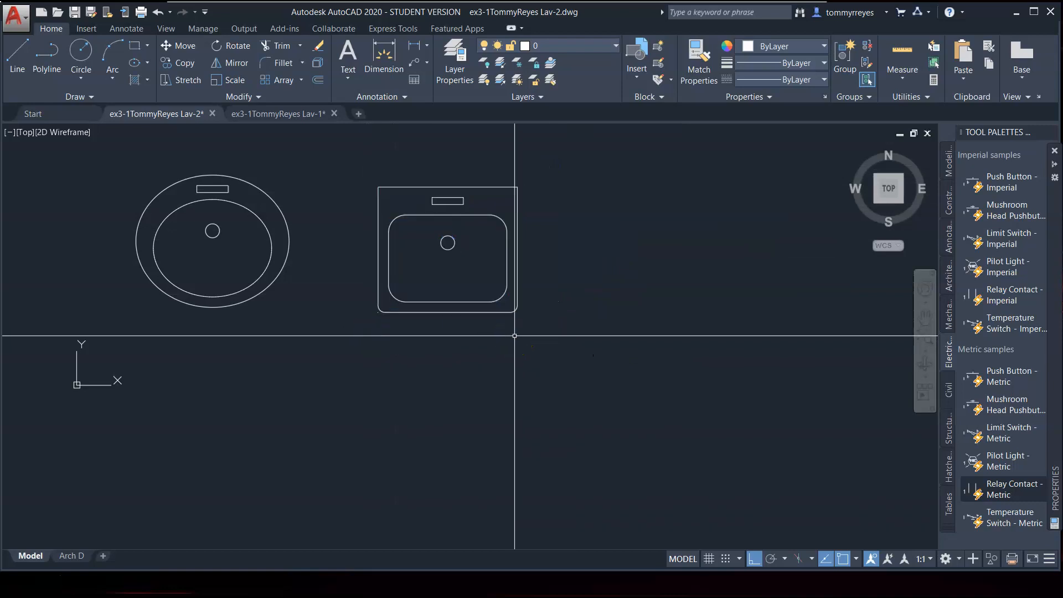
{"action": "left_click", "coordinate": [547, 159]}
{"action": "left_click", "coordinate": [359, 357]}
{"action": "key", "text": "Escape"}
Draw a short vertical line upward from the midpoint of the pasted lavatory's top edge
{"action": "key", "text": "l"}
{"action": "key", "text": "Return"}
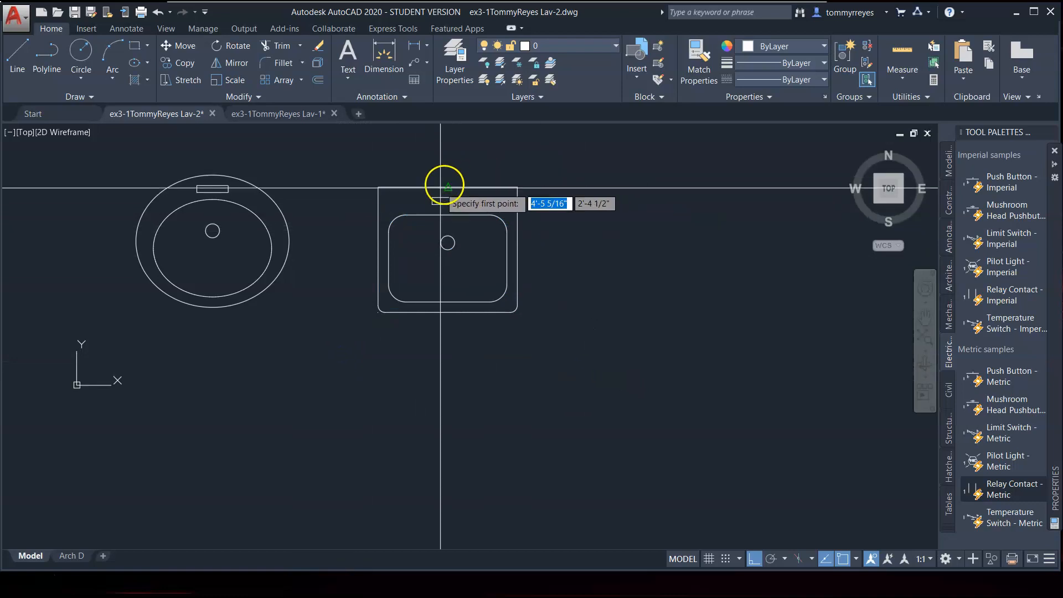
{"action": "left_click", "coordinate": [447, 186]}
{"action": "left_click", "coordinate": [448, 162]}
{"action": "key", "text": "Escape"}
{"action": "left_click", "coordinate": [449, 199]}
{"action": "left_click", "coordinate": [448, 234]}
{"action": "key", "text": "Escape"}
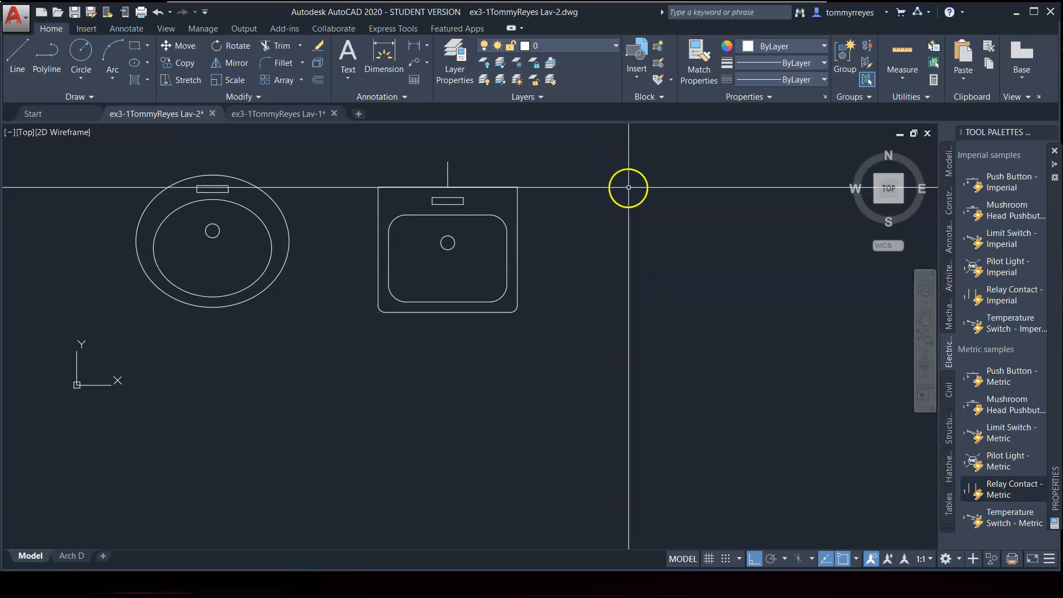
Erase the pasted lavatory with its vertical line, plus the small rectangle and circle copied onto the ellipses
{"action": "left_click", "coordinate": [292, 115]}
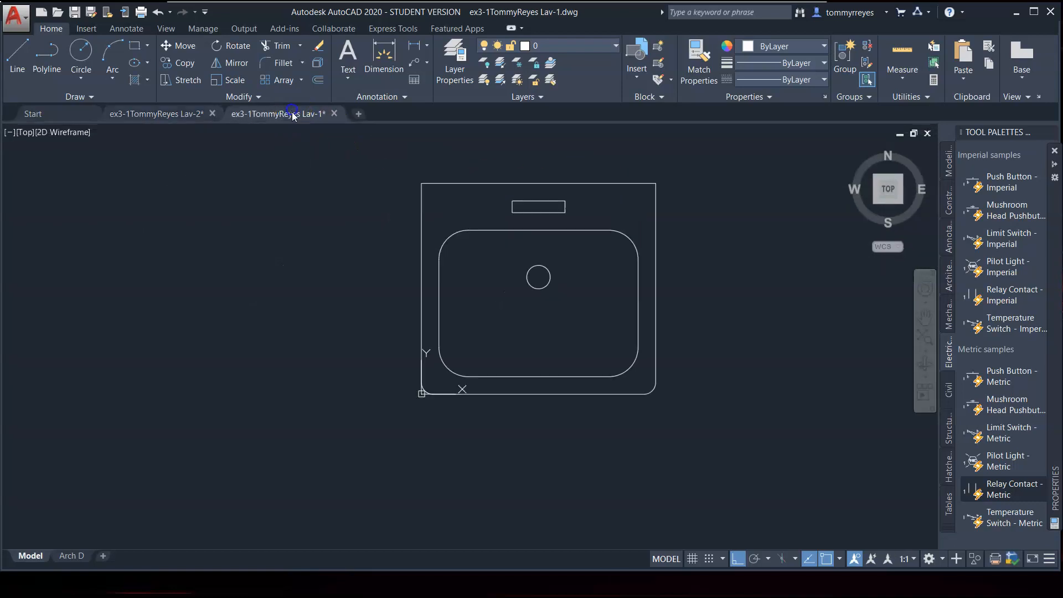
{"action": "left_click", "coordinate": [158, 114]}
{"action": "left_click", "coordinate": [560, 162]}
{"action": "left_click", "coordinate": [443, 379]}
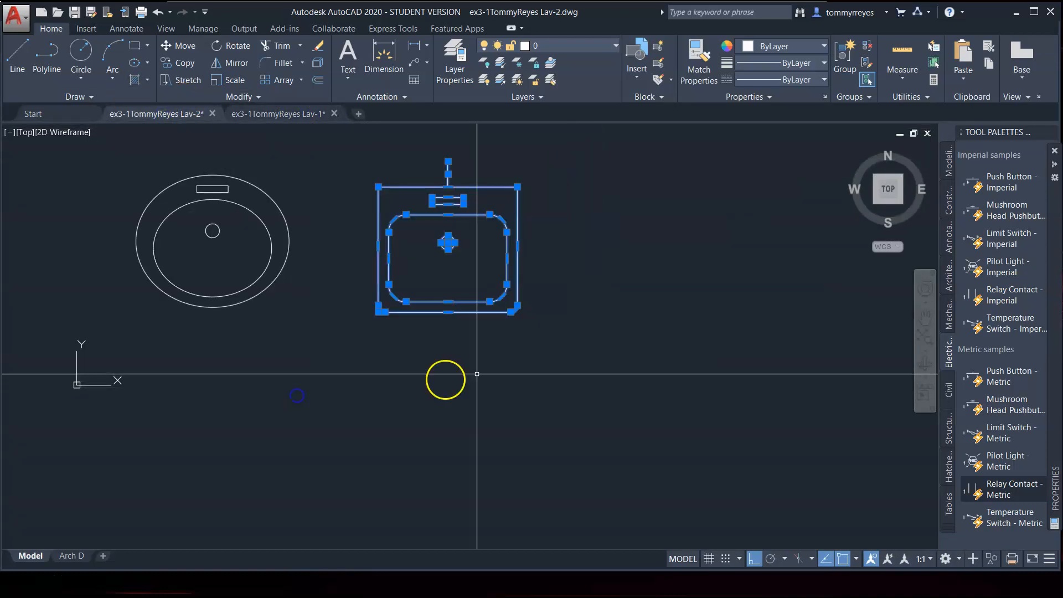
{"action": "key", "text": "Delete"}
{"action": "left_click", "coordinate": [212, 183]}
{"action": "left_click", "coordinate": [193, 193]}
{"action": "left_click", "coordinate": [212, 231]}
{"action": "key", "text": "Delete"}
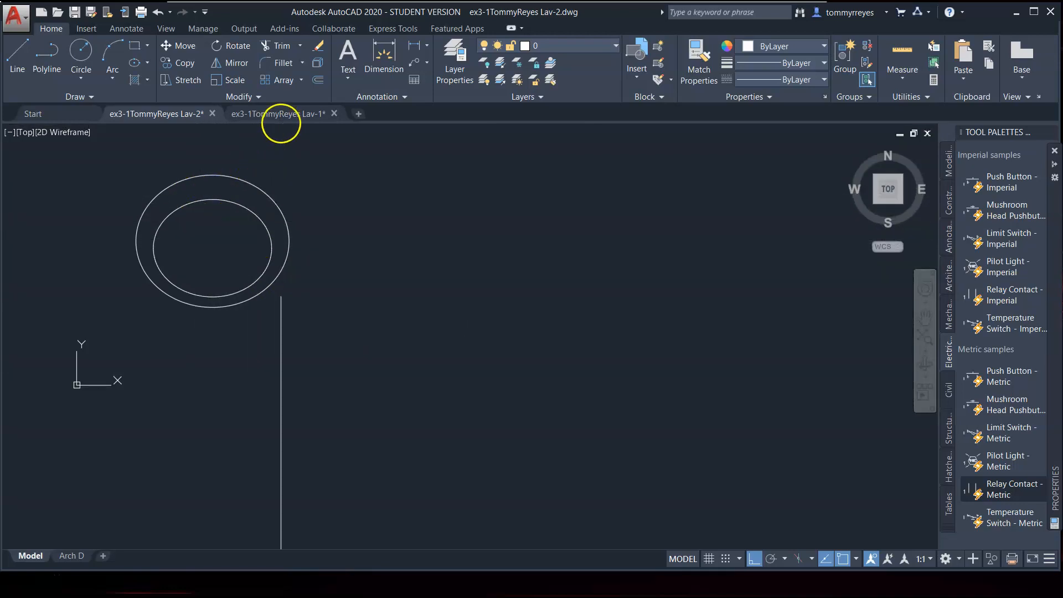
Copy the whole lavatory from the Lav-1 drawing again and paste it to the right of the ellipses in Lav-2
{"action": "left_click", "coordinate": [287, 114]}
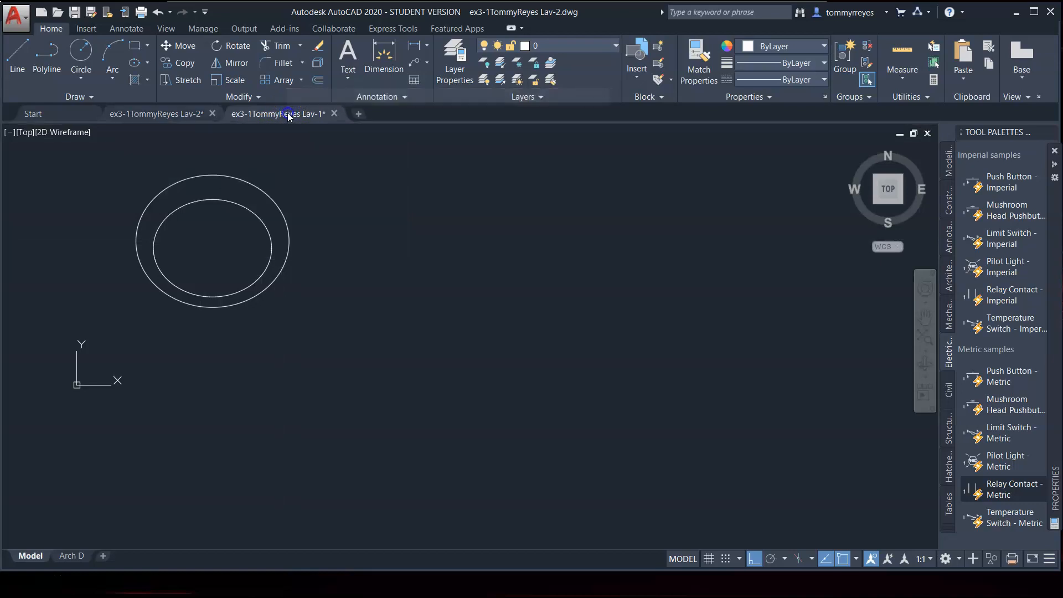
{"action": "left_click", "coordinate": [695, 150]}
{"action": "left_click", "coordinate": [290, 422]}
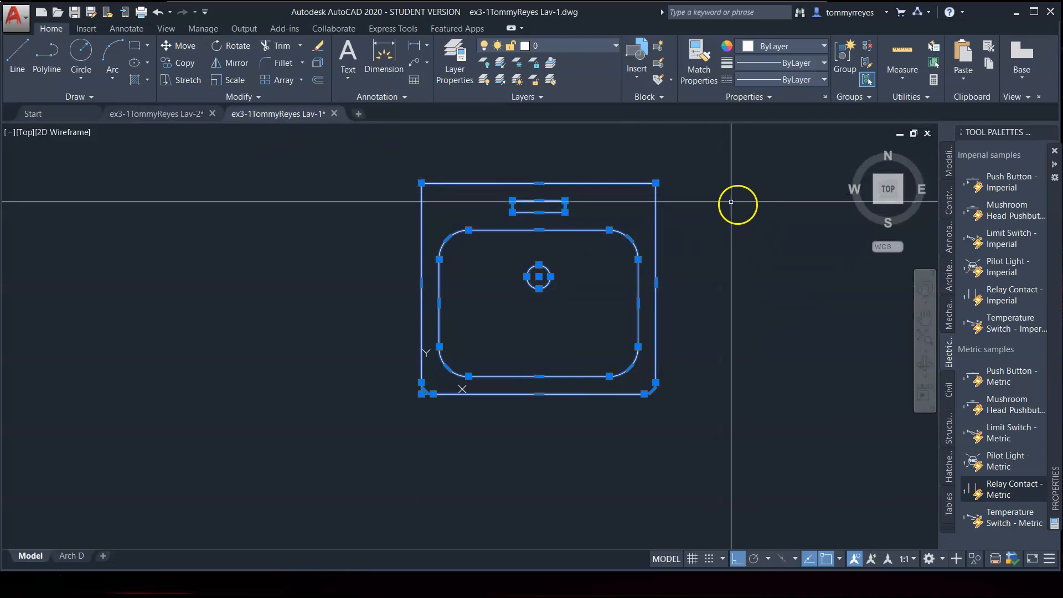
{"action": "left_click", "coordinate": [164, 114]}
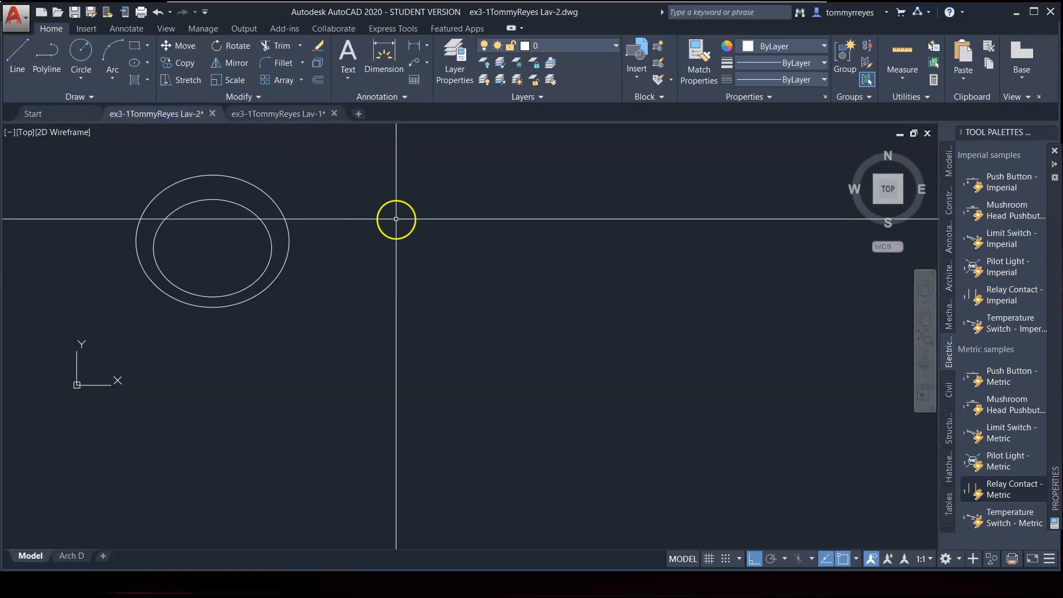
{"action": "key", "text": "ctrl+v"}
{"action": "left_click", "coordinate": [366, 299]}
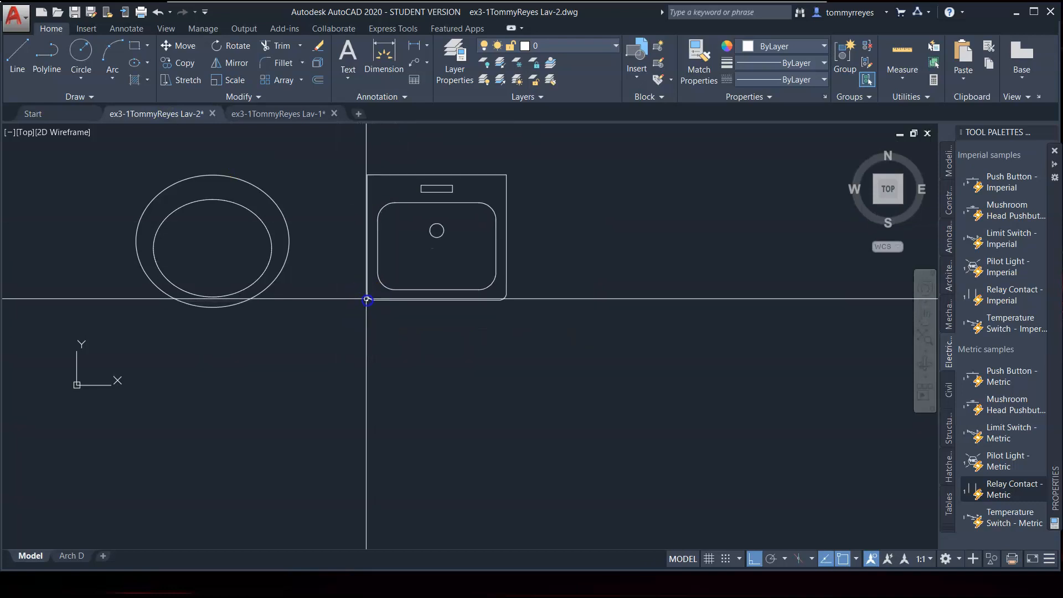
Copy the small rectangle and drain circle from the pasted lavatory's top-edge midpoint to the top quadrant of the outer ellipse
{"action": "left_click", "coordinate": [447, 183]}
{"action": "left_click", "coordinate": [431, 189]}
{"action": "left_click", "coordinate": [448, 221]}
{"action": "left_click", "coordinate": [414, 245]}
{"action": "type", "text": "o"}
{"action": "key", "text": "Return"}
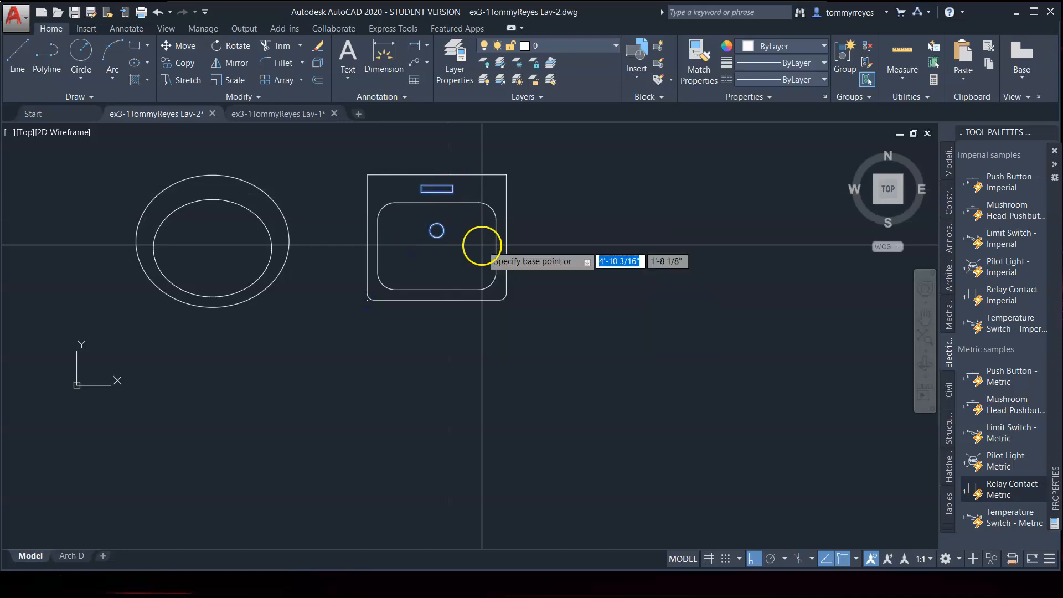
{"action": "left_click", "coordinate": [437, 175]}
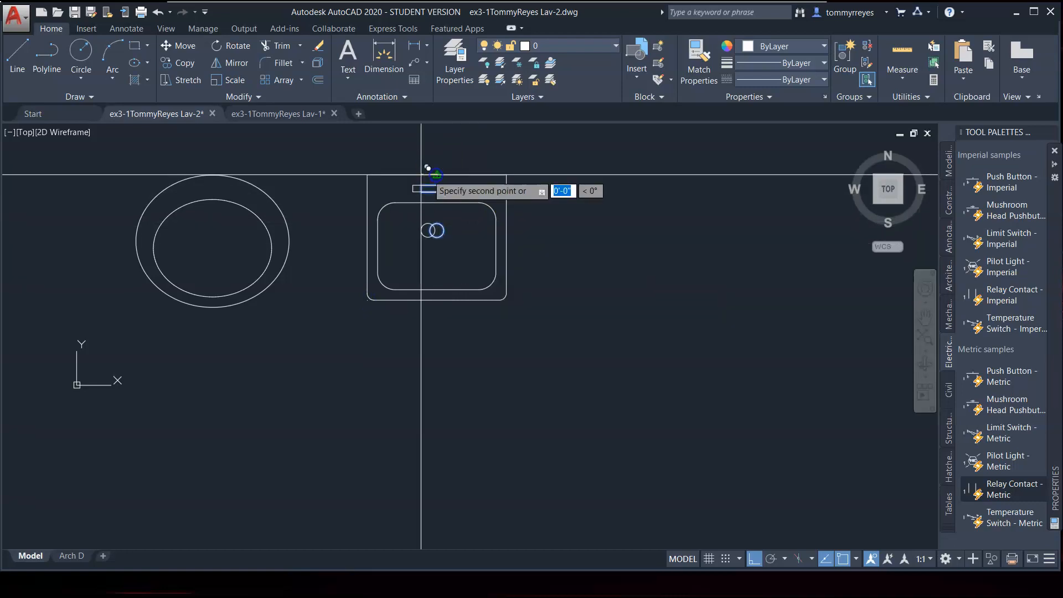
{"action": "left_click", "coordinate": [213, 175]}
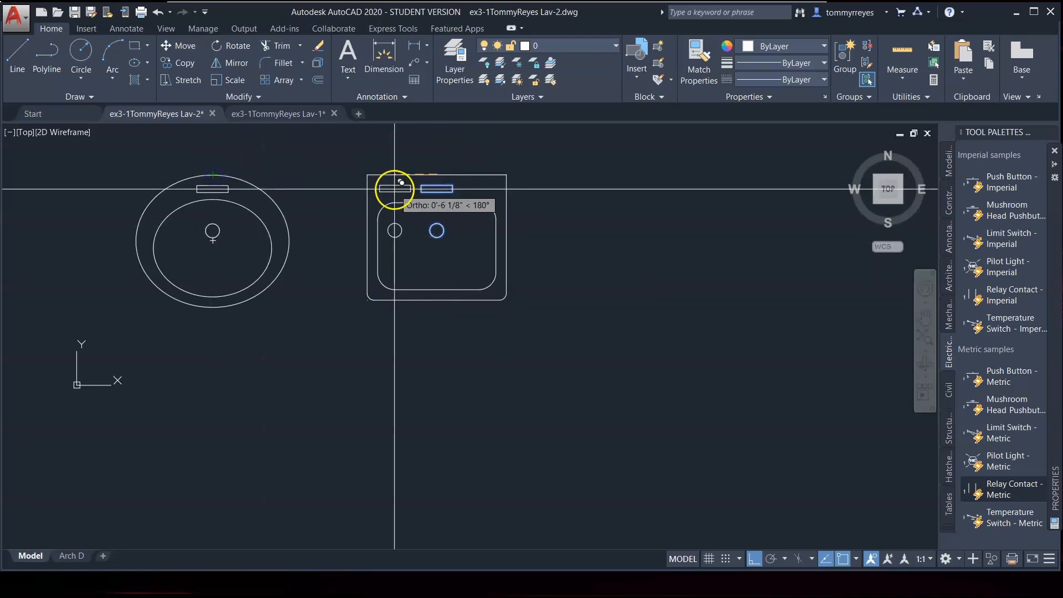
{"action": "key", "text": "Escape"}
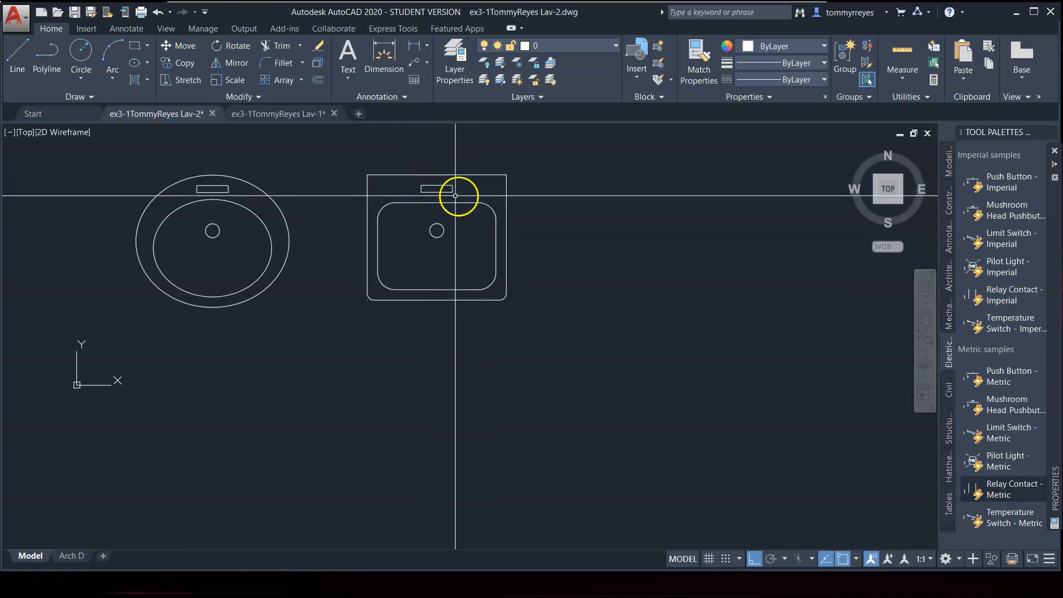
{"action": "left_click", "coordinate": [454, 188]}
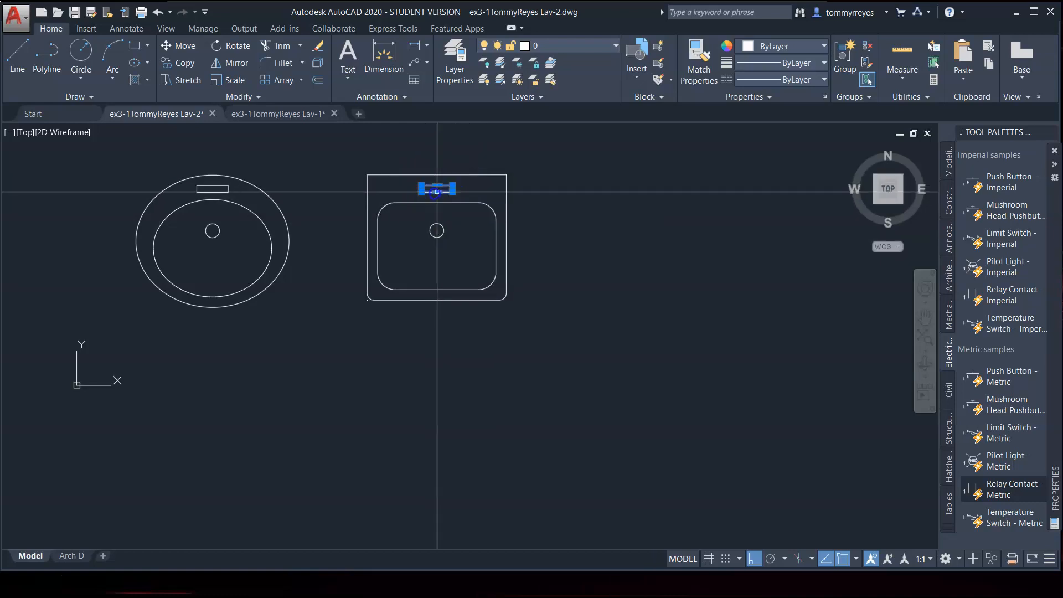
{"action": "left_click_drag", "start_coordinate": [463, 215], "coordinate": [412, 253]}
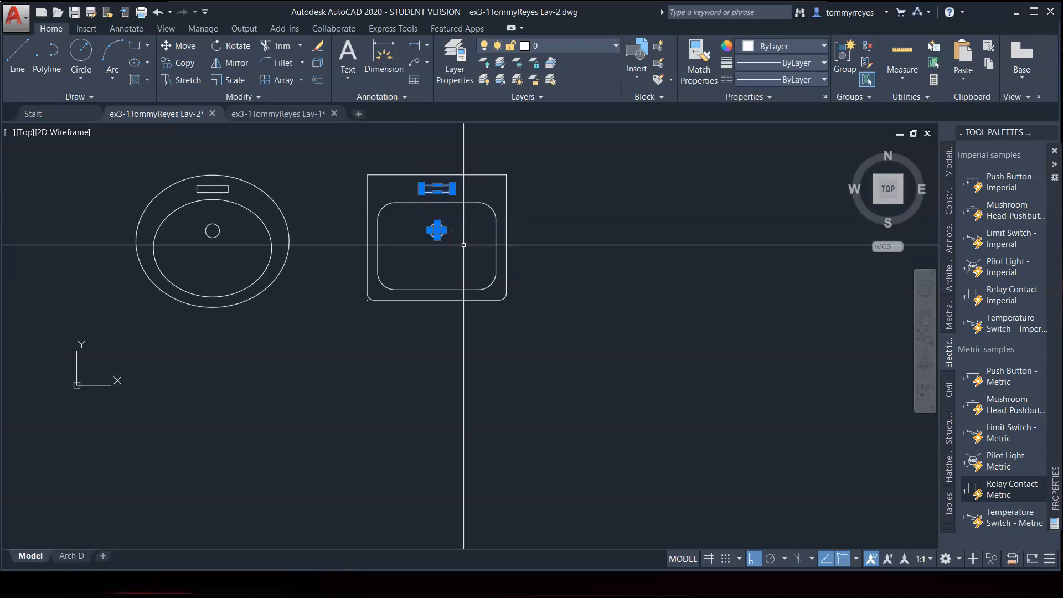
{"action": "key", "text": "ctrl+c"}
{"action": "key", "text": "ctrl+v"}
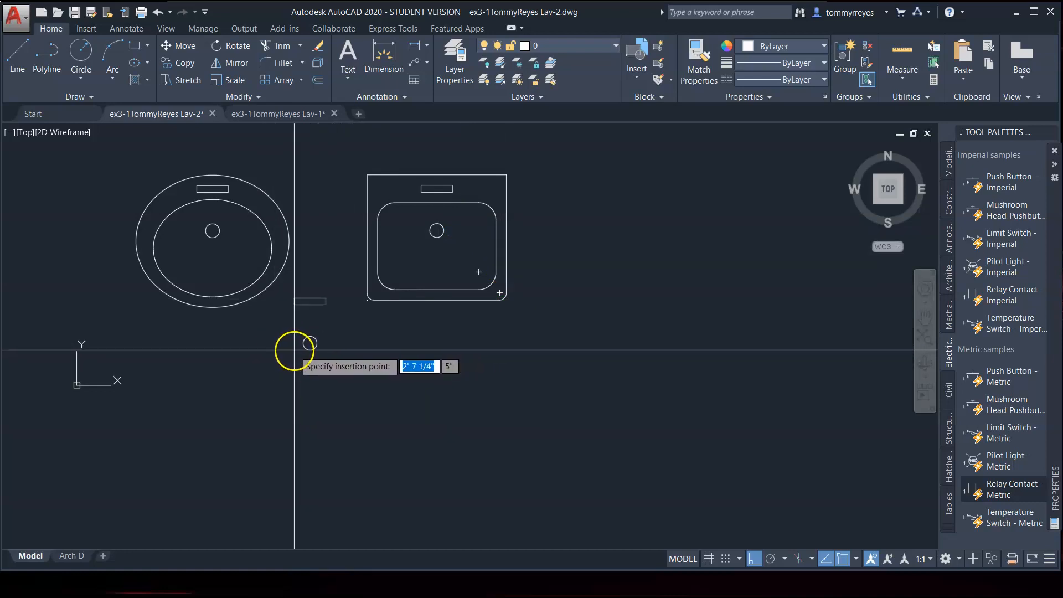
{"action": "key", "text": "Escape"}
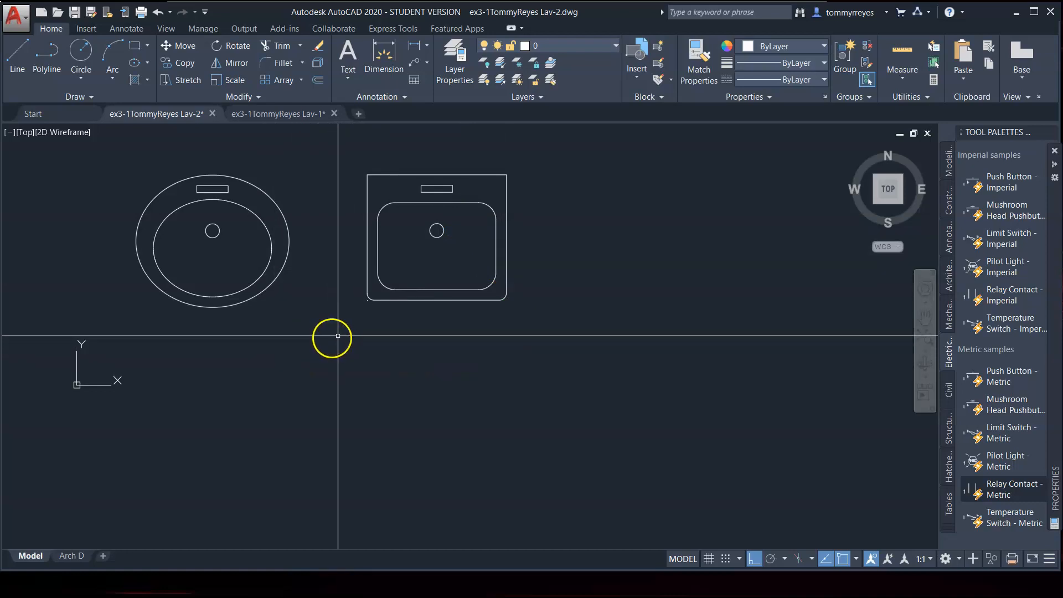
{"action": "type", "text": "co"}
{"action": "key", "text": "Return"}
{"action": "left_click", "coordinate": [443, 188]}
{"action": "left_click", "coordinate": [436, 230]}
{"action": "key", "text": "Return"}
{"action": "left_click", "coordinate": [437, 175]}
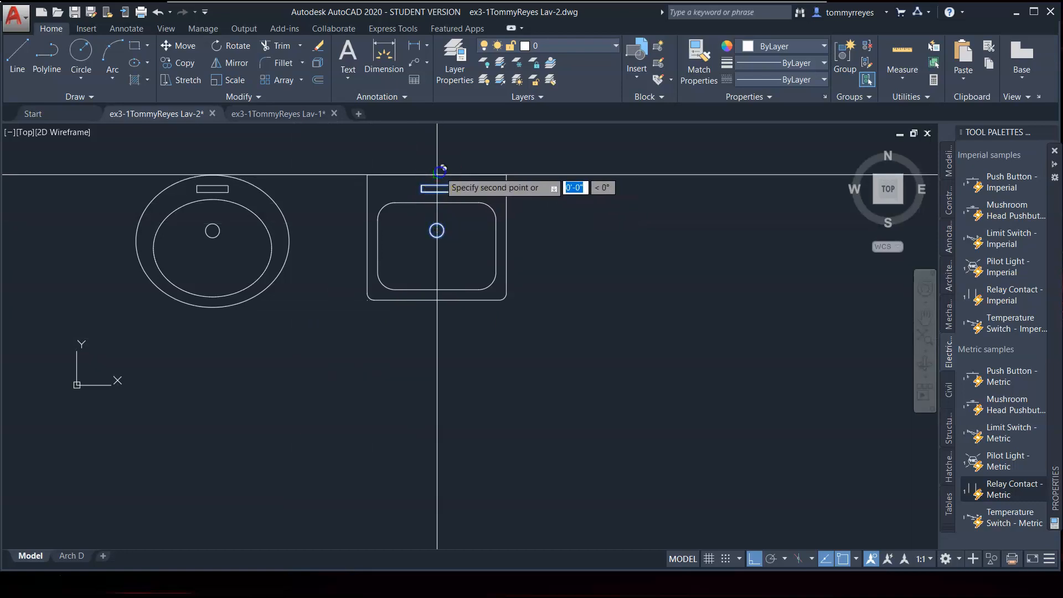
{"action": "key", "text": "Escape"}
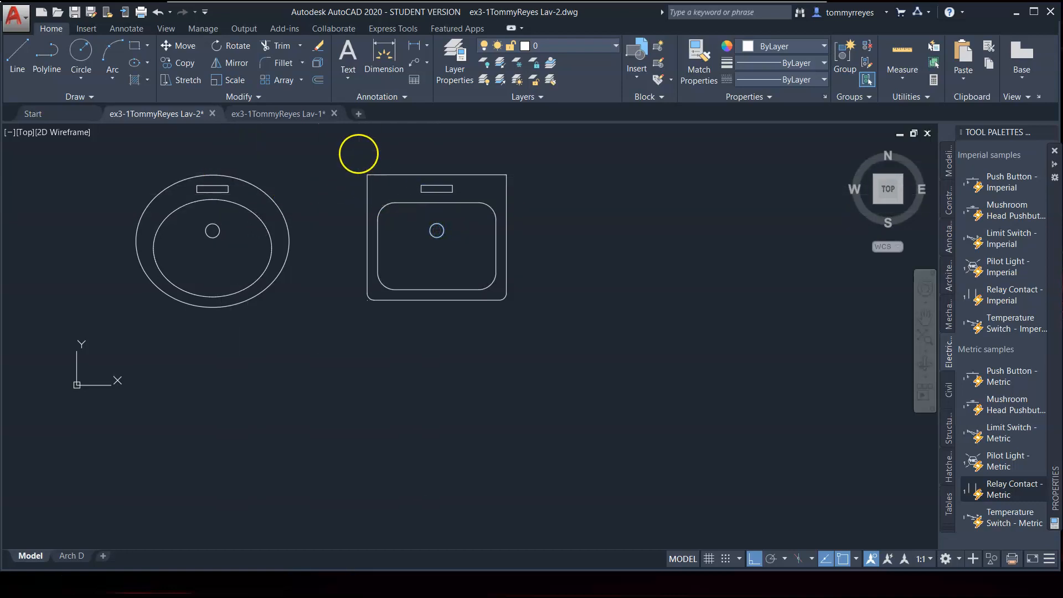
Erase the pasted rectangular lavatory beside the ellipses and save the Lav-2 drawing
{"action": "left_click", "coordinate": [358, 154]}
{"action": "left_click", "coordinate": [560, 346]}
{"action": "key", "text": "Delete"}
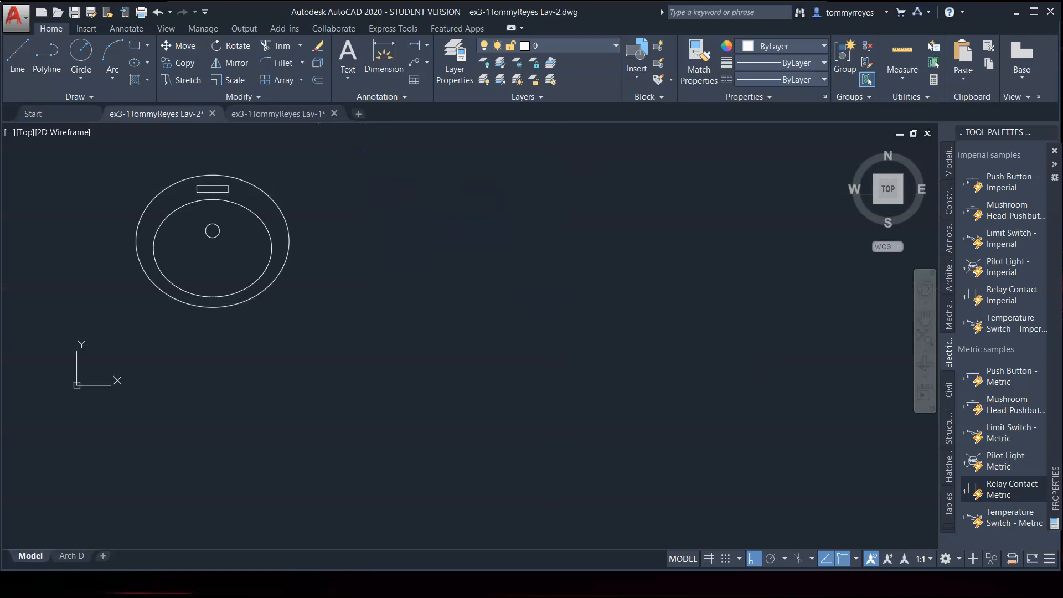
{"action": "key", "text": "ctrl+s"}
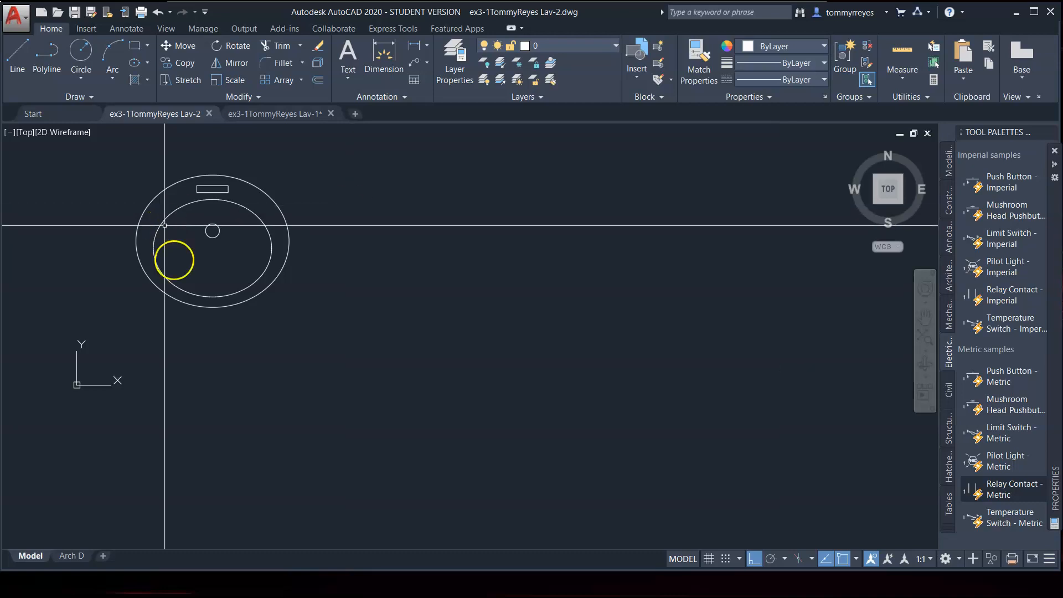
Save the drawing as a new file in the Assignments folder, replacing Lav-2 with Sink-1 in its name
{"action": "scroll", "coordinate": [532, 340], "scroll_direction": "down", "scroll_amount": 2}
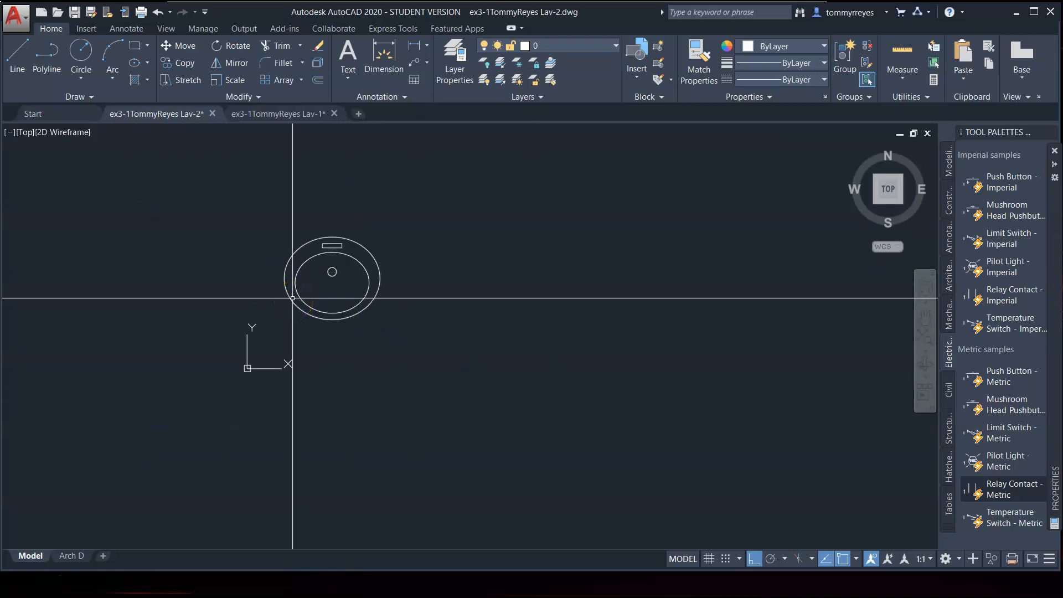
{"action": "key", "text": "ctrl+shift+s"}
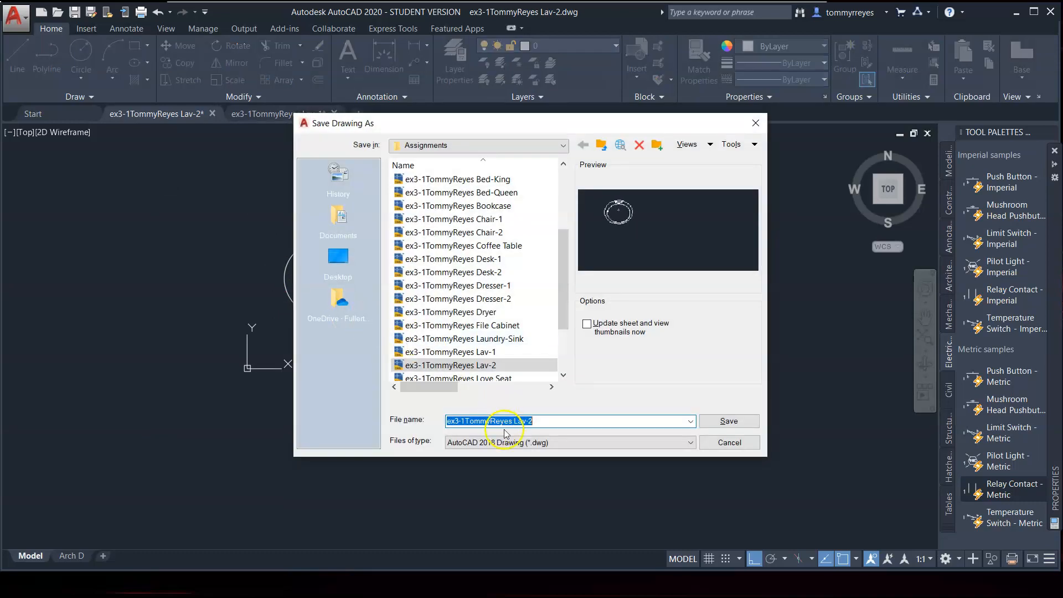
{"action": "left_click", "coordinate": [537, 419]}
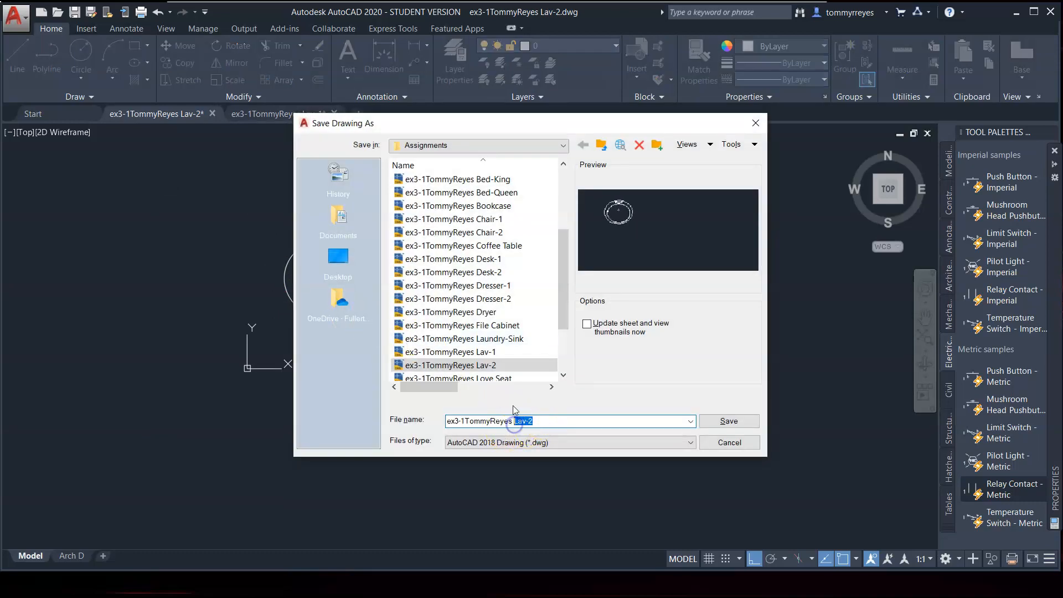
{"action": "type", "text": "Sink"}
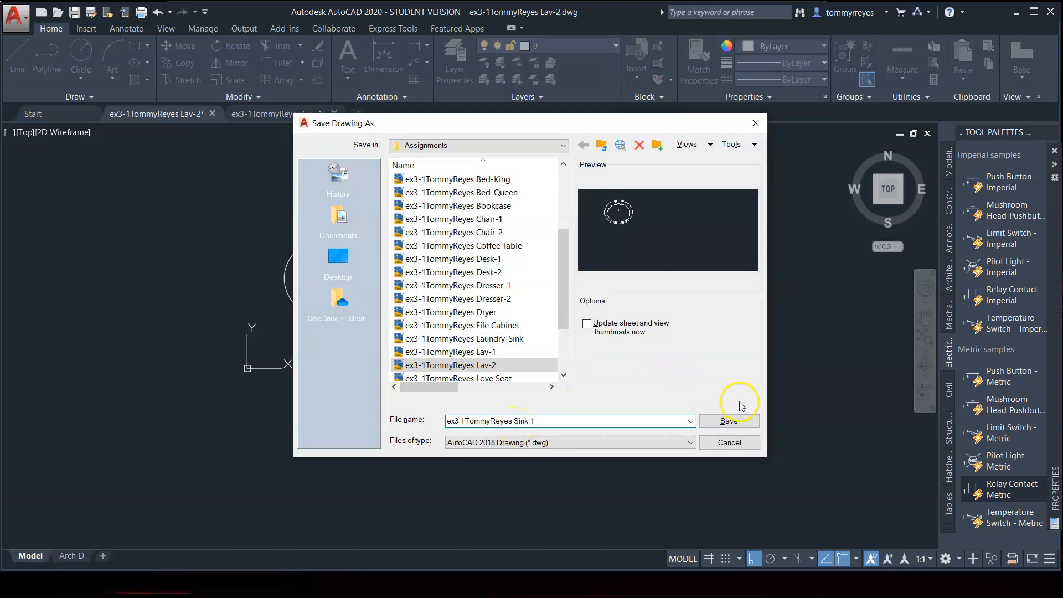
{"action": "left_click", "coordinate": [736, 423]}
Erase the whole elliptical lavatory from the Sink-1 drawing
{"action": "left_click", "coordinate": [441, 168]}
{"action": "left_click", "coordinate": [211, 361]}
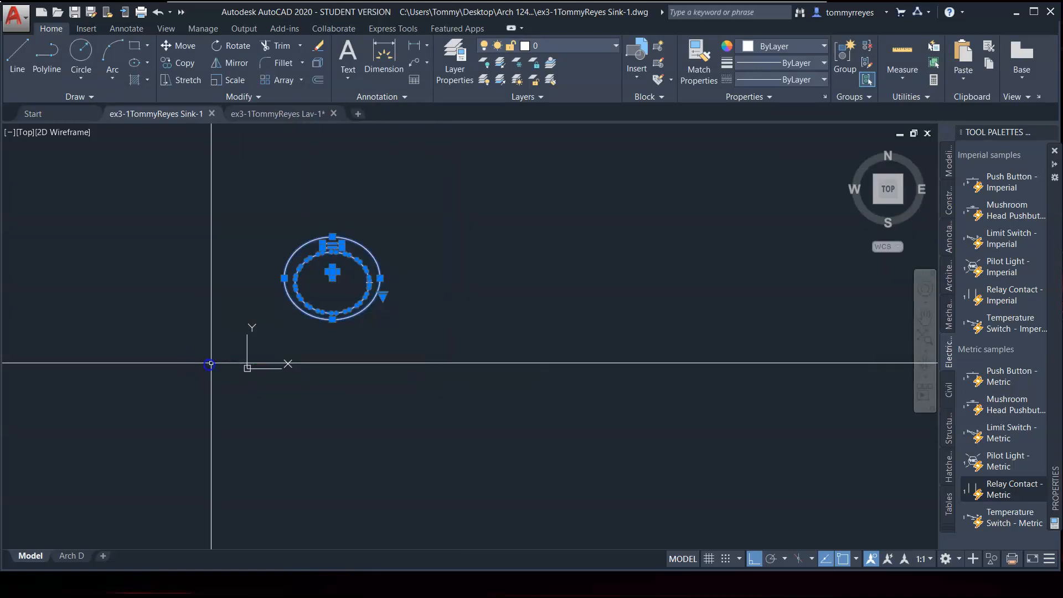
{"action": "left_click", "coordinate": [239, 366]}
{"action": "key", "text": "Delete"}
Draw the sink's outer rectangle from the origin 0,0, 2'9" wide and 1'10" high
{"action": "type", "text": "REC"}
{"action": "key", "text": "Return"}
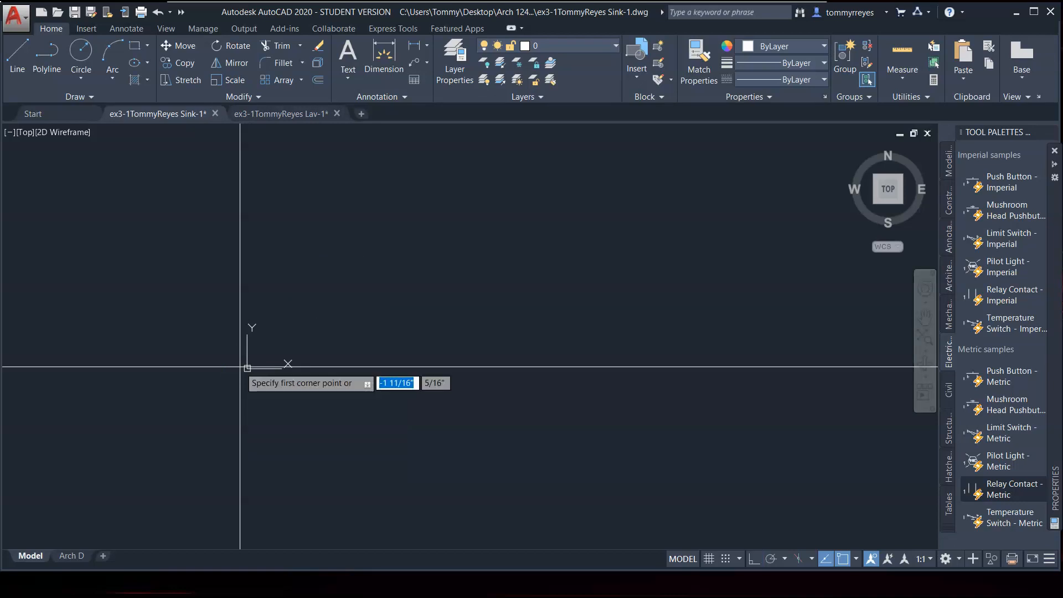
{"action": "type", "text": "0,0"}
{"action": "key", "text": "Return"}
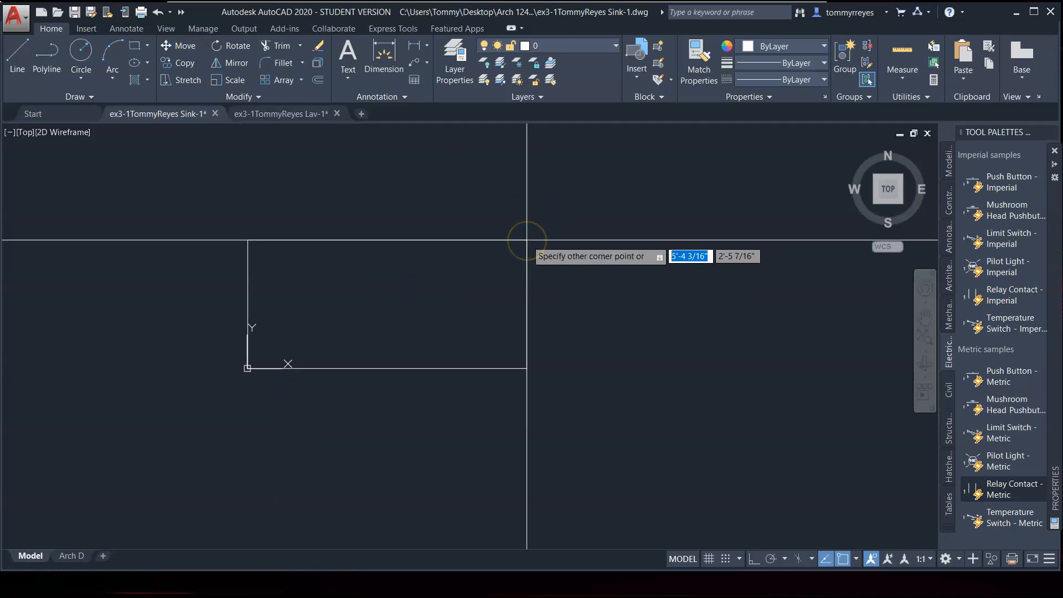
{"action": "type", "text": "2'9"}
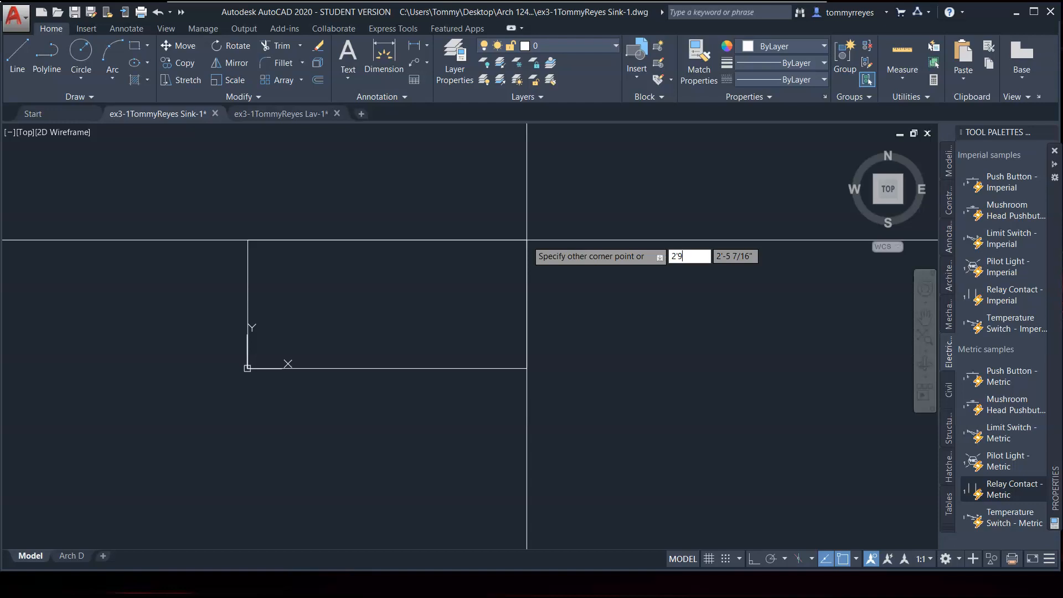
{"action": "key", "text": "Tab"}
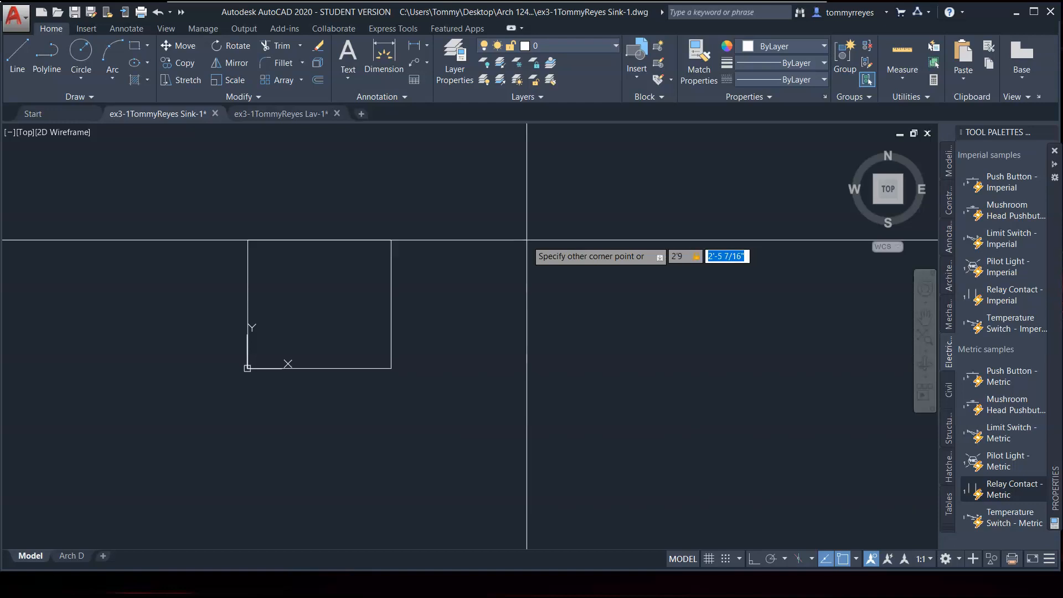
{"action": "type", "text": "1'10"}
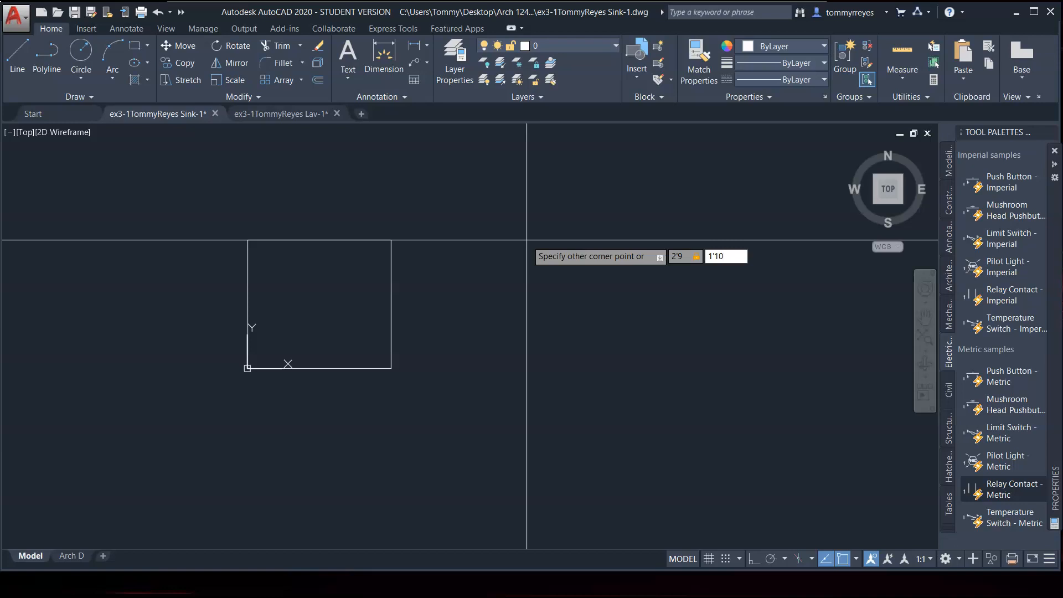
{"action": "key", "text": "Return"}
{"action": "key", "text": "F8"}
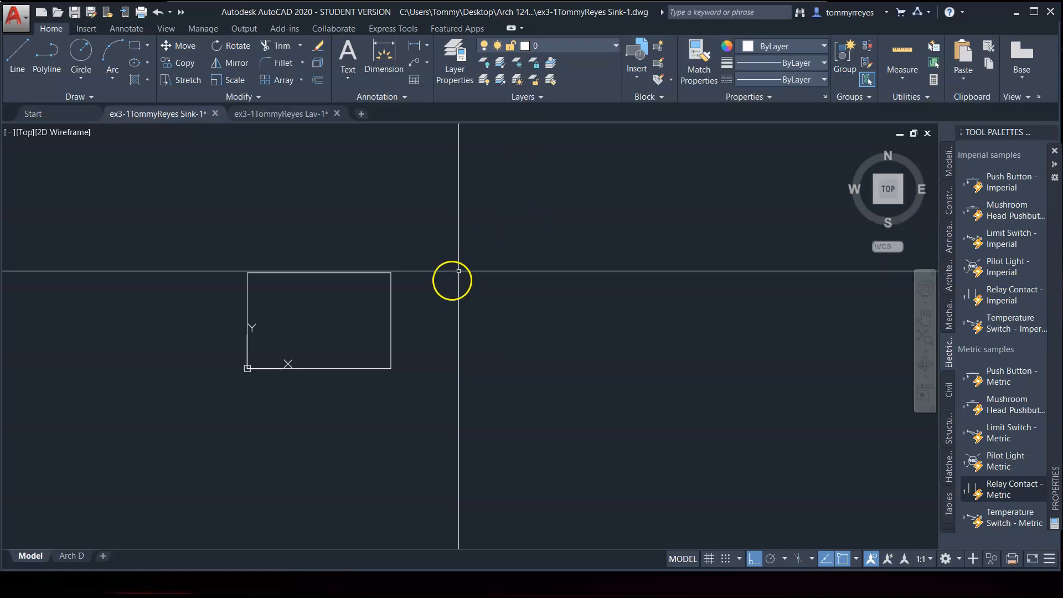
Draw a second rectangle 1'2" wide and 1'3" high in the empty space to the right of the outer rectangle
{"action": "scroll", "coordinate": [643, 333], "scroll_direction": "down", "scroll_amount": 2}
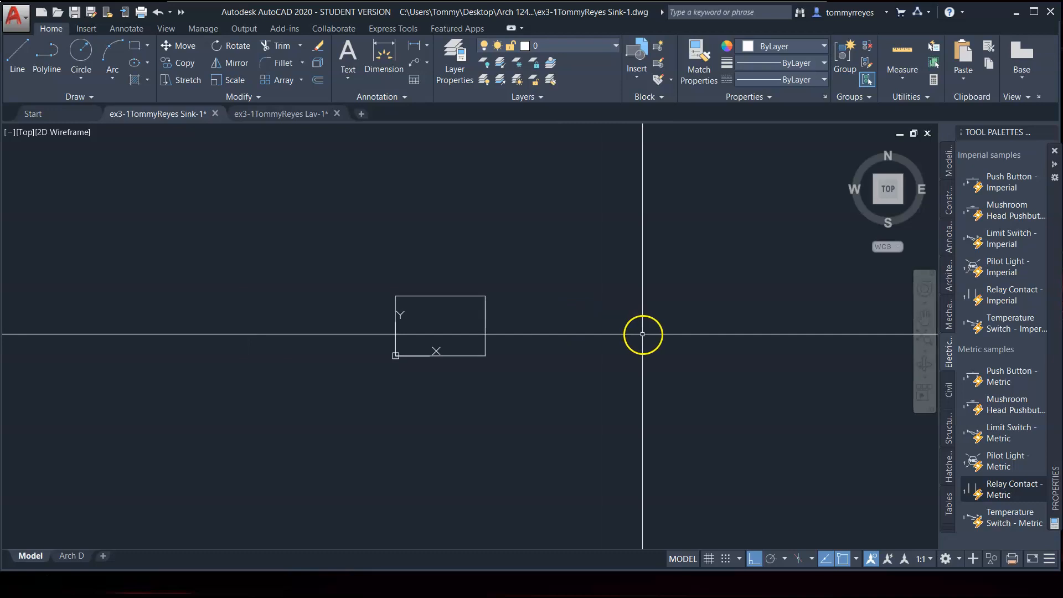
{"action": "scroll", "coordinate": [458, 360], "scroll_direction": "up", "scroll_amount": 2}
{"action": "scroll", "coordinate": [458, 359], "scroll_direction": "up", "scroll_amount": 2}
{"action": "scroll", "coordinate": [458, 359], "scroll_direction": "down", "scroll_amount": 2}
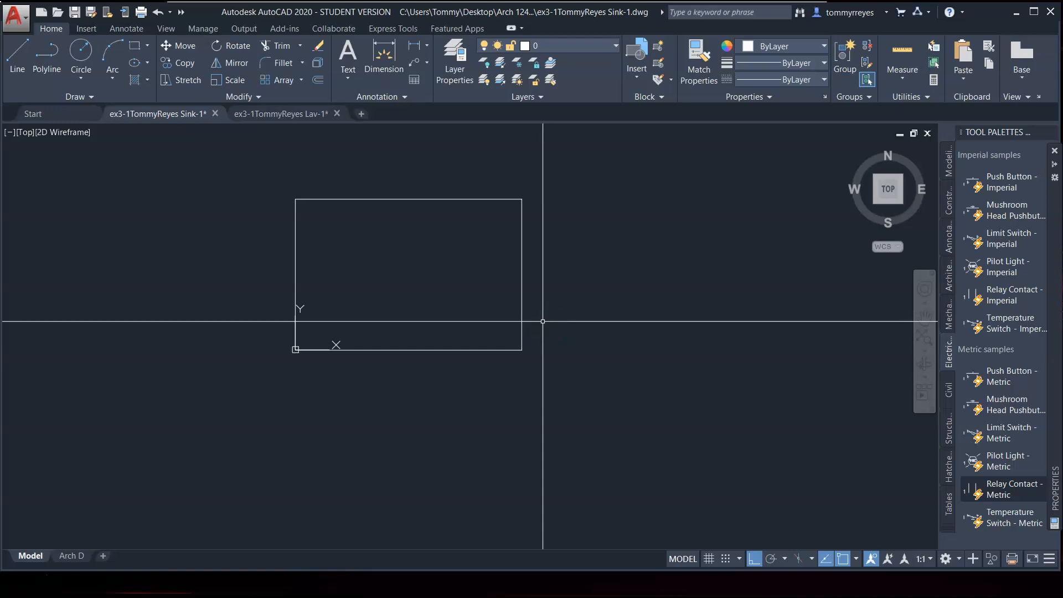
{"action": "type", "text": "r"}
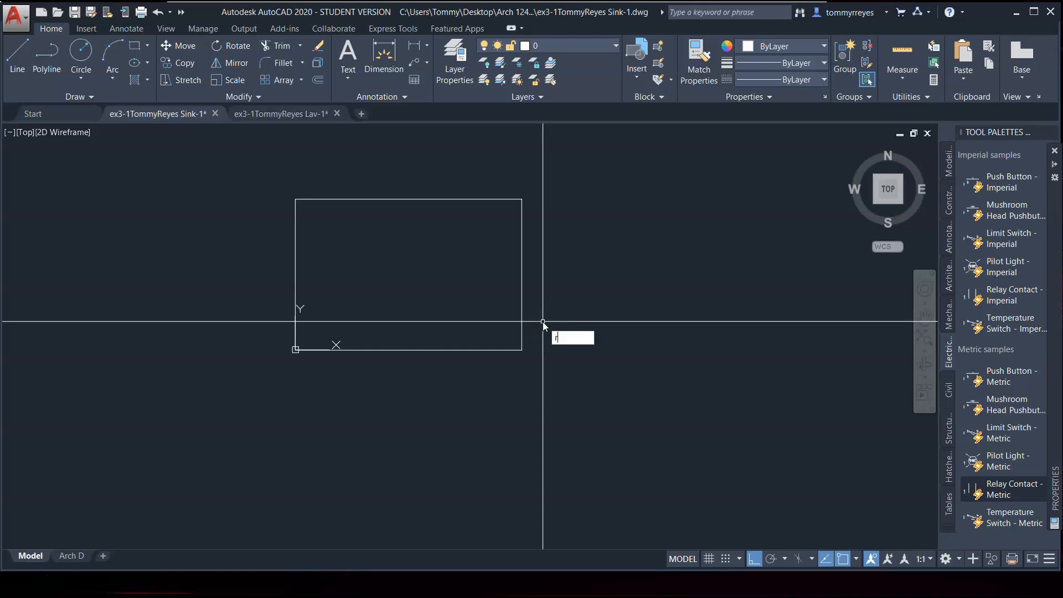
{"action": "type", "text": "ec"}
{"action": "key", "text": "Return"}
{"action": "left_click", "coordinate": [570, 319]}
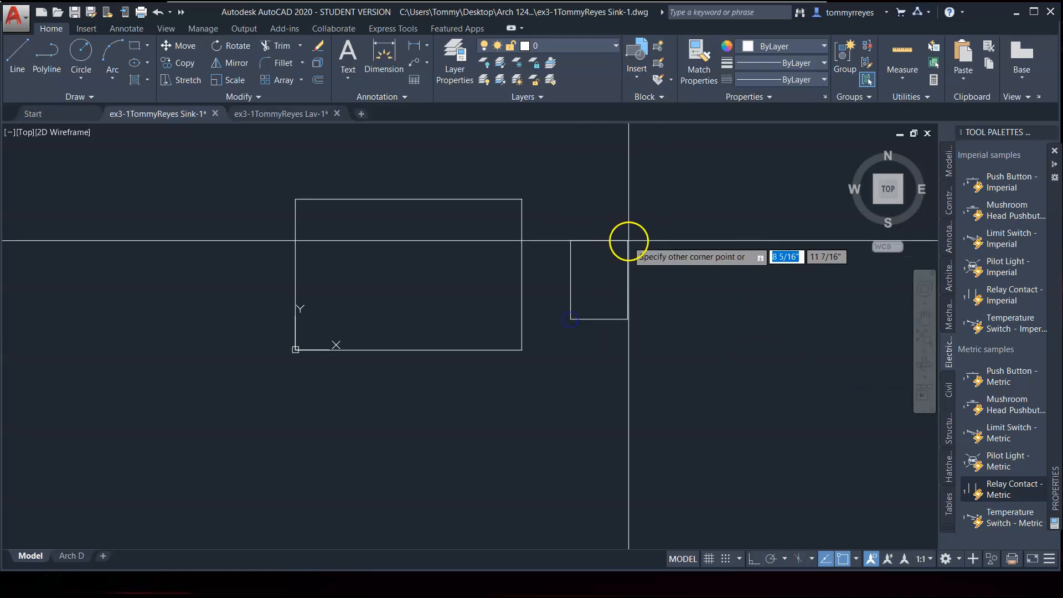
{"action": "left_click", "coordinate": [699, 232]}
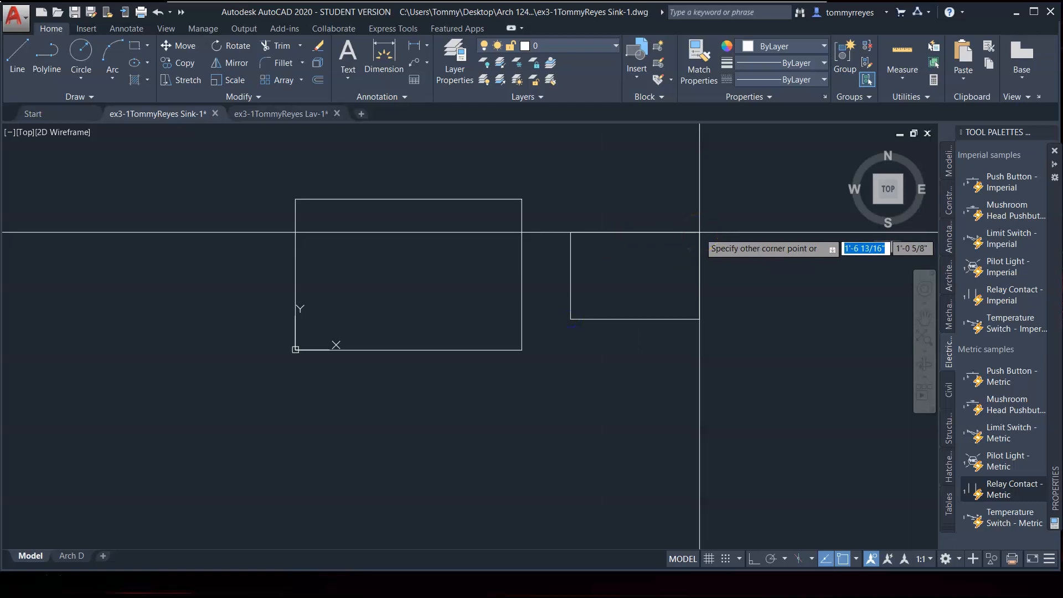
{"action": "type", "text": "1'2"}
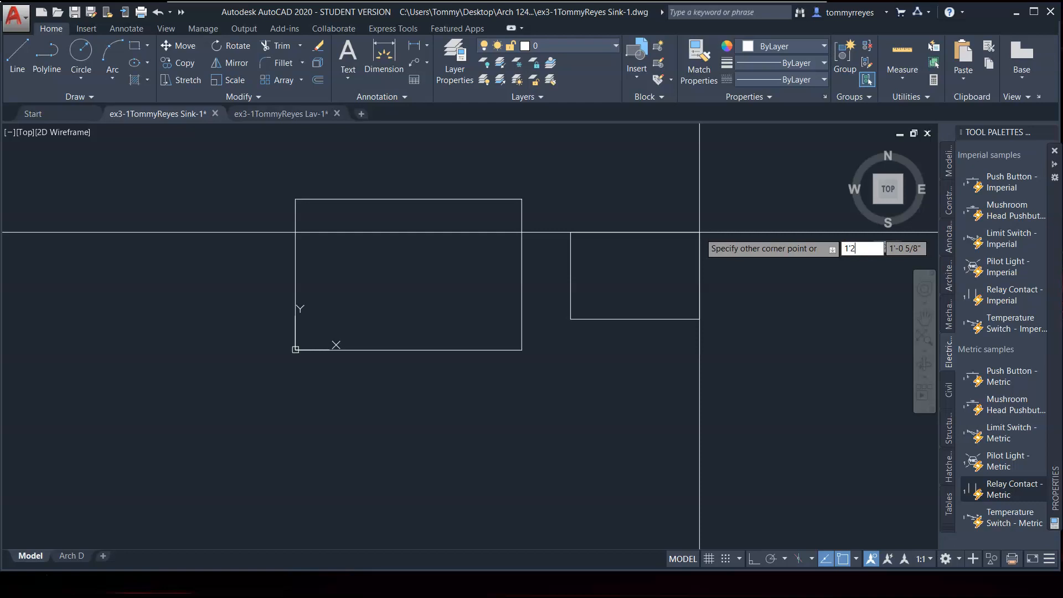
{"action": "key", "text": "Tab"}
{"action": "type", "text": "1"}
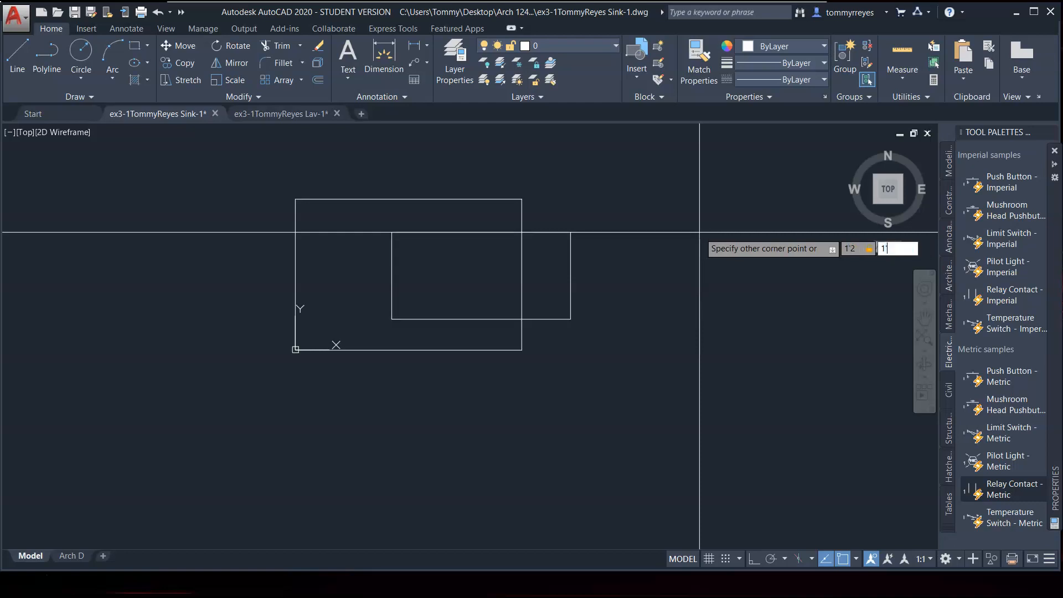
{"action": "type", "text": "'3"}
{"action": "key", "text": "Return"}
{"action": "key", "text": "F8"}
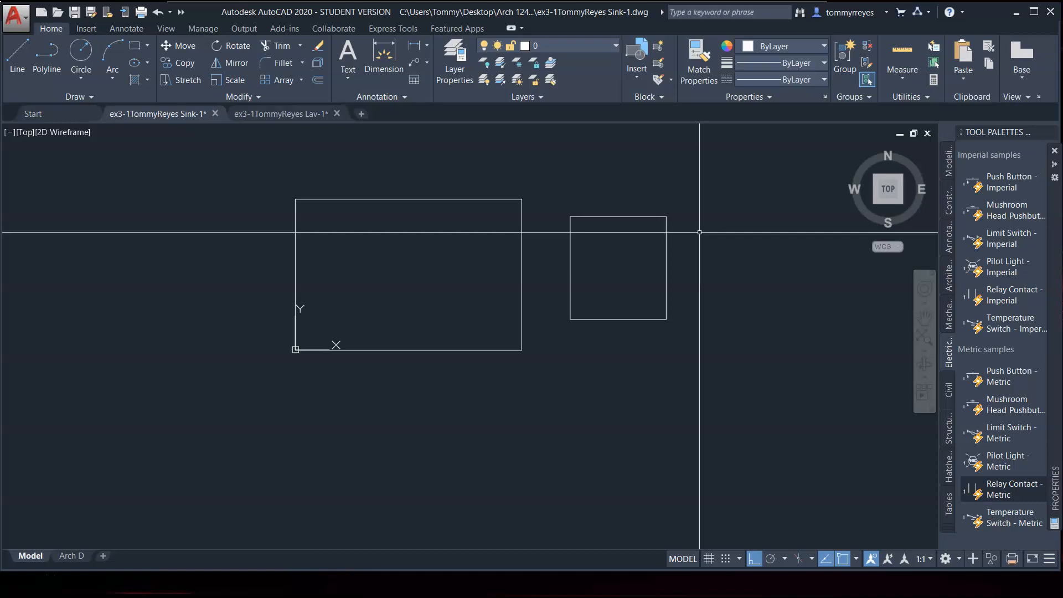
Fillet all four corners of the smaller rectangle with a 2" radius
{"action": "key", "text": "f"}
{"action": "key", "text": "Return"}
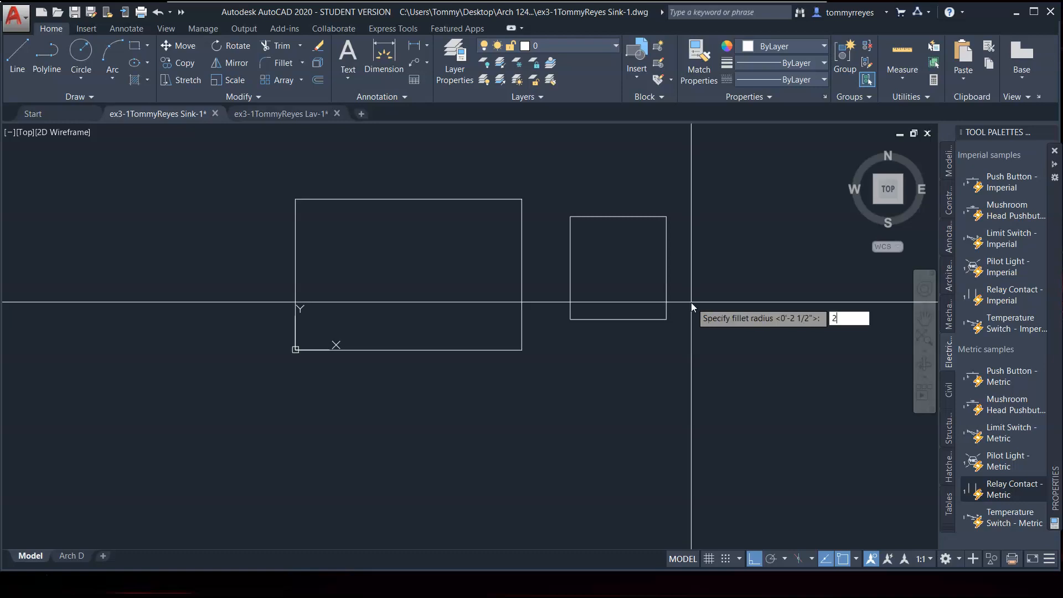
{"action": "left_click", "coordinate": [651, 314]}
{"action": "left_click", "coordinate": [654, 318]}
{"action": "left_click", "coordinate": [669, 240]}
{"action": "left_click", "coordinate": [667, 238]}
{"action": "left_click", "coordinate": [645, 217]}
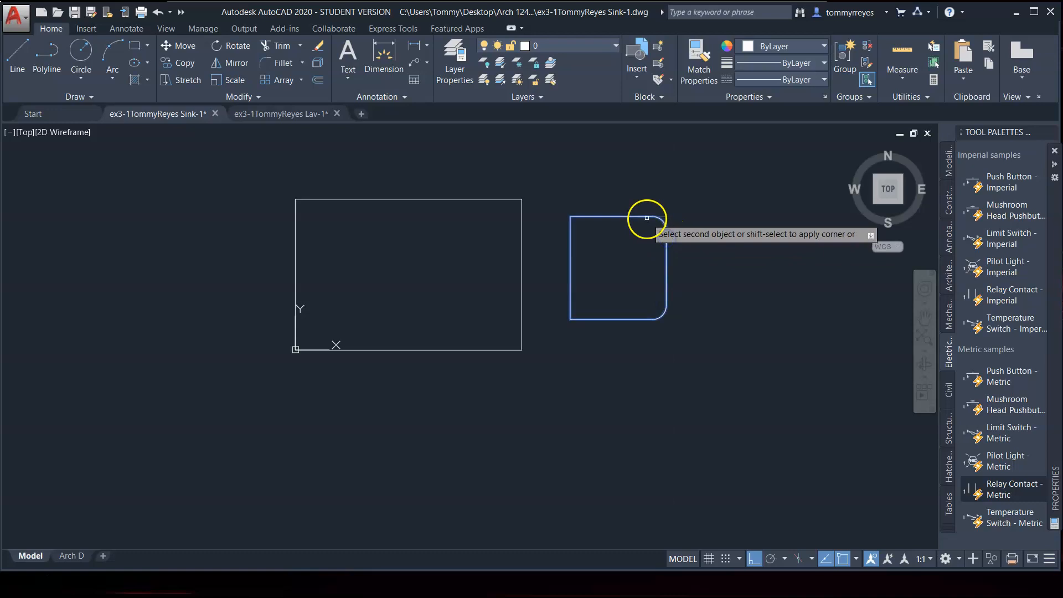
{"action": "key", "text": "Return"}
{"action": "left_click", "coordinate": [605, 218]}
{"action": "left_click", "coordinate": [571, 248]}
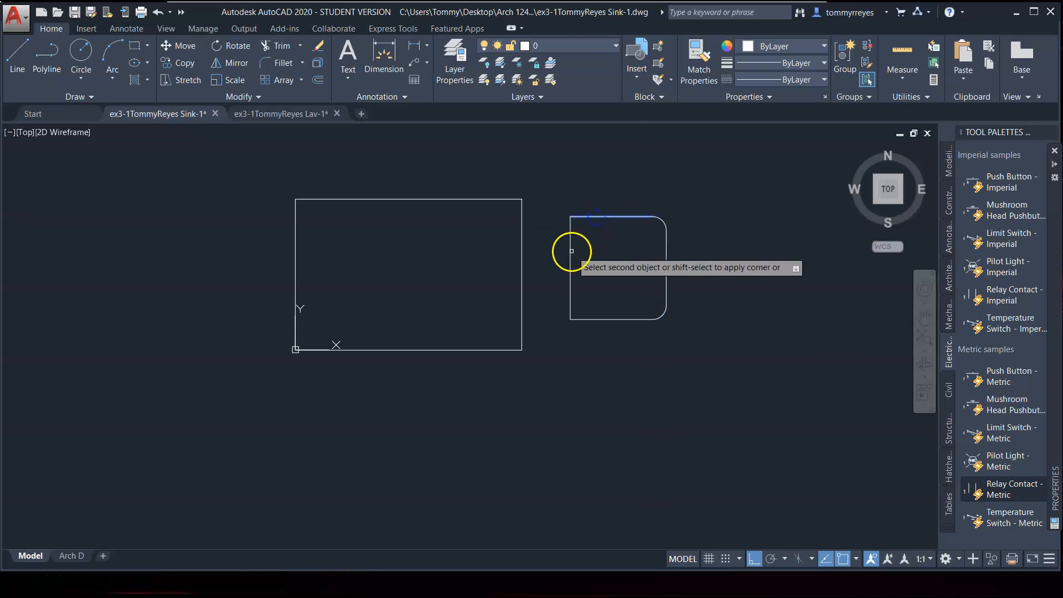
{"action": "key", "text": "Return"}
{"action": "left_click", "coordinate": [570, 293]}
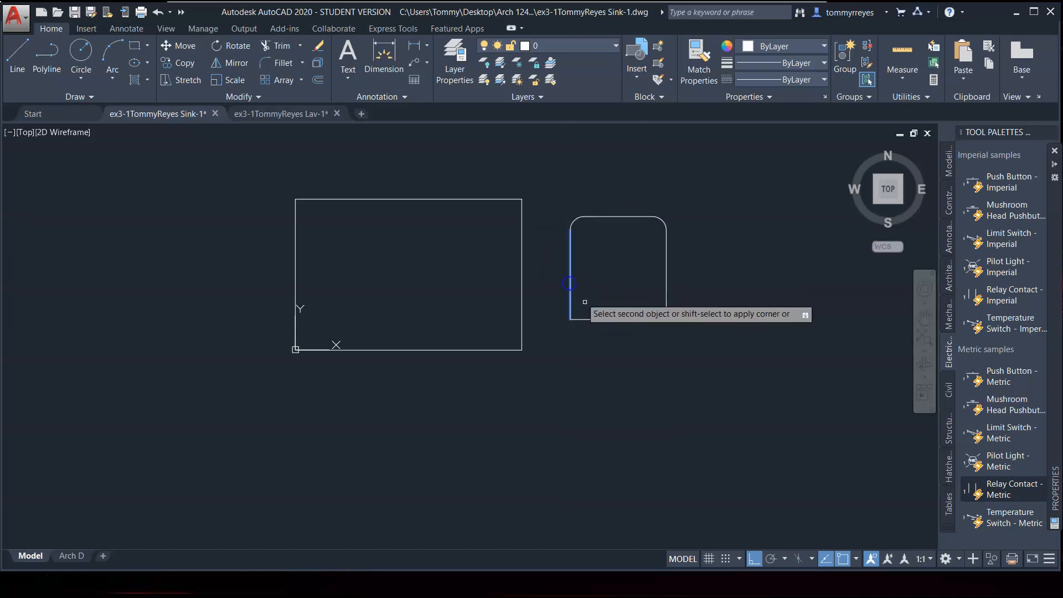
{"action": "left_click", "coordinate": [600, 321]}
{"action": "key", "text": "Return"}
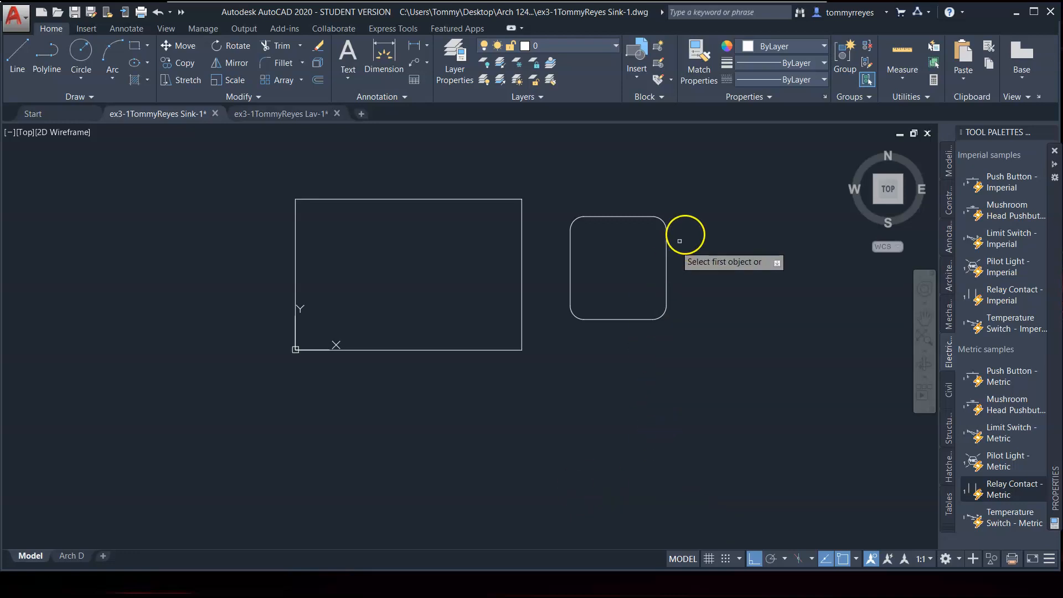
{"action": "key", "text": "Escape"}
Move the rounded bowl by its right edge's midpoint to the midpoint of the outer rectangle's right edge
{"action": "left_click", "coordinate": [692, 186]}
{"action": "left_click", "coordinate": [556, 368]}
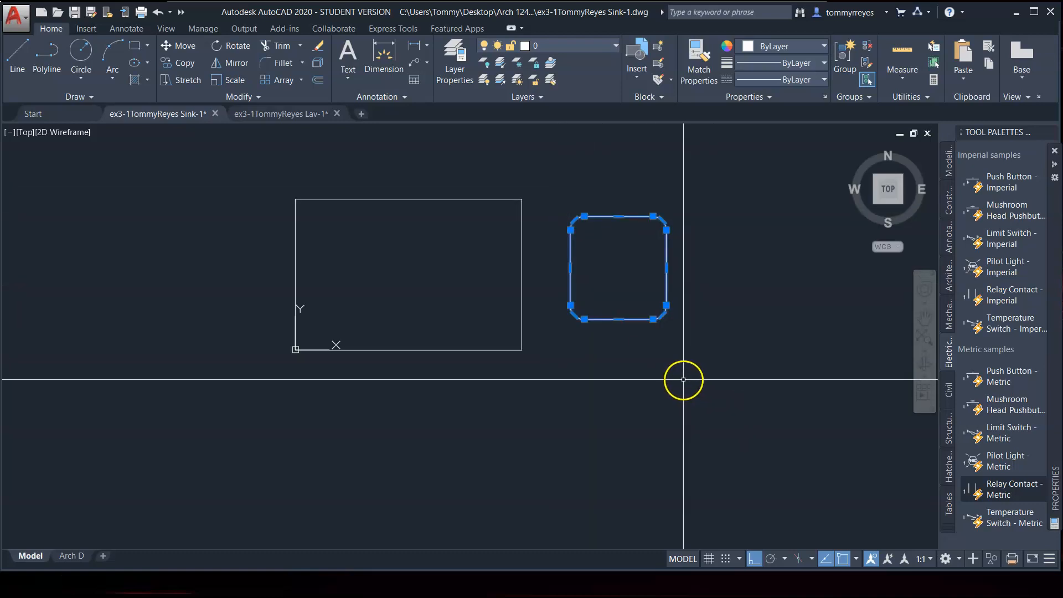
{"action": "type", "text": "m"}
{"action": "key", "text": "Return"}
{"action": "left_click", "coordinate": [667, 268]}
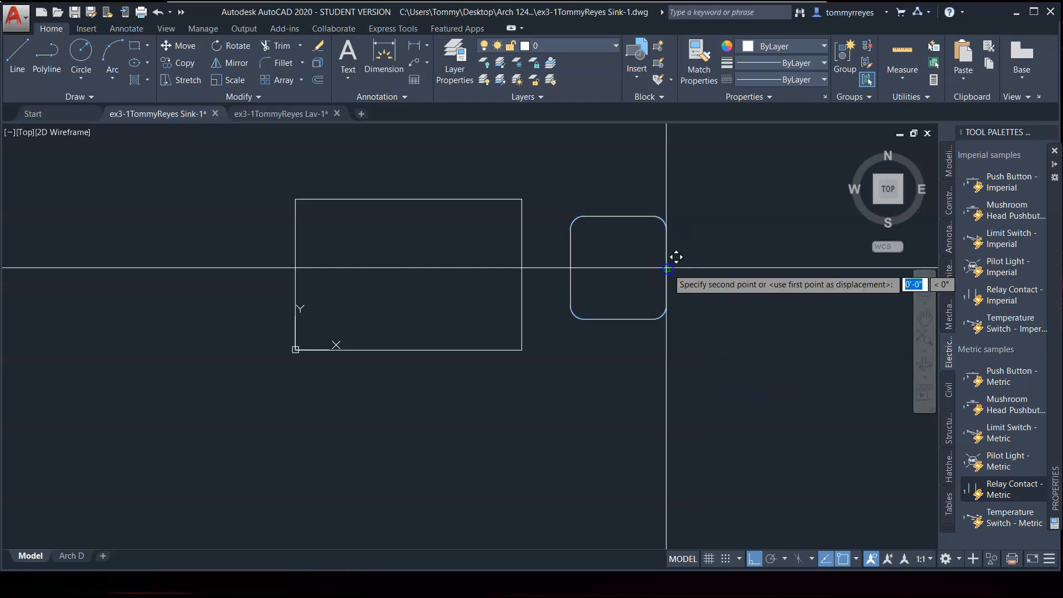
{"action": "left_click", "coordinate": [521, 275]}
{"action": "left_click", "coordinate": [488, 309]}
{"action": "left_click", "coordinate": [489, 320]}
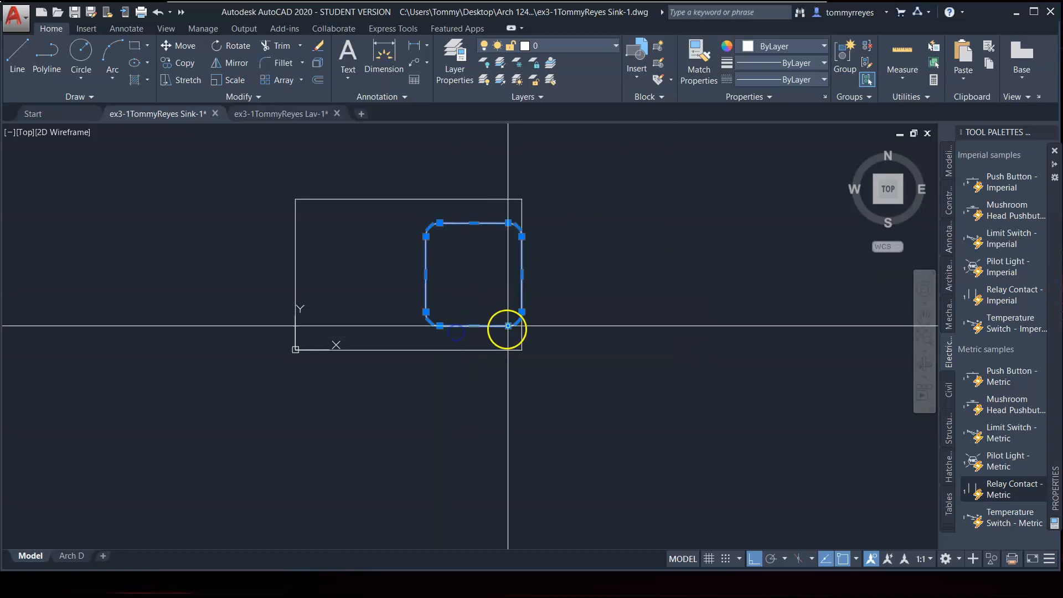
{"action": "key", "text": "Escape"}
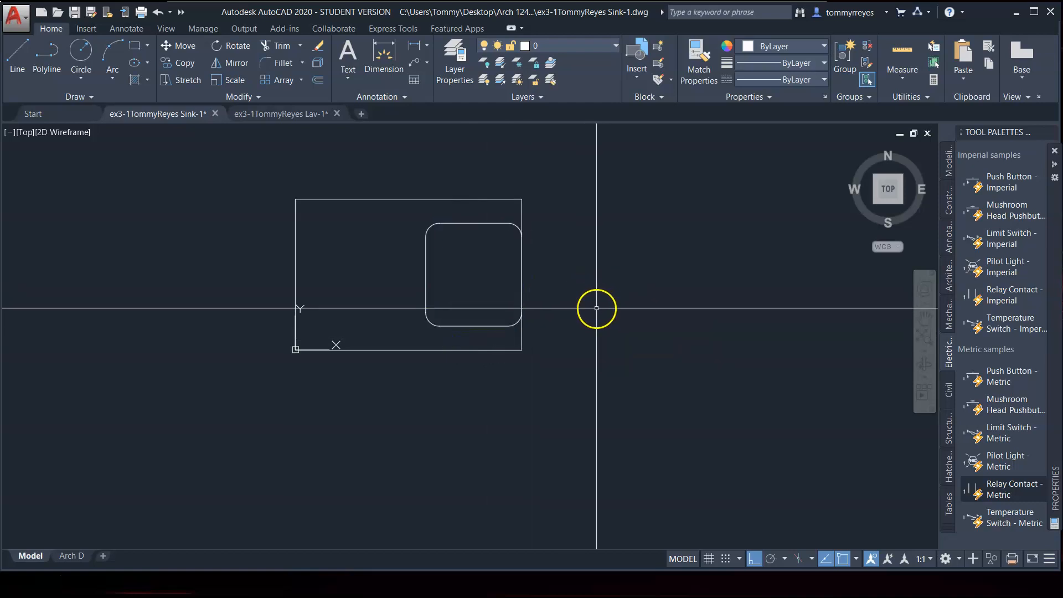
Move the bowl horizontally left to leave a narrow gap from the outer rectangle's right edge
{"action": "type", "text": "m"}
{"action": "key", "text": "Return"}
{"action": "left_click", "coordinate": [499, 326]}
{"action": "key", "text": "Return"}
{"action": "left_click", "coordinate": [624, 335]}
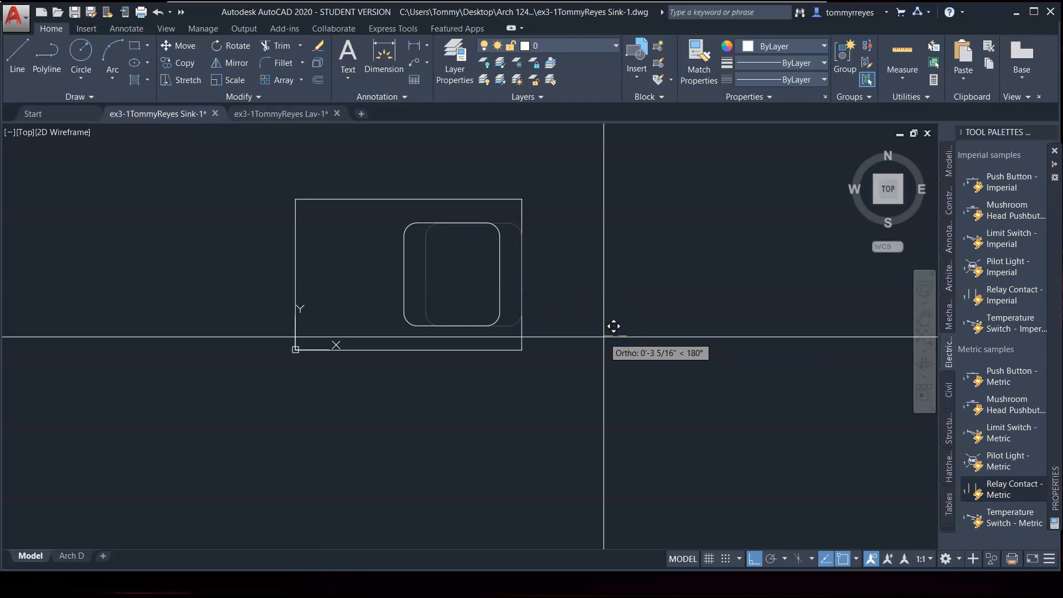
{"action": "left_click", "coordinate": [612, 327]}
Move the bowl straight down by its bottom edge's midpoint onto the outer rectangle's bottom edge
{"action": "left_click", "coordinate": [474, 325]}
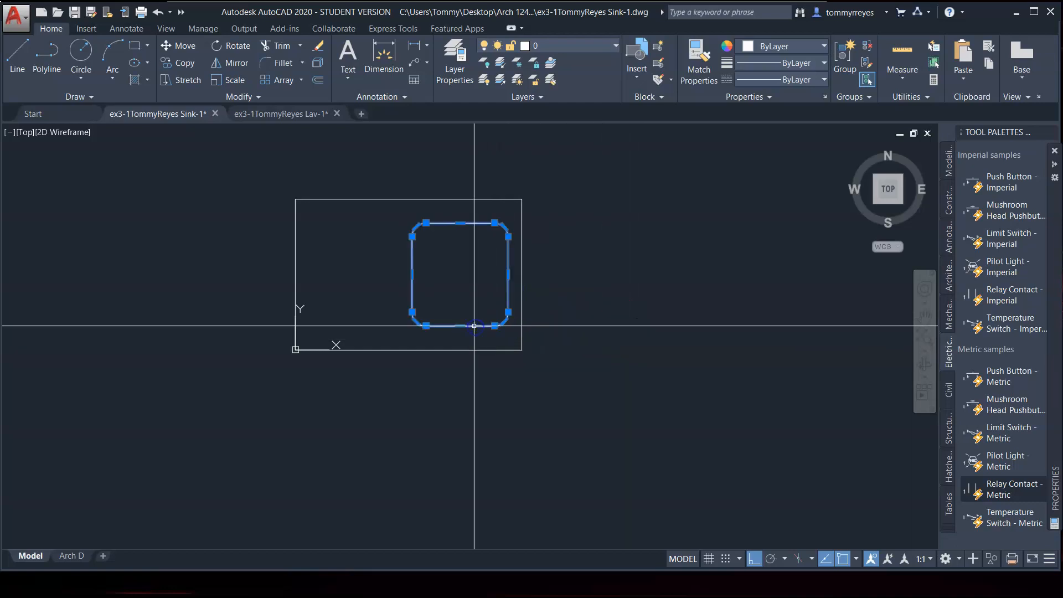
{"action": "key", "text": "m"}
{"action": "key", "text": "Return"}
{"action": "left_click", "coordinate": [462, 327]}
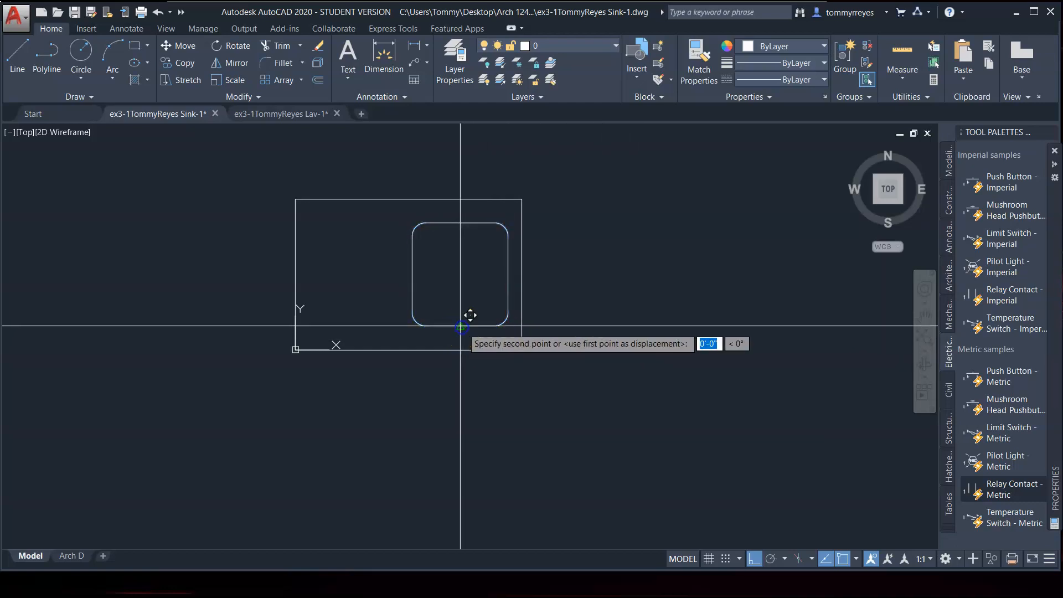
{"action": "left_click", "coordinate": [460, 349]}
Move the bowl straight up to leave a narrow gap above the outer rectangle's bottom edge
{"action": "left_click", "coordinate": [489, 240]}
{"action": "left_click", "coordinate": [465, 287]}
{"action": "key", "text": "m"}
{"action": "key", "text": "Return"}
{"action": "left_click", "coordinate": [600, 344]}
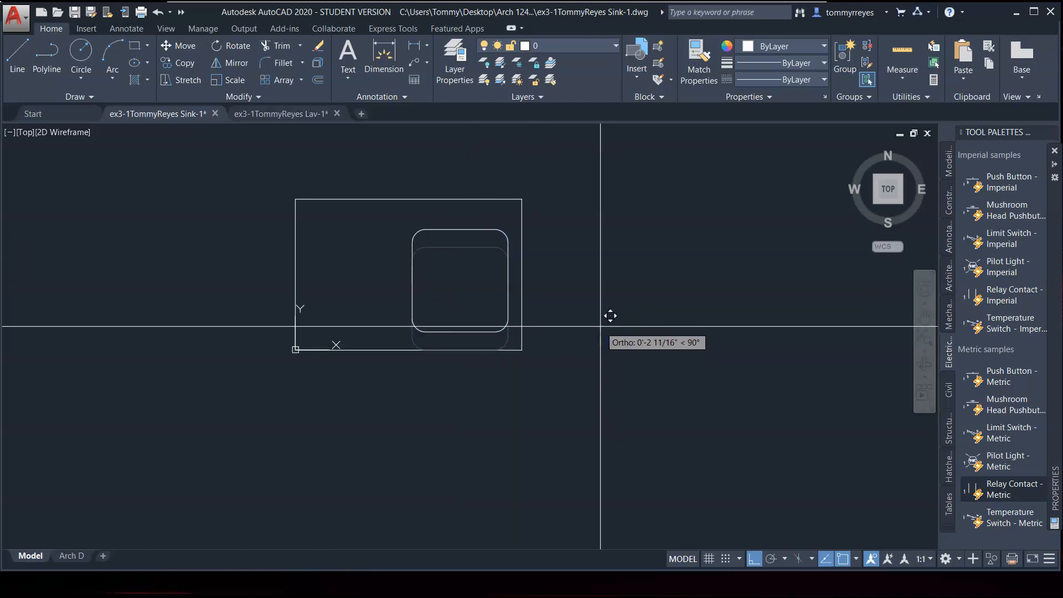
{"action": "left_click", "coordinate": [609, 331]}
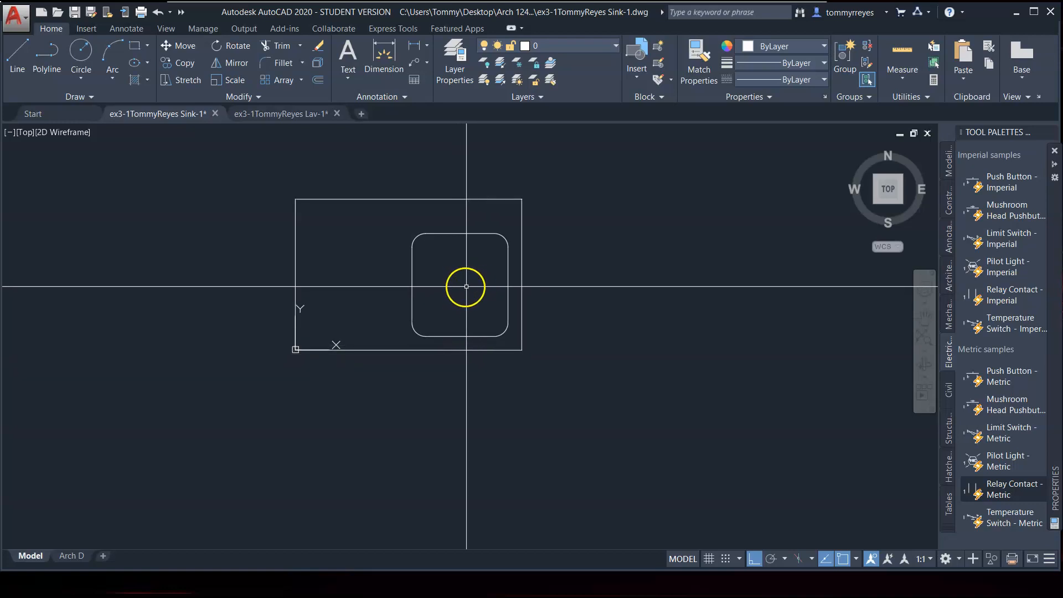
Draw a drain circle with a 1.5" radius in the empty space to the right of the sink
{"action": "type", "text": "c"}
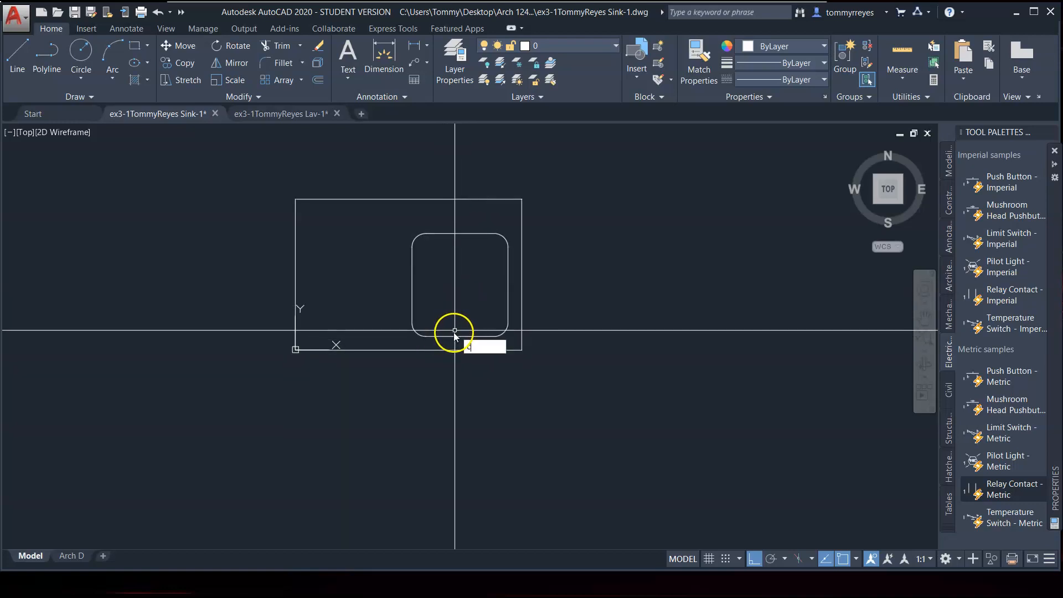
{"action": "key", "text": "Return"}
{"action": "left_click", "coordinate": [574, 289]}
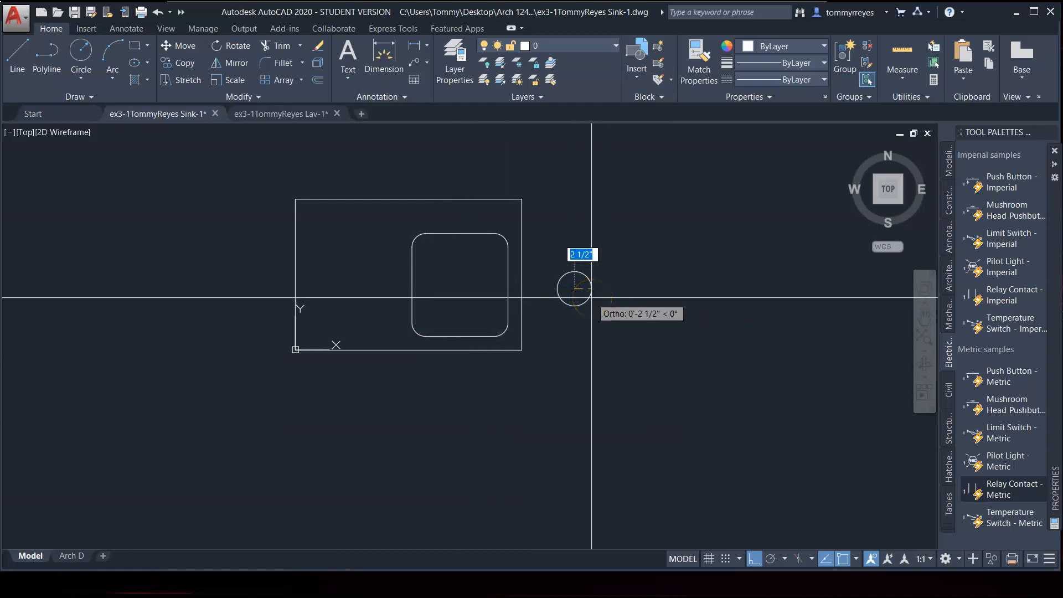
{"action": "type", "text": "1"}
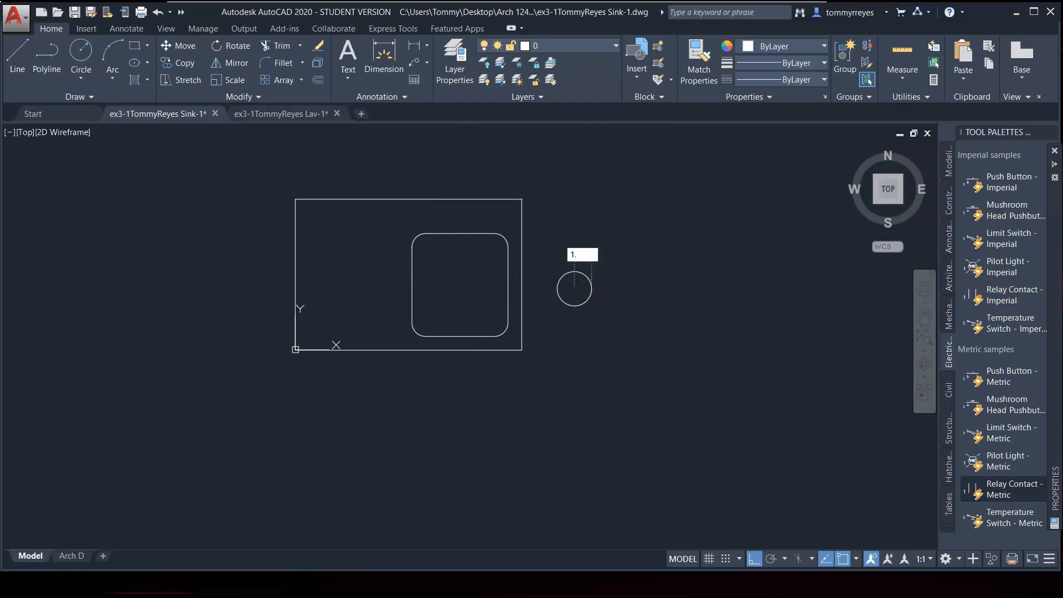
{"action": "type", "text": ".5"}
{"action": "key", "text": "Return"}
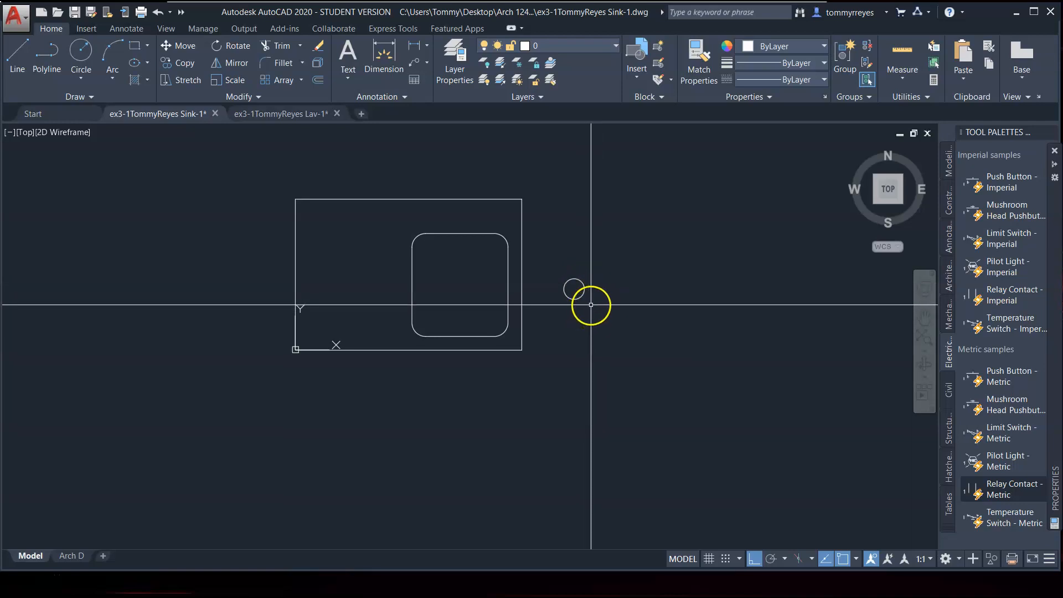
Draw a vertical guide line through the bowl between the midpoints of its top and bottom edges
{"action": "type", "text": "l"}
{"action": "key", "text": "Return"}
{"action": "left_click", "coordinate": [460, 233]}
{"action": "left_click", "coordinate": [459, 335]}
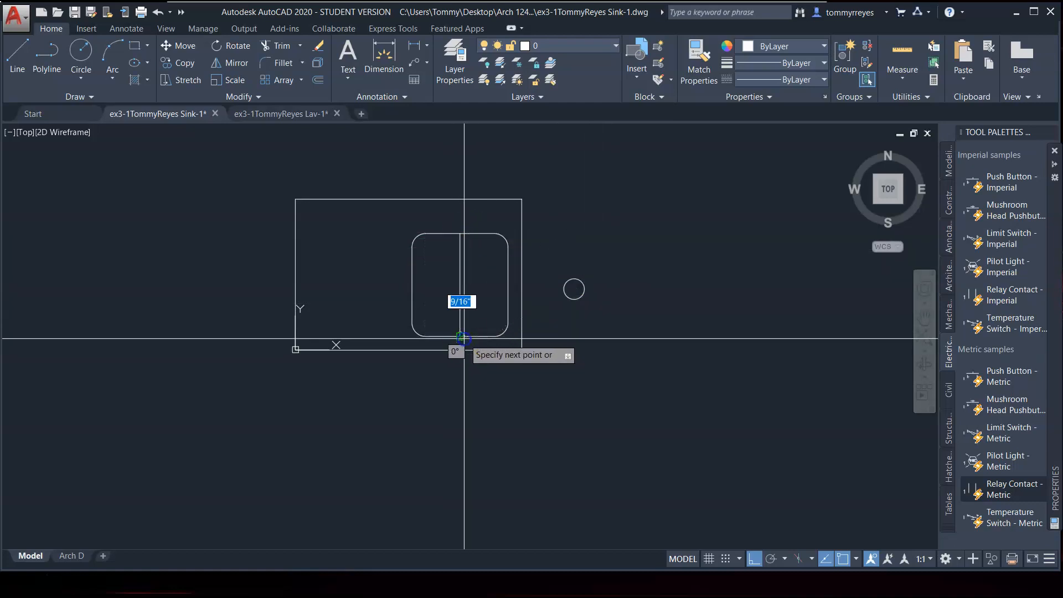
{"action": "key", "text": "Return"}
Move the drain circle by its center to the guide line's midpoint and erase the guide line
{"action": "left_click", "coordinate": [605, 259]}
{"action": "left_click", "coordinate": [563, 317]}
{"action": "type", "text": "m"}
{"action": "key", "text": "Return"}
{"action": "left_click", "coordinate": [574, 288]}
{"action": "left_click", "coordinate": [459, 285]}
{"action": "left_click", "coordinate": [474, 252]}
{"action": "left_click", "coordinate": [426, 264]}
{"action": "key", "text": "Delete"}
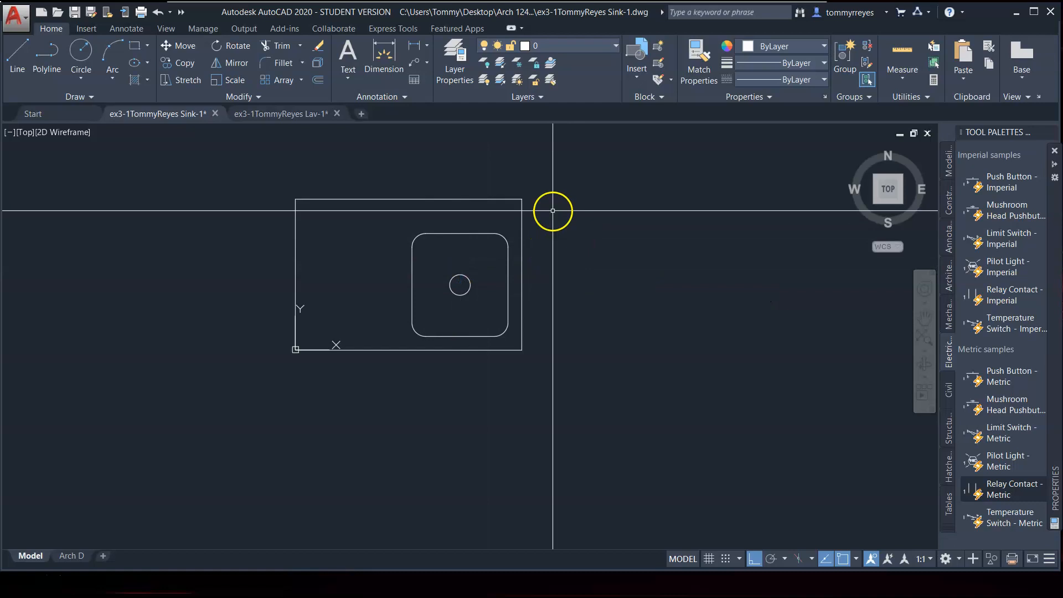
Copy the bowl and its drain straight to the left so the copy's left edge meets the outer rectangle's left edge
{"action": "left_click", "coordinate": [515, 223]}
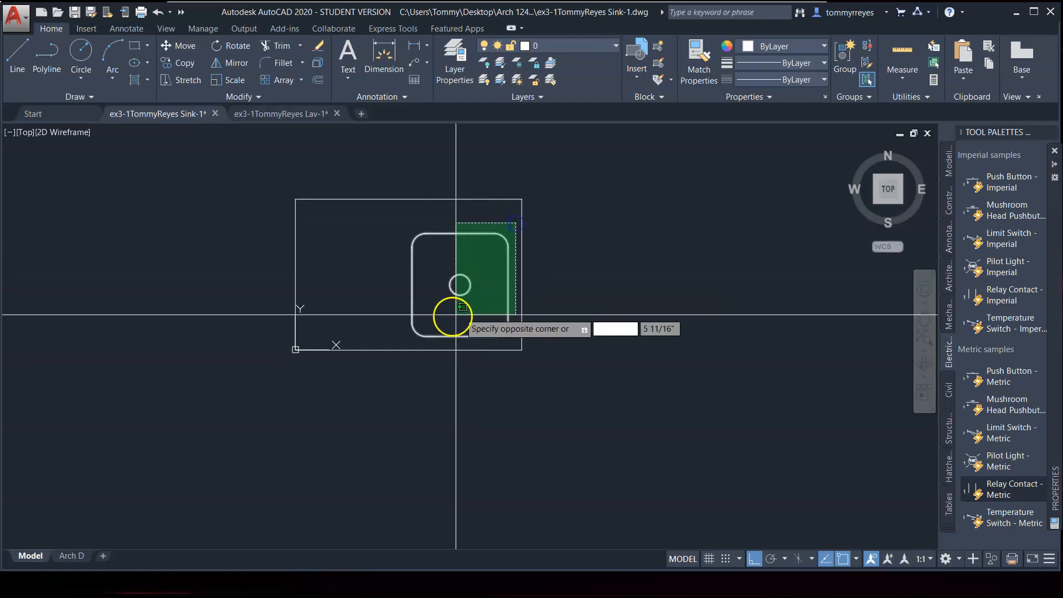
{"action": "left_click", "coordinate": [391, 341]}
{"action": "type", "text": "Co"}
{"action": "key", "text": "Return"}
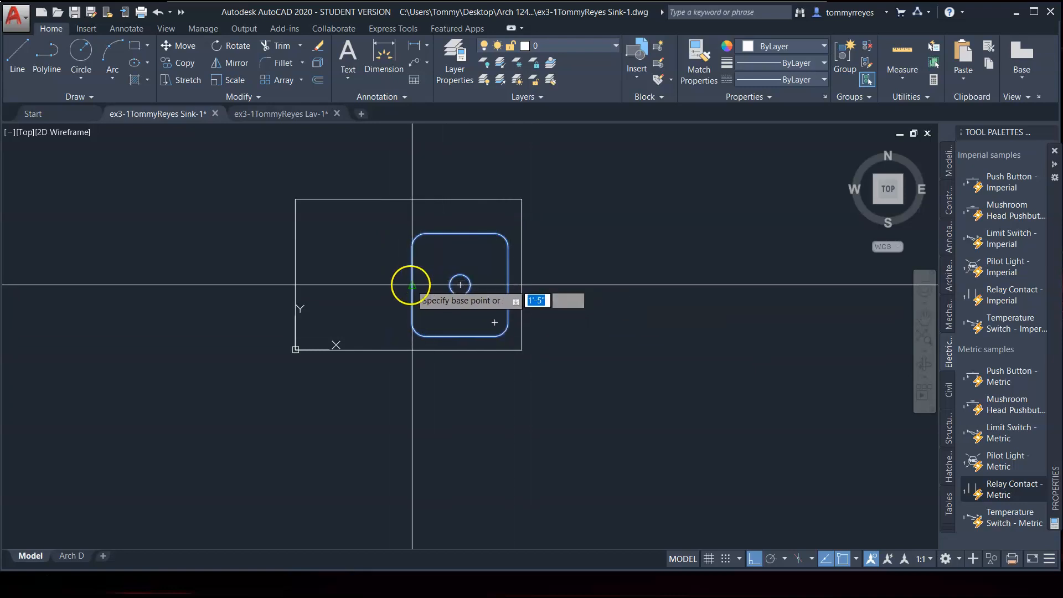
{"action": "left_click", "coordinate": [413, 281]}
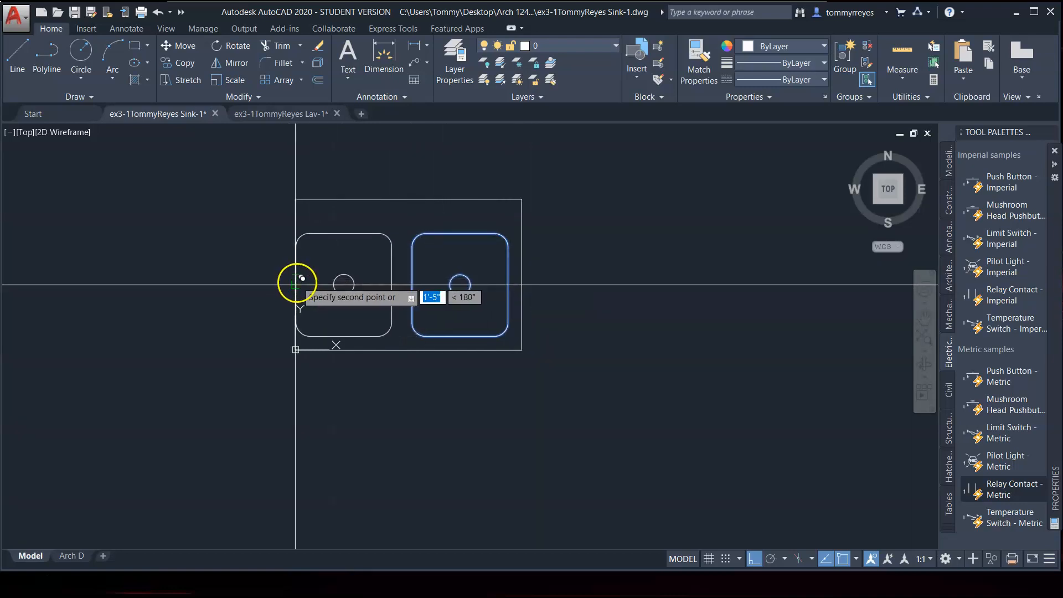
{"action": "left_click", "coordinate": [295, 284]}
{"action": "key", "text": "Return"}
{"action": "left_click", "coordinate": [398, 226]}
{"action": "left_click", "coordinate": [335, 299]}
{"action": "type", "text": "n"}
{"action": "key", "text": "Return"}
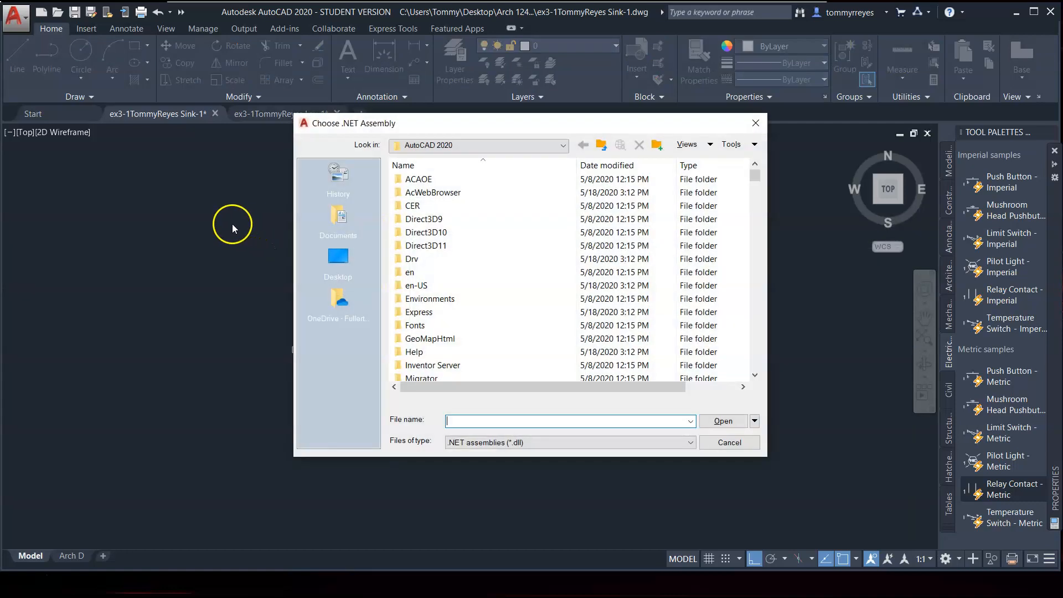
{"action": "left_click", "coordinate": [729, 442]}
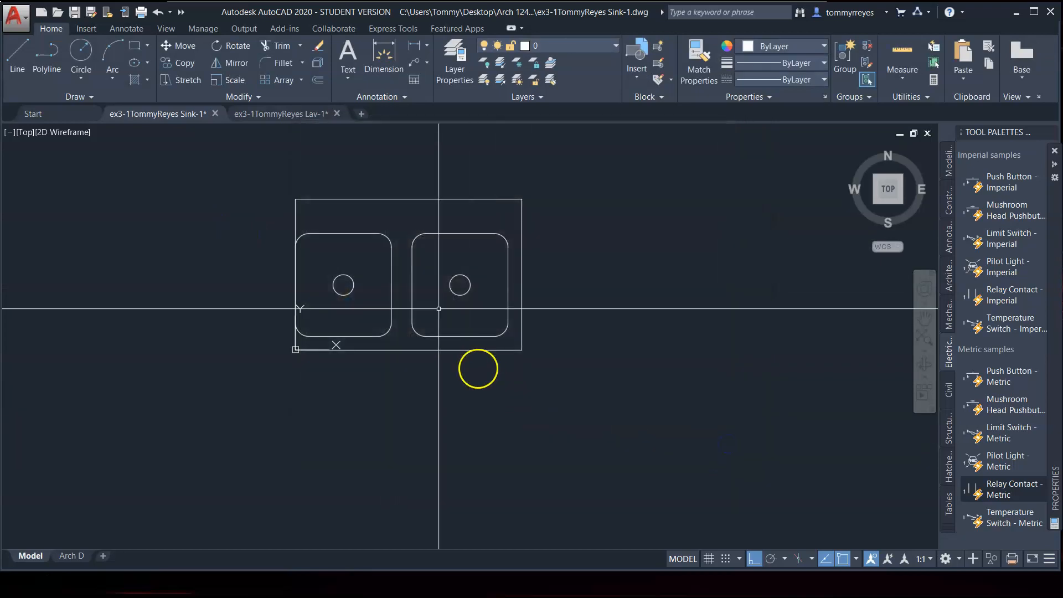
Move the copied left bowl and drain 2" to the right, away from the outer rectangle's left edge
{"action": "left_click", "coordinate": [392, 226]}
{"action": "left_click", "coordinate": [330, 299]}
{"action": "type", "text": "m"}
{"action": "key", "text": "Return"}
{"action": "left_click", "coordinate": [223, 237]}
{"action": "type", "text": "2"}
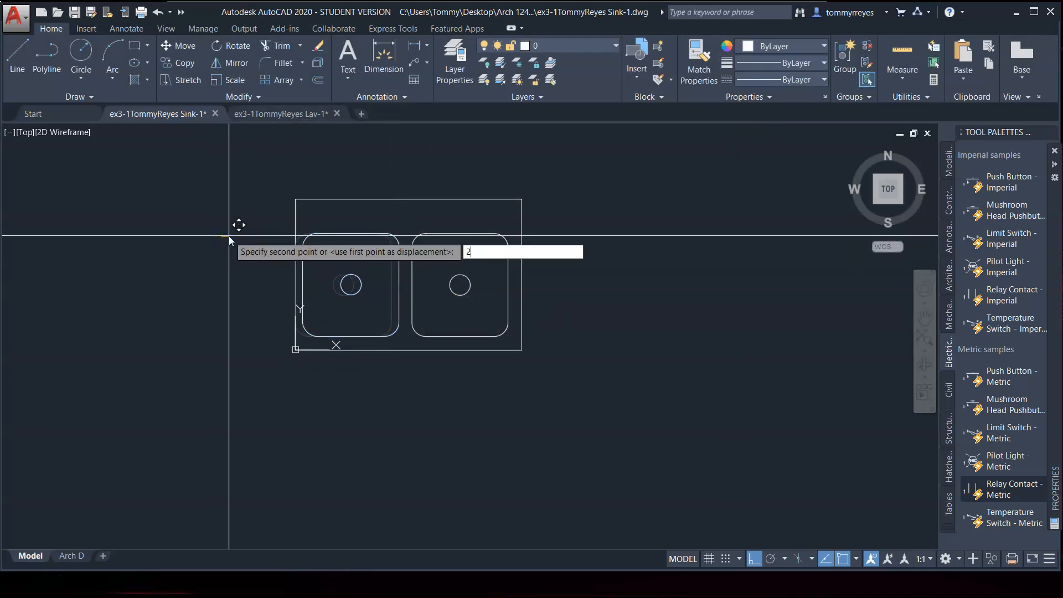
{"action": "key", "text": "Return"}
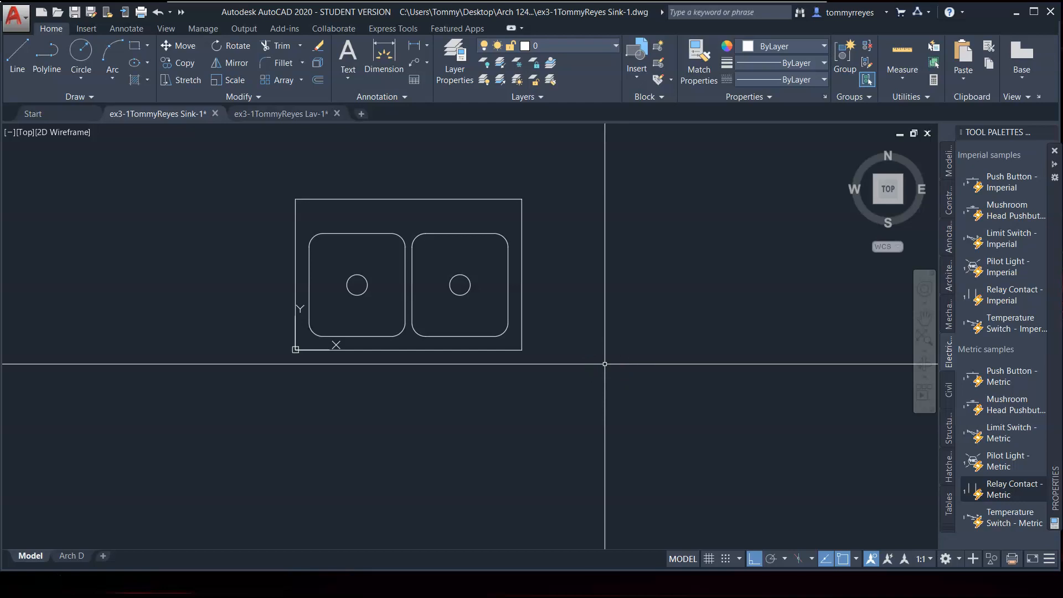
Draw a faucet-hole circle with a 3/4" radius in the strip above the two bowls, near the middle
{"action": "type", "text": "c"}
{"action": "key", "text": "Return"}
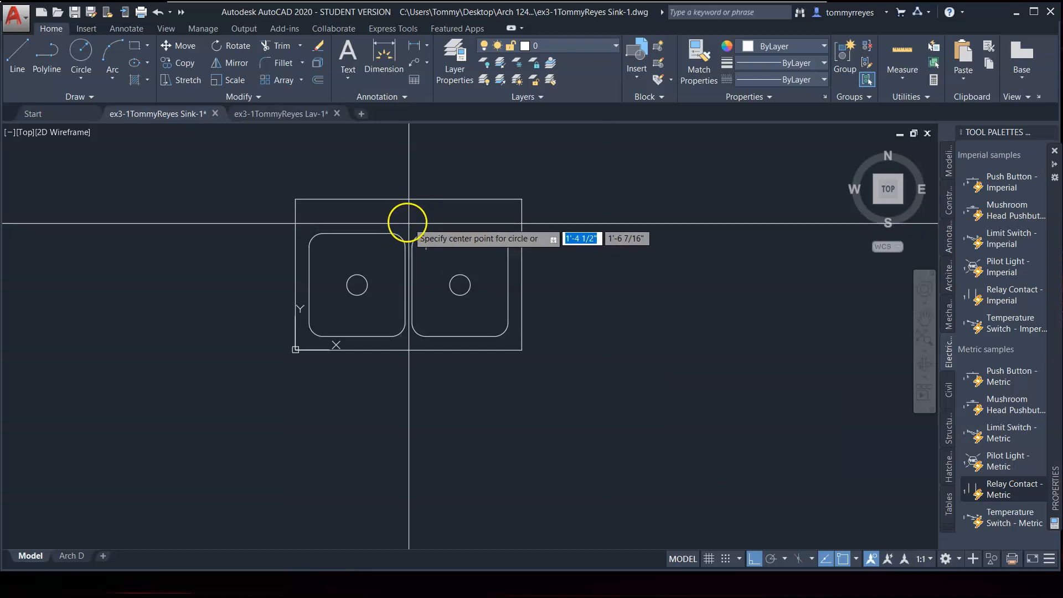
{"action": "scroll", "coordinate": [406, 222], "scroll_direction": "up", "scroll_amount": 5}
{"action": "left_click", "coordinate": [403, 205]}
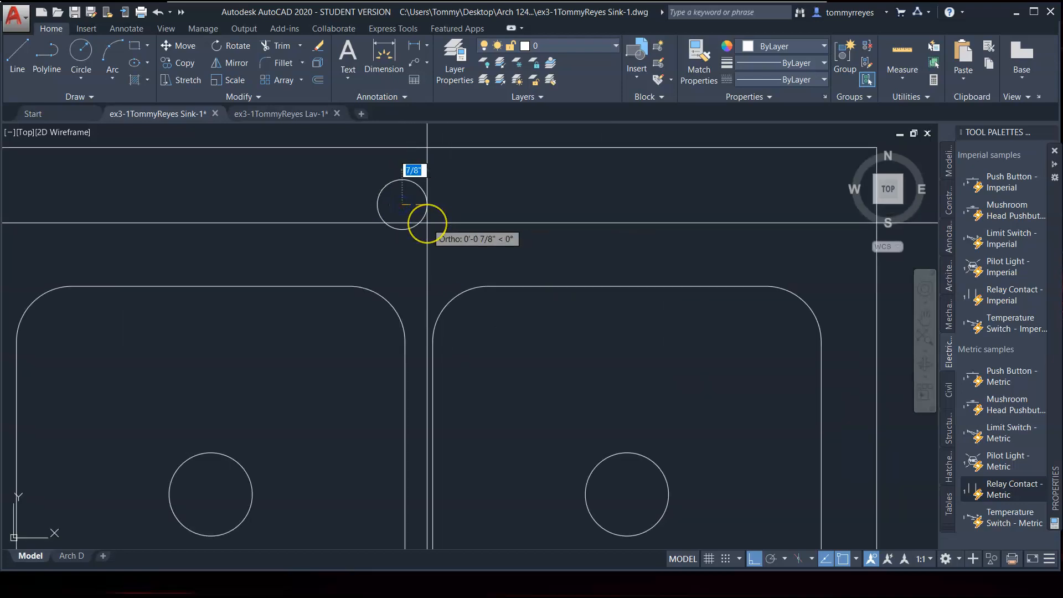
{"action": "type", "text": "3"}
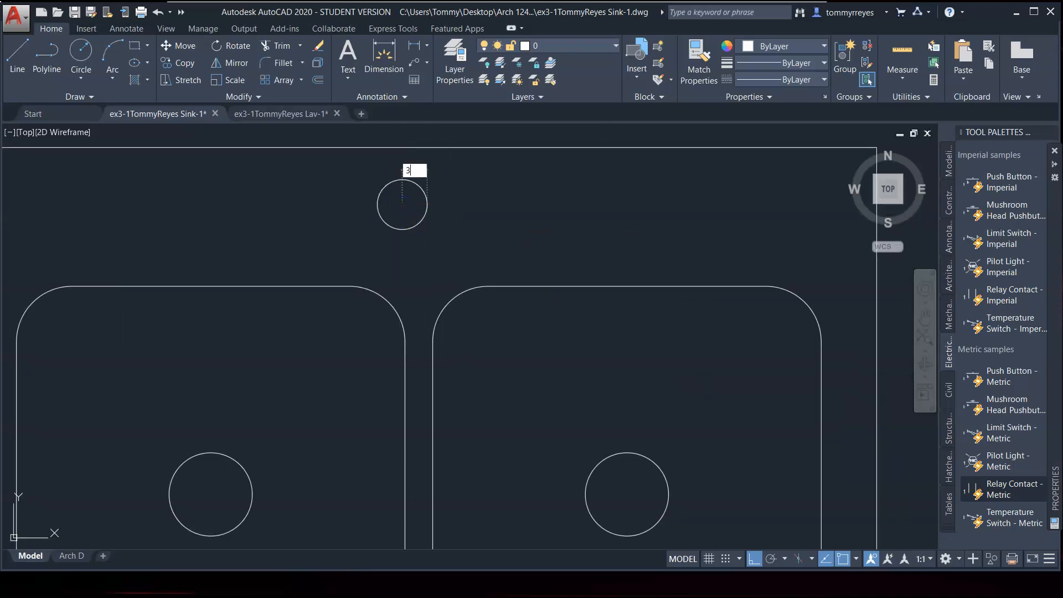
{"action": "type", "text": "/4"}
{"action": "key", "text": "Return"}
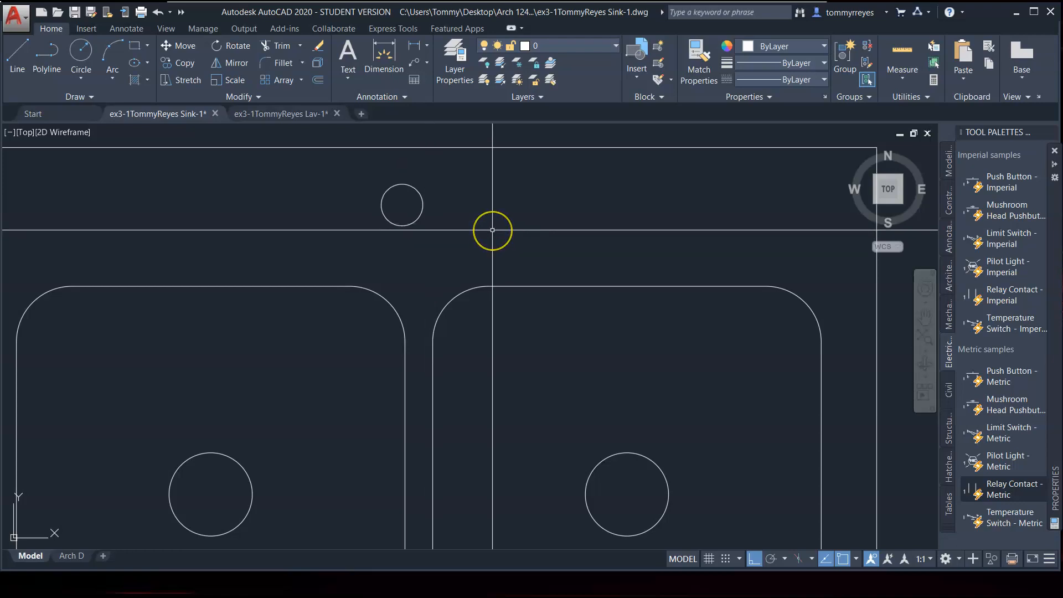
Move the faucet-hole circle by its center to the midpoint of the outer rectangle's top edge
{"action": "scroll", "coordinate": [747, 277], "scroll_direction": "down", "scroll_amount": 4}
{"action": "scroll", "coordinate": [636, 230], "scroll_direction": "up", "scroll_amount": 2}
{"action": "left_click", "coordinate": [630, 229]}
{"action": "left_click", "coordinate": [581, 265]}
{"action": "type", "text": "m"}
{"action": "key", "text": "Return"}
{"action": "left_click", "coordinate": [604, 244]}
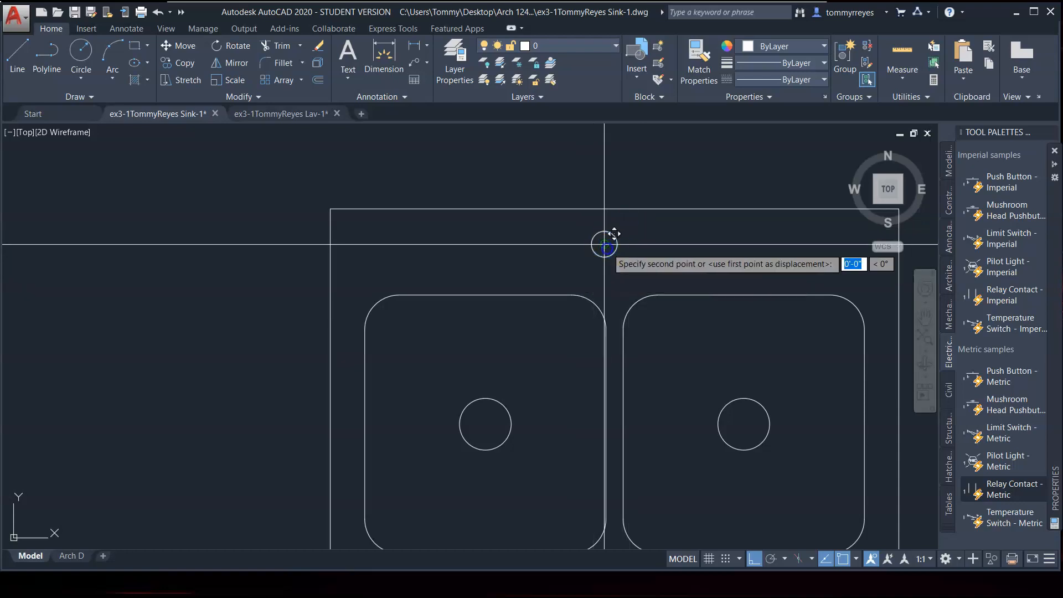
{"action": "left_click", "coordinate": [613, 209]}
Copy the faucet-hole circle 3.5" to the left along the rectangle's top edge
{"action": "left_click", "coordinate": [626, 187]}
{"action": "left_click", "coordinate": [605, 198]}
{"action": "type", "text": "m"}
{"action": "key", "text": "Return"}
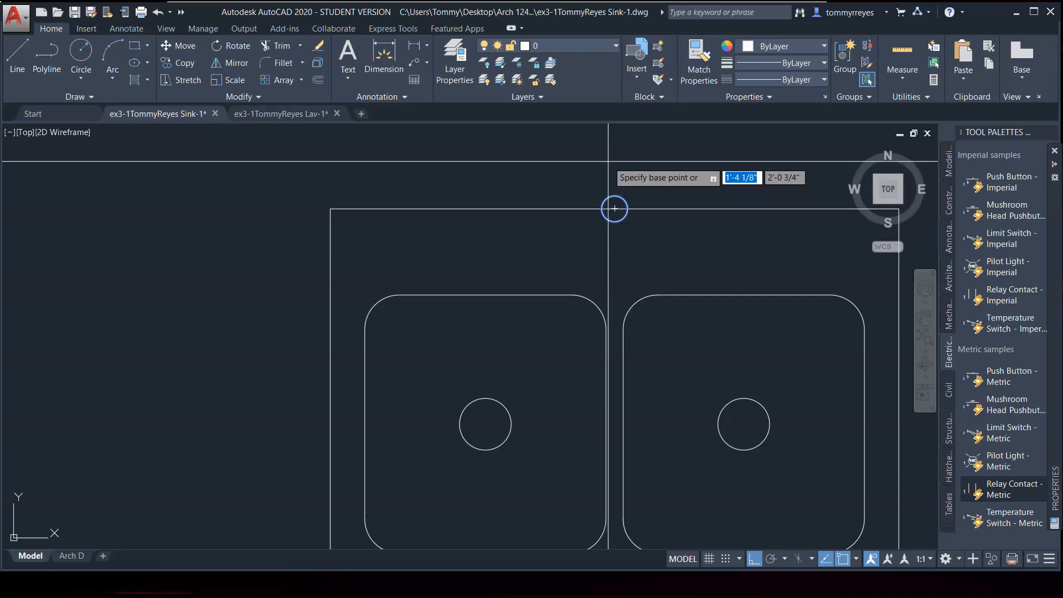
{"action": "left_click", "coordinate": [614, 209]}
{"action": "type", "text": "3.5"}
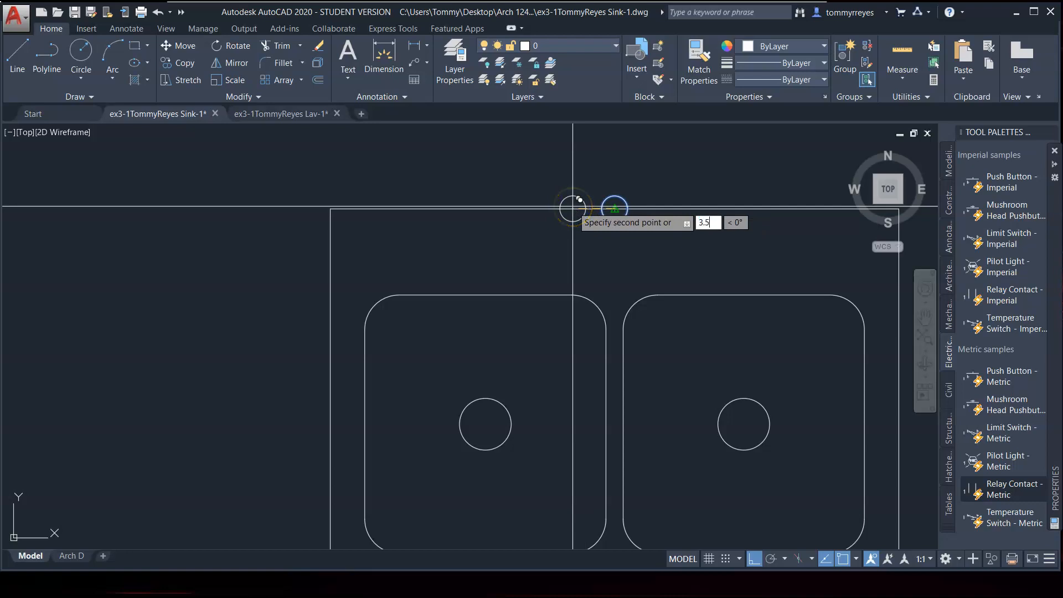
{"action": "key", "text": "Return"}
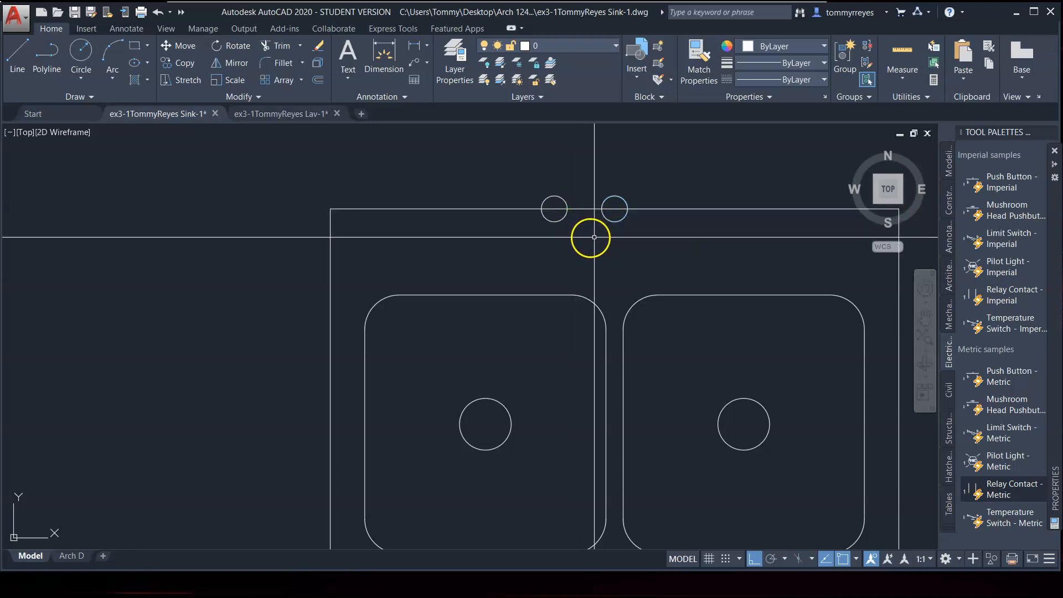
Copy the middle faucet-hole circle 3.5" to the right along the rectangle's top edge
{"action": "key", "text": "Return"}
{"action": "key", "text": "Return"}
{"action": "left_click", "coordinate": [623, 219]}
{"action": "key", "text": "Return"}
{"action": "left_click", "coordinate": [614, 208]}
{"action": "type", "text": "3"}
{"action": "type", "text": "5"}
{"action": "key", "text": "Return"}
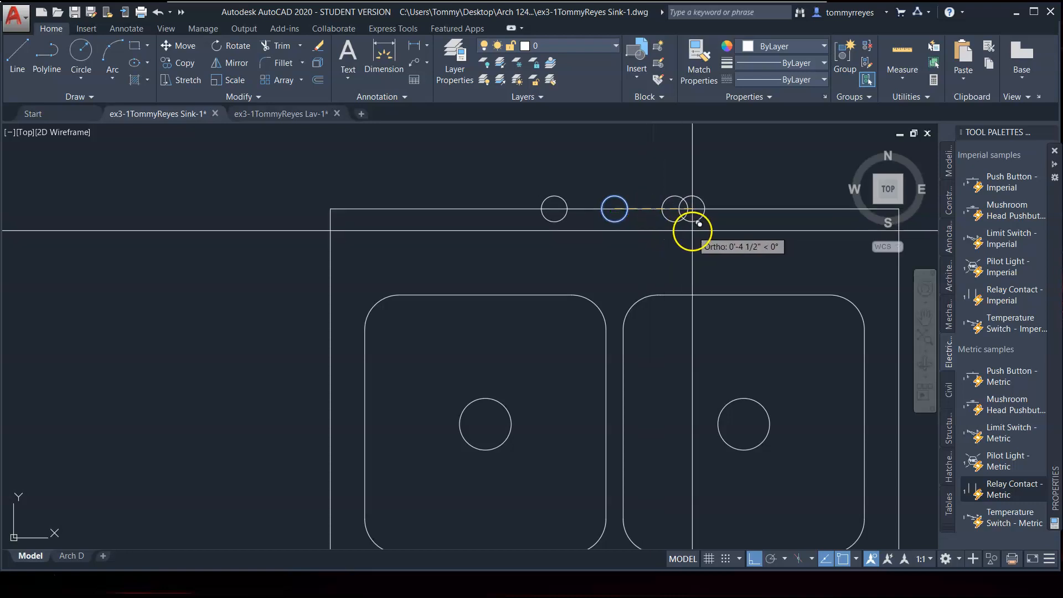
{"action": "key", "text": "Return"}
Draw a vertical guide line from the left bowl's top midpoint to the rectangle's top edge and a horizontal one rightward from its midpoint
{"action": "key", "text": "l"}
{"action": "key", "text": "Return"}
{"action": "left_click", "coordinate": [486, 295]}
{"action": "left_click", "coordinate": [489, 209]}
{"action": "key", "text": "Return"}
{"action": "key", "text": "Return"}
{"action": "left_click", "coordinate": [485, 252]}
{"action": "left_click", "coordinate": [752, 251]}
{"action": "key", "text": "Return"}
{"action": "key", "text": "Return"}
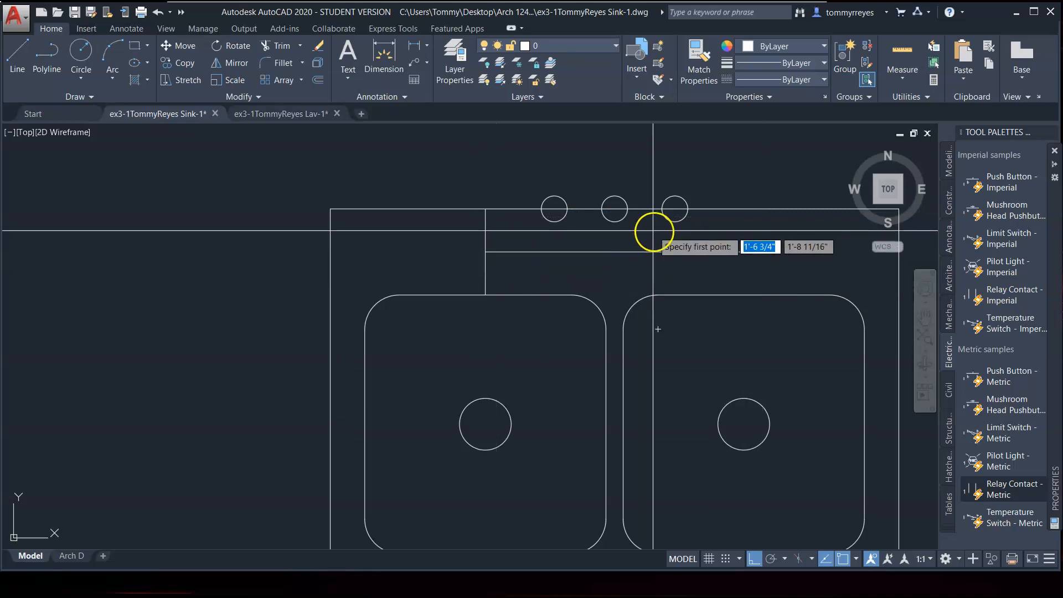
{"action": "key", "text": "Escape"}
{"action": "left_click", "coordinate": [673, 214]}
{"action": "left_click", "coordinate": [592, 227]}
{"action": "type", "text": "m"}
{"action": "key", "text": "Return"}
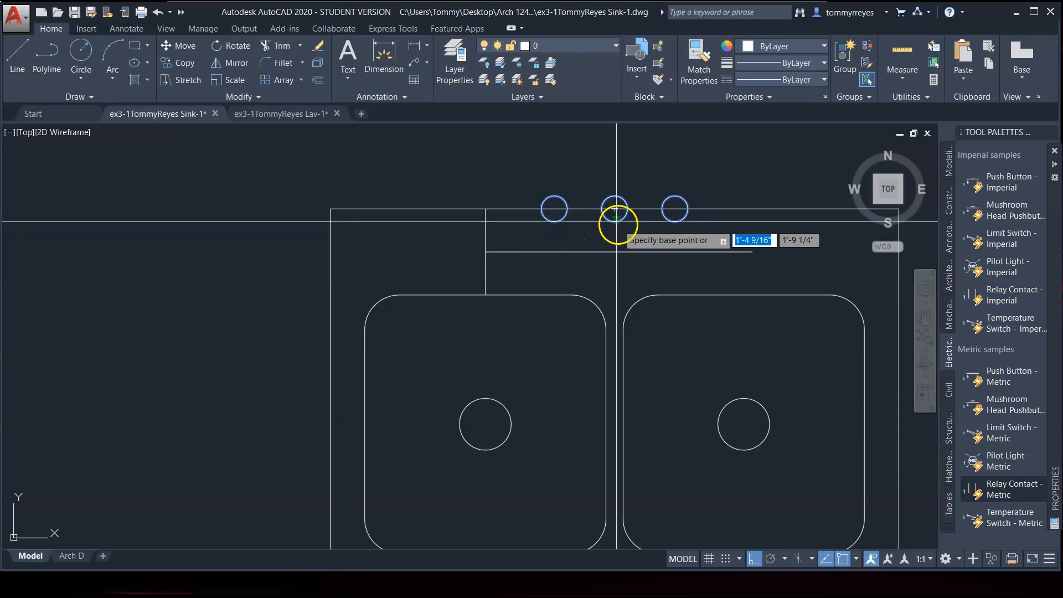
{"action": "key", "text": "Escape"}
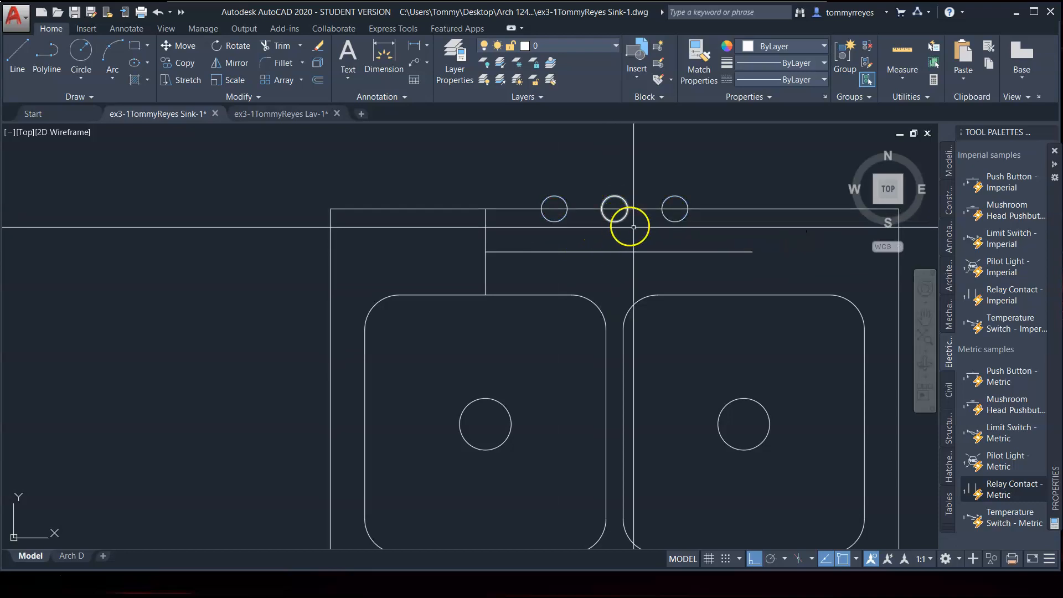
Move the three faucet-hole circles straight down from the middle circle's center onto the horizontal guide line
{"action": "left_click", "coordinate": [705, 214]}
{"action": "left_click", "coordinate": [543, 230]}
{"action": "type", "text": "m"}
{"action": "key", "text": "Return"}
{"action": "left_click", "coordinate": [615, 209]}
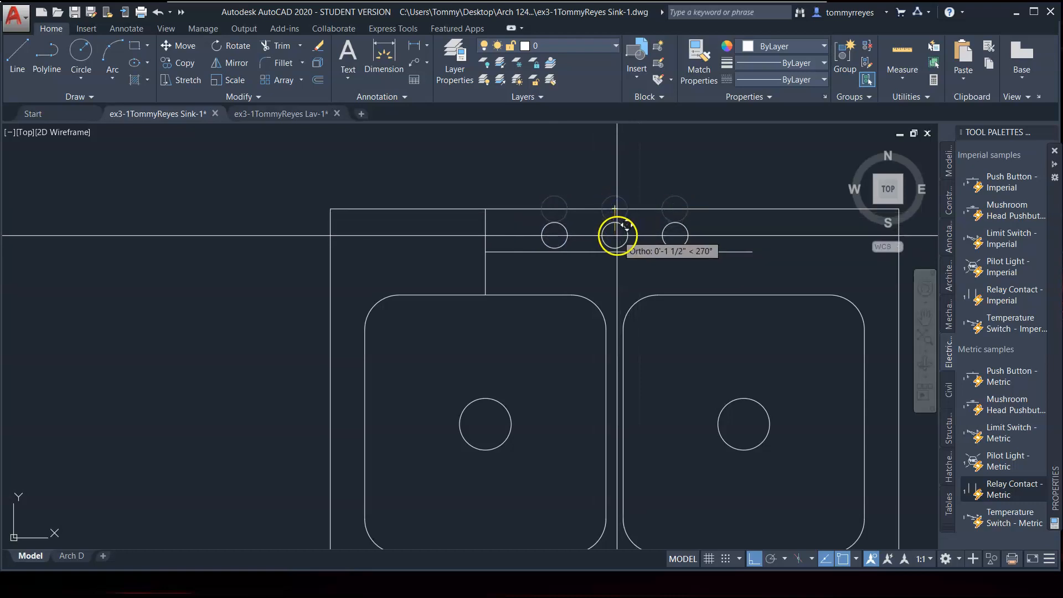
{"action": "left_click", "coordinate": [615, 248]}
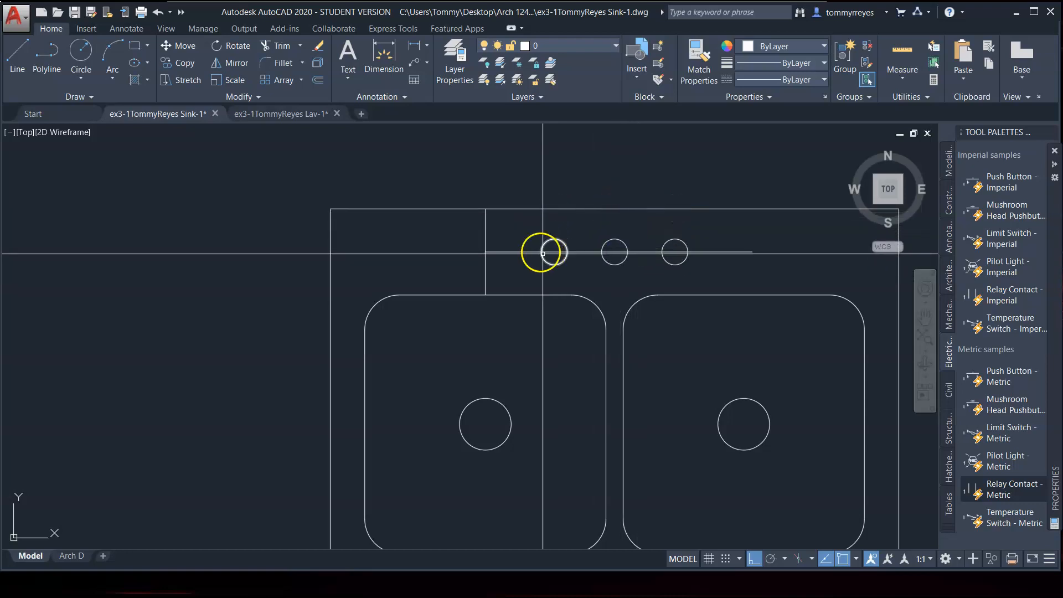
Erase the vertical and horizontal guide lines above the bowls
{"action": "left_click", "coordinate": [507, 237]}
{"action": "left_click", "coordinate": [454, 268]}
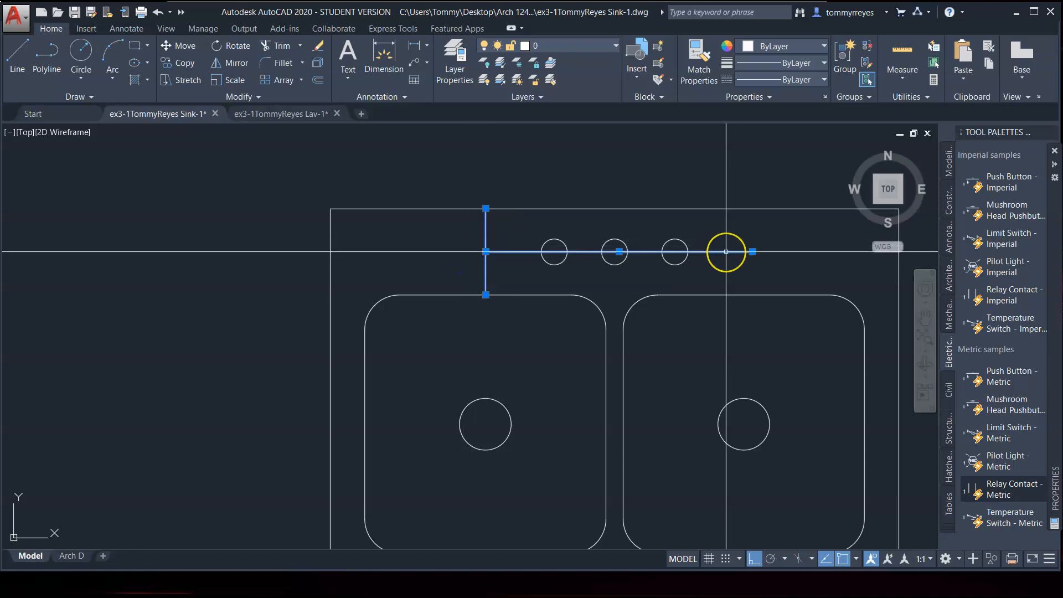
{"action": "key", "text": "Delete"}
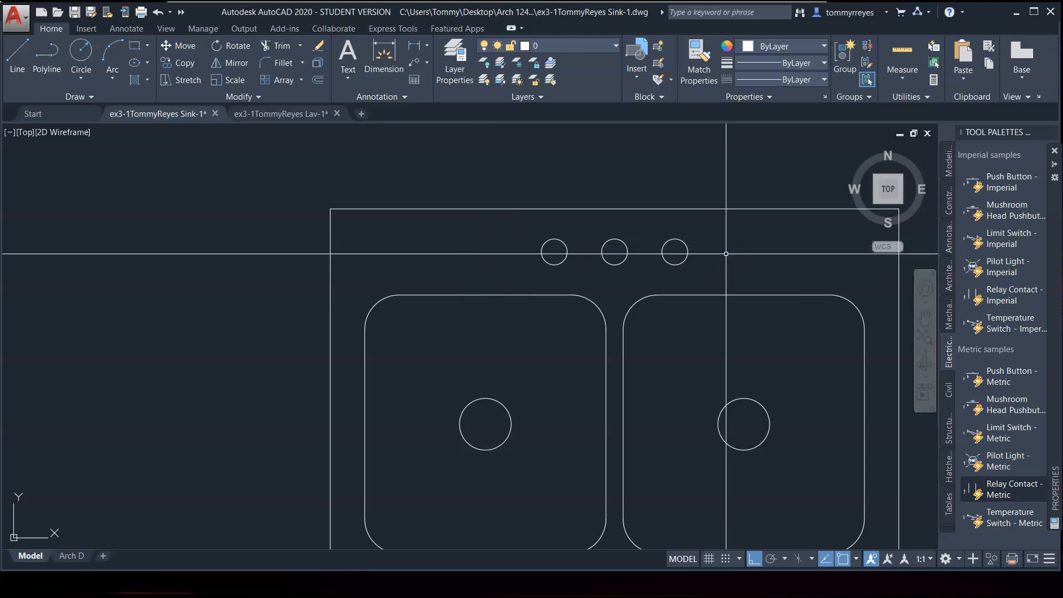
Check the finished double-bowl sink and save the Sink-1 drawing
{"action": "scroll", "coordinate": [691, 233], "scroll_direction": "down", "scroll_amount": 8}
{"action": "middle_click_drag", "start_coordinate": [659, 244], "coordinate": [589, 214]}
{"action": "scroll", "coordinate": [589, 214], "scroll_direction": "up", "scroll_amount": 8}
{"action": "scroll", "coordinate": [591, 188], "scroll_direction": "down", "scroll_amount": 4}
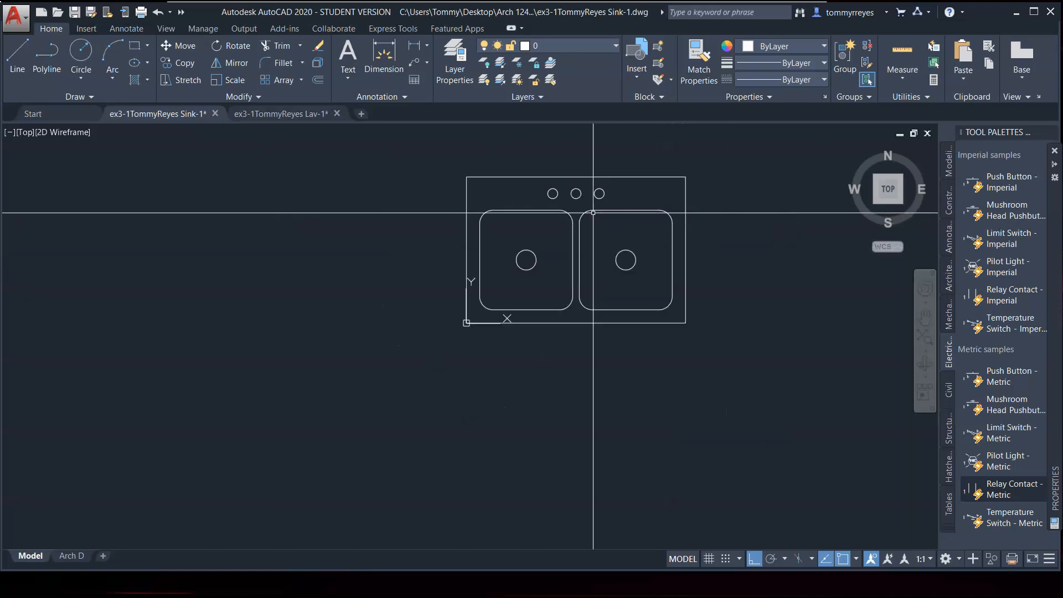
{"action": "scroll", "coordinate": [600, 201], "scroll_direction": "up", "scroll_amount": 5}
{"action": "middle_click_drag", "start_coordinate": [617, 197], "coordinate": [606, 208]}
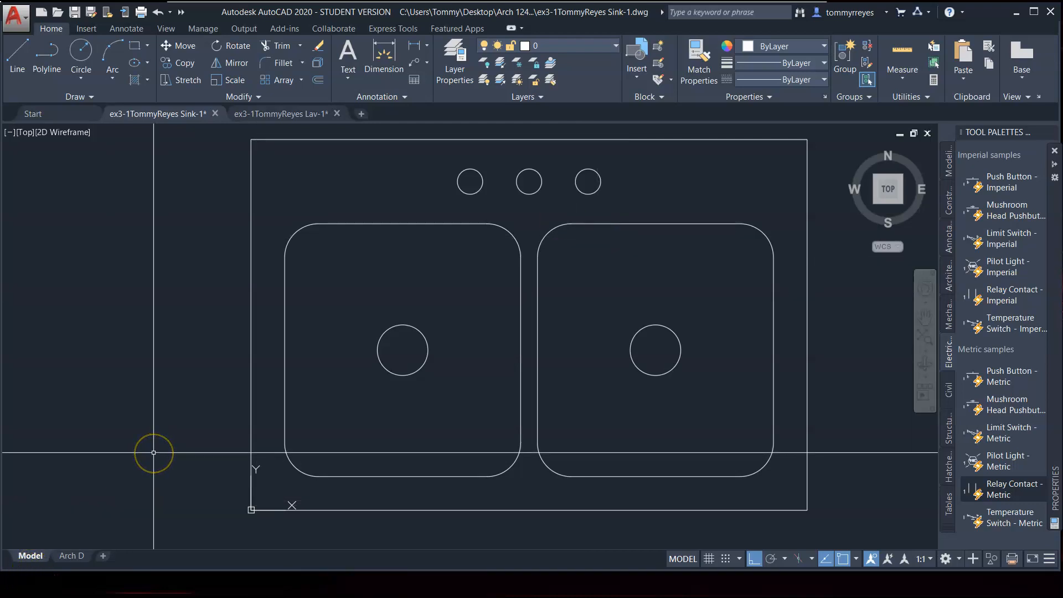
{"action": "key", "text": "ctrl+s"}
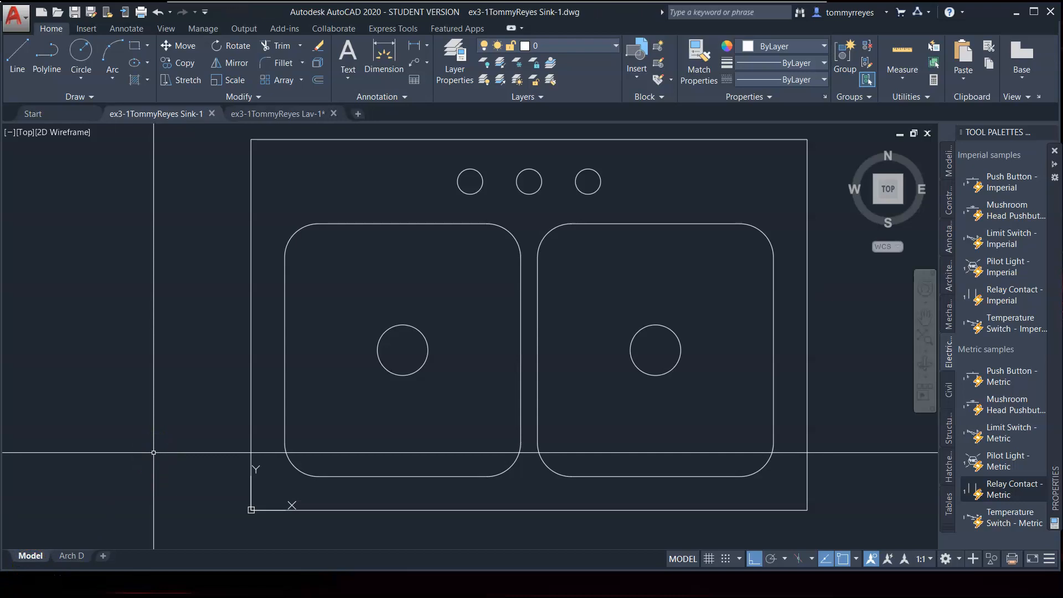
Save the drawing as a new file in the Assignments folder, replacing "Sink-1" in the name with "Water Closet"
{"action": "key", "text": "ctrl+shift+s"}
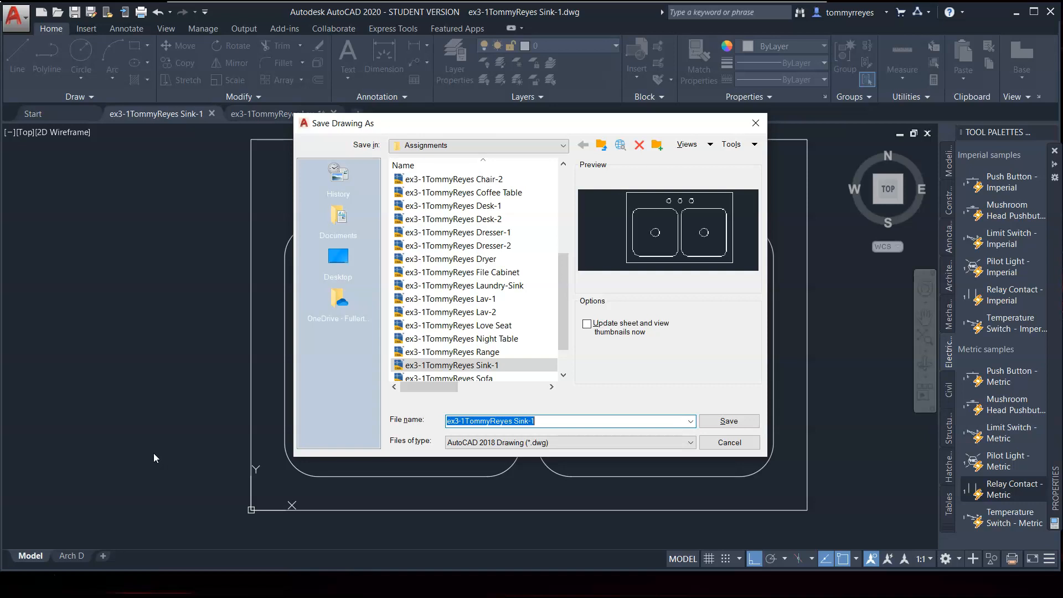
{"action": "key", "text": "End"}
{"action": "key", "text": "BackSpace"}
{"action": "key", "text": "BackSpace"}
{"action": "key", "text": "BackSpace"}
{"action": "key", "text": "BackSpace"}
{"action": "key", "text": "BackSpace"}
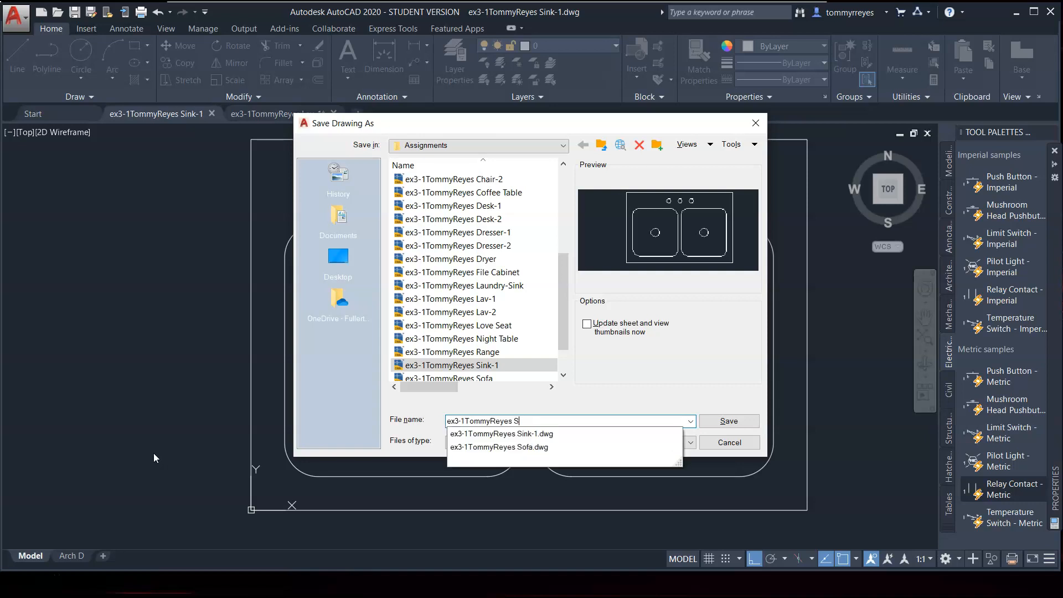
{"action": "key", "text": "BackSpace"}
{"action": "type", "text": "Water Closet"}
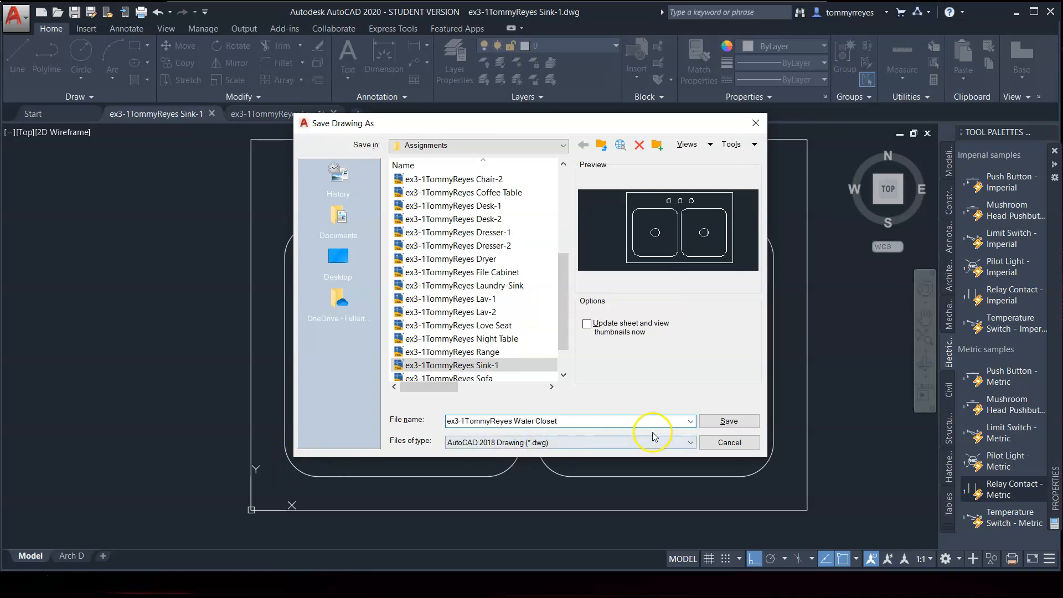
{"action": "left_click", "coordinate": [730, 423]}
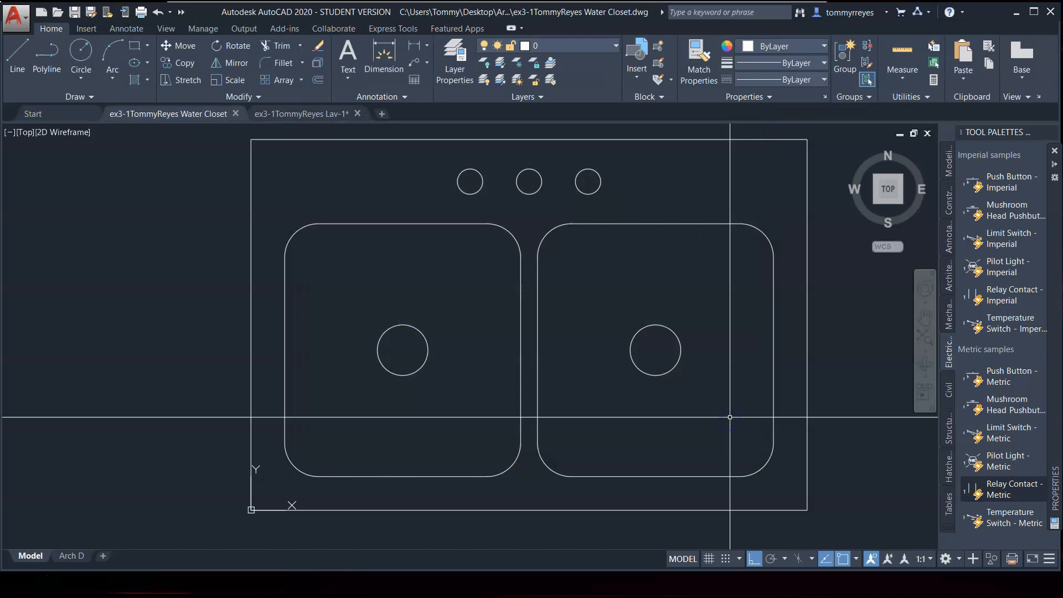
Delete all of the sink geometry from the Water Closet drawing
{"action": "scroll", "coordinate": [587, 360], "scroll_direction": "down", "scroll_amount": 8}
{"action": "left_click", "coordinate": [660, 310]}
{"action": "left_click", "coordinate": [489, 406]}
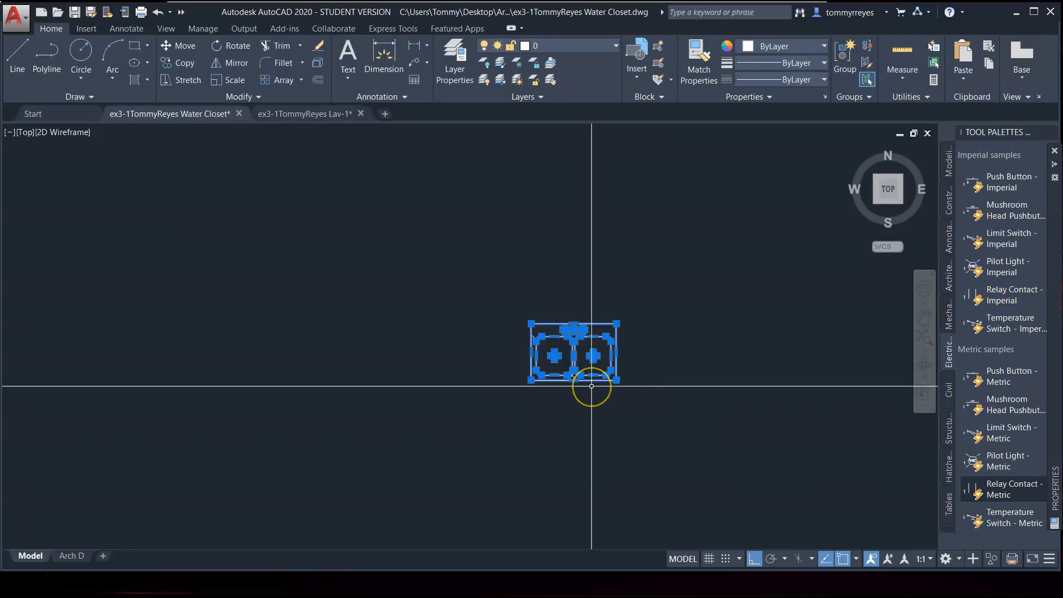
{"action": "key", "text": "Delete"}
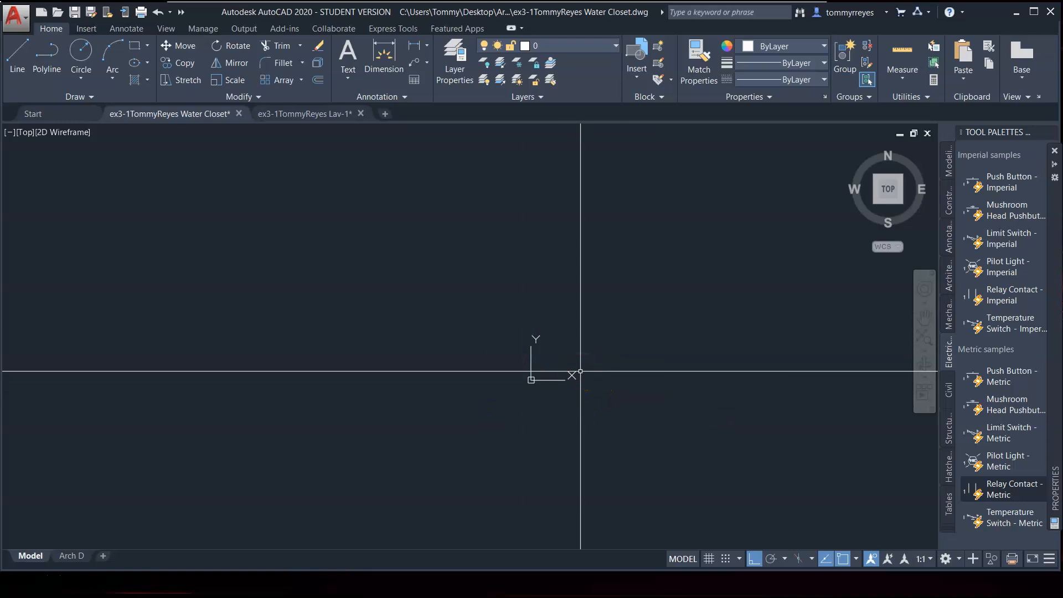
Draw a rectangle 1'8" wide and 9" high for the water closet tank
{"action": "type", "text": "rec"}
{"action": "key", "text": "Return"}
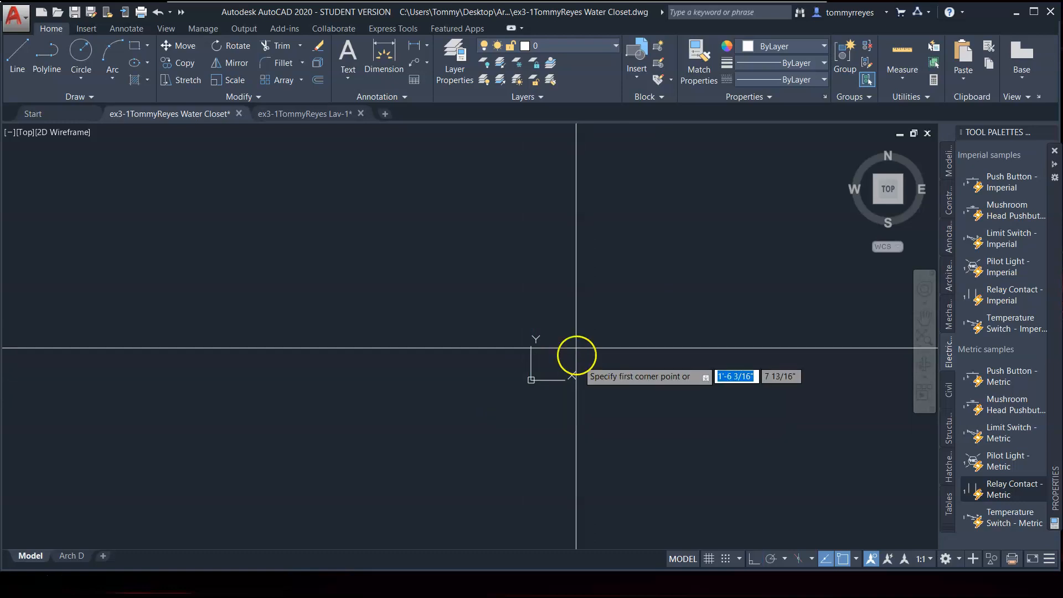
{"action": "left_click", "coordinate": [552, 318]}
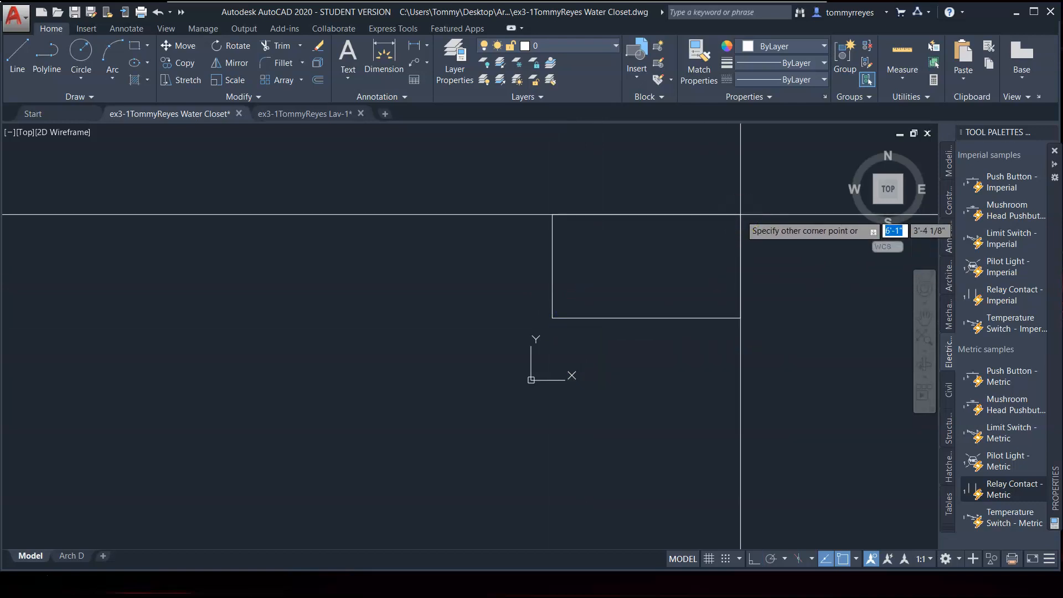
{"action": "type", "text": "1'8"}
{"action": "key", "text": "Tab"}
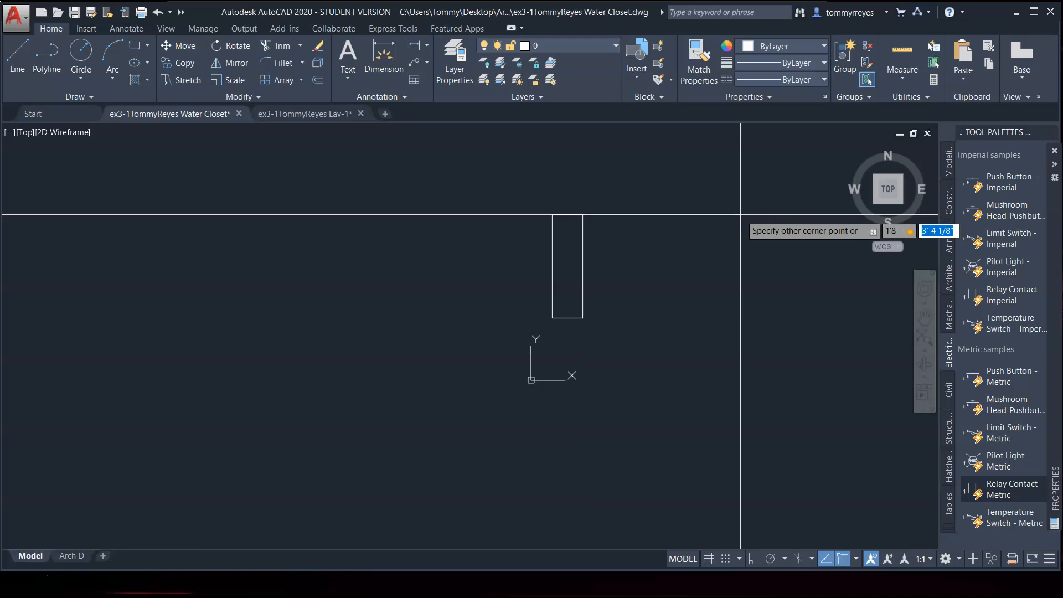
{"action": "type", "text": "9"}
{"action": "key", "text": "Return"}
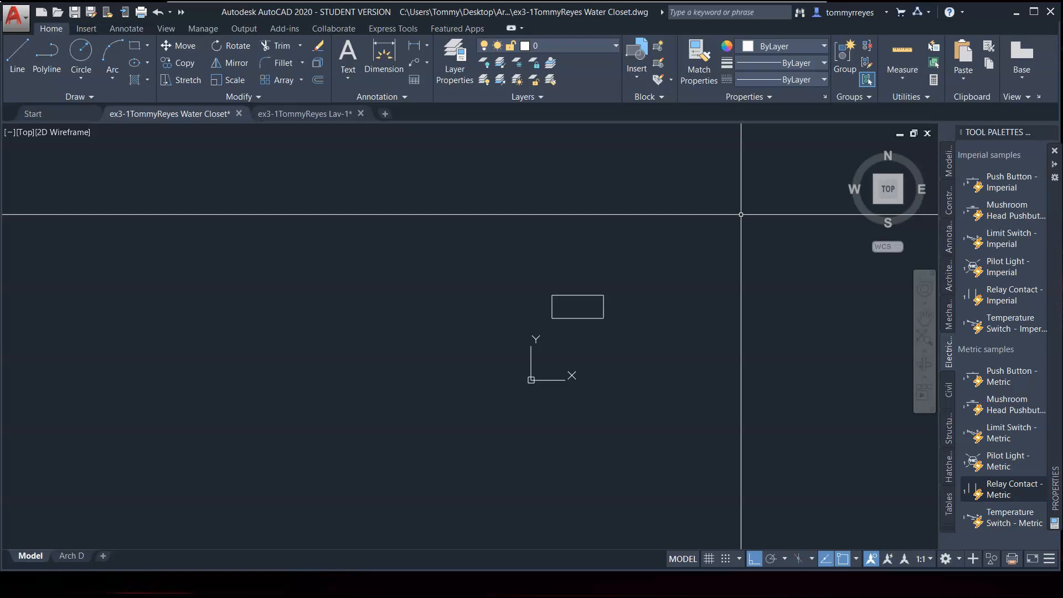
Fillet the two right-hand corners of the tank rectangle with a 1" radius
{"action": "scroll", "coordinate": [581, 316], "scroll_direction": "up", "scroll_amount": 8}
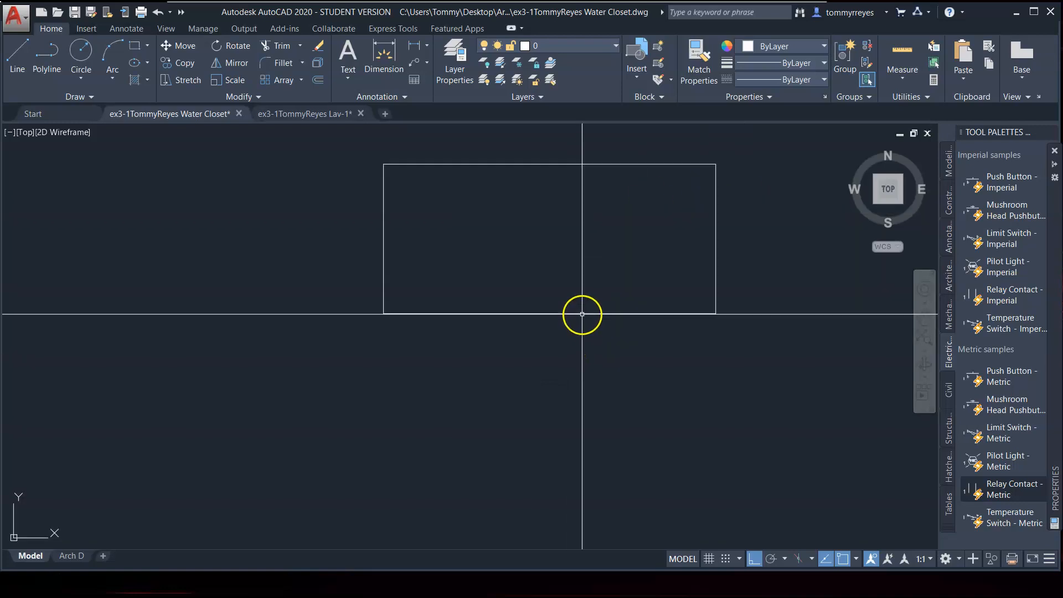
{"action": "type", "text": "f"}
{"action": "key", "text": "Return"}
{"action": "type", "text": "1"}
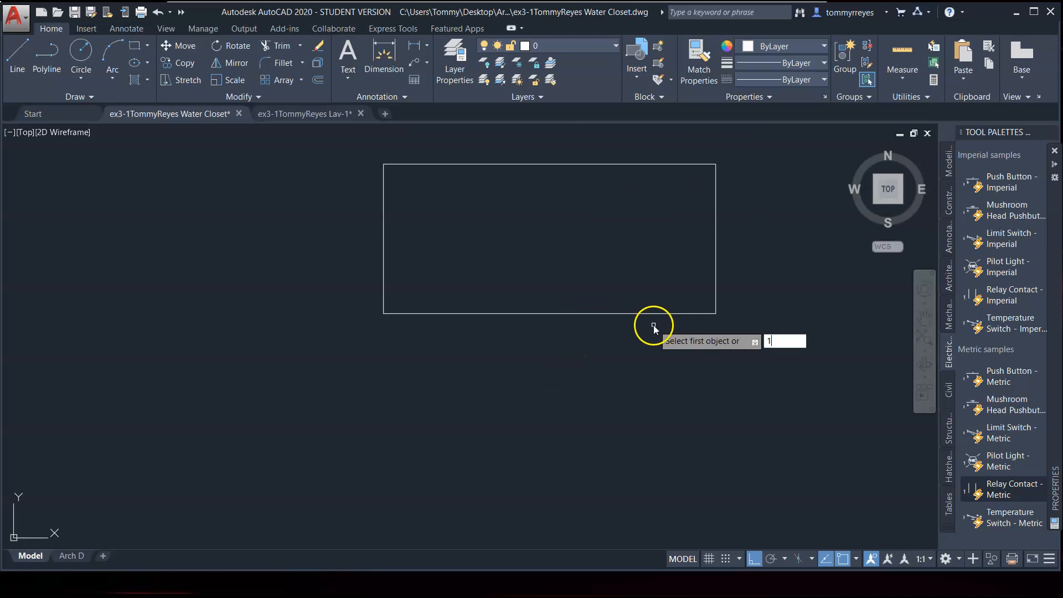
{"action": "key", "text": "BackSpace"}
{"action": "type", "text": "r"}
{"action": "key", "text": "Return"}
{"action": "type", "text": "1"}
{"action": "key", "text": "Return"}
{"action": "left_click", "coordinate": [695, 314]}
{"action": "left_click", "coordinate": [715, 285]}
{"action": "left_click", "coordinate": [716, 202]}
{"action": "left_click", "coordinate": [691, 165]}
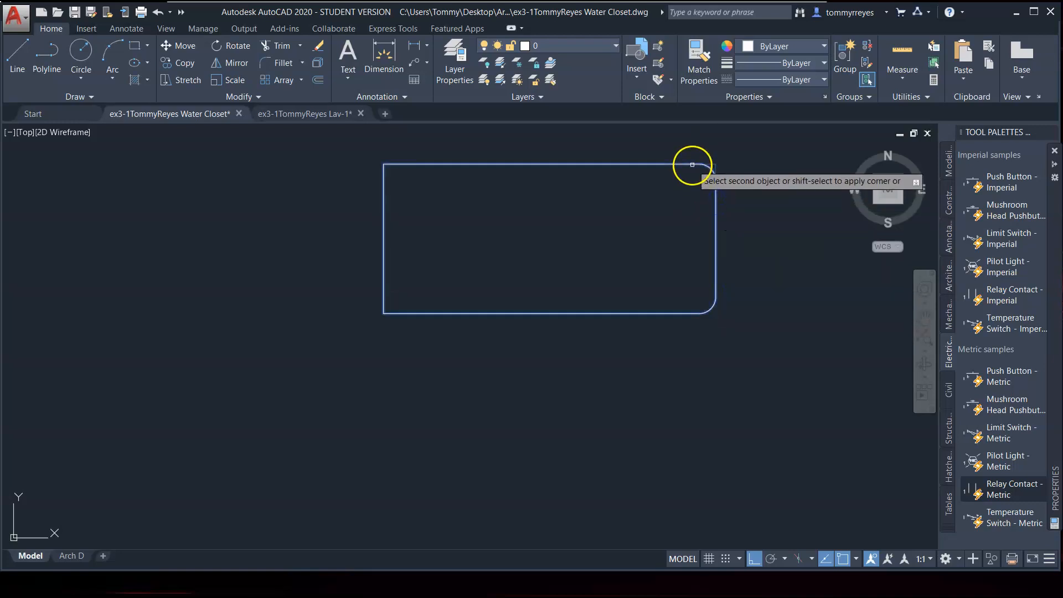
Fillet the two left-hand corners of the tank rectangle with the same 1" radius
{"action": "left_click", "coordinate": [415, 165]}
{"action": "left_click", "coordinate": [384, 187]}
{"action": "left_click", "coordinate": [384, 270]}
{"action": "left_click", "coordinate": [407, 313]}
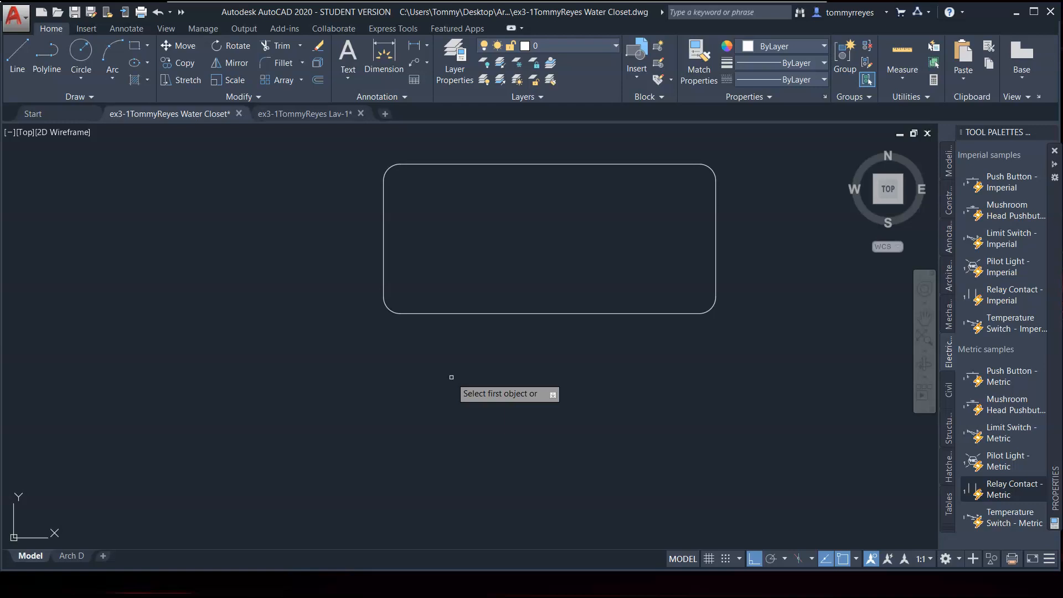
{"action": "key", "text": "Escape"}
Draw an upright ellipse for the bowl with a 1'5" vertical axis and a 6" horizontal half-axis
{"action": "type", "text": "el"}
{"action": "key", "text": "Return"}
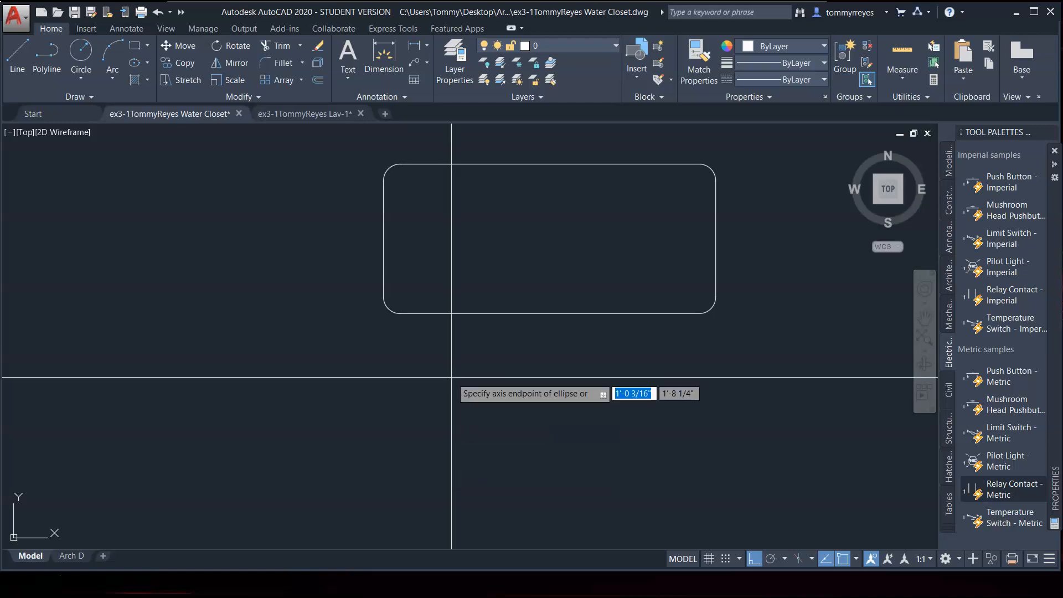
{"action": "left_click", "coordinate": [533, 439]}
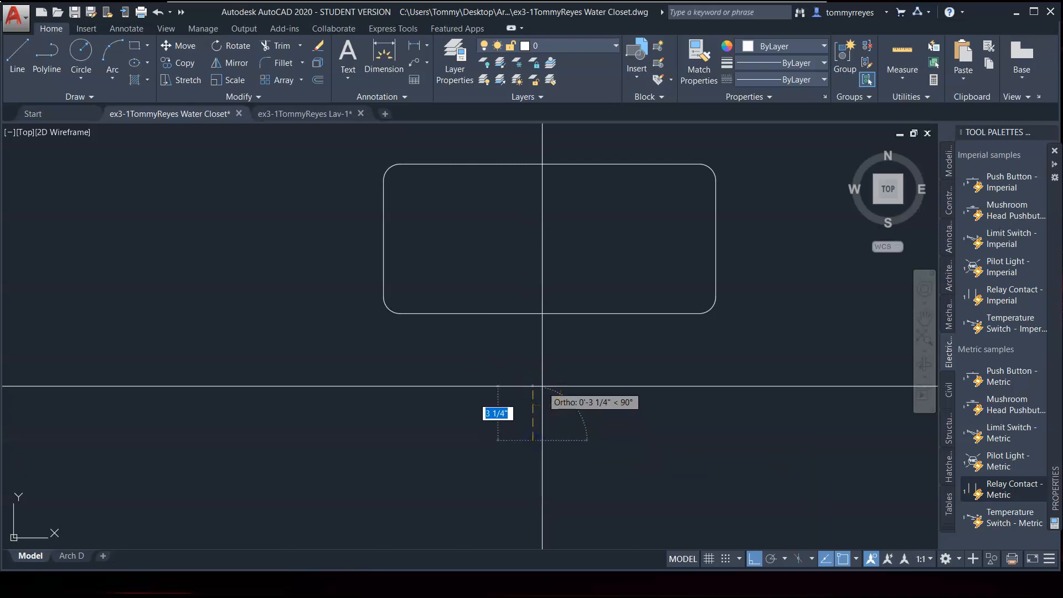
{"action": "type", "text": "1'5"}
{"action": "key", "text": "Return"}
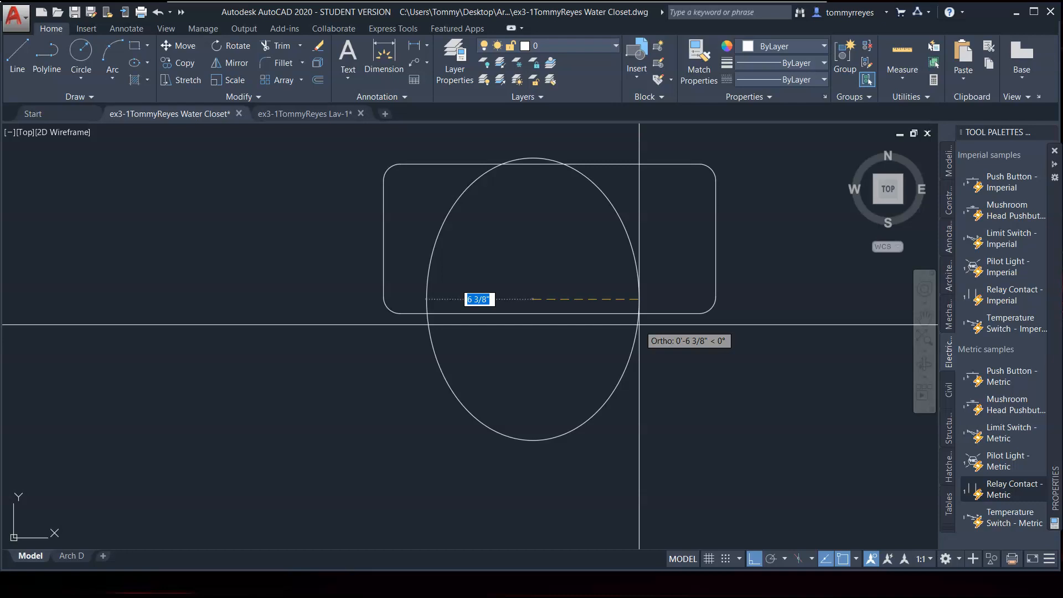
{"action": "type", "text": "6"}
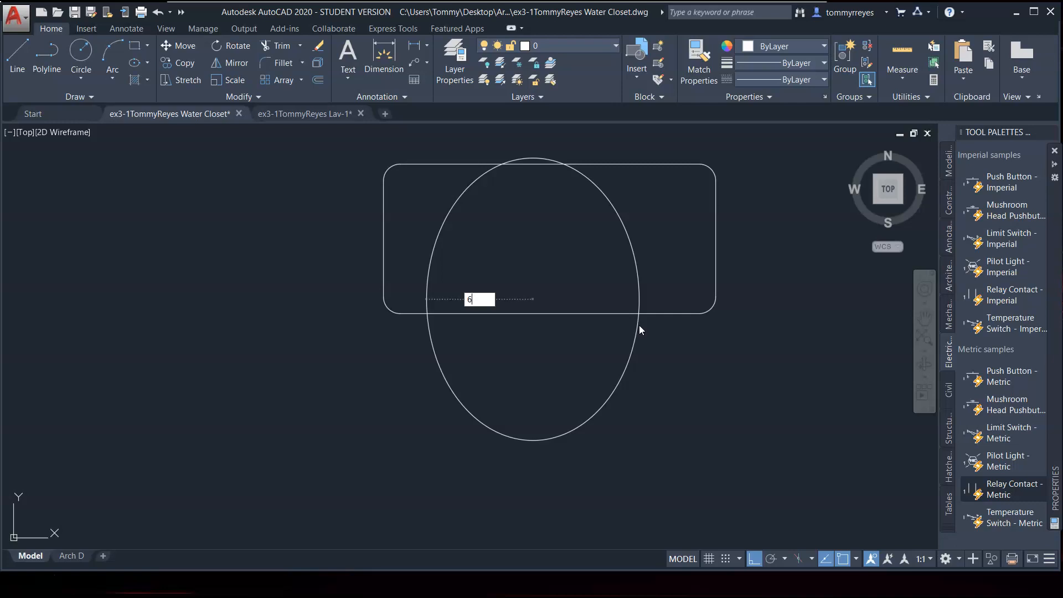
{"action": "key", "text": "Return"}
Move the ellipse by its top quadrant to the midpoint of the tank's lower edge
{"action": "left_click", "coordinate": [604, 211]}
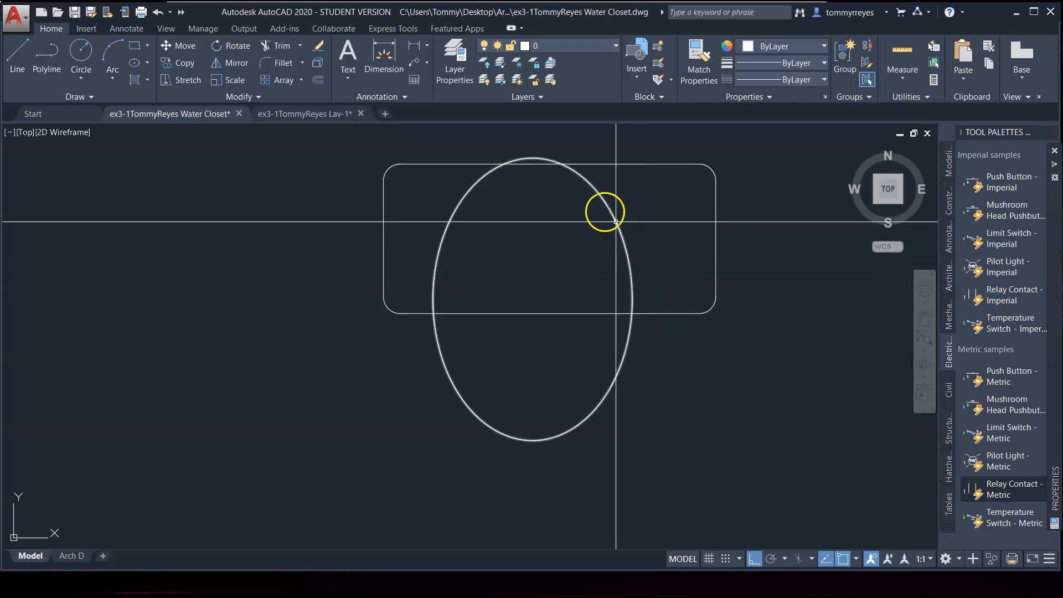
{"action": "left_click", "coordinate": [605, 232]}
{"action": "left_click", "coordinate": [614, 197]}
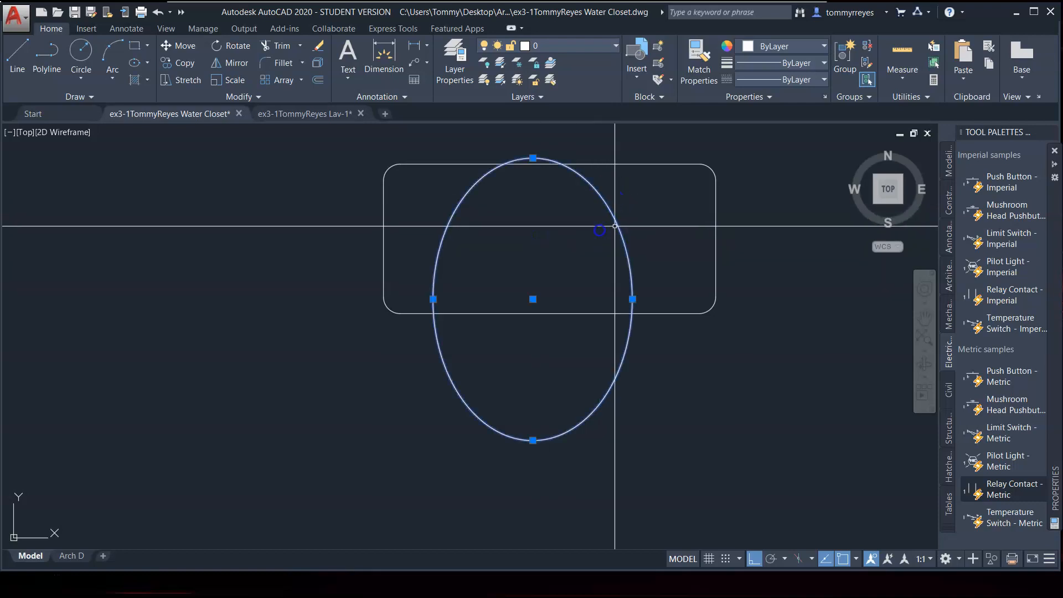
{"action": "type", "text": "m"}
{"action": "key", "text": "Return"}
{"action": "left_click", "coordinate": [533, 158]}
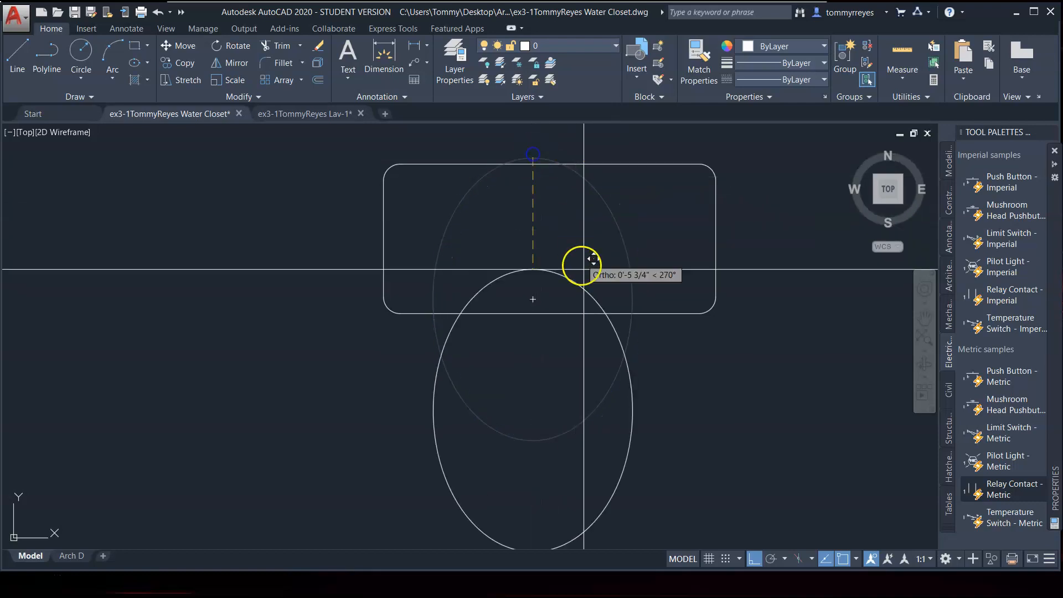
{"action": "left_click", "coordinate": [549, 314]}
{"action": "scroll", "coordinate": [657, 252], "scroll_direction": "down", "scroll_amount": 5}
{"action": "scroll", "coordinate": [657, 252], "scroll_direction": "up", "scroll_amount": 6}
{"action": "scroll", "coordinate": [656, 333], "scroll_direction": "down", "scroll_amount": 4}
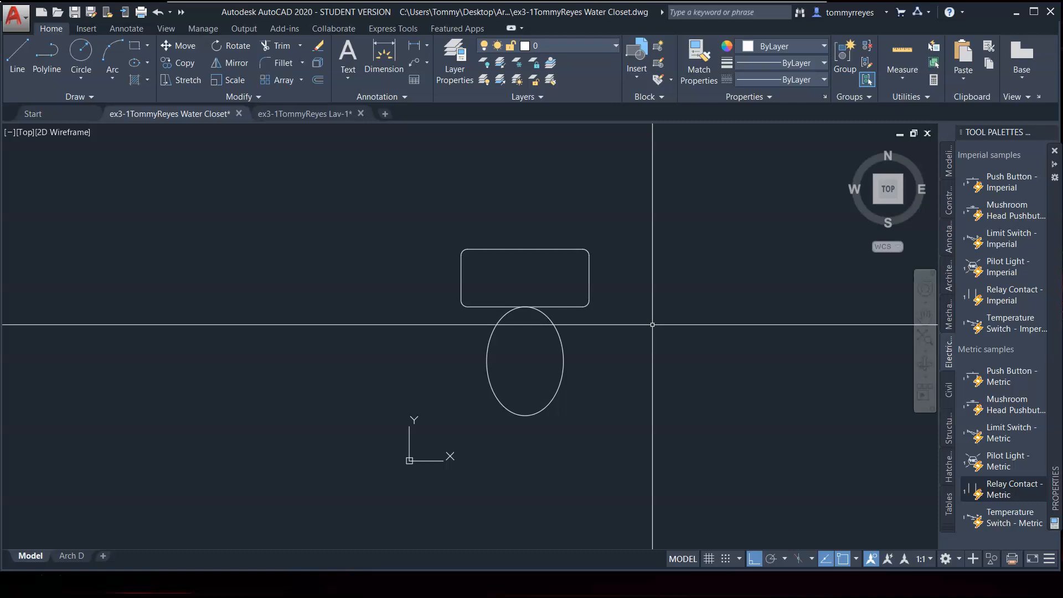
Save the Water Closet drawing and save a copy in the Assignments folder, replacing "Water Closet" in the name with "Tree"
{"action": "key", "text": "ctrl+s"}
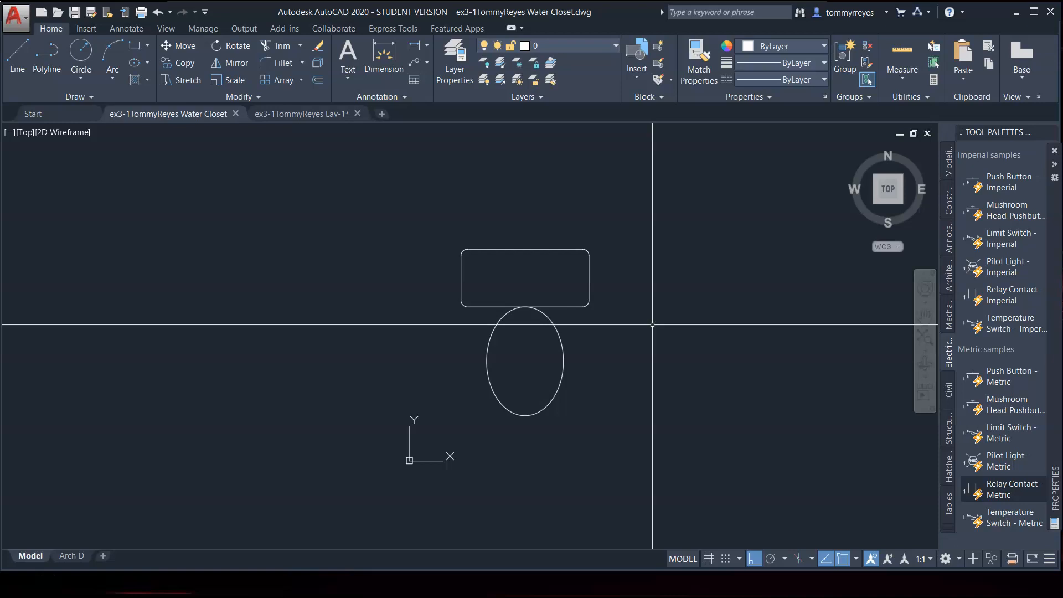
{"action": "key", "text": "ctrl+shift+s"}
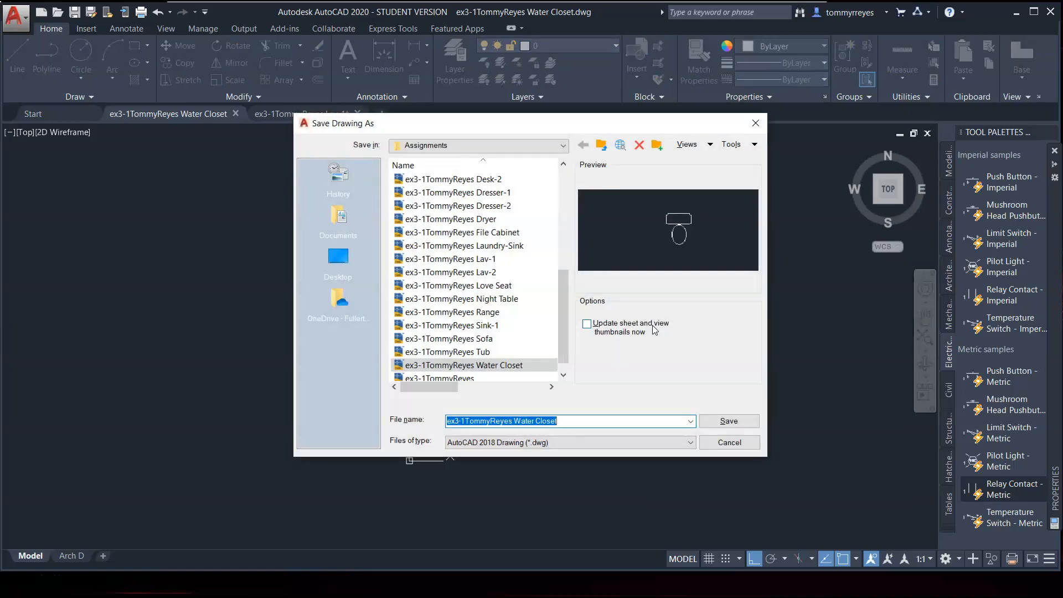
{"action": "key", "text": "End"}
{"action": "key", "text": "BackSpace"}
{"action": "key", "text": "BackSpace"}
{"action": "key", "text": "BackSpace"}
{"action": "key", "text": "BackSpace"}
{"action": "key", "text": "BackSpace"}
{"action": "key", "text": "BackSpace"}
{"action": "key", "text": "BackSpace"}
{"action": "key", "text": "BackSpace"}
{"action": "key", "text": "BackSpace"}
{"action": "key", "text": "BackSpace"}
{"action": "key", "text": "BackSpace"}
{"action": "key", "text": "BackSpace"}
{"action": "type", "text": "Tree"}
{"action": "left_click", "coordinate": [725, 421]}
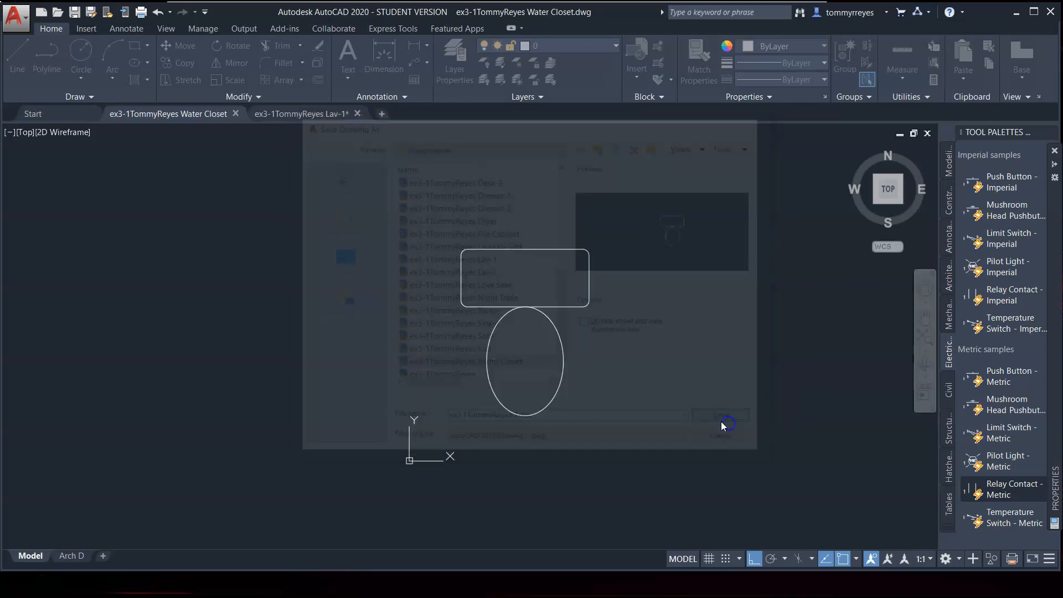
Delete the tank and bowl geometry from the Tree drawing
{"action": "left_click", "coordinate": [655, 205]}
{"action": "left_click", "coordinate": [434, 412]}
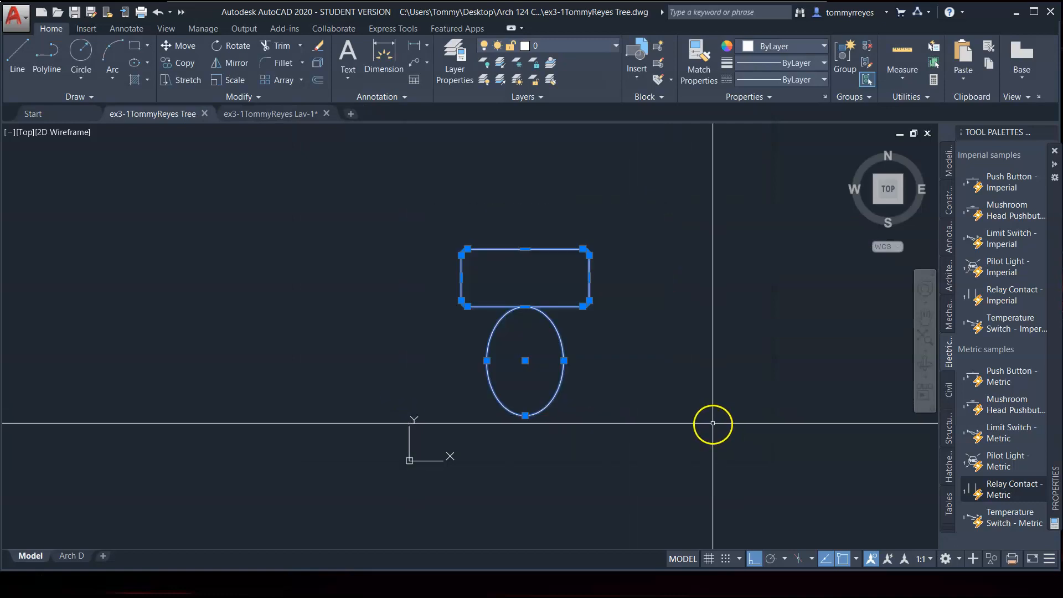
{"action": "key", "text": "Delete"}
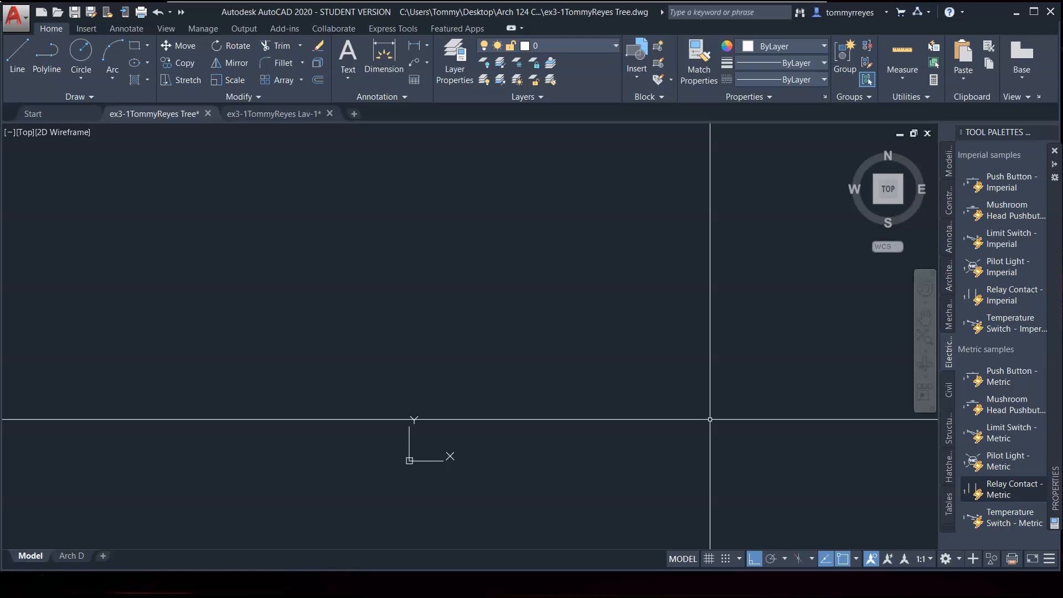
Draw a circle with a 12" radius near the origin
{"action": "type", "text": "c"}
{"action": "key", "text": "Return"}
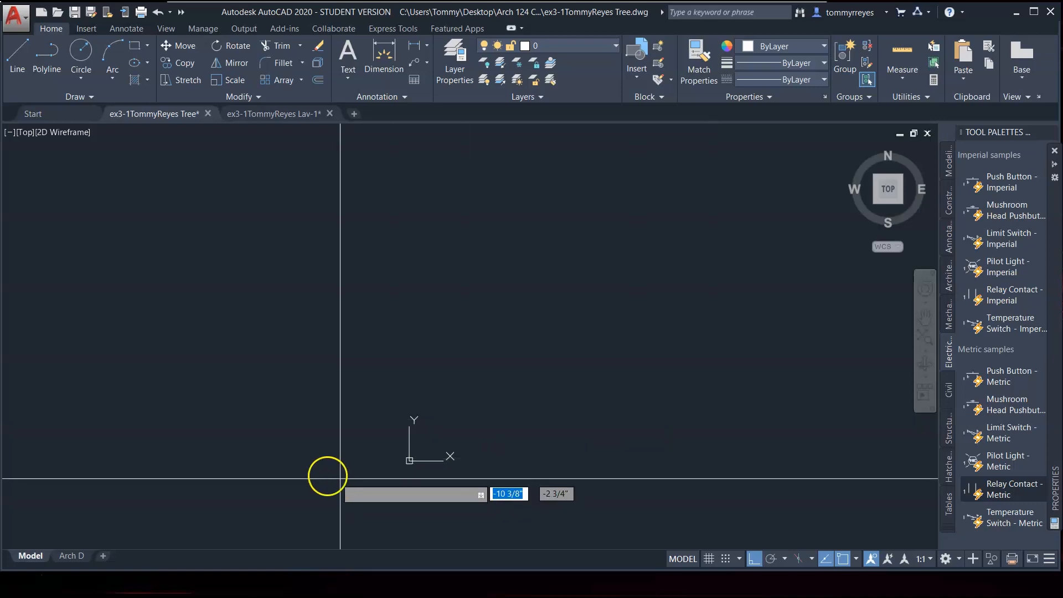
{"action": "left_click", "coordinate": [451, 403]}
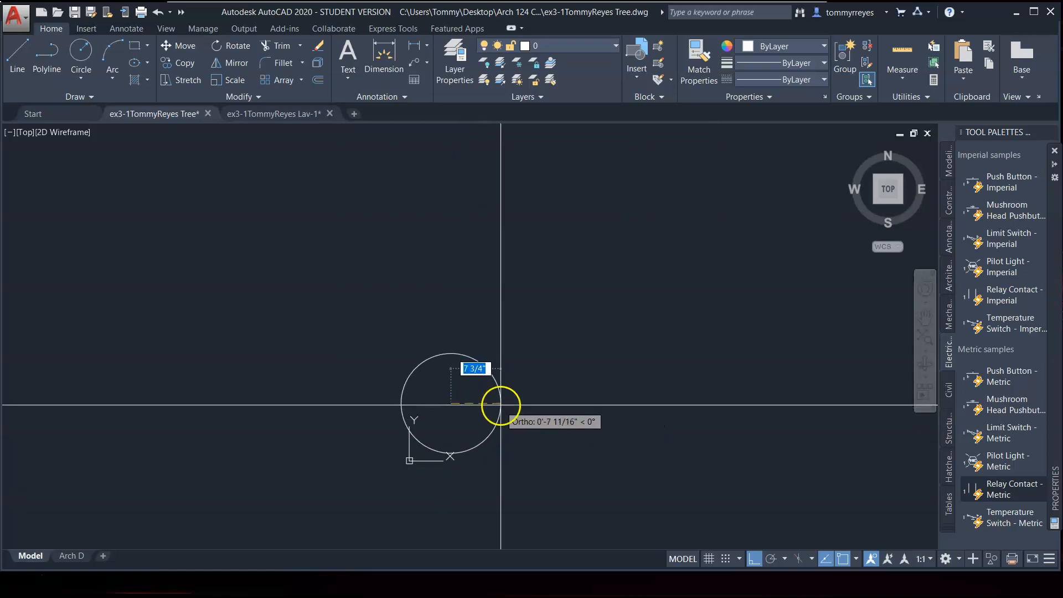
{"action": "type", "text": "12"}
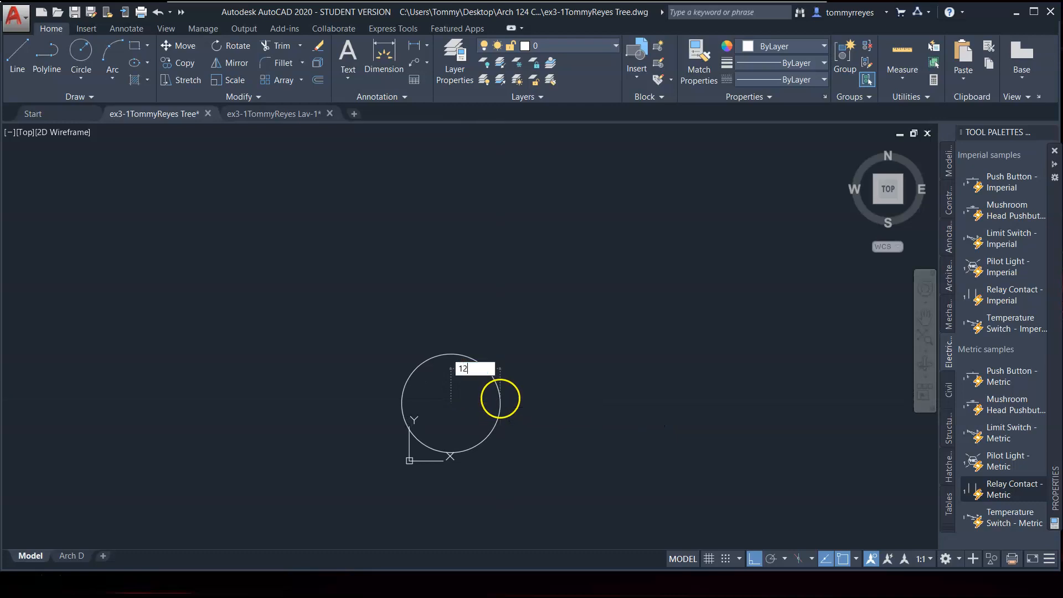
{"action": "key", "text": "Return"}
Copy the circle 1" diagonally down and to the right with Ortho turned off
{"action": "type", "text": "e"}
{"action": "key", "text": "Return"}
{"action": "left_click", "coordinate": [520, 326]}
{"action": "left_click", "coordinate": [484, 392]}
{"action": "key", "text": "Return"}
{"action": "left_click", "coordinate": [583, 421]}
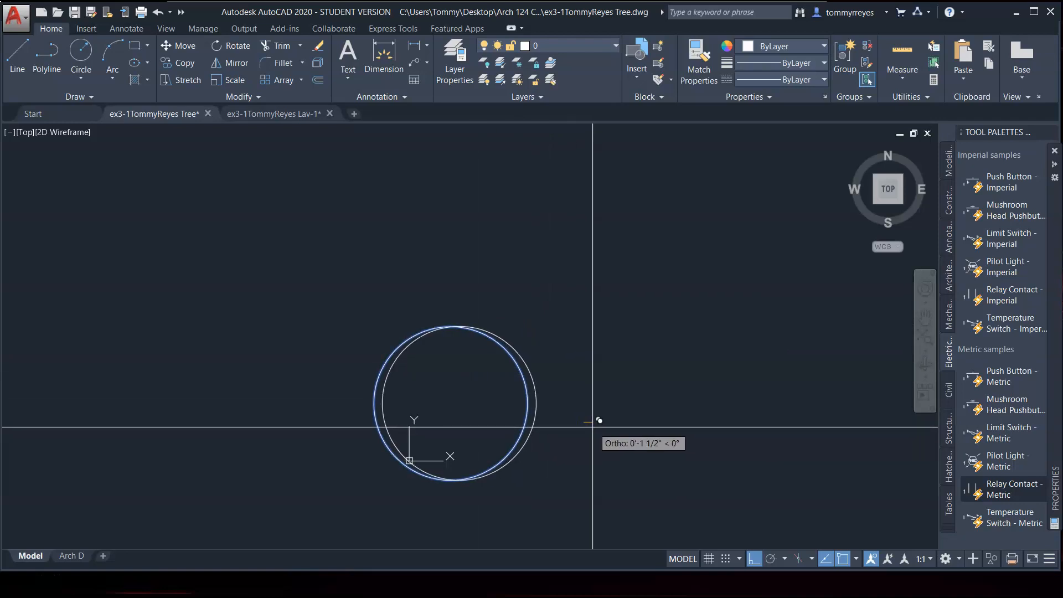
{"action": "key", "text": "F8"}
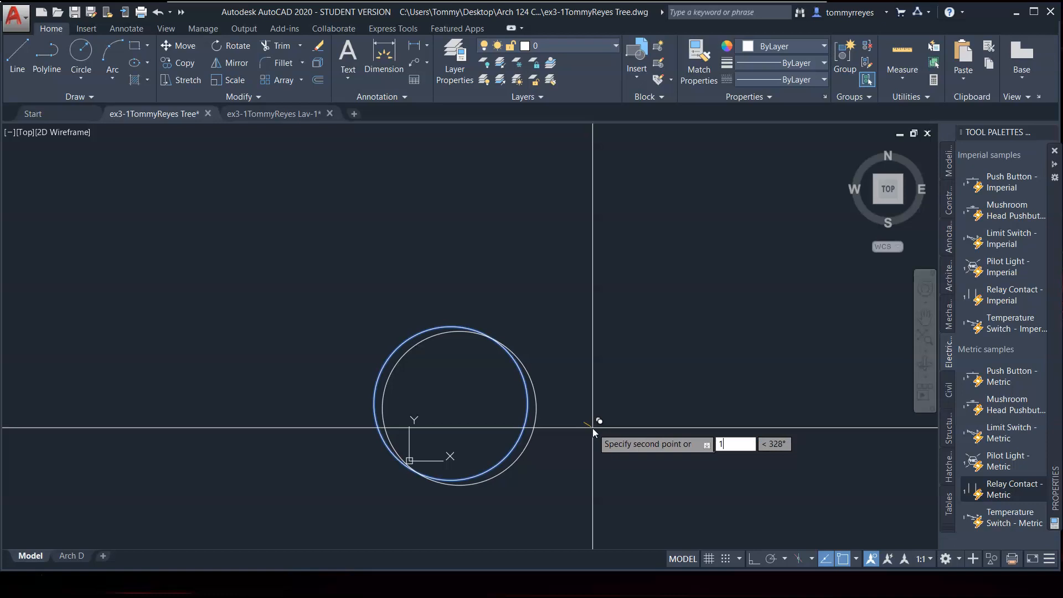
{"action": "left_click", "coordinate": [594, 422]}
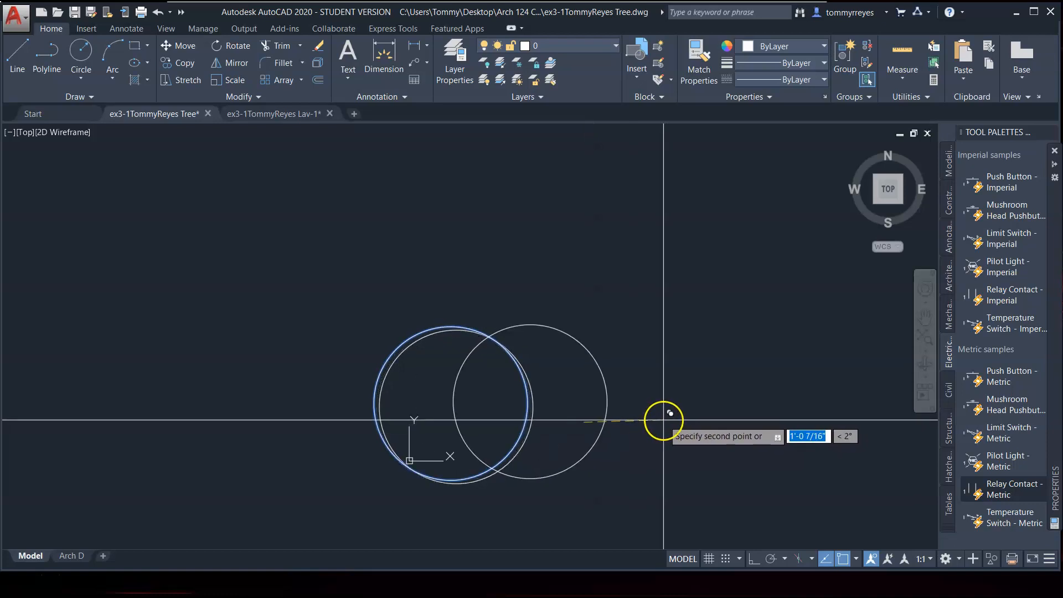
{"action": "key", "text": "Return"}
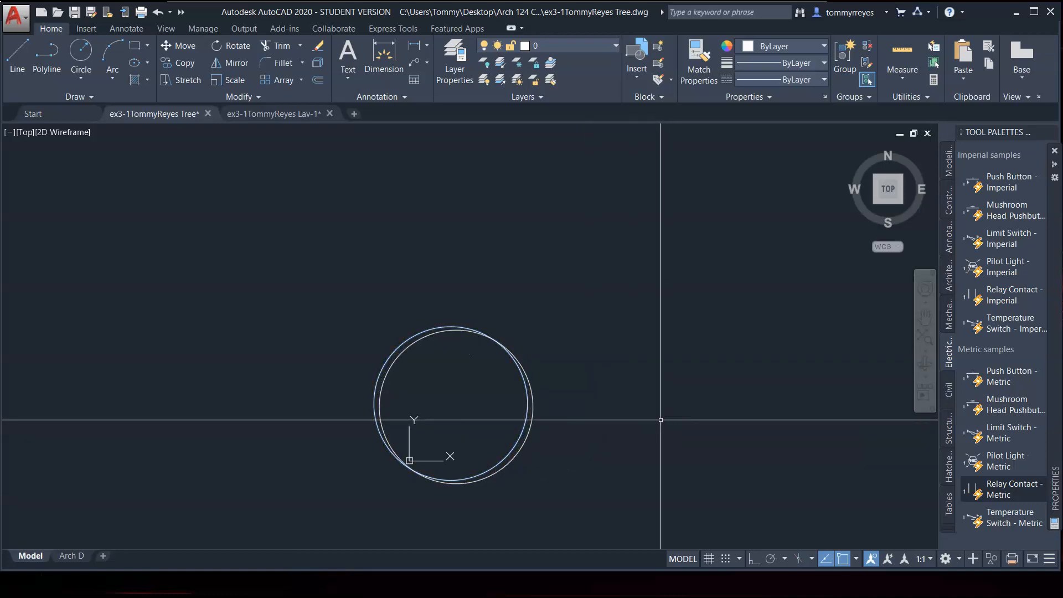
{"action": "type", "text": "c"}
{"action": "key", "text": "Return"}
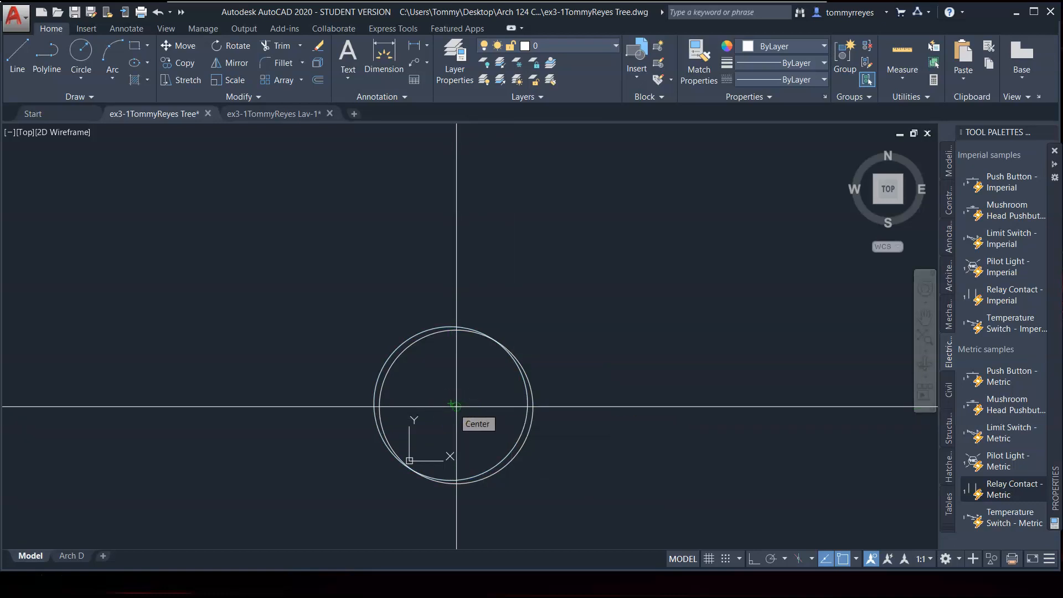
{"action": "key", "text": "Escape"}
Draw a line joining the centers of the two overlapping circles
{"action": "key", "text": "l"}
{"action": "key", "text": "Return"}
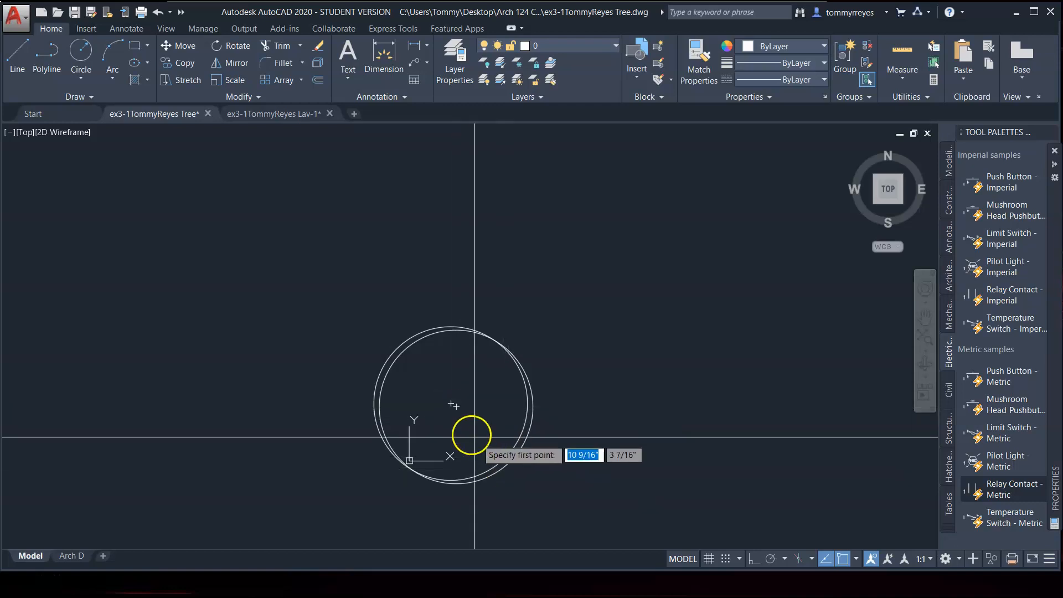
{"action": "left_click", "coordinate": [455, 408]}
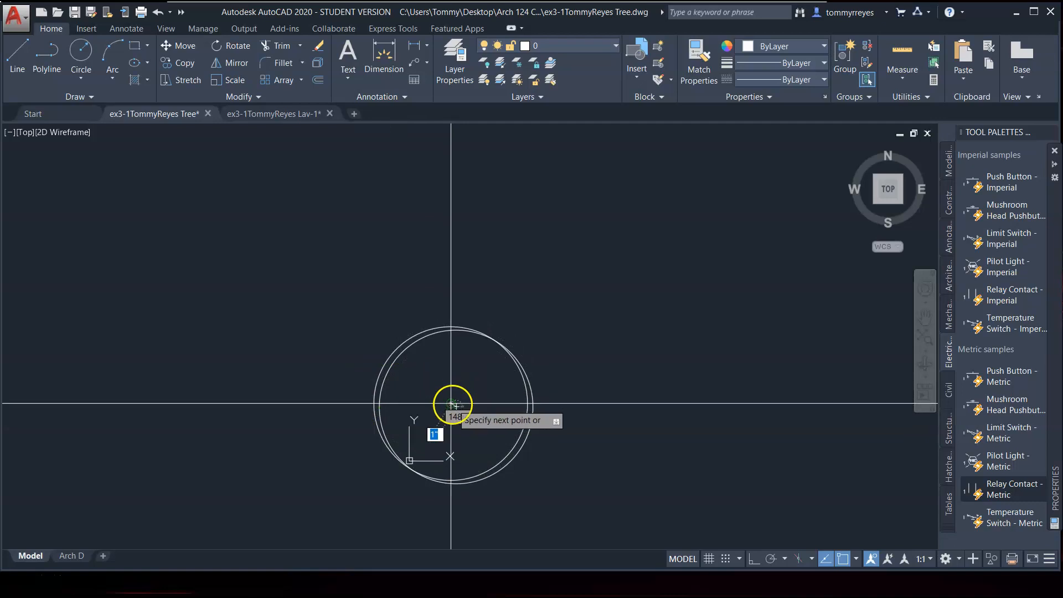
{"action": "scroll", "coordinate": [454, 414], "scroll_direction": "up", "scroll_amount": 6}
{"action": "left_click", "coordinate": [489, 423]}
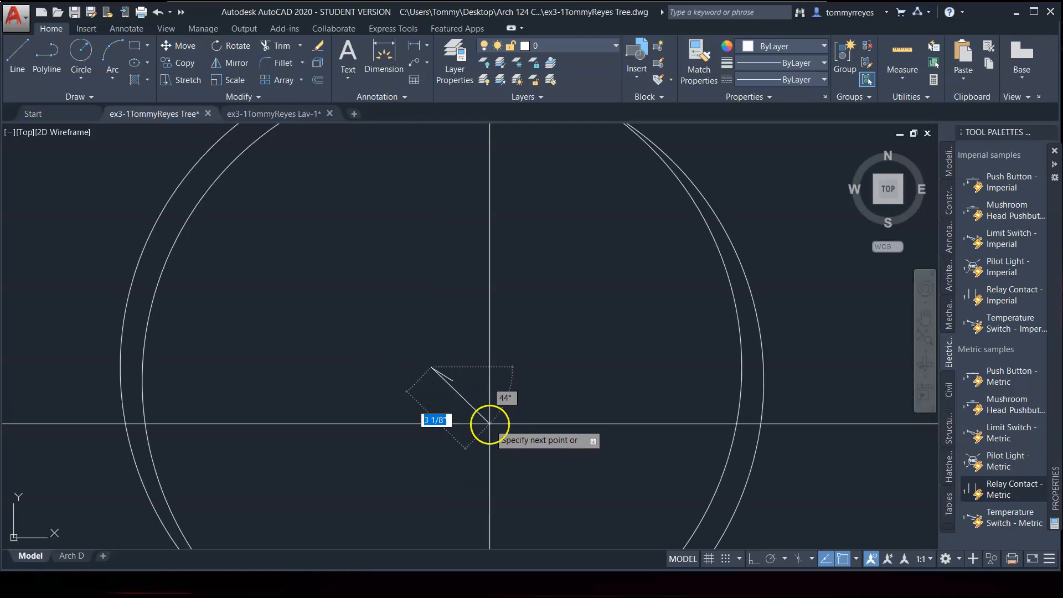
{"action": "scroll", "coordinate": [490, 423], "scroll_direction": "down", "scroll_amount": 2}
{"action": "key", "text": "Escape"}
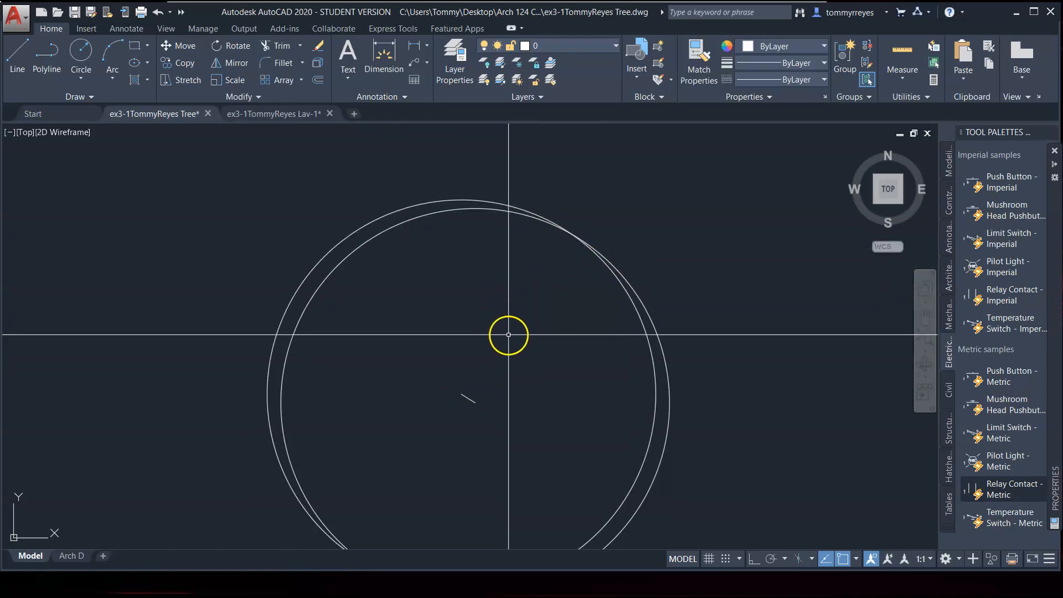
{"action": "left_click", "coordinate": [665, 363]}
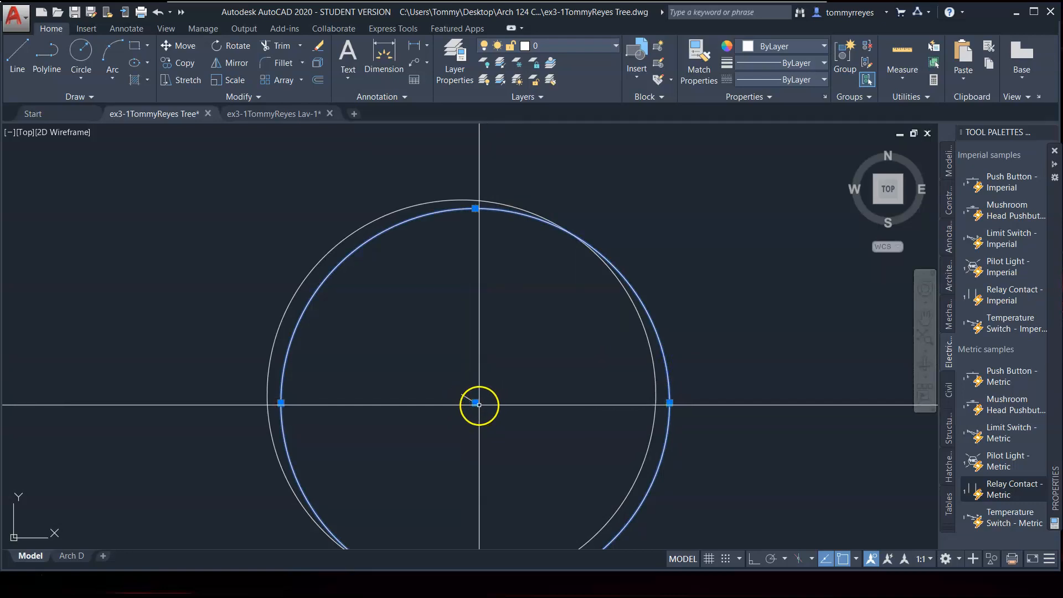
{"action": "left_click", "coordinate": [294, 293]}
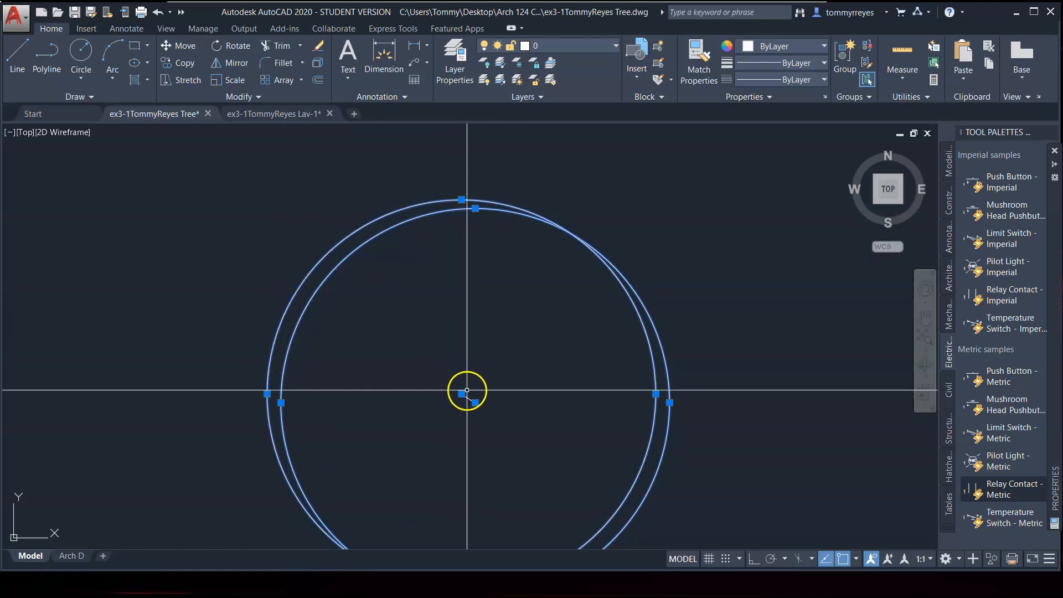
{"action": "key", "text": "Escape"}
{"action": "left_click", "coordinate": [312, 272]}
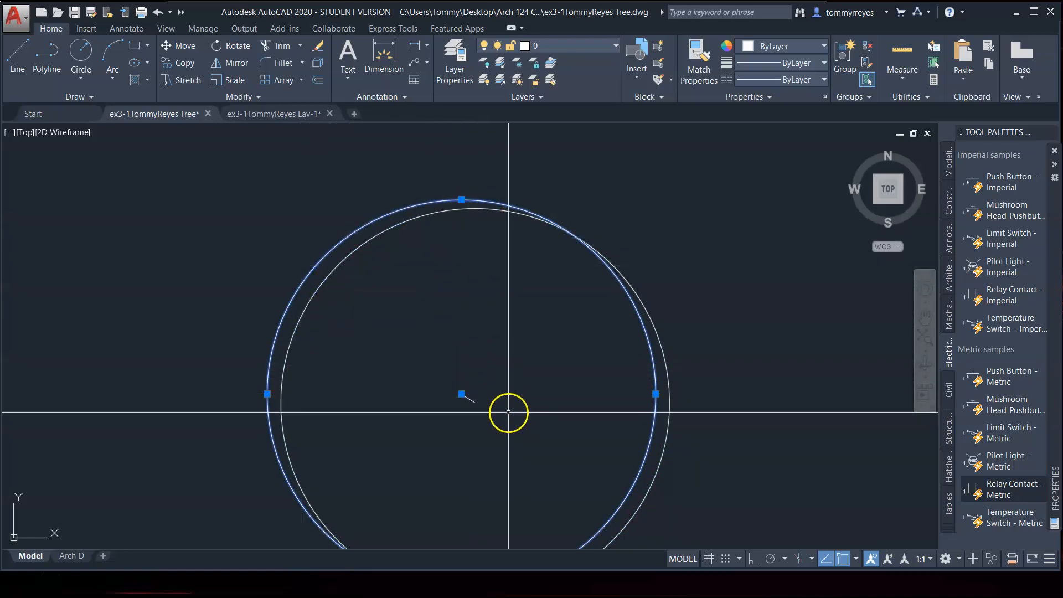
{"action": "key", "text": "Escape"}
Draw a circle with a 0.5" radius centered on the midpoint of the short line between the two large circles' centers
{"action": "type", "text": "c"}
{"action": "key", "text": "Return"}
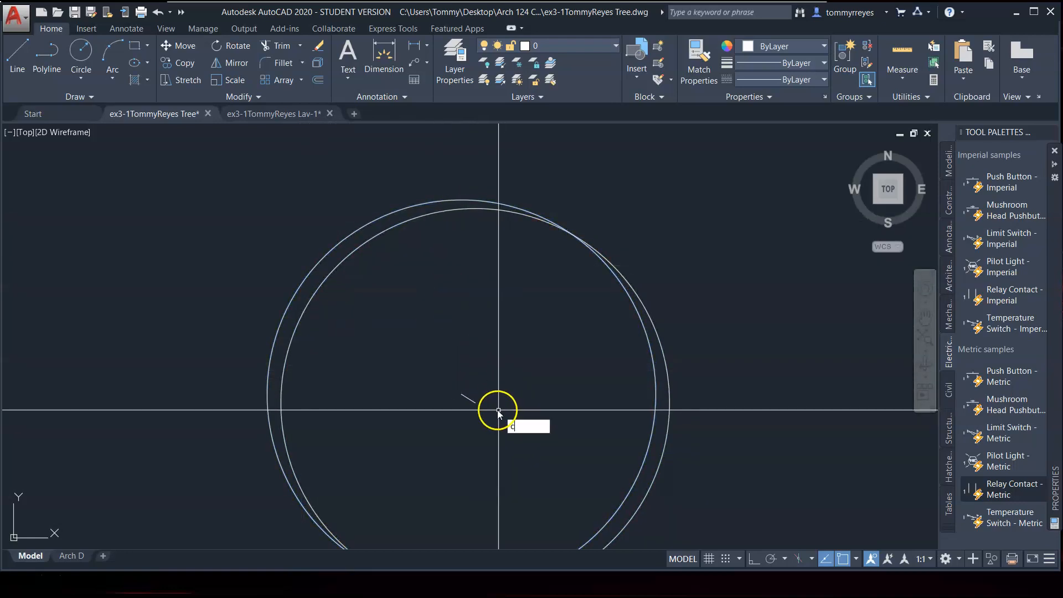
{"action": "left_click", "coordinate": [469, 397]}
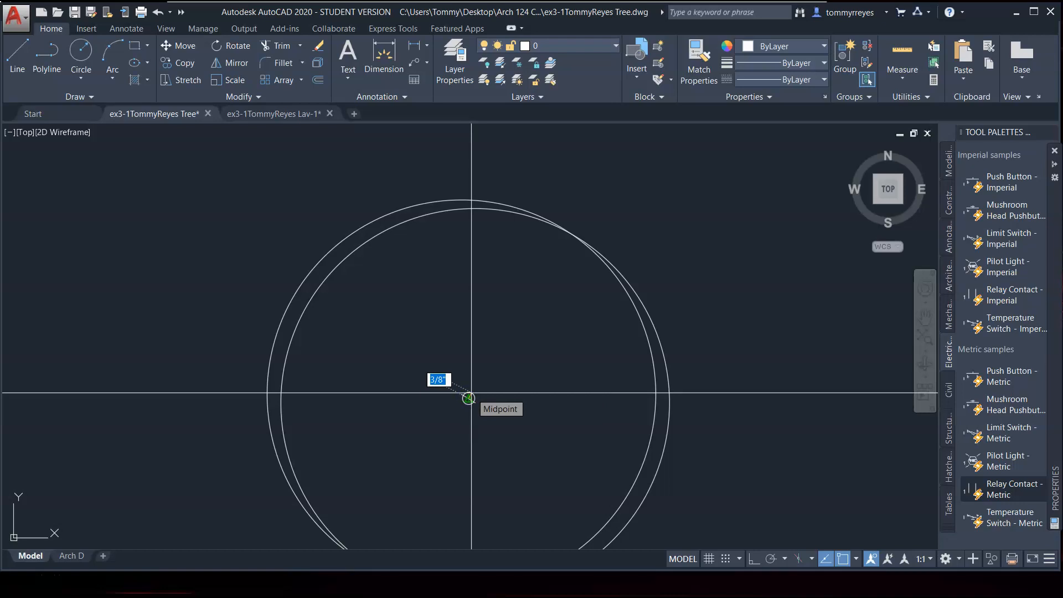
{"action": "type", "text": ".5"}
{"action": "key", "text": "Return"}
Delete the short construction line inside the small center circle
{"action": "scroll", "coordinate": [471, 393], "scroll_direction": "up", "scroll_amount": 8}
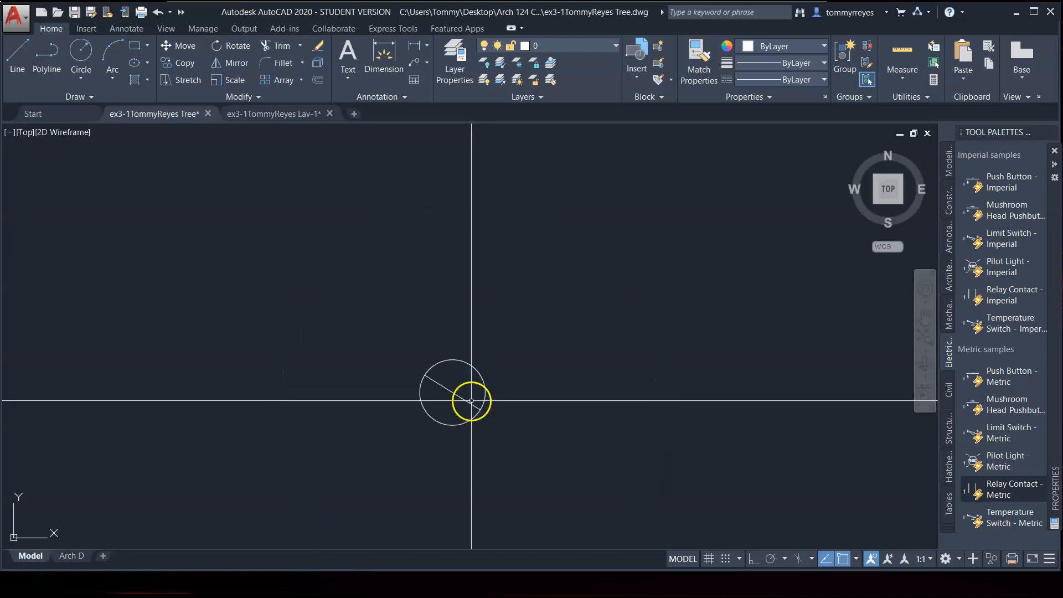
{"action": "left_click", "coordinate": [464, 380]}
{"action": "left_click", "coordinate": [481, 397]}
{"action": "key", "text": "Delete"}
Save the Tree drawing with the whole symbol in view
{"action": "scroll", "coordinate": [505, 375], "scroll_direction": "down", "scroll_amount": 8}
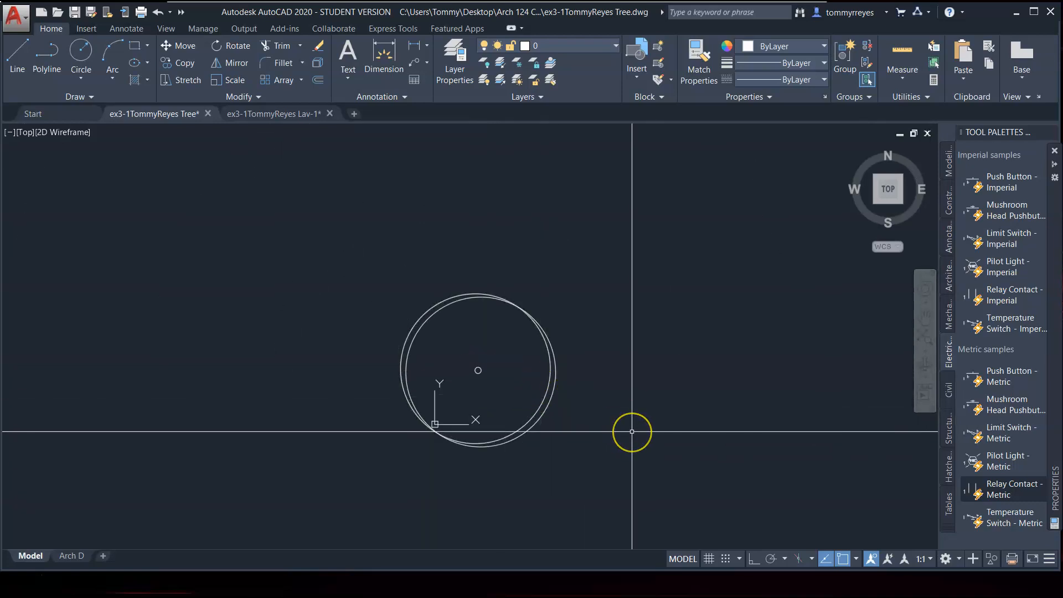
{"action": "key", "text": "ctrl+s"}
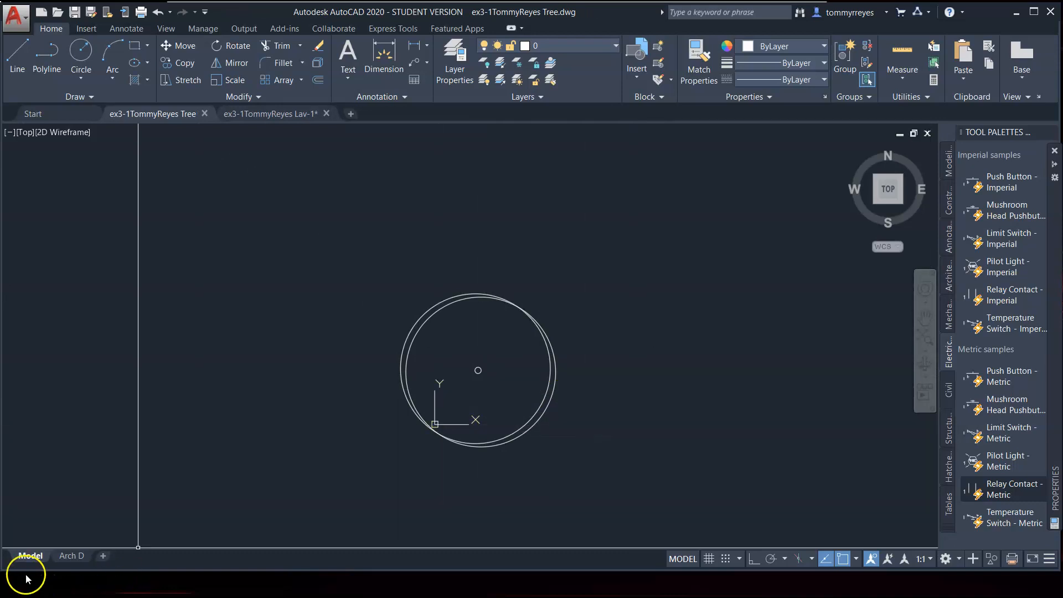
{"action": "left_click", "coordinate": [41, 580]}
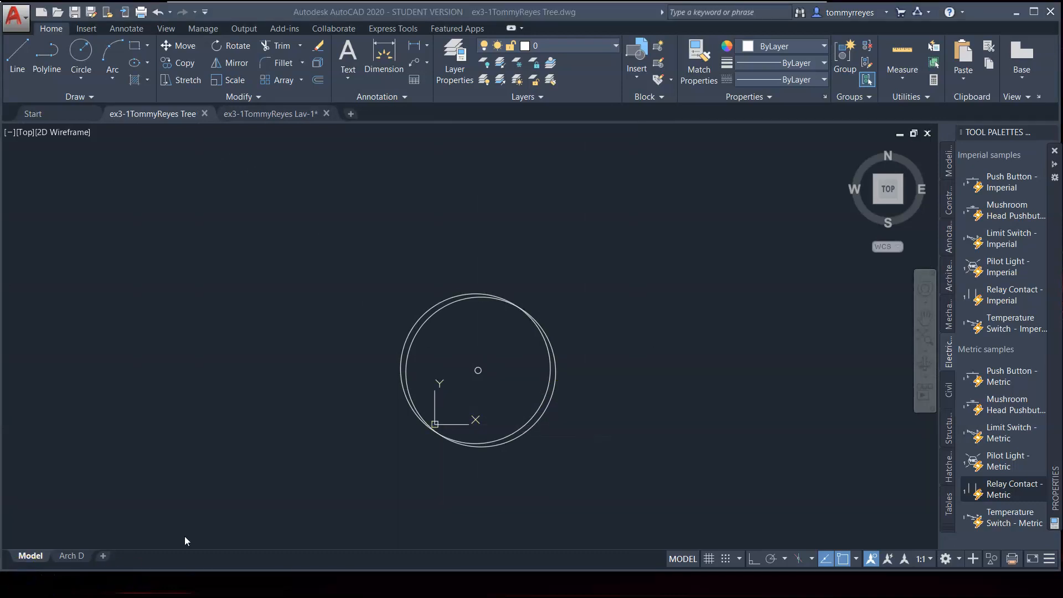